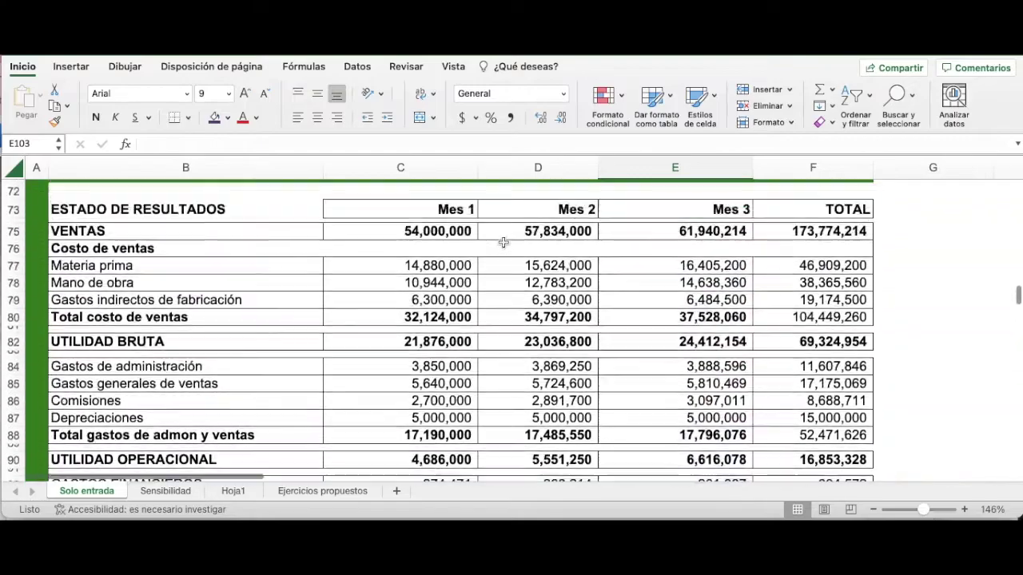
Examine the monthly sales inputs and the raw material consumption table in the ENTRADAS section of the Solo entrada sheet.
scroll(504, 242, "up", 8)
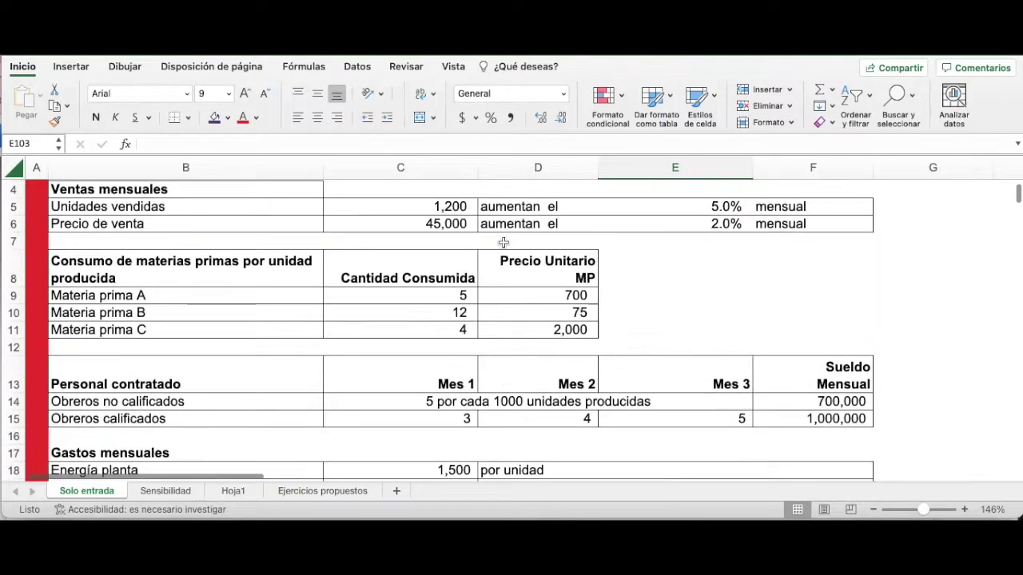
scroll(506, 243, "down", 2)
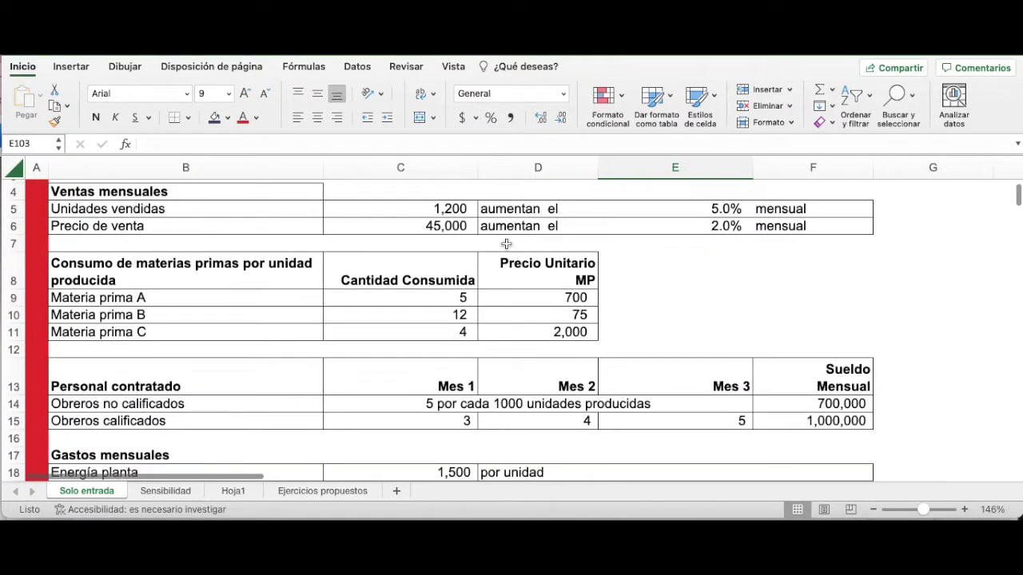
scroll(490, 262, "up", 2)
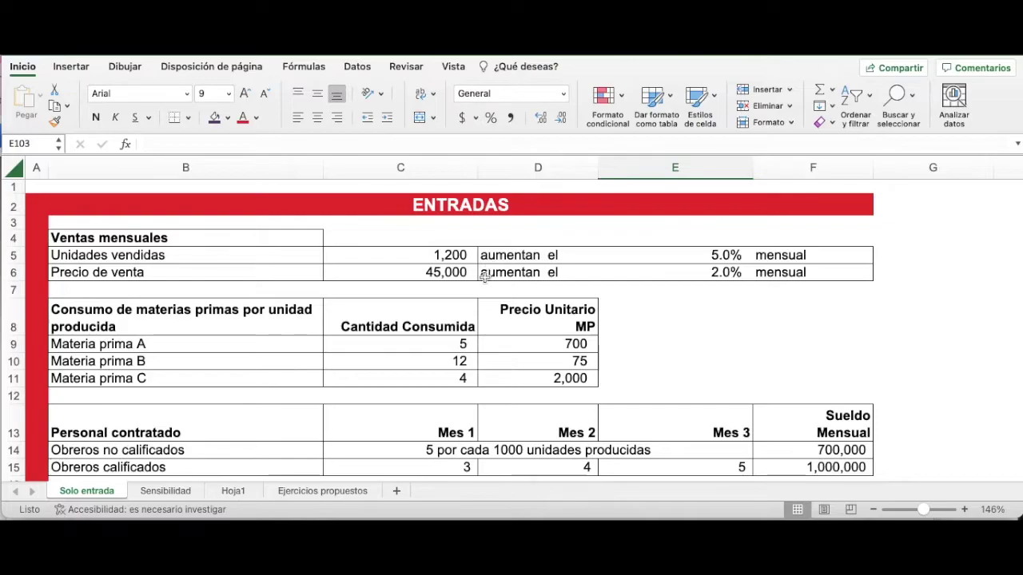
scroll(484, 278, "down", 1)
scroll(484, 278, "up", 1)
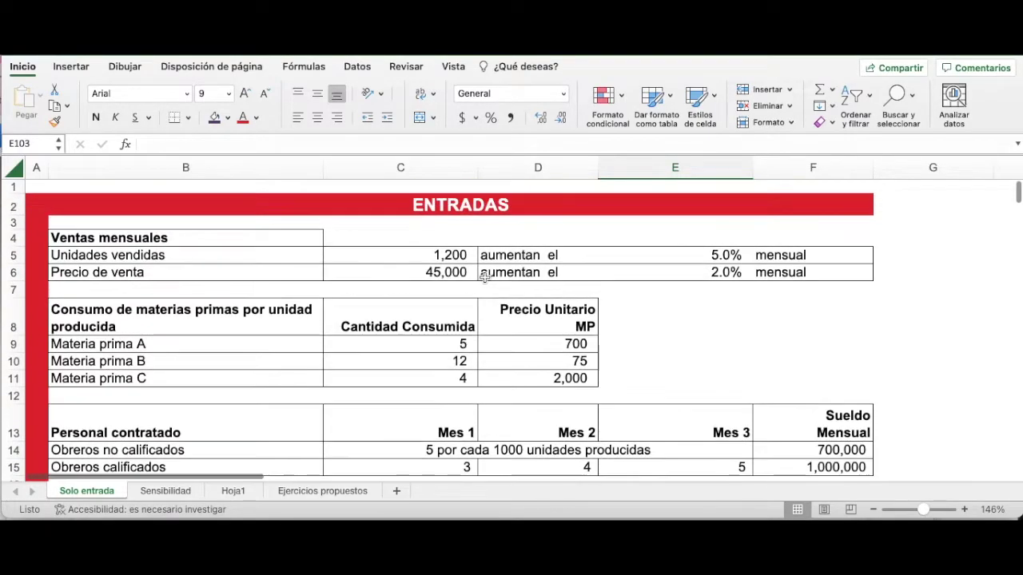
scroll(484, 276, "down", 1)
scroll(484, 277, "down", 1)
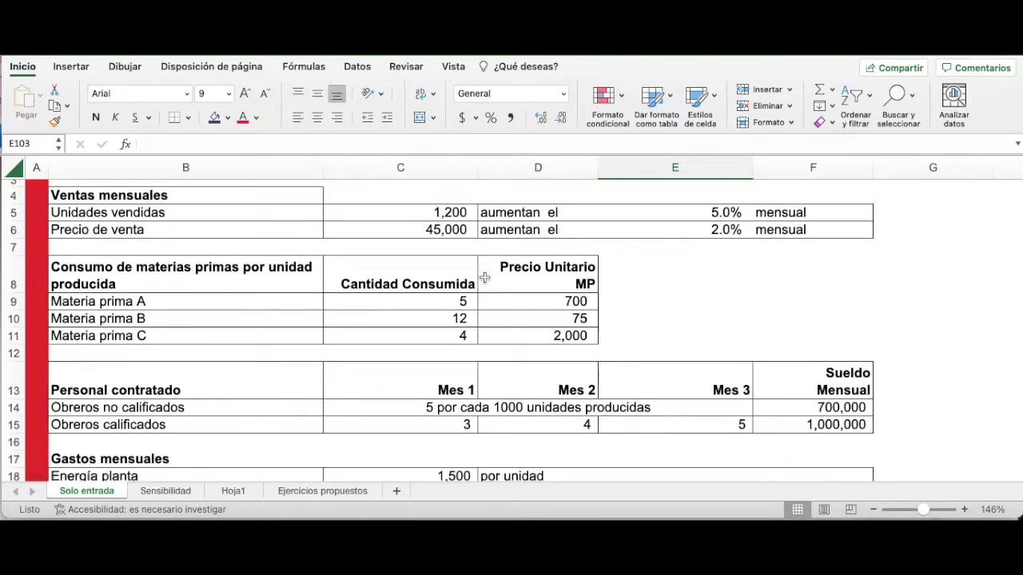
scroll(484, 276, "up", 2)
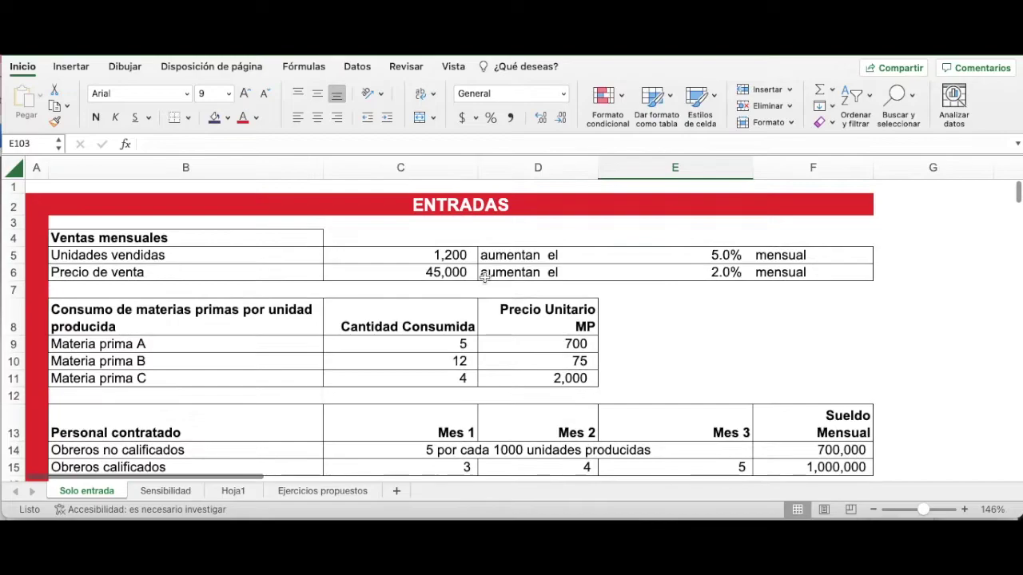
scroll(484, 276, "down", 1)
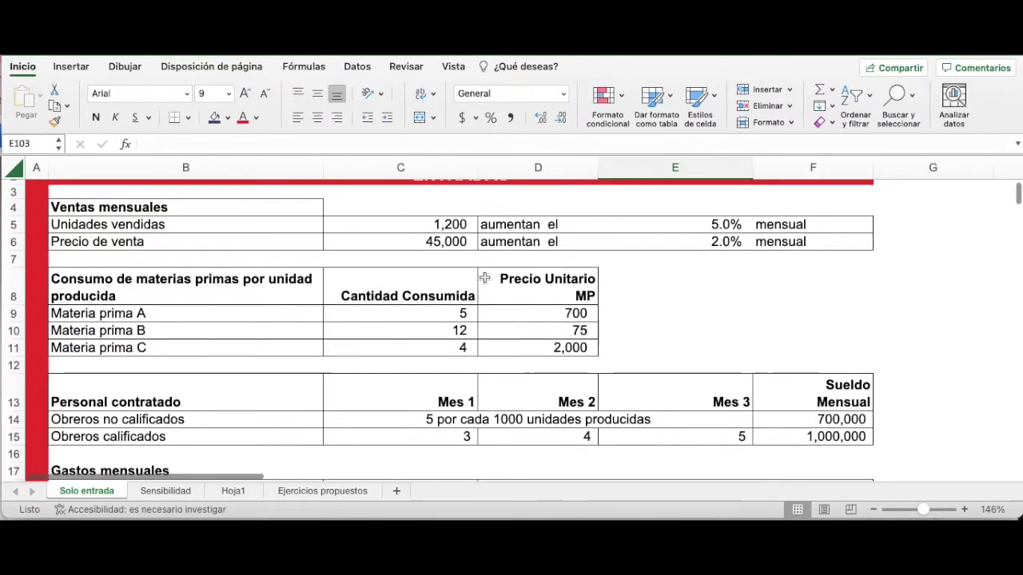
Review the ENTRADAS data on hired staff, monthly expenses, assets, debt terms and tax rate.
scroll(484, 277, "down", 4)
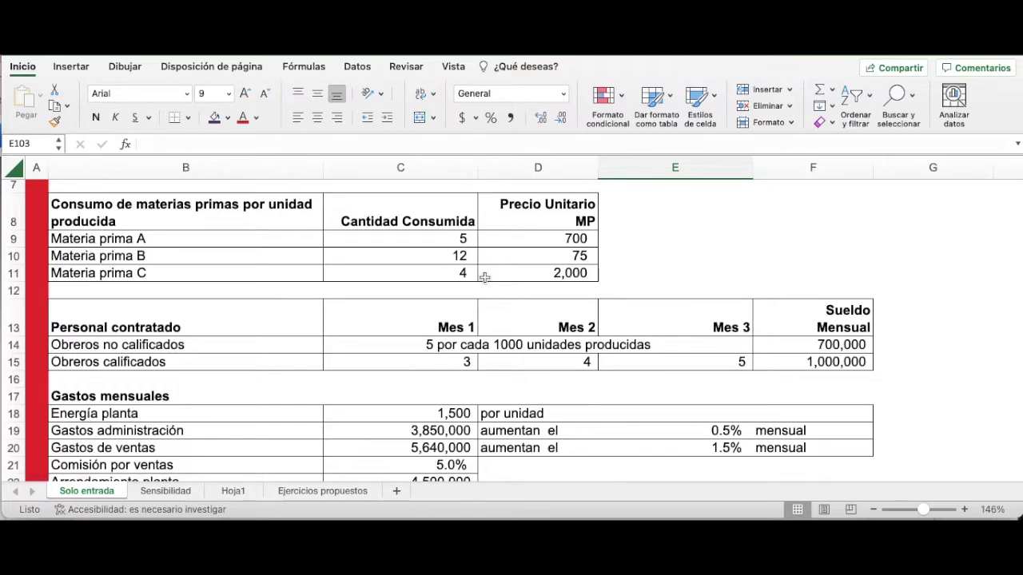
scroll(484, 276, "down", 5)
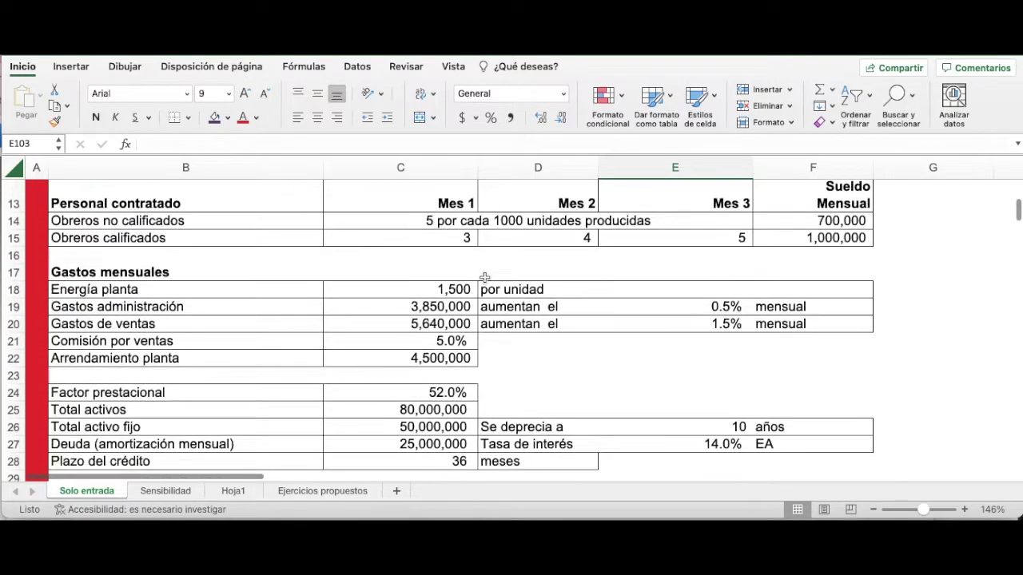
scroll(484, 277, "down", 2)
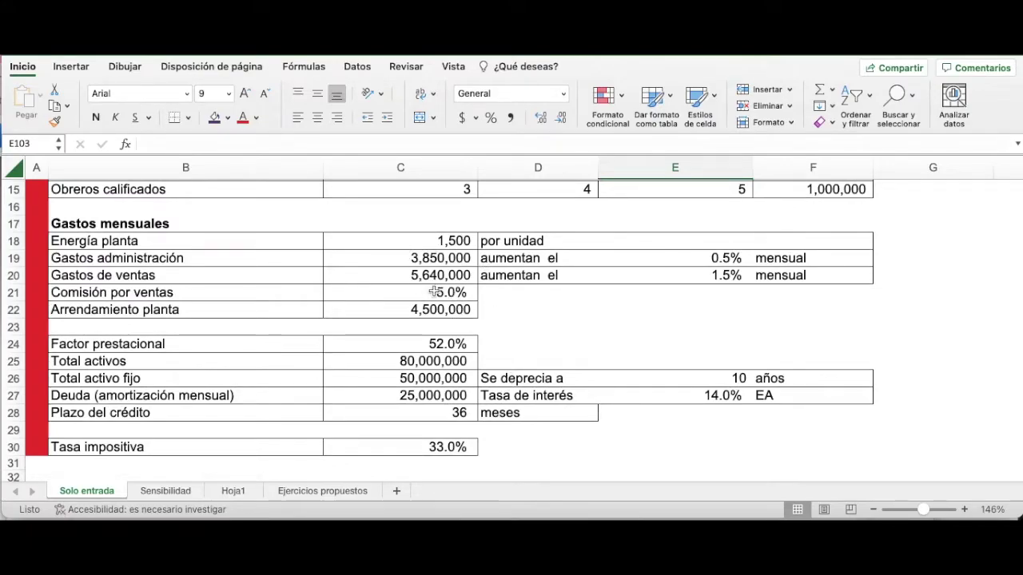
scroll(434, 293, "down", 3)
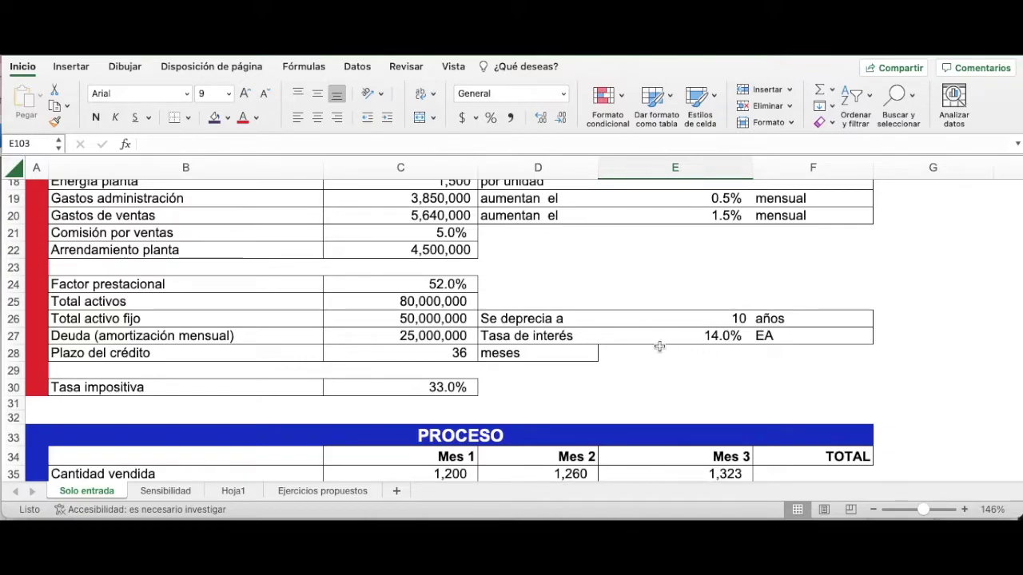
scroll(659, 346, "down", 2)
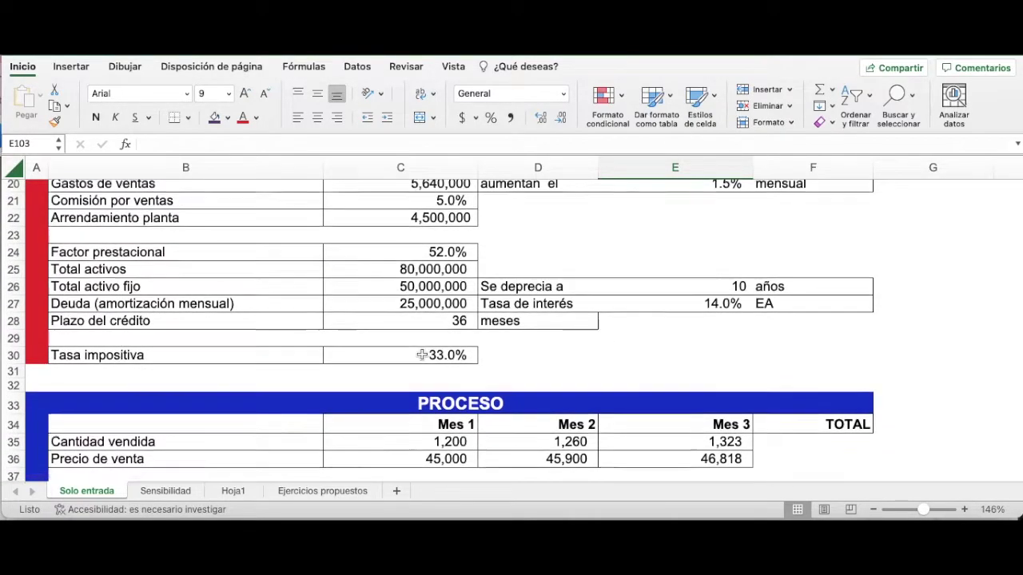
scroll(417, 359, "down", 1)
scroll(462, 313, "up", 3)
scroll(461, 313, "up", 7)
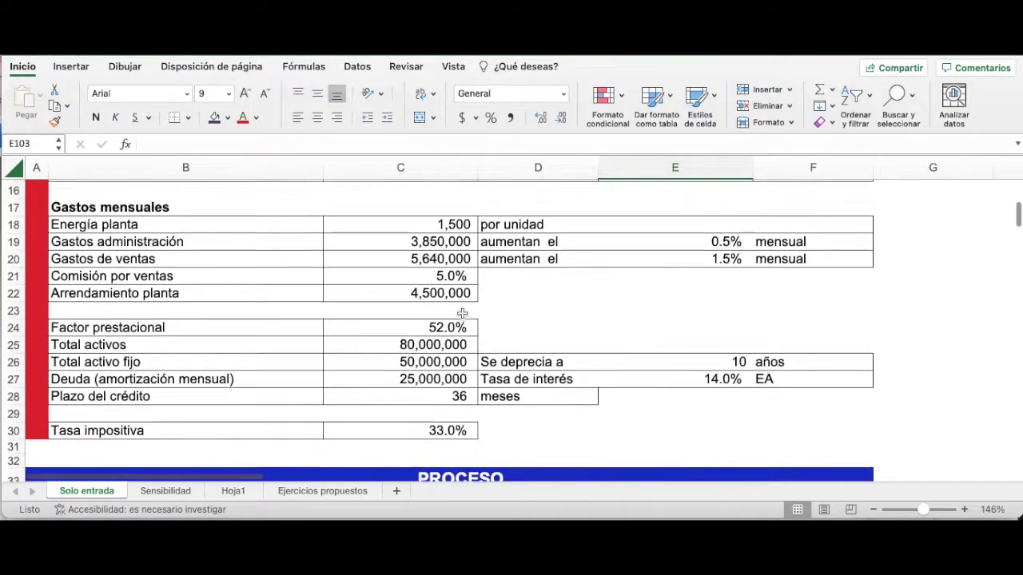
scroll(492, 292, "up", 9)
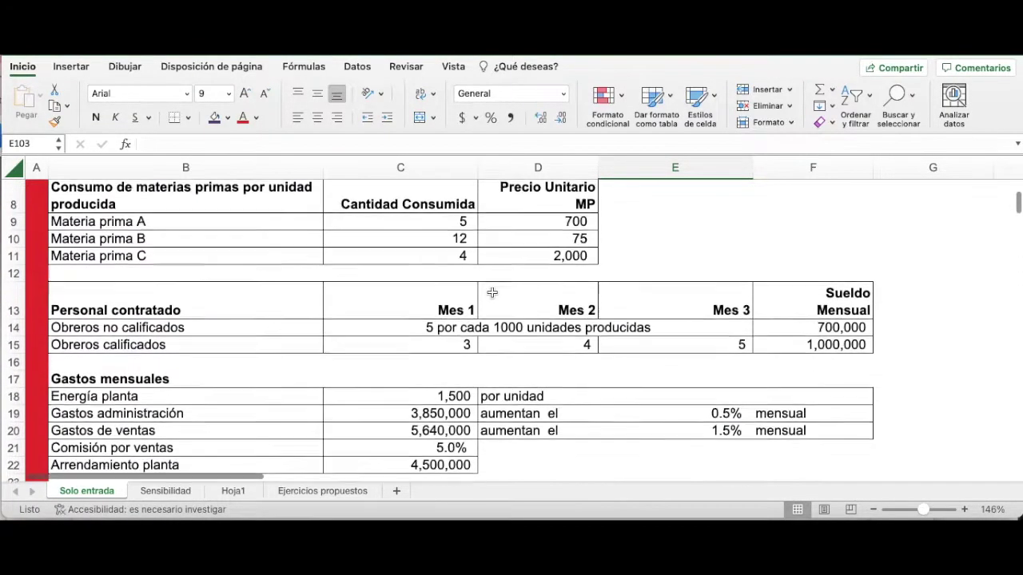
scroll(493, 293, "down", 6)
scroll(492, 292, "down", 11)
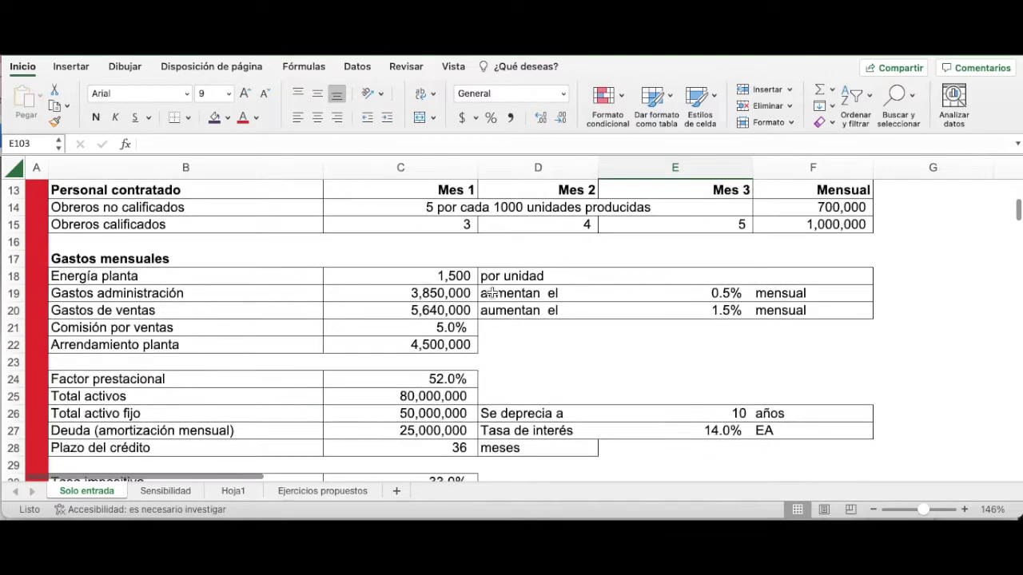
Examine the quantity, price, sales, commission and raw material calculations in the PROCESO section against the ENTRADAS data.
scroll(492, 292, "down", 13)
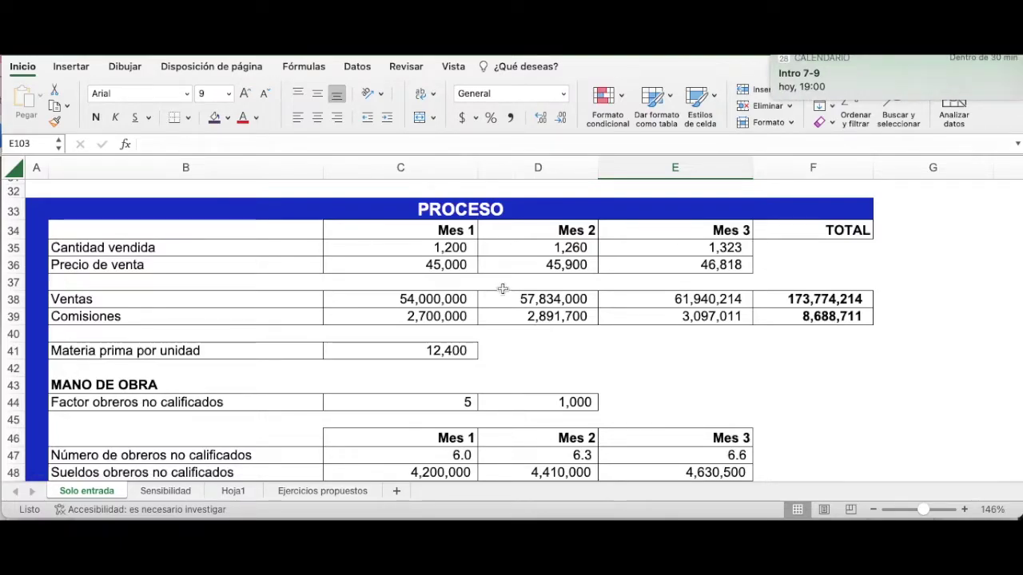
mouse_move(801, 81)
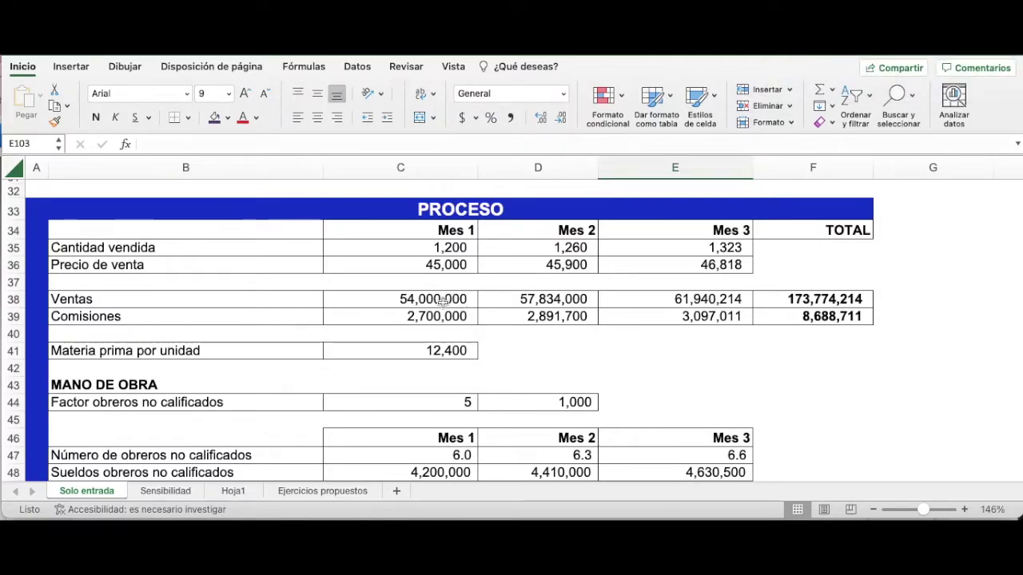
scroll(451, 307, "down", 2)
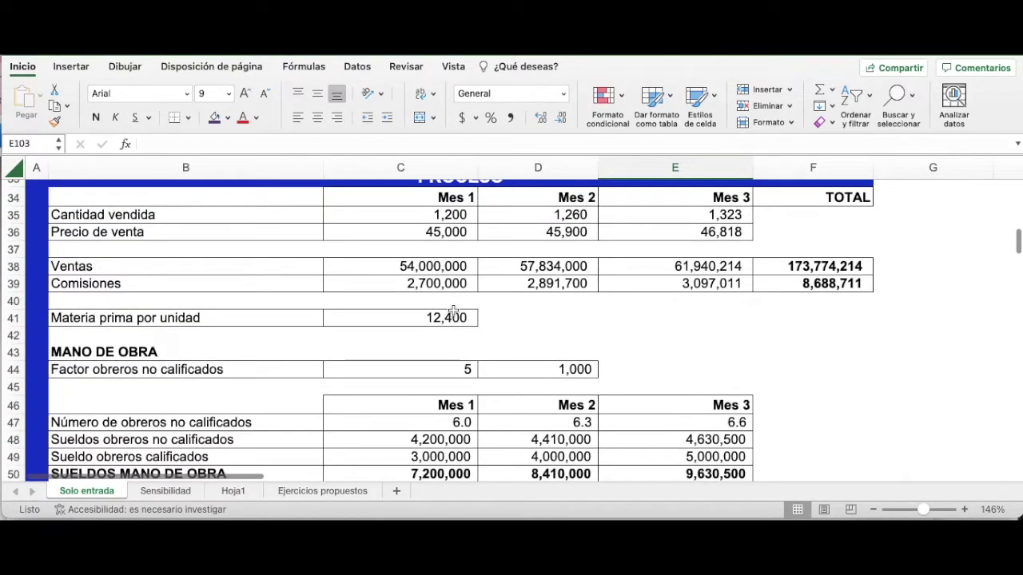
scroll(453, 311, "up", 2)
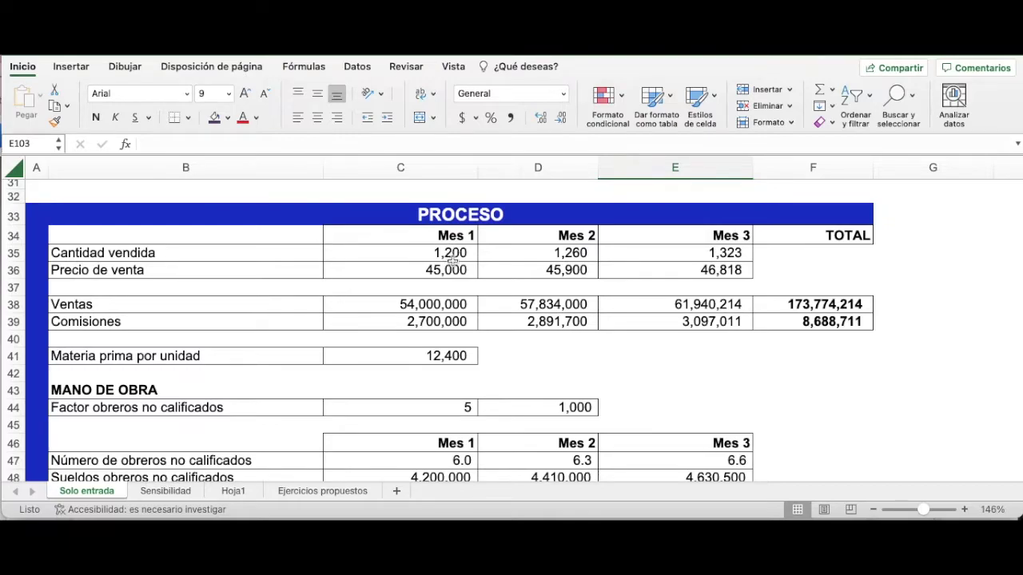
scroll(452, 260, "up", 1)
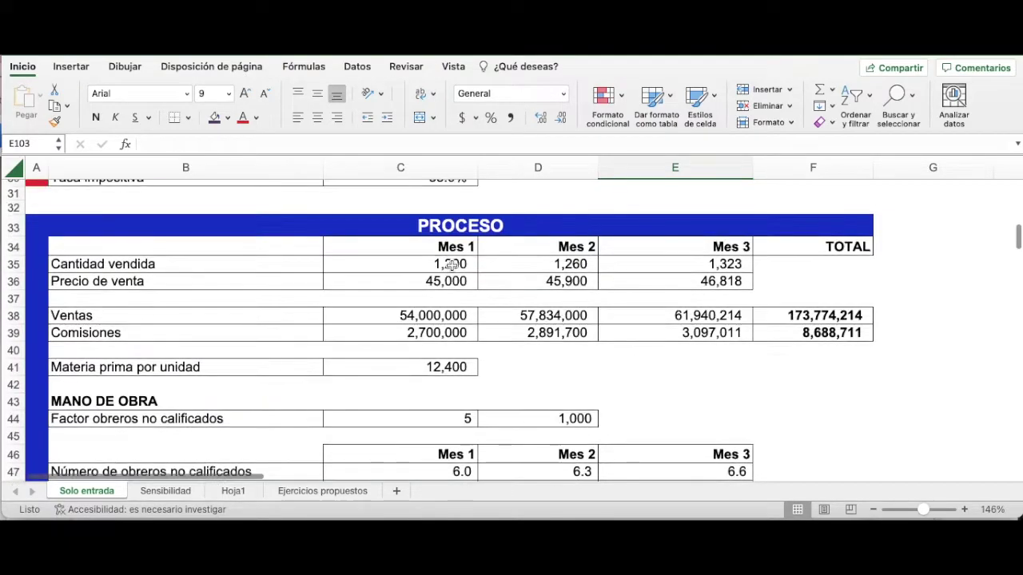
scroll(451, 264, "up", 10)
scroll(609, 271, "up", 4)
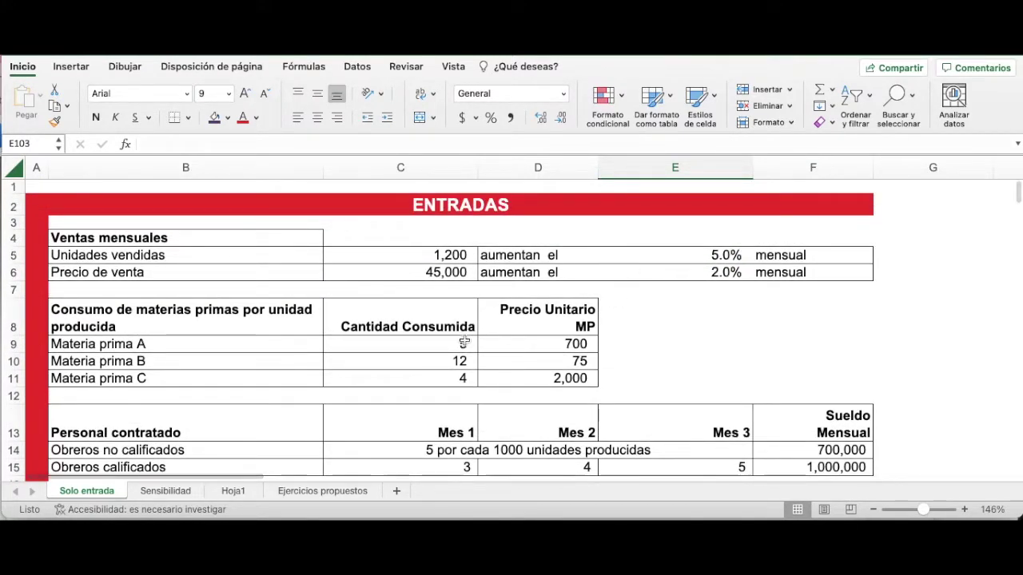
scroll(464, 342, "down", 12)
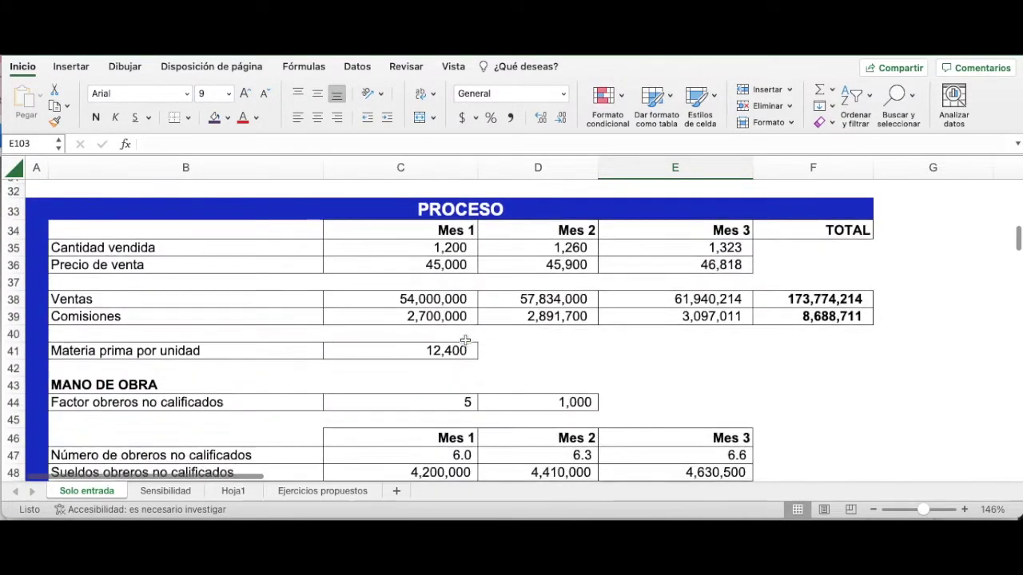
scroll(452, 323, "down", 1)
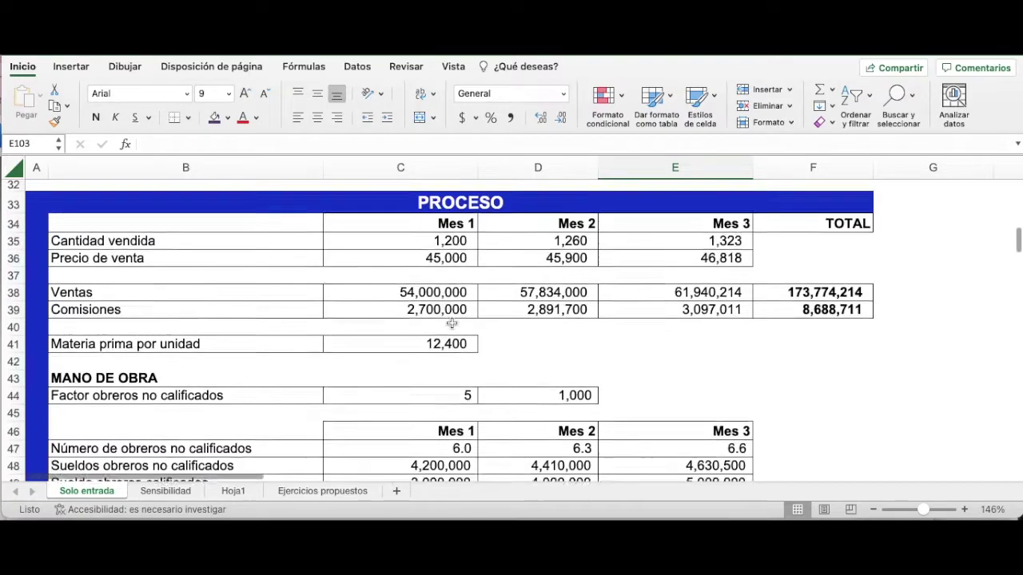
Review the PROCESO calculations for labour, indirect manufacturing costs and debt amortization.
scroll(451, 322, "down", 4)
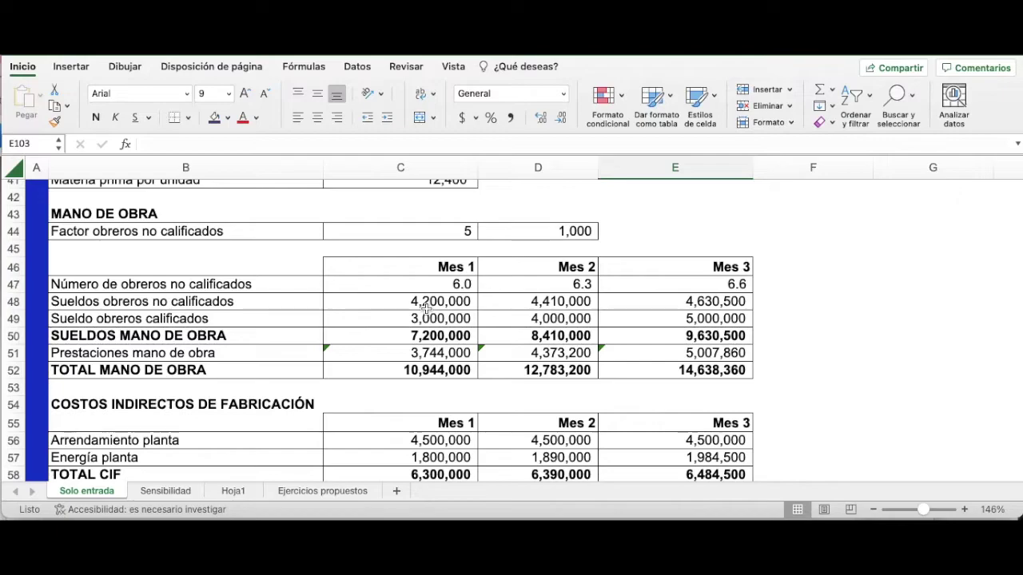
scroll(426, 307, "down", 2)
scroll(428, 306, "down", 3)
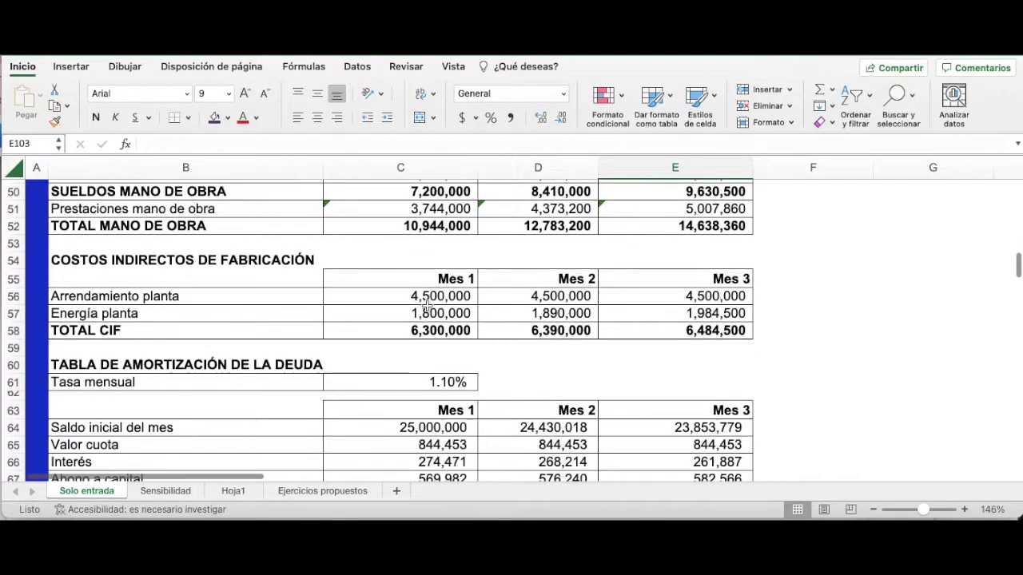
scroll(426, 306, "down", 1)
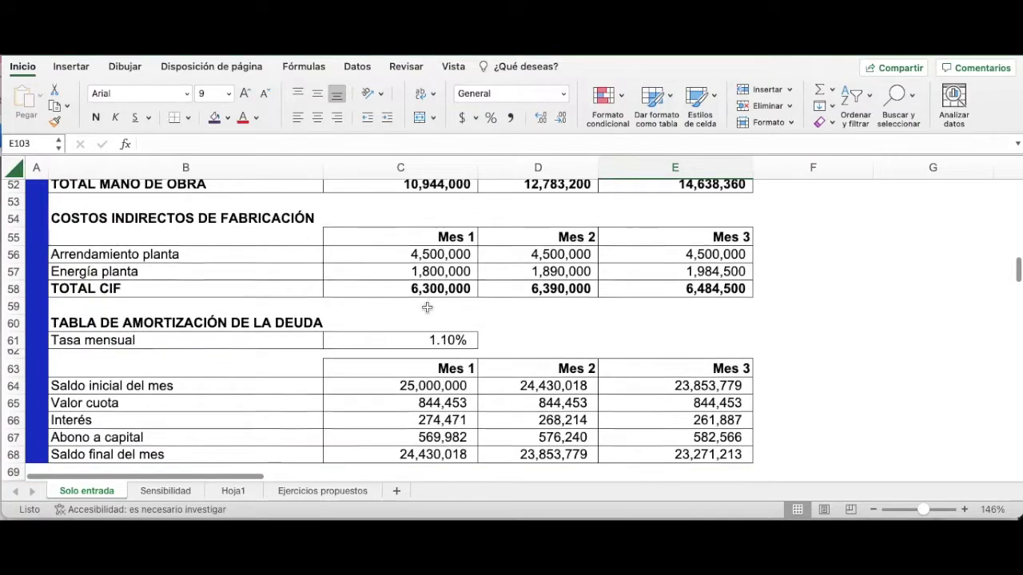
scroll(425, 308, "down", 4)
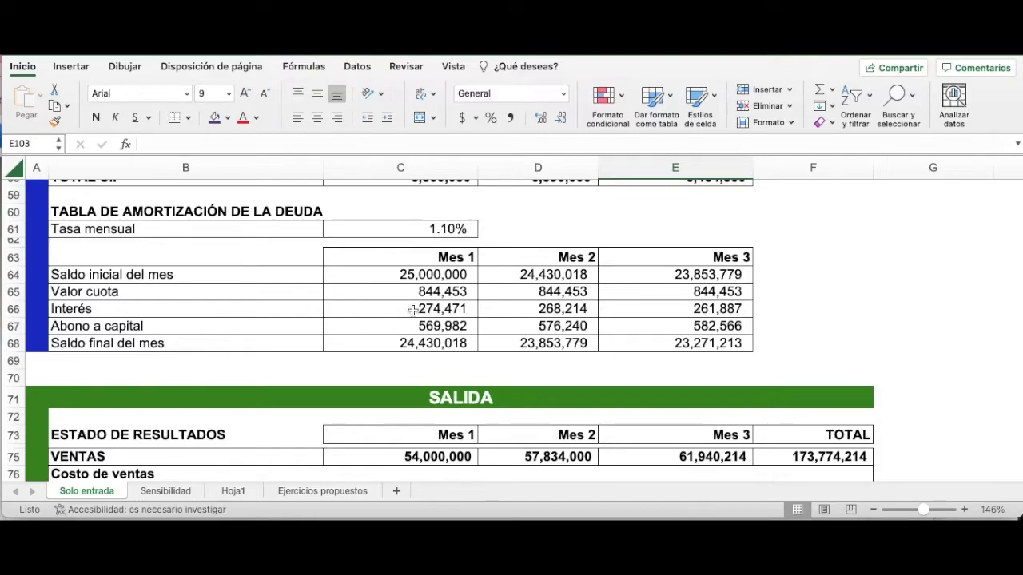
scroll(412, 310, "up", 10)
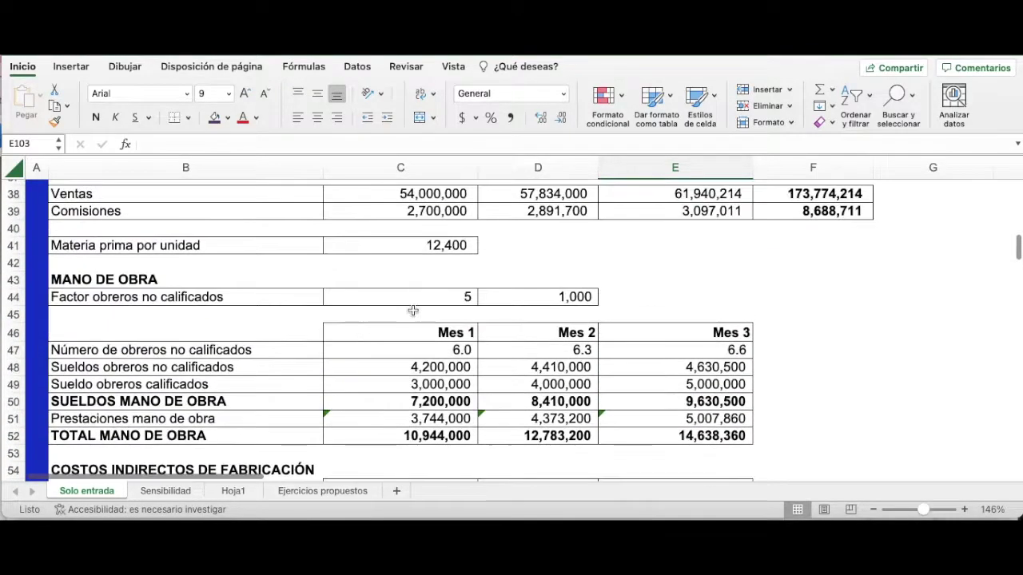
scroll(412, 310, "down", 1)
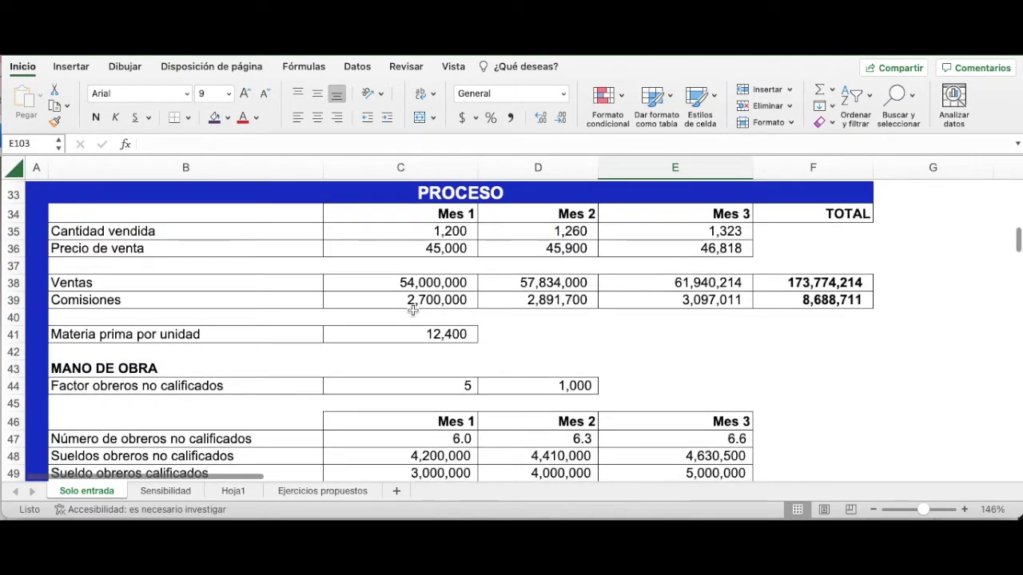
Examine the income statement in the SALIDA section, from sales to after-tax profit and monthly return on assets.
scroll(413, 310, "down", 7)
scroll(412, 310, "down", 7)
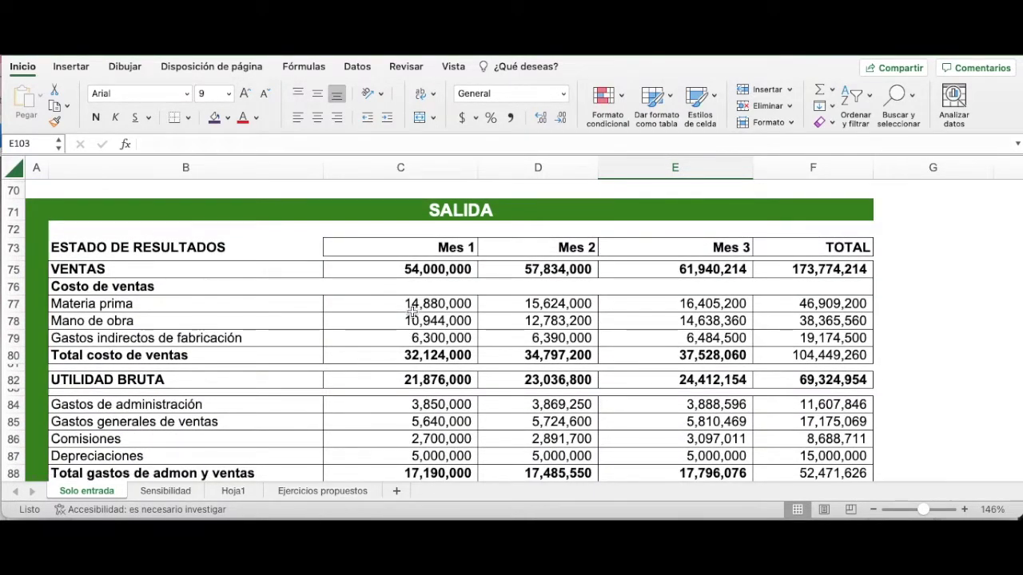
scroll(432, 327, "down", 1)
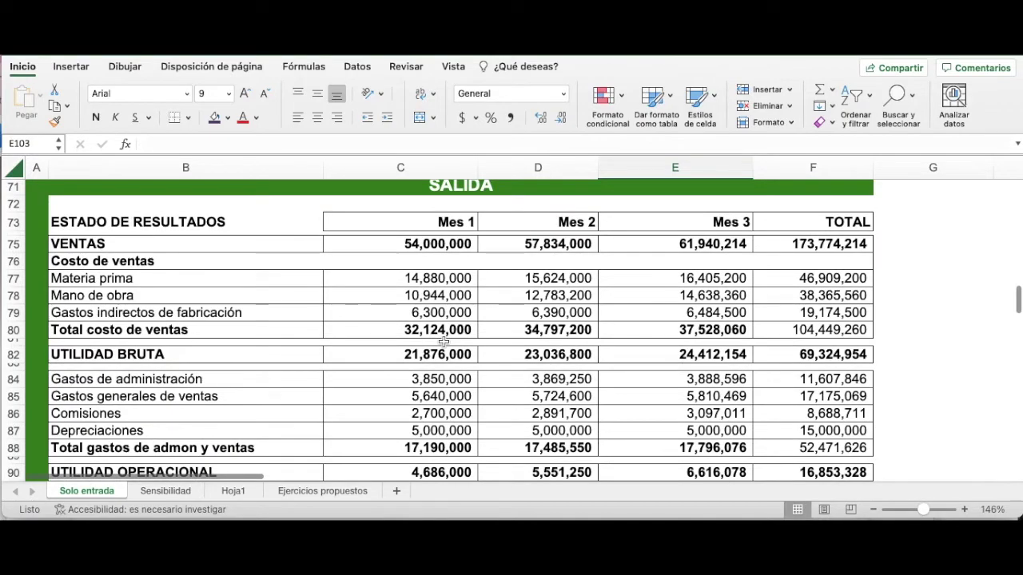
scroll(443, 341, "down", 1)
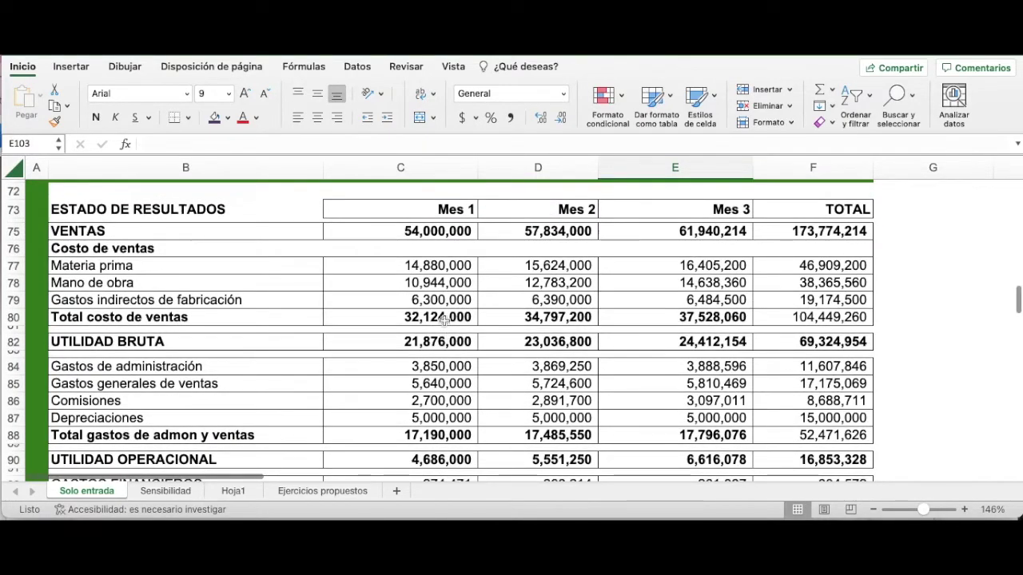
scroll(444, 319, "down", 3)
scroll(444, 320, "down", 2)
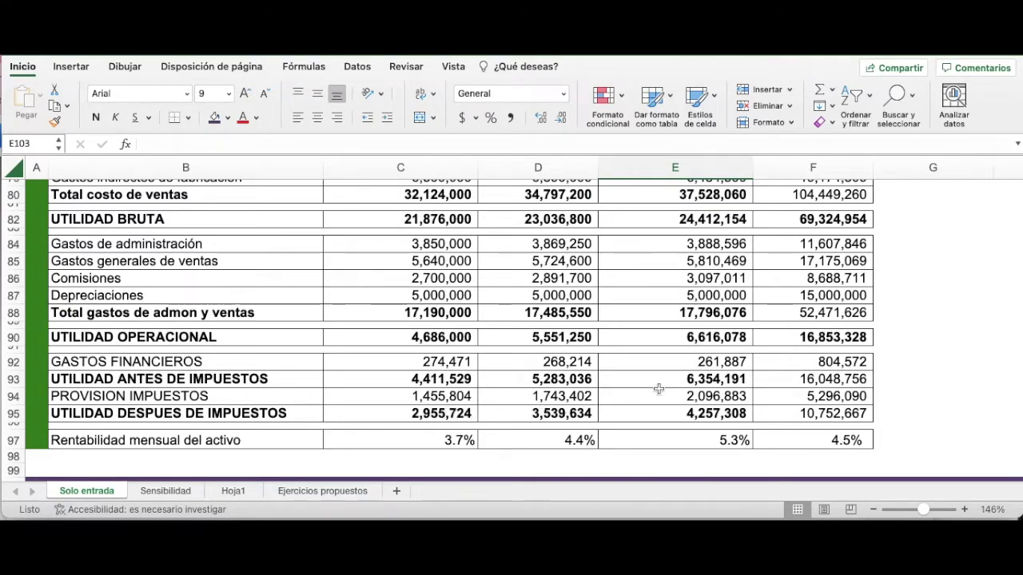
scroll(655, 385, "up", 5)
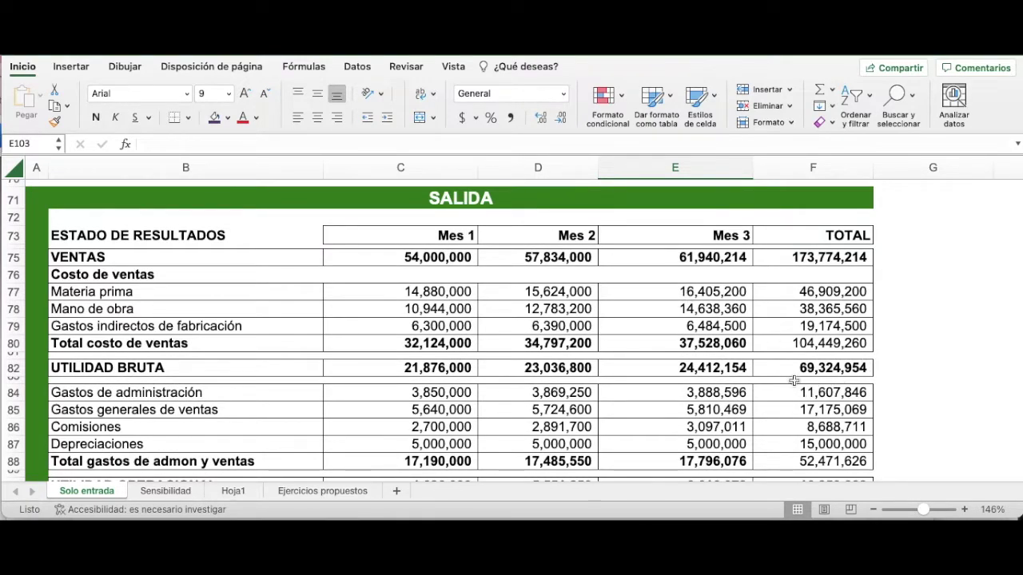
scroll(828, 411, "down", 1)
scroll(827, 411, "down", 7)
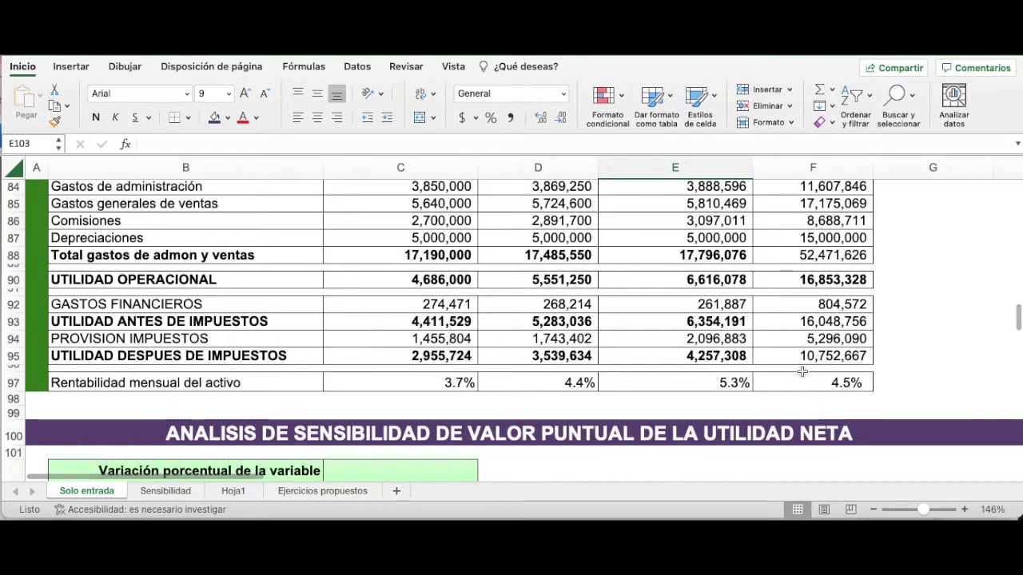
Check the formulas for the total after-tax profit and average monthly return on assets, and review the Rentabilidad mensual del activo row.
left_click(805, 358)
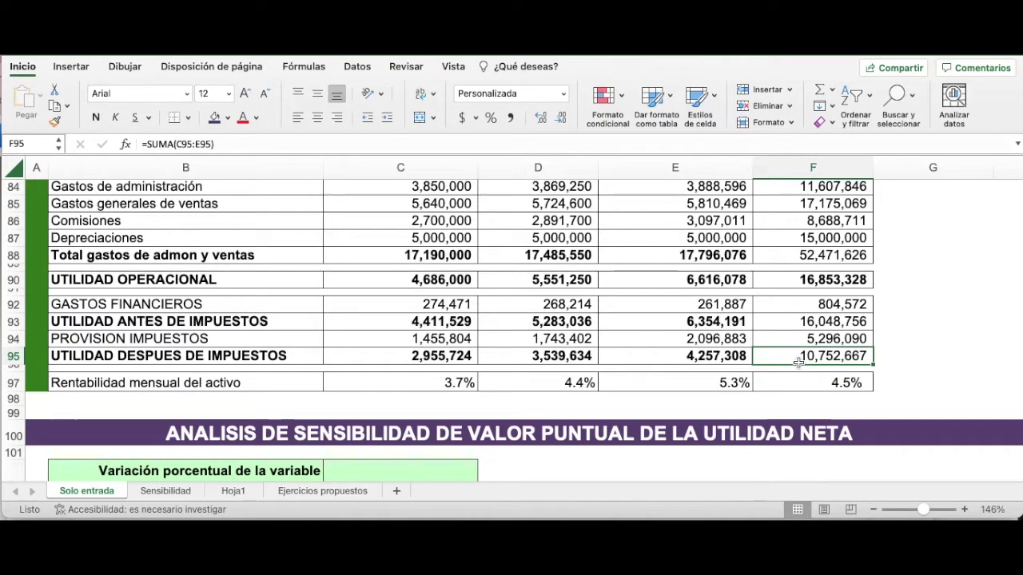
left_click(790, 379)
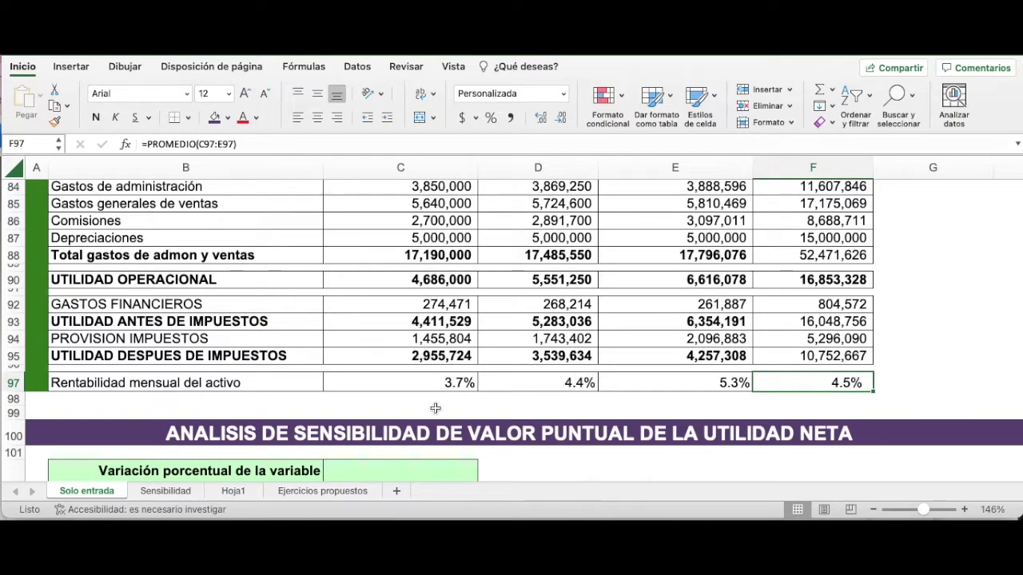
left_click(193, 383)
key("shift+Right")
key("shift+Right")
key("shift+Right")
key("shift+Right")
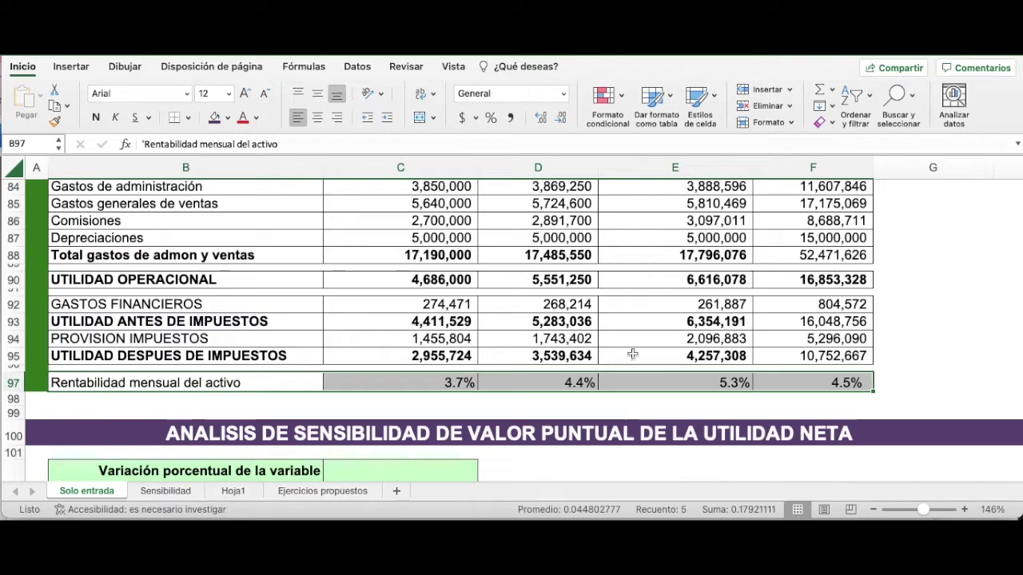
left_click(913, 350)
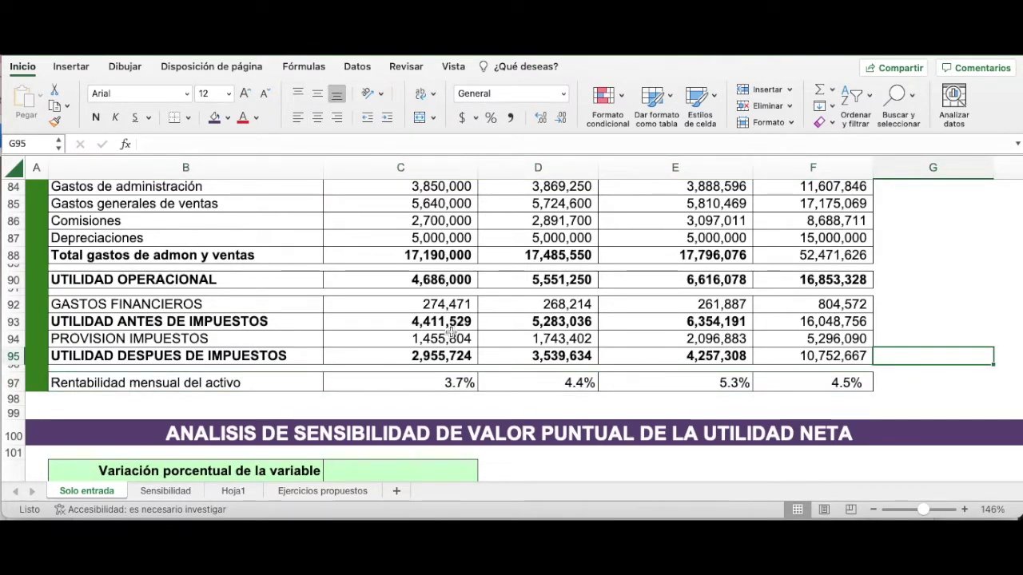
Review the income statement's expense and profit lines, and examine the layout of the net profit sensitivity analysis section.
scroll(451, 331, "up", 1)
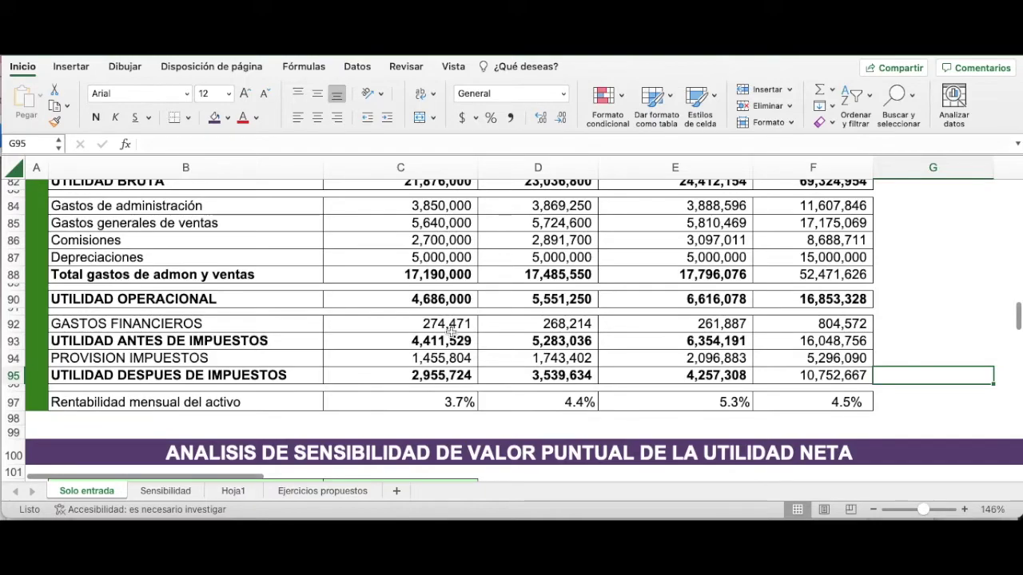
scroll(451, 330, "up", 2)
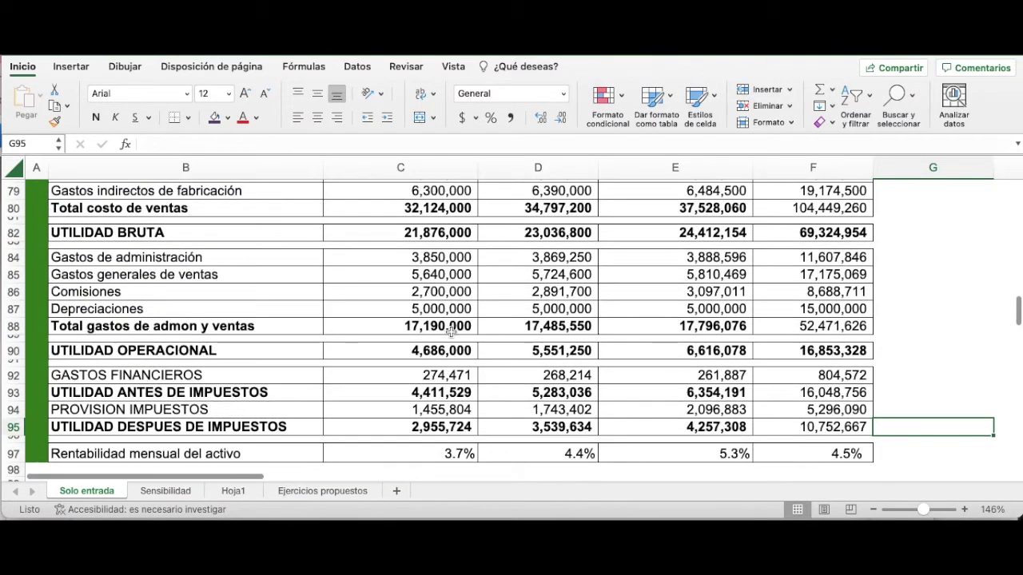
scroll(451, 332, "down", 1)
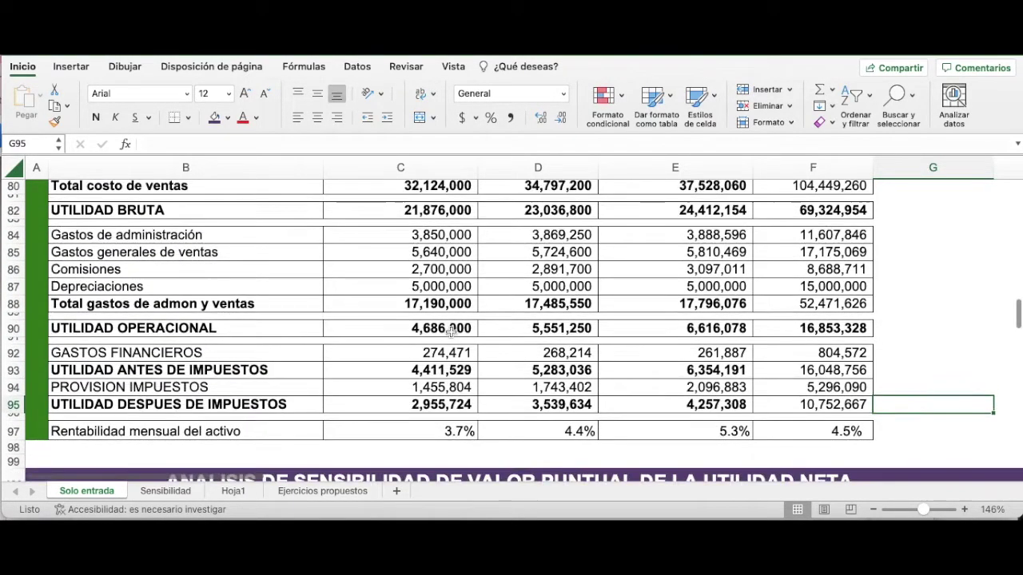
scroll(451, 330, "down", 3)
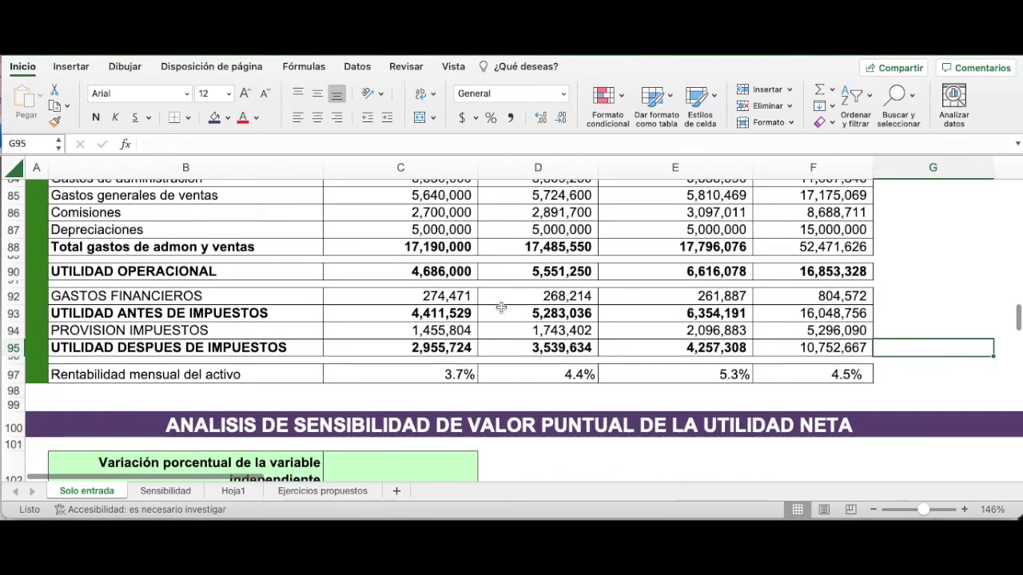
scroll(501, 308, "down", 2)
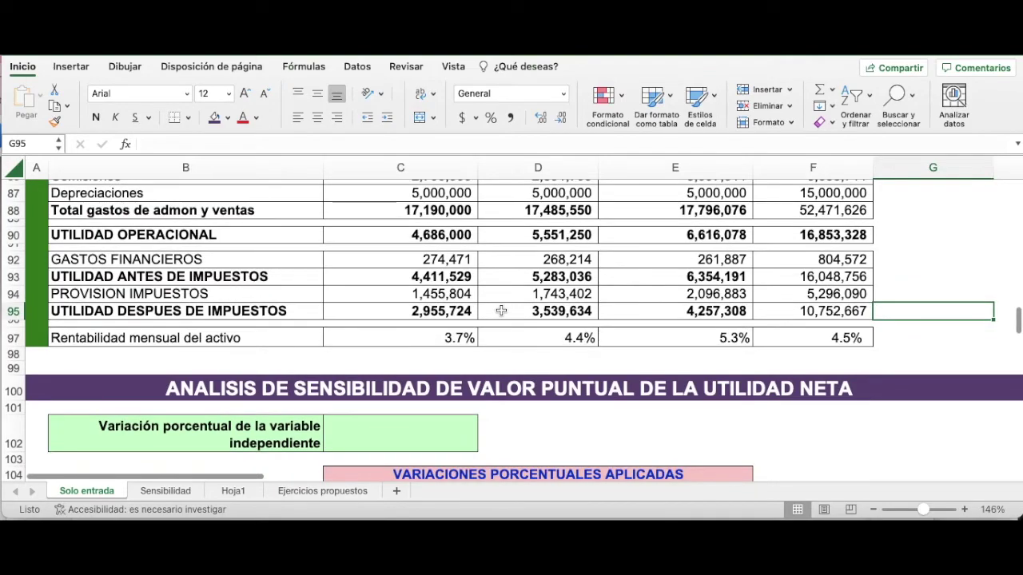
scroll(501, 310, "down", 2)
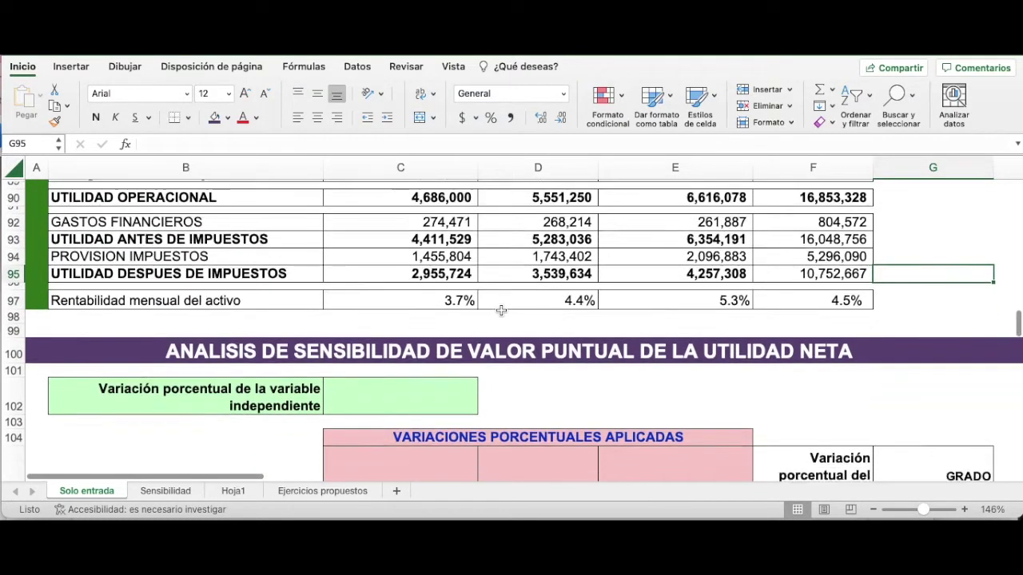
scroll(501, 310, "down", 2)
scroll(501, 310, "down", 2)
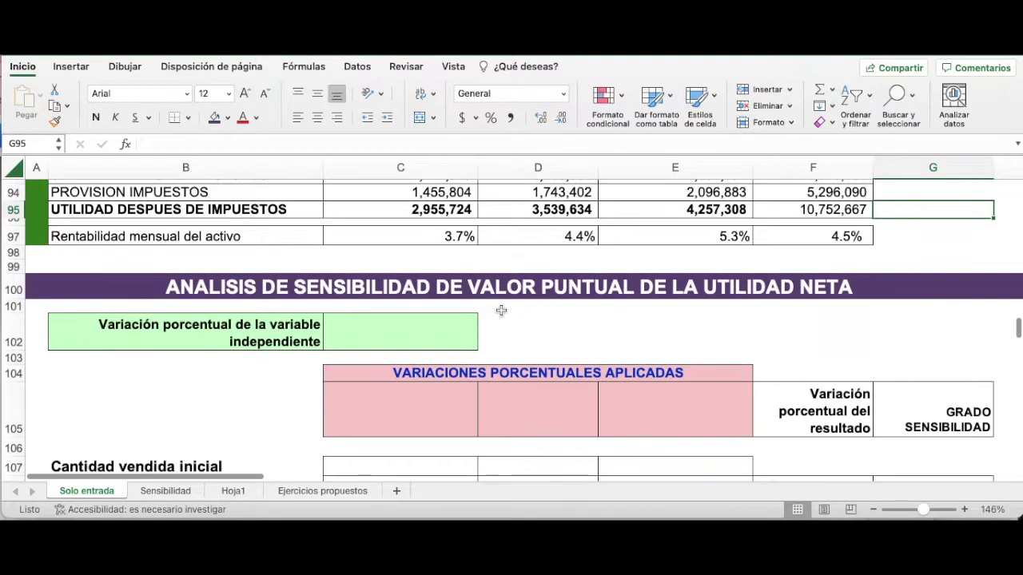
scroll(501, 310, "down", 2)
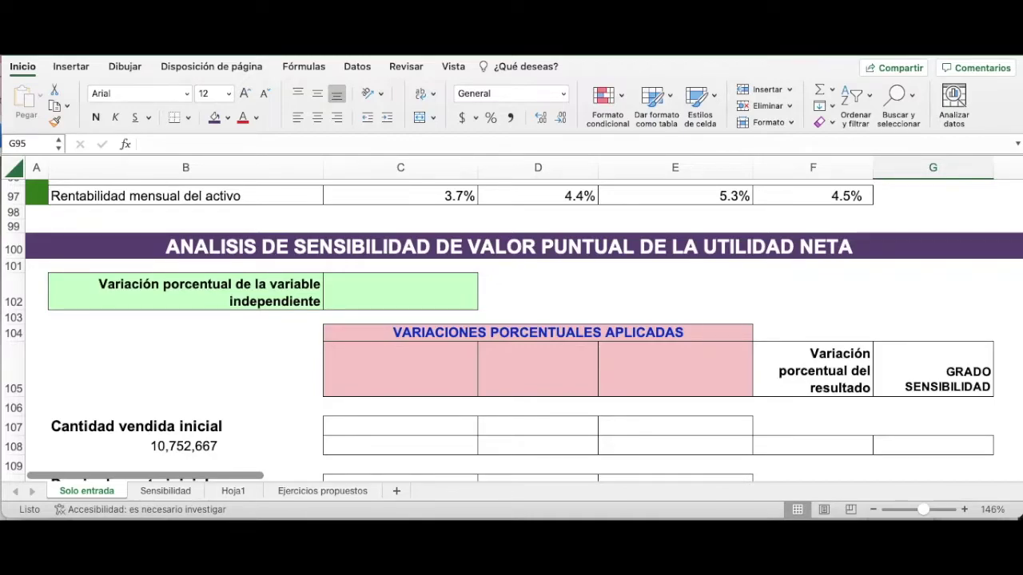
Relate the sensitivity analysis heading to the UTILIDAD DESPUES DE IMPUESTOS row and the sales and cost lines of the income statement.
left_click(779, 243)
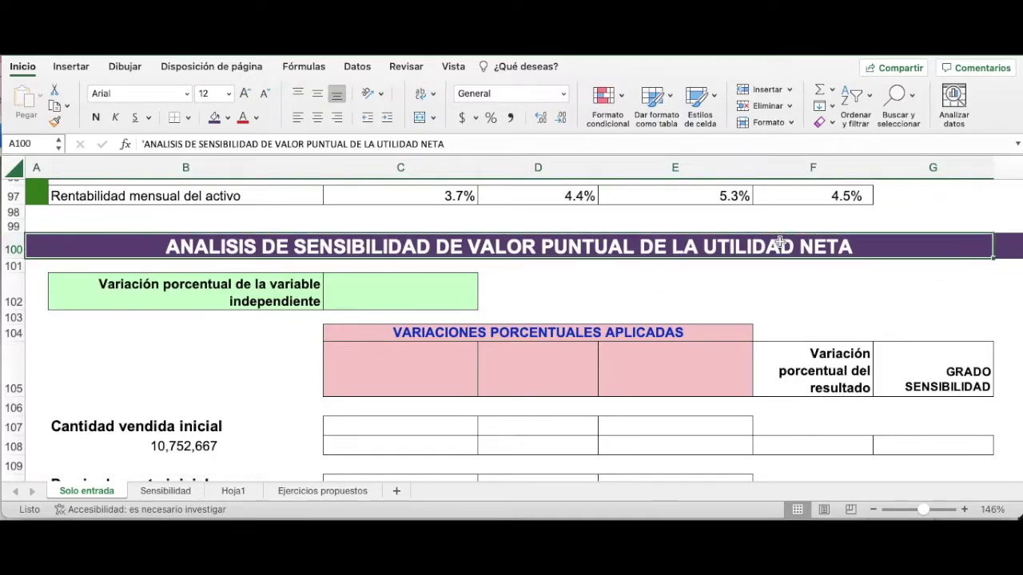
scroll(840, 243, "up", 3)
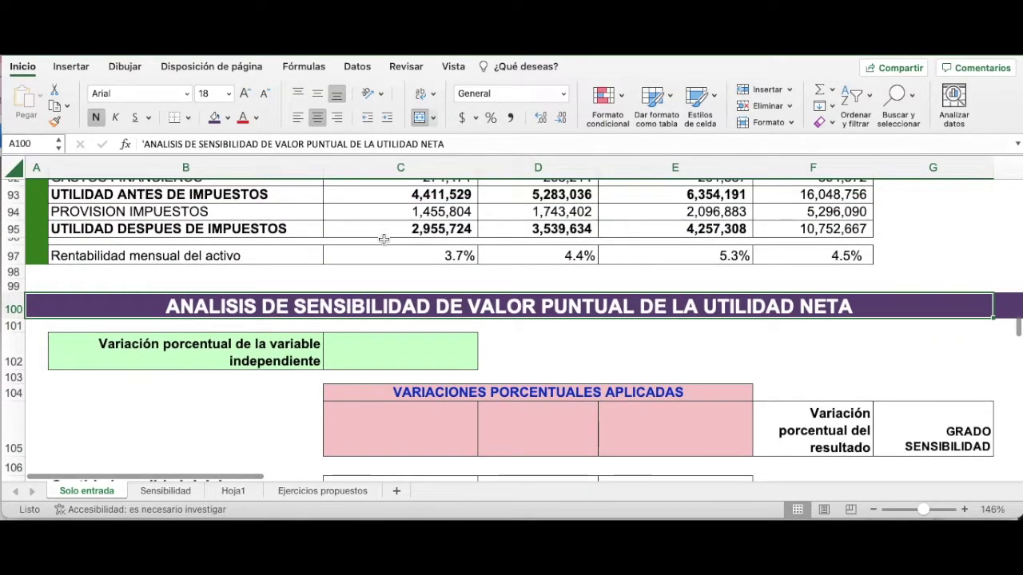
scroll(383, 241, "up", 2)
scroll(304, 281, "up", 1)
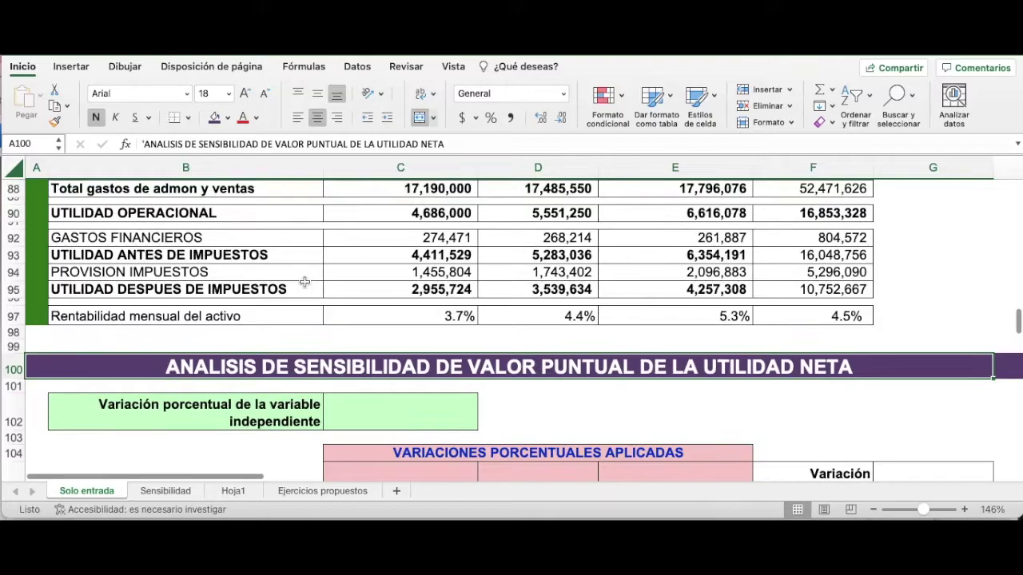
left_click_drag(310, 289, 764, 293)
scroll(759, 288, "up", 6)
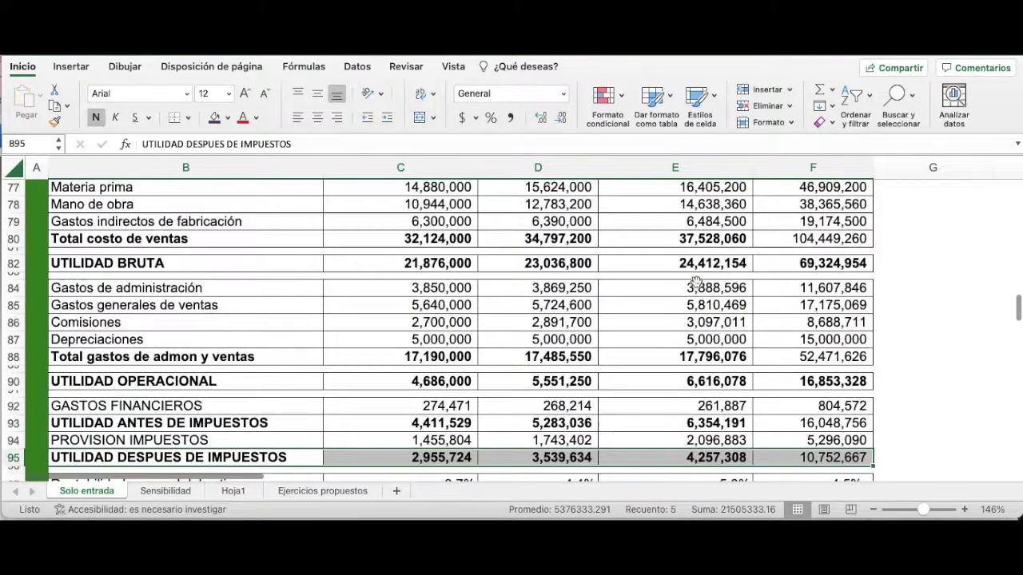
left_click(696, 282)
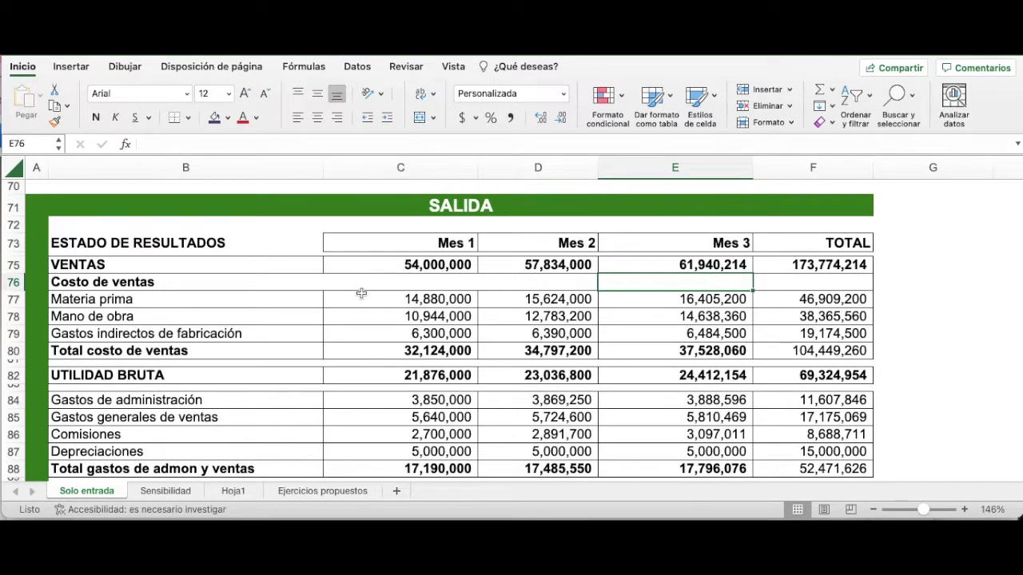
Trace the model from the PROCESO quantities and prices through the cost tables to the total after-tax profit in F95.
scroll(327, 287, "up", 8)
scroll(328, 277, "up", 11)
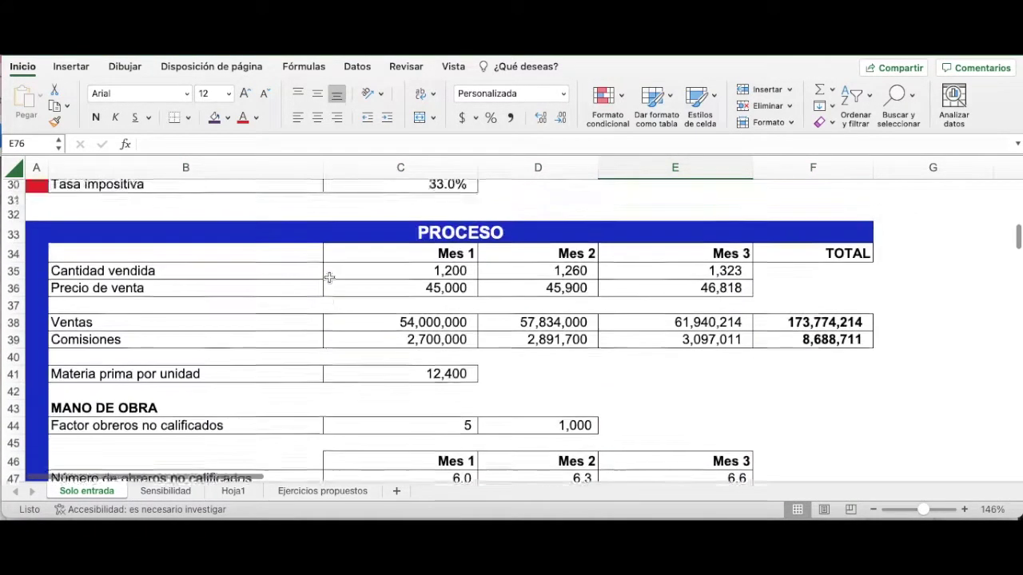
scroll(328, 277, "down", 6)
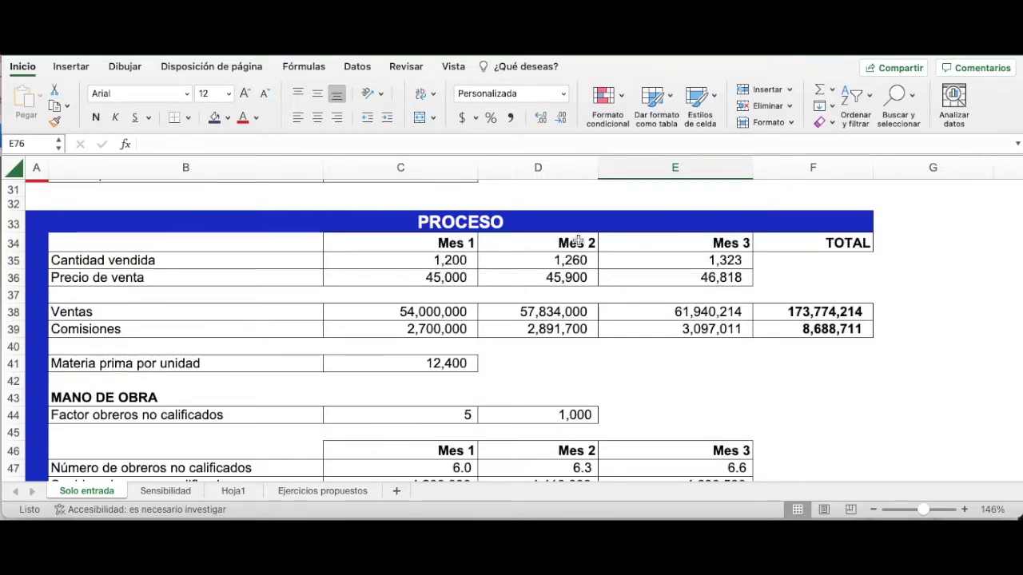
scroll(612, 363, "down", 10)
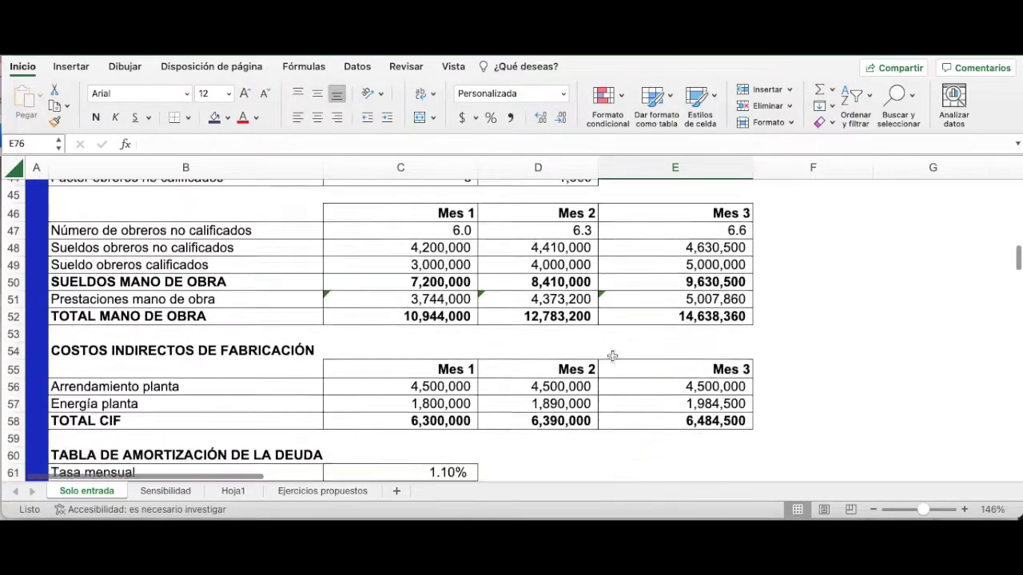
scroll(612, 354, "down", 10)
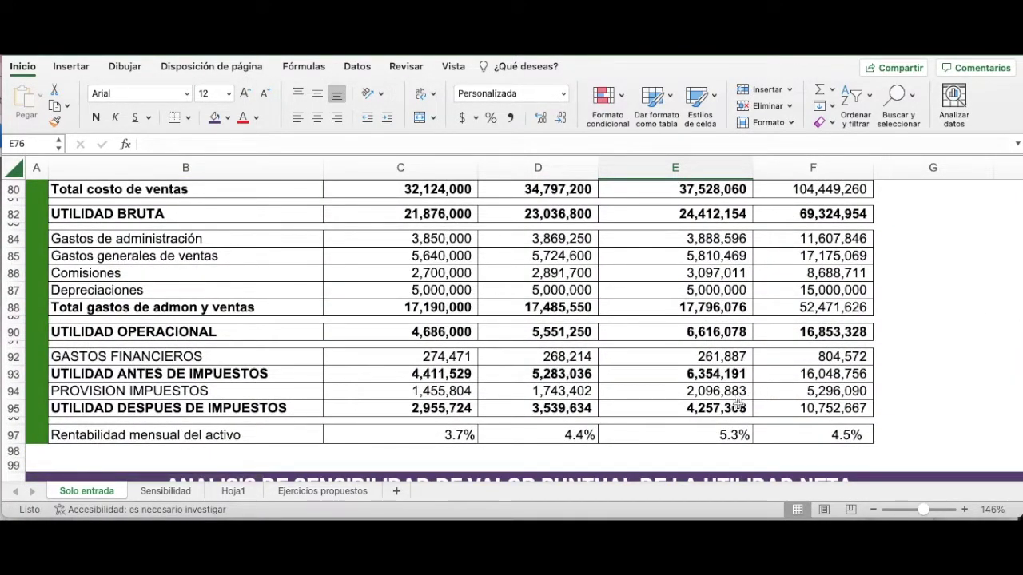
left_click(819, 411)
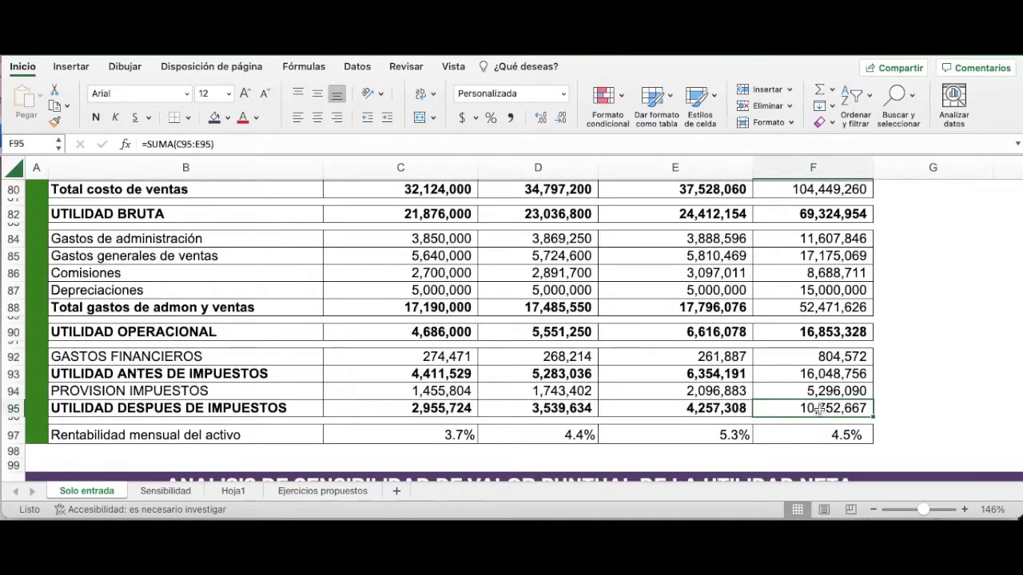
Try a light blue font colour on the total after-tax profit in F95 and look through the fill colours.
left_click(256, 117)
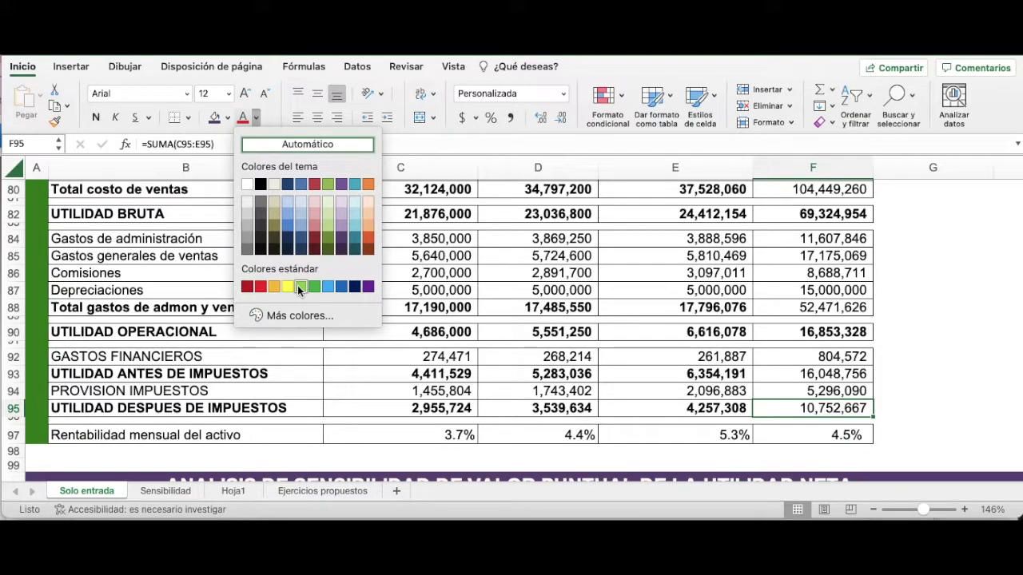
key("Escape")
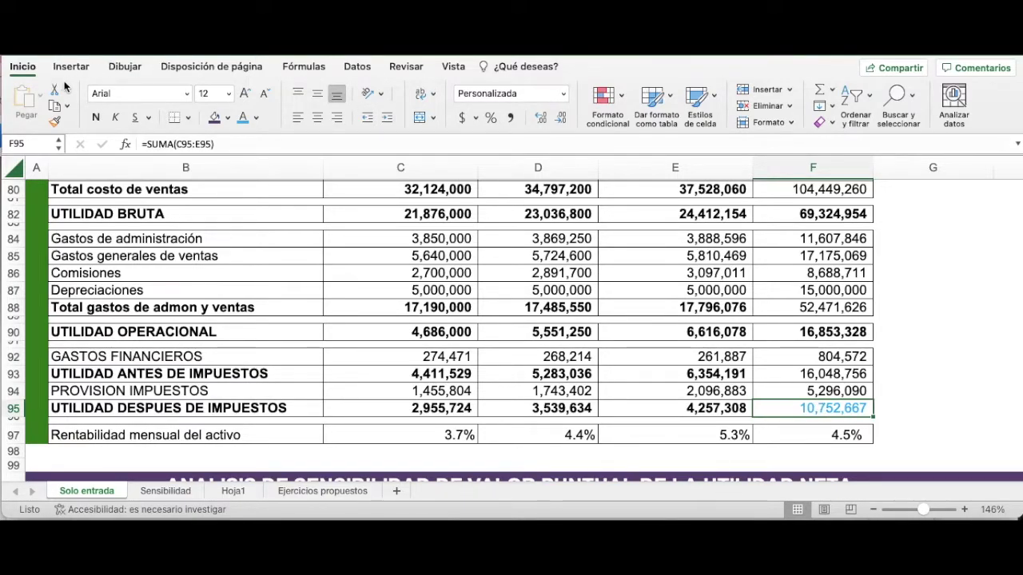
key("super+z")
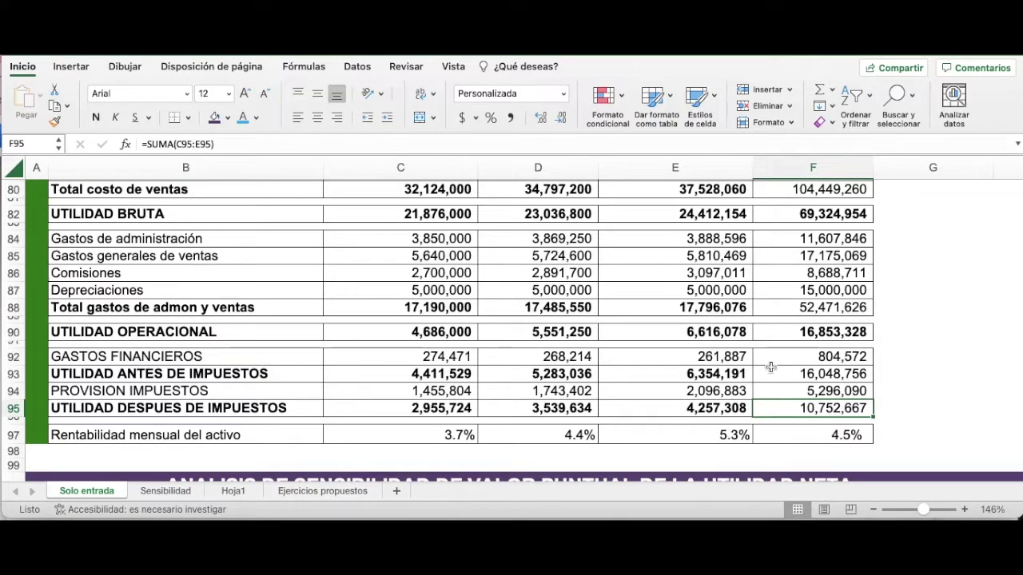
left_click(227, 118)
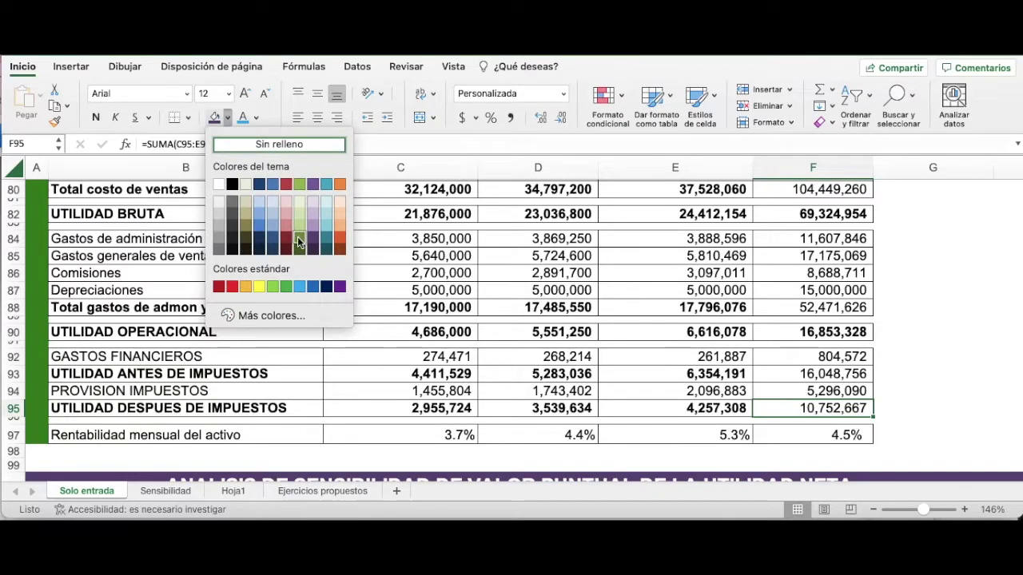
left_click(227, 119)
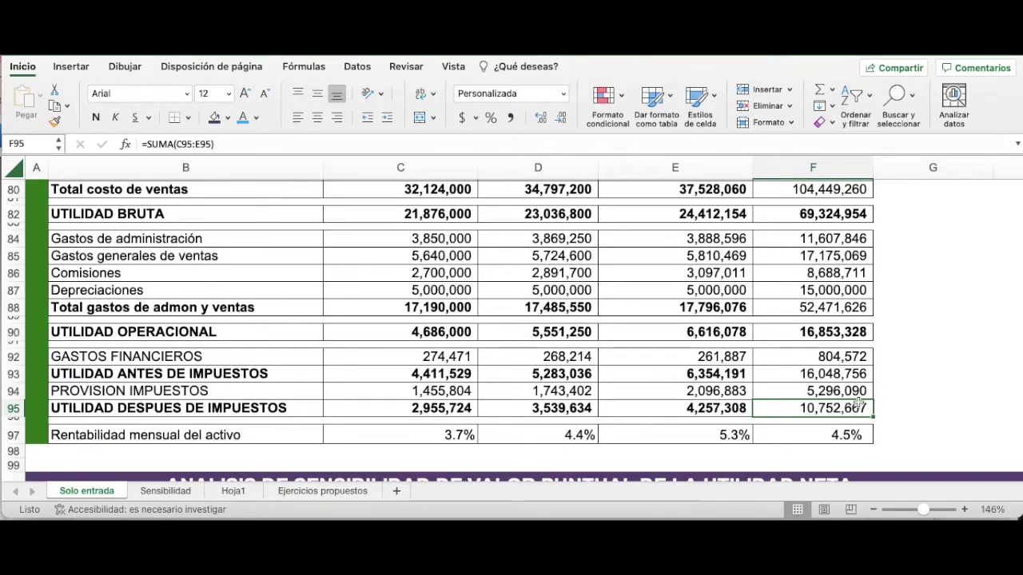
Highlight the total after-tax profit in F95 with bold text and a light purple fill.
scroll(815, 367, "down", 2)
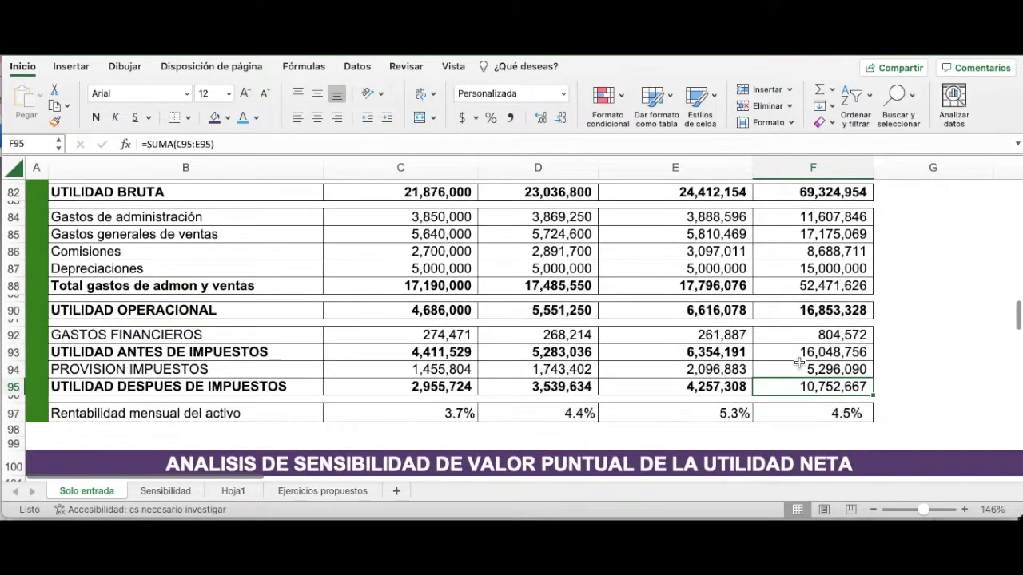
scroll(431, 268, "up", 3)
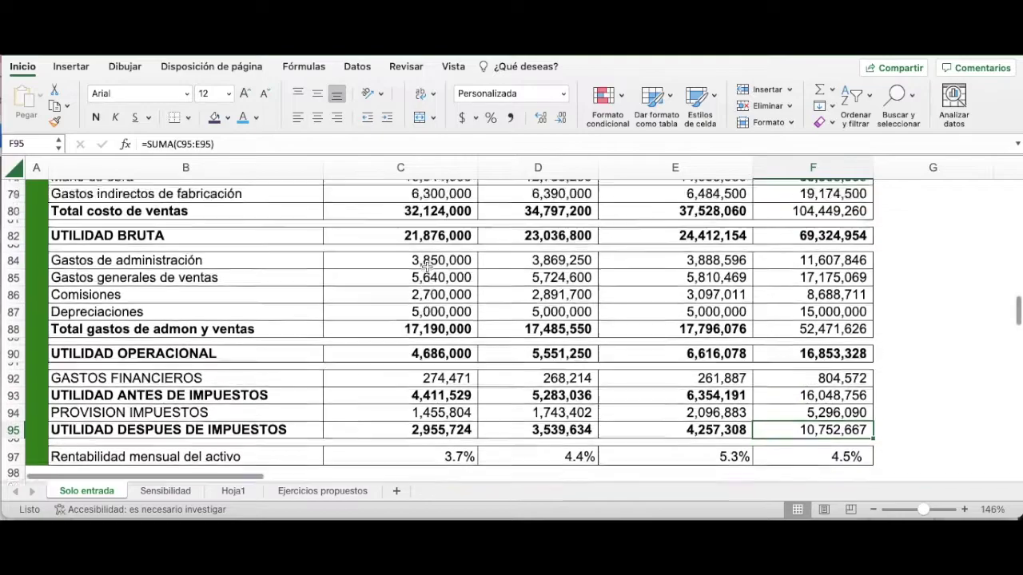
scroll(428, 266, "up", 10)
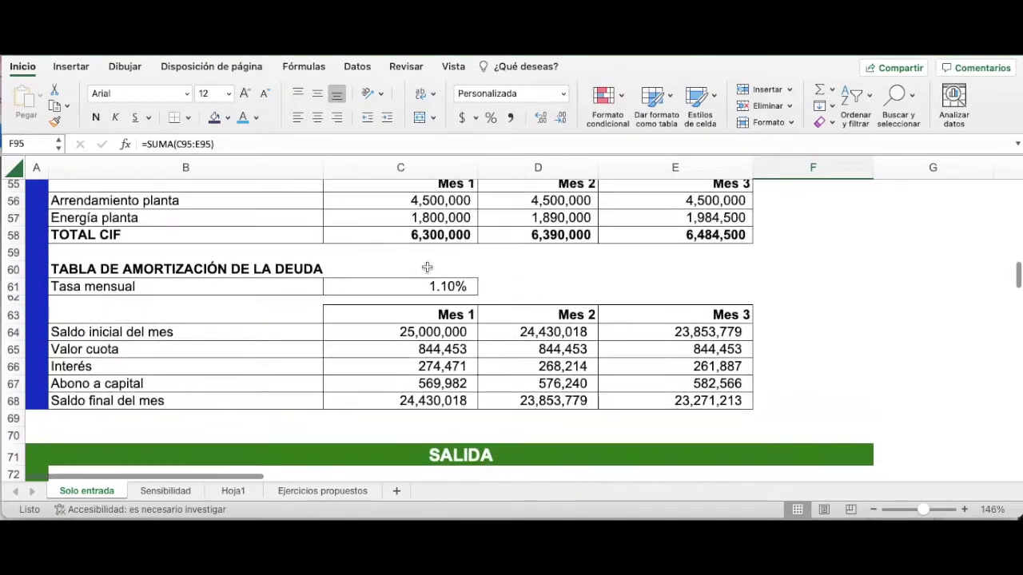
scroll(428, 267, "up", 13)
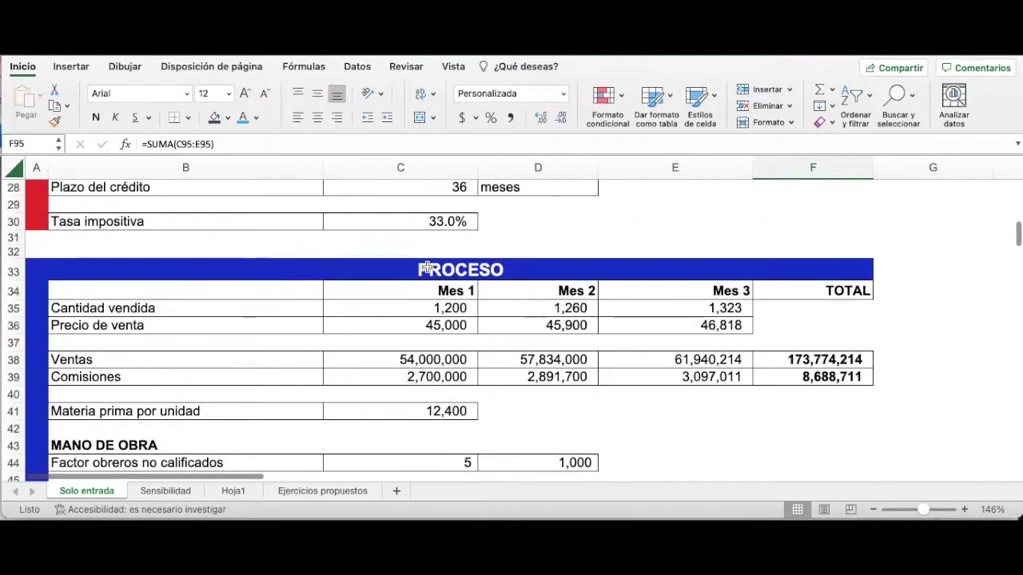
scroll(428, 269, "down", 20)
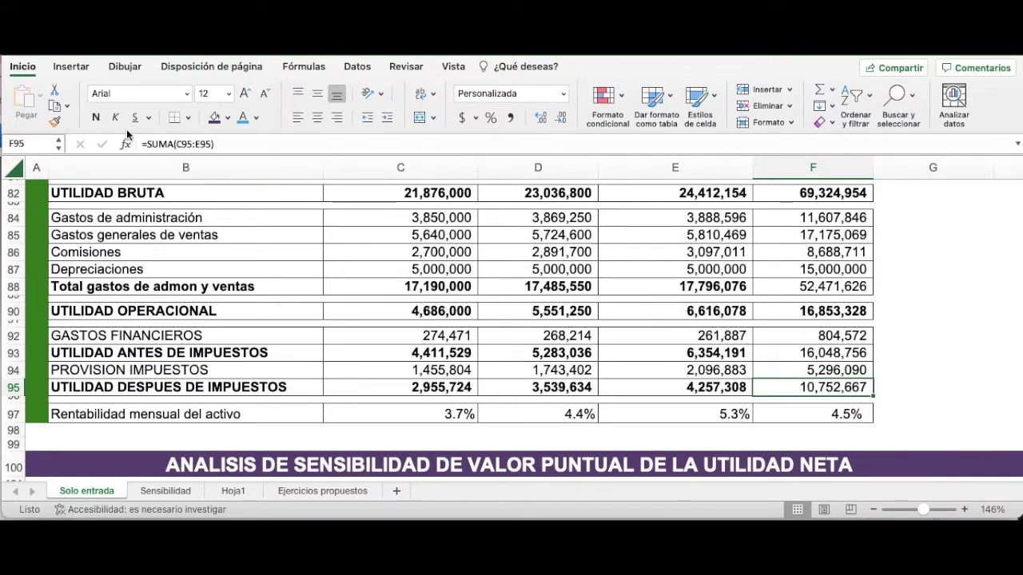
left_click(97, 118)
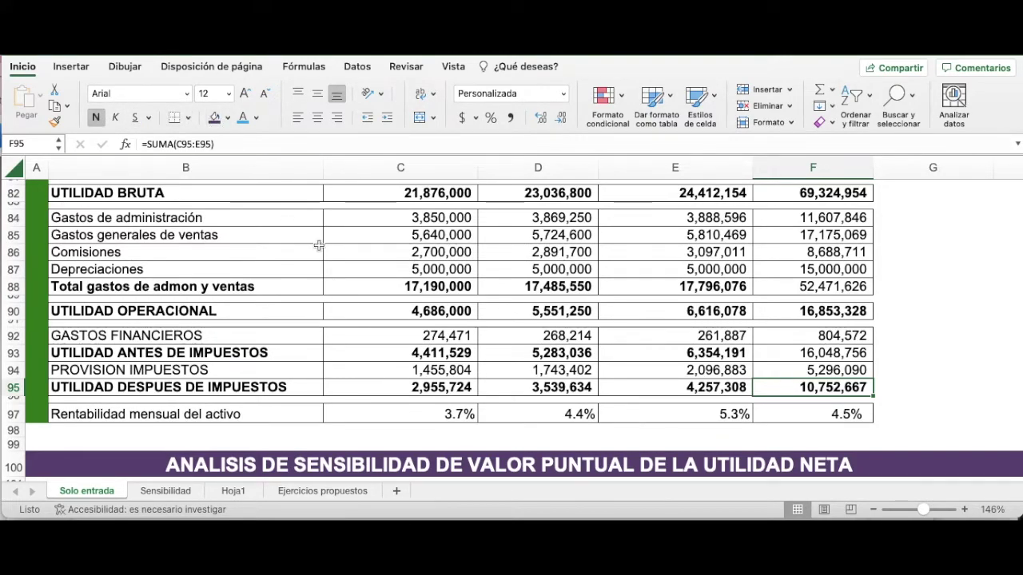
left_click(228, 118)
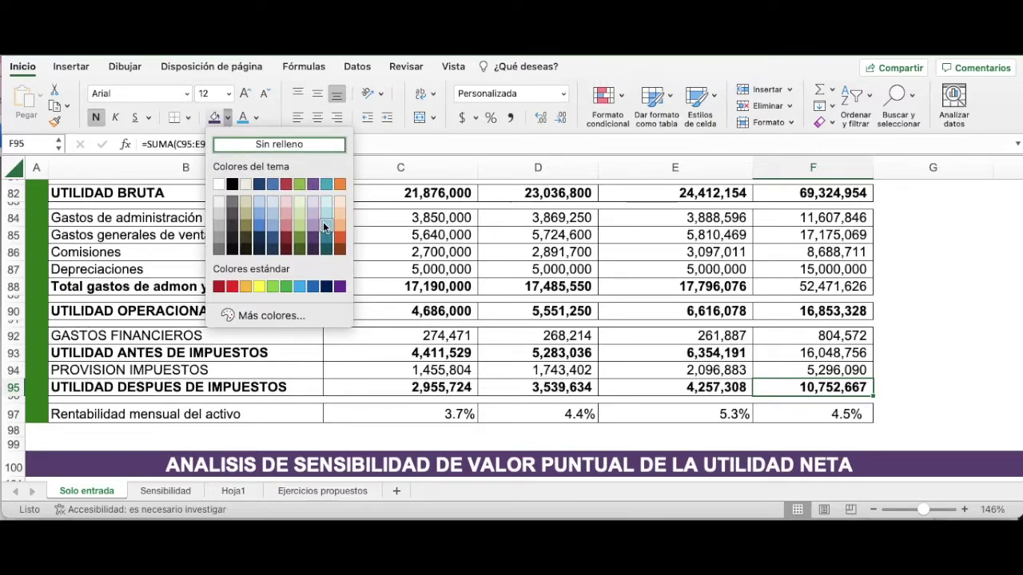
left_click(312, 228)
left_click(602, 286)
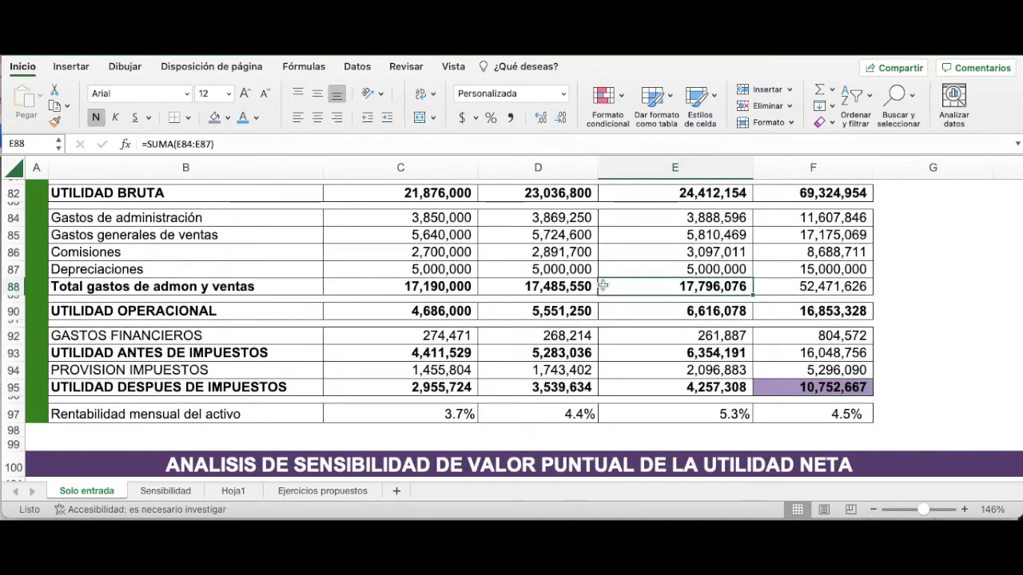
Review the total after-tax profit, the PROCESO quantities and prices, and the empty layout of the net profit sensitivity table.
scroll(618, 328, "down", 3)
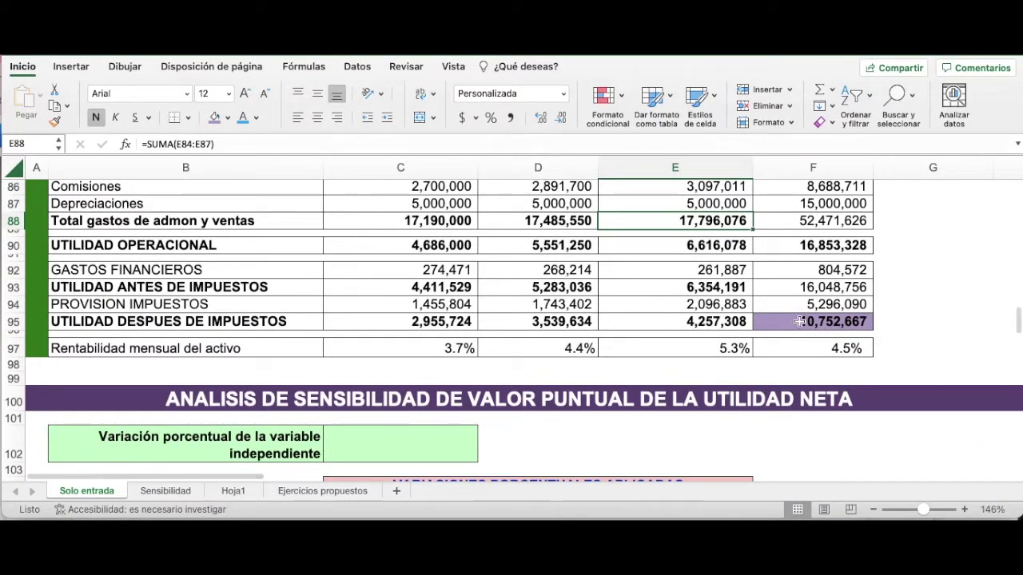
scroll(804, 323, "up", 8)
scroll(803, 324, "up", 9)
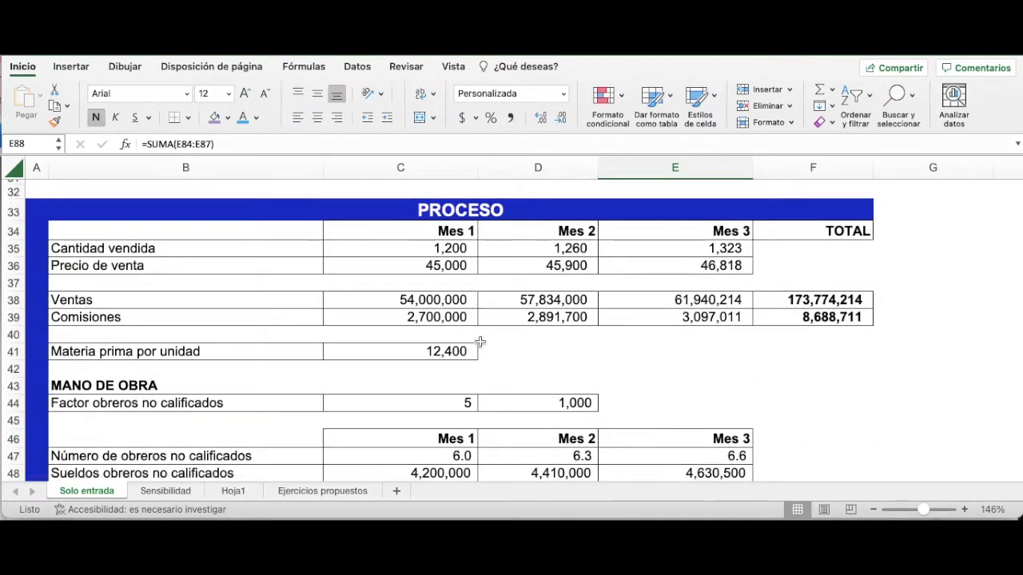
scroll(480, 332, "down", 15)
scroll(479, 334, "down", 5)
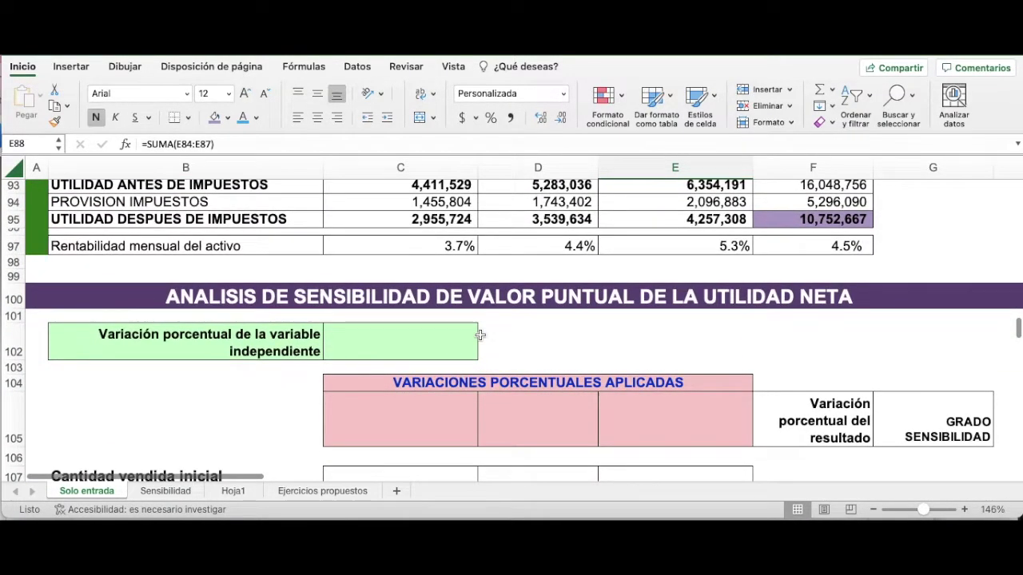
scroll(479, 335, "down", 2)
scroll(480, 335, "down", 1)
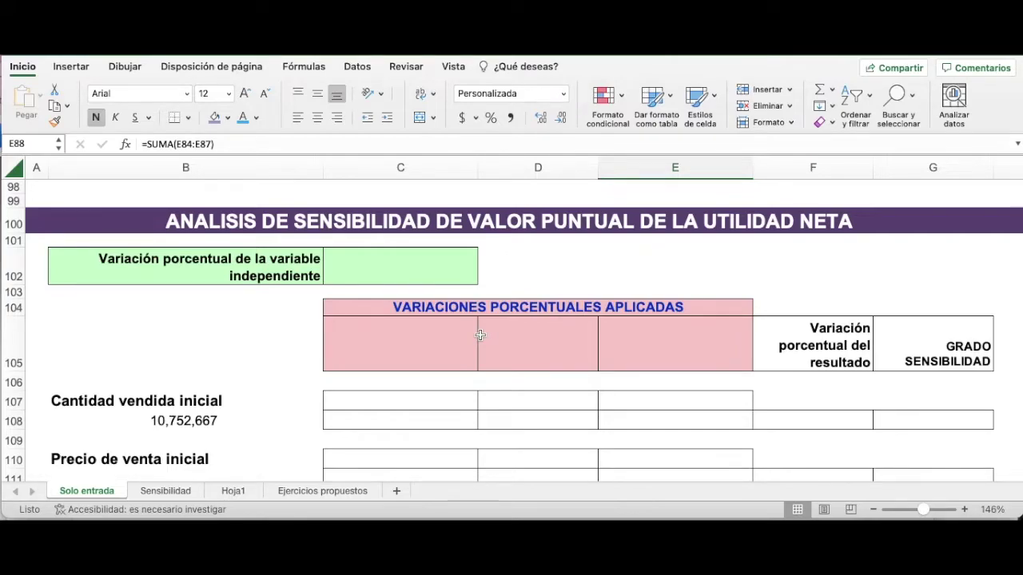
scroll(779, 281, "up", 3)
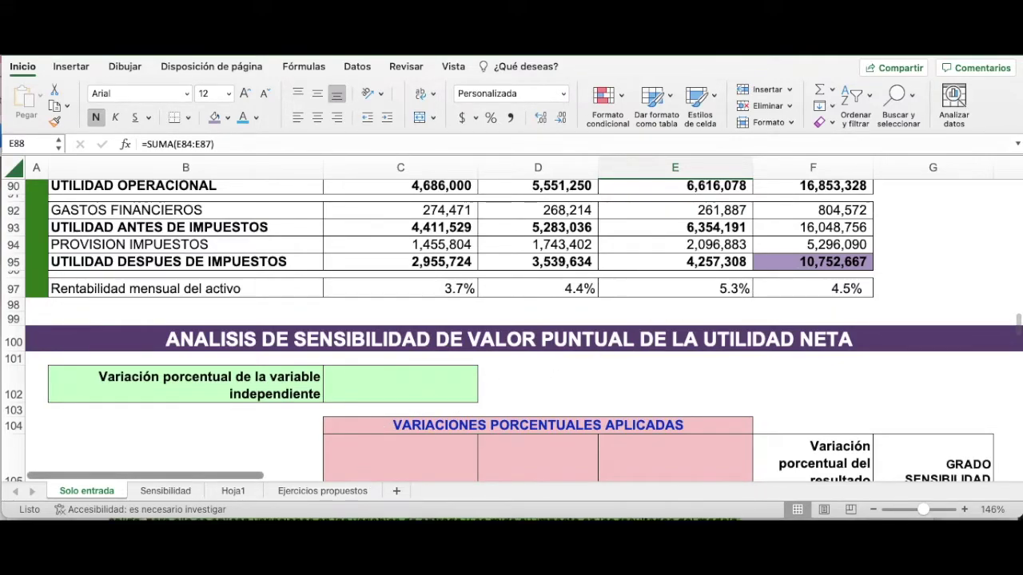
Enter 3% in C102 as the percentage variation of the independent variable.
left_click(388, 376)
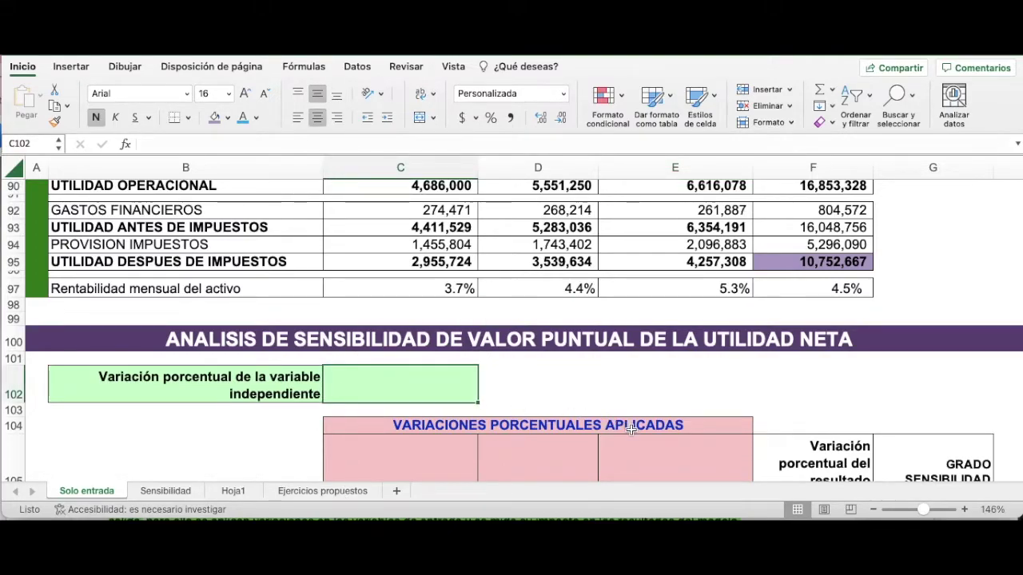
type("3")
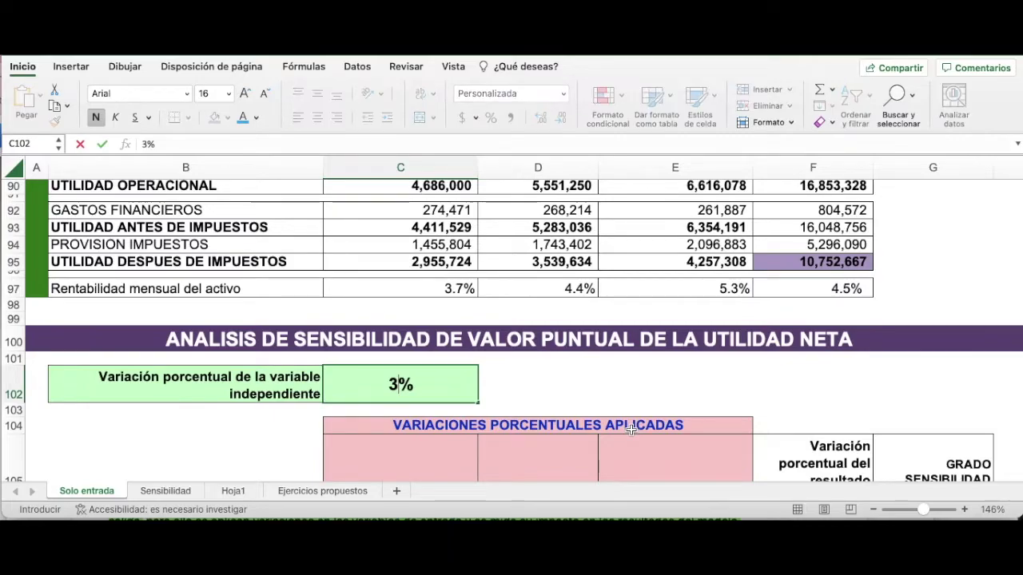
key("Tab")
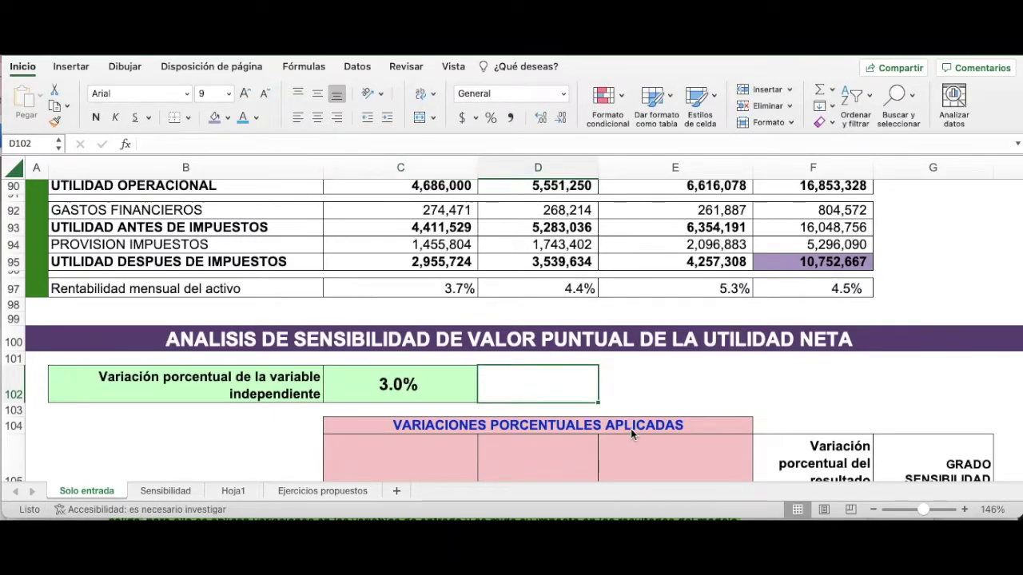
Enter 0% in D105 as the middle value of the VARIACIONES PORCENTUALES APLICADAS row.
scroll(630, 429, "down", 3)
left_click(388, 353)
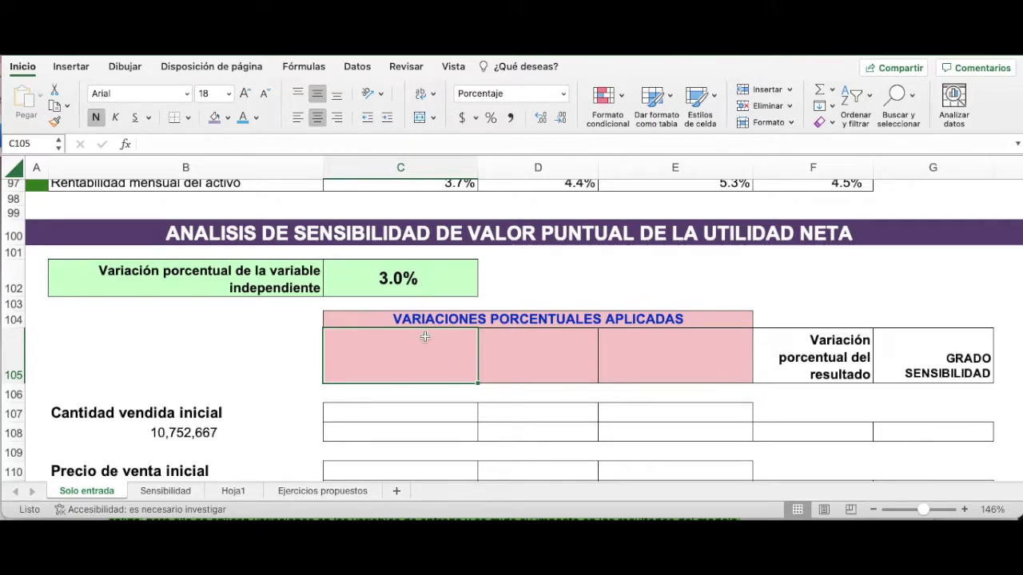
mouse_move(424, 345)
left_mouse_down()
mouse_move(416, 443)
mouse_move(395, 489)
mouse_move(408, 328)
left_mouse_up()
mouse_move(517, 291)
left_mouse_down()
mouse_move(548, 283)
mouse_move(535, 450)
left_mouse_up()
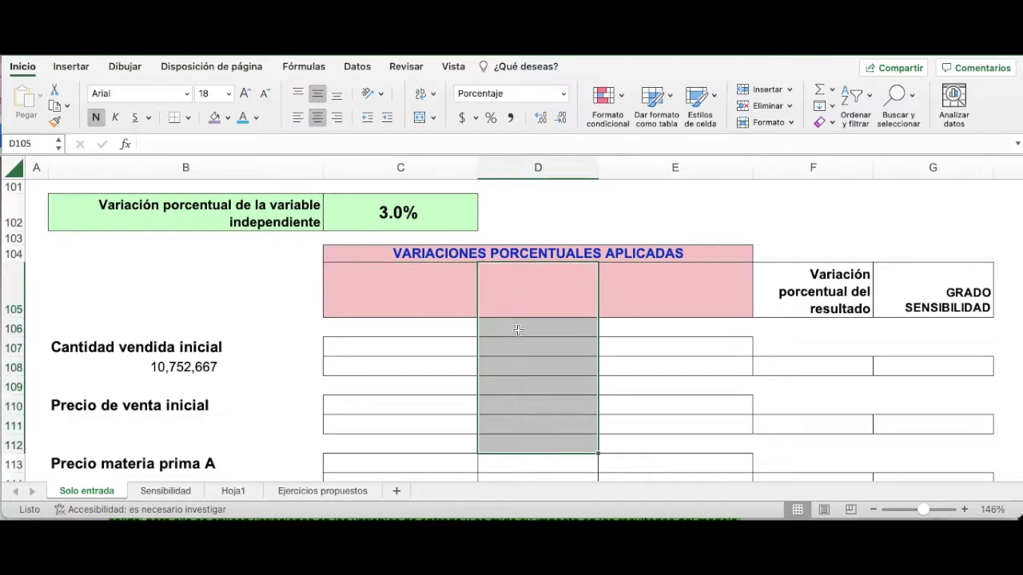
left_click(527, 298)
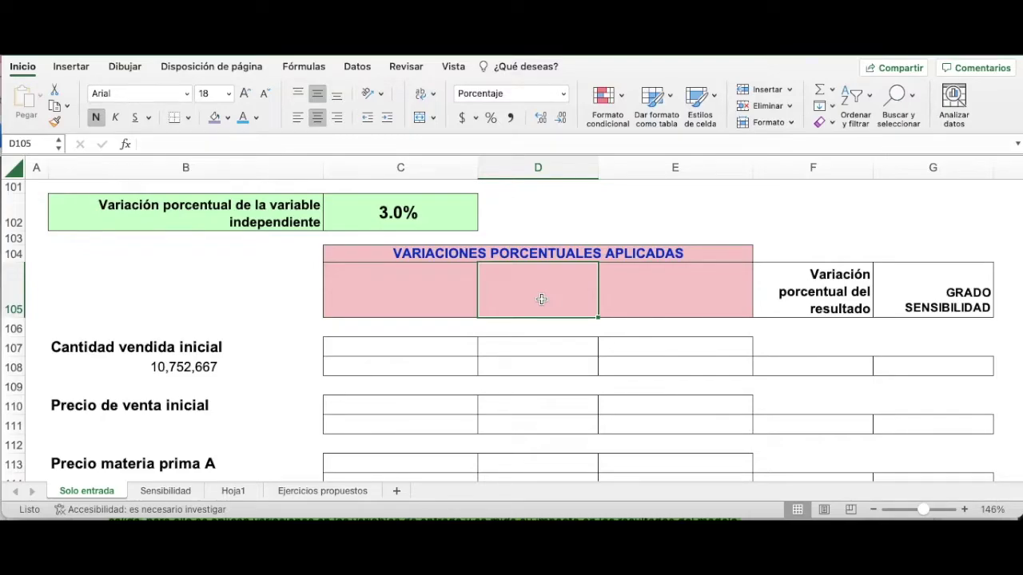
type("0")
key("Tab")
Relate the 0% variation in D105 and the cells beneath it to the total after-tax profit of the income statement.
left_click(542, 303)
left_click_drag(554, 311, 524, 397)
scroll(587, 335, "up", 10)
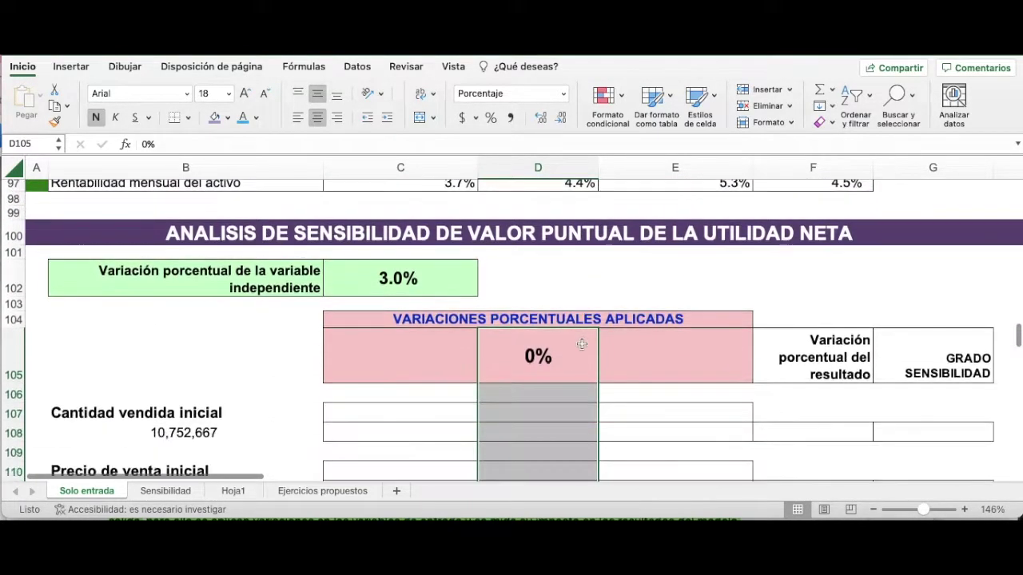
scroll(581, 342, "up", 4)
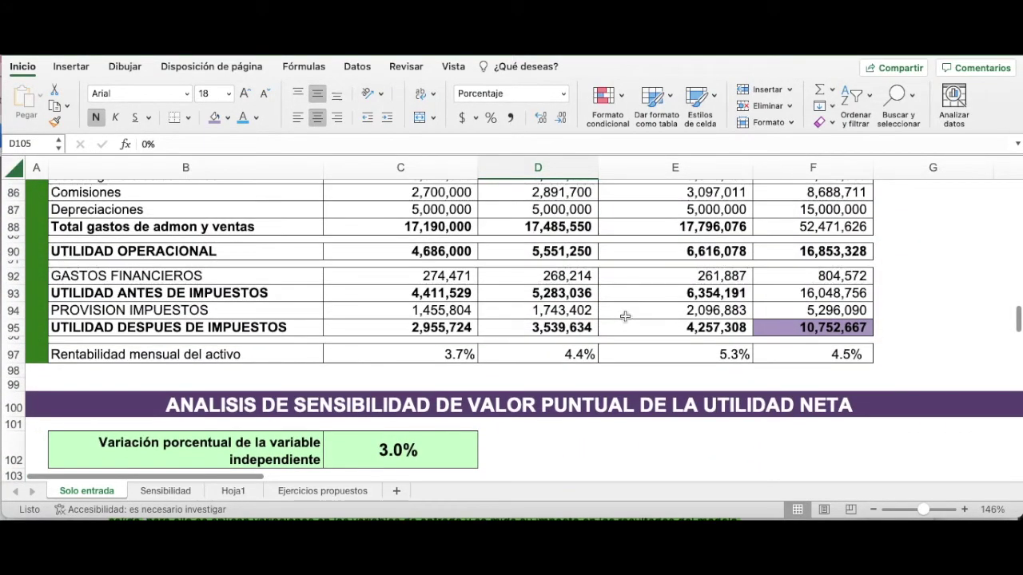
scroll(587, 376, "down", 3)
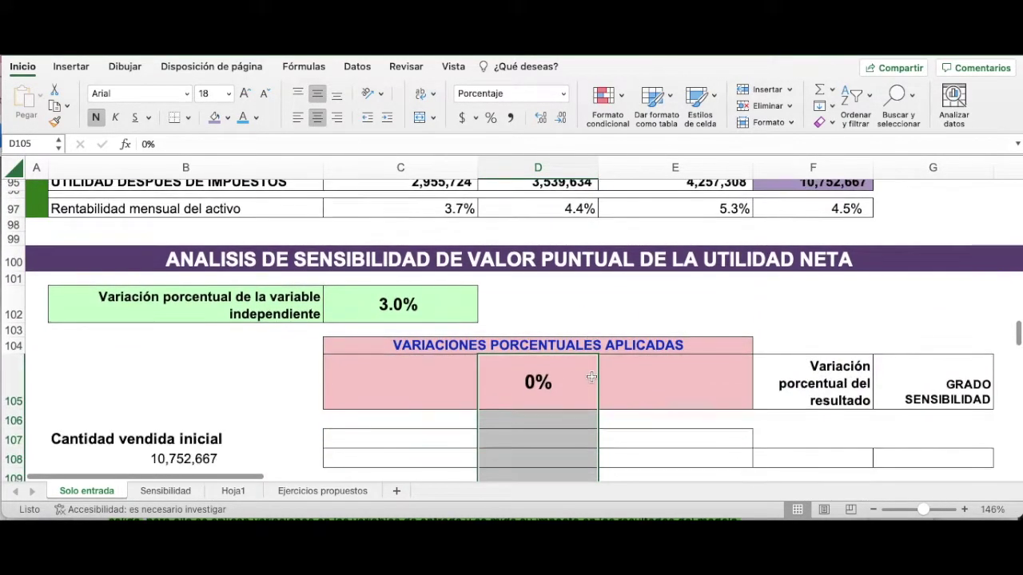
left_click(579, 375)
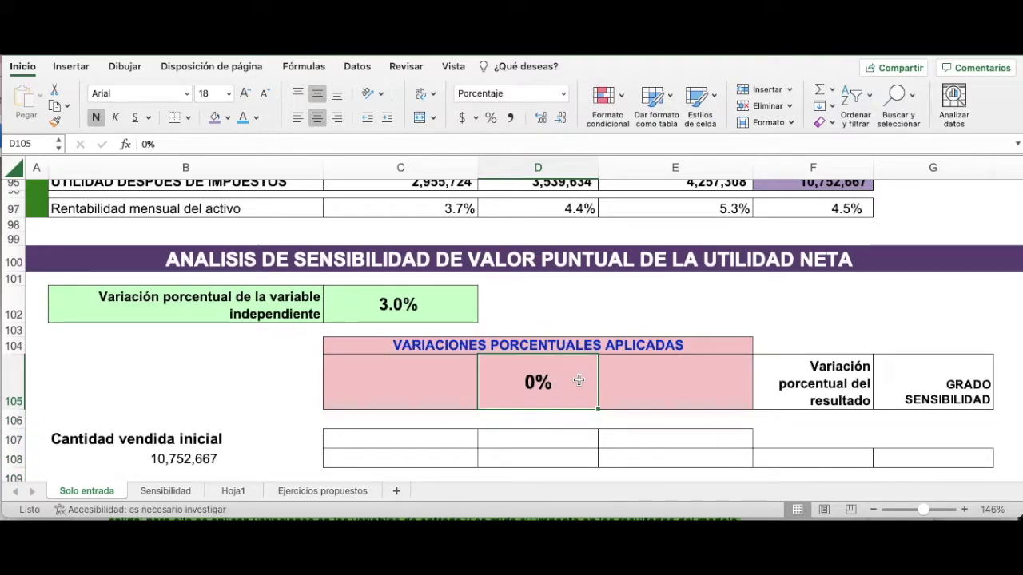
scroll(578, 381, "down", 1)
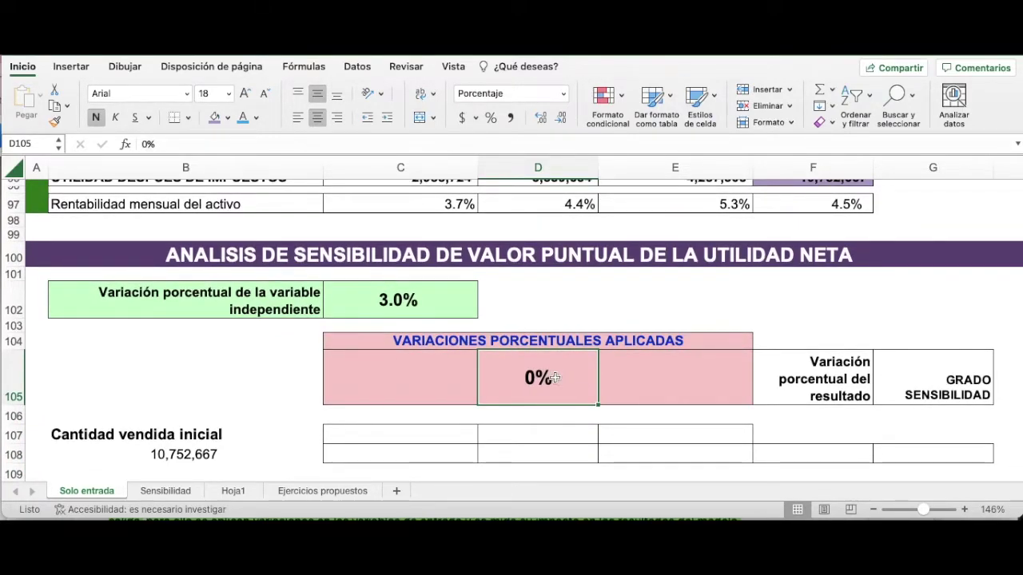
scroll(553, 378, "down", 1)
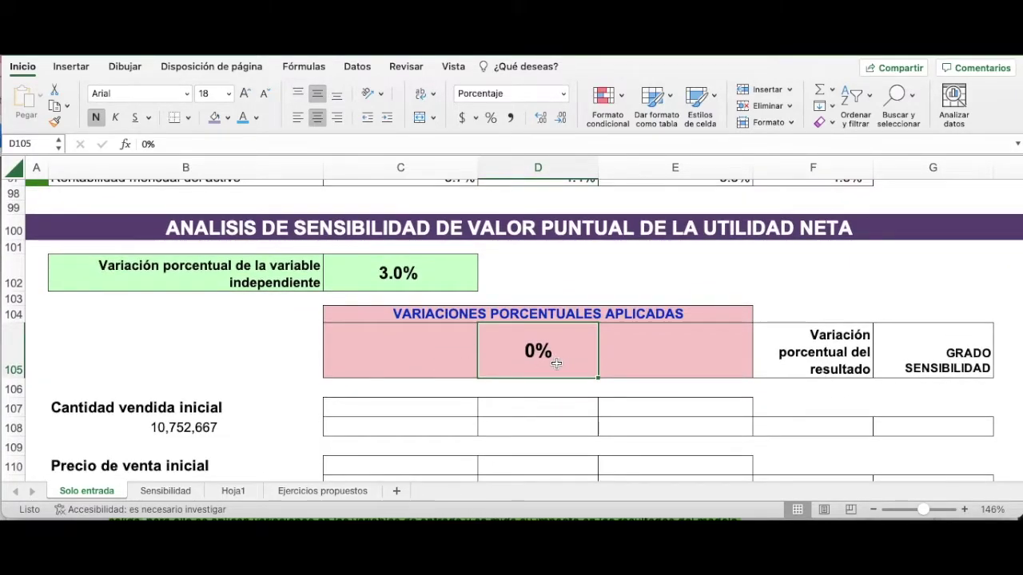
mouse_move(565, 349)
left_mouse_down()
mouse_move(561, 473)
mouse_move(550, 355)
left_mouse_up()
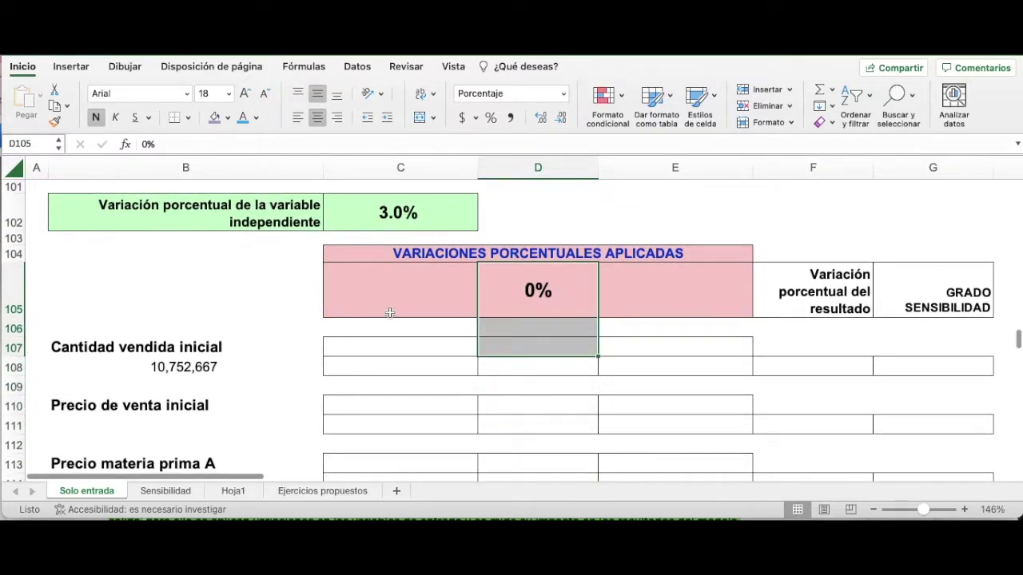
Enter 3% in E105 and 3% in C105, on either side of the 0% applied variation.
left_click(670, 297)
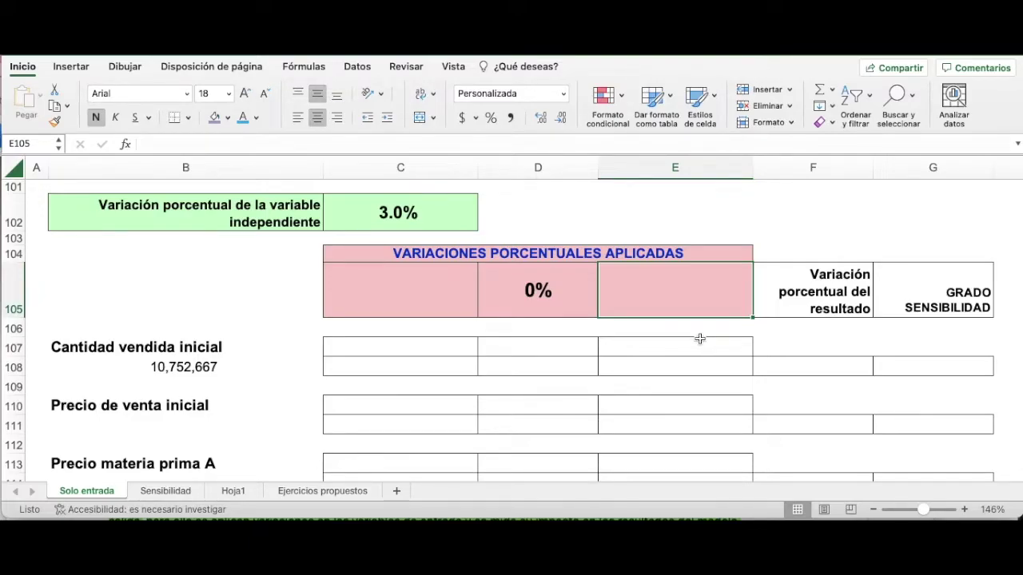
type("3%")
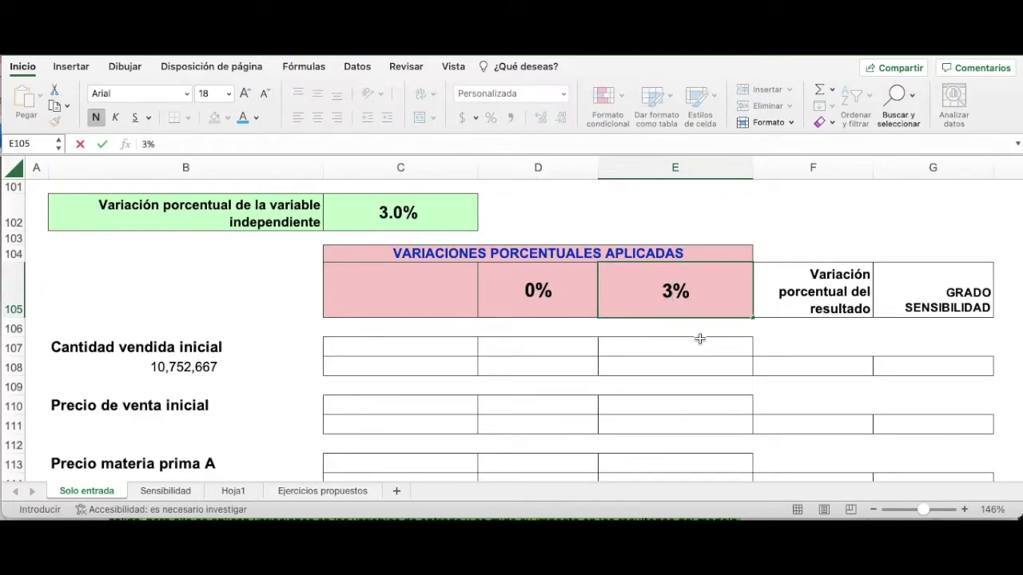
key("Left")
key("Left")
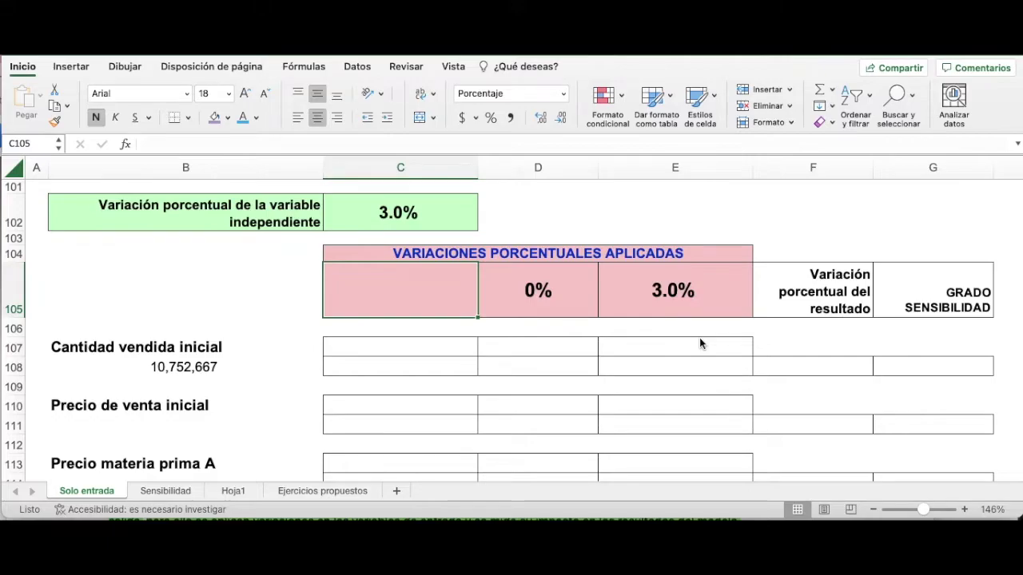
type("3%")
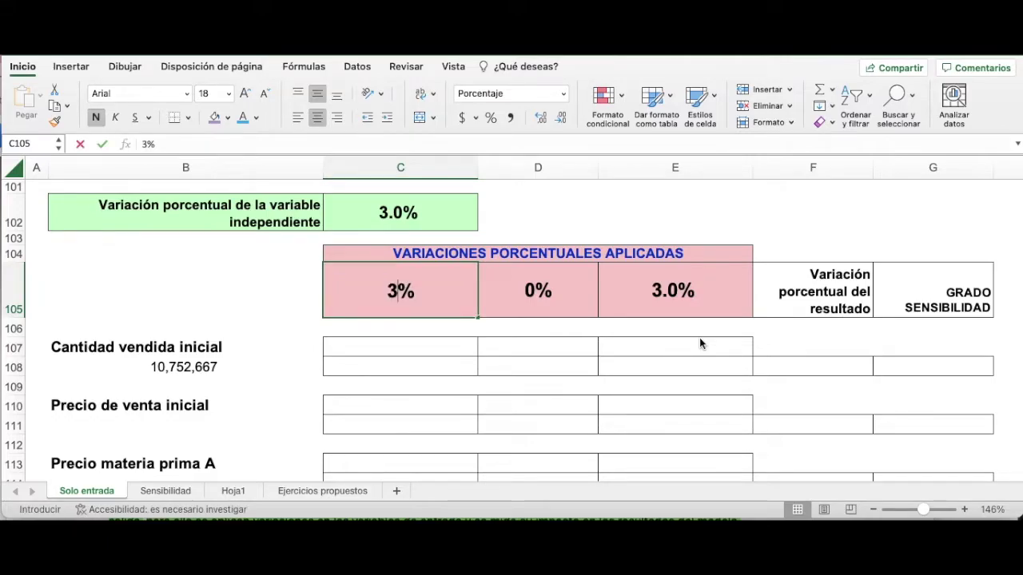
key("Right")
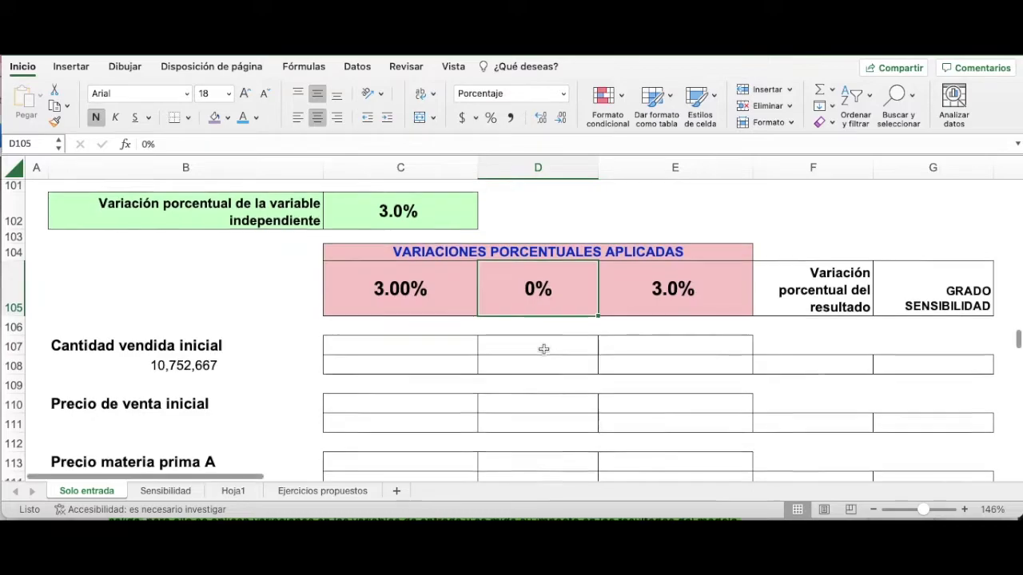
Review the applied variations against the sensitivity table rows and check the total after-tax profit formula in F95.
scroll(544, 349, "down", 1)
scroll(543, 349, "down", 1)
scroll(543, 348, "up", 5)
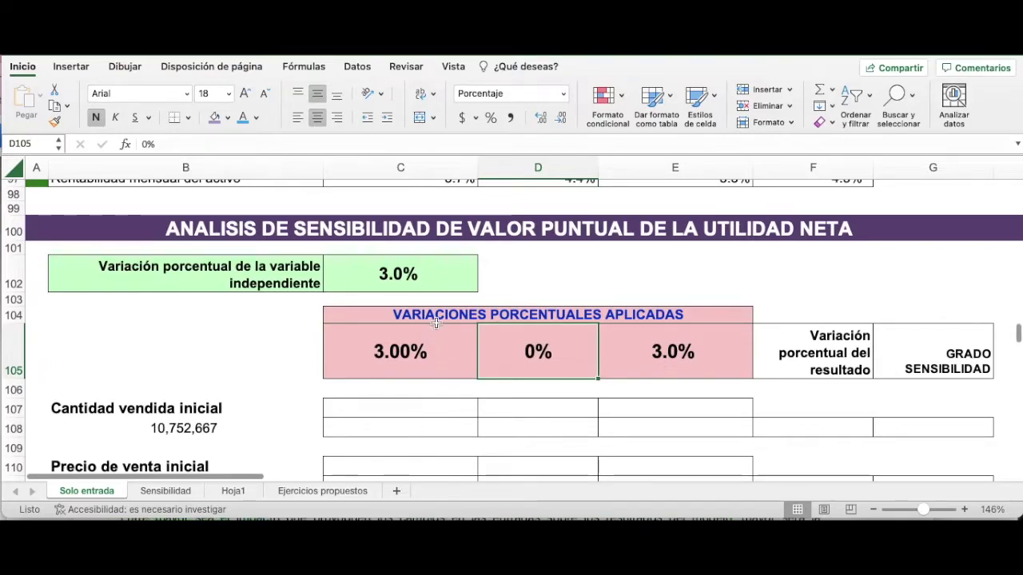
scroll(450, 385, "down", 2)
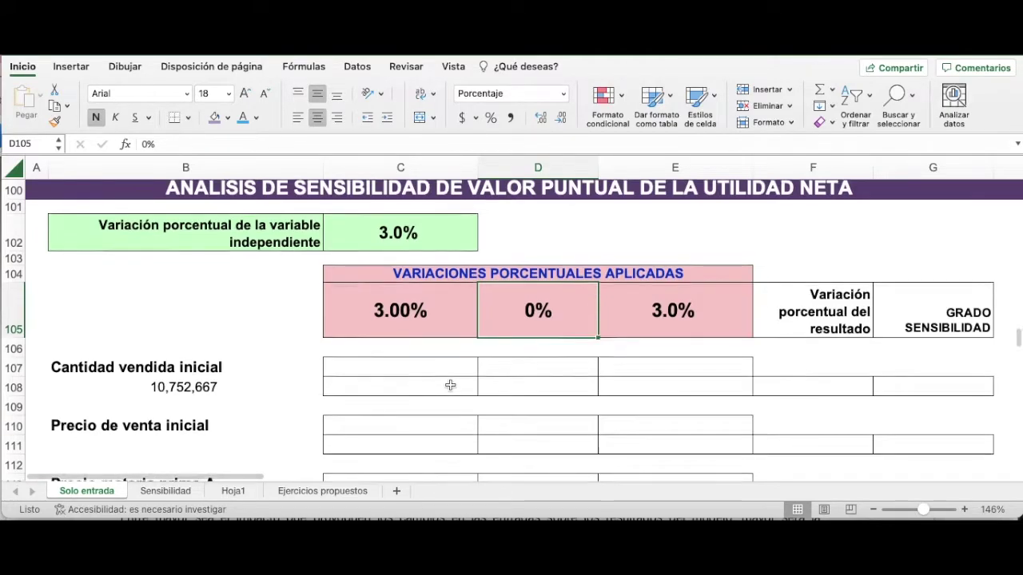
scroll(450, 385, "down", 2)
scroll(450, 385, "up", 5)
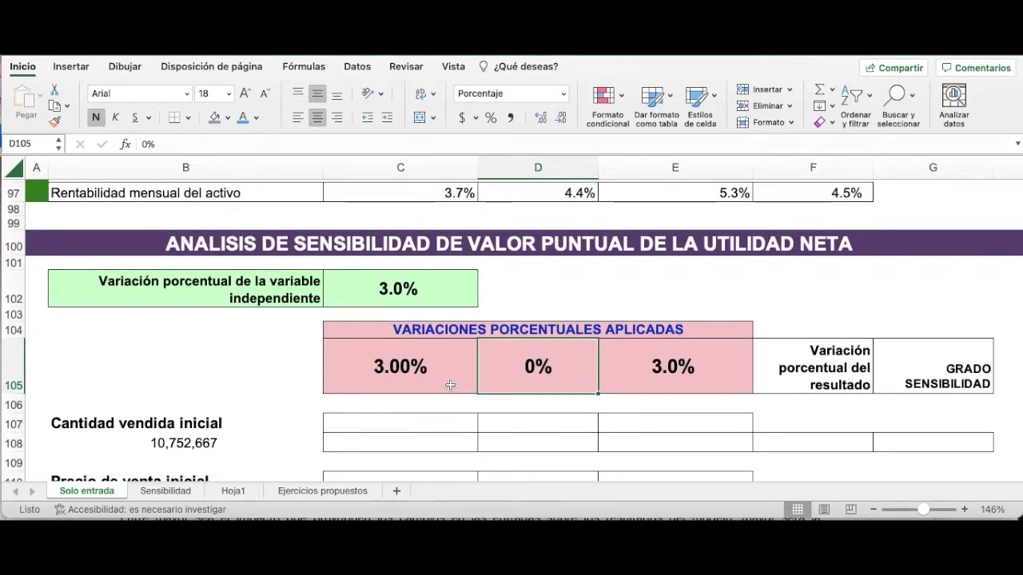
scroll(450, 385, "up", 4)
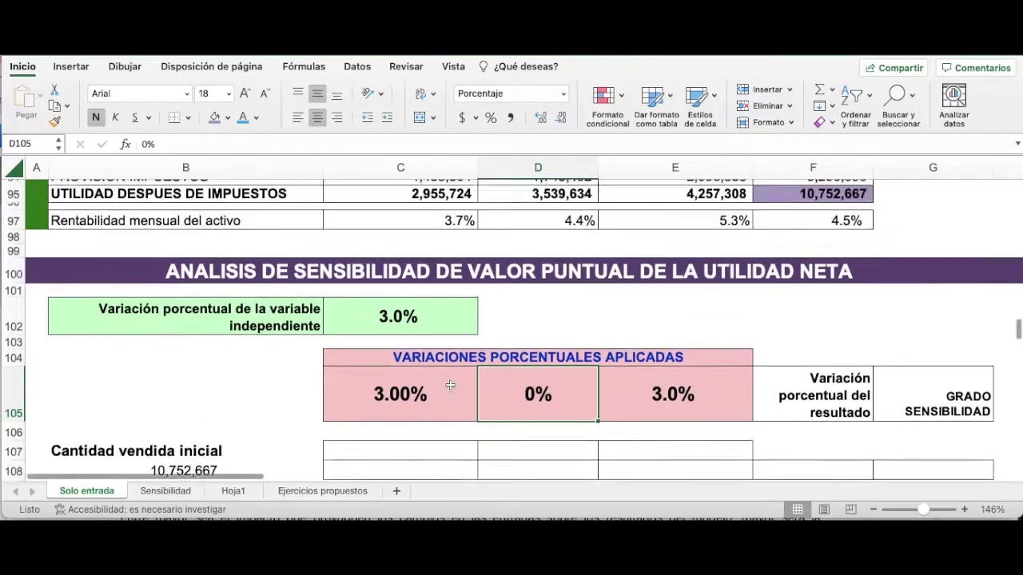
left_click(802, 264)
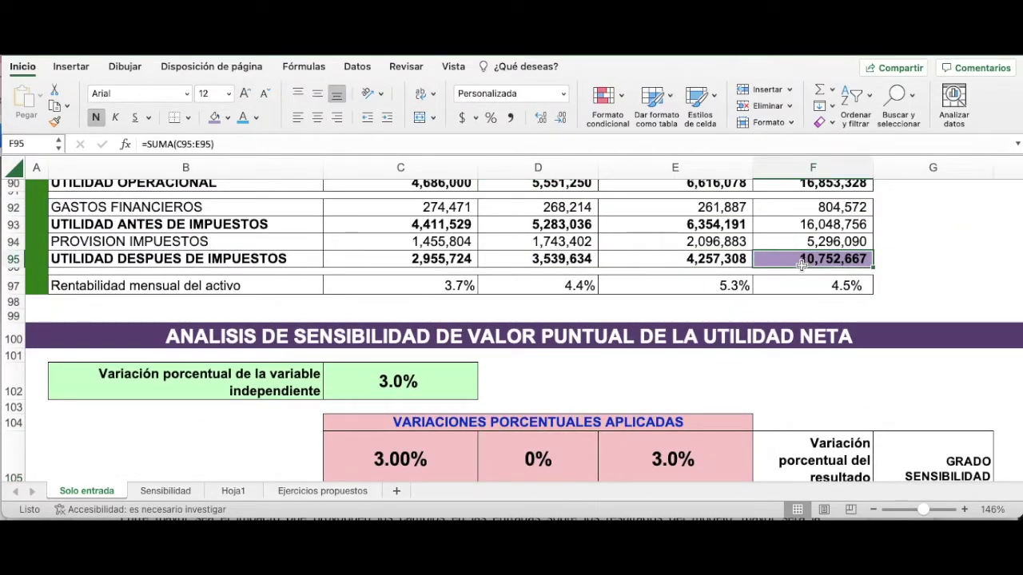
scroll(595, 355, "down", 5)
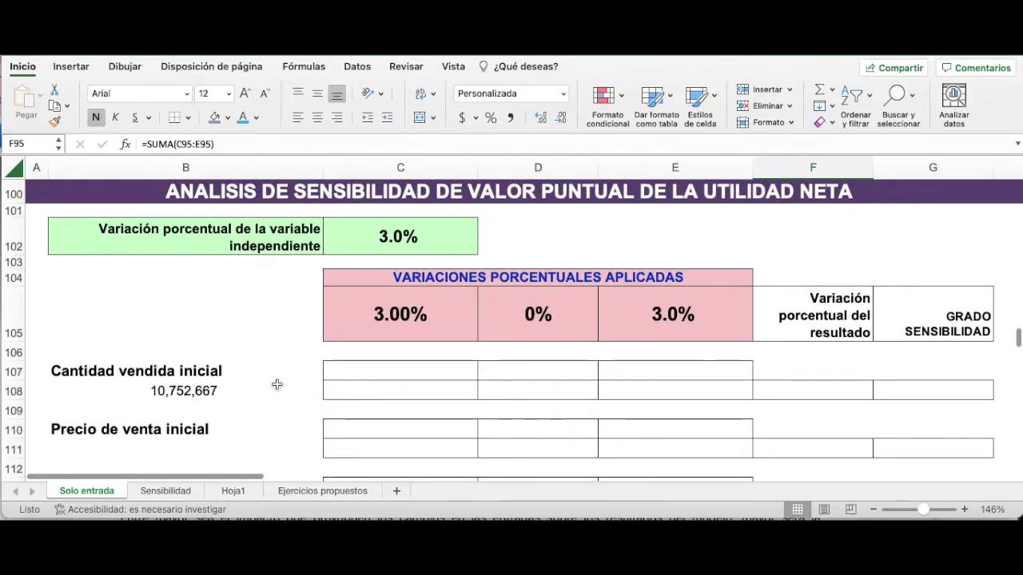
Clear the net profit reference in B108 beneath the Cantidad vendida inicial label.
left_click(225, 393)
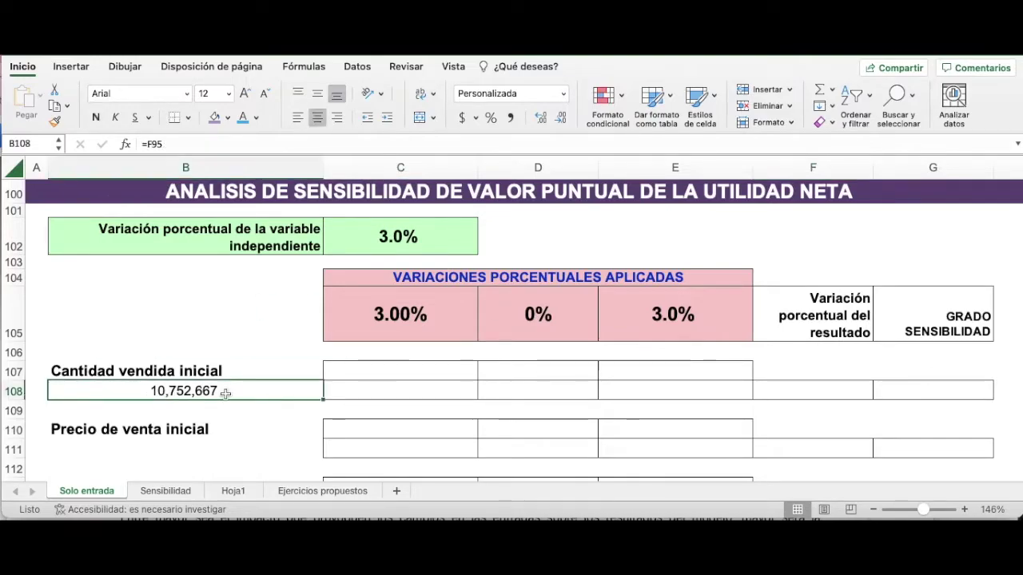
key("Delete")
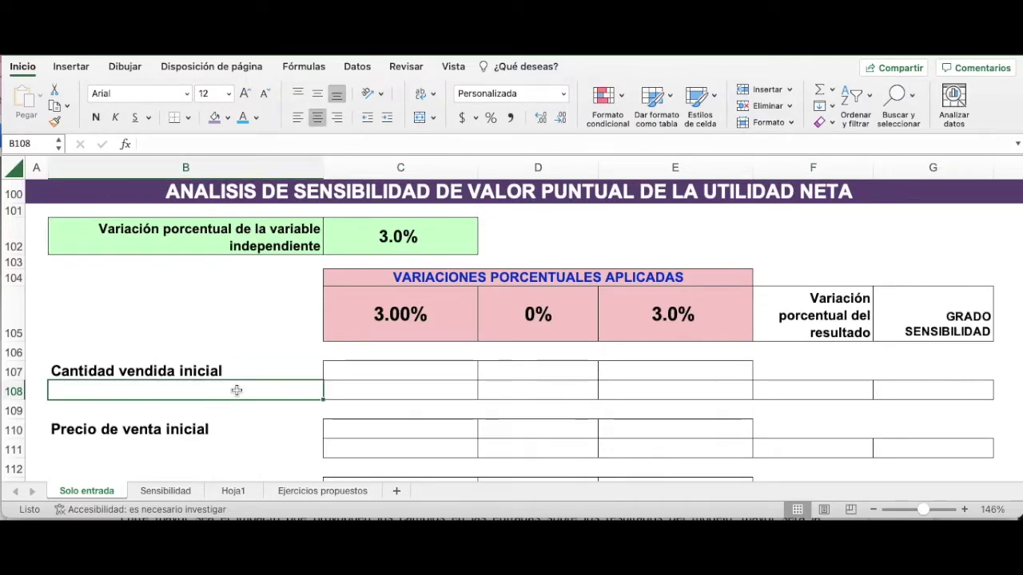
left_click(244, 355)
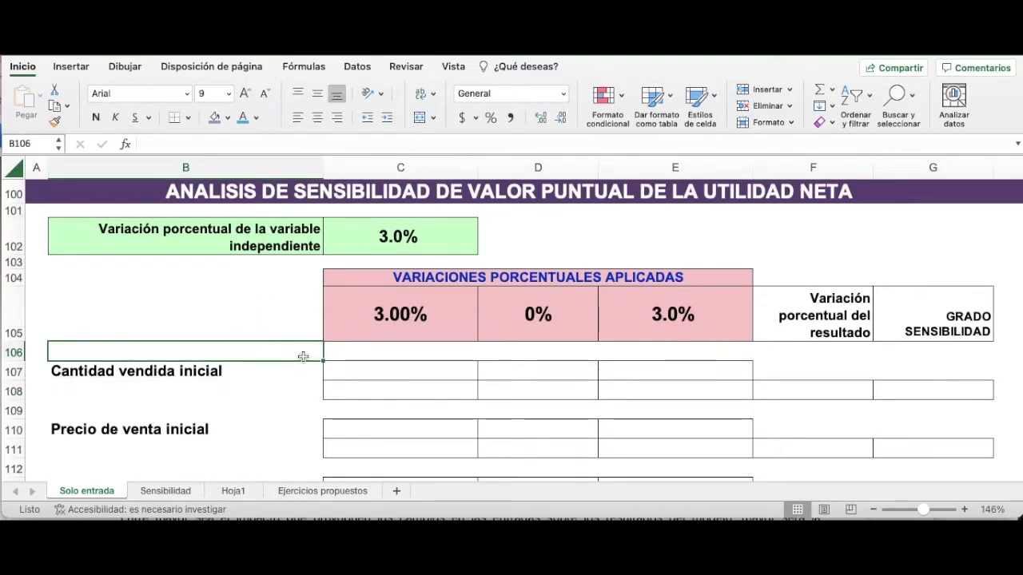
left_click(176, 385)
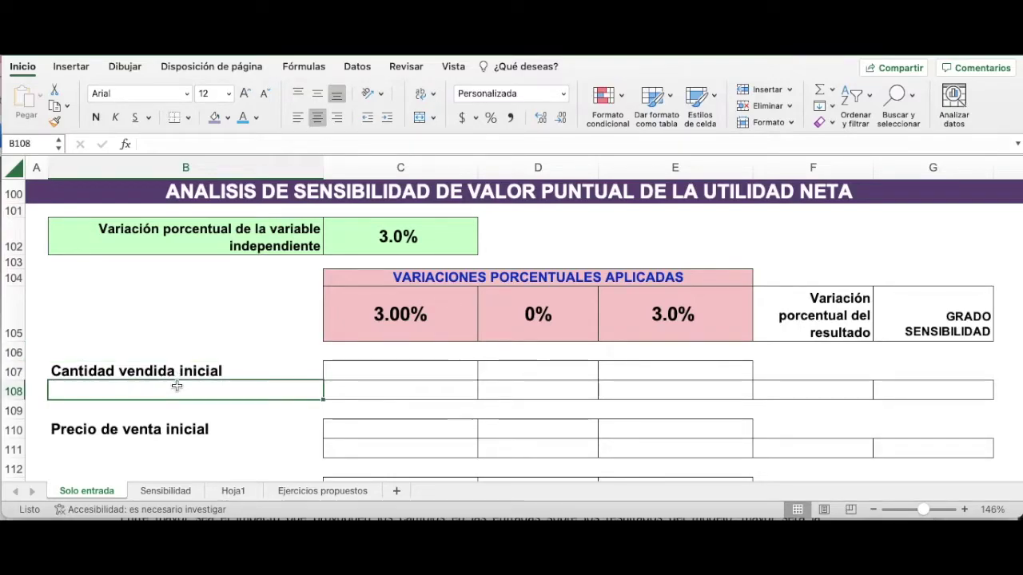
Check the Cantidad vendida figures in the PROCESO table and enter 1200 in D107 as the 0% base for Cantidad vendida inicial.
left_click(193, 370)
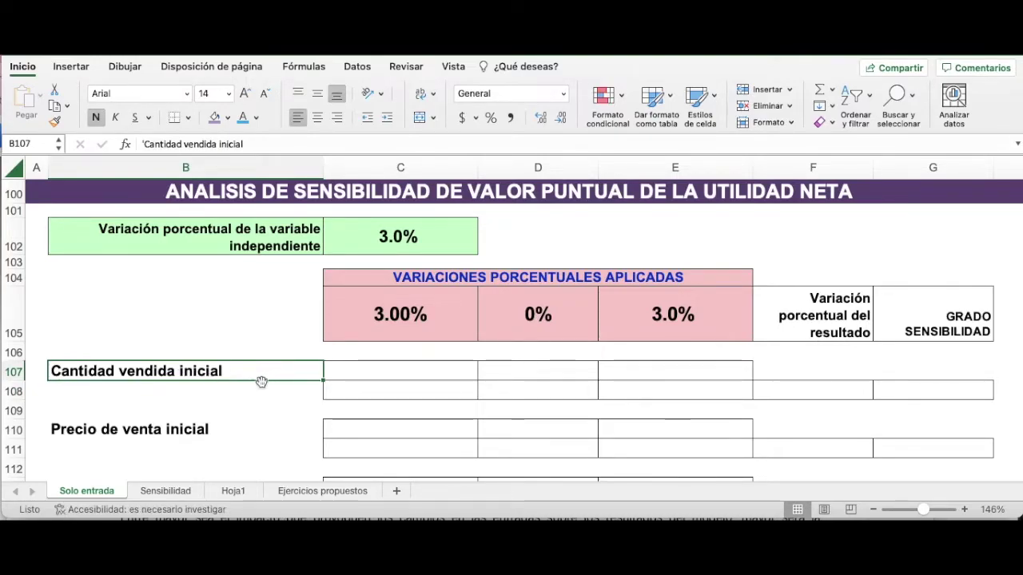
left_click(537, 375)
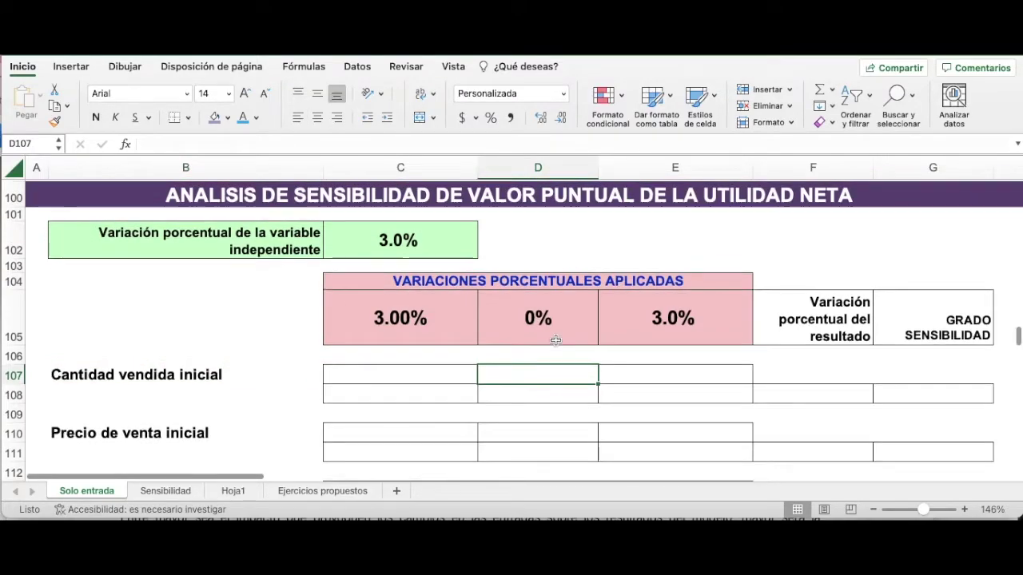
scroll(555, 341, "up", 10)
scroll(555, 342, "up", 8)
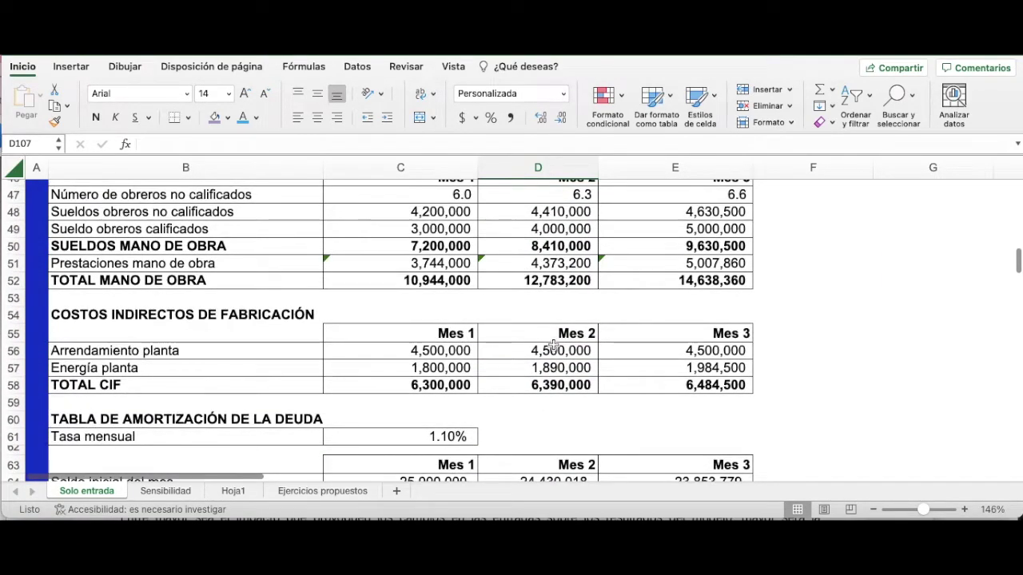
scroll(554, 344, "up", 6)
scroll(554, 346, "up", 1)
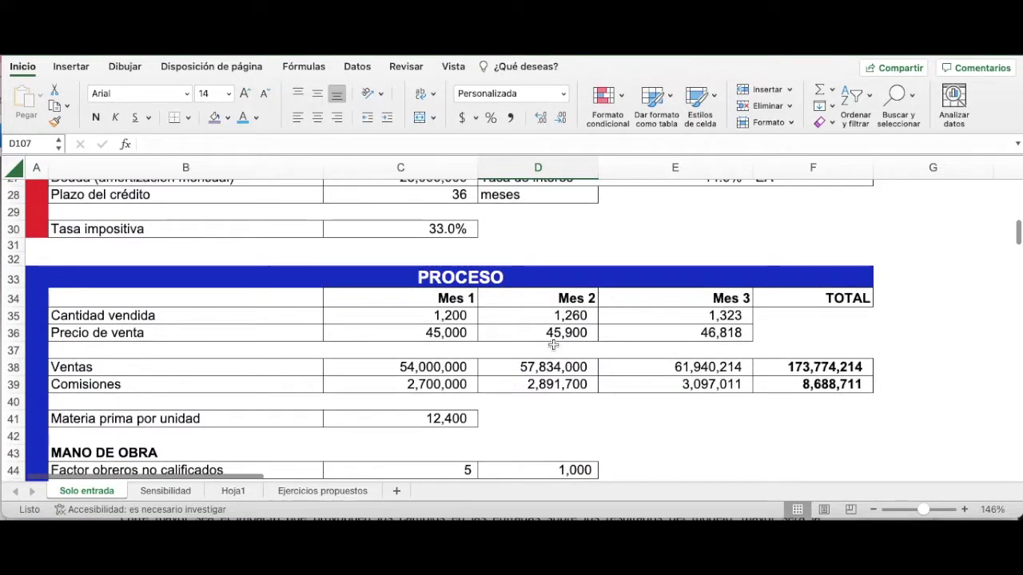
scroll(464, 341, "down", 18)
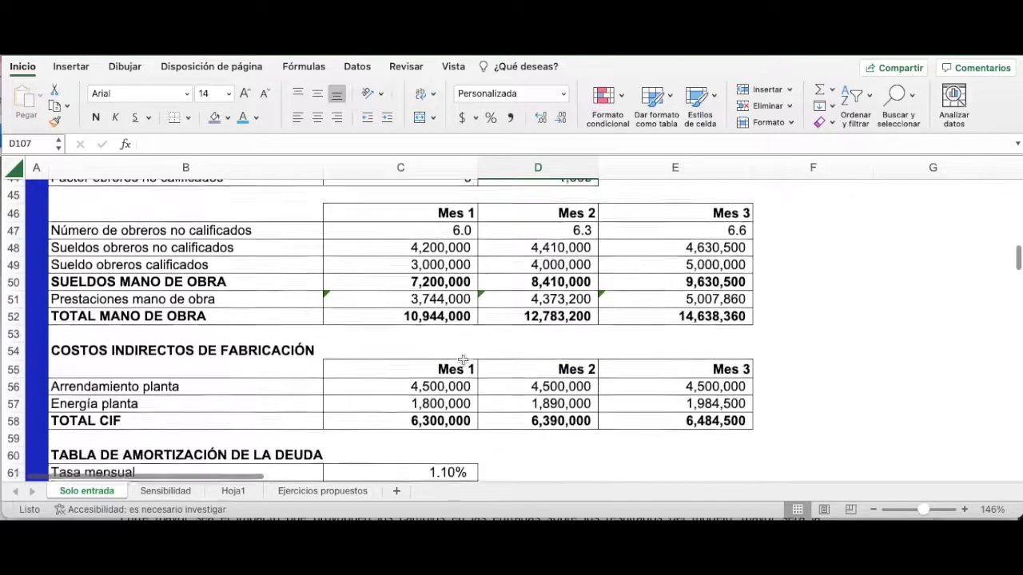
scroll(464, 359, "down", 5)
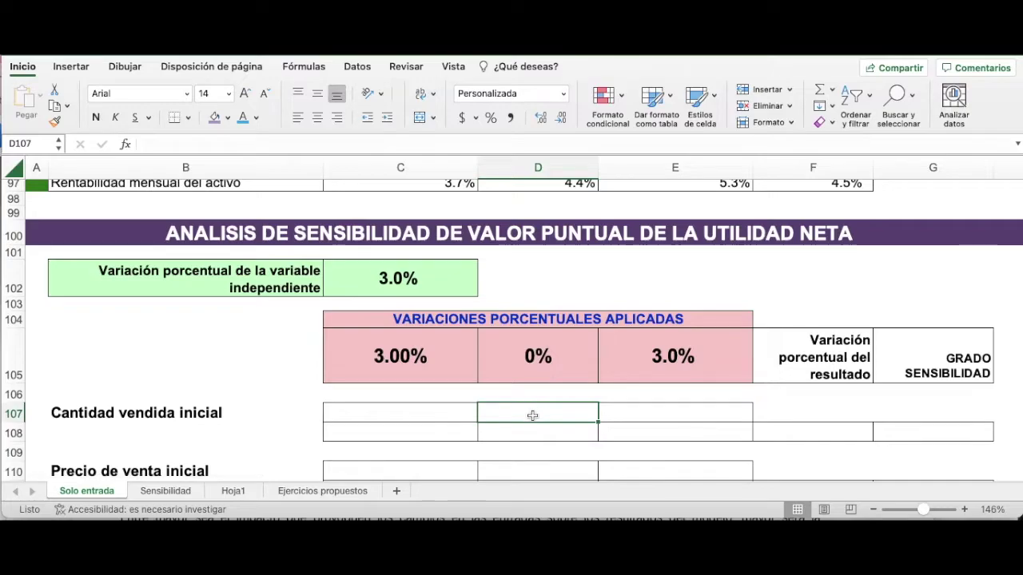
scroll(541, 422, "down", 2)
left_click(548, 396)
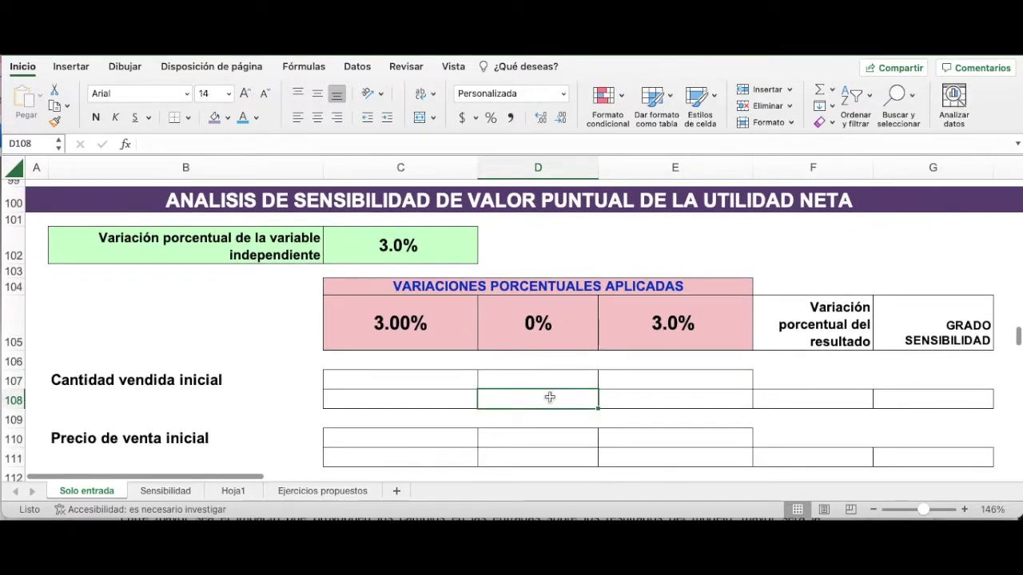
left_click(541, 381)
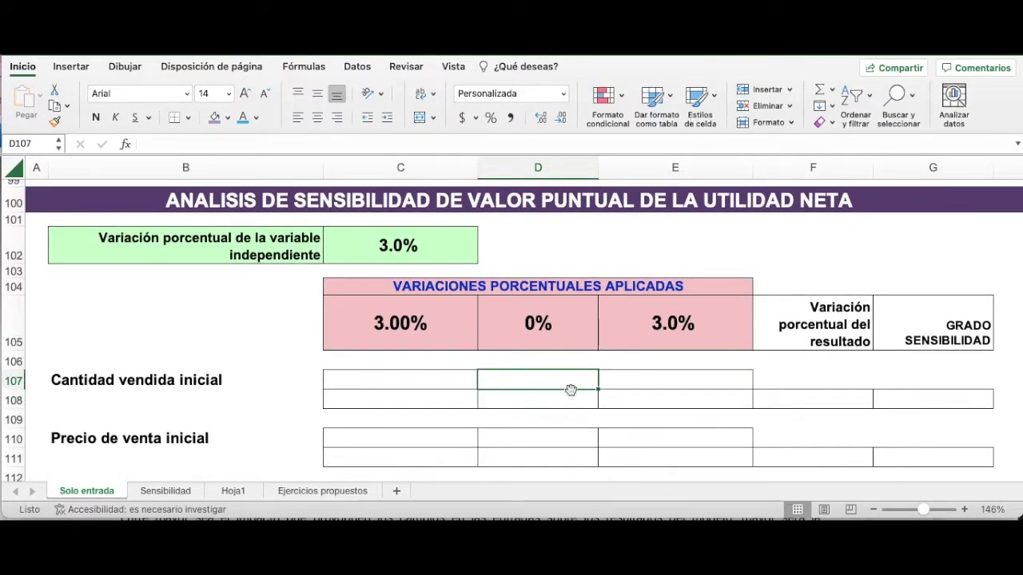
type("12")
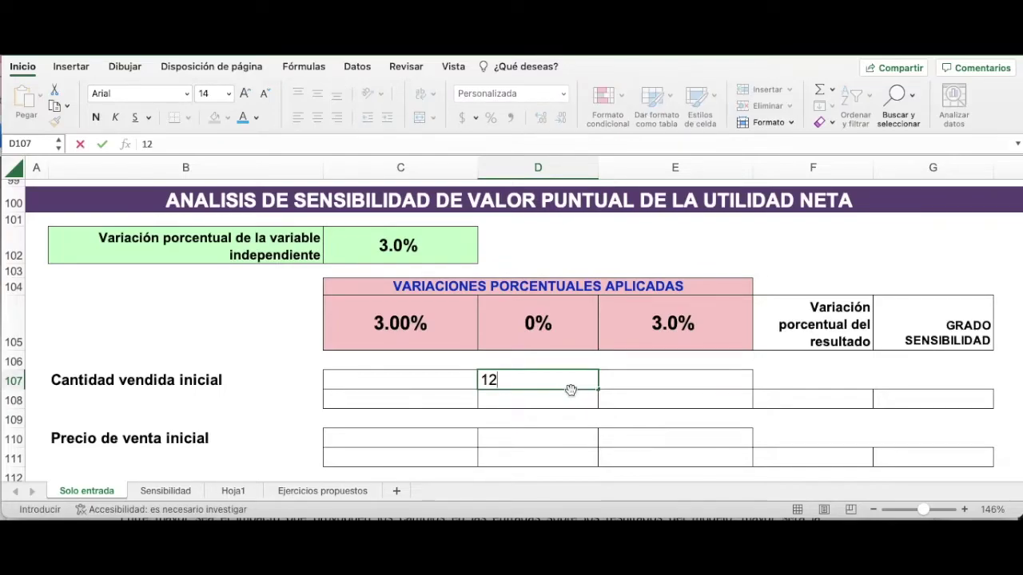
type("00")
key("Tab")
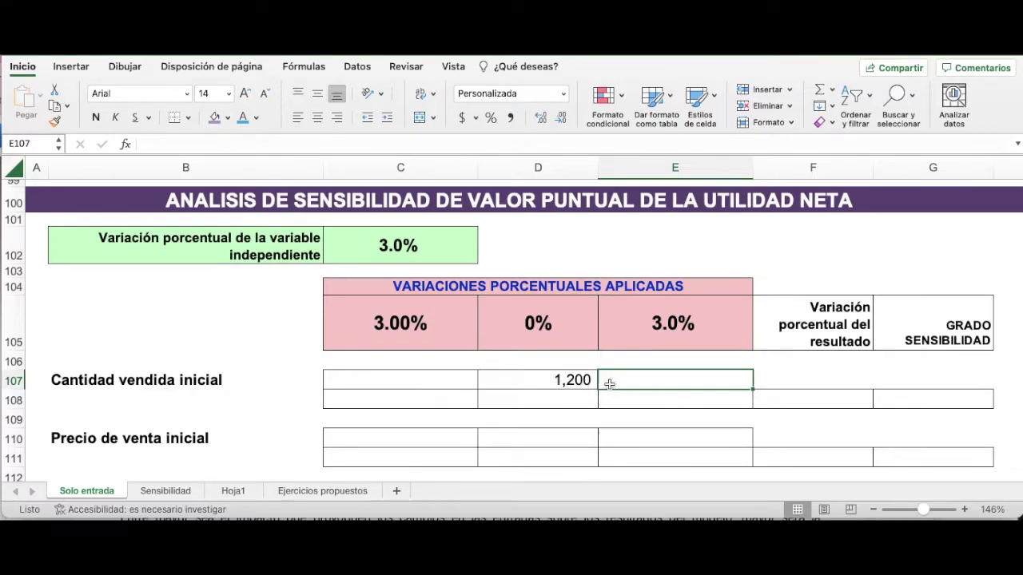
Enter =D107*(1-C102) in C107 to calculate the initial quantity sold with the downward variation.
left_click(452, 376)
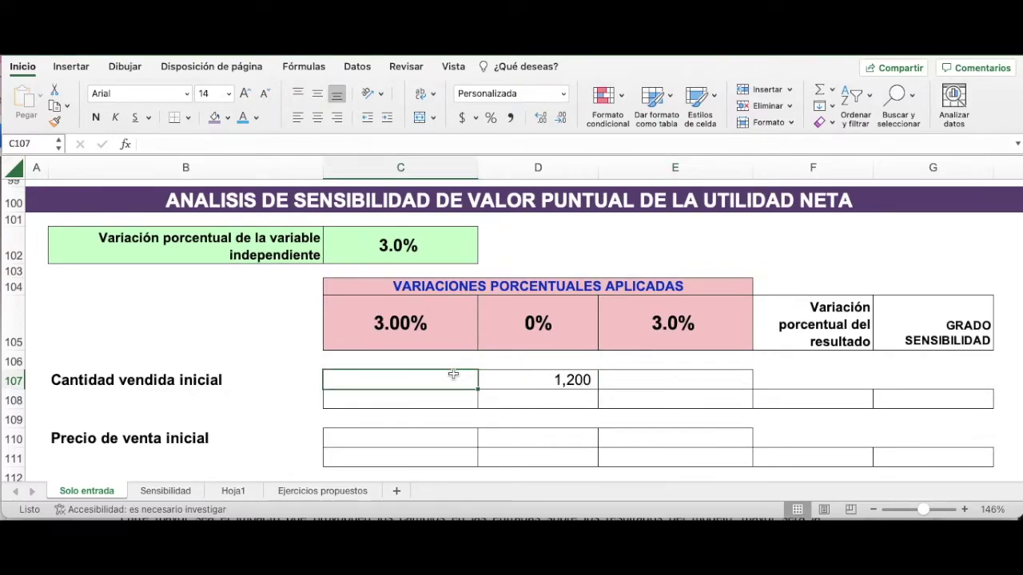
type("=")
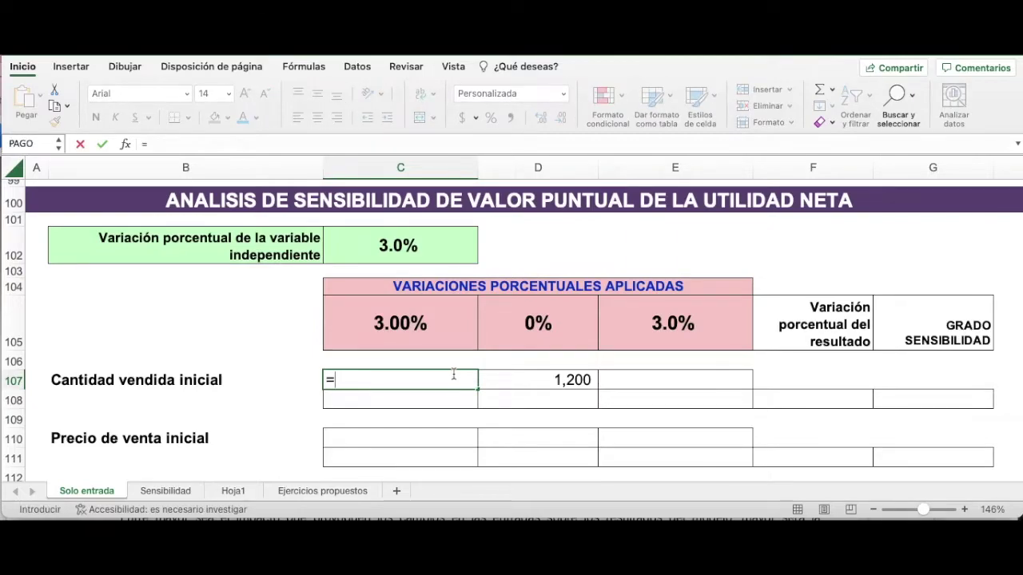
key("Right")
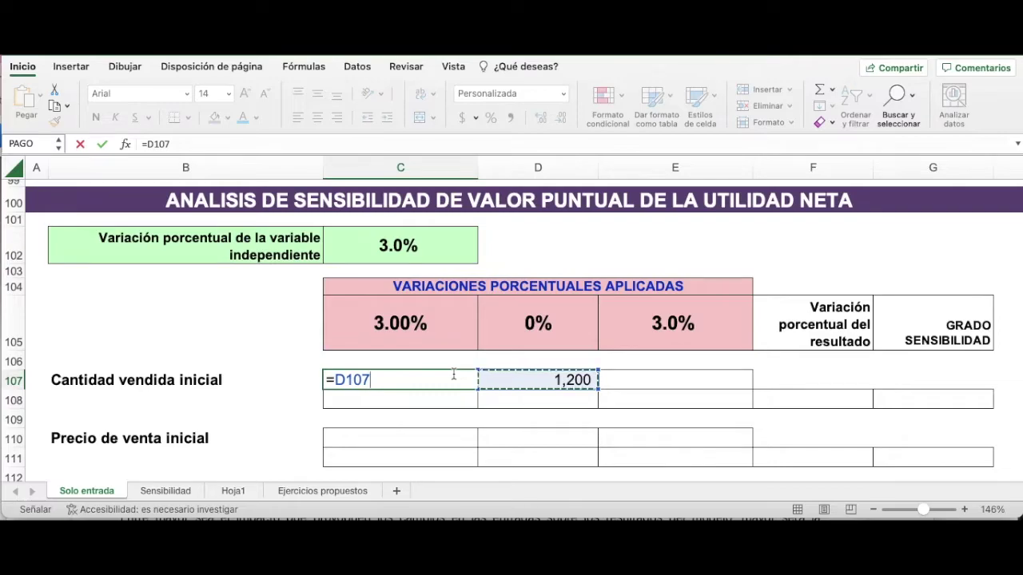
type("*")
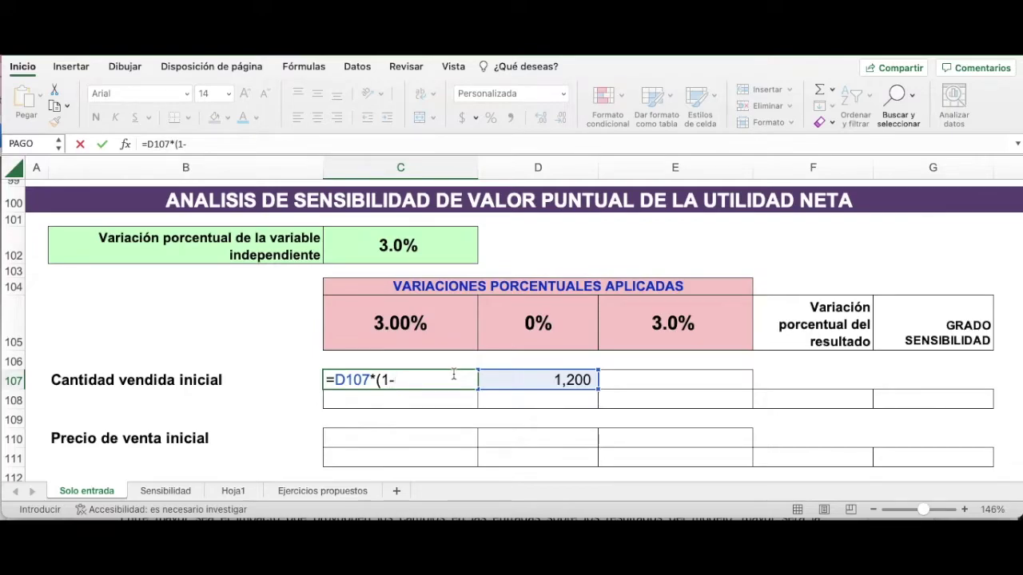
type("(1-")
left_click(414, 247)
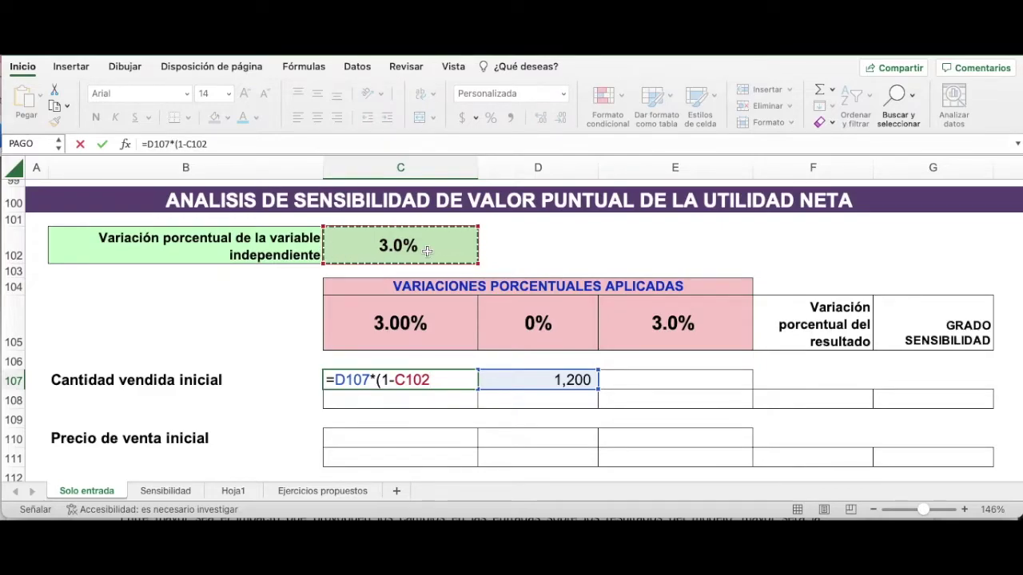
type(")")
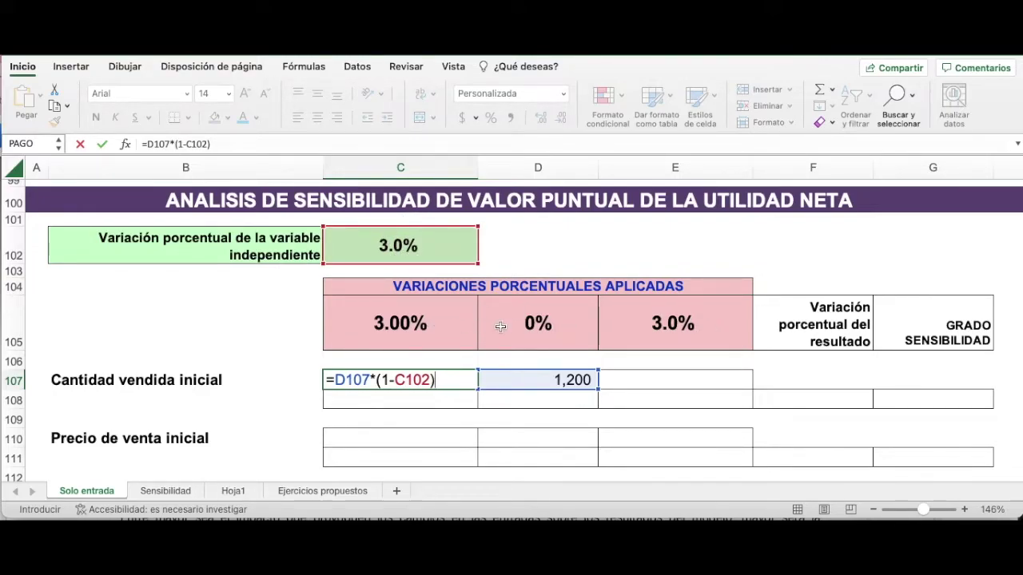
scroll(513, 347, "down", 1)
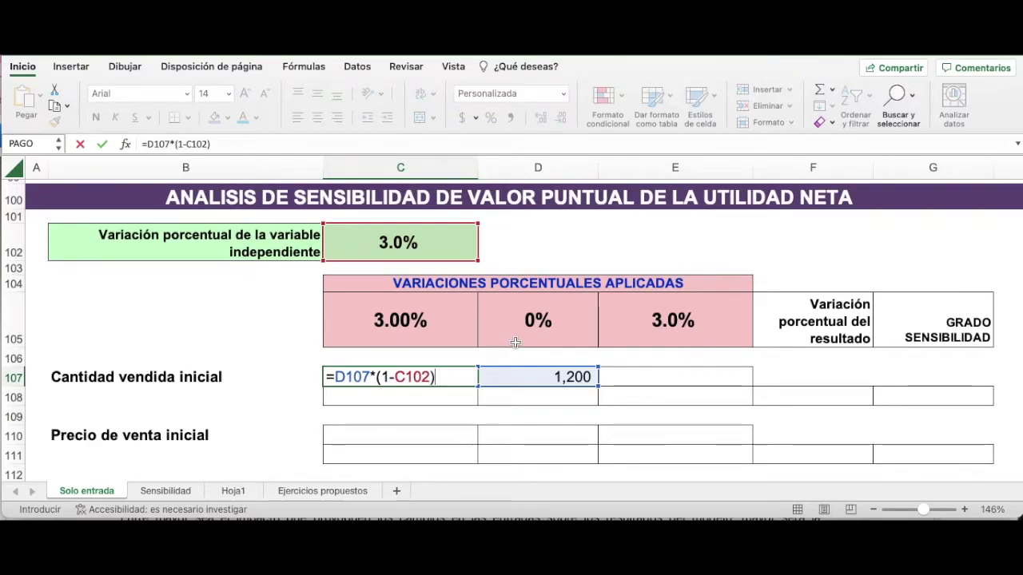
key("Return")
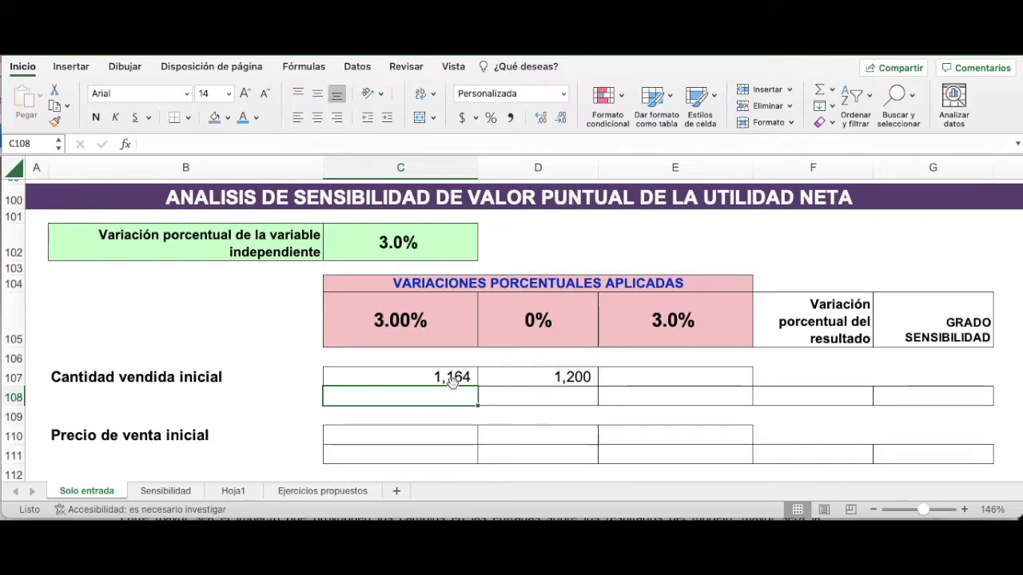
Enter =D107*(1+C102) in E107 to calculate the initial quantity sold with the upward variation.
left_click(568, 379)
left_click(470, 378)
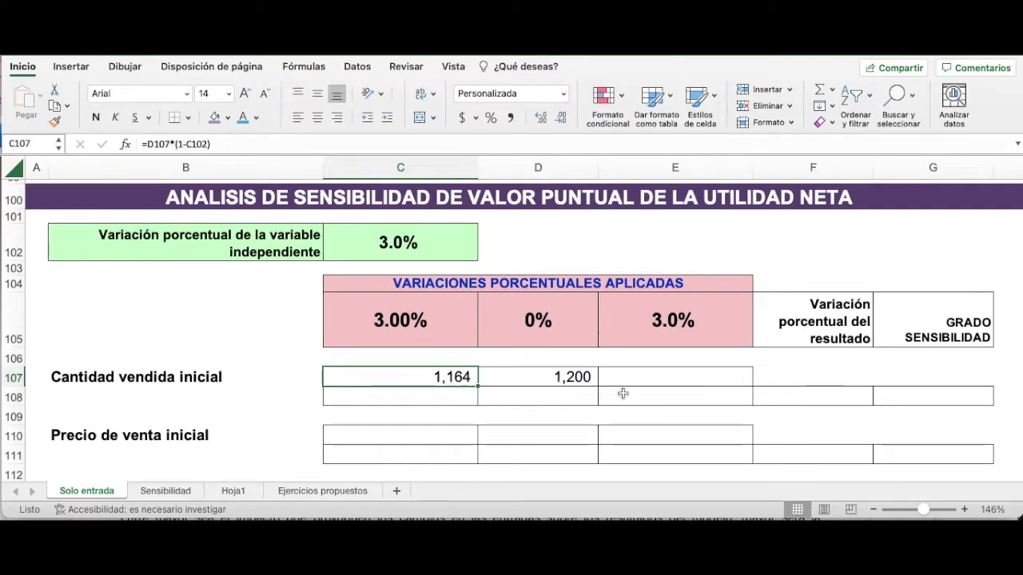
key("Right")
key("Right")
type("=")
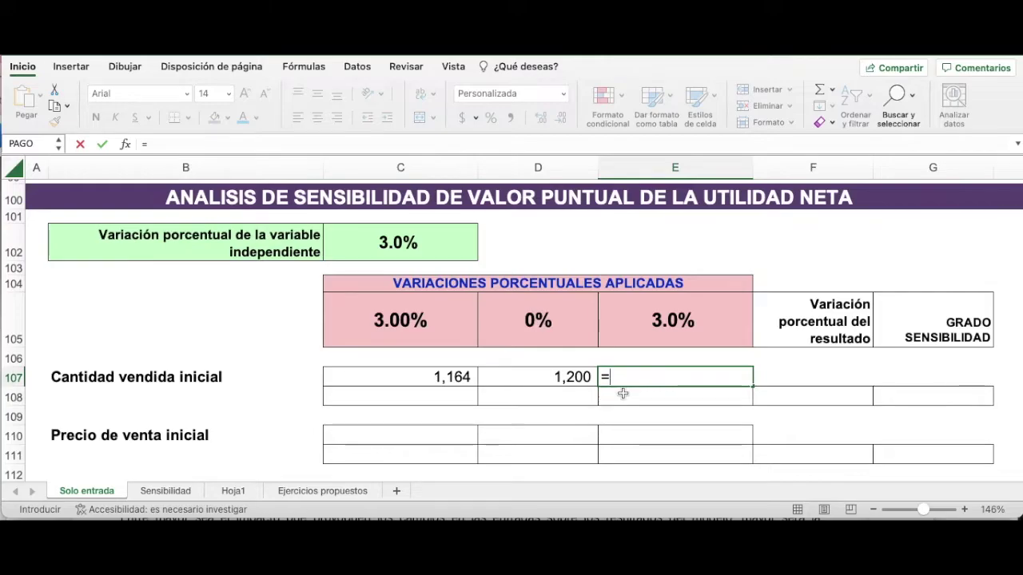
key("Left")
type("*")
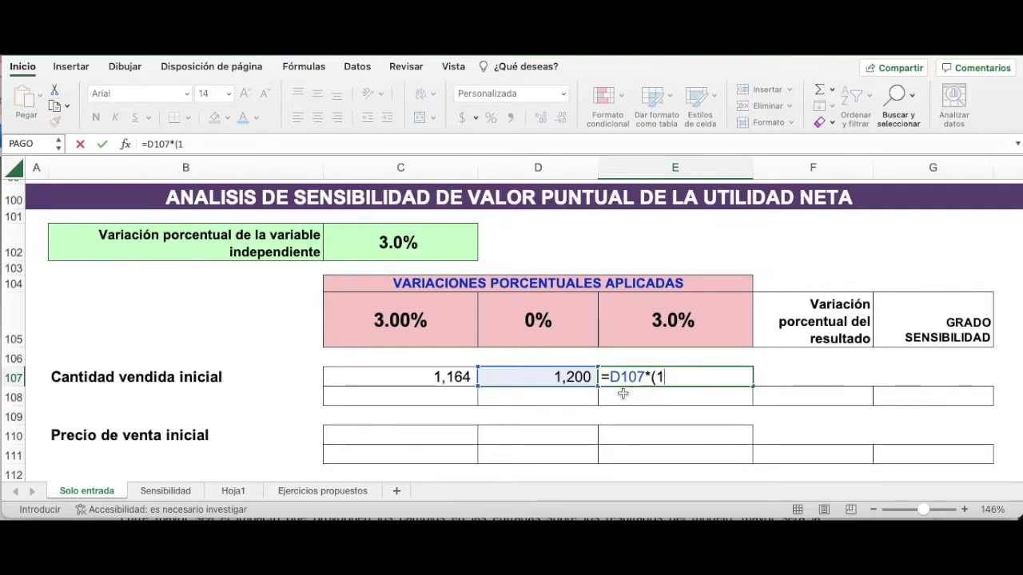
type("+")
left_click(413, 248)
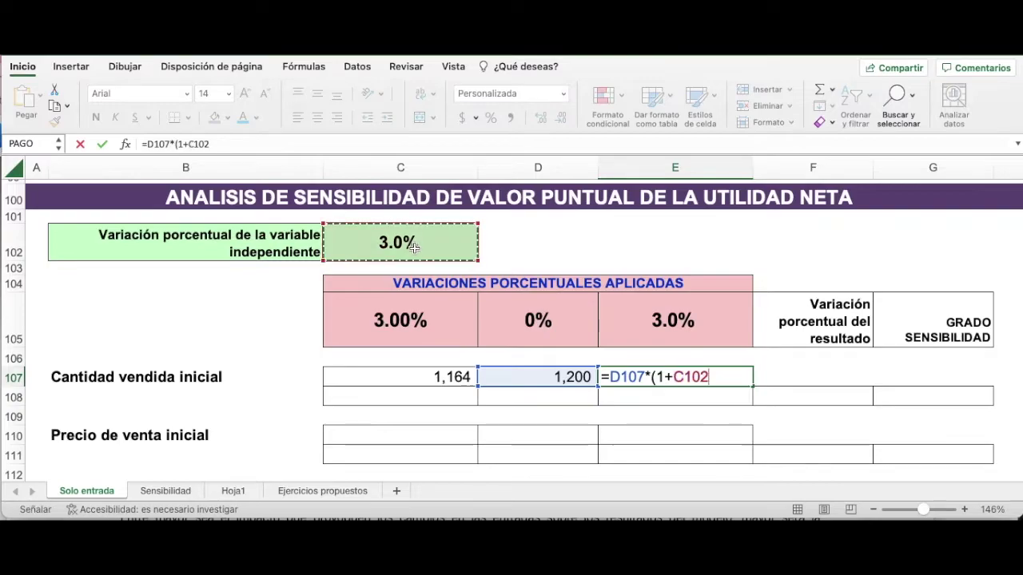
type(")")
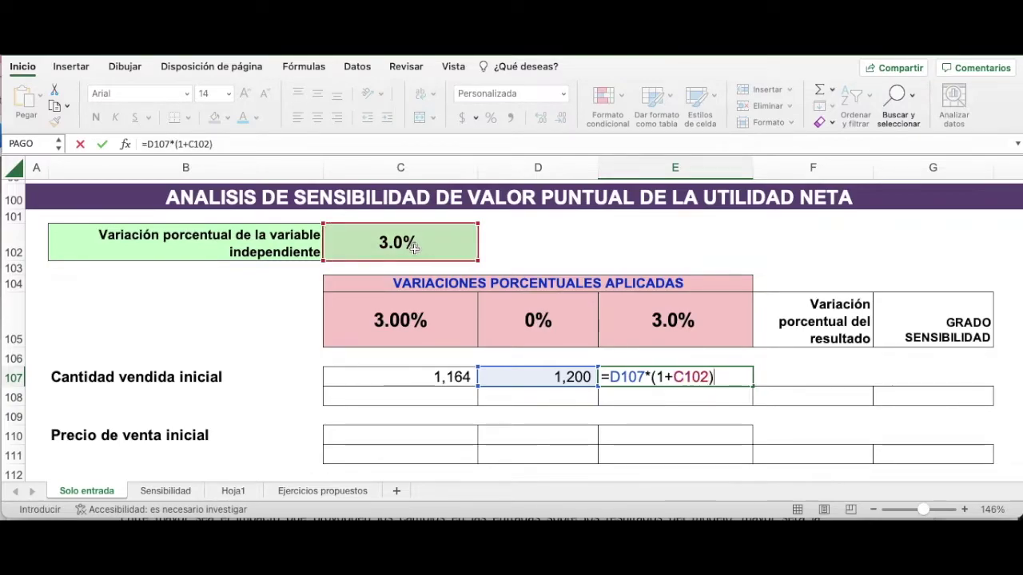
key("Return")
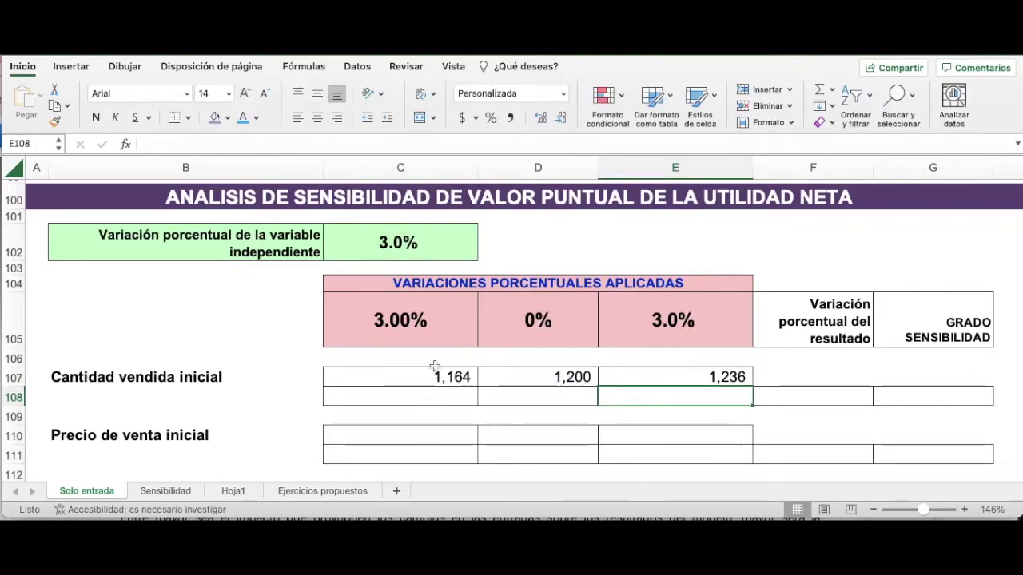
Review the base quantity and the two variation formulas across C107:E107 in the Cantidad vendida inicial row.
scroll(439, 357, "down", 1)
scroll(439, 357, "down", 2)
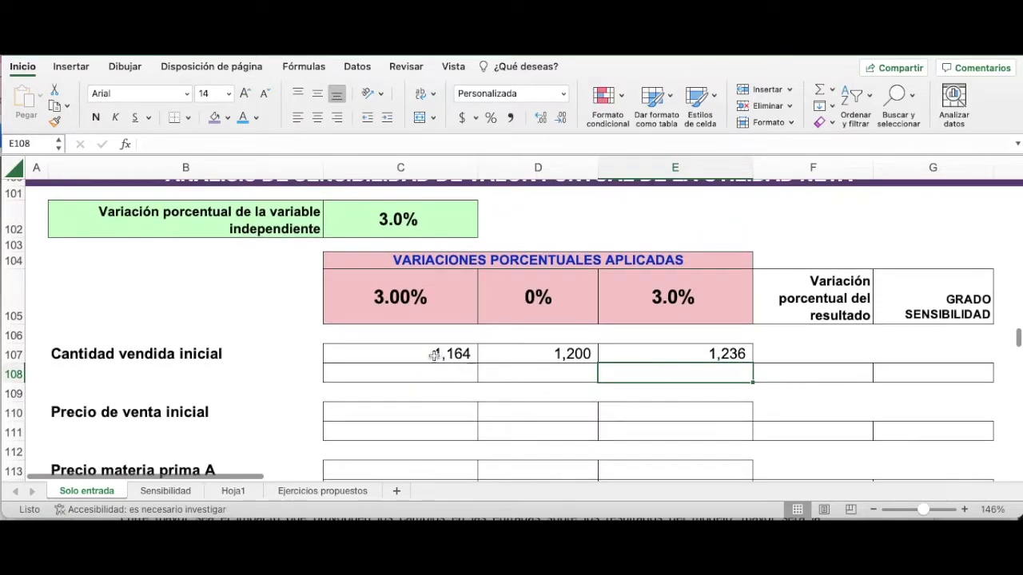
left_click(549, 353)
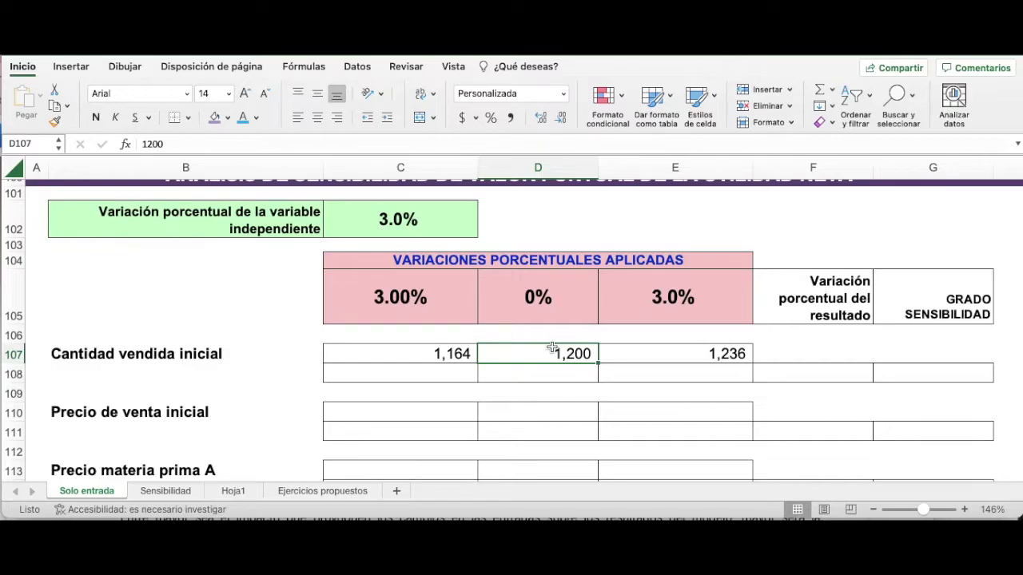
key("Left")
key("Right")
key("Right")
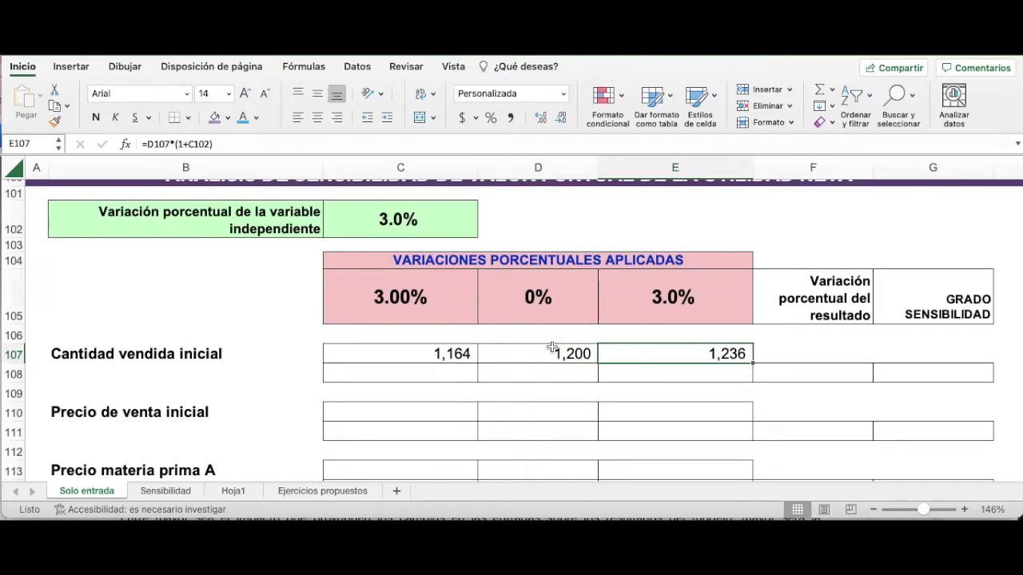
key("Left")
key("Left")
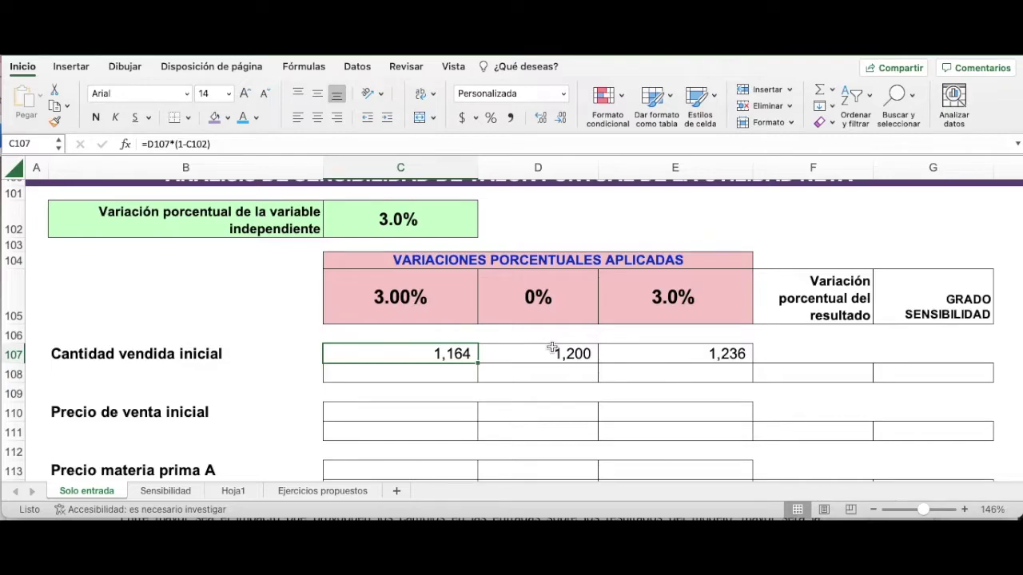
left_click_drag(440, 357, 635, 348)
left_click_drag(457, 356, 674, 363)
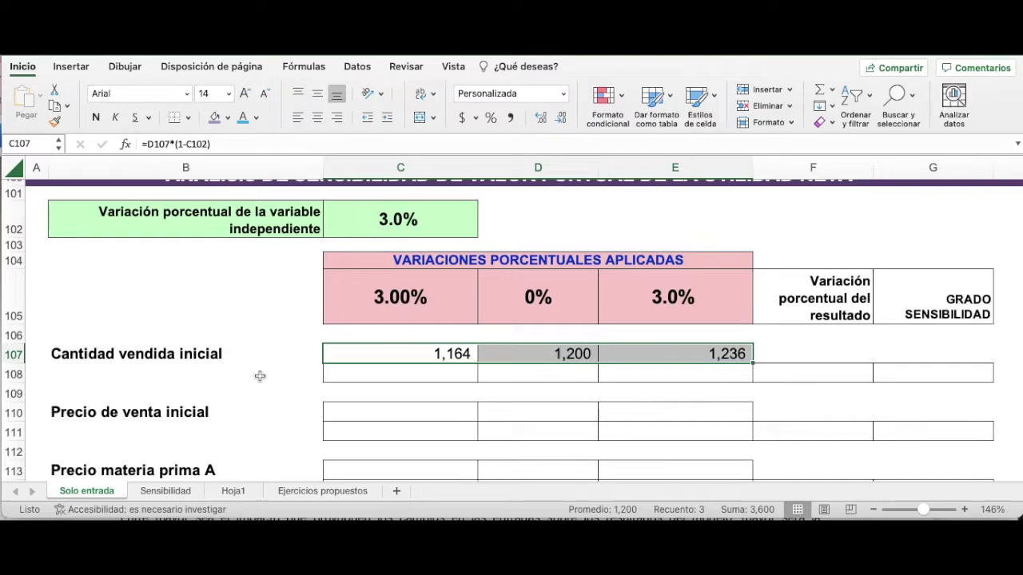
left_click(375, 372)
left_click_drag(448, 354, 681, 356)
Examine the total after-tax profit in F95 and trace it back through the income statement and process tables.
scroll(472, 382, "up", 2)
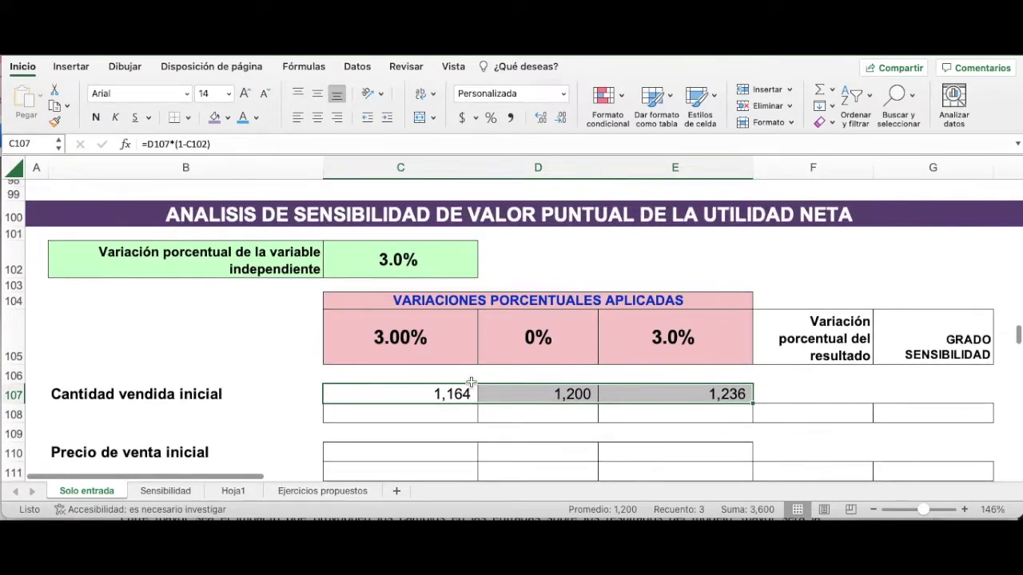
scroll(801, 342, "up", 5)
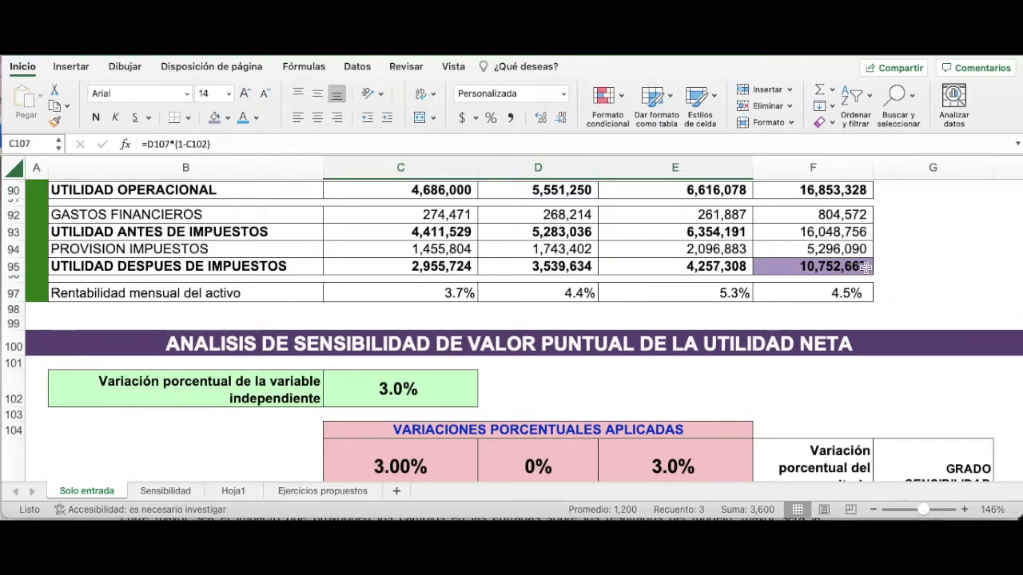
scroll(807, 271, "down", 1)
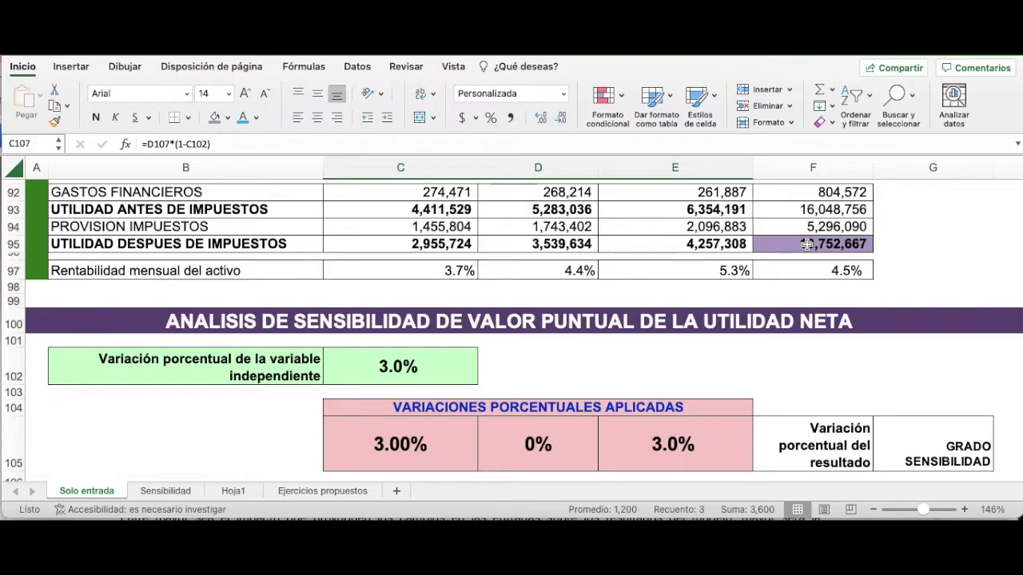
scroll(807, 245, "up", 12)
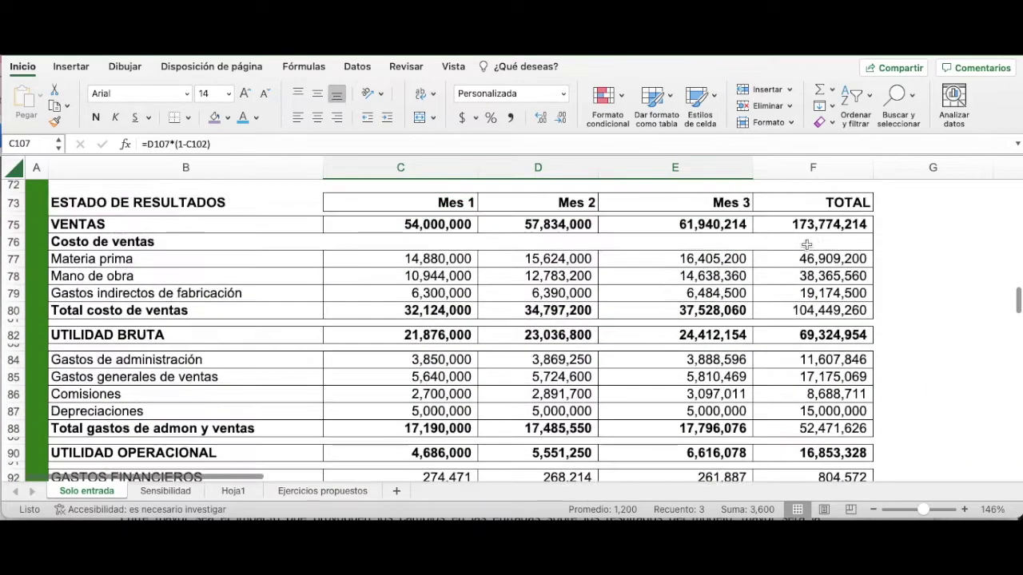
scroll(807, 245, "up", 5)
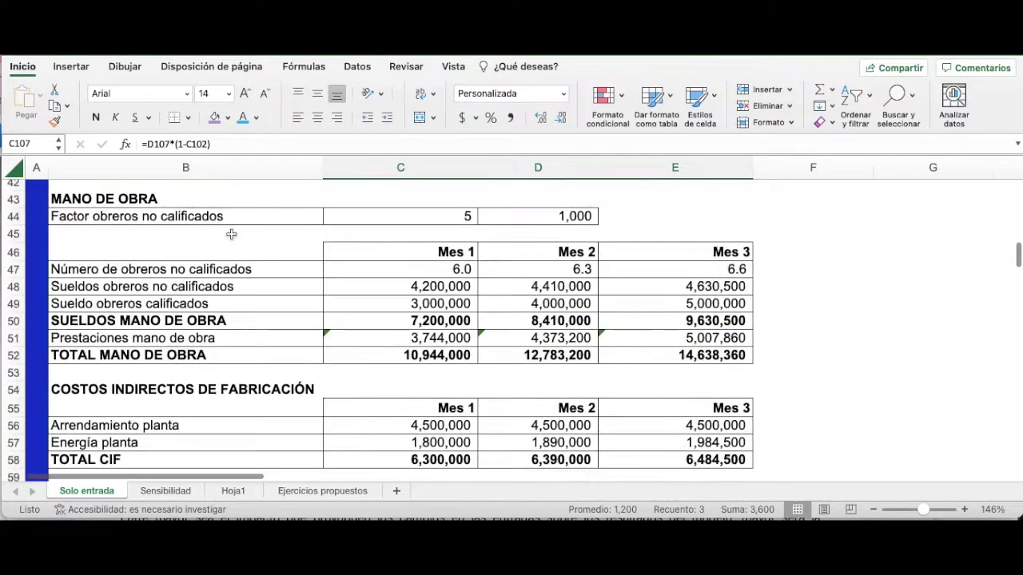
scroll(438, 319, "up", 3)
scroll(438, 316, "down", 14)
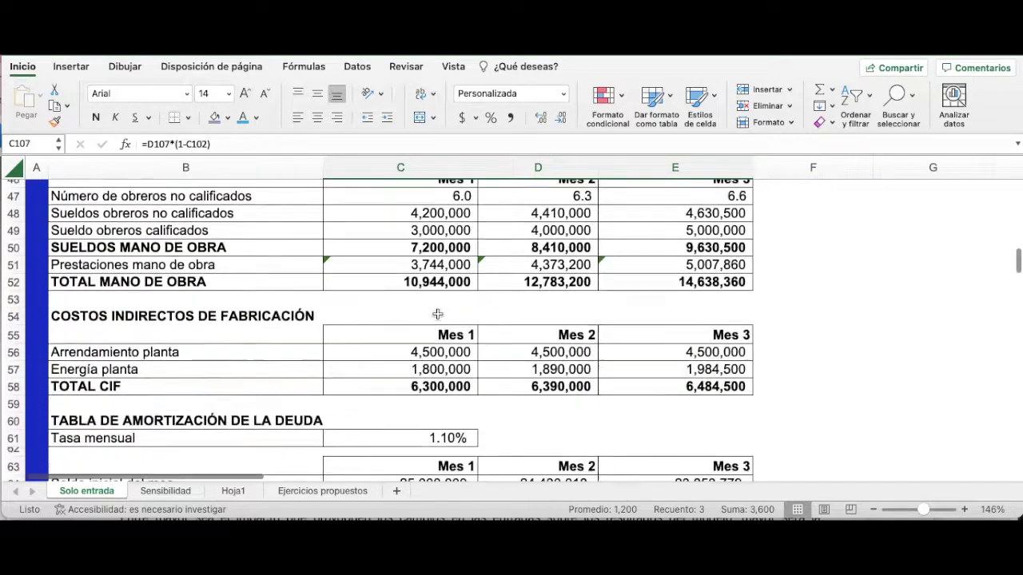
Enter =F95 in B108, below the Cantidad vendida inicial label, to link the total after-tax profit.
scroll(438, 315, "down", 5)
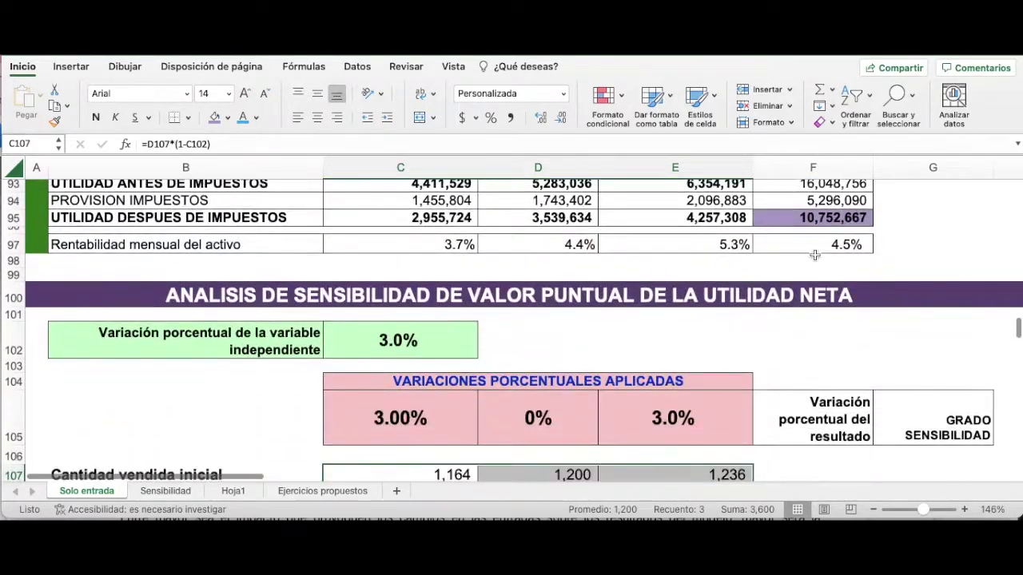
scroll(621, 336, "down", 3)
scroll(614, 339, "down", 1)
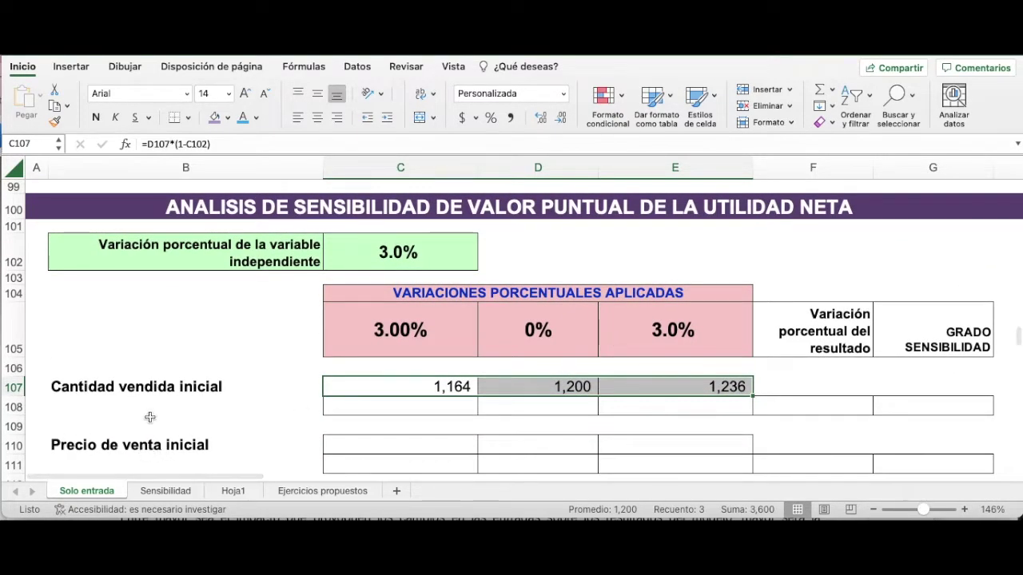
left_click(159, 407)
type("=")
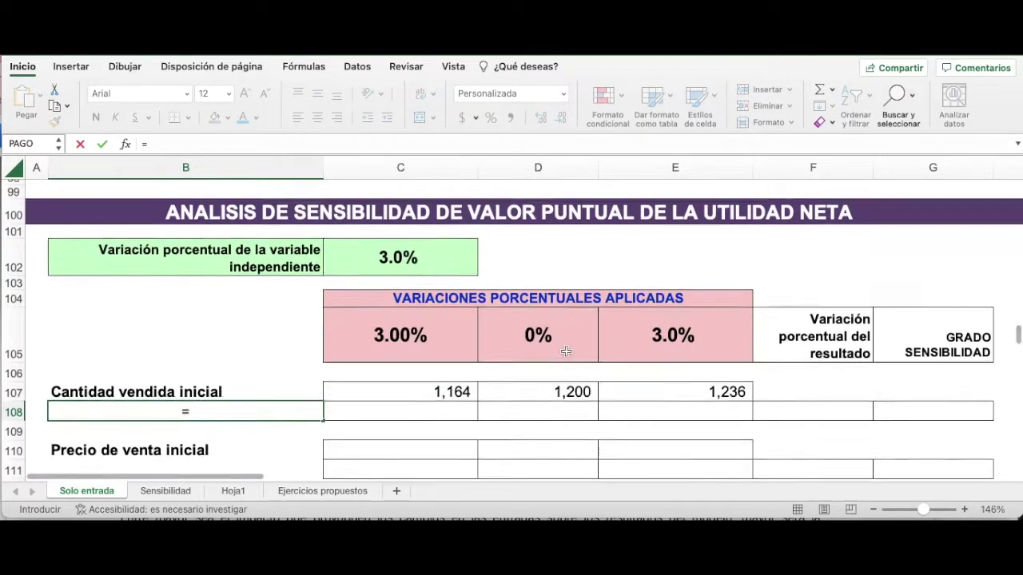
scroll(535, 285, "up", 5)
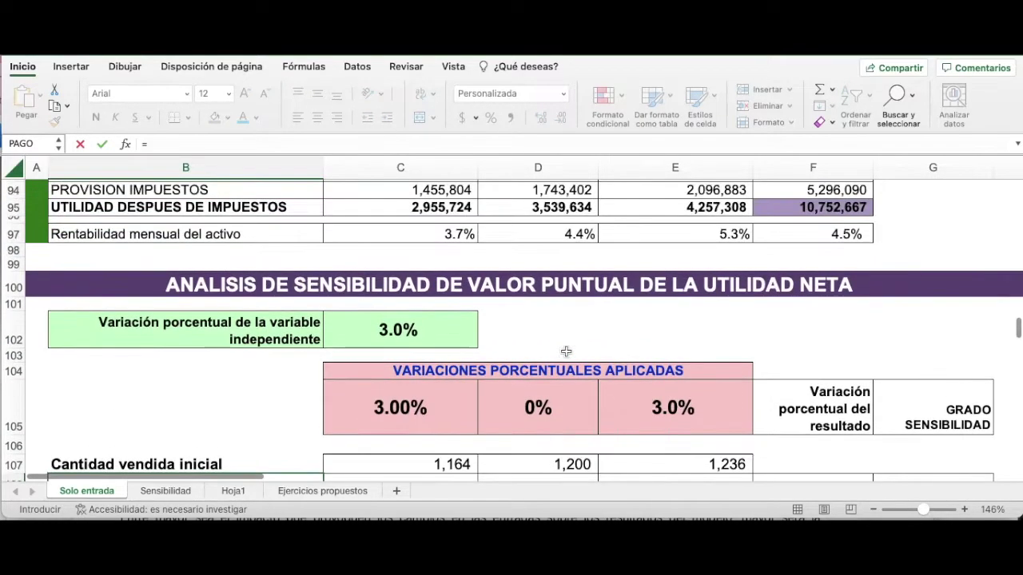
left_click(815, 207)
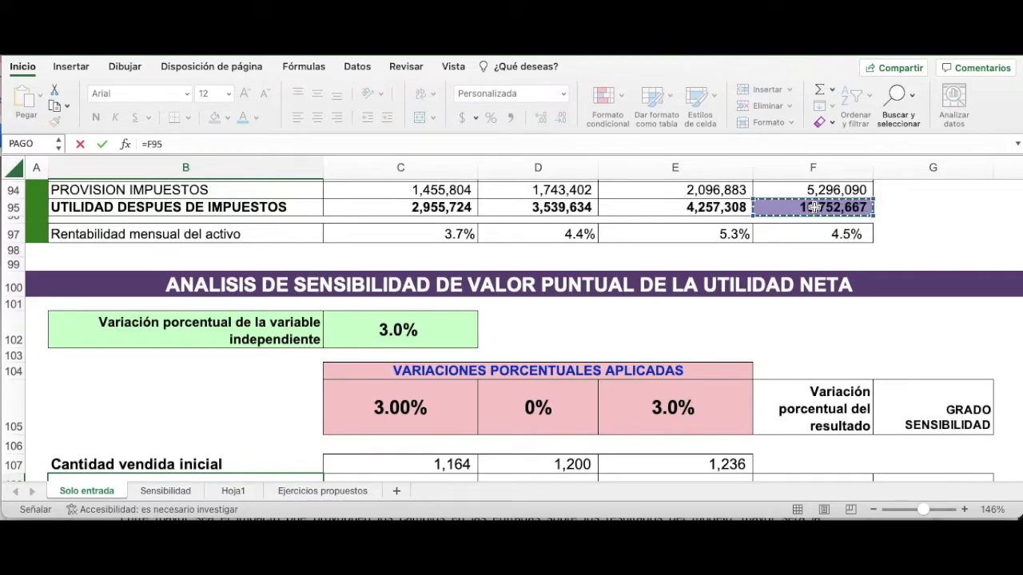
key("Return")
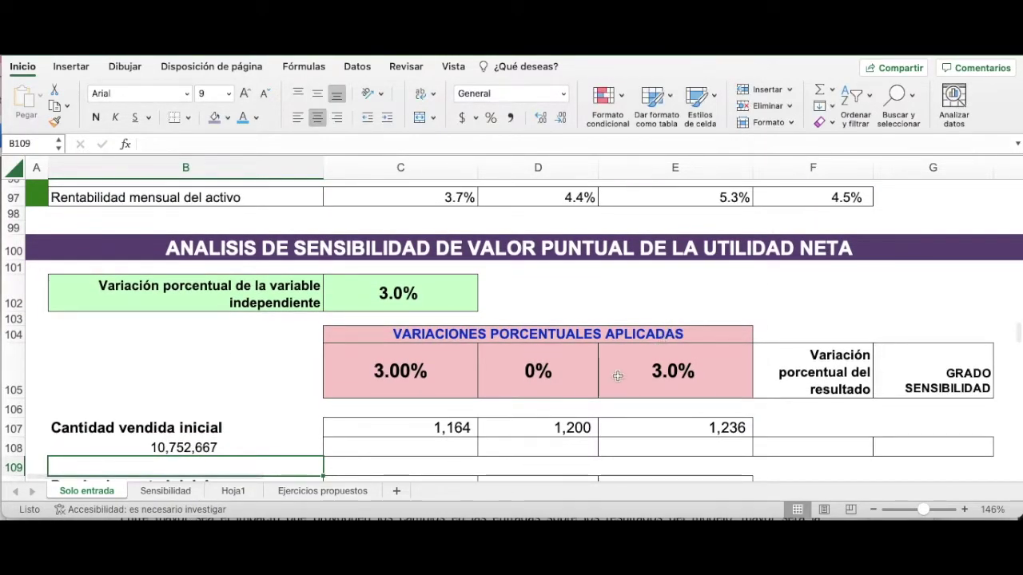
Start a what-if data table on the range B107:E108.
scroll(618, 376, "down", 3)
scroll(512, 371, "down", 1)
left_click_drag(212, 337, 702, 352)
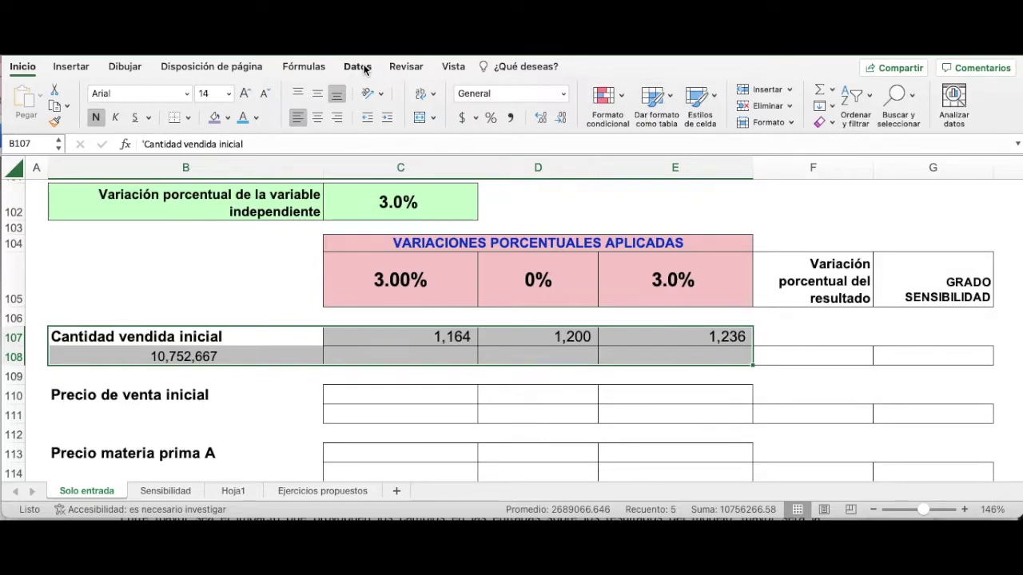
left_click(365, 70)
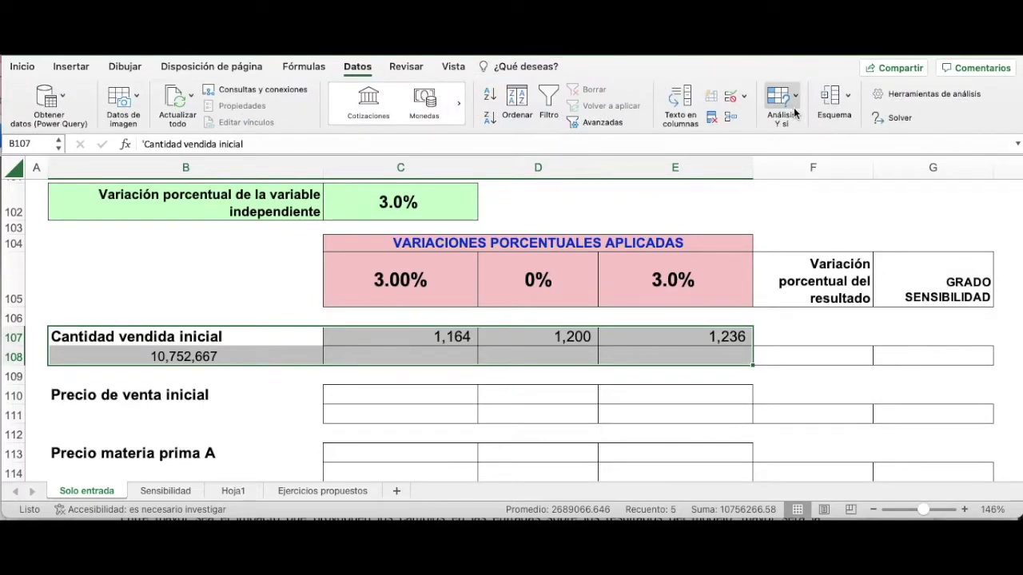
left_click(794, 106)
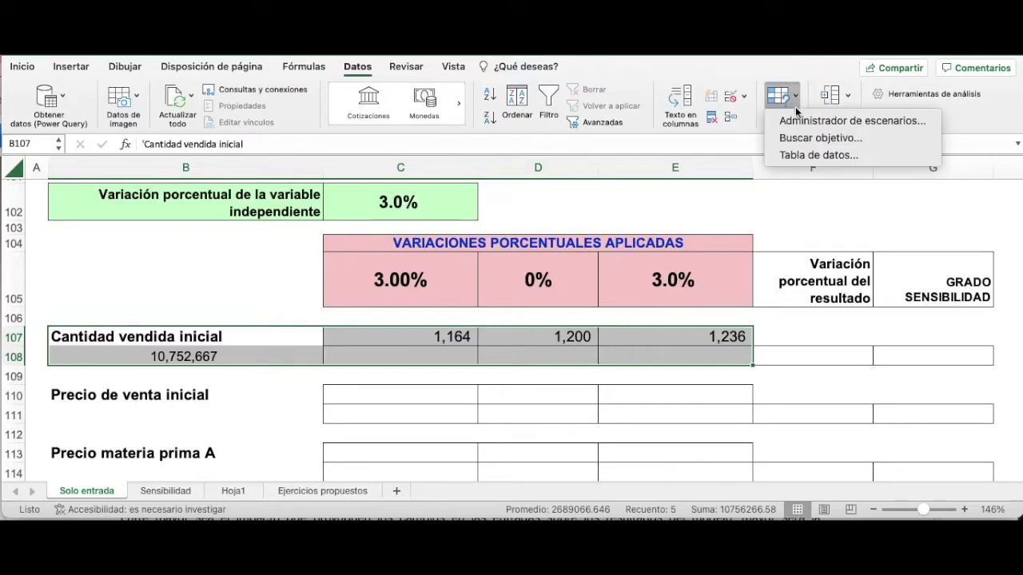
left_click(822, 154)
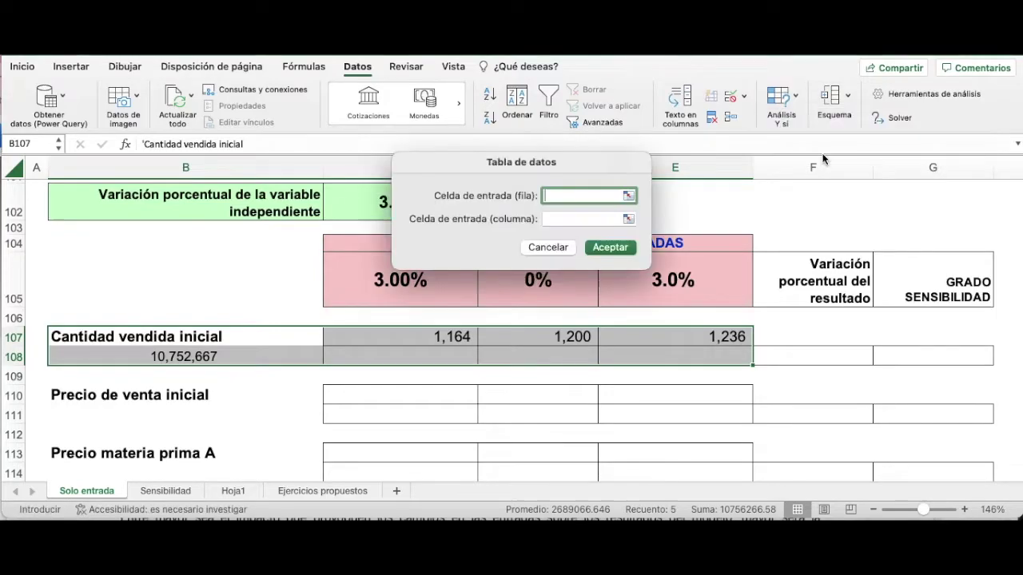
Set the row input cell to $C$35, the month 1 quantity sold, and generate the data table.
left_click(629, 196)
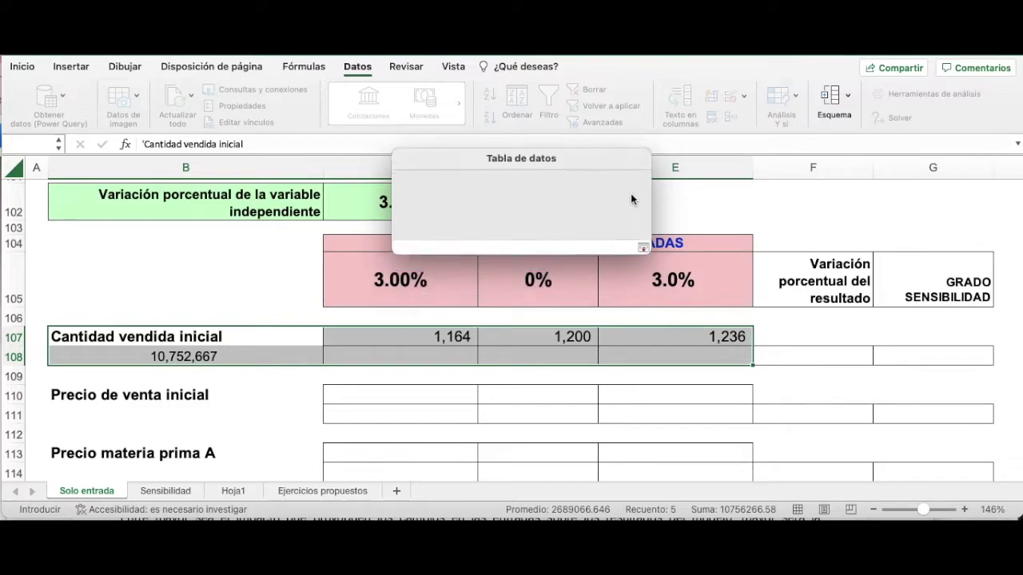
scroll(617, 217, "up", 5)
scroll(617, 217, "up", 10)
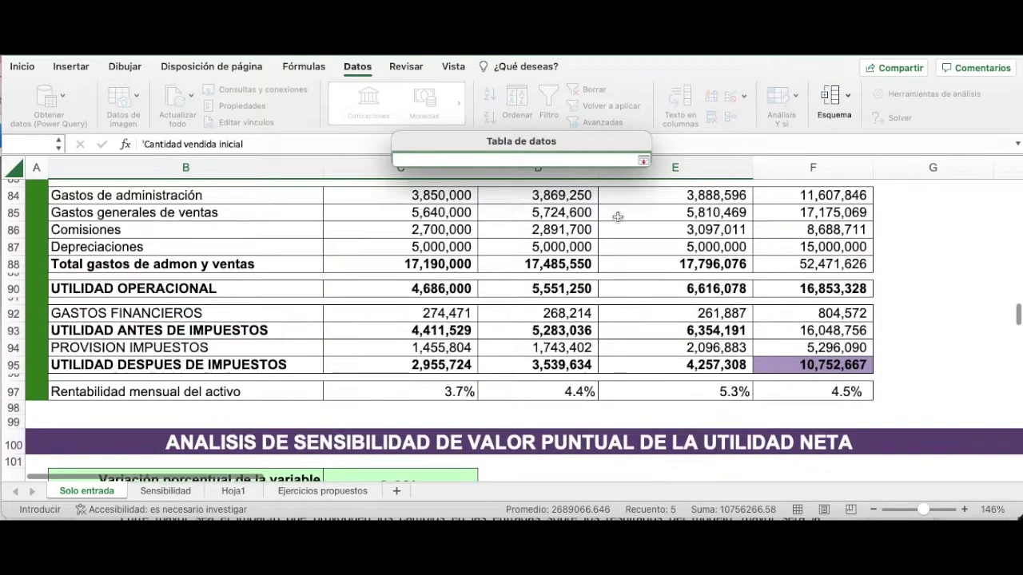
scroll(617, 216, "up", 8)
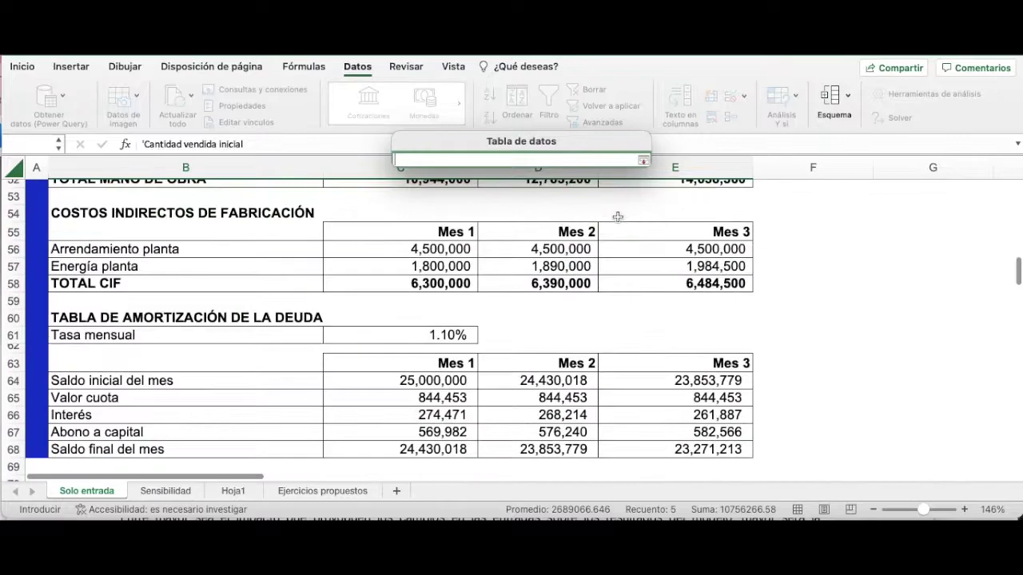
scroll(617, 216, "up", 6)
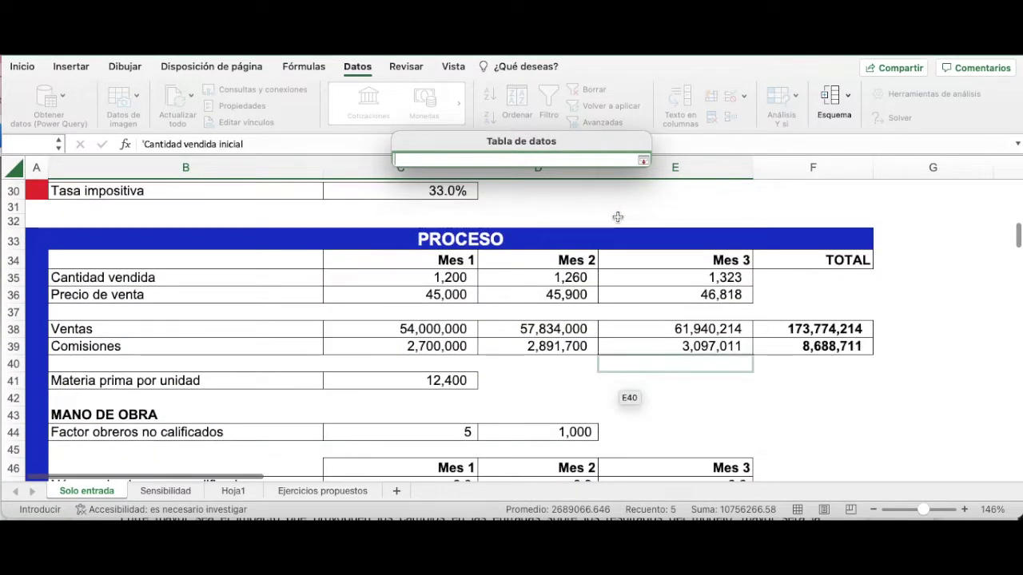
scroll(618, 216, "down", 1)
left_click(435, 275)
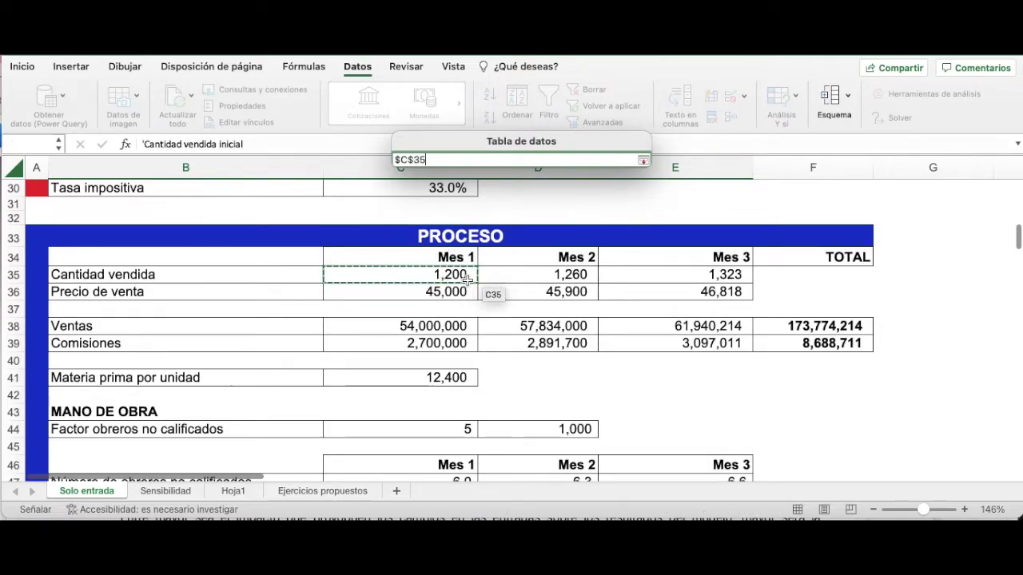
key("Return")
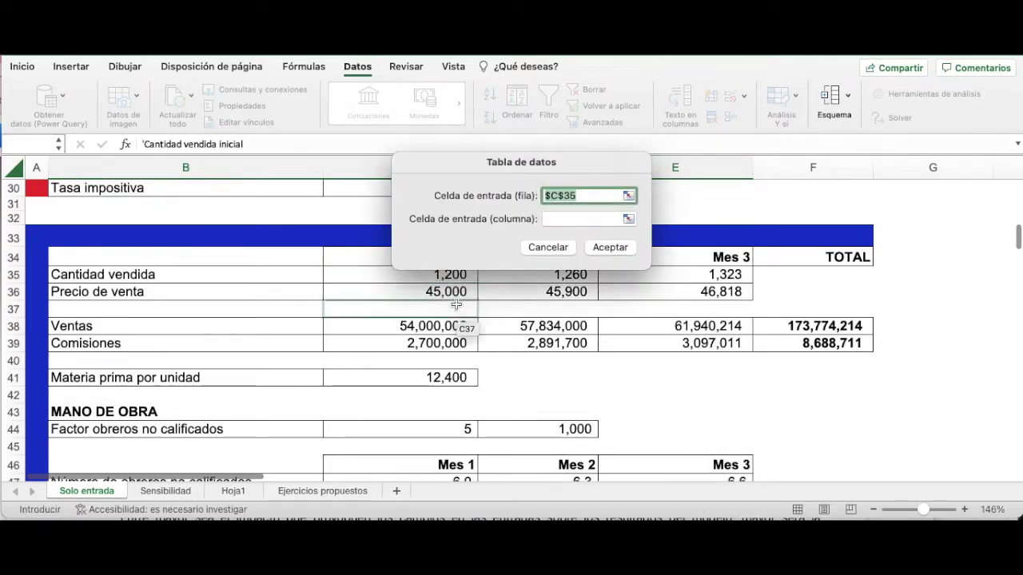
left_click(608, 247)
Compare the base-case column D105:D108 of the data table with the total after-tax profit in F95.
scroll(620, 347, "down", 8)
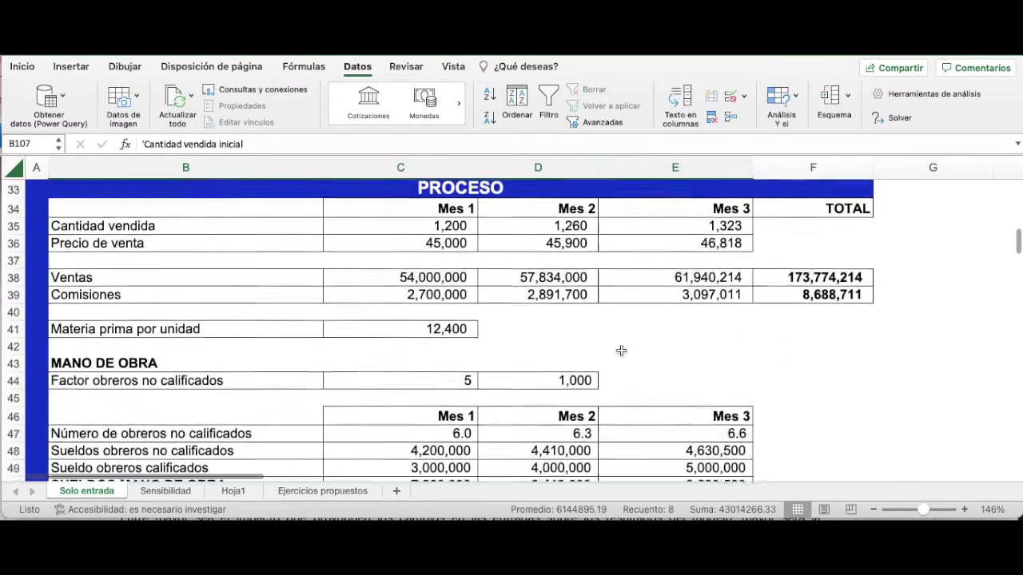
scroll(621, 347, "down", 15)
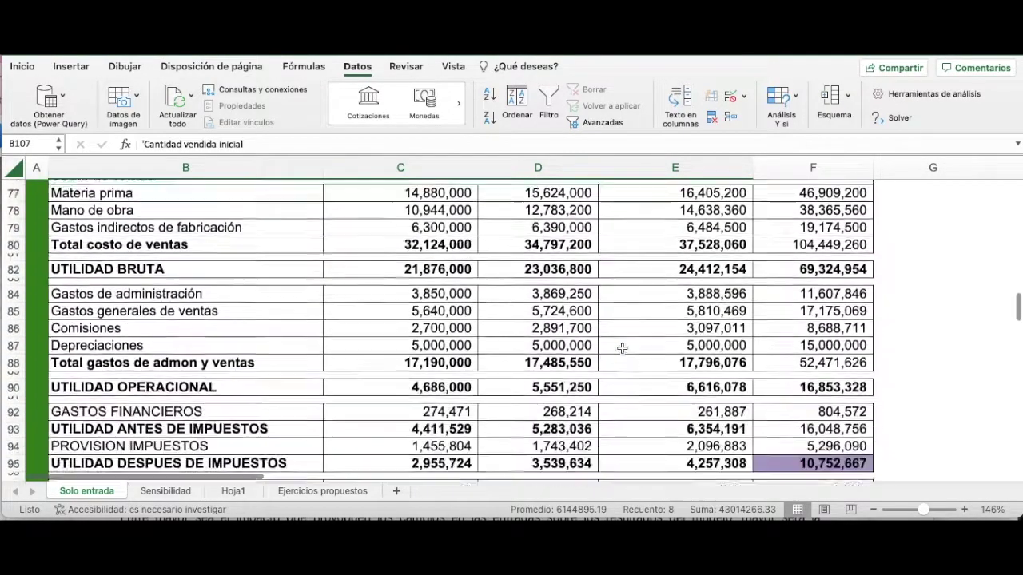
scroll(622, 348, "down", 7)
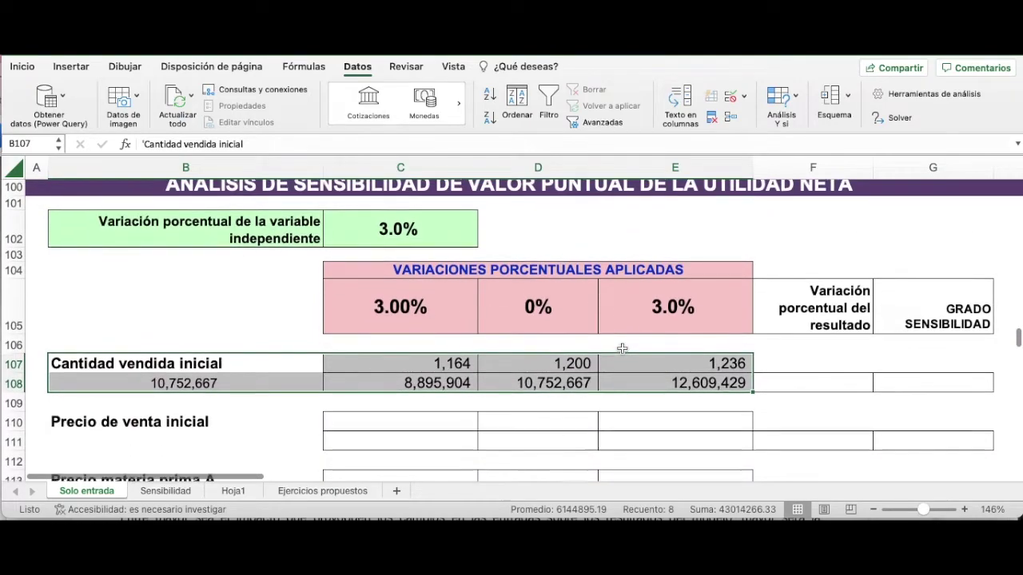
left_click(605, 364)
left_click(543, 366)
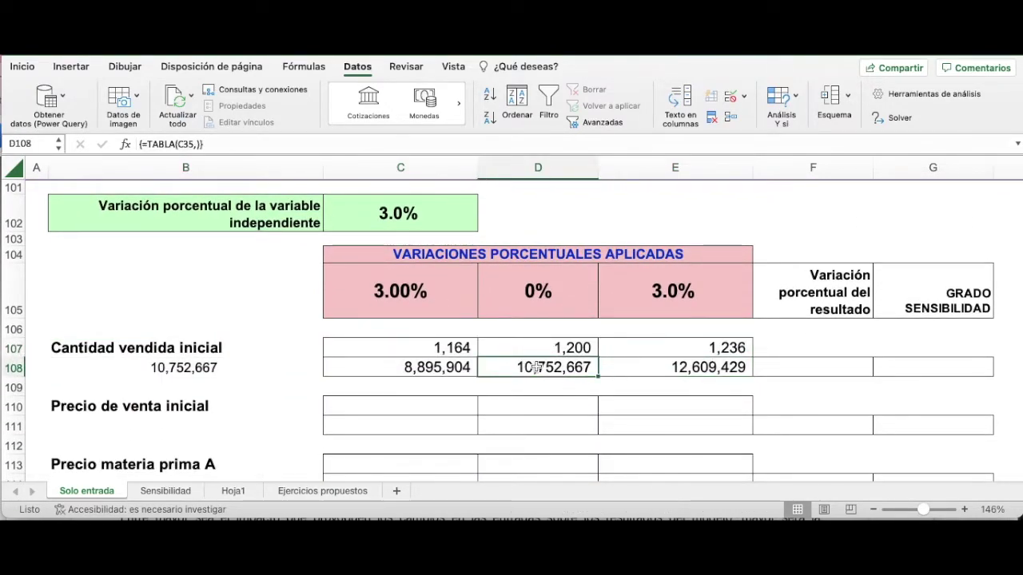
left_click(559, 283)
left_click_drag(558, 293, 552, 398)
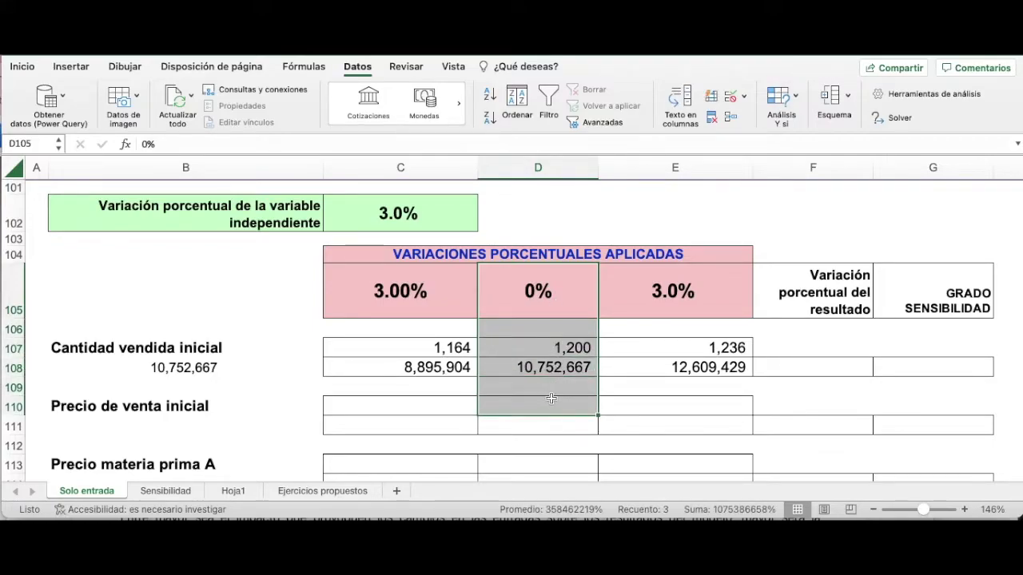
left_click(557, 348)
left_click_drag(546, 290, 542, 374)
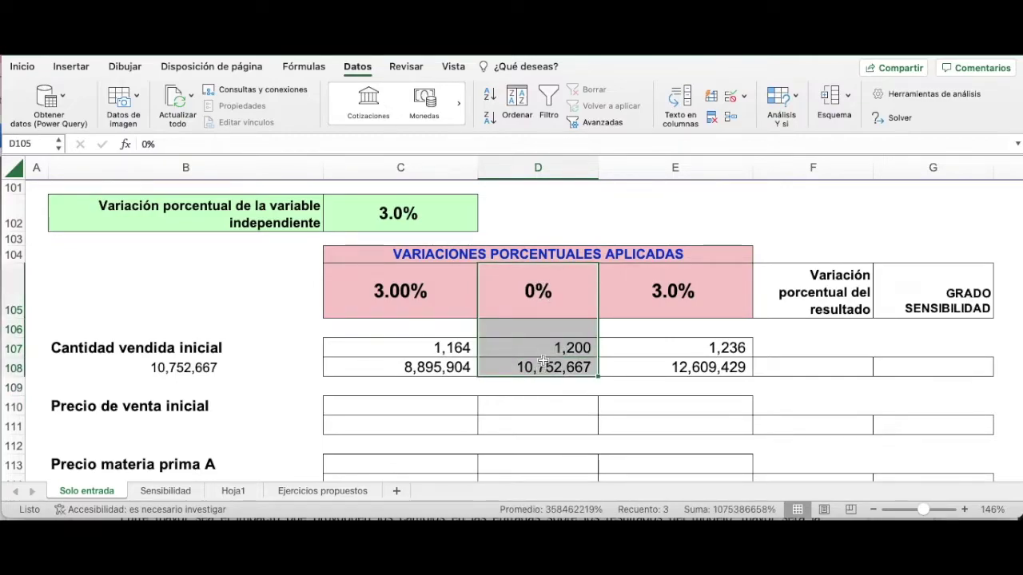
left_click(542, 350)
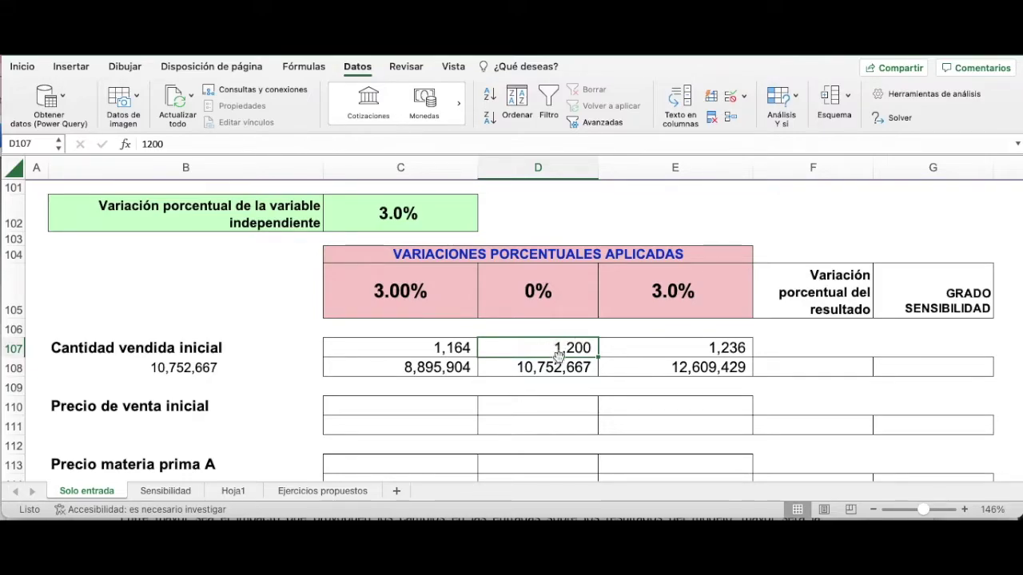
left_click(545, 367)
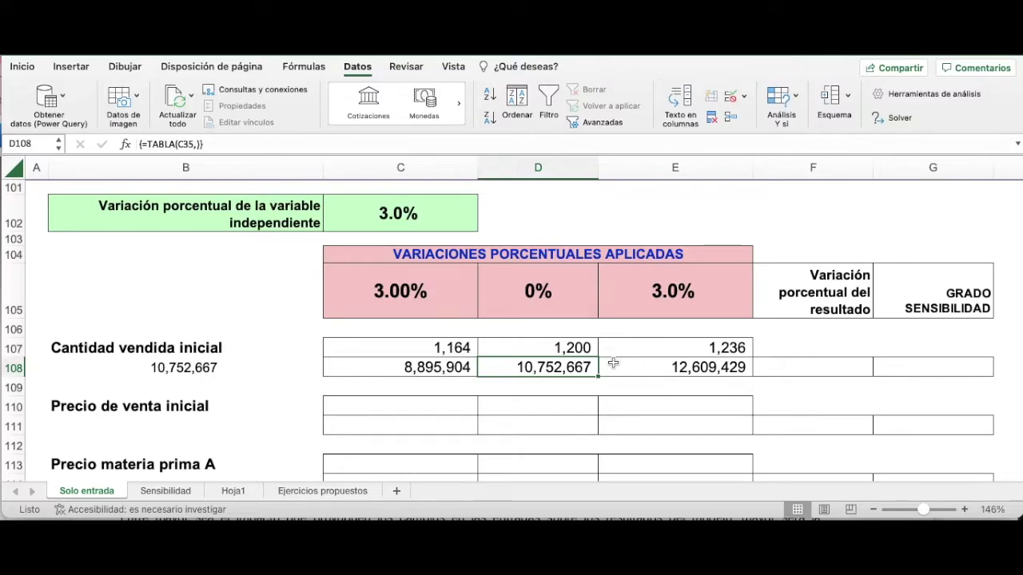
scroll(613, 364, "up", 5)
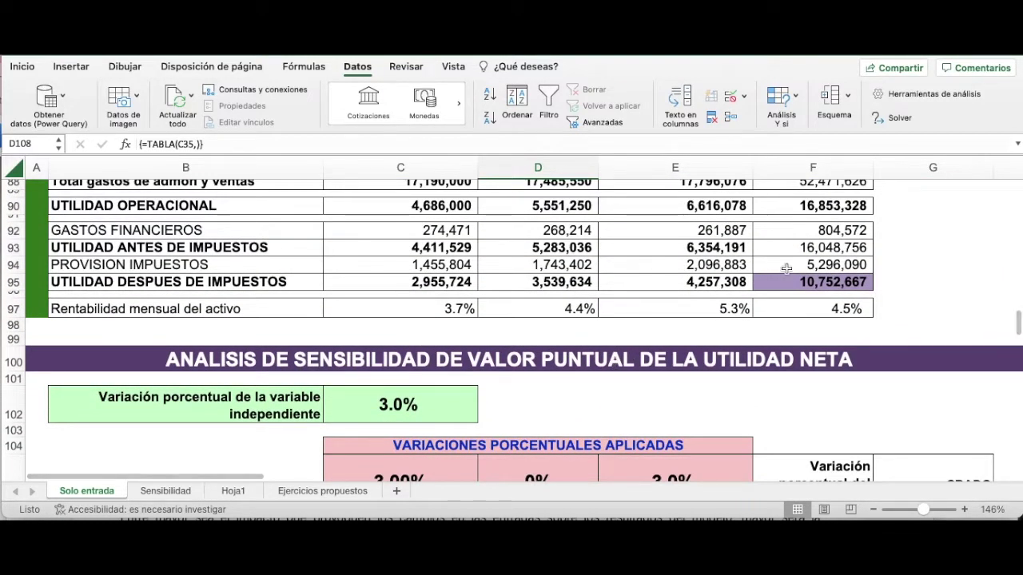
left_click(795, 281)
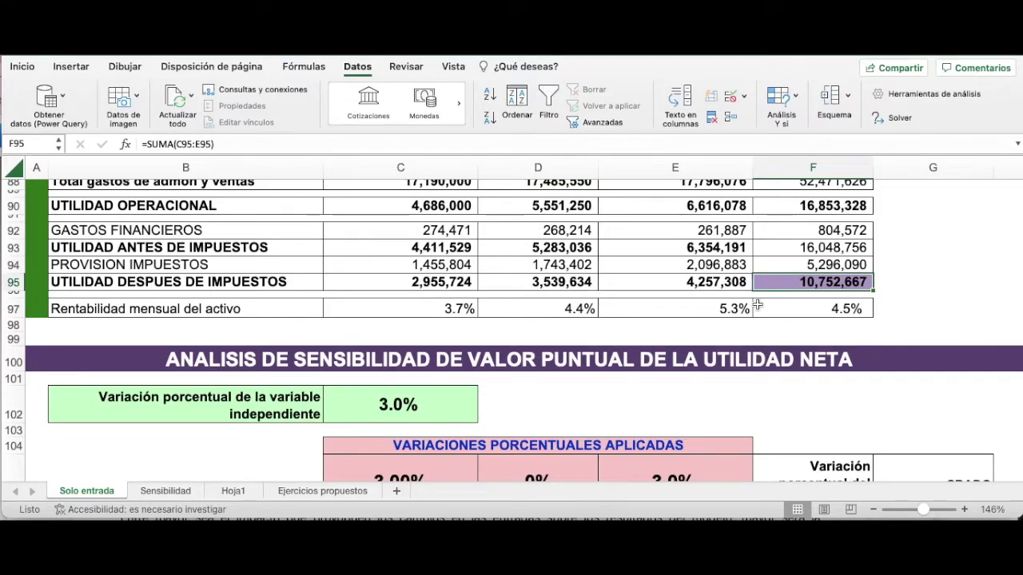
Examine the net profit results in C108 and E108 for the decreased and increased initial quantities against the base case.
scroll(758, 305, "down", 5)
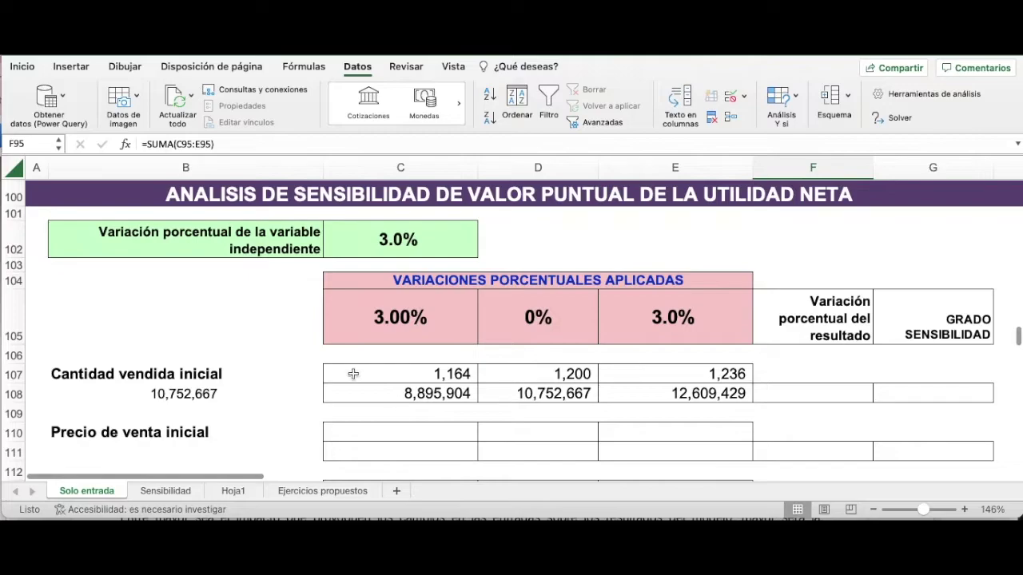
left_click(430, 398)
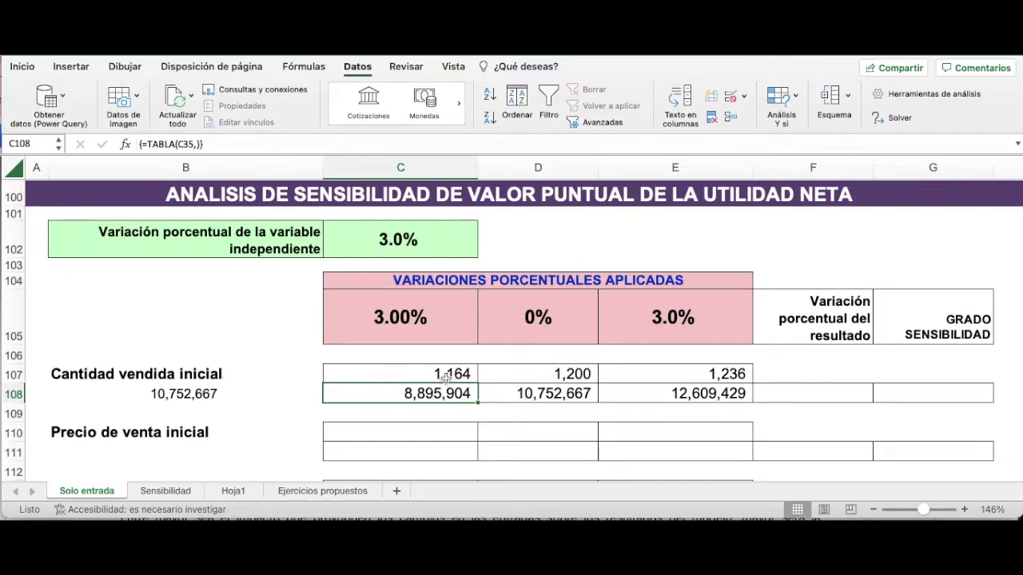
left_click(539, 373)
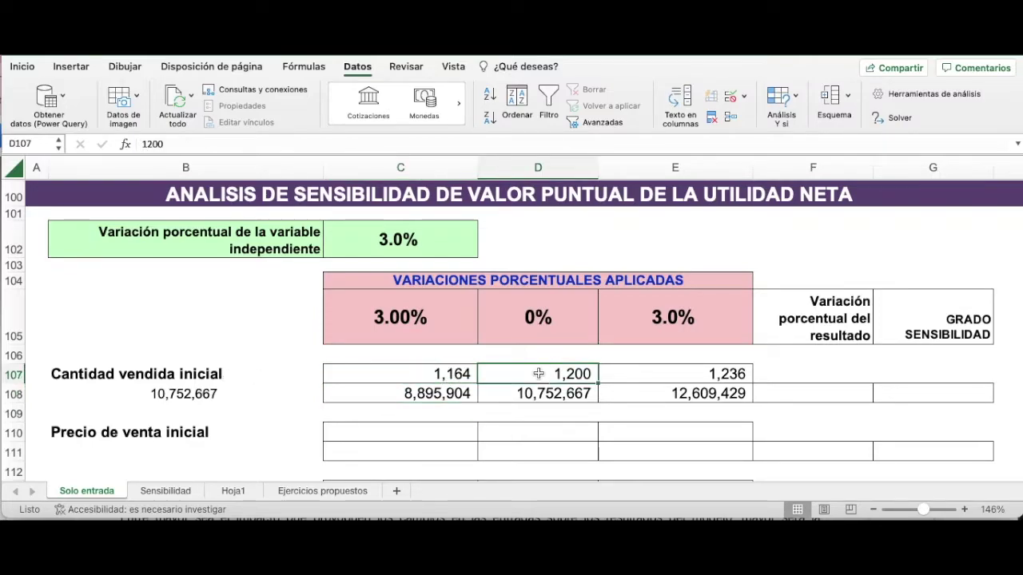
left_click(441, 374)
left_click(444, 390)
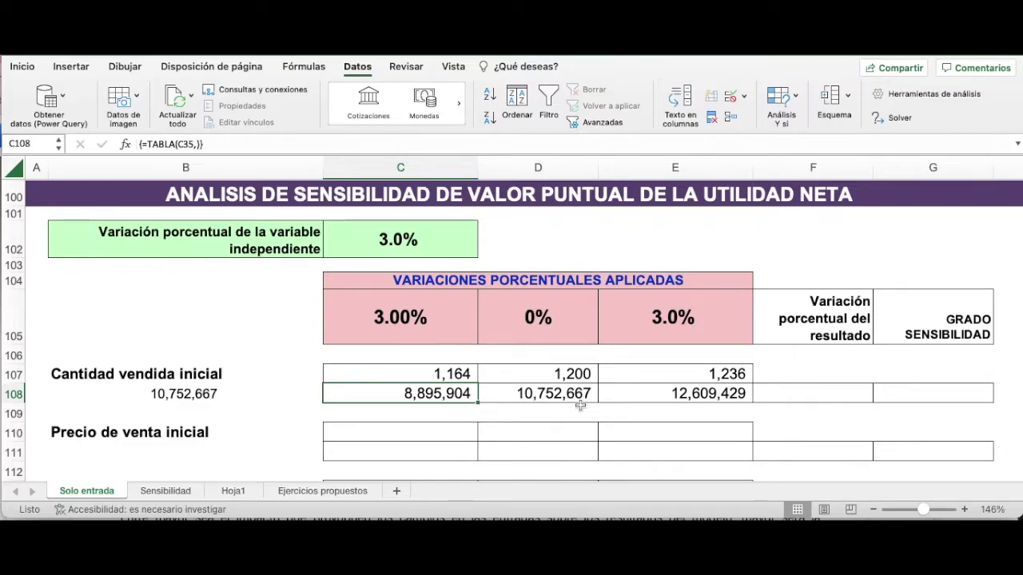
scroll(580, 406, "down", 2)
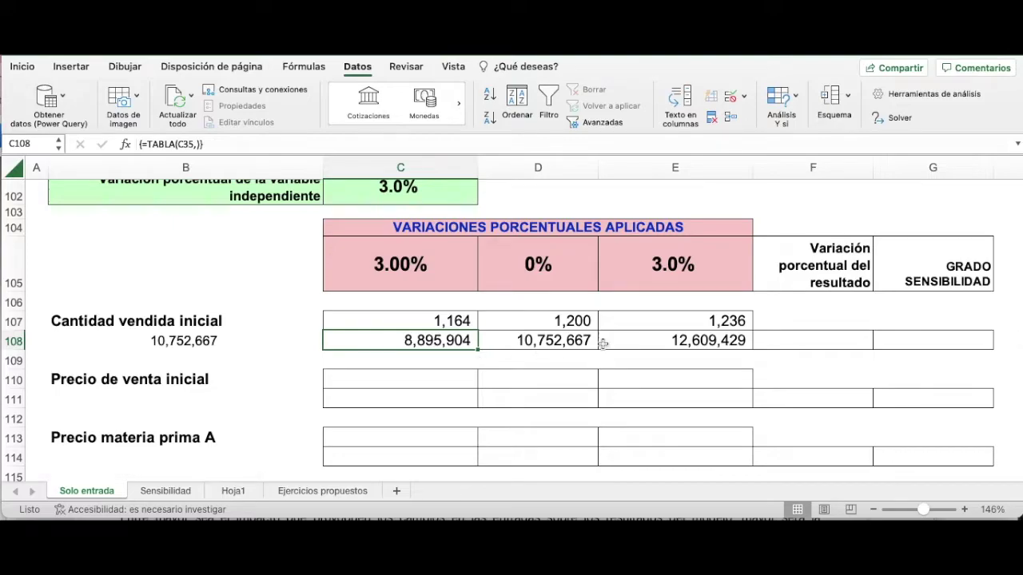
left_click(706, 320)
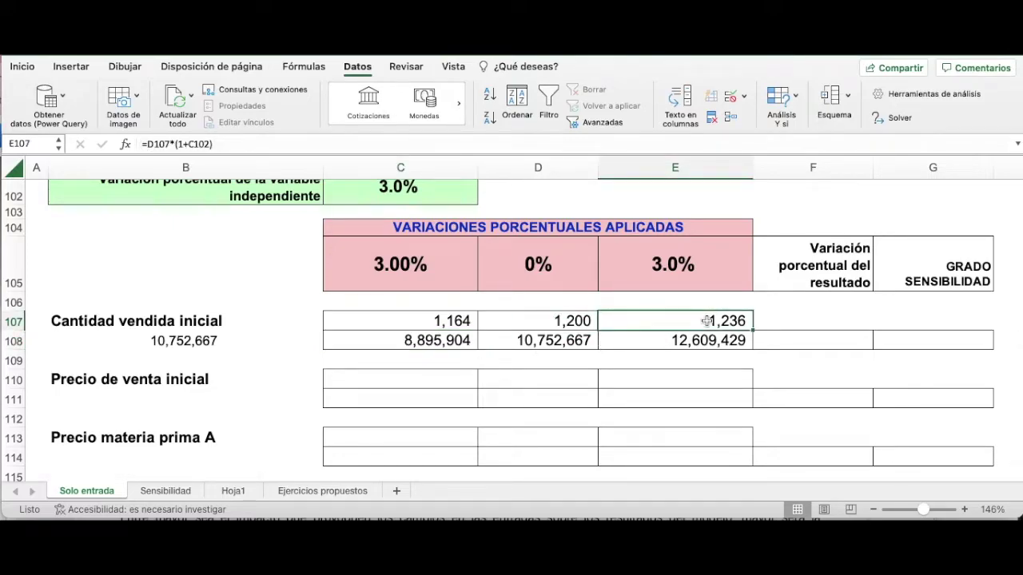
left_click(698, 341)
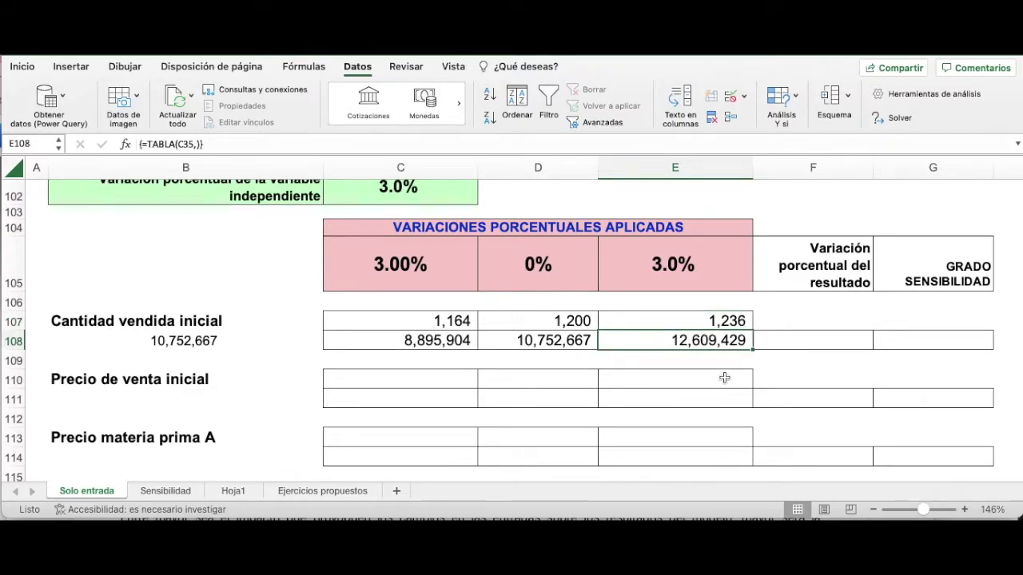
scroll(724, 378, "up", 3)
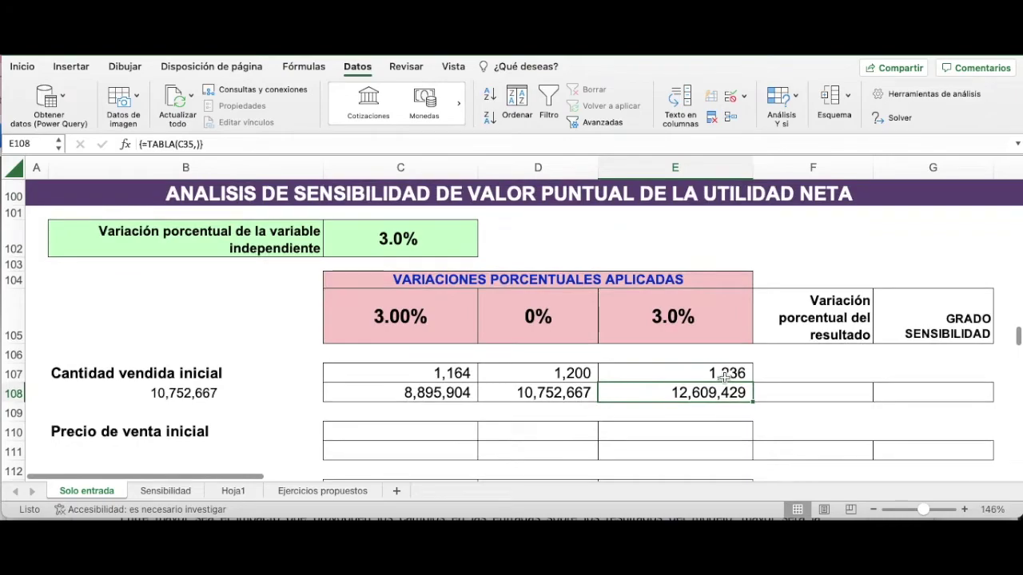
scroll(723, 377, "up", 2)
scroll(724, 377, "down", 2)
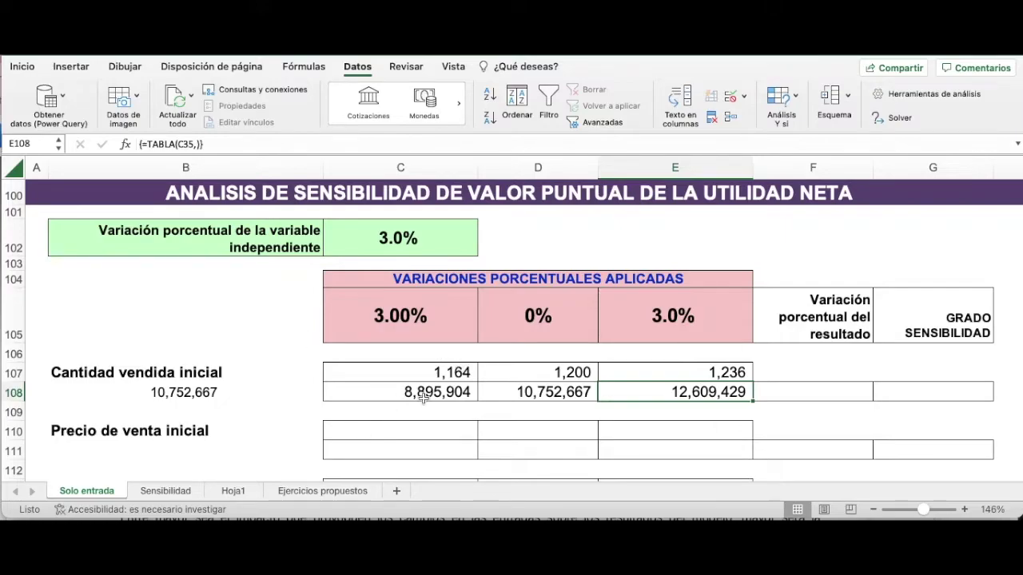
Compare the quantities in C107:E107 with the net profits in C108:E108, and check the base units sold input in C5.
left_click_drag(443, 373, 667, 367)
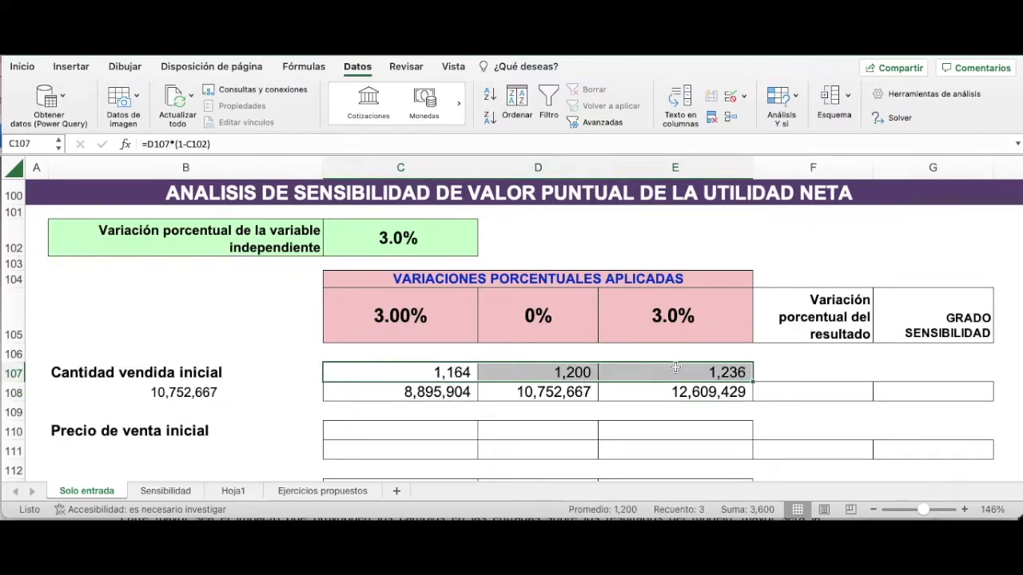
left_click(435, 392)
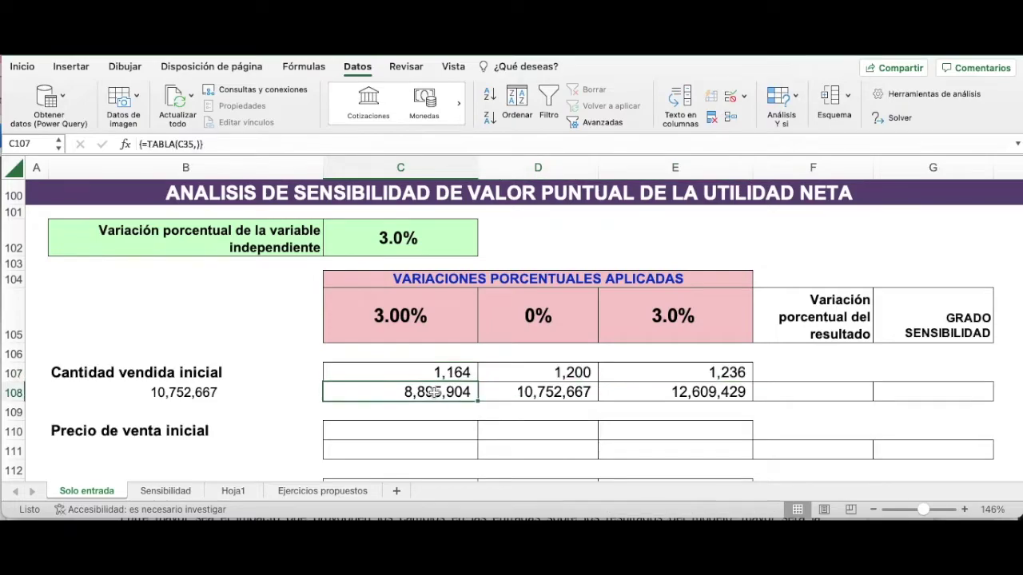
left_click_drag(458, 392, 639, 392)
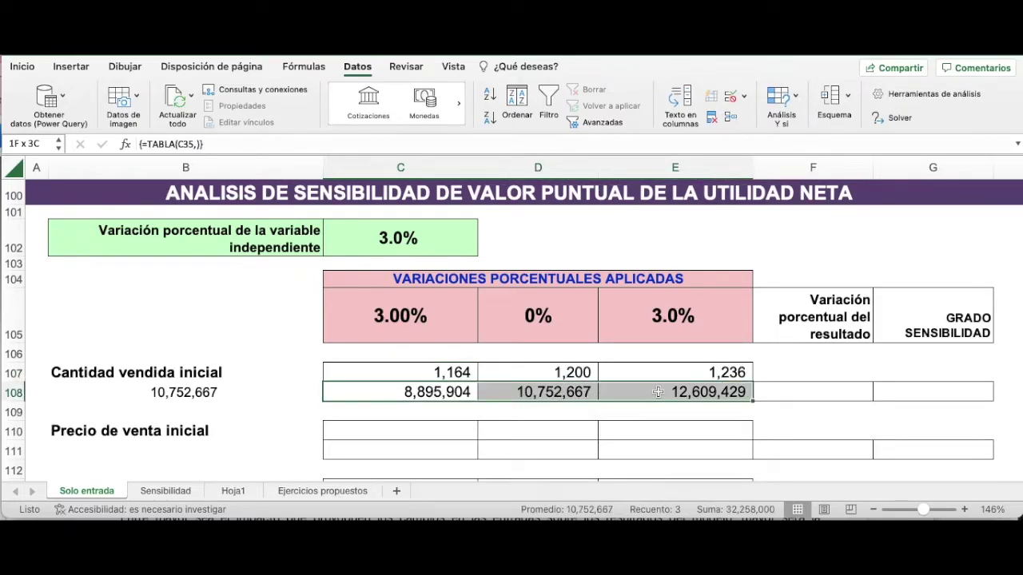
left_click(448, 399)
left_click_drag(473, 394, 689, 398)
scroll(483, 413, "up", 20)
scroll(483, 413, "up", 6)
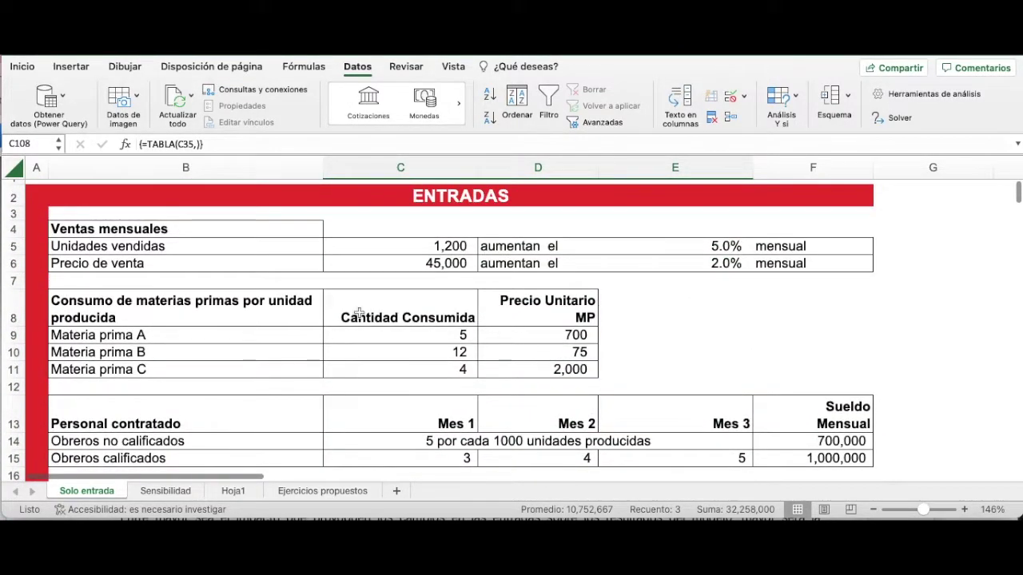
scroll(420, 394, "down", 1)
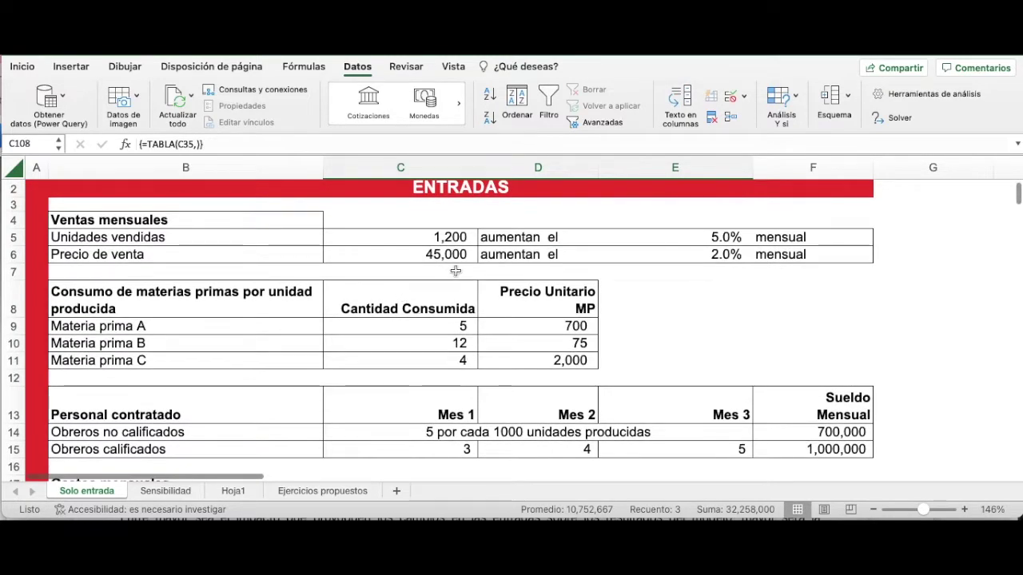
left_click(416, 236)
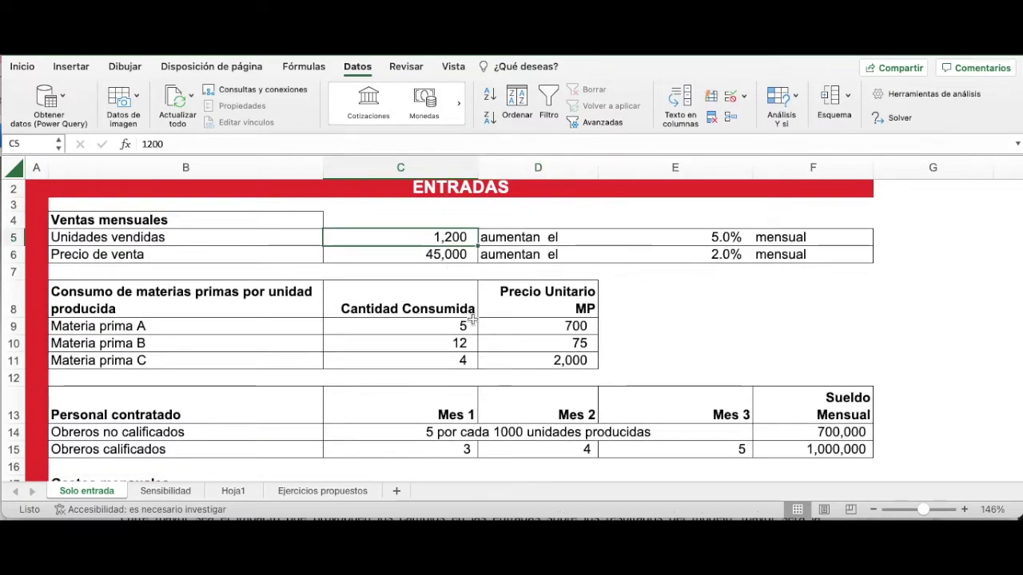
scroll(473, 319, "down", 15)
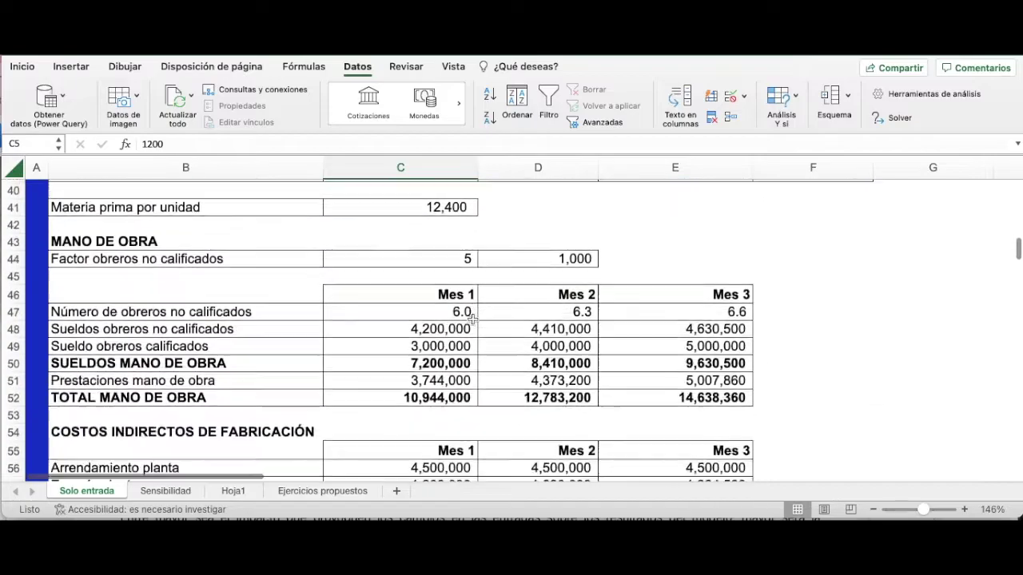
scroll(472, 320, "down", 20)
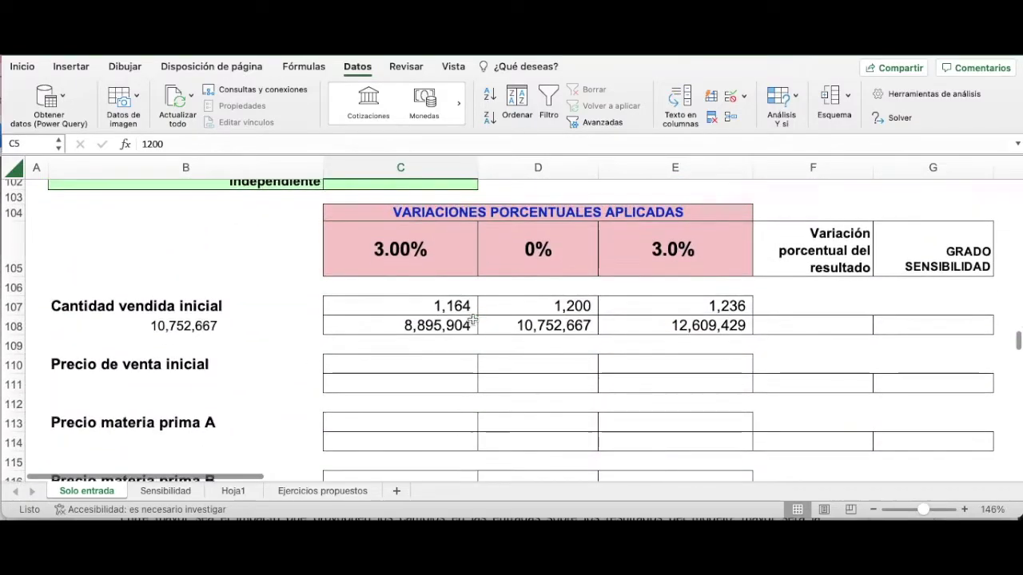
Calculate the percentage variation of the result for initial quantity sold in F108 with the formula =E108/D108-1.
left_click(820, 323)
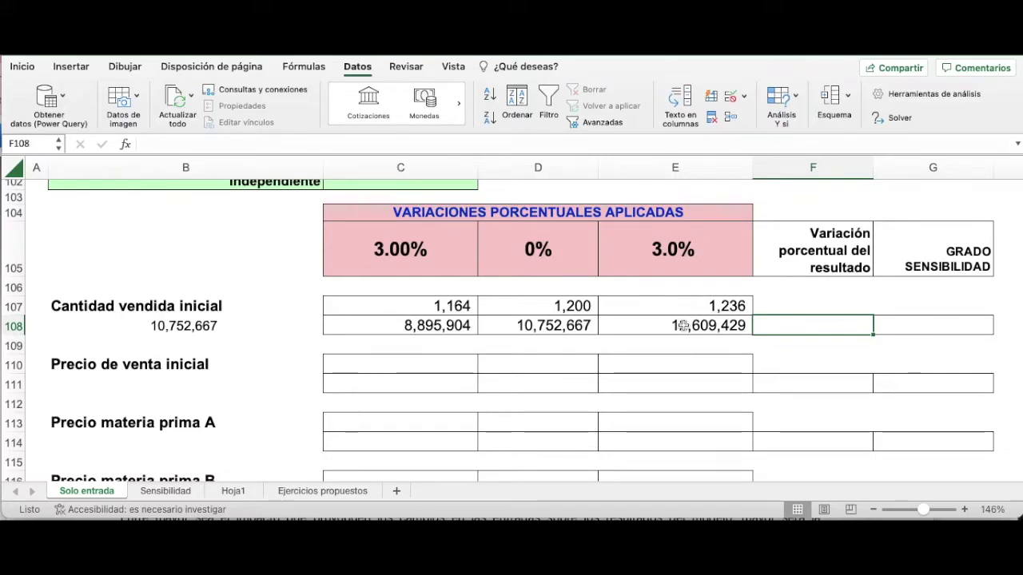
type("=")
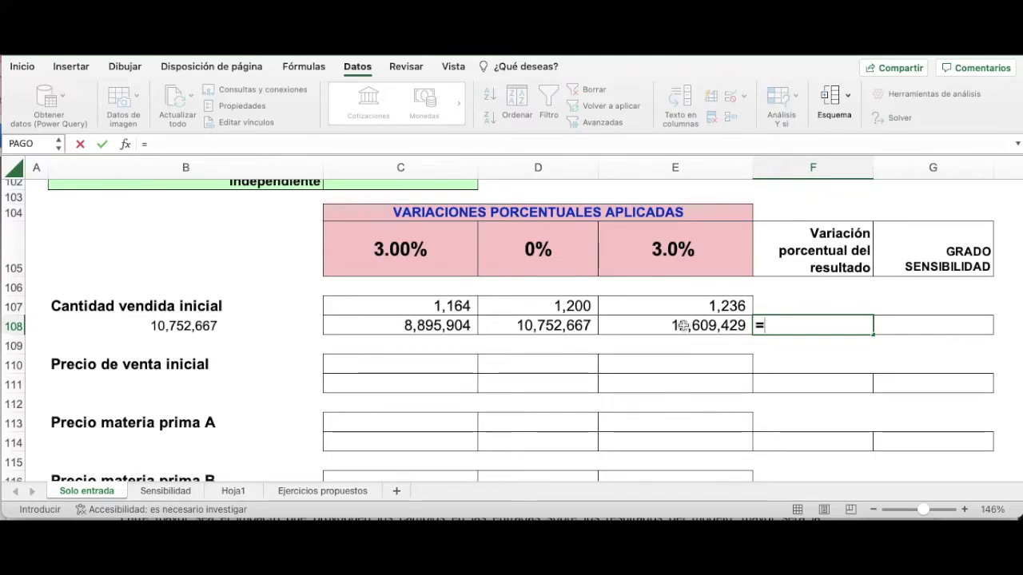
left_click(700, 323)
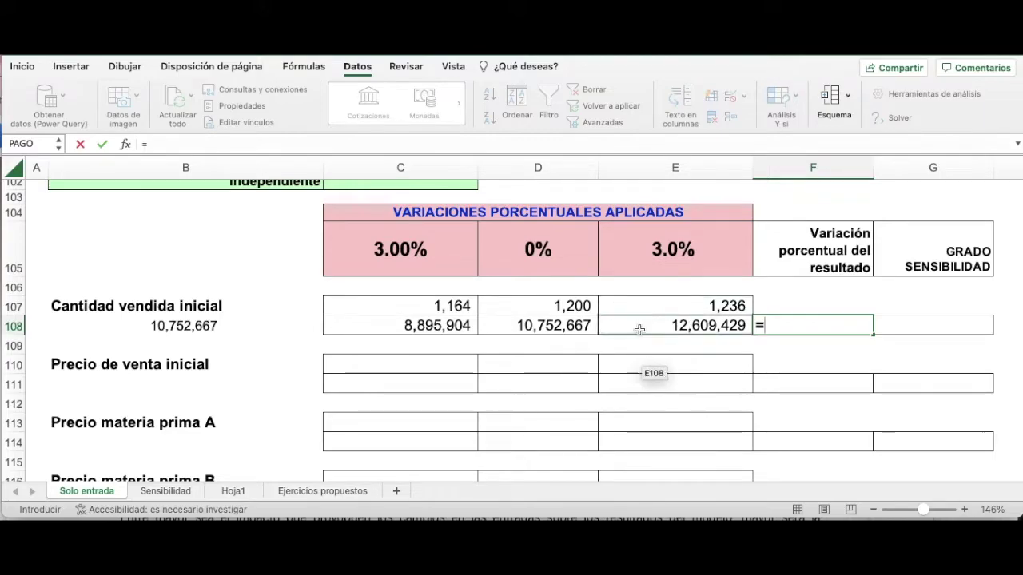
left_click(700, 324)
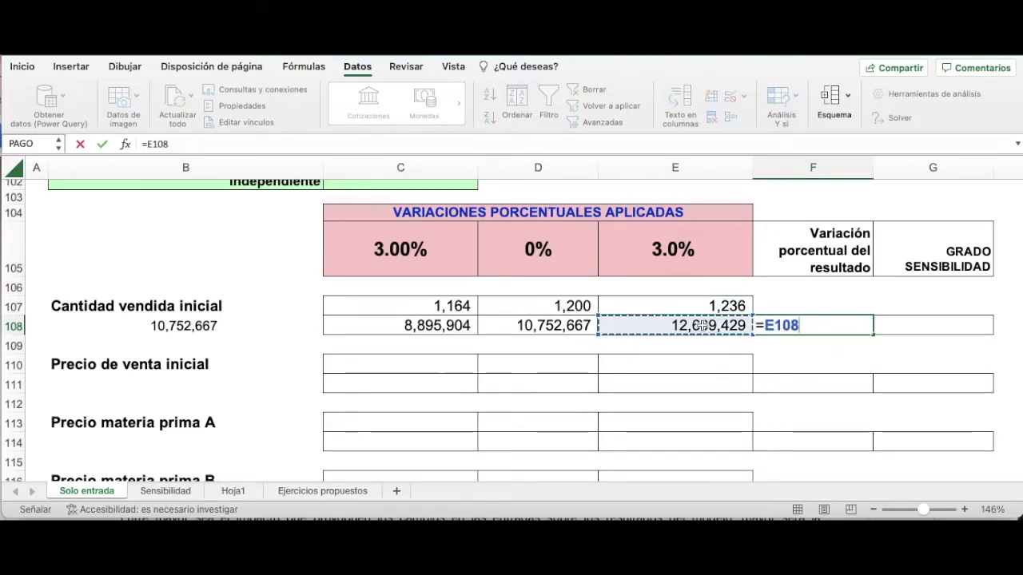
type("/")
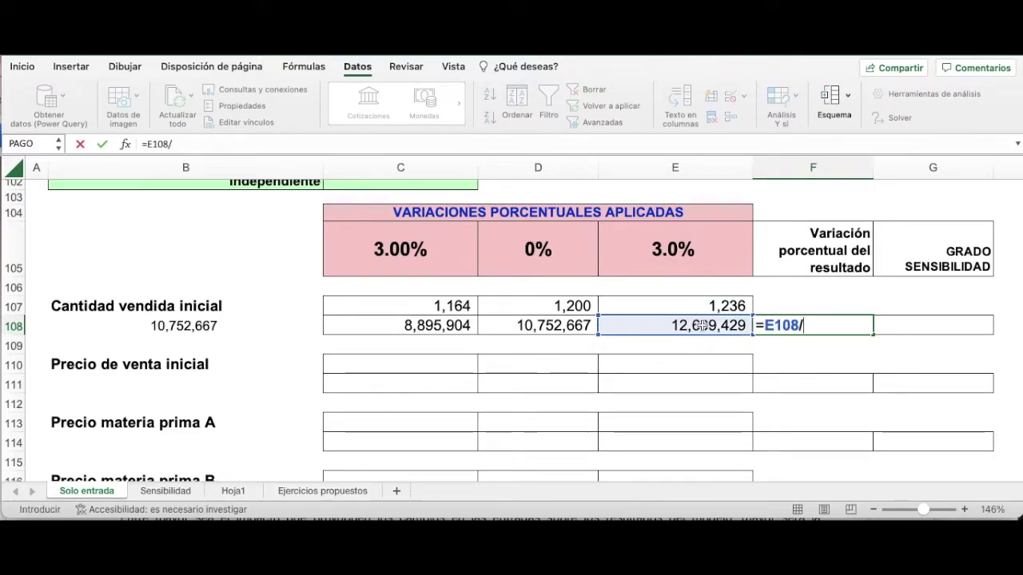
left_click(535, 325)
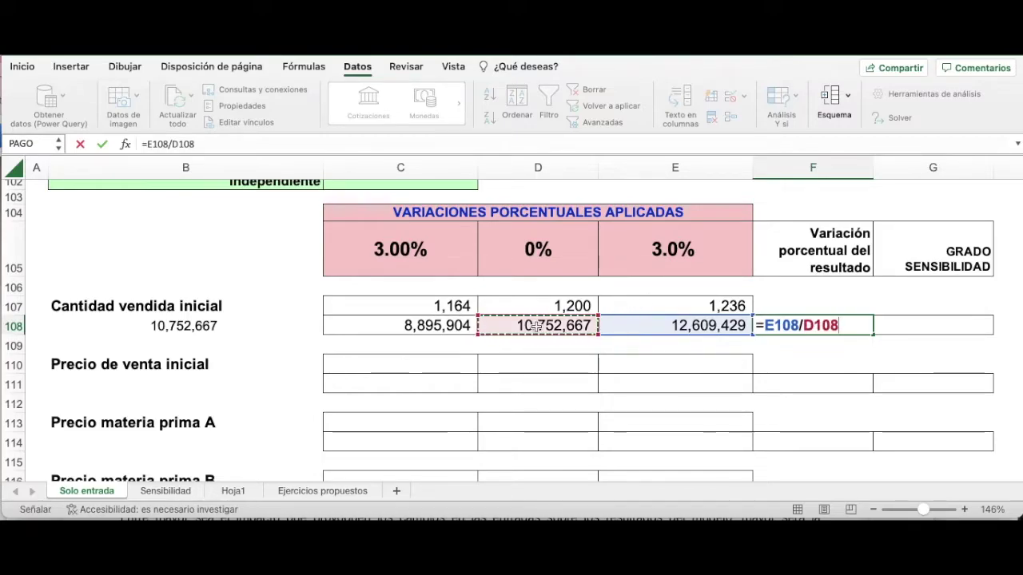
type("-1")
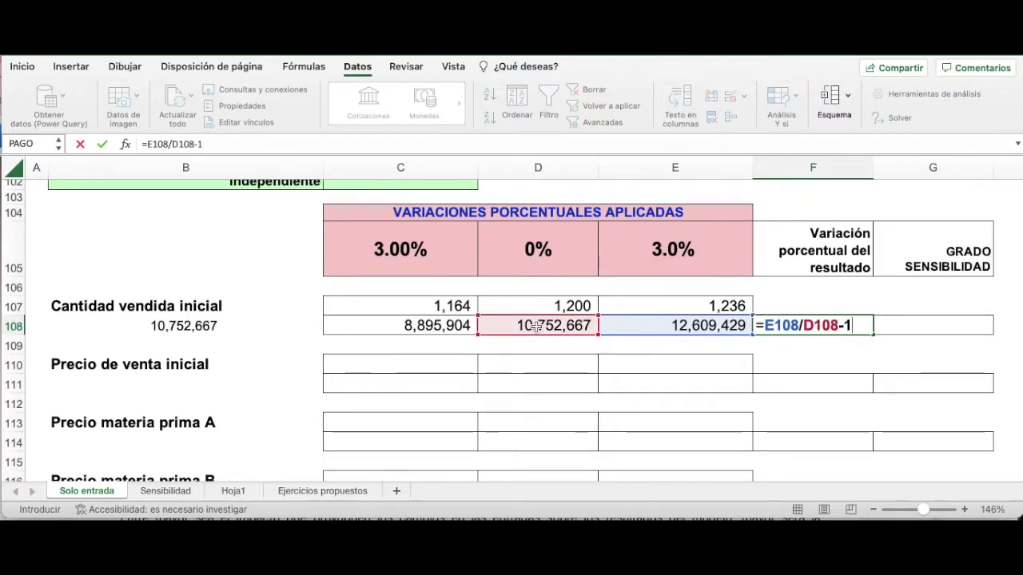
key("Return")
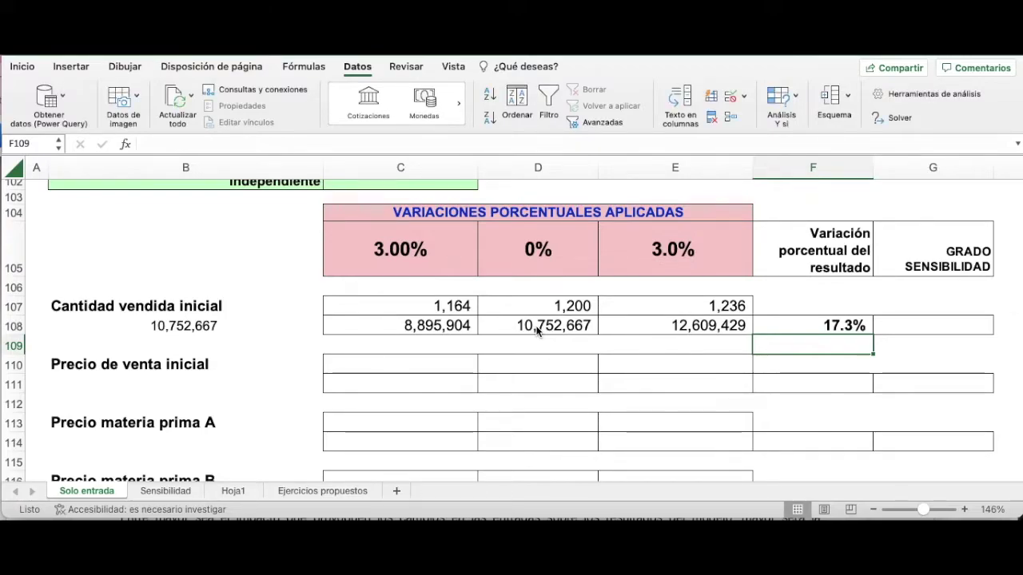
left_click(540, 326)
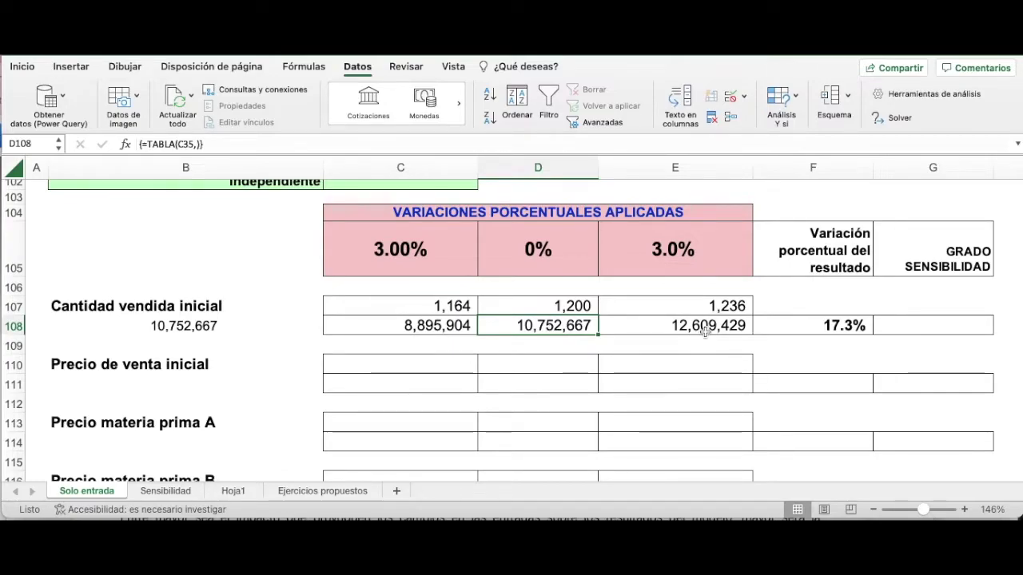
left_click(803, 327)
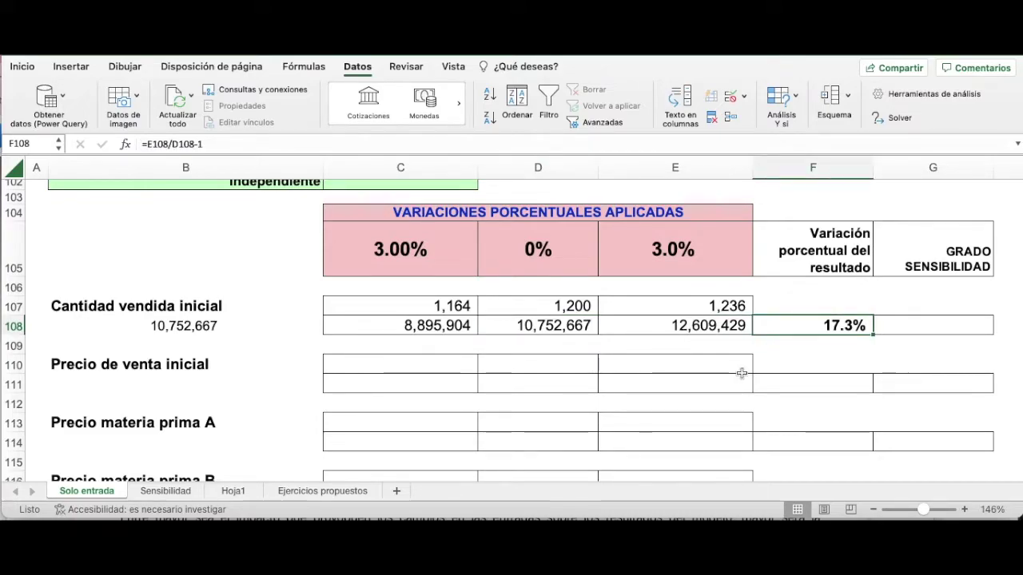
Calculate the degree of sensitivity for initial quantity sold in G108 with the formula =F108/C102.
scroll(741, 372, "up", 1)
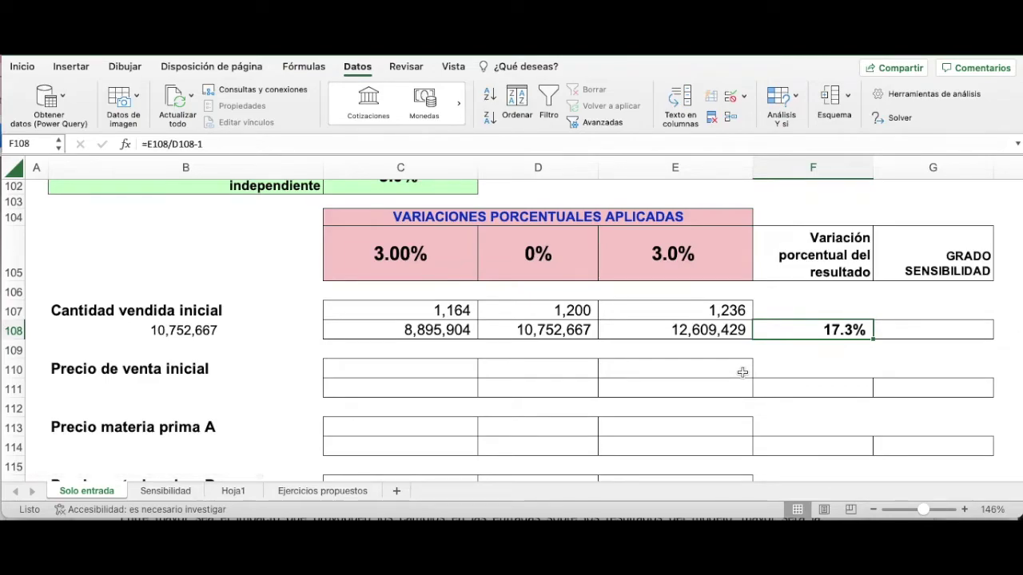
left_click(911, 326)
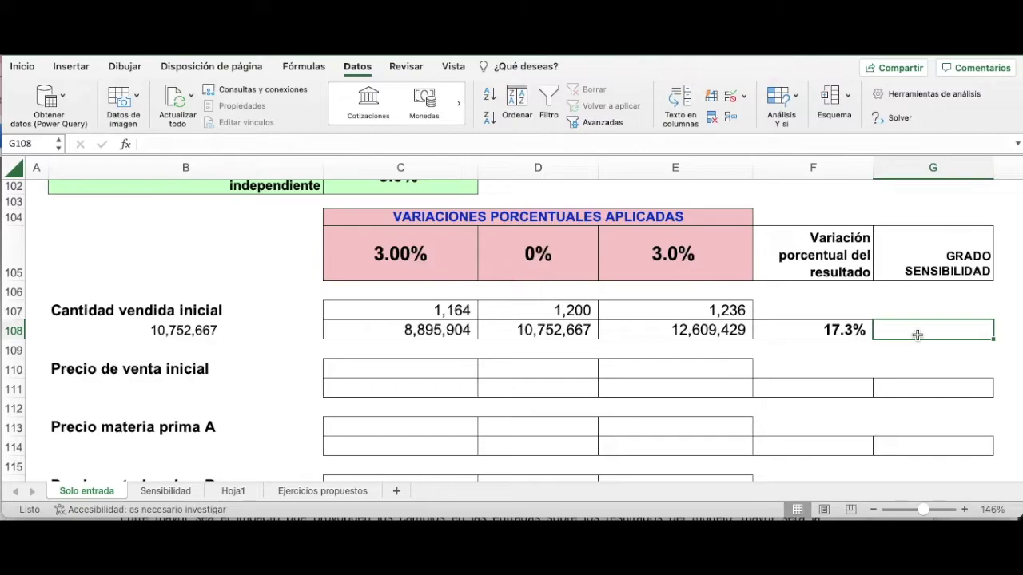
scroll(915, 335, "up", 2)
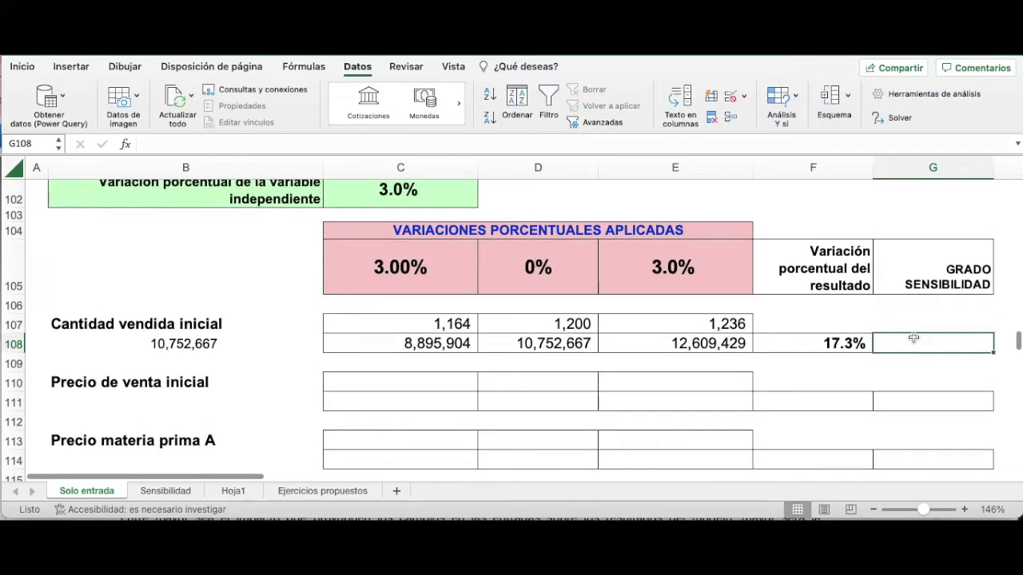
type("=")
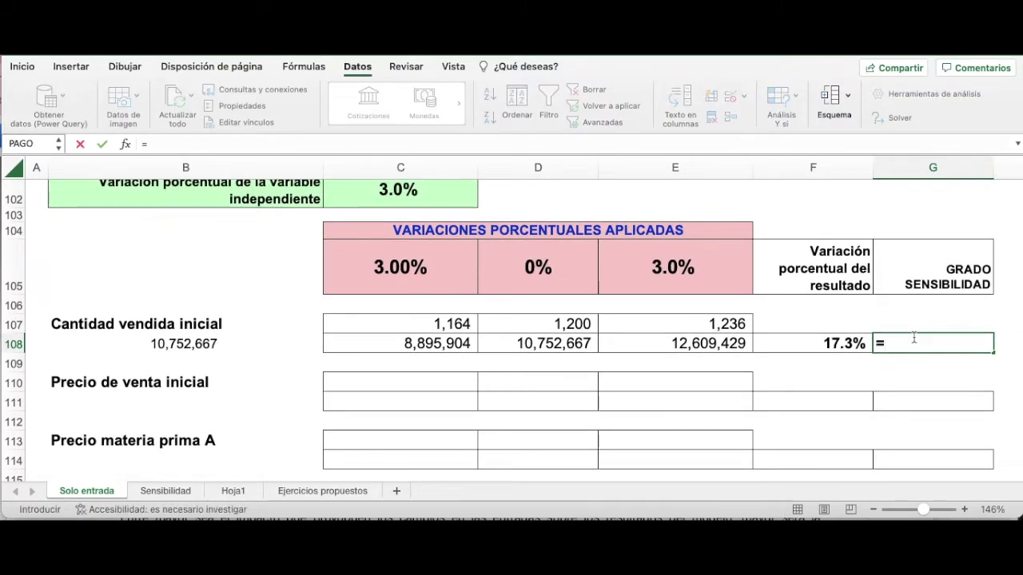
key("Left")
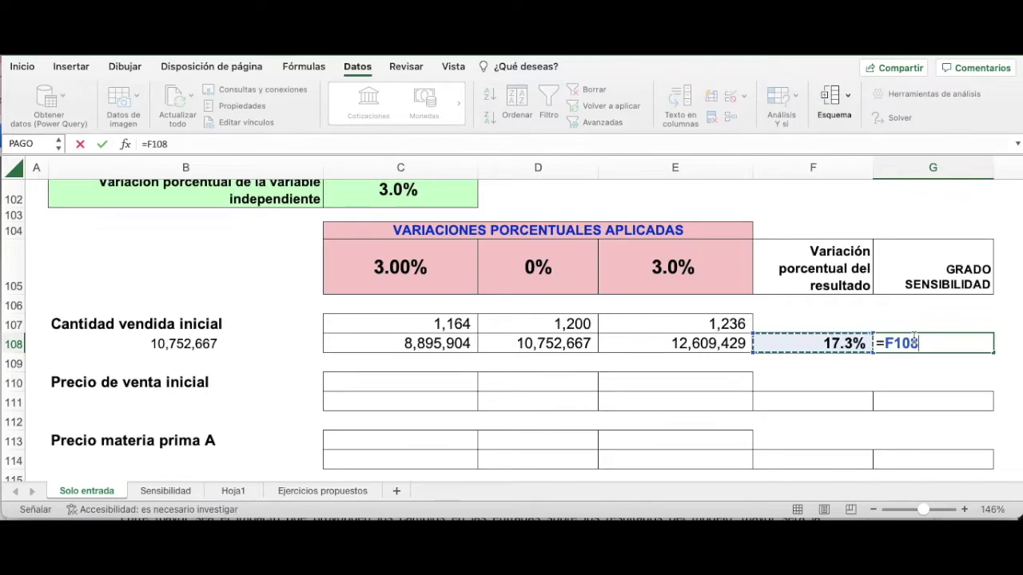
type("/")
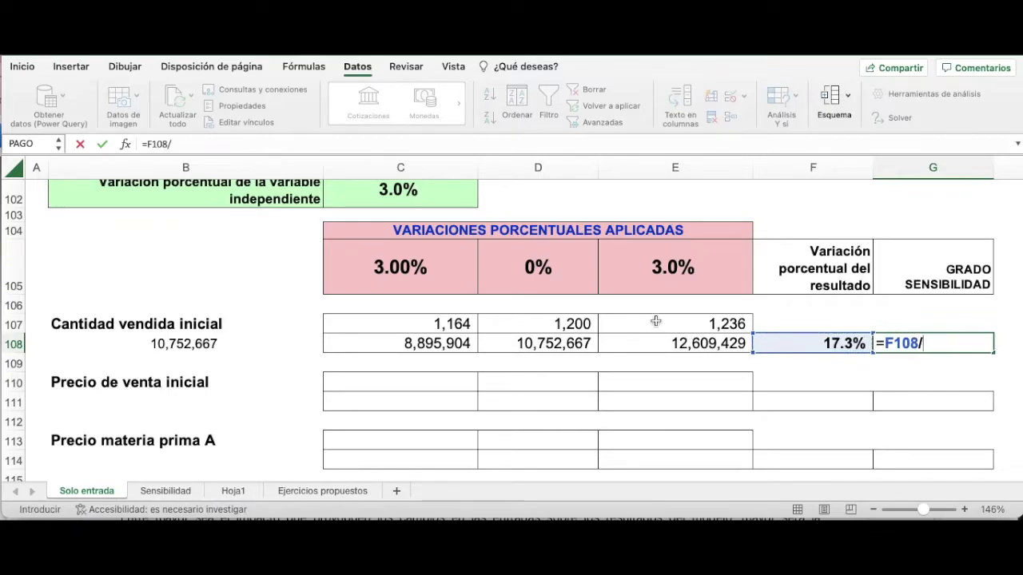
scroll(612, 309, "up", 1)
left_click(417, 225)
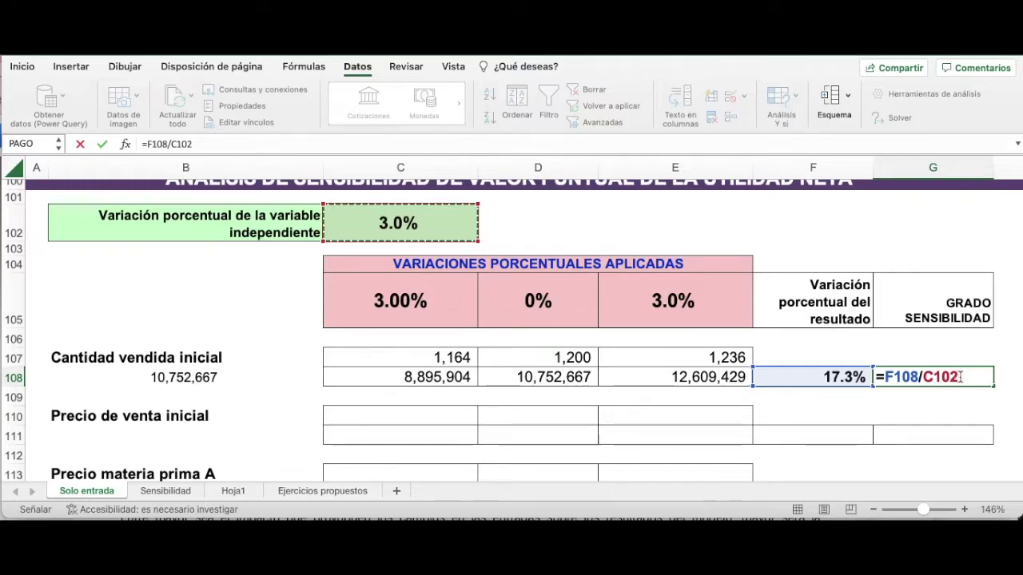
key("Return")
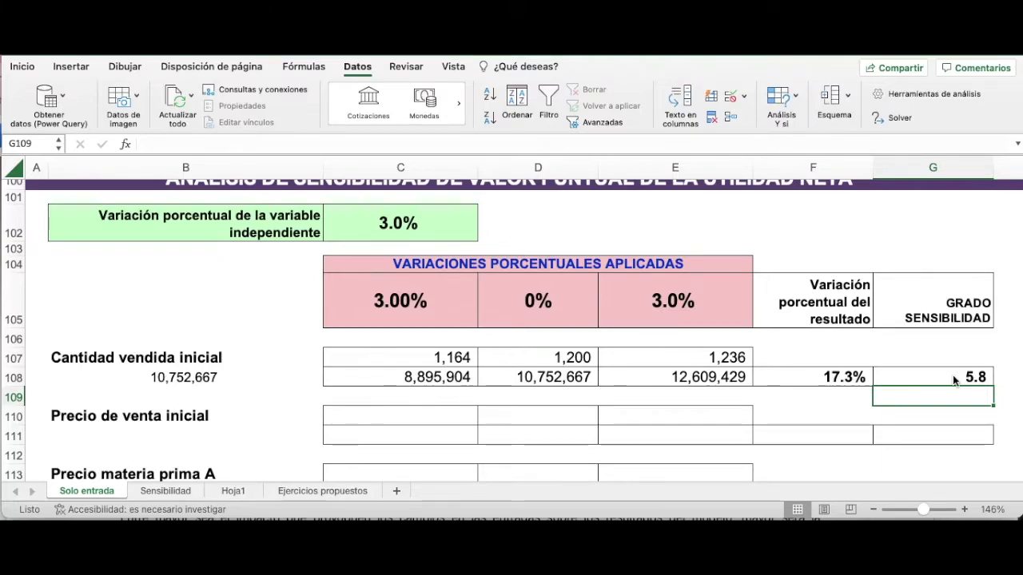
Review the degree of sensitivity in G108 against the initial quantity label in B107 and the net profits in C108:E108.
left_click(952, 375)
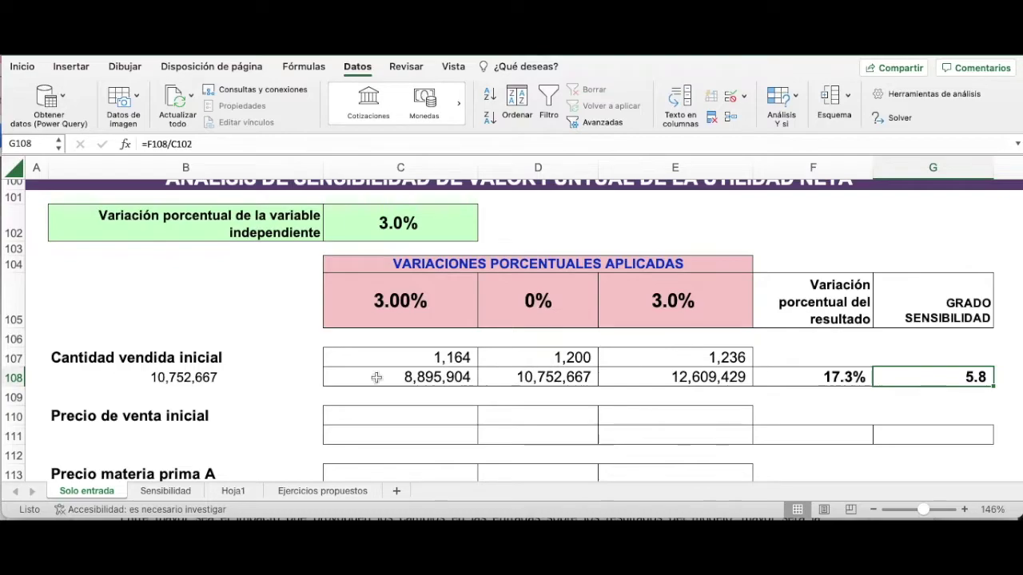
left_click(112, 357)
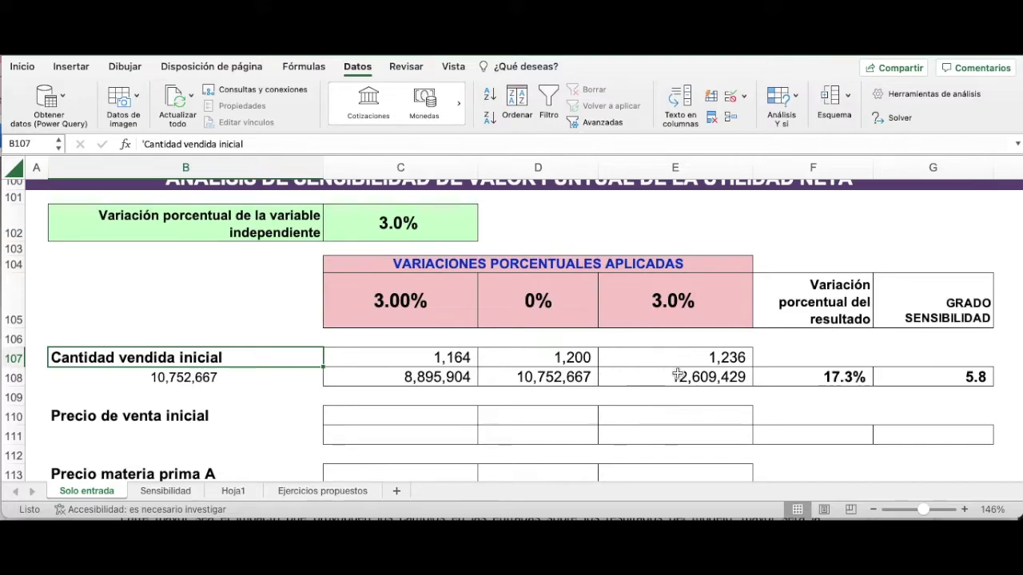
left_click_drag(425, 371, 700, 369)
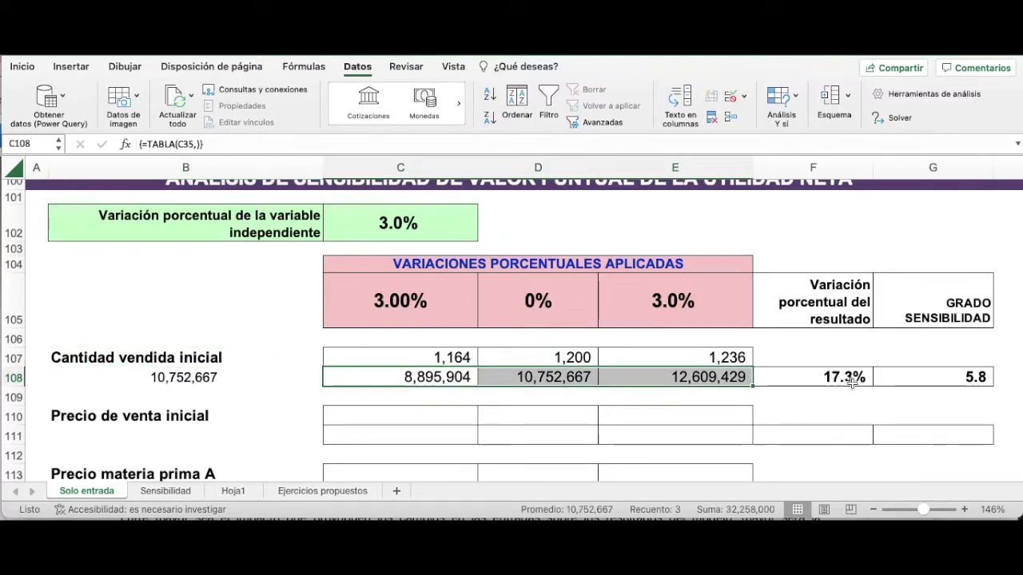
left_click(962, 370)
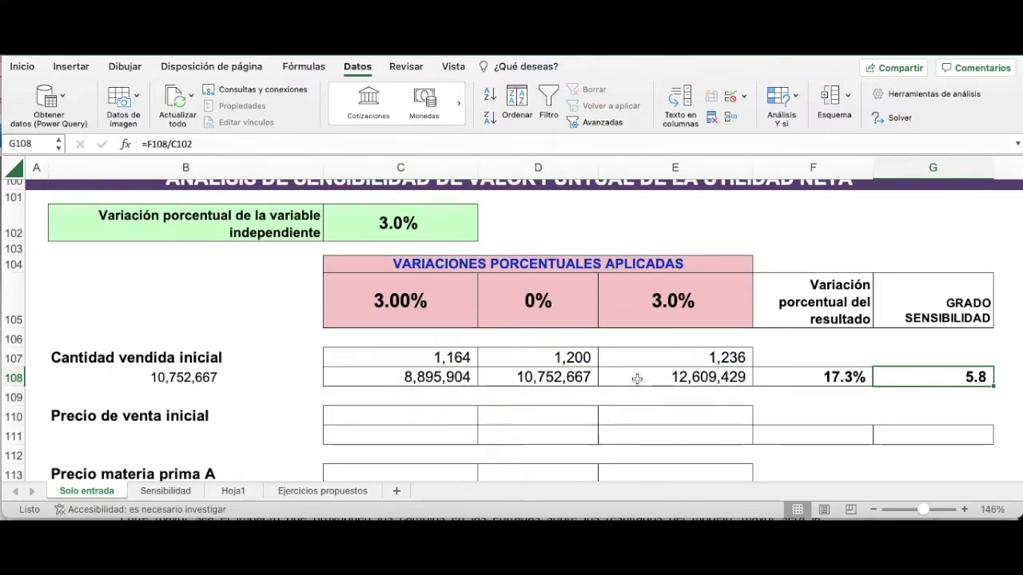
scroll(637, 379, "down", 1)
scroll(637, 379, "down", 1)
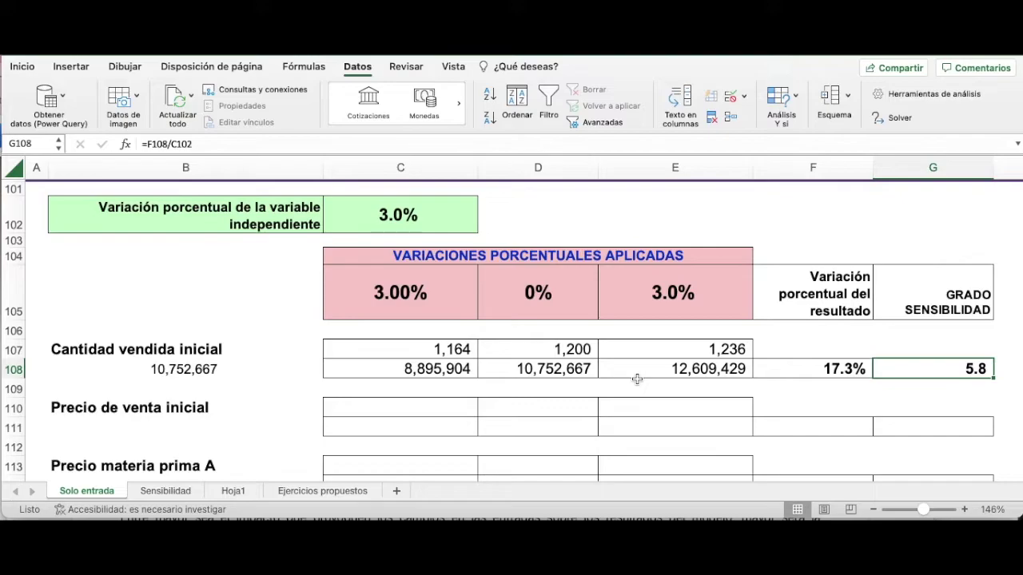
key("Down")
key("Down")
key("Up")
key("Up")
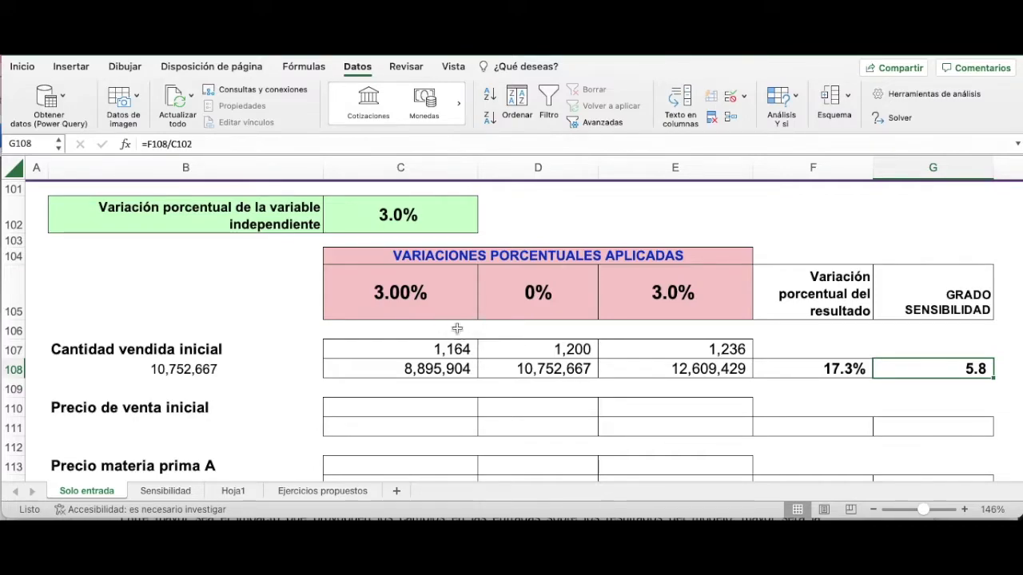
Look over the remaining input variable blocks below initial quantity sold, from the initial sale price through the sales expenses.
scroll(460, 319, "down", 3)
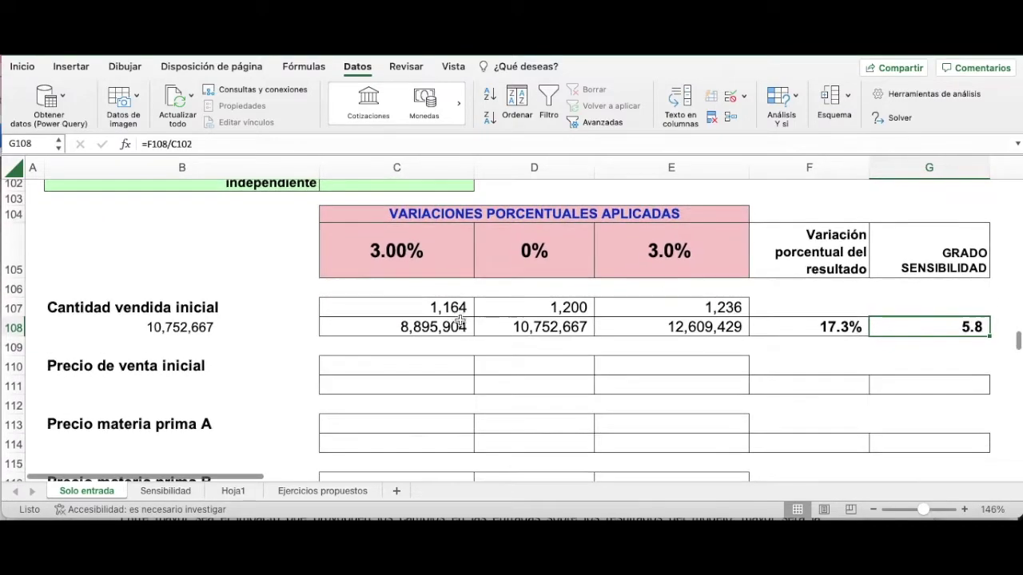
scroll(461, 319, "up", 2)
scroll(461, 319, "down", 4)
scroll(460, 320, "down", 6)
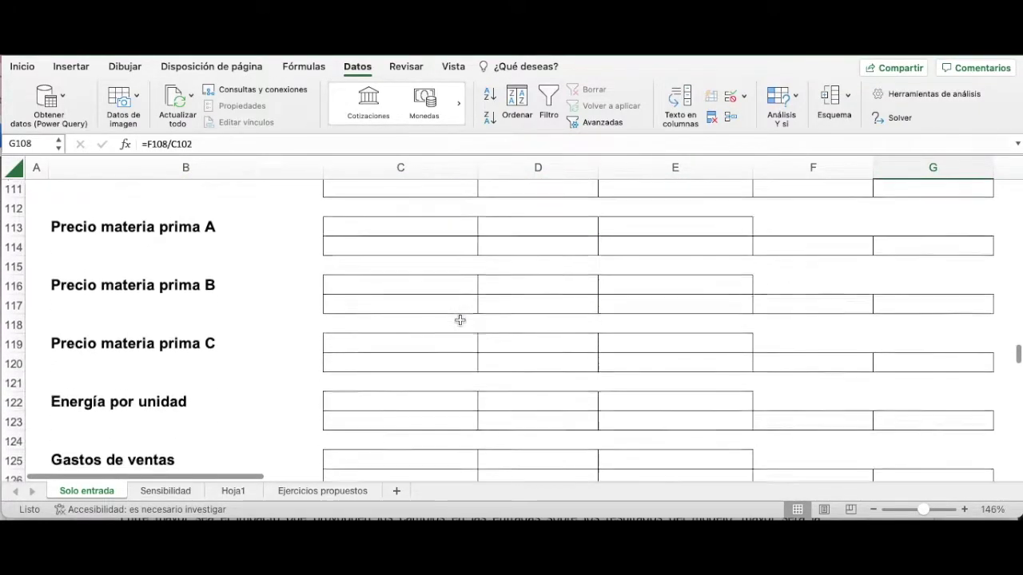
scroll(460, 319, "up", 6)
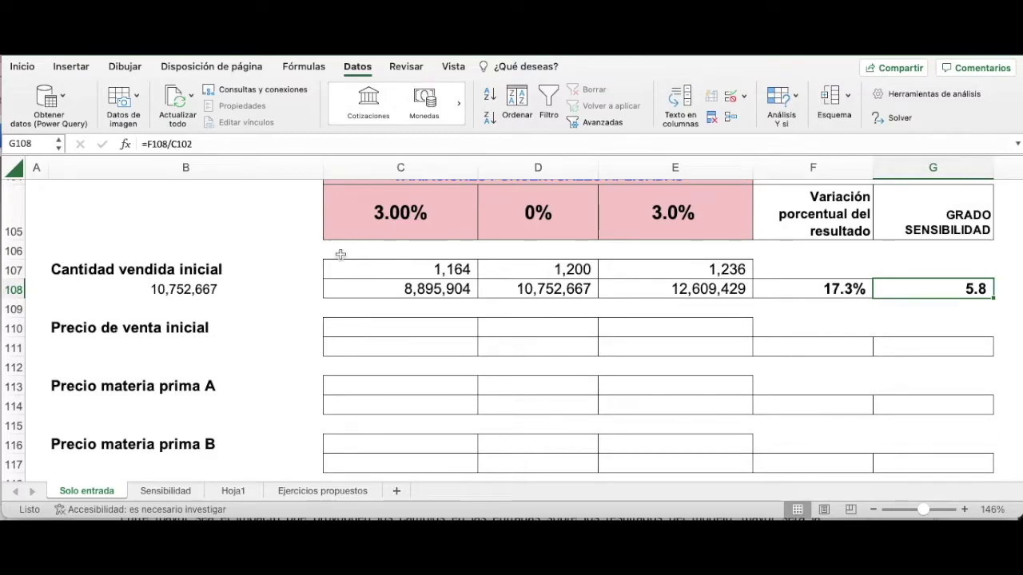
Enter 45,000 in D110 as the base value for the initial sale price.
scroll(454, 289, "up", 5)
scroll(454, 289, "up", 5)
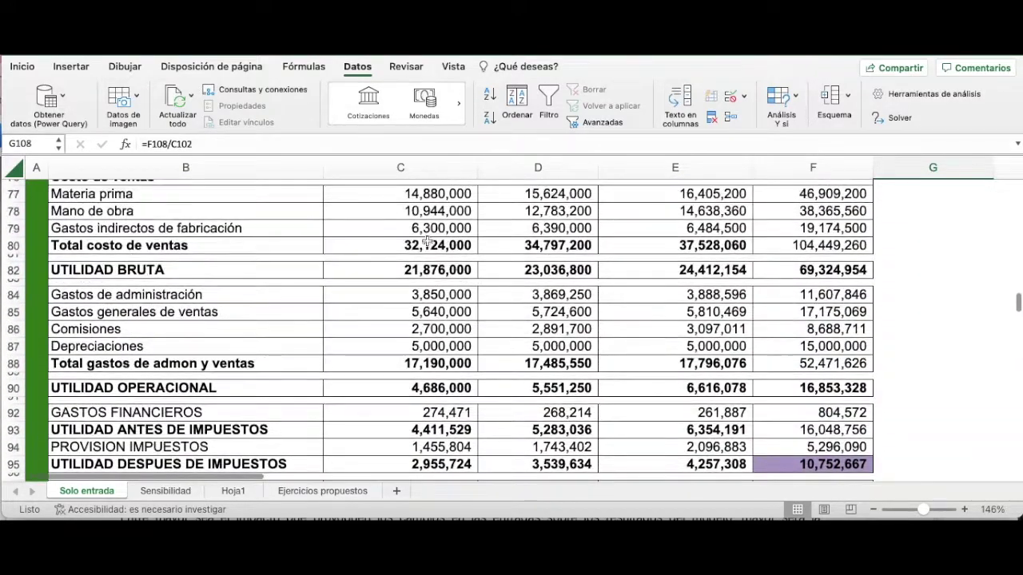
scroll(510, 338, "down", 6)
scroll(511, 338, "down", 4)
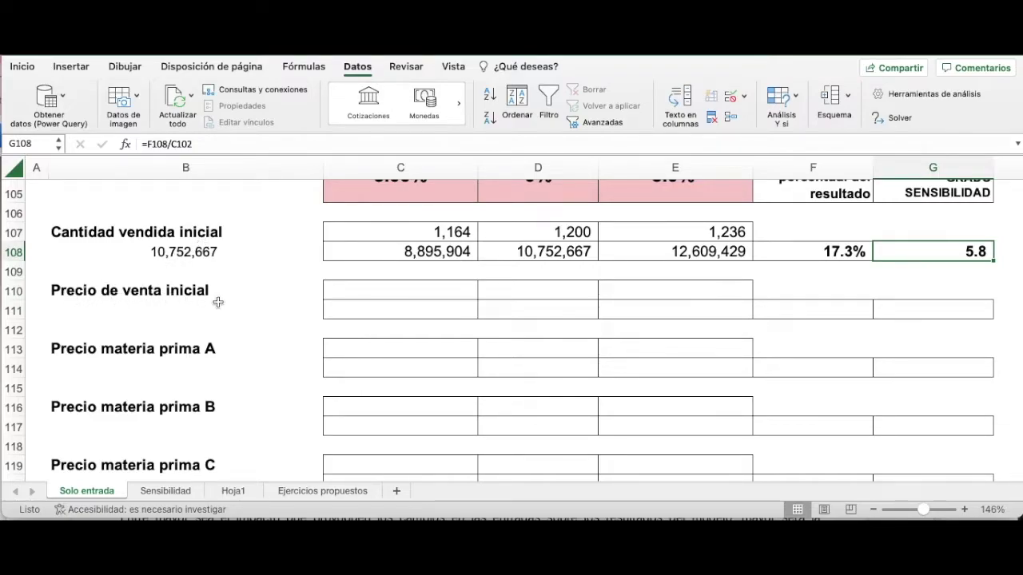
left_click(553, 290)
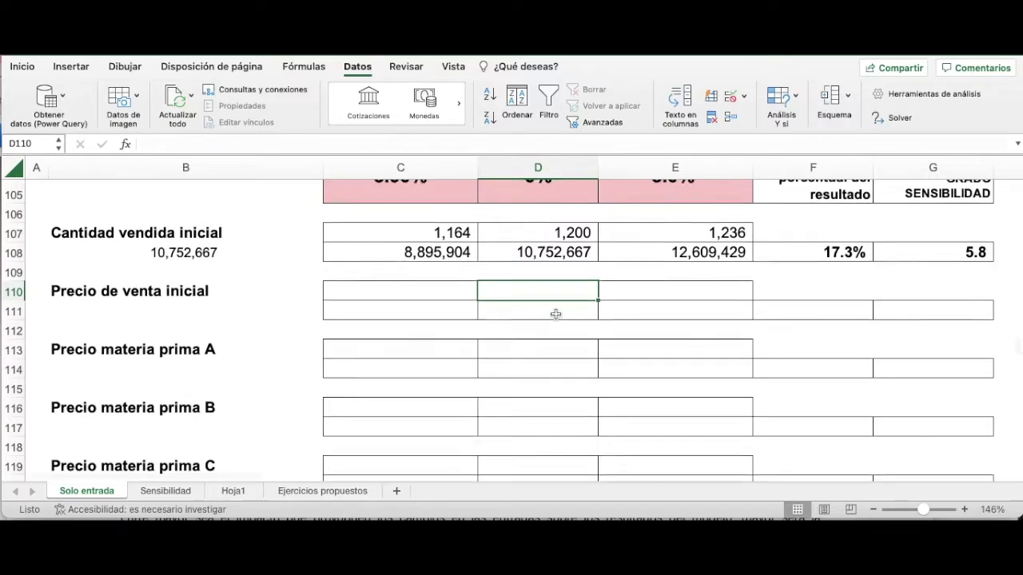
scroll(555, 314, "up", 20)
scroll(551, 315, "up", 6)
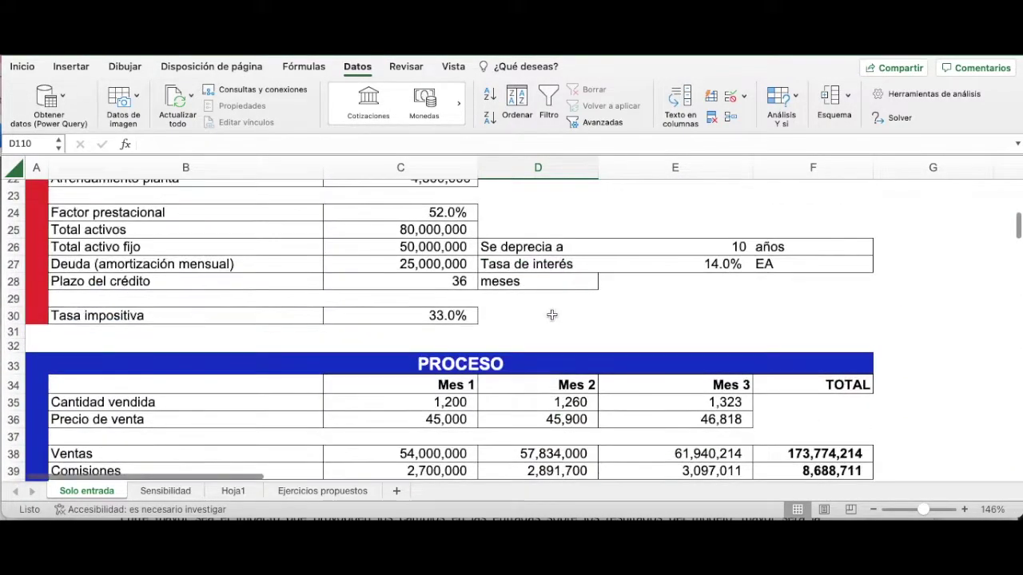
scroll(551, 314, "up", 1)
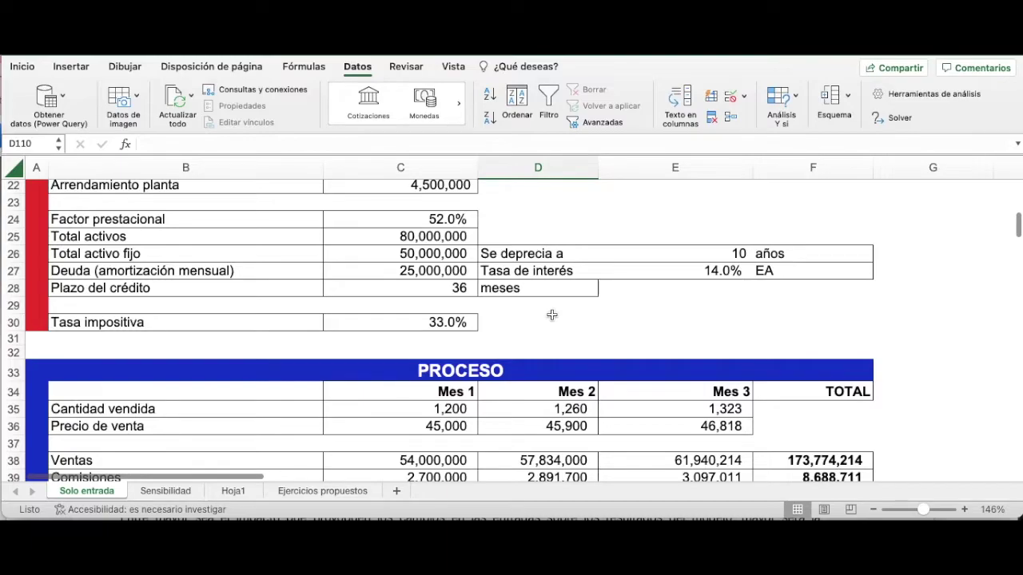
scroll(441, 427, "down", 10)
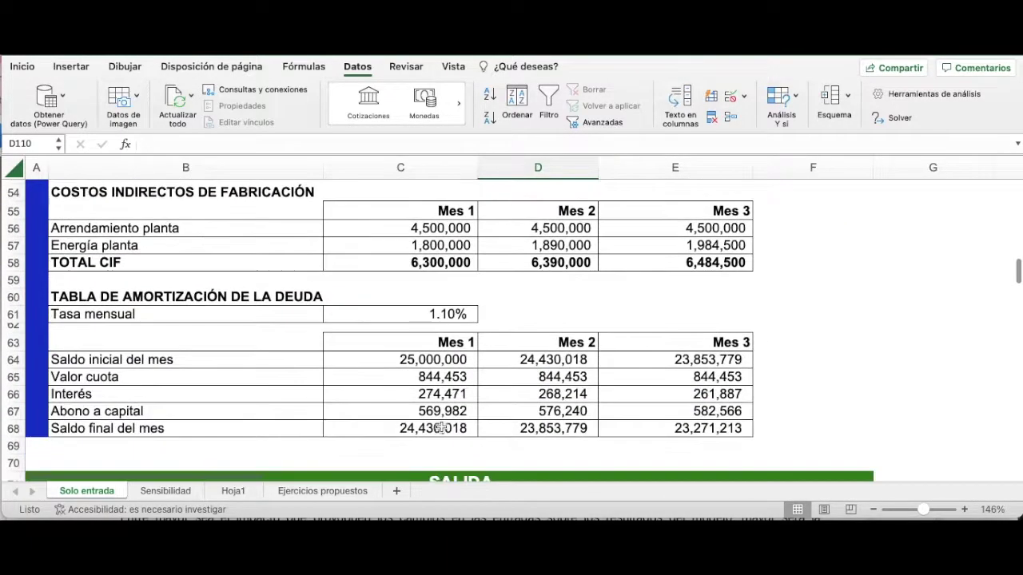
scroll(442, 427, "down", 10)
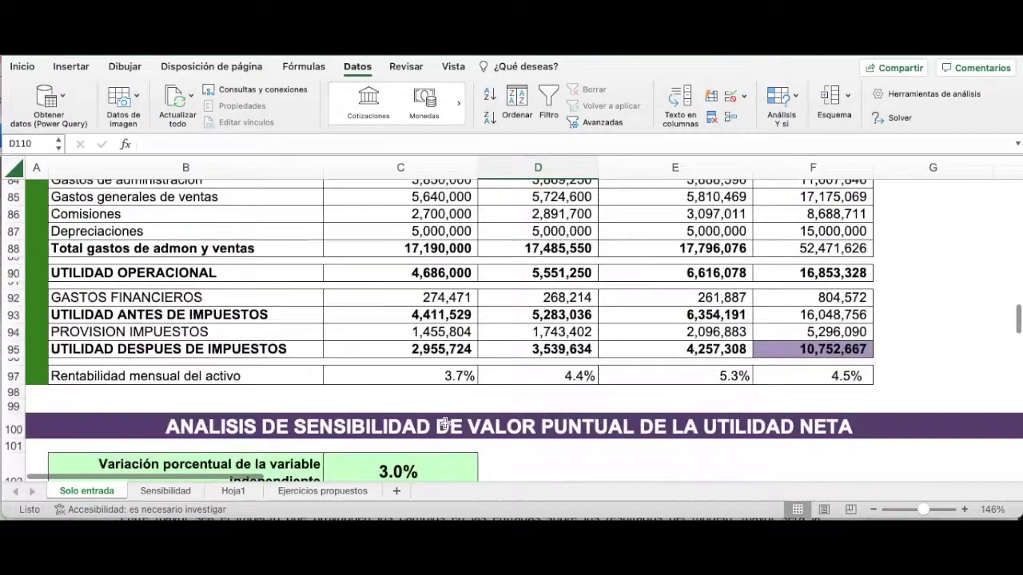
scroll(444, 424, "down", 6)
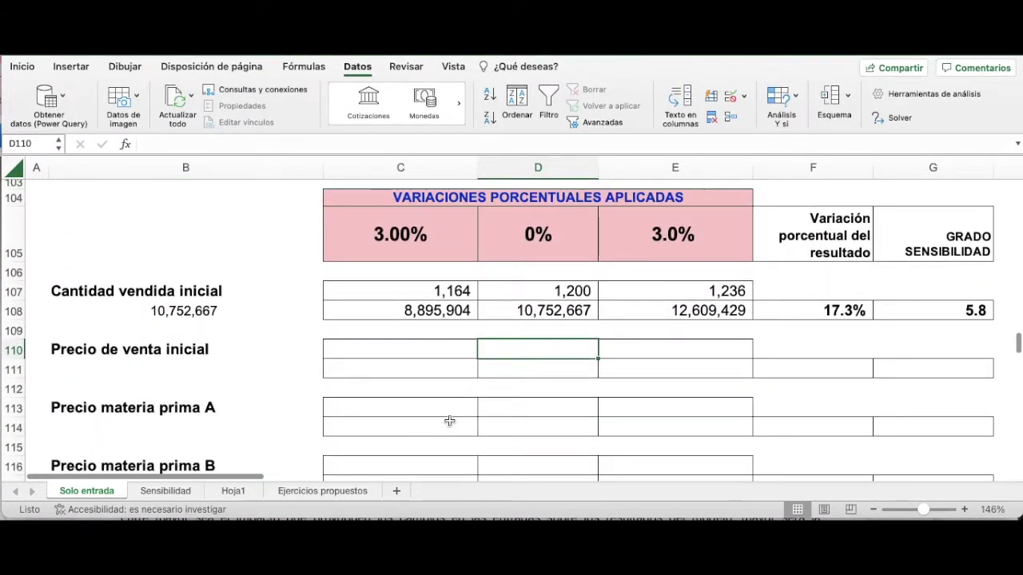
type("45,000")
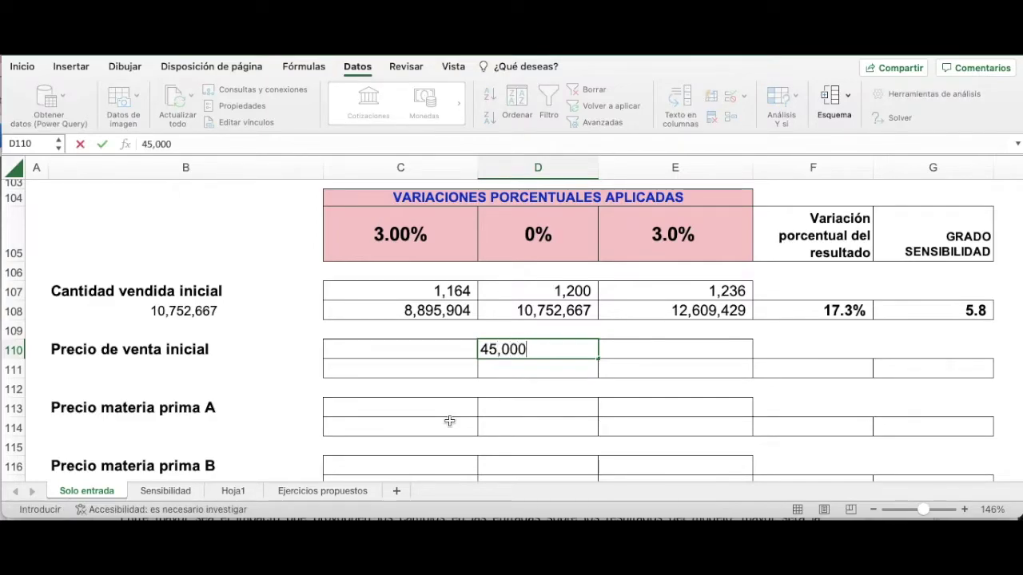
key("Tab")
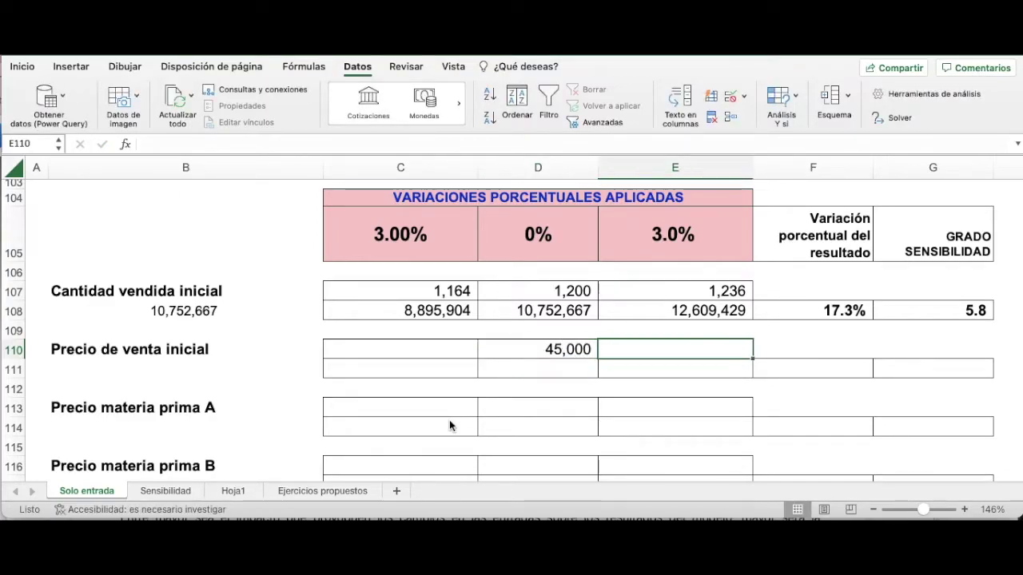
Calculate the increased initial sale price in E110 with the formula =D110*(1+C102).
type("=")
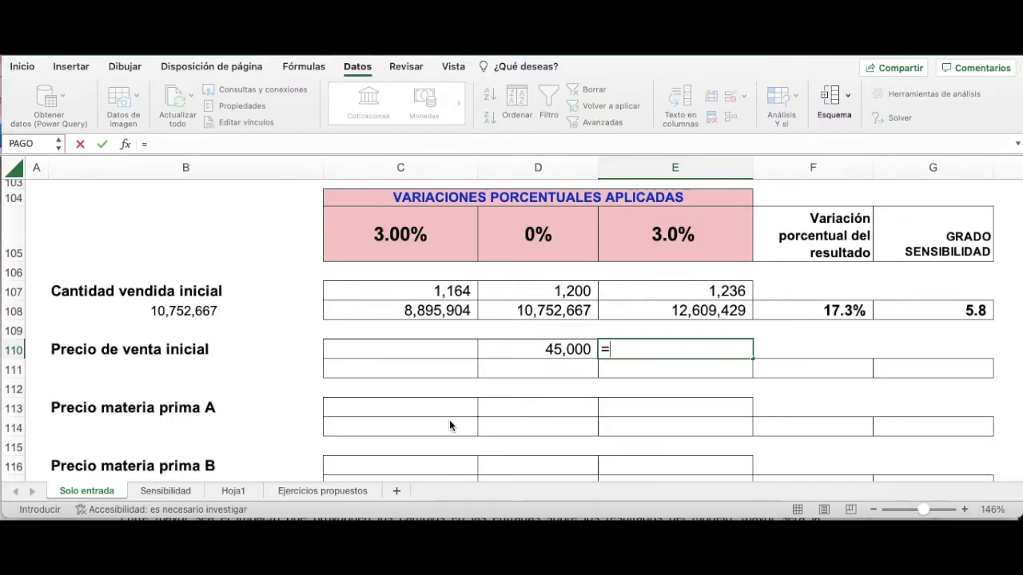
key("Left")
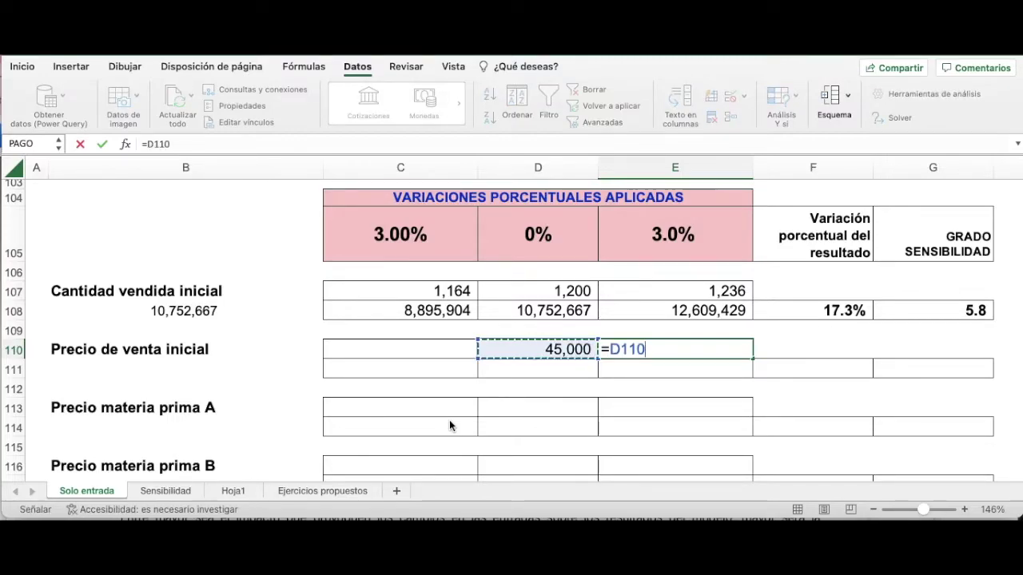
type("*(")
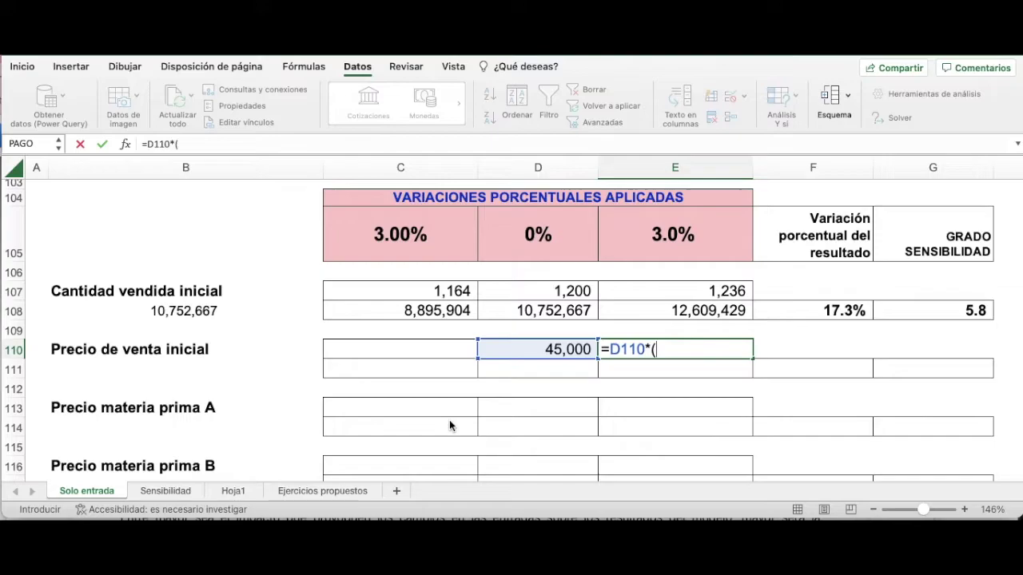
type("1+")
scroll(343, 444, "up", 2)
left_click(398, 195)
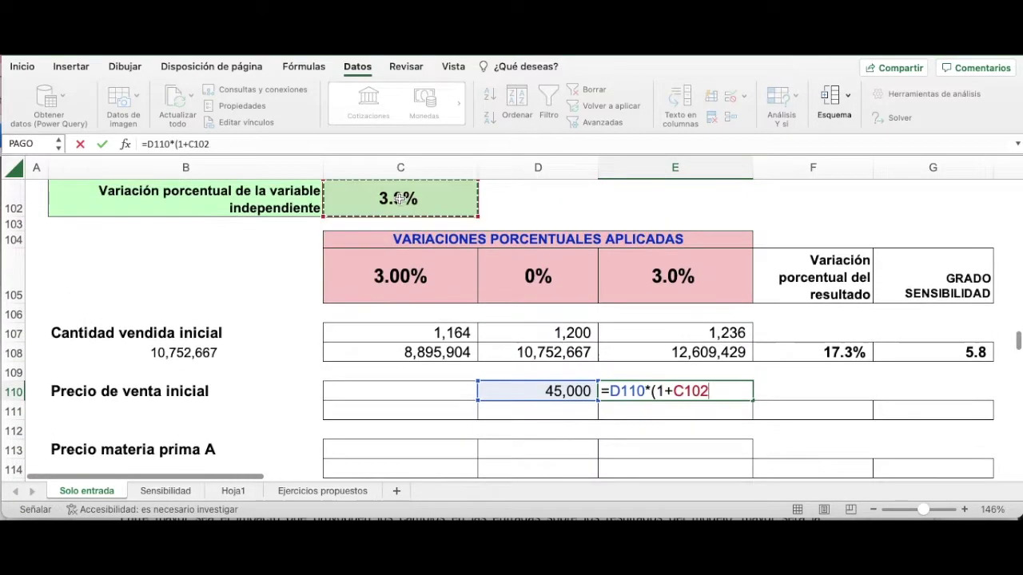
type(")")
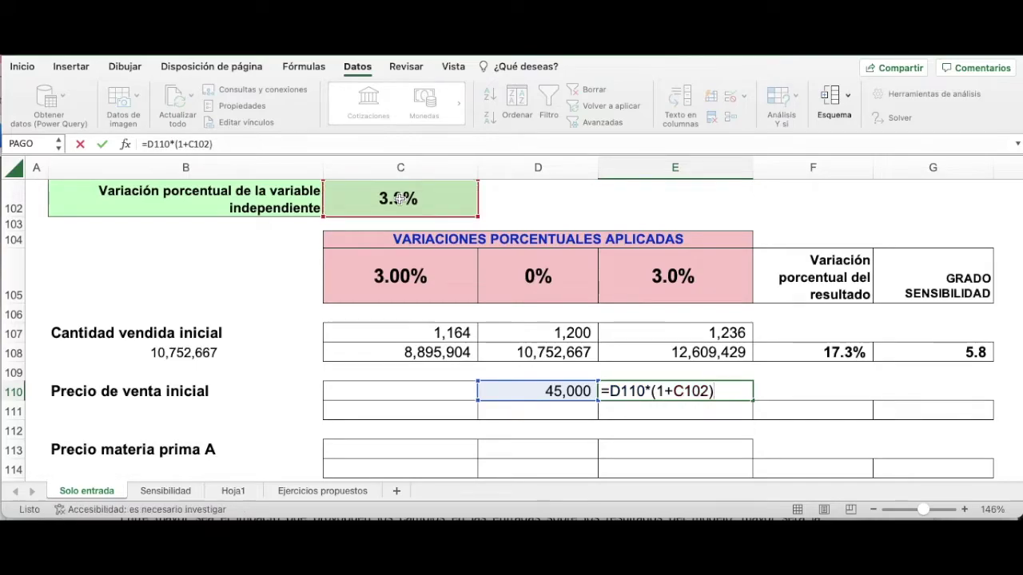
key("Return")
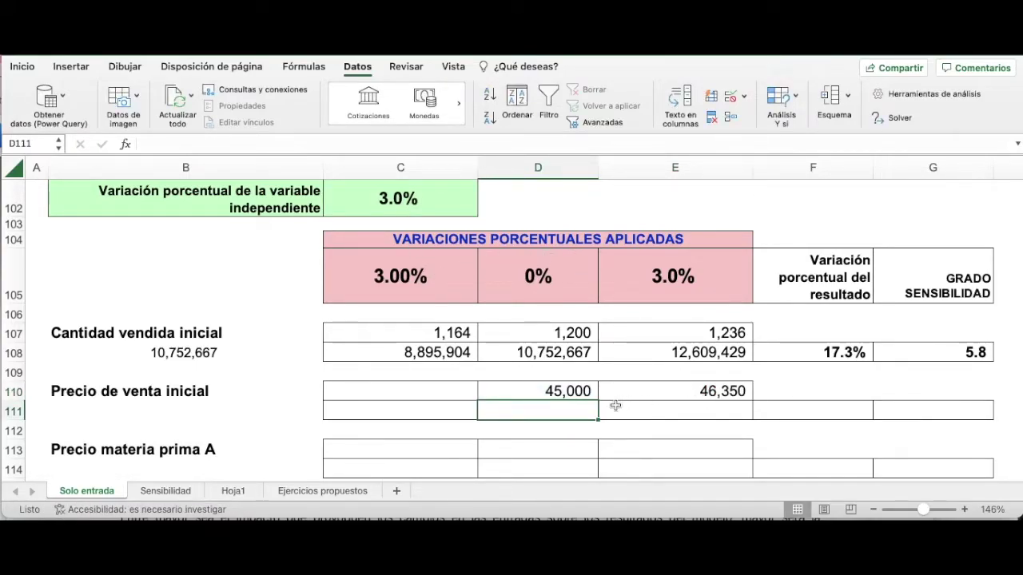
Calculate the reduced initial sale price in C110 with the formula =D110*(1-C102).
left_click(430, 392)
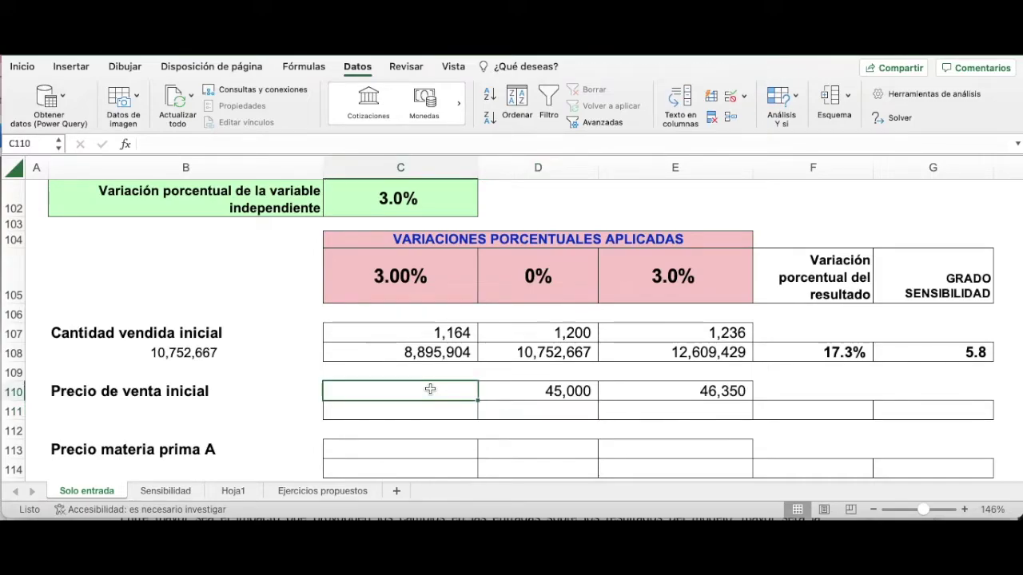
type("=")
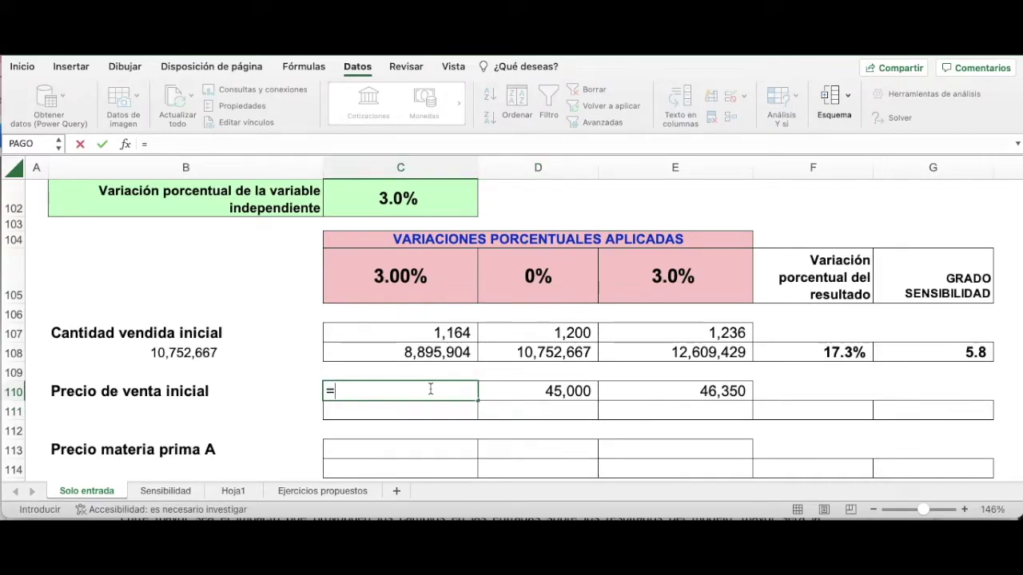
key("Right")
type("(1")
key("BackSpace")
key("BackSpace")
type("*1")
key("BackSpace")
type("(1-")
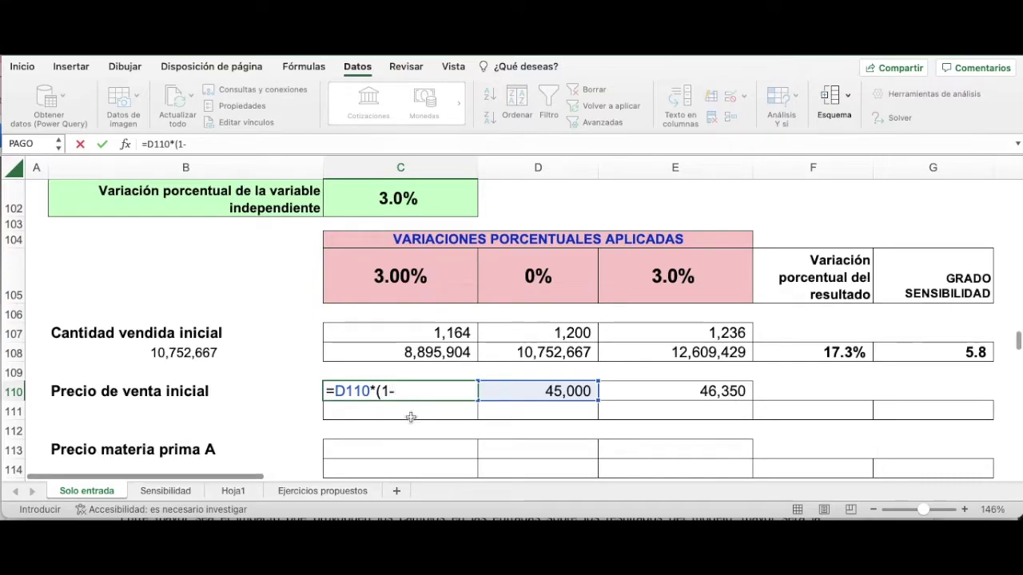
left_click(396, 197)
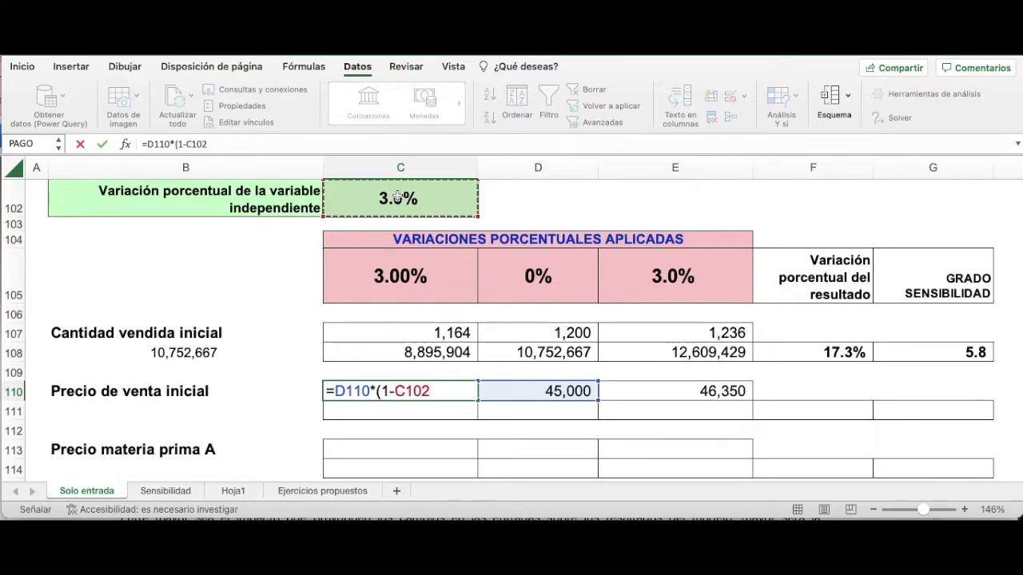
type(")")
key("Return")
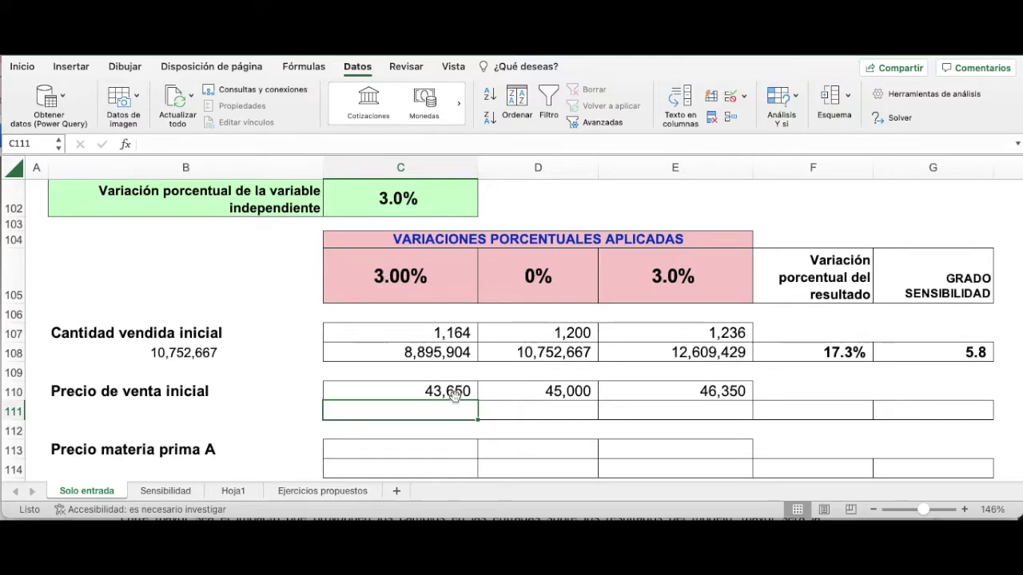
Link B111 below the initial sale price label to the total net profit with the formula =F95.
left_click(170, 405)
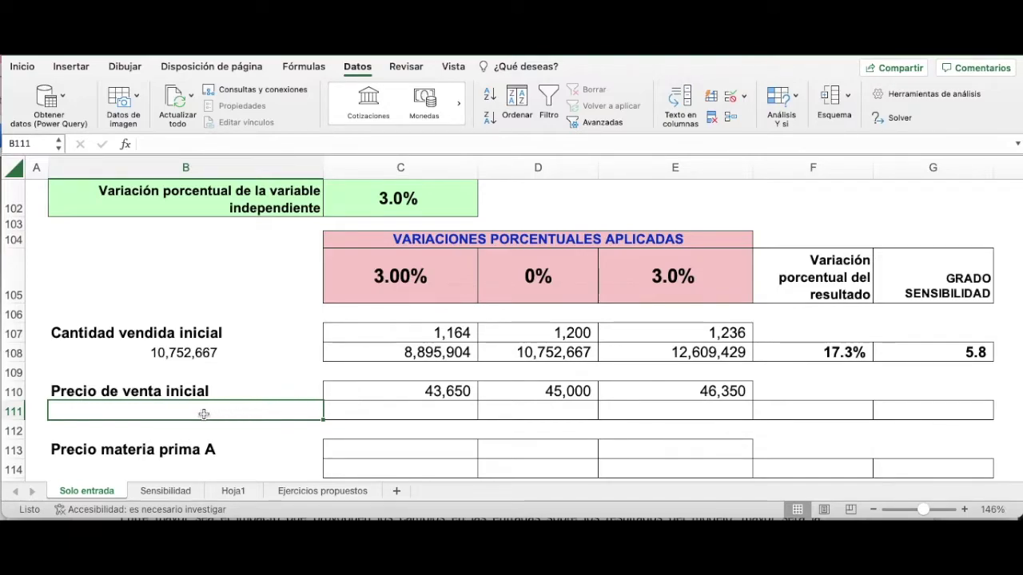
type("=")
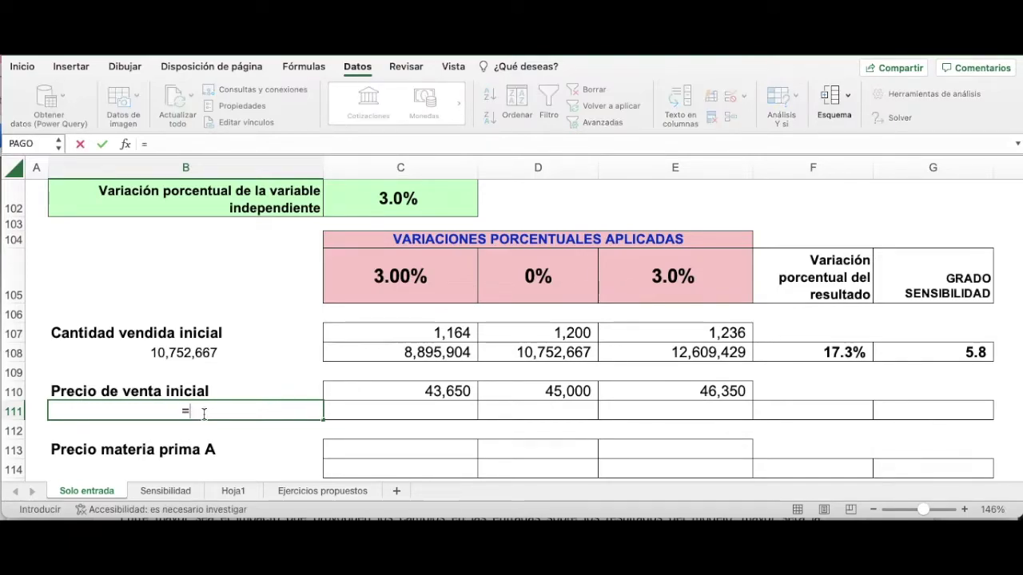
scroll(612, 388, "up", 5)
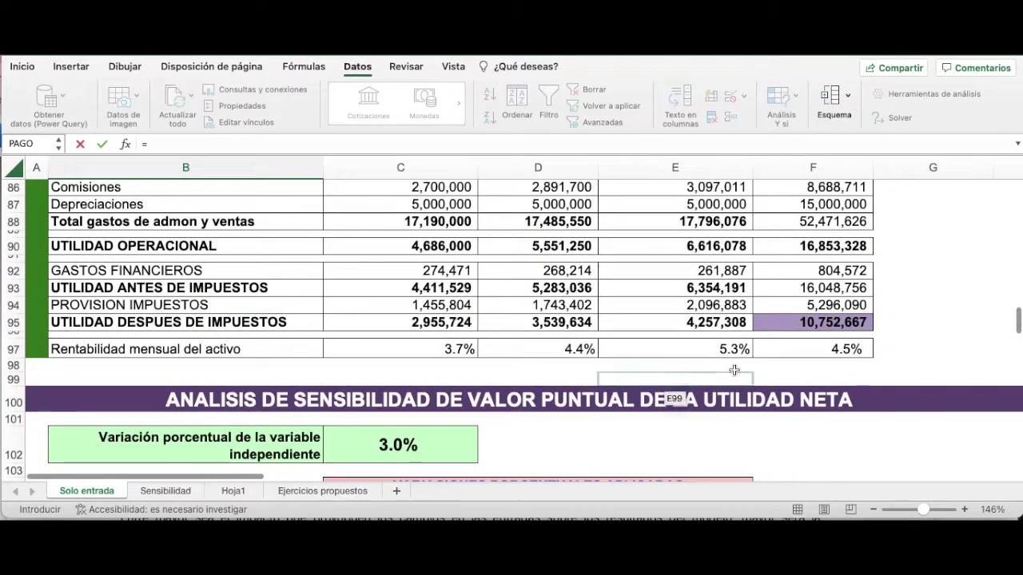
left_click(806, 328)
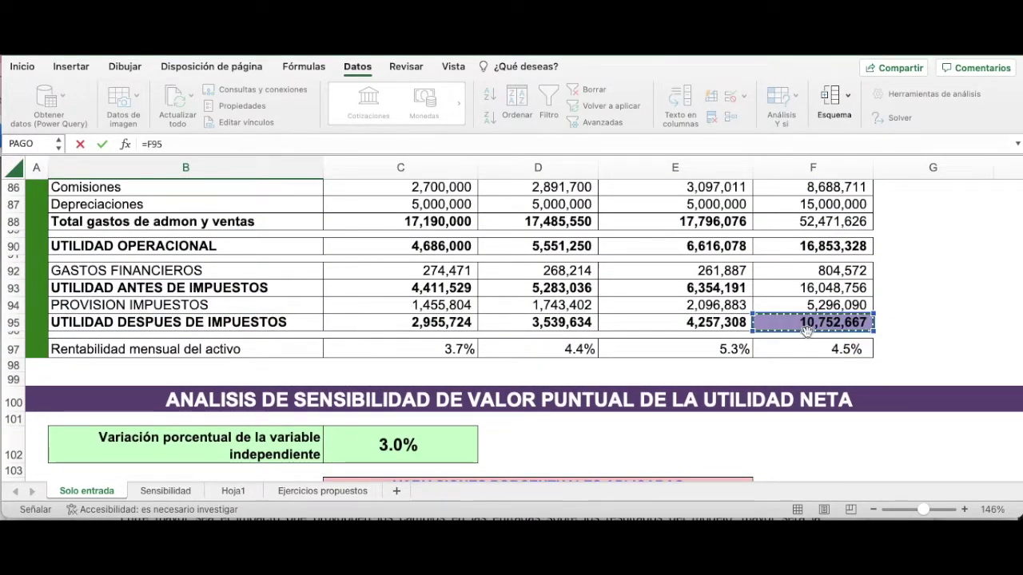
key("Return")
scroll(807, 333, "down", 3)
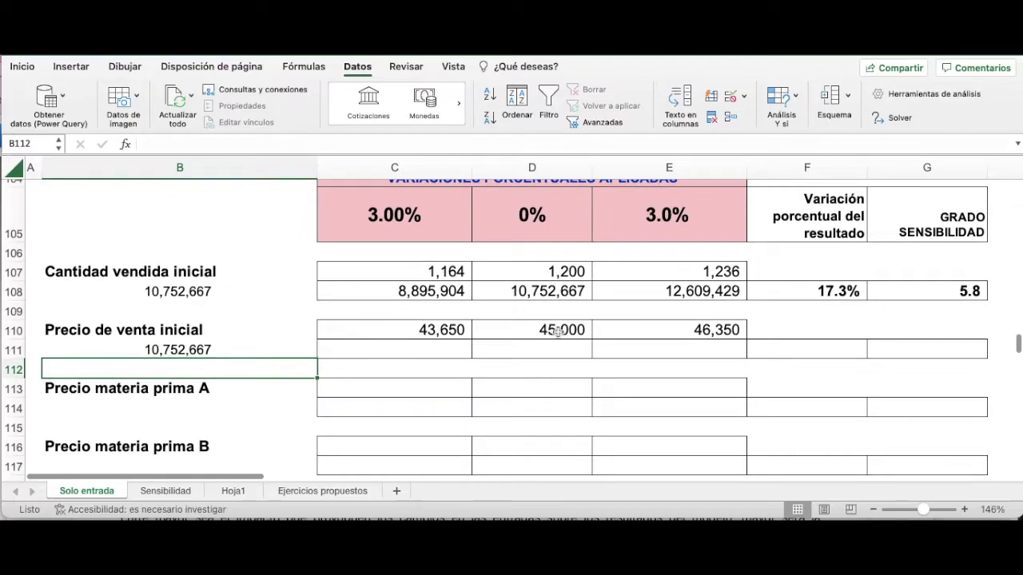
left_click(453, 330)
key("shift+Right")
key("shift+Right")
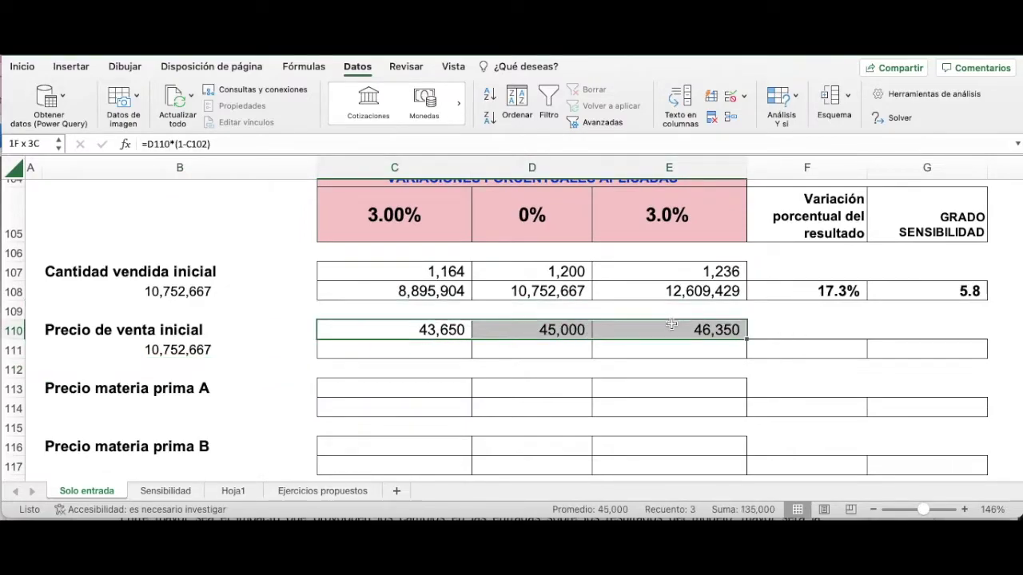
left_click(192, 362)
left_click(197, 351)
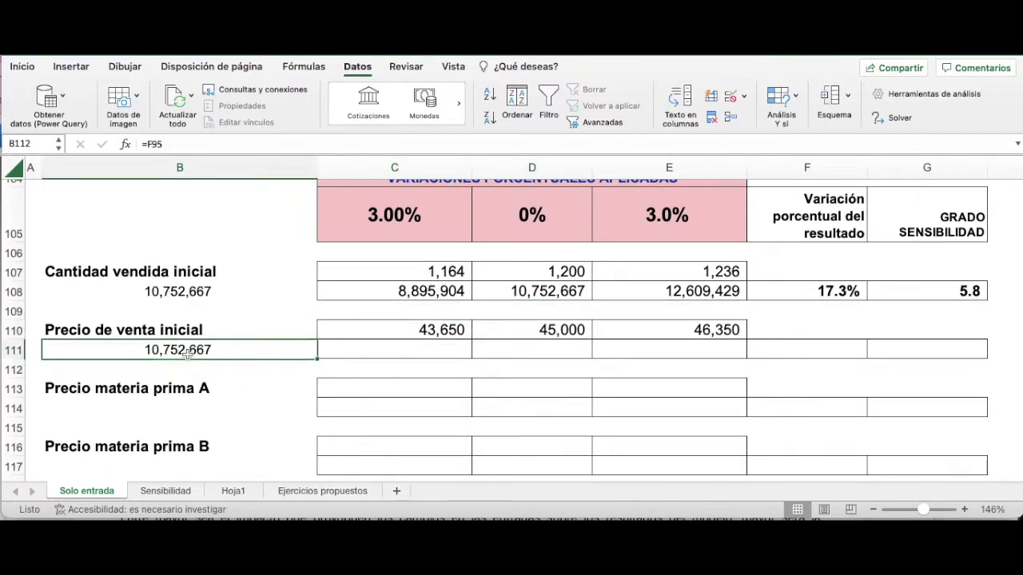
Create a data table over B110:E111 for the initial sale price, using the Month 1 price cell C36 as the row input cell.
left_click_drag(201, 331, 694, 342)
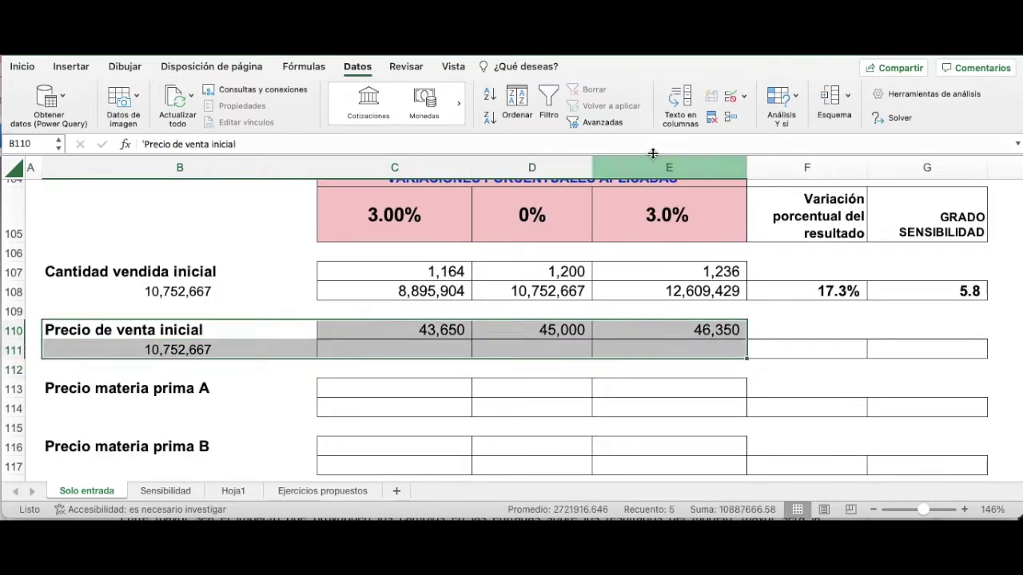
left_click(787, 113)
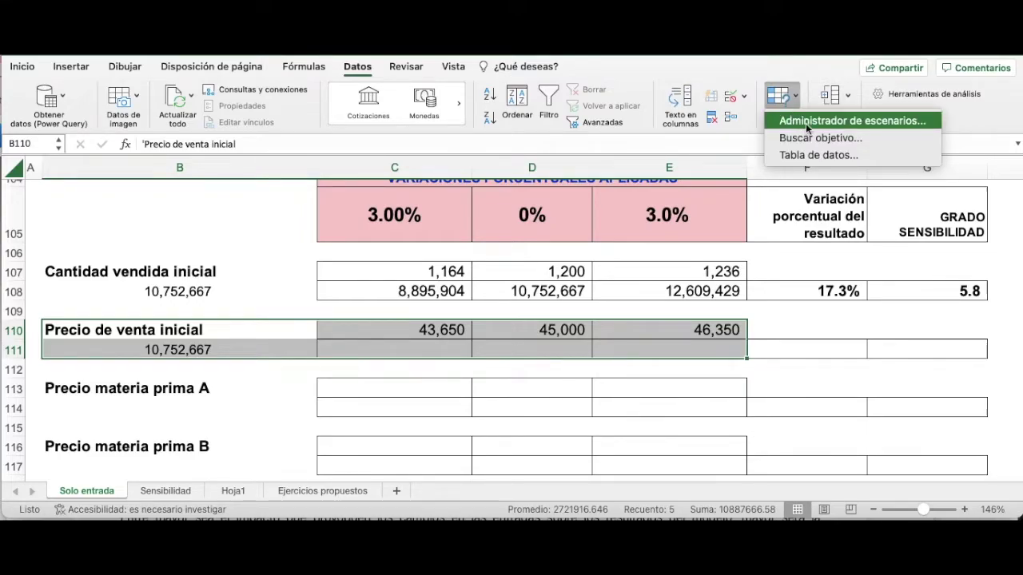
left_click(818, 155)
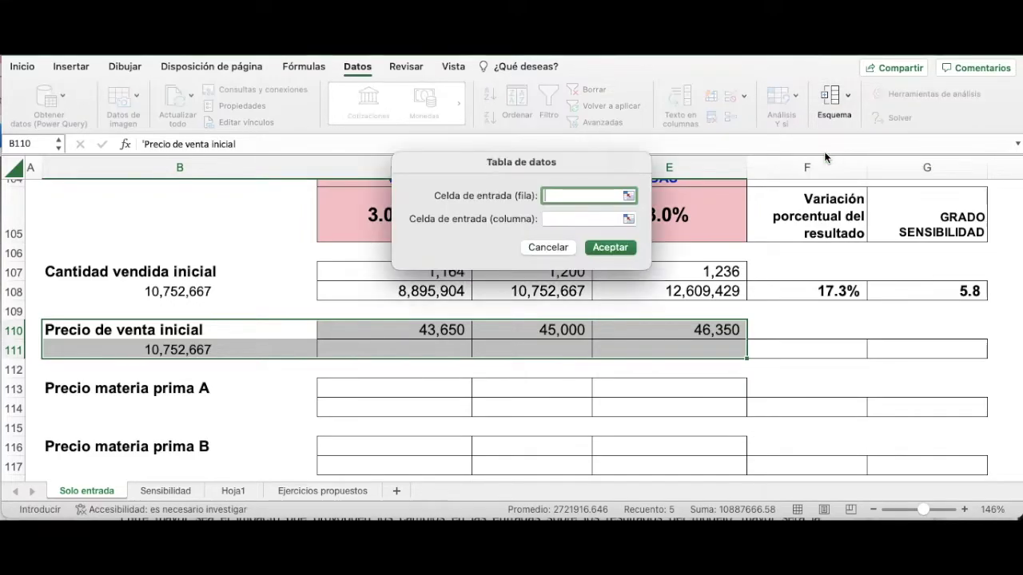
left_click(628, 196)
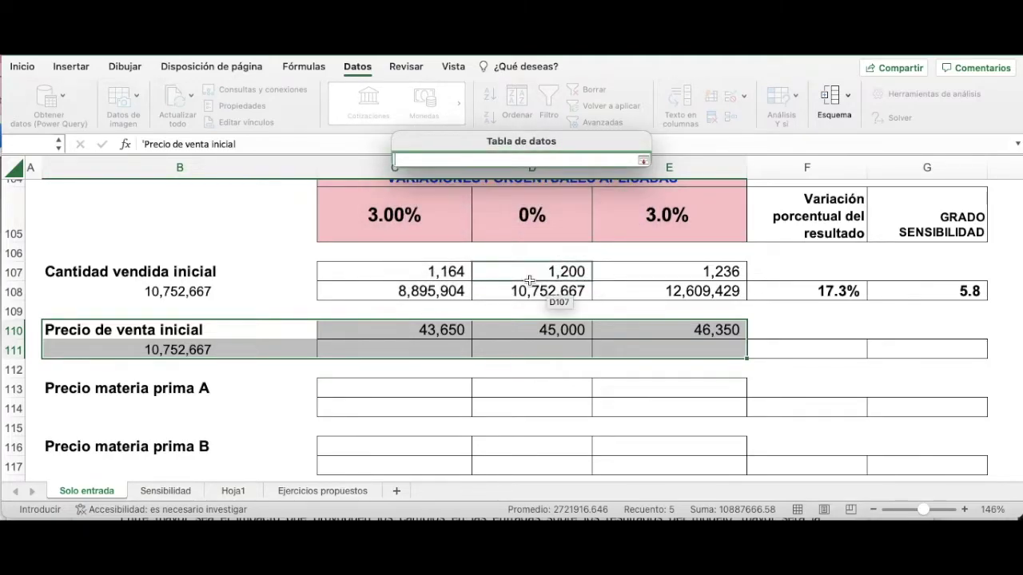
scroll(529, 279, "up", 15)
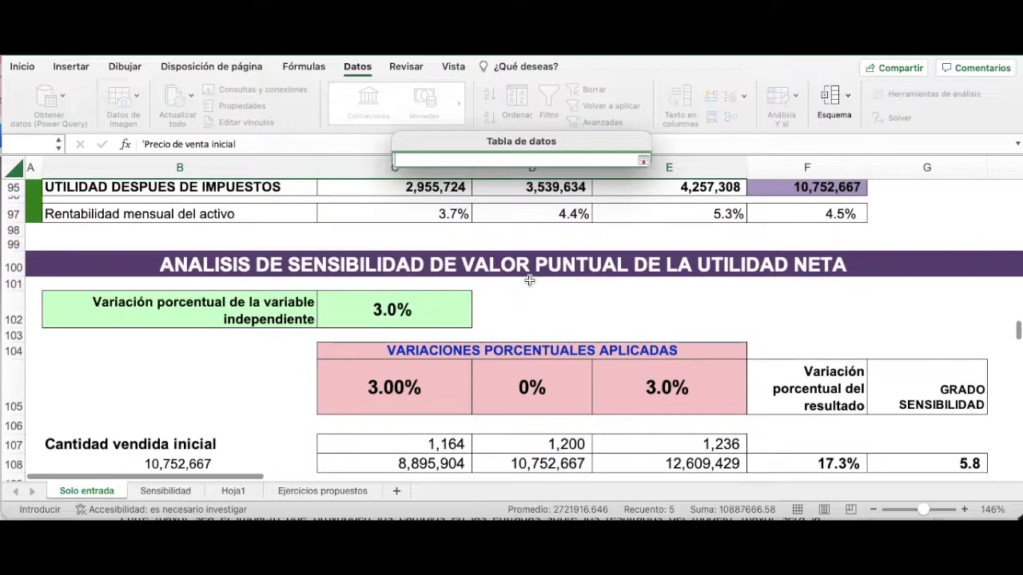
scroll(530, 279, "up", 4)
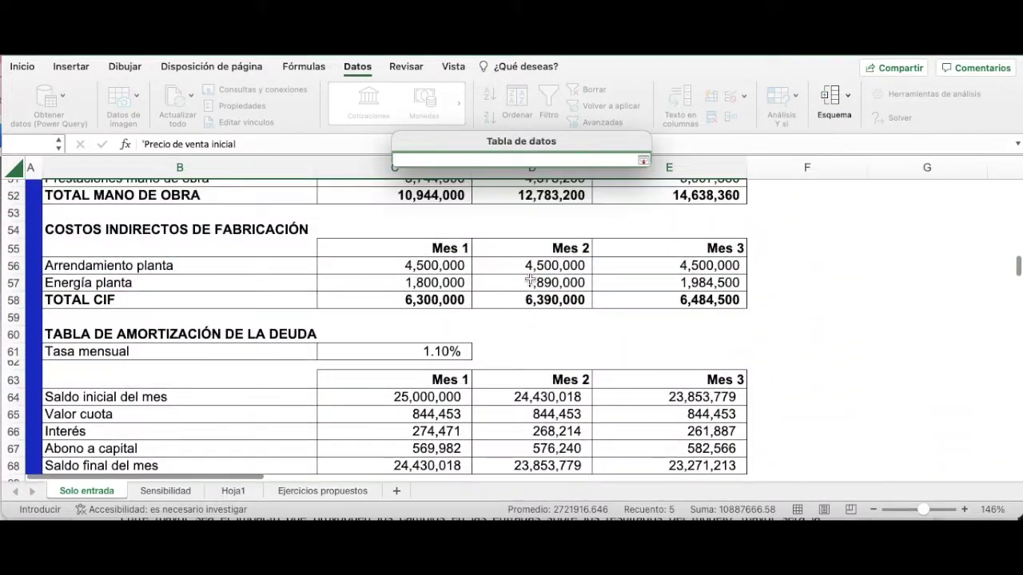
scroll(530, 275, "up", 5)
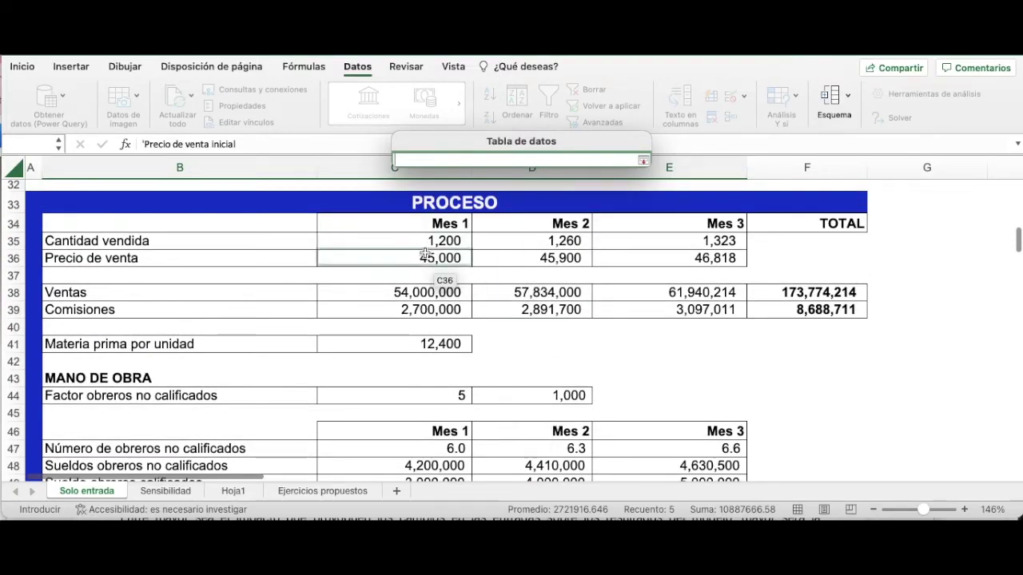
left_click(452, 257)
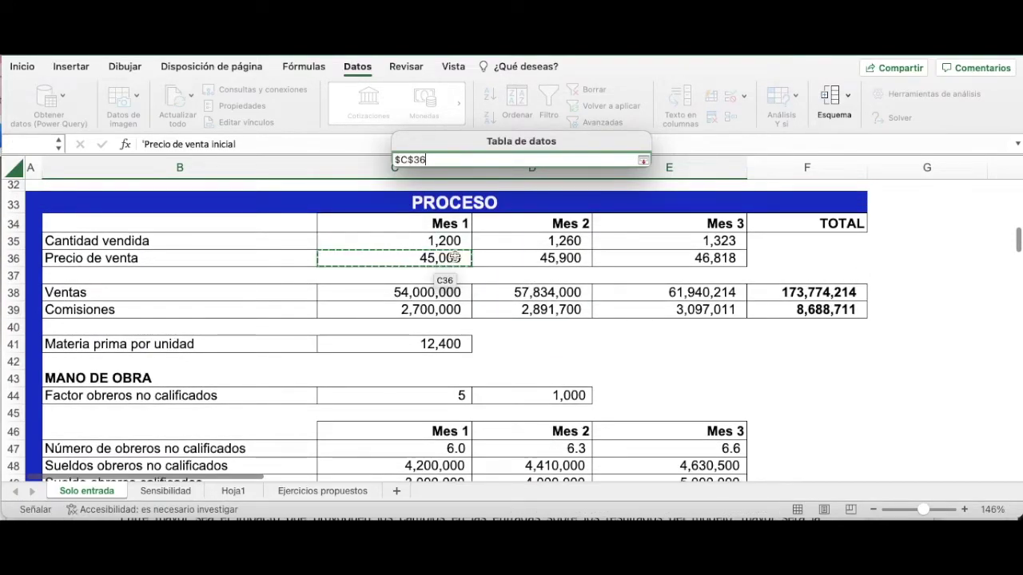
left_click(643, 160)
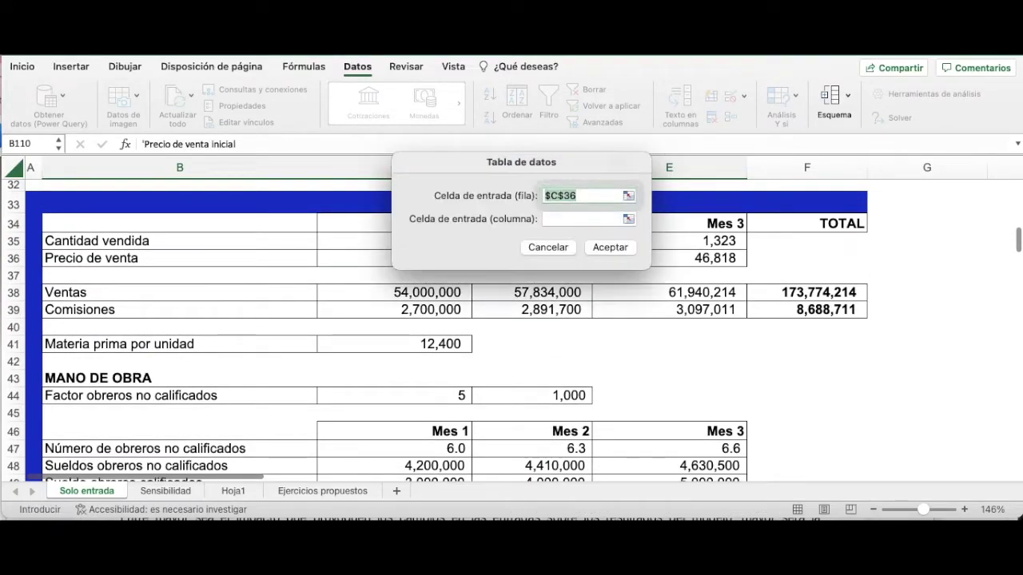
left_click(612, 247)
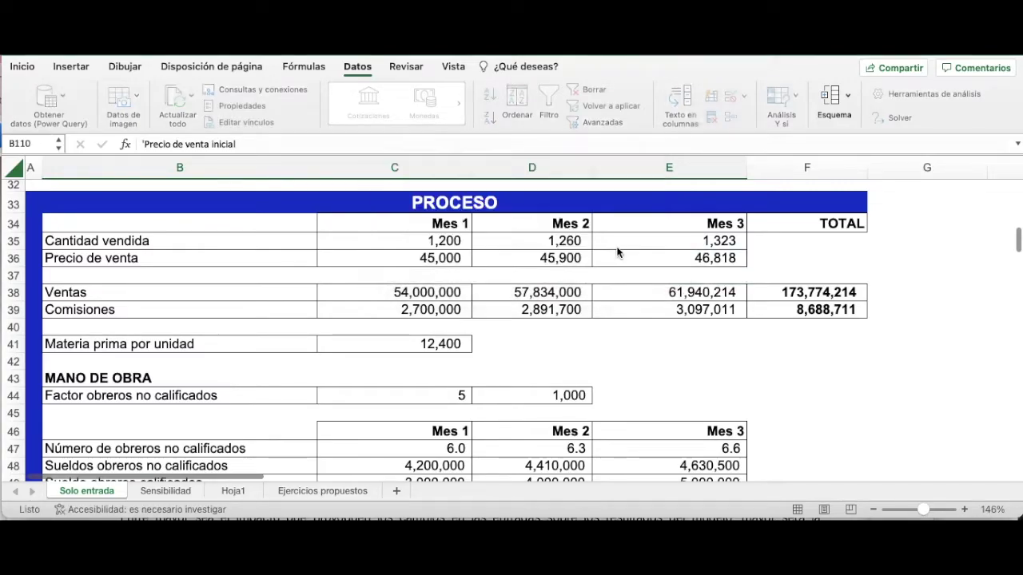
scroll(621, 327, "down", 10)
scroll(622, 328, "down", 20)
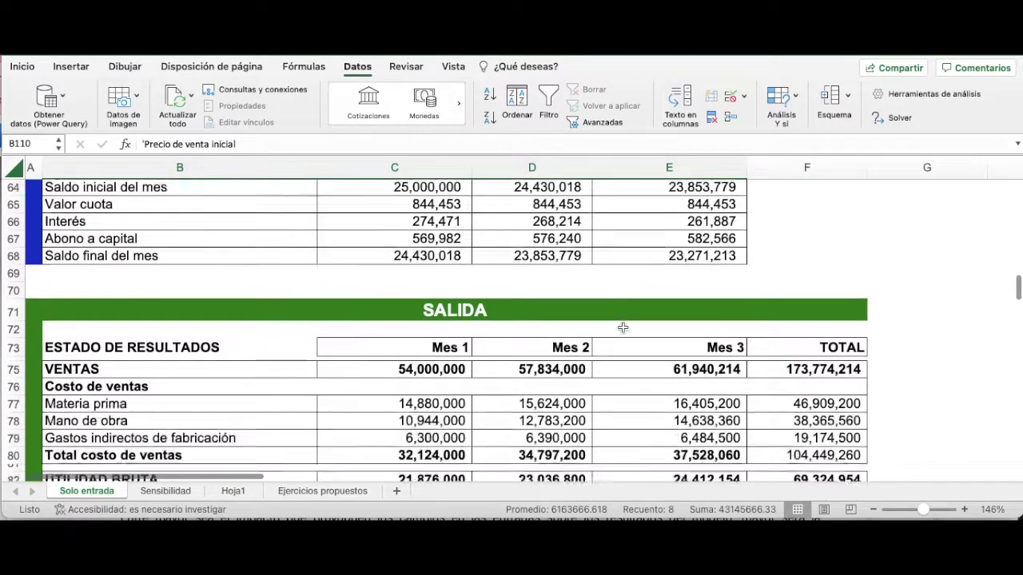
scroll(622, 327, "down", 2)
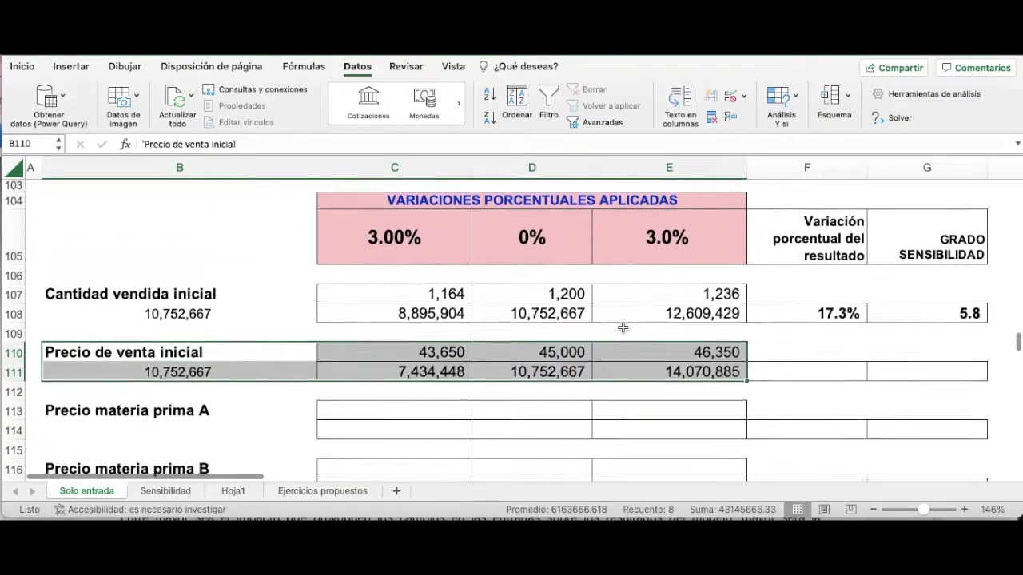
left_click(537, 337)
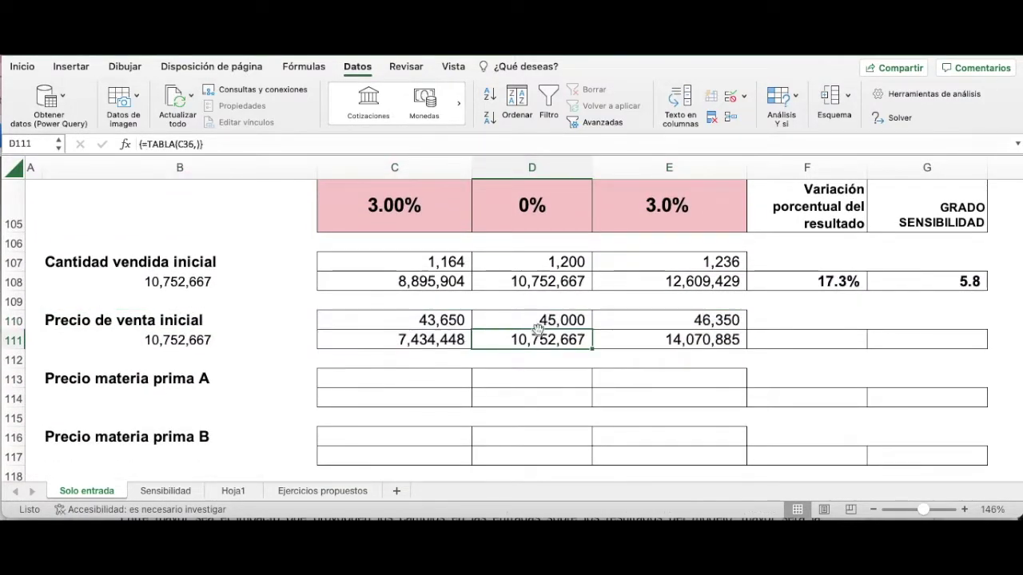
left_click(638, 336)
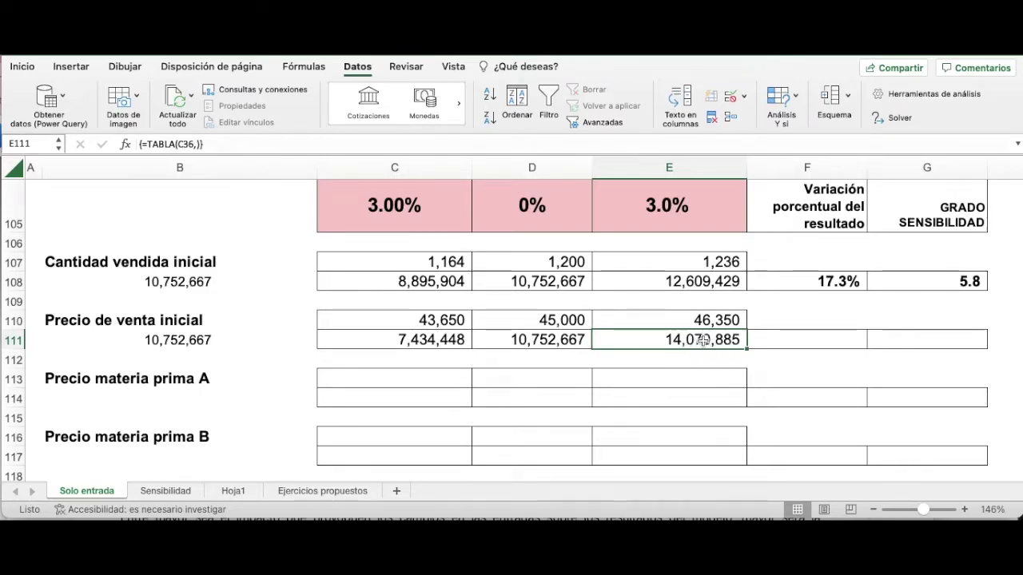
left_click(537, 345)
left_click(425, 341)
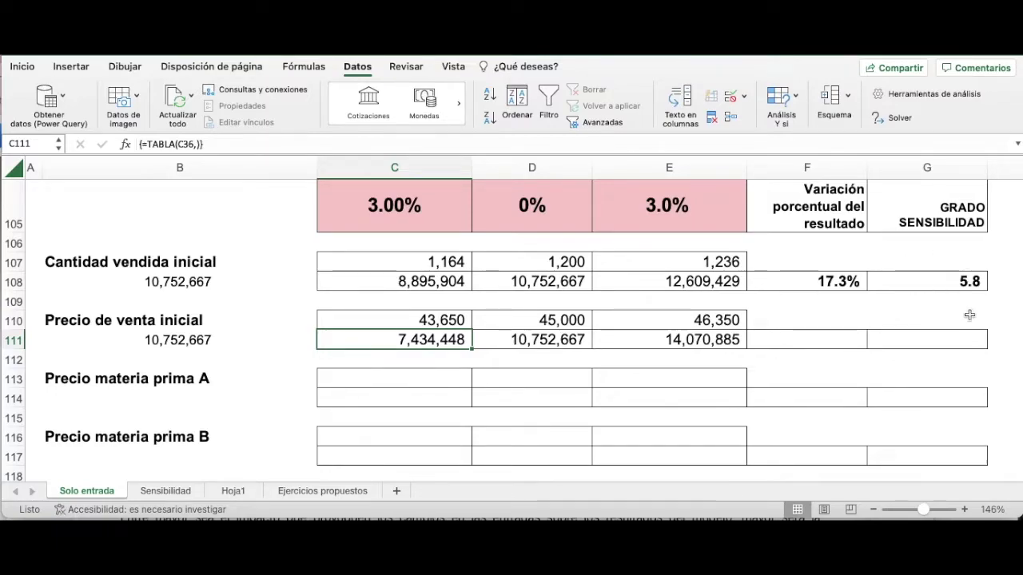
Calculate the percentage variation of the result for the initial sale price in F111 with the formula =E111/D111-1.
left_click(813, 340)
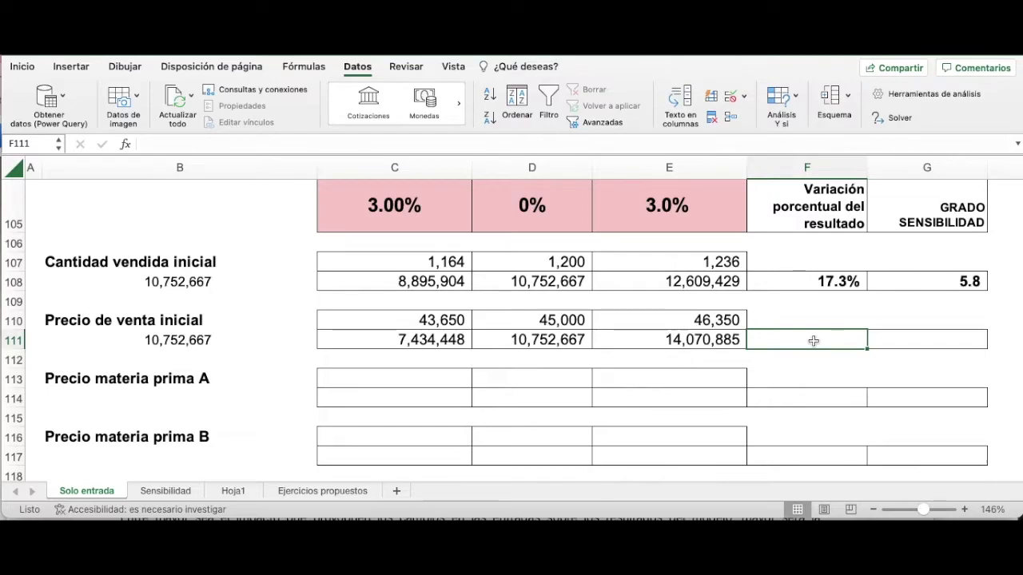
type("=")
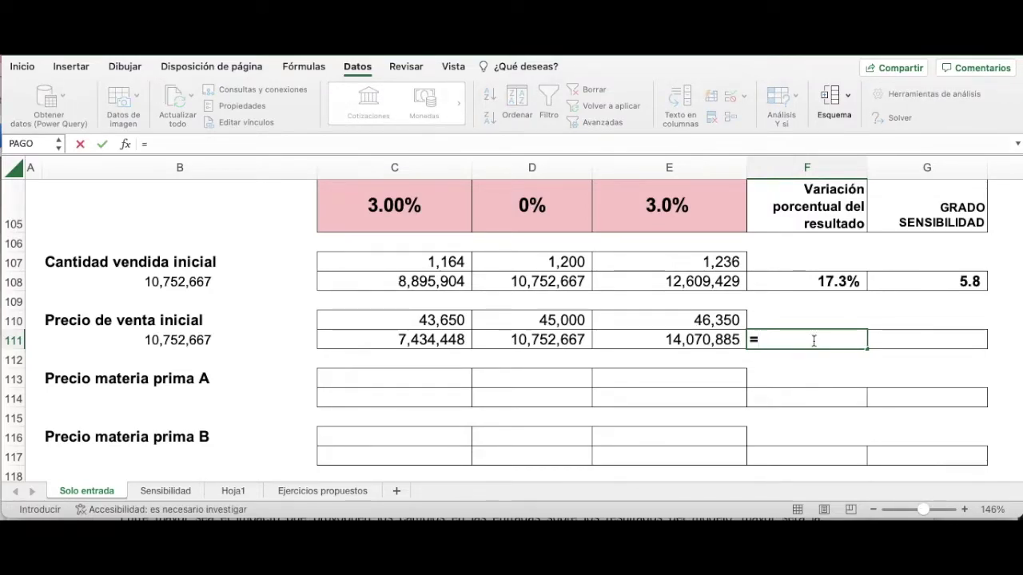
key("Left")
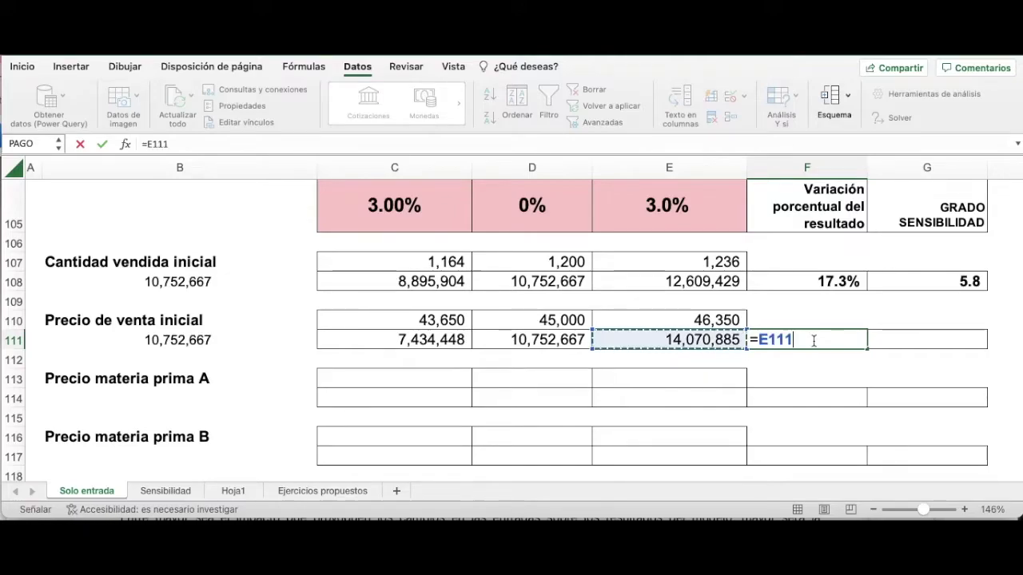
type("/")
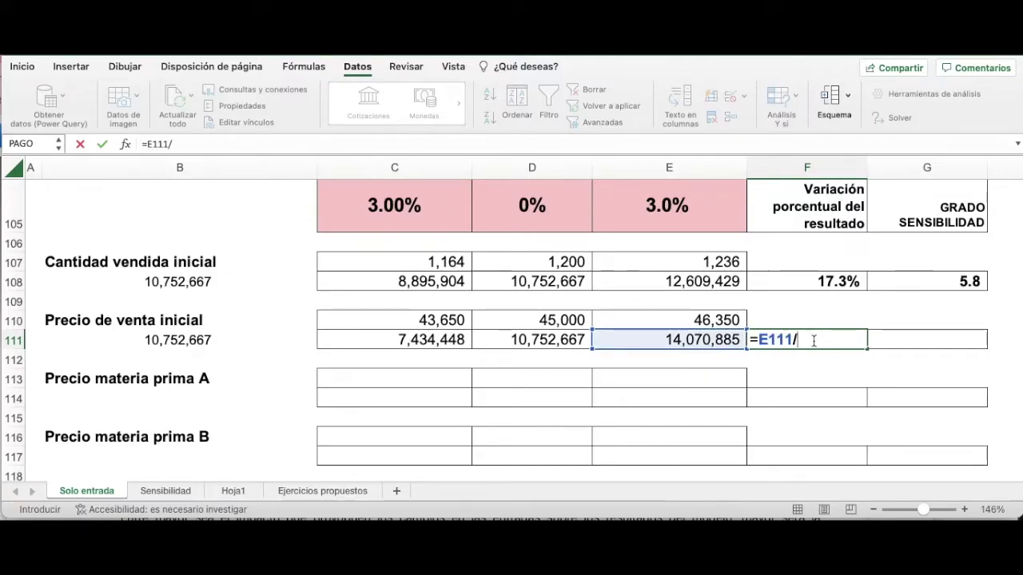
key("Left")
key("Left")
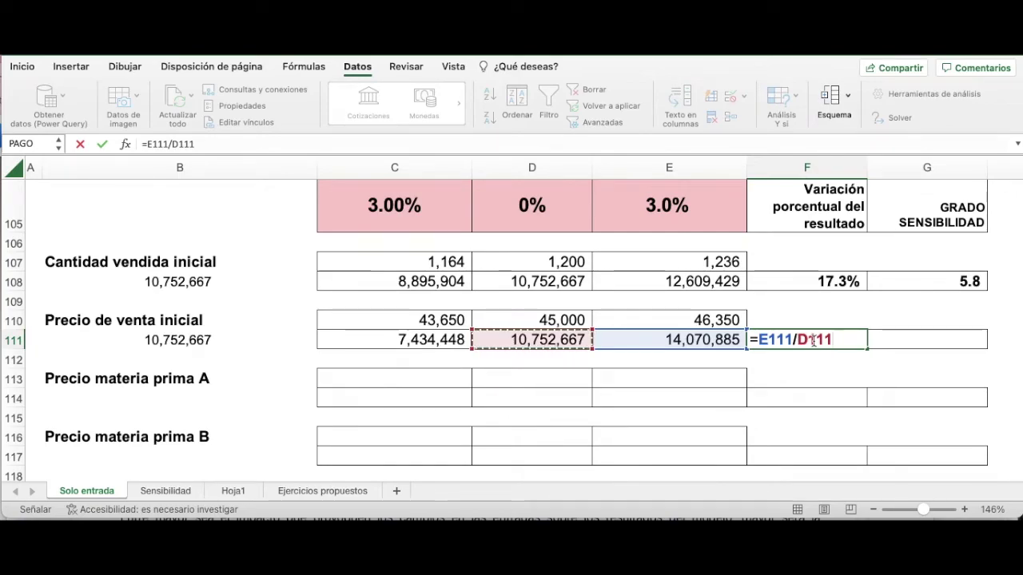
type("-")
key("Return")
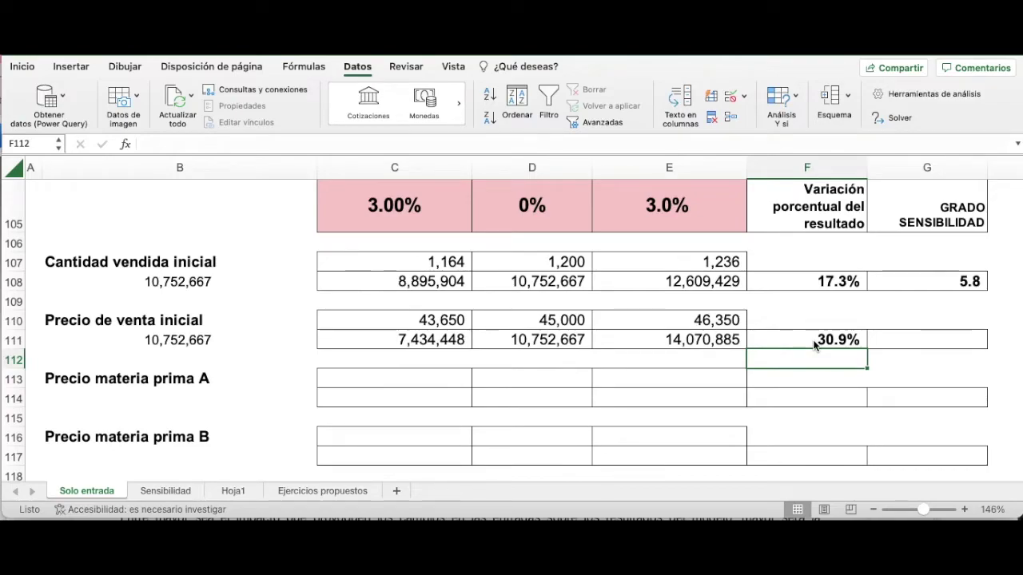
left_click(557, 342)
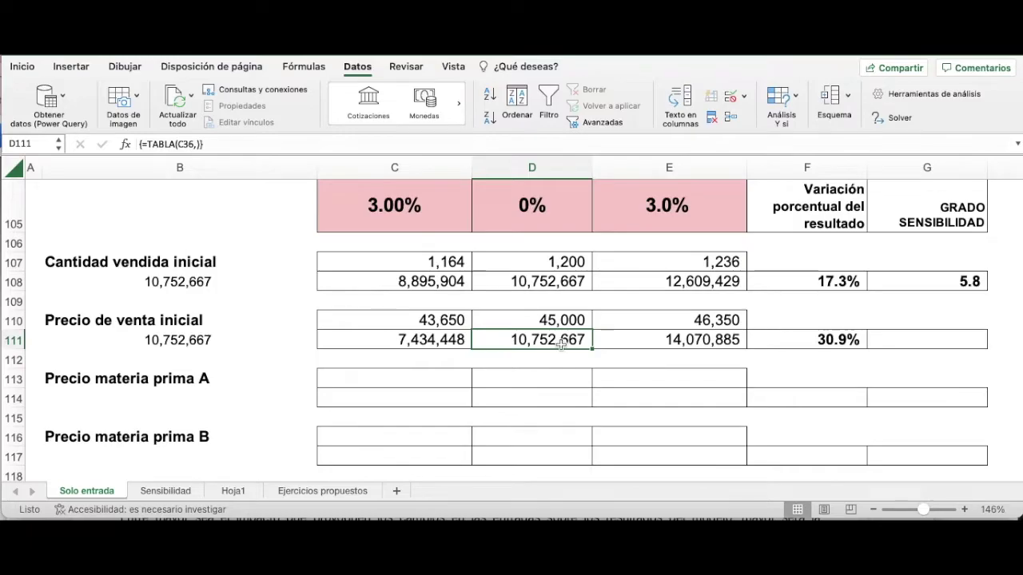
left_click(683, 343)
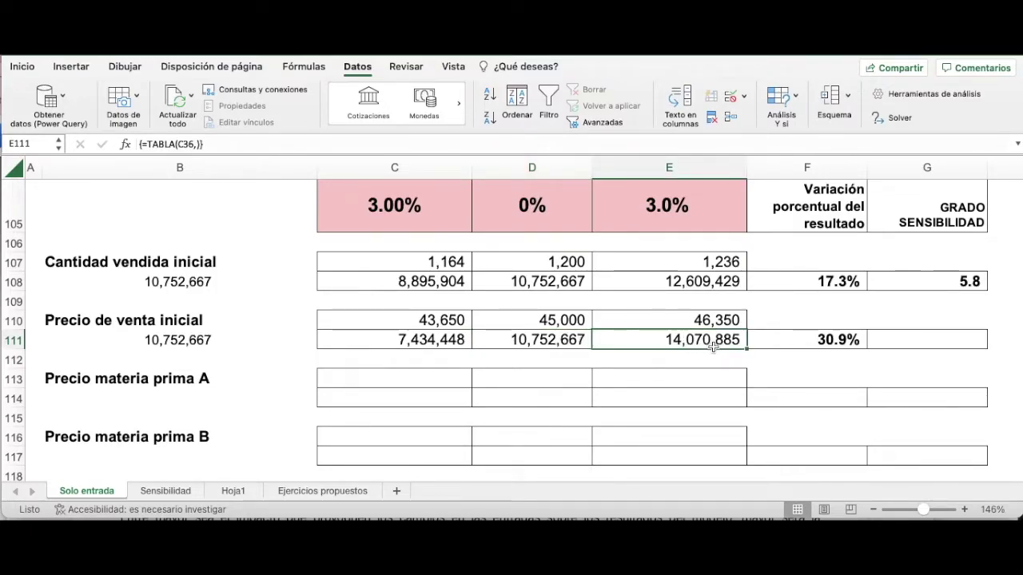
left_click(813, 342)
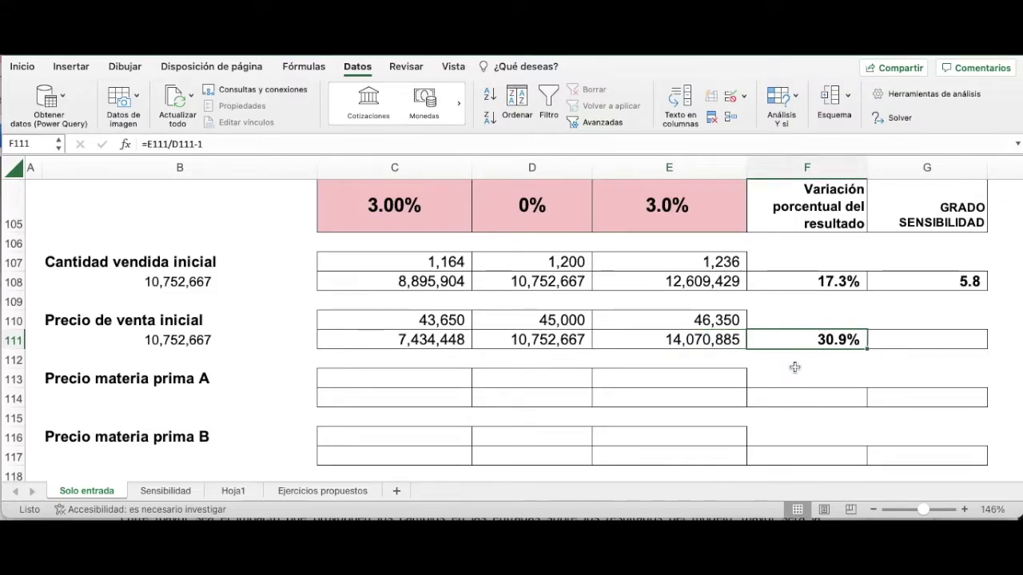
Calculate the sensitivity degree for the initial sale price in G111 with the formula =F111/C102.
left_click(918, 340)
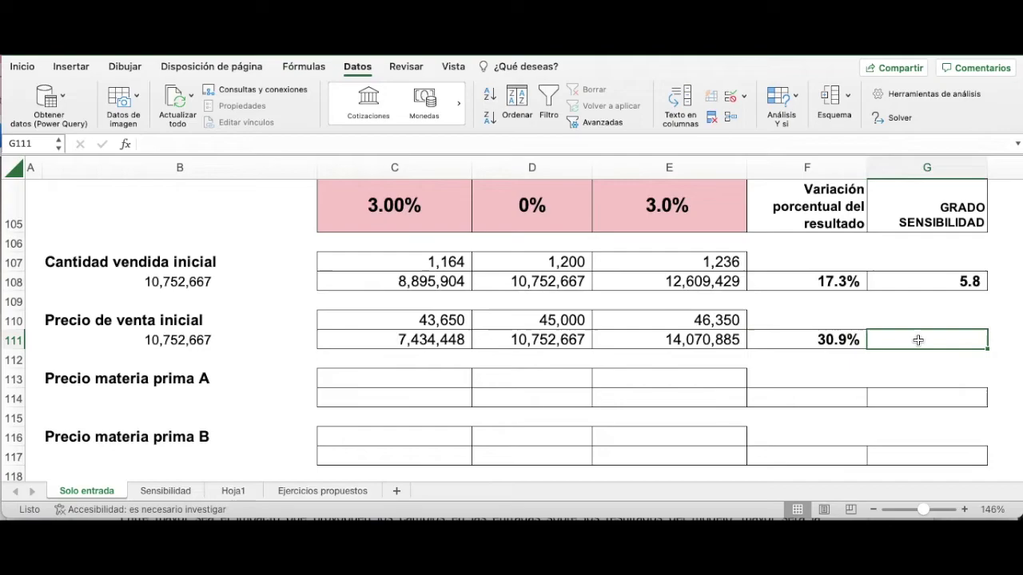
type("=")
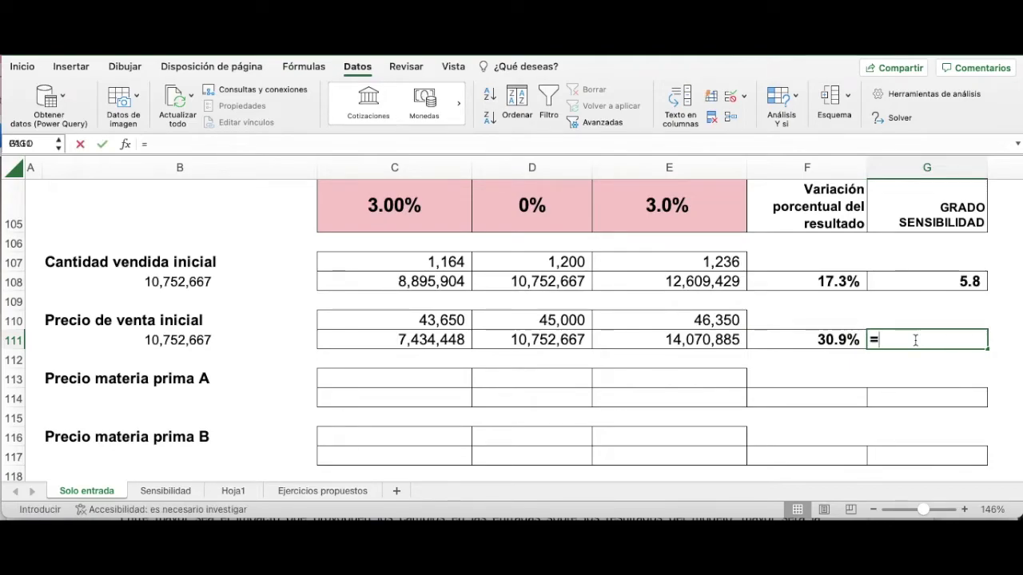
scroll(879, 343, "up", 1)
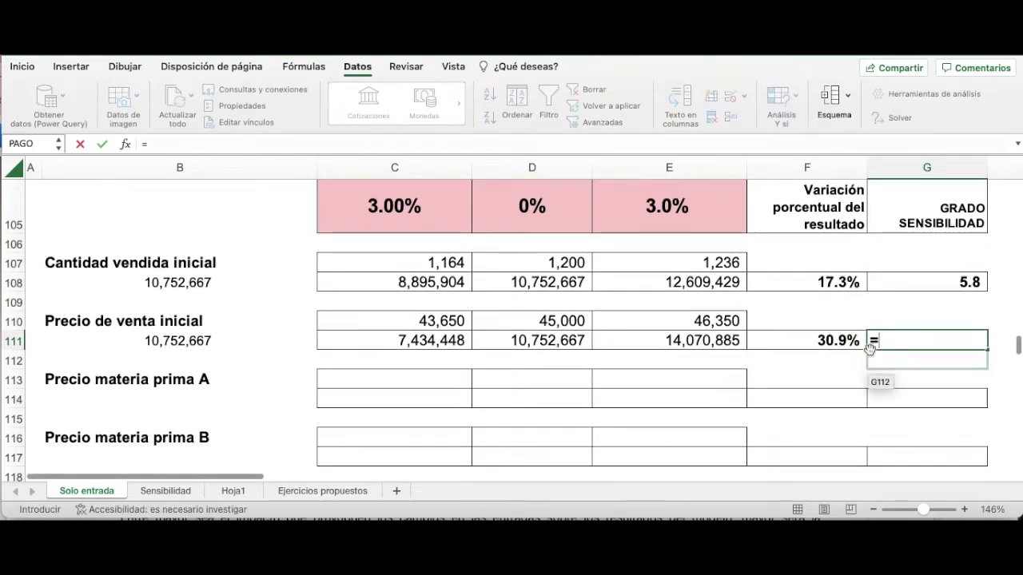
left_click(823, 345)
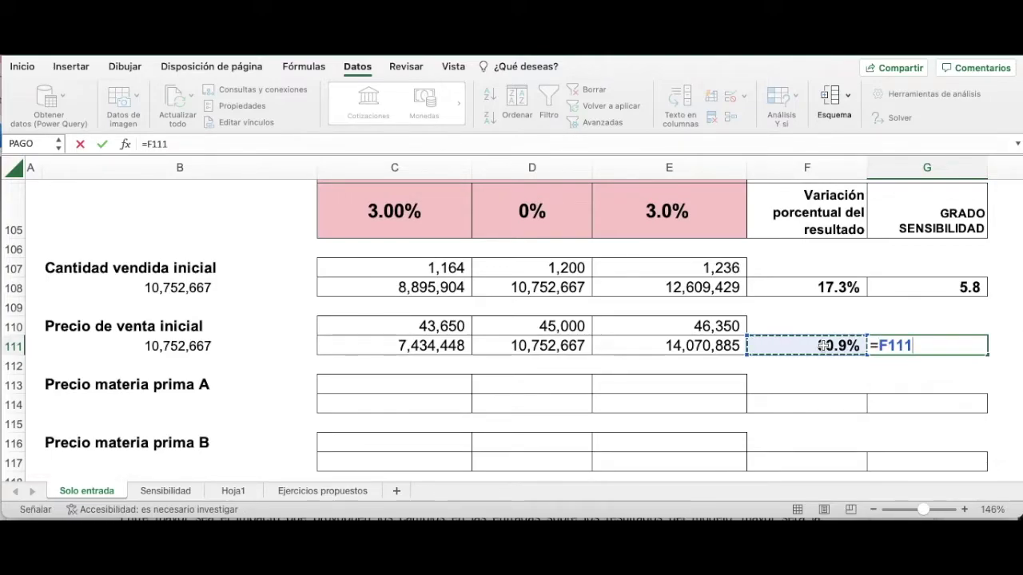
type("/")
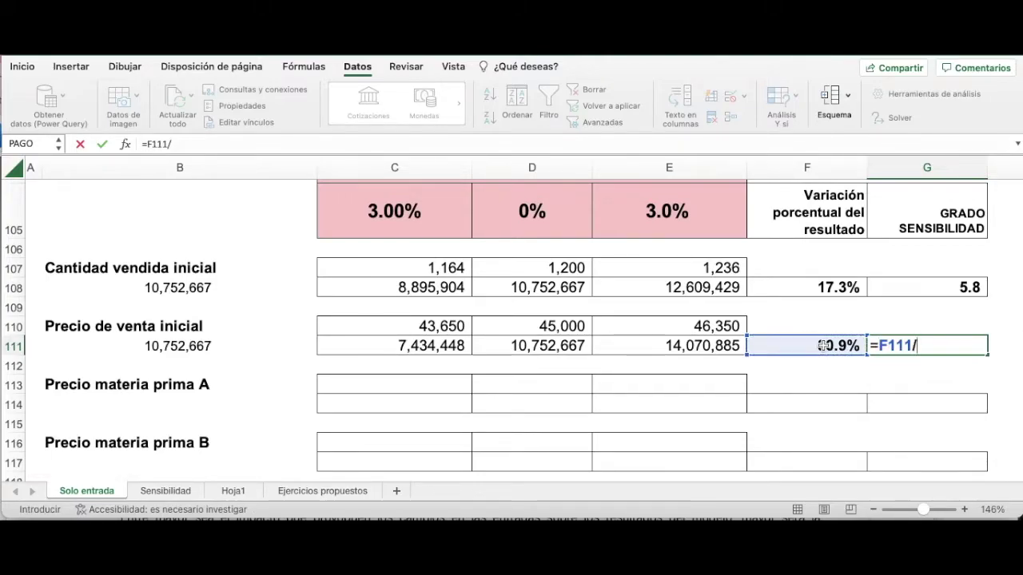
scroll(708, 294, "up", 4)
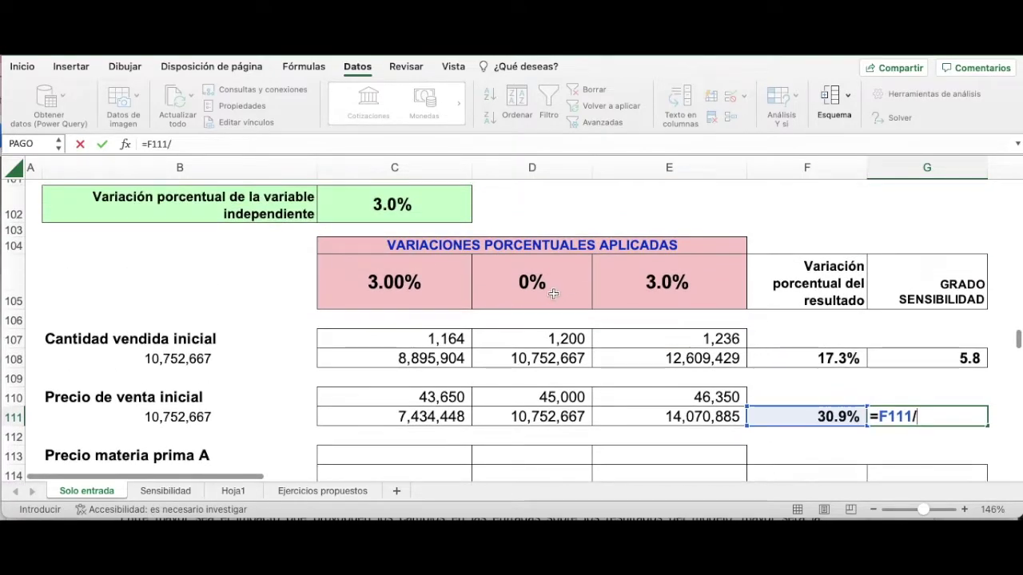
left_click(401, 205)
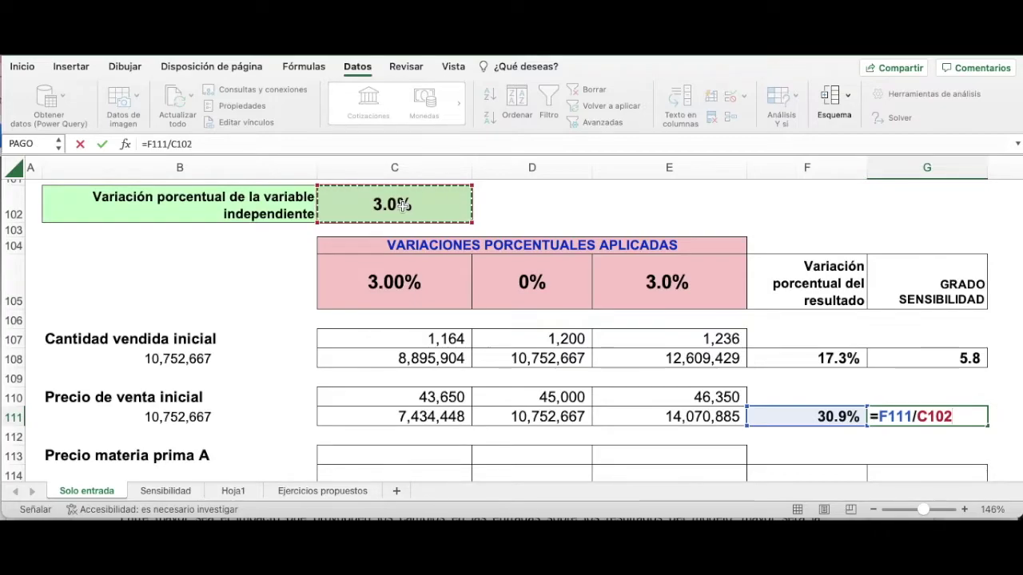
key("Return")
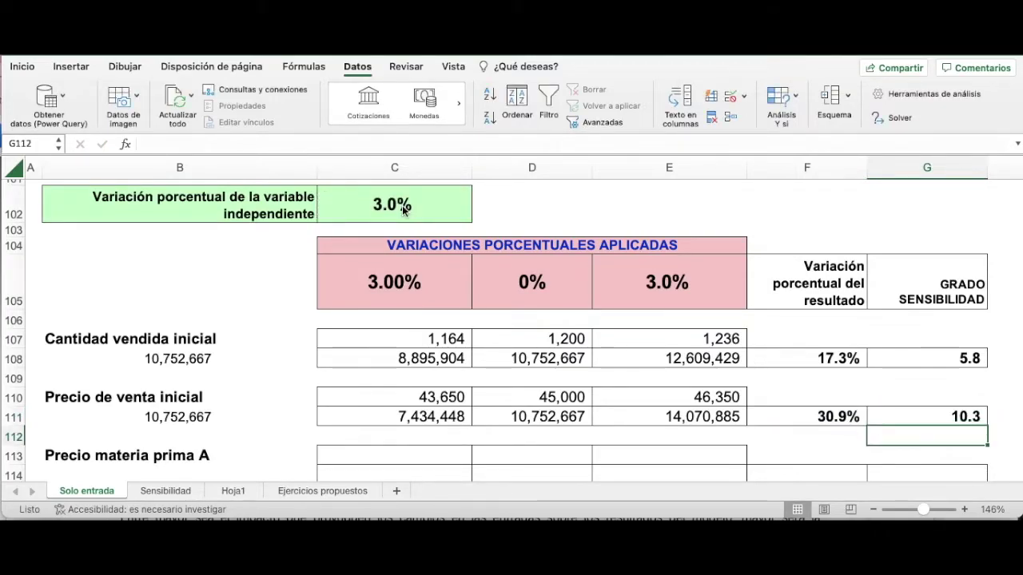
scroll(390, 204, "down", 3)
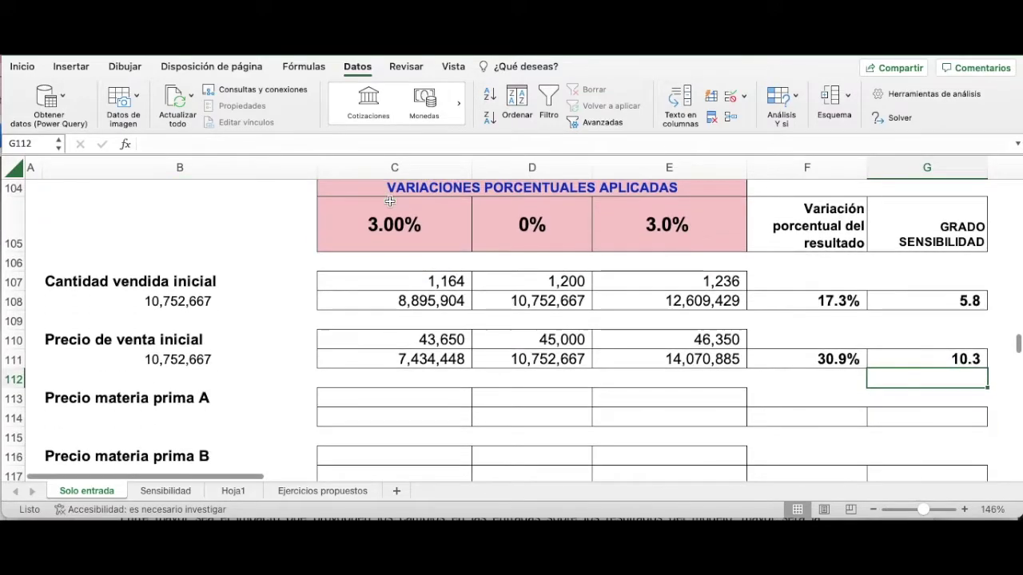
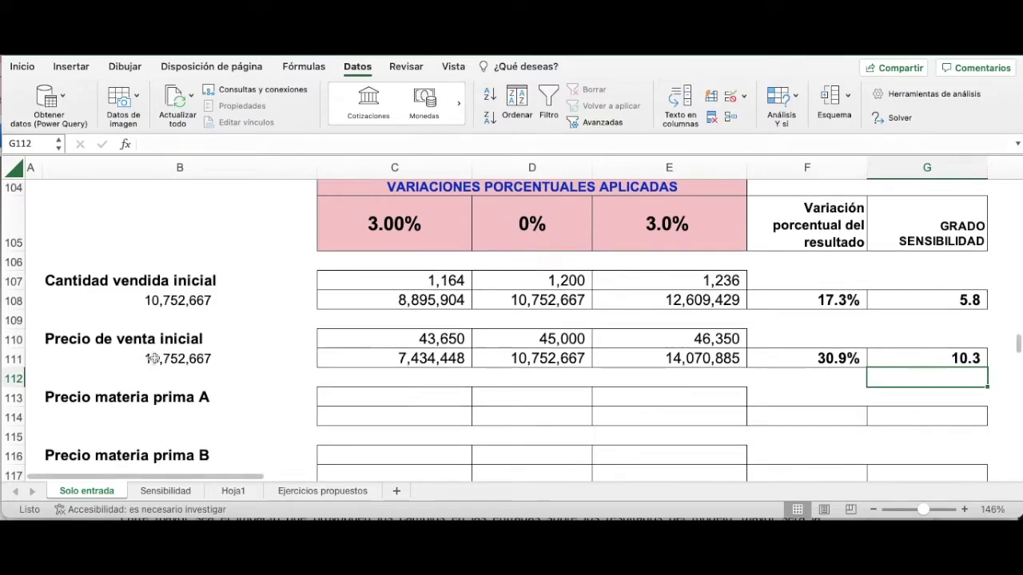
scroll(154, 359, "down", 1)
scroll(155, 359, "down", 2)
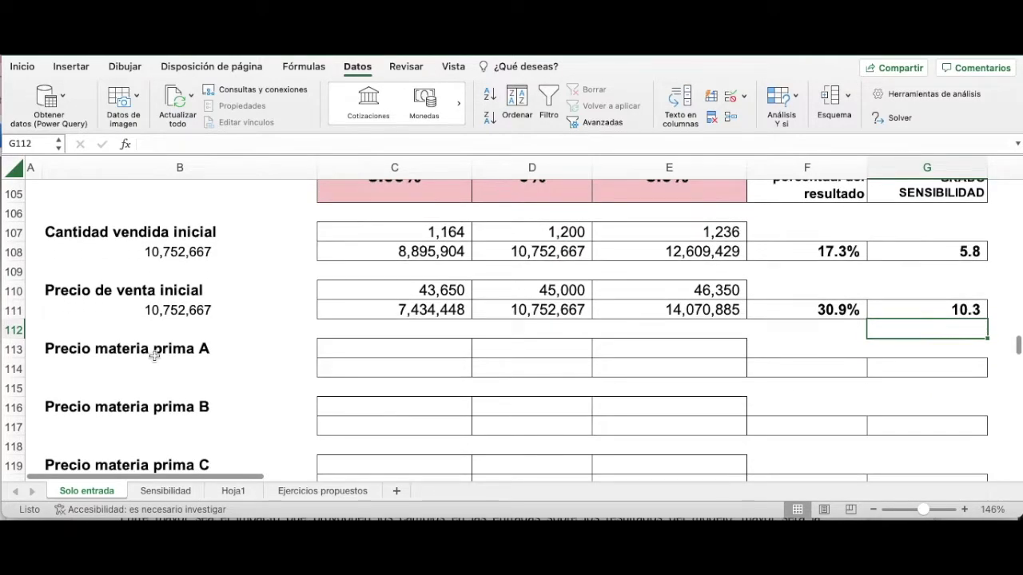
Enter the base unit price of raw material A, 700, in D113 under the 0% variation.
scroll(154, 353, "down", 1)
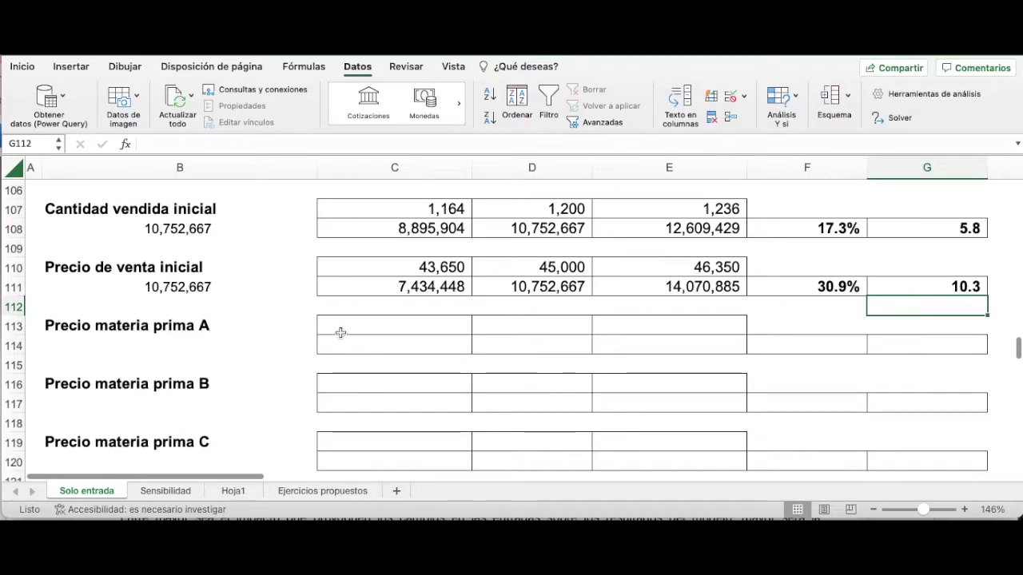
left_click(531, 322)
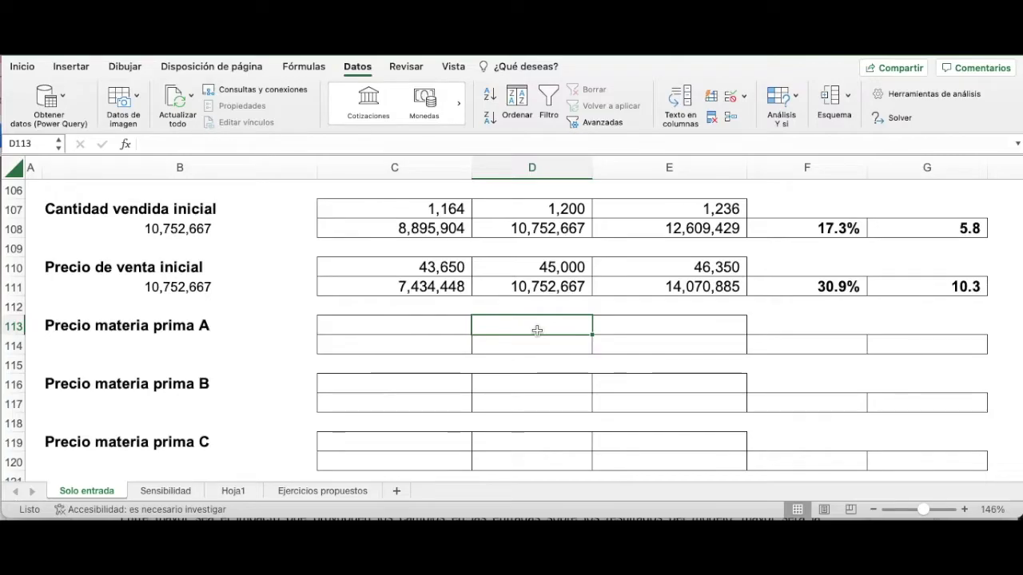
scroll(537, 330, "up", 3)
scroll(537, 330, "up", 20)
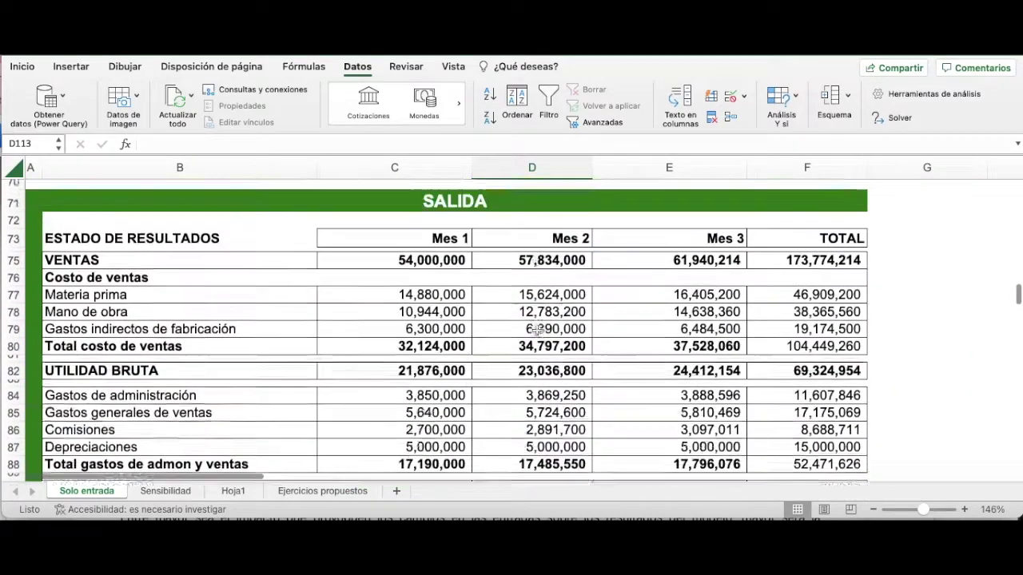
scroll(537, 330, "up", 5)
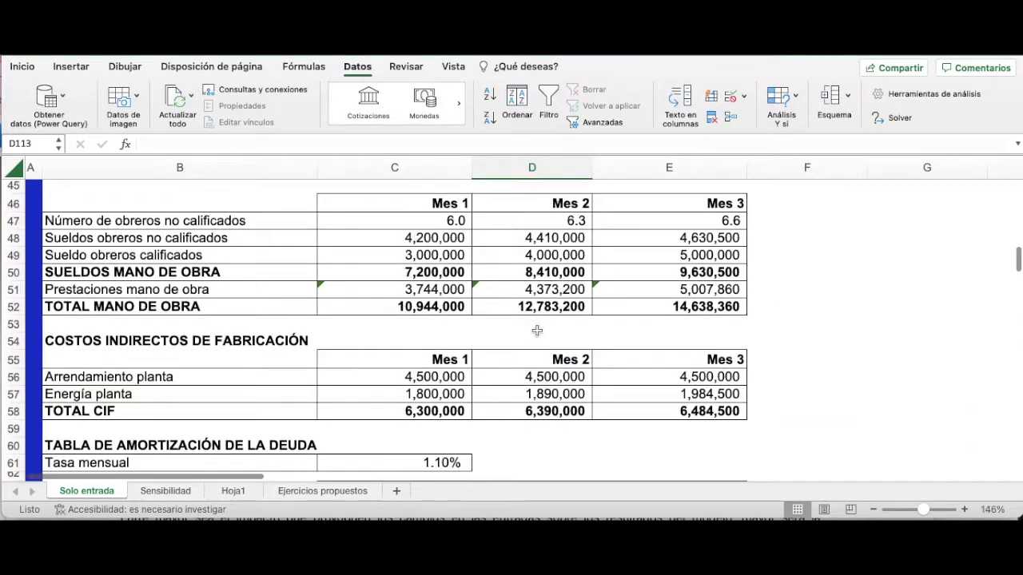
scroll(537, 330, "up", 10)
scroll(536, 330, "up", 8)
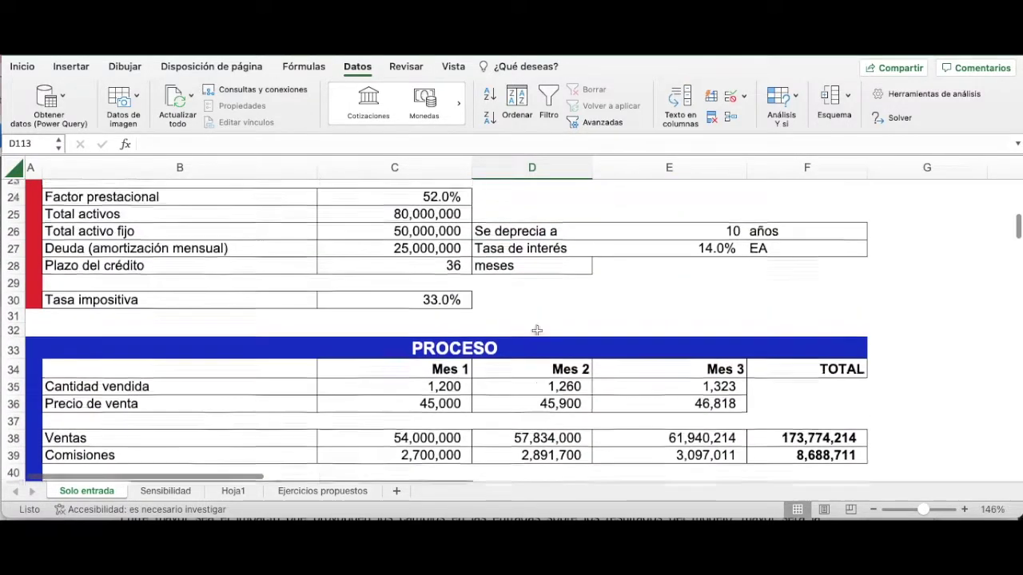
scroll(539, 329, "up", 4)
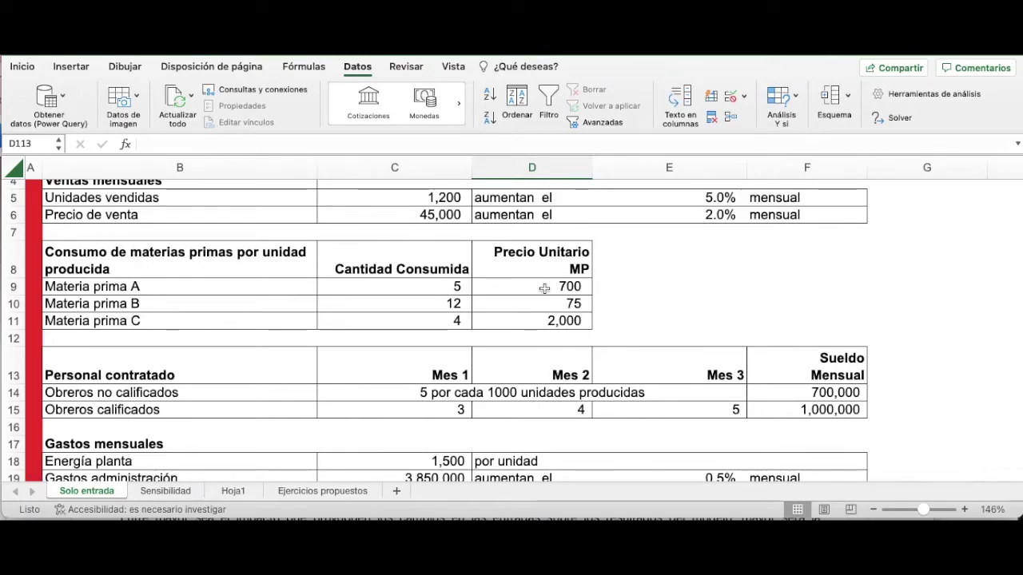
scroll(544, 287, "down", 20)
scroll(566, 306, "down", 15)
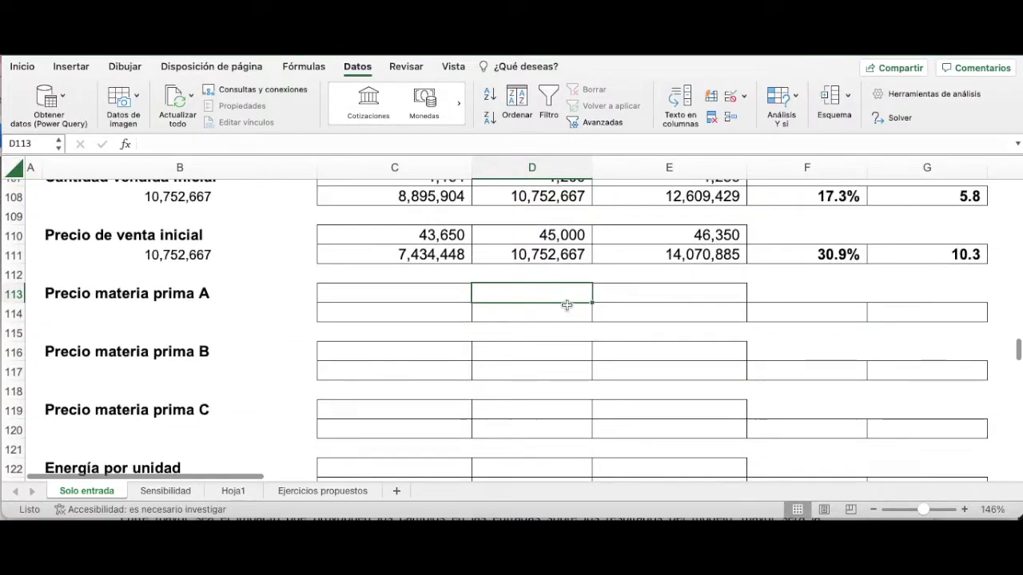
type("700")
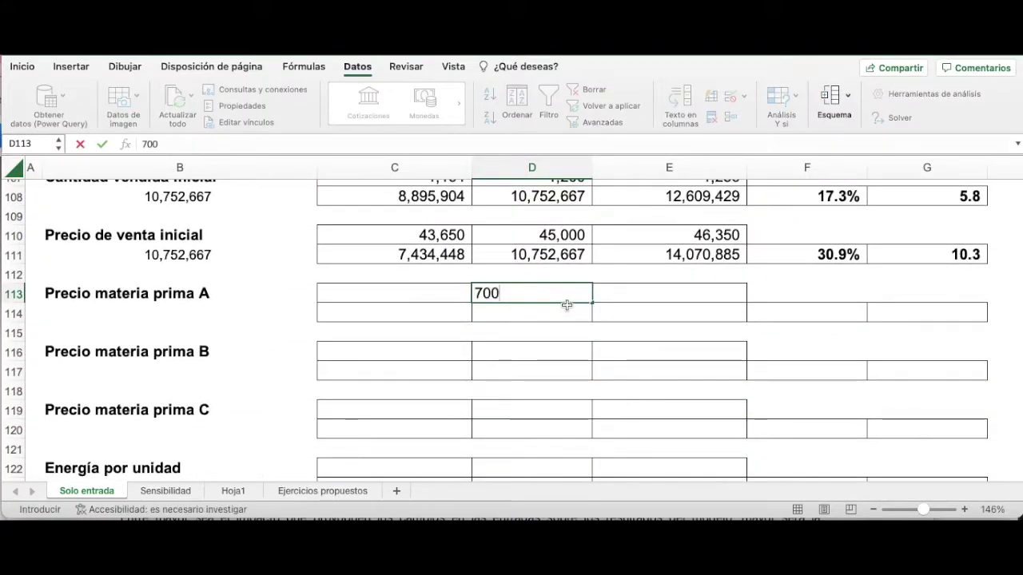
key("Tab")
Calculate the increased price of raw material A in E113 with the formula =D113*(1+C102).
type("=")
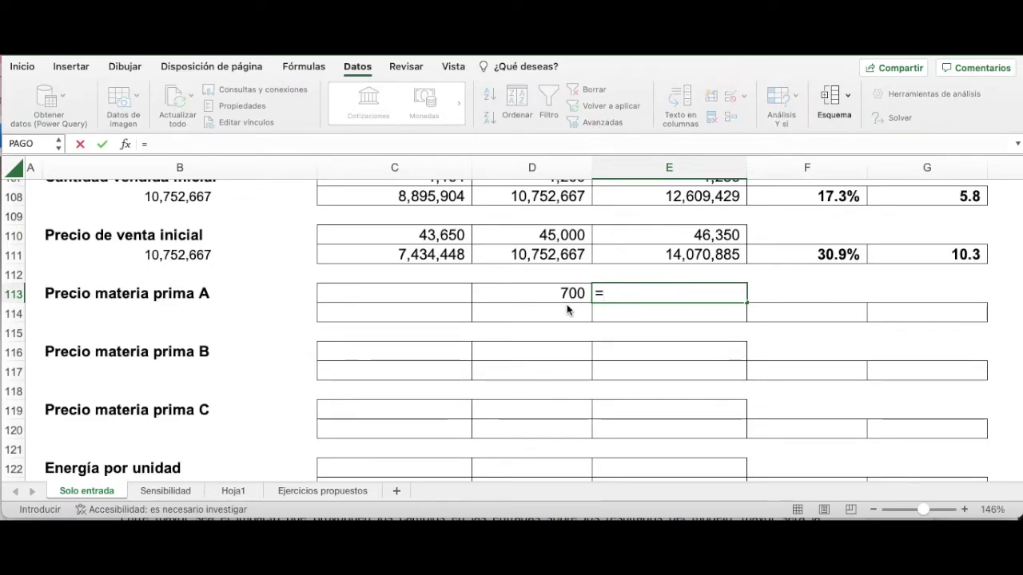
key("Left")
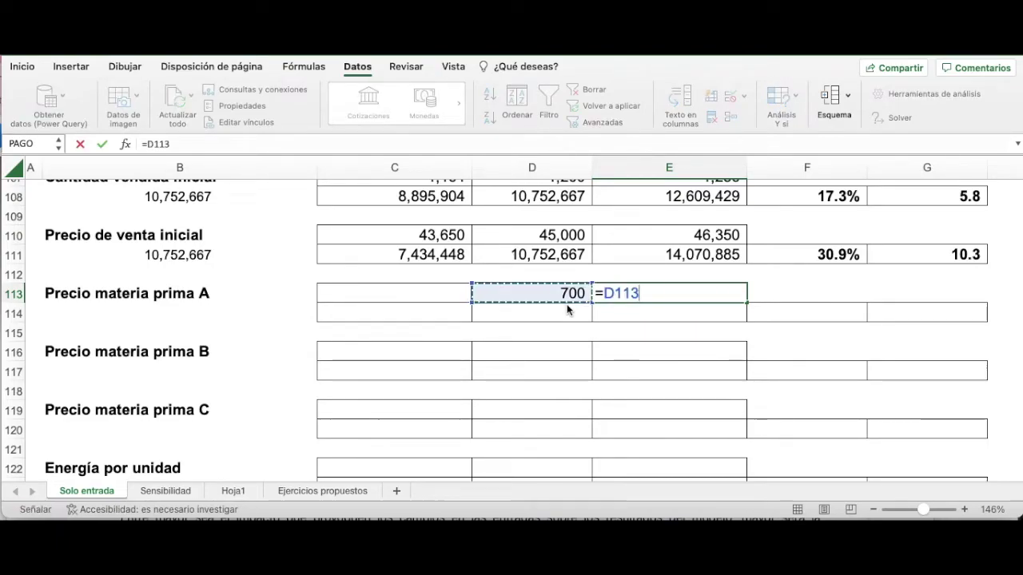
type("*(1")
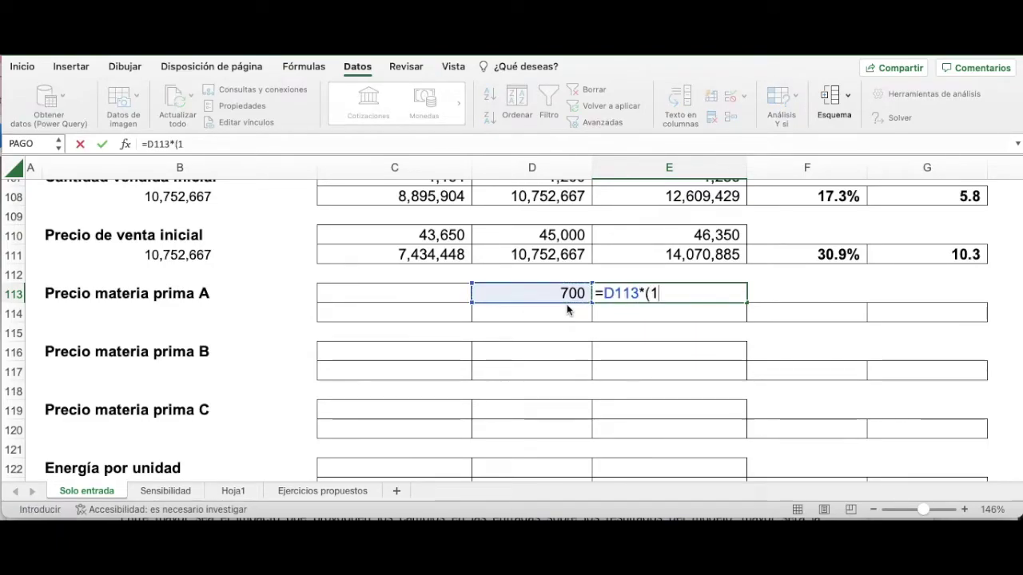
type("+")
scroll(478, 302, "up", 5)
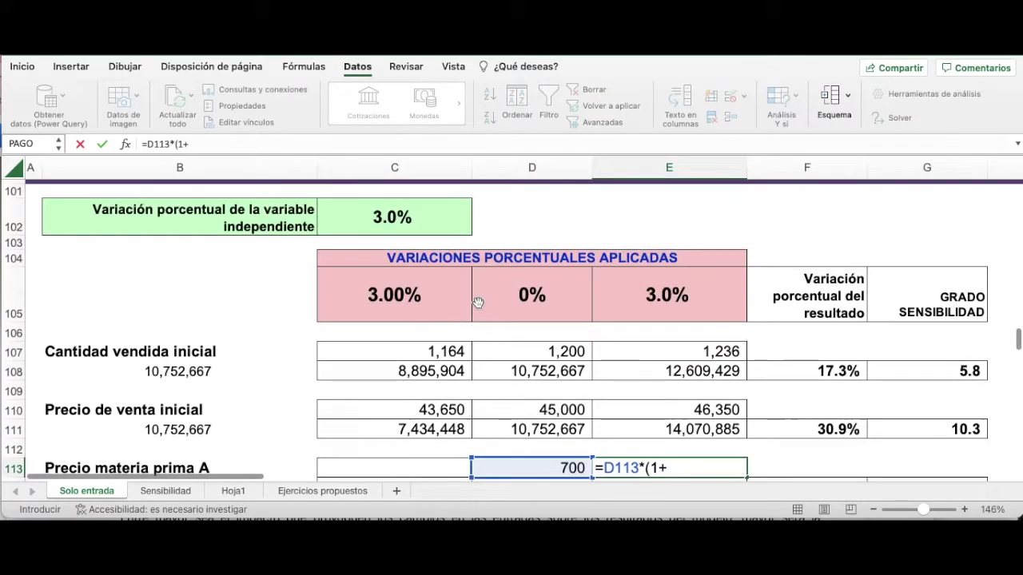
left_click(392, 218)
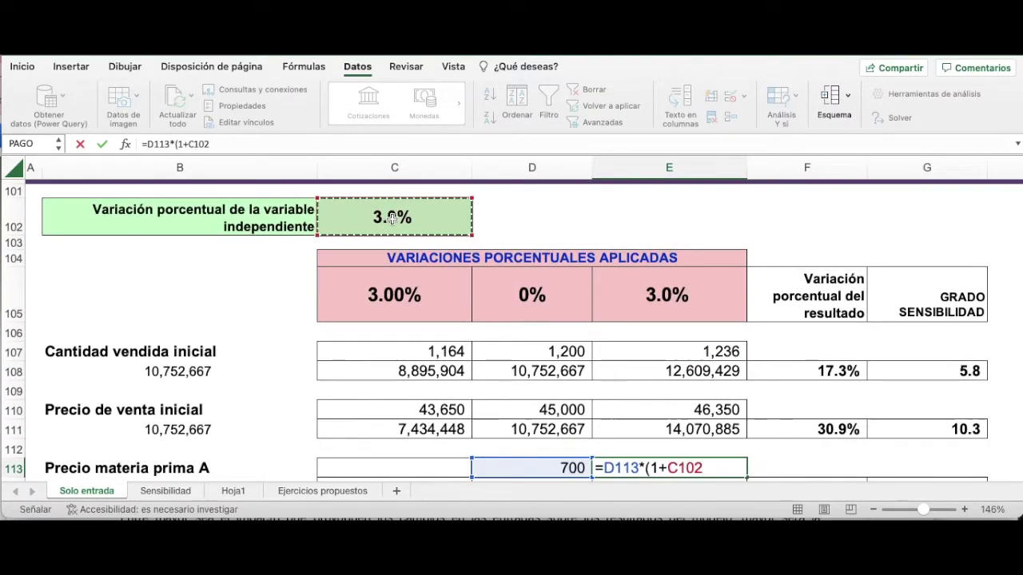
type(")")
key("Return")
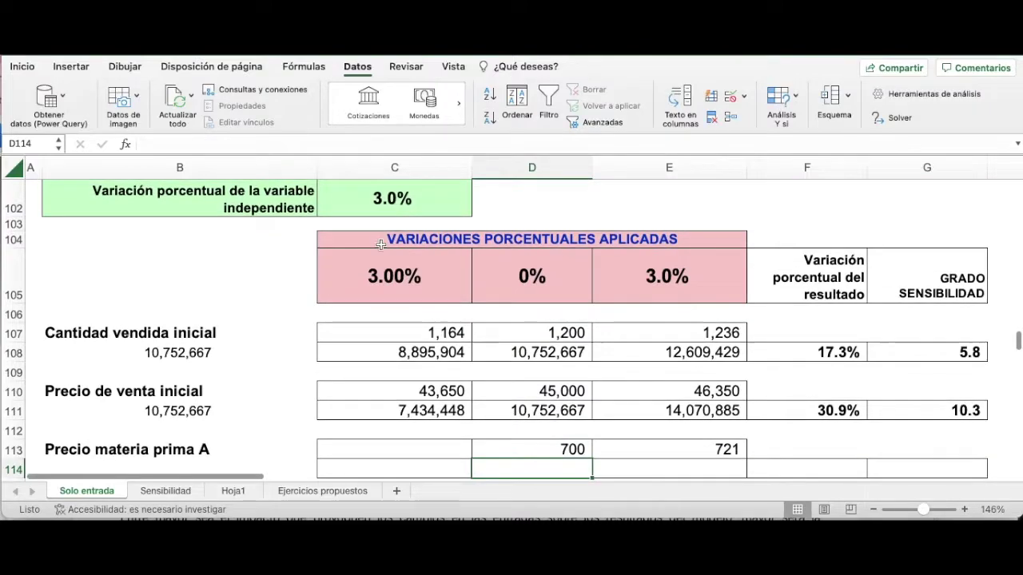
Calculate the reduced price of raw material A in C113 with the formula =D113*(1-C102).
scroll(383, 364, "down", 3)
left_click(436, 363)
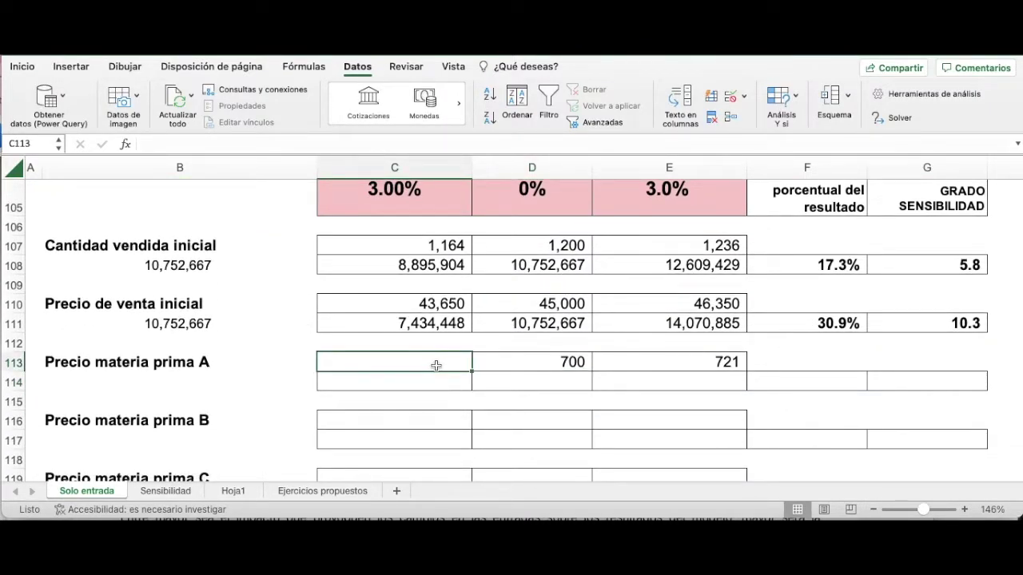
type("=")
key("Right")
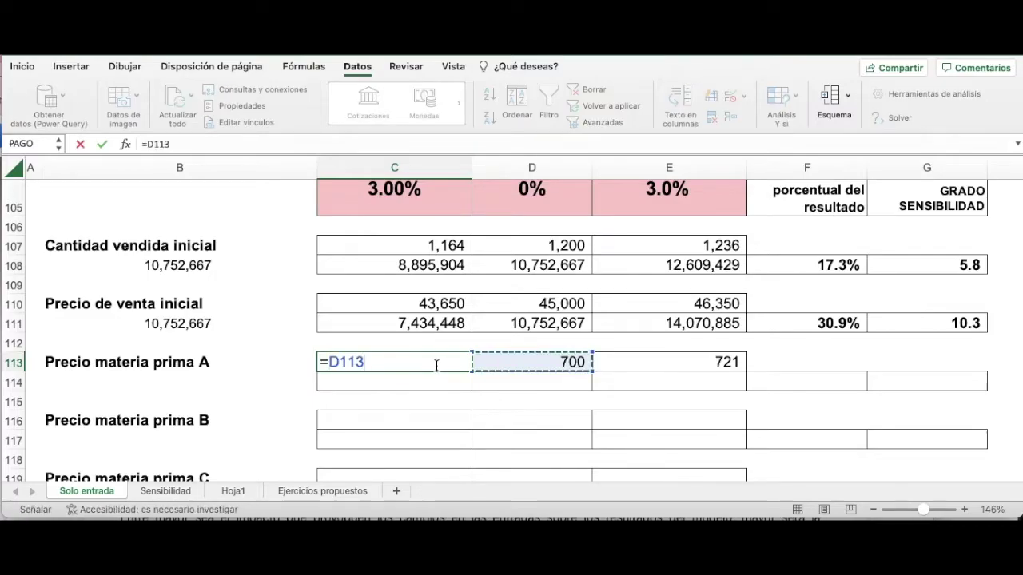
type("*")
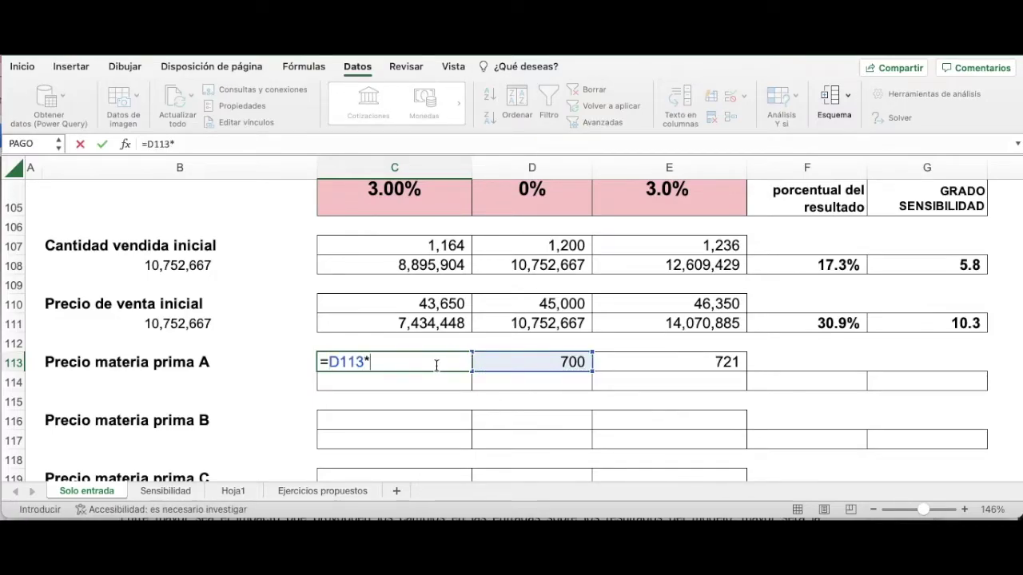
type("1(")
key("BackSpace")
type("(1-")
scroll(425, 369, "up", 3)
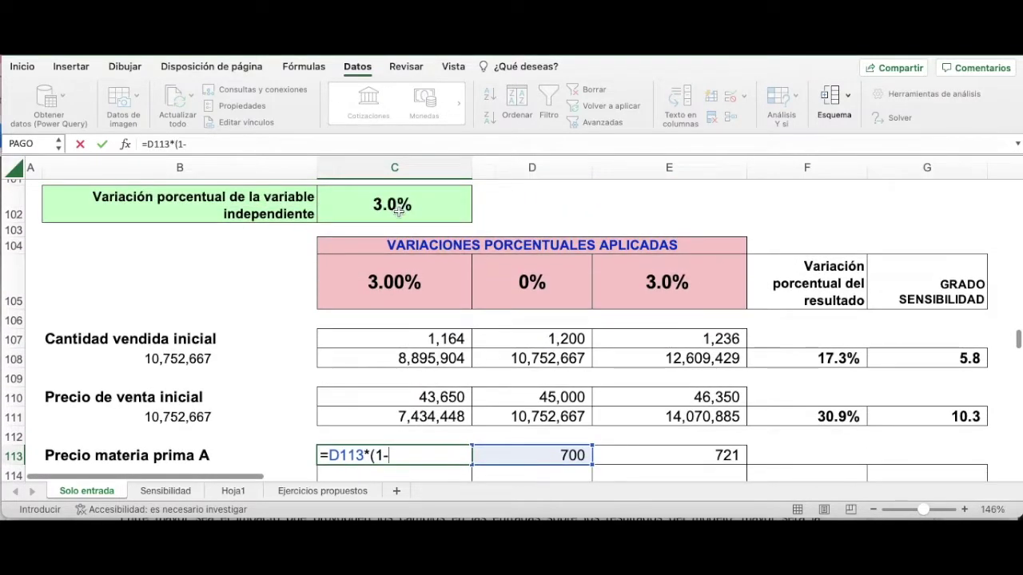
left_click(398, 207)
type(")")
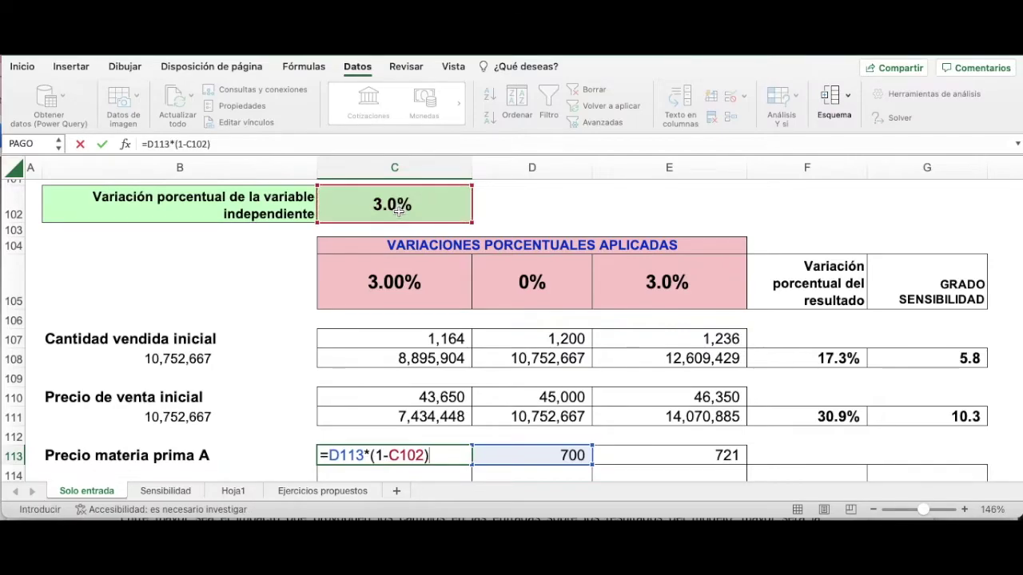
key("Return")
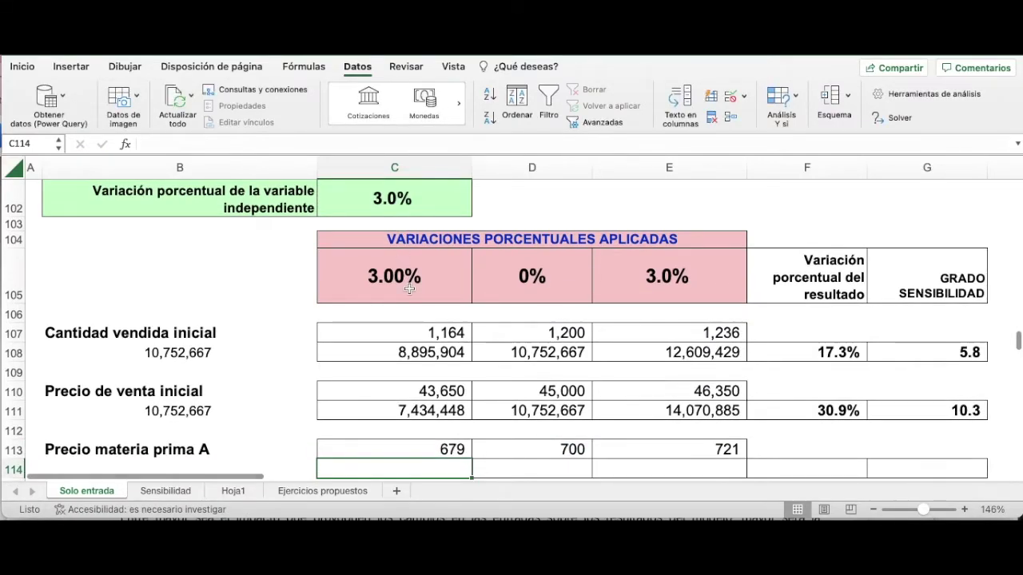
Link B114 below the raw material A price label to the total net profit with the formula =F95.
scroll(409, 289, "down", 3)
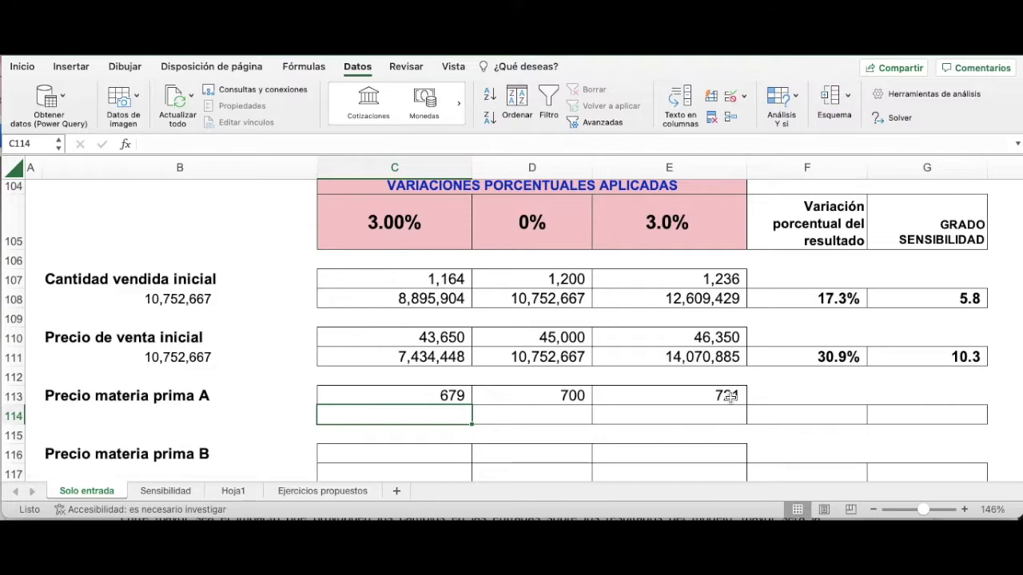
scroll(432, 396, "down", 3)
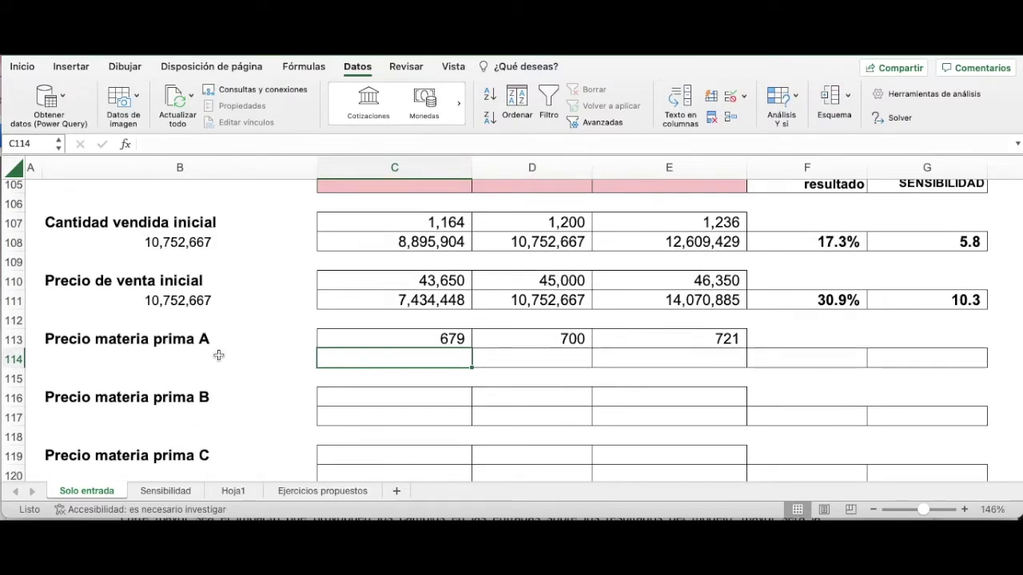
left_click(172, 357)
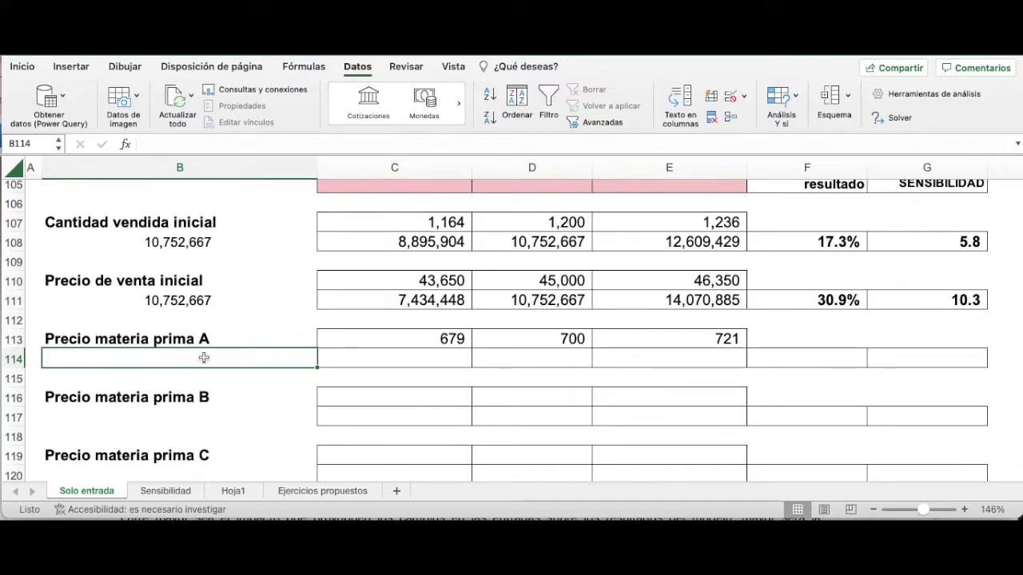
type("=")
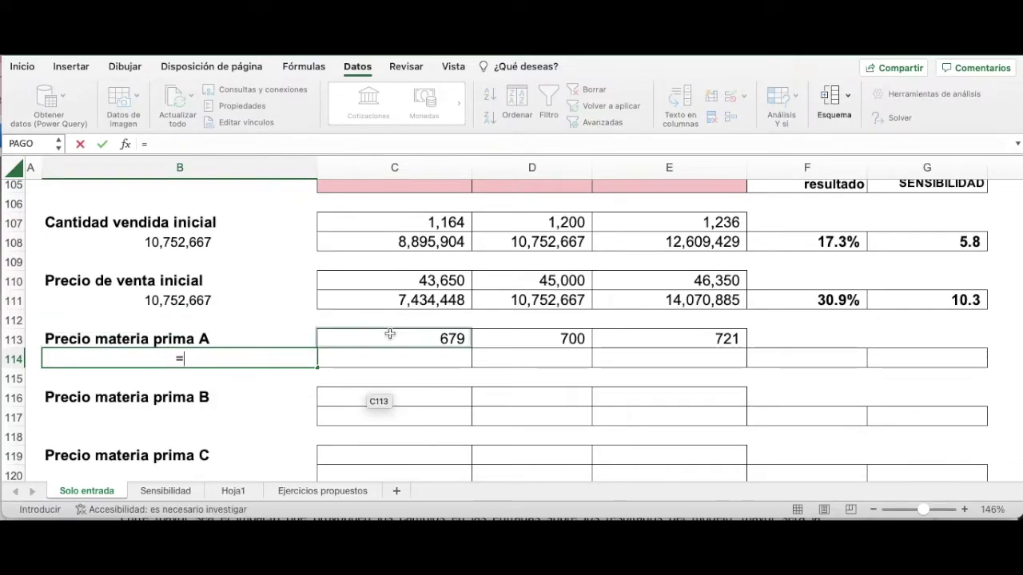
scroll(389, 333, "up", 10)
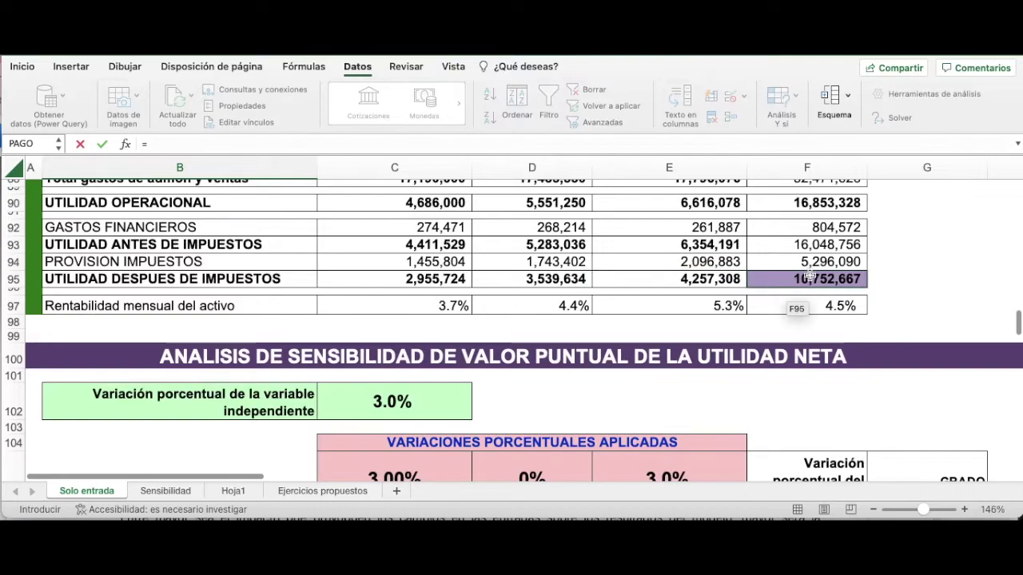
left_click(810, 276)
key("Return")
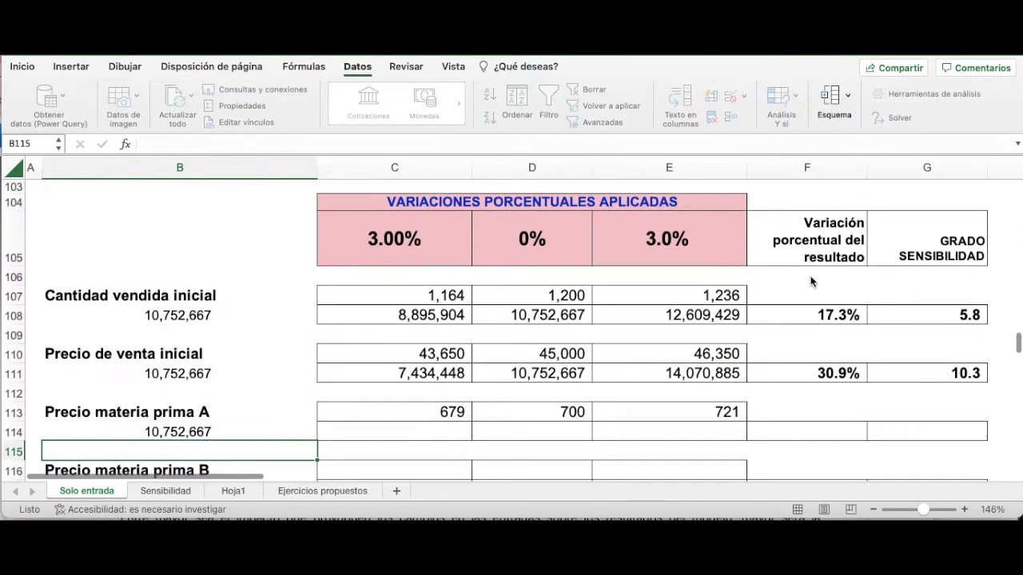
Create a data table over B113:E114 with the raw material A unit price, $D$9, as the row input cell.
scroll(646, 305, "down", 2)
left_click_drag(204, 318, 731, 331)
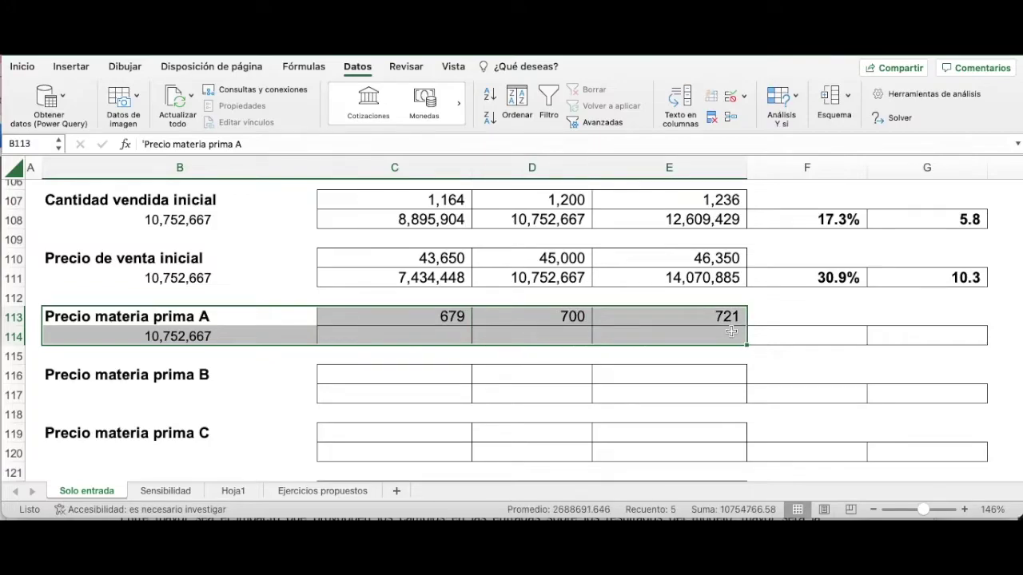
left_click(782, 96)
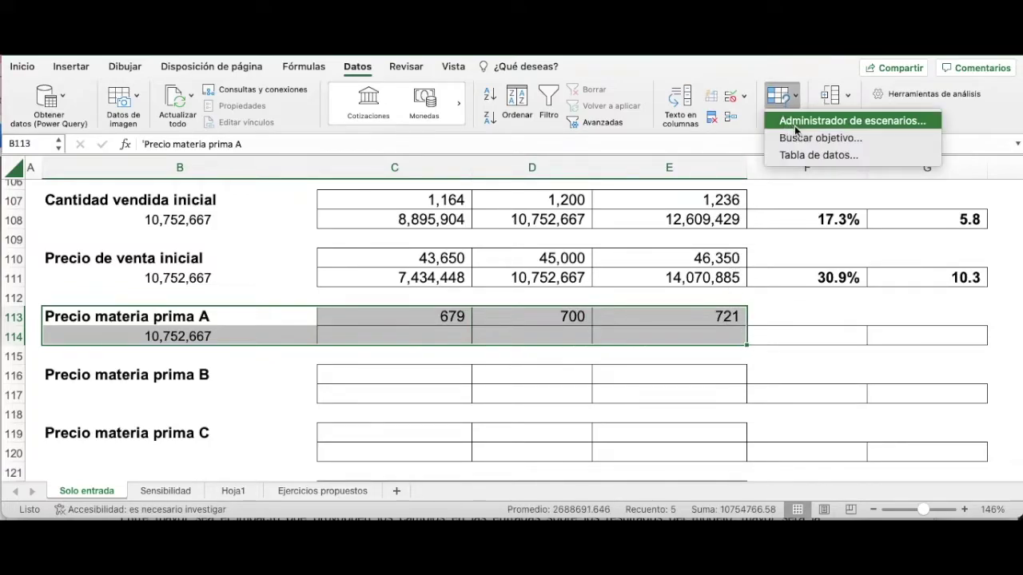
left_click(824, 156)
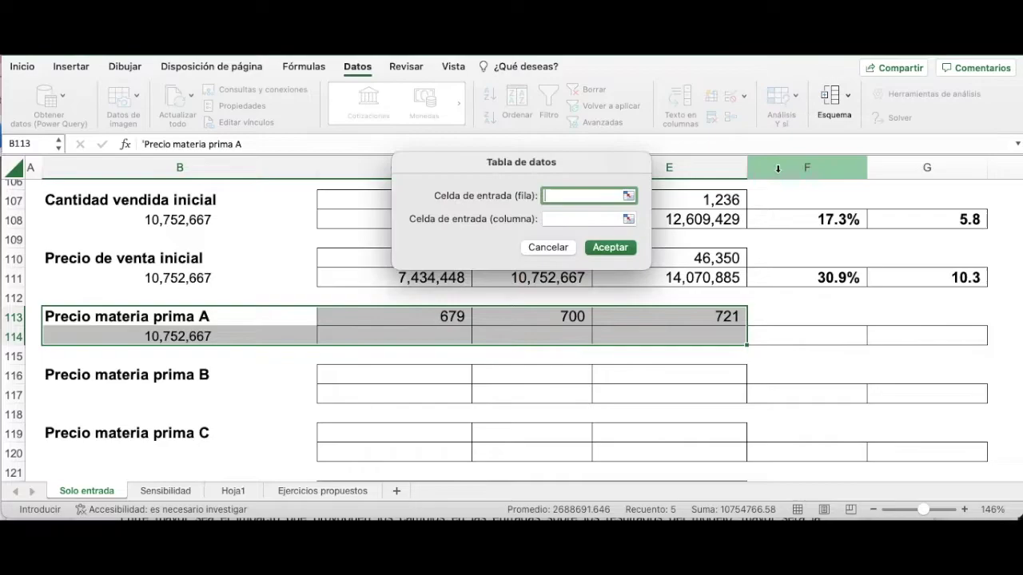
left_click(629, 195)
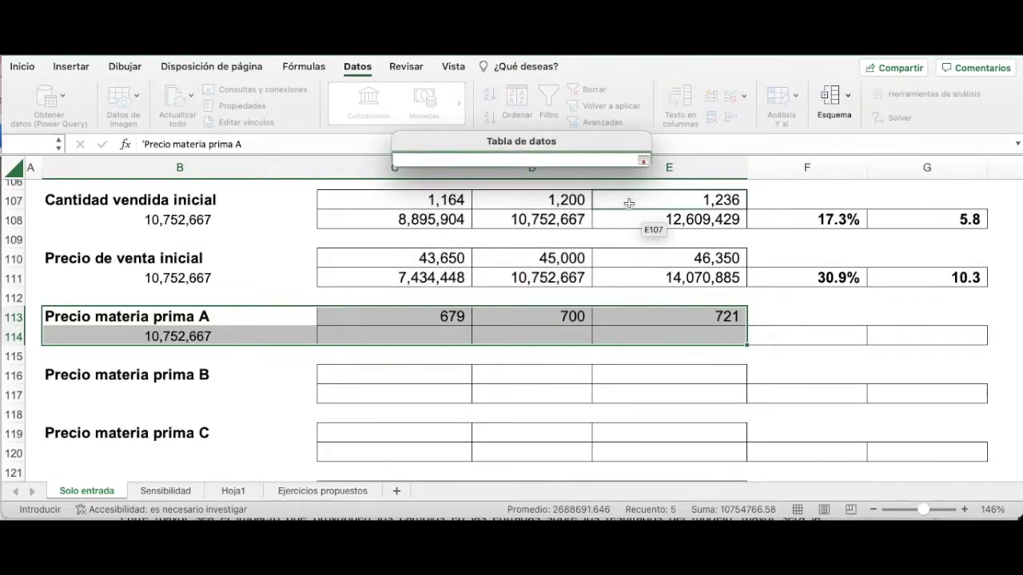
scroll(624, 214, "up", 3)
scroll(624, 214, "up", 1)
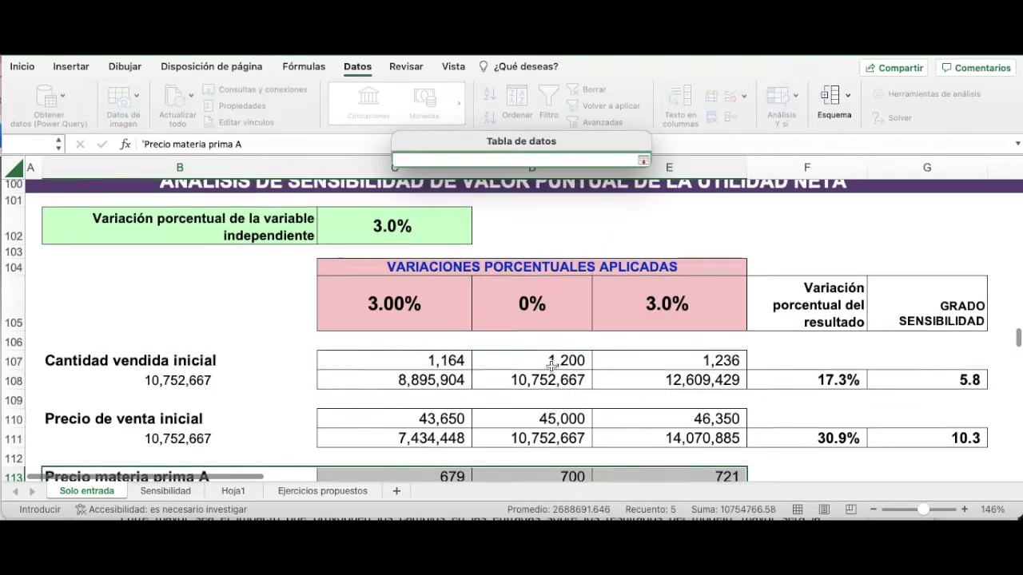
scroll(630, 372, "up", 5)
scroll(550, 366, "up", 15)
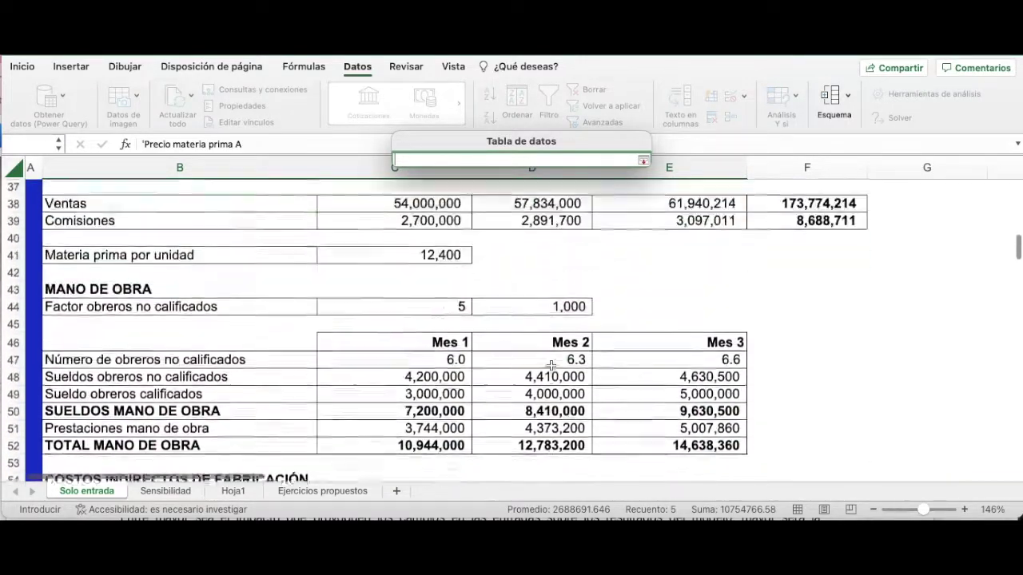
scroll(550, 366, "up", 5)
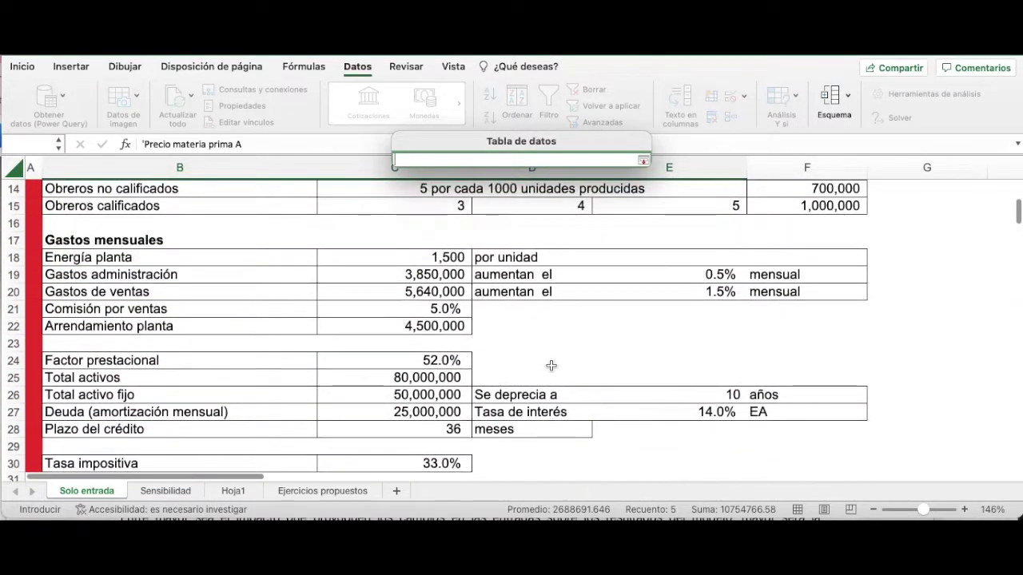
scroll(550, 366, "up", 5)
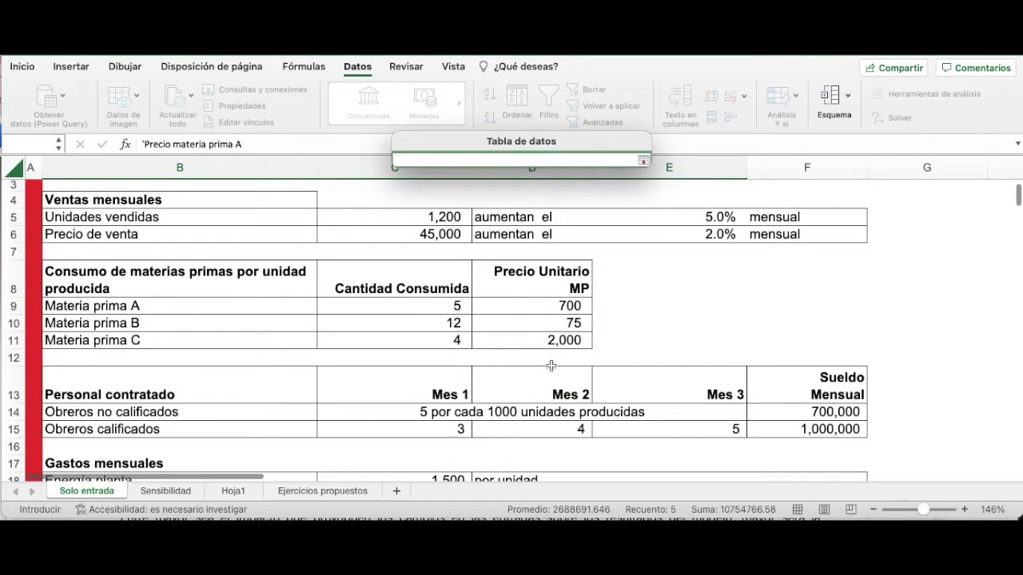
left_click(549, 306)
key("Return")
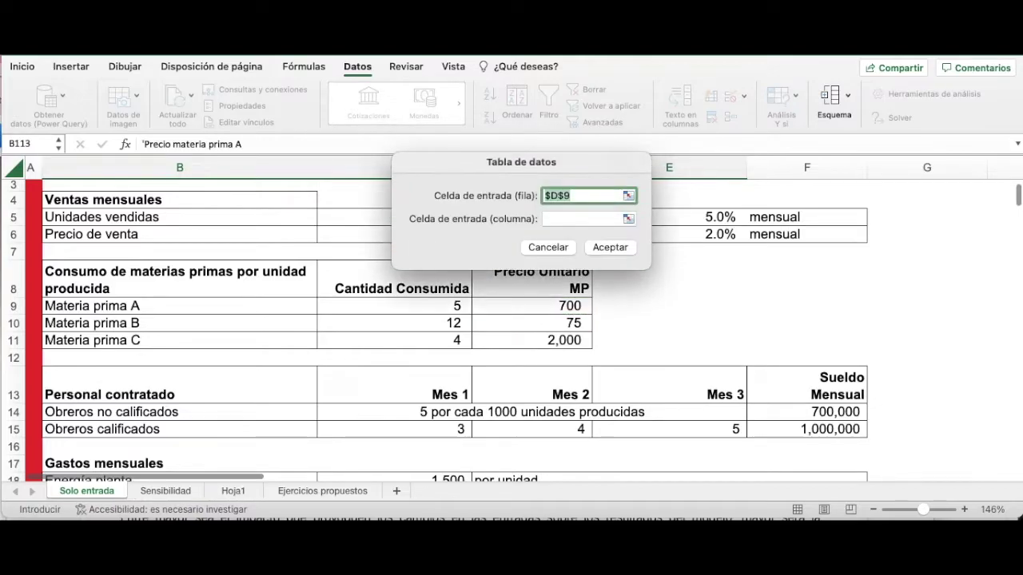
left_click(620, 246)
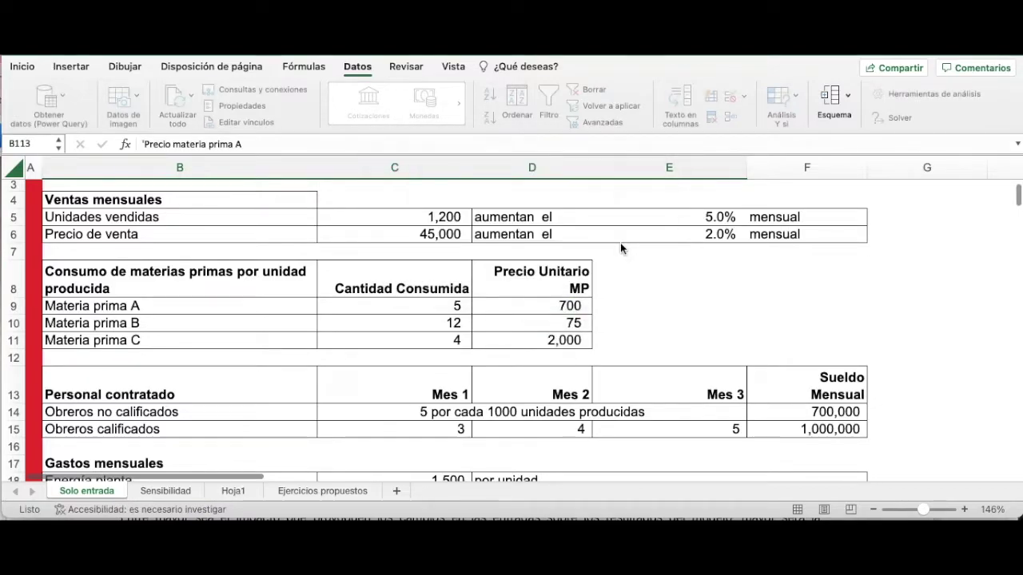
Check the raw material A data table results in C114:E114 against their prices and the total net profit in F95.
scroll(650, 334, "down", 20)
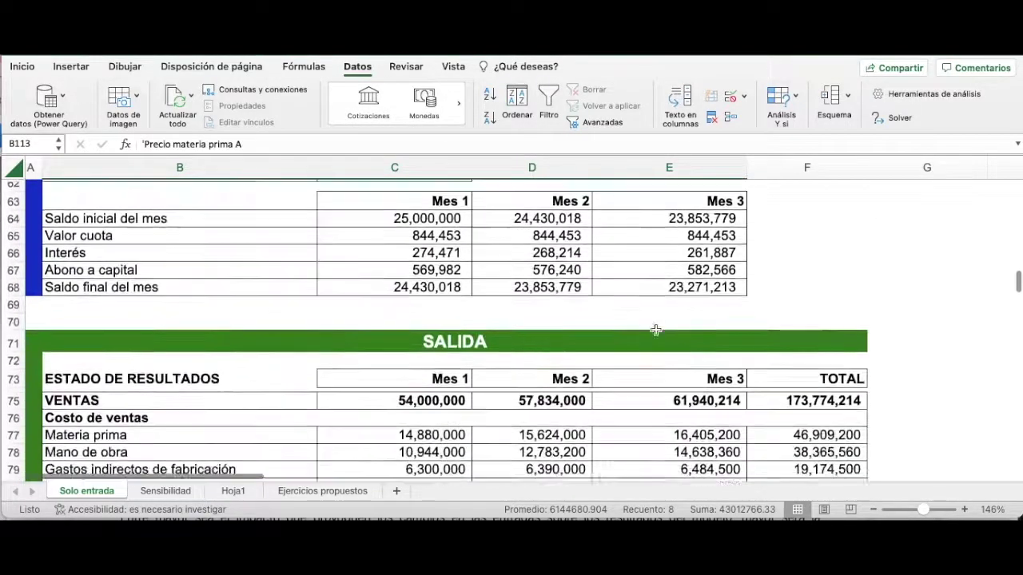
scroll(655, 330, "down", 8)
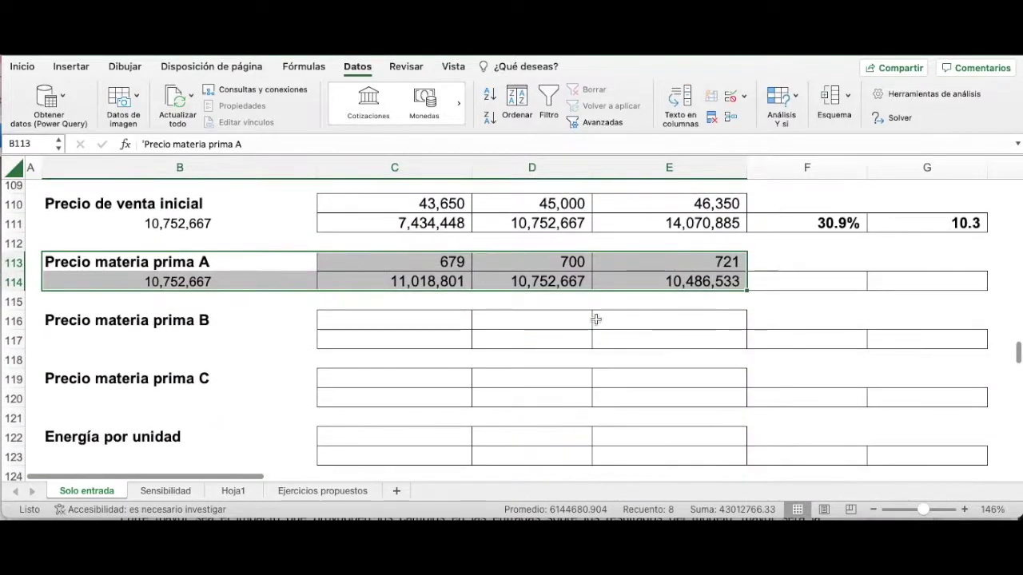
left_click(440, 278)
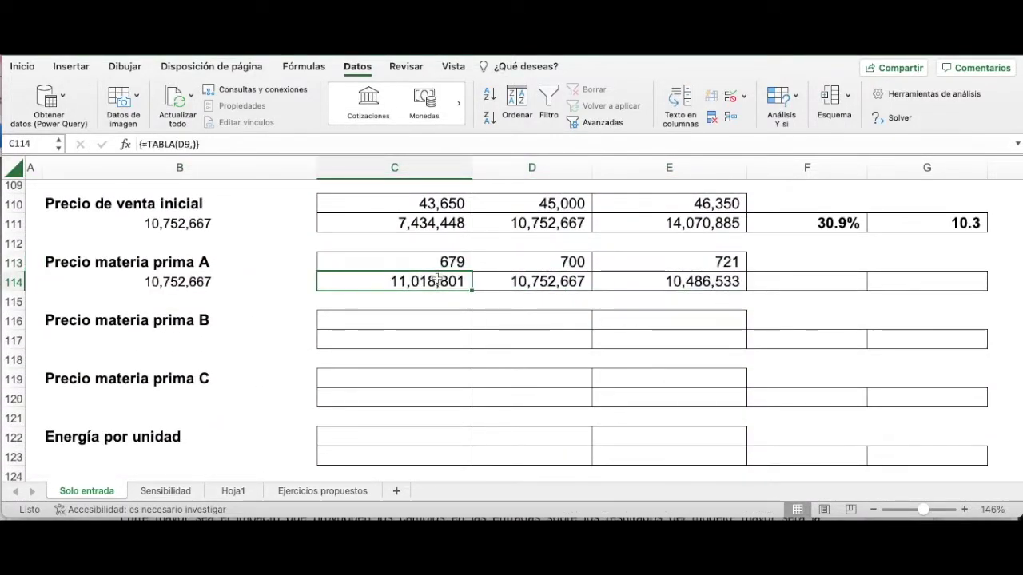
left_click(541, 282)
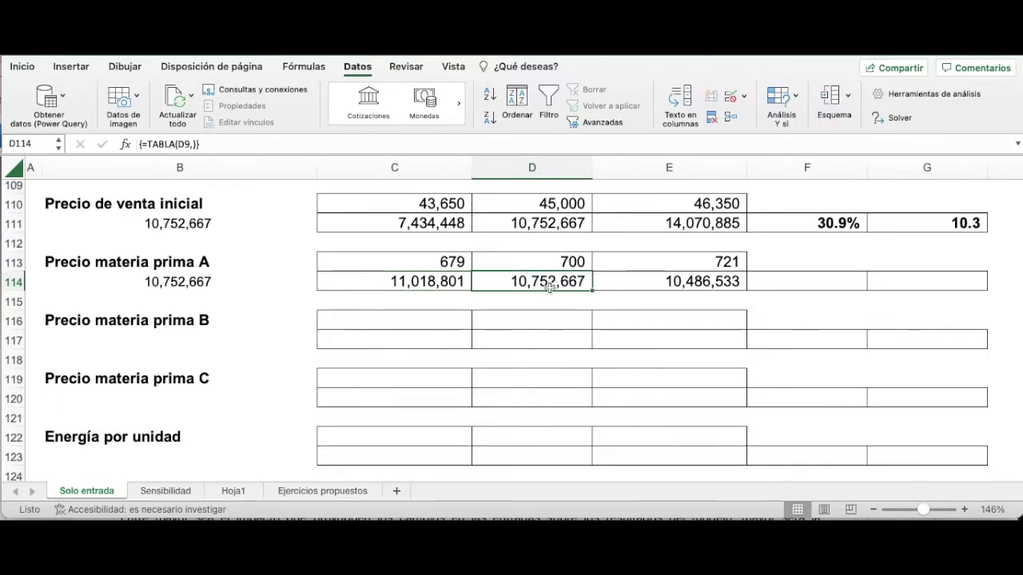
scroll(557, 362, "up", 5)
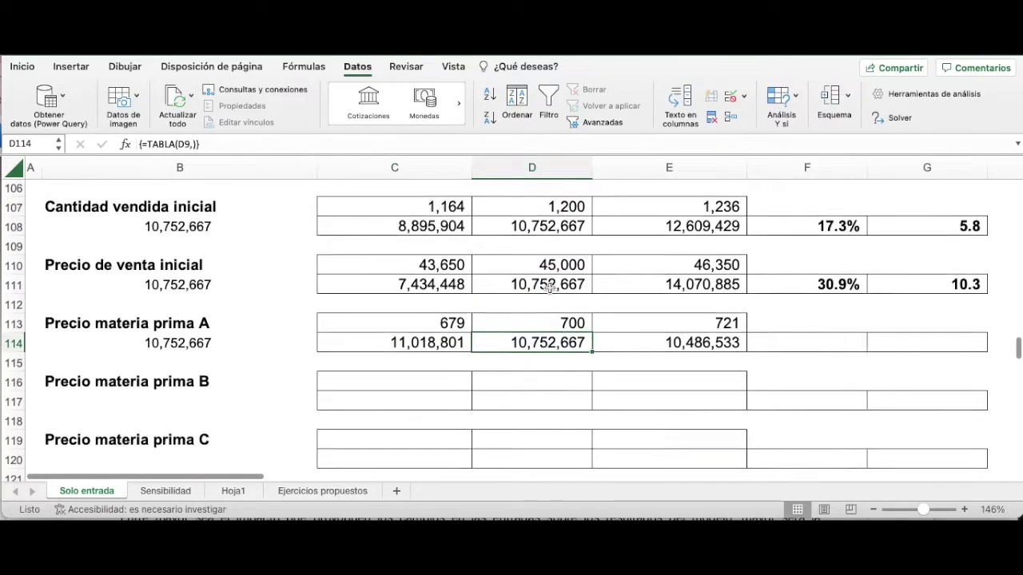
left_click(557, 387)
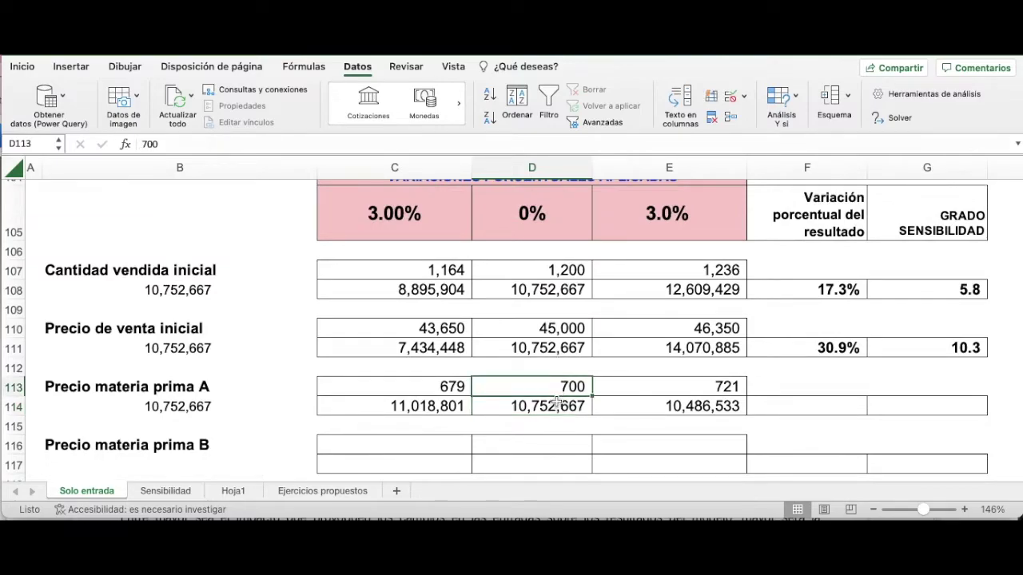
left_click(556, 403)
scroll(557, 362, "up", 6)
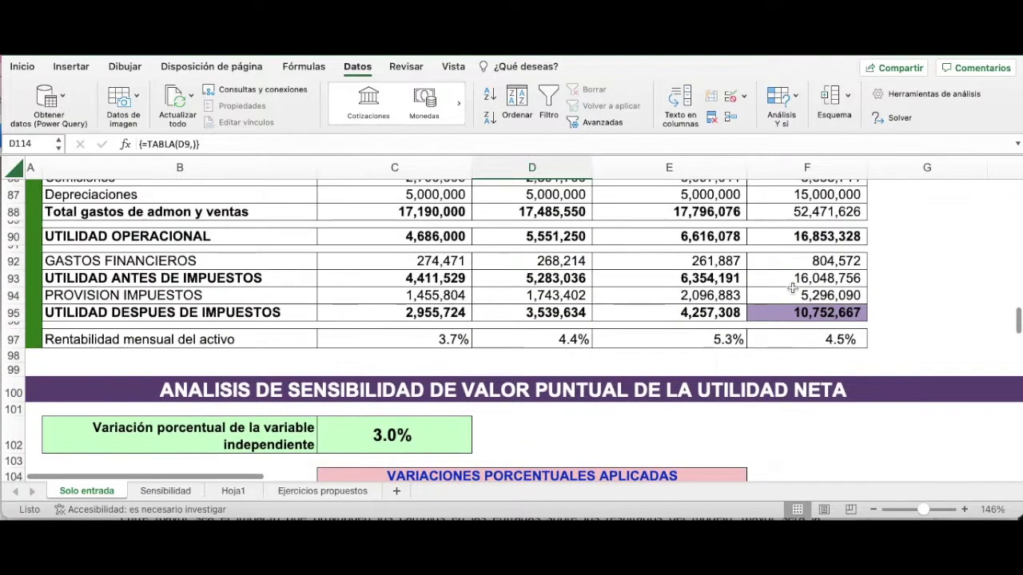
scroll(792, 291, "down", 3)
scroll(793, 290, "down", 4)
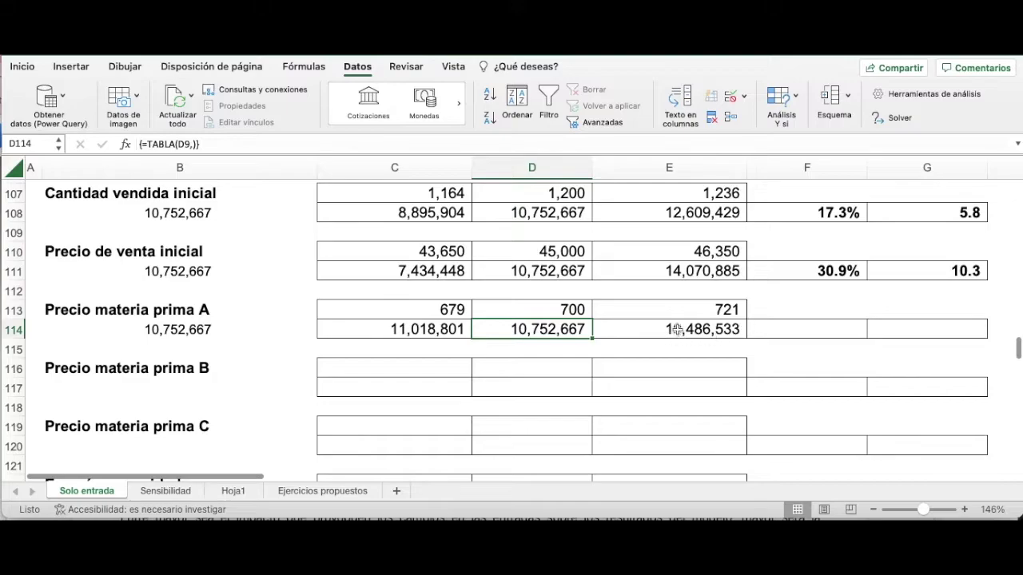
left_click(690, 314)
left_click(695, 329)
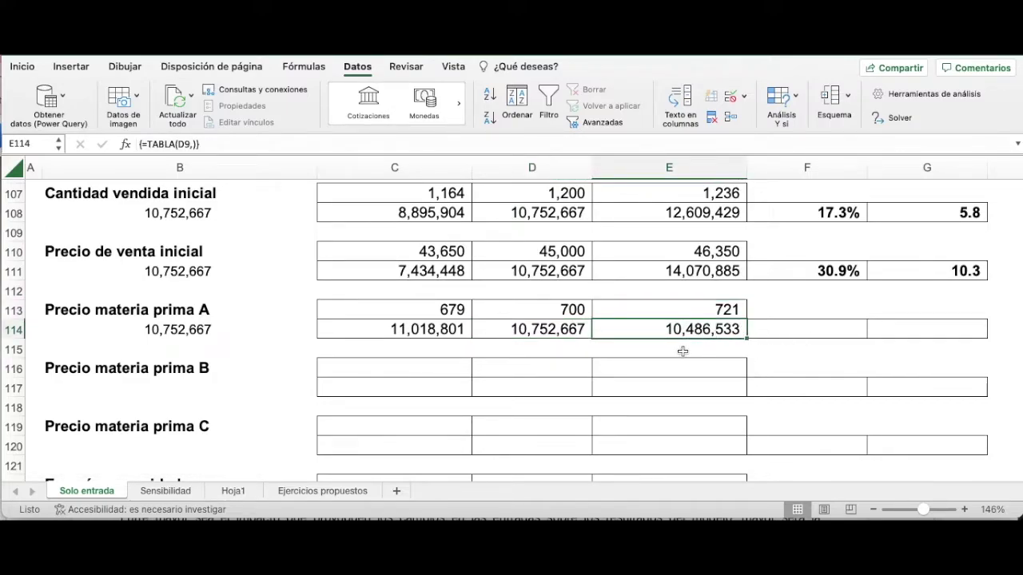
double_click(647, 331)
key("Return")
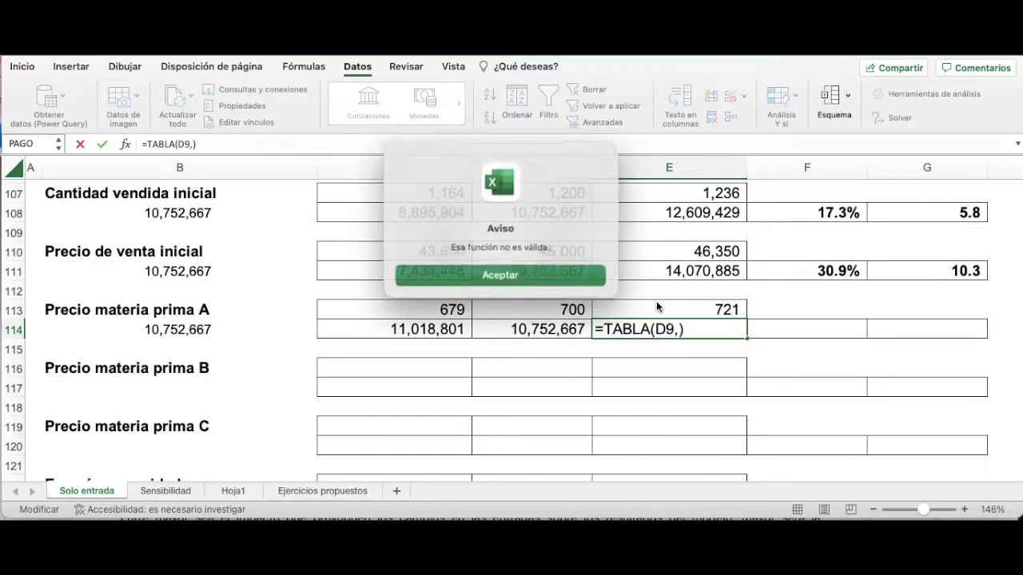
left_click(512, 274)
key("ctrl+shift+Return")
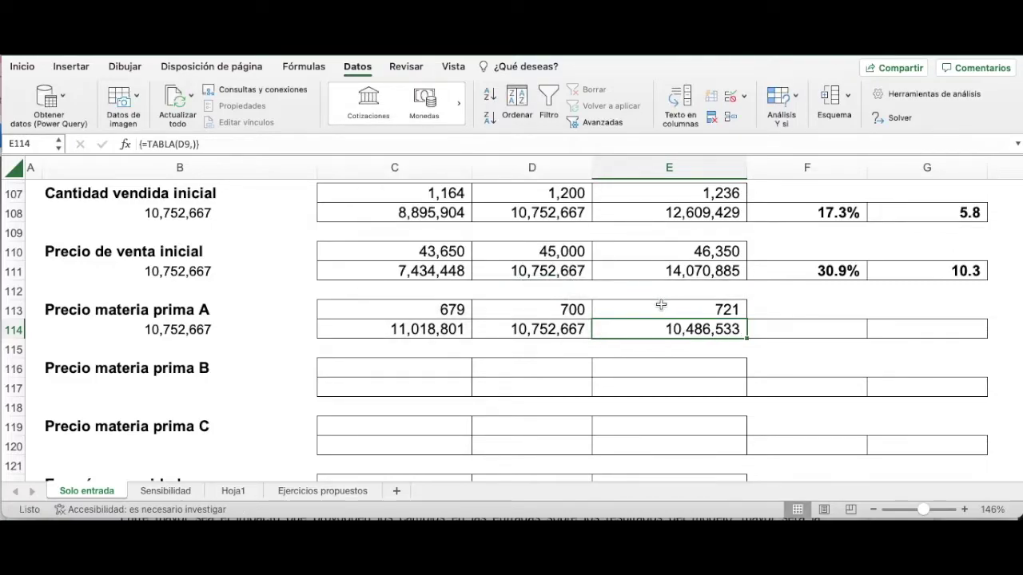
double_click(661, 305)
key("Escape")
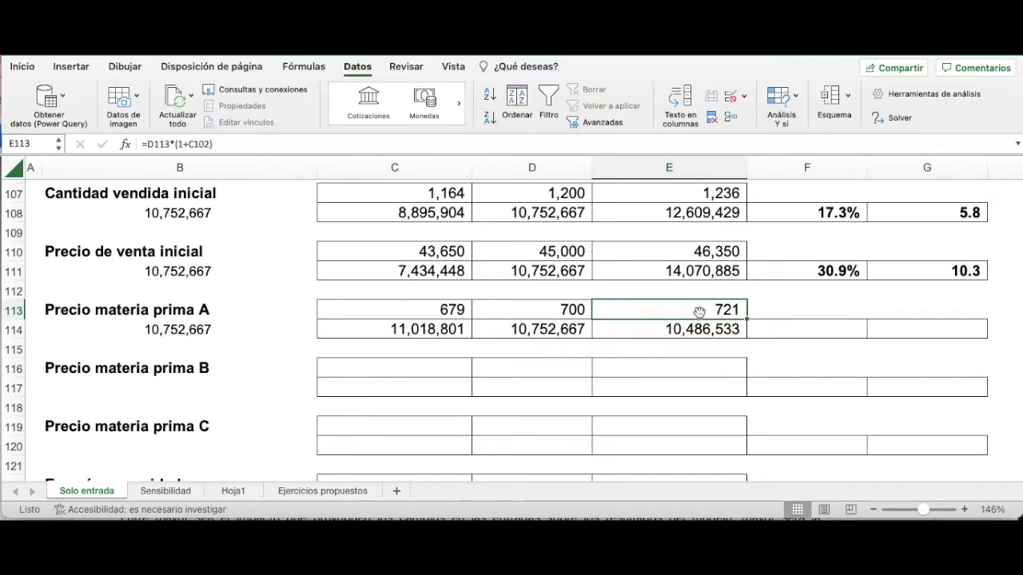
Compare the net profit results in row 114 for the increased, base and reduced prices of raw material A.
left_click(675, 334)
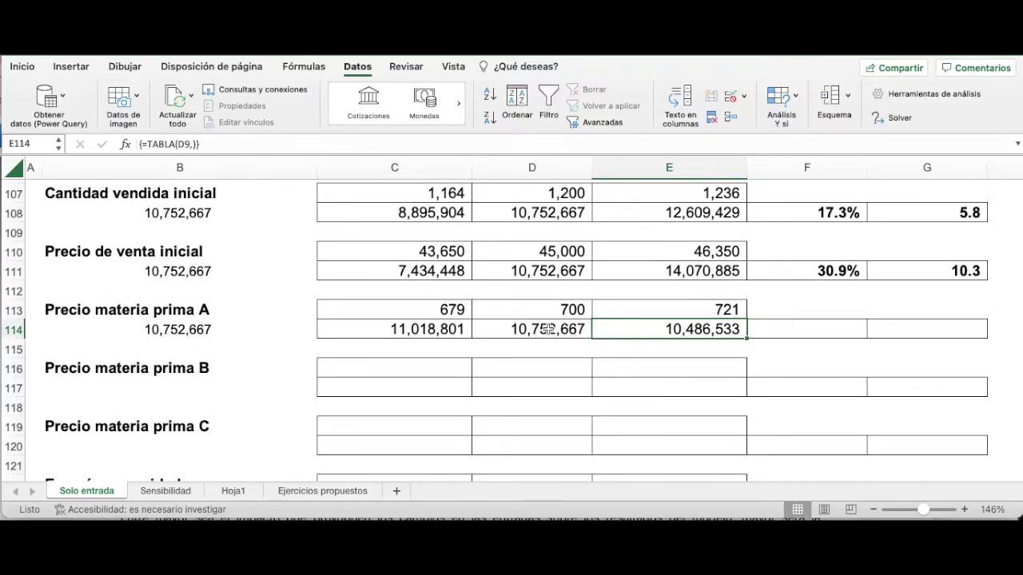
left_click(530, 332)
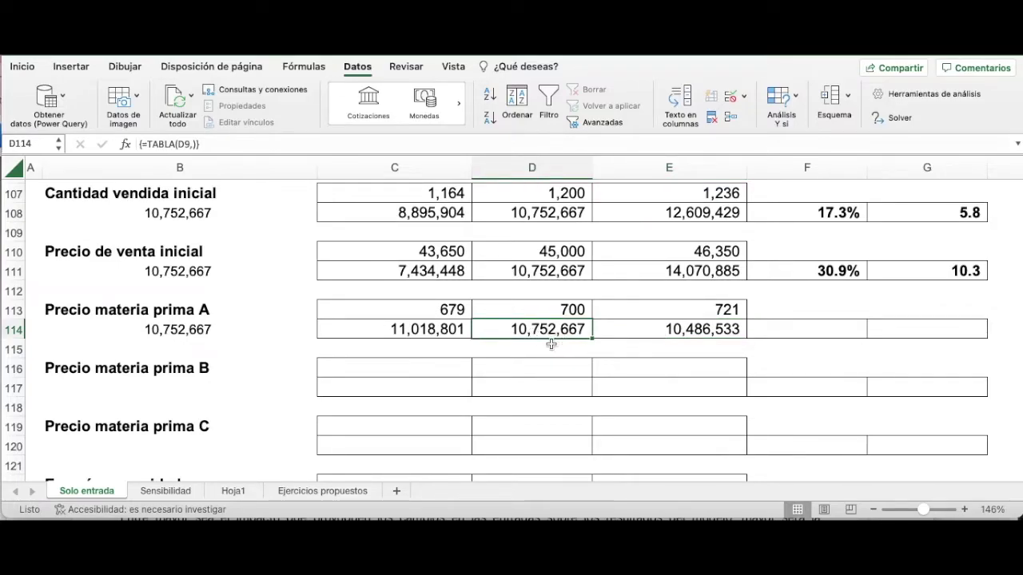
left_click(675, 334)
left_click(527, 330)
left_click(425, 329)
left_click(429, 333)
Start the percentage variation formula for raw material A in F114, replacing the initial E114-D114 with an opening parenthesis.
left_click(797, 331)
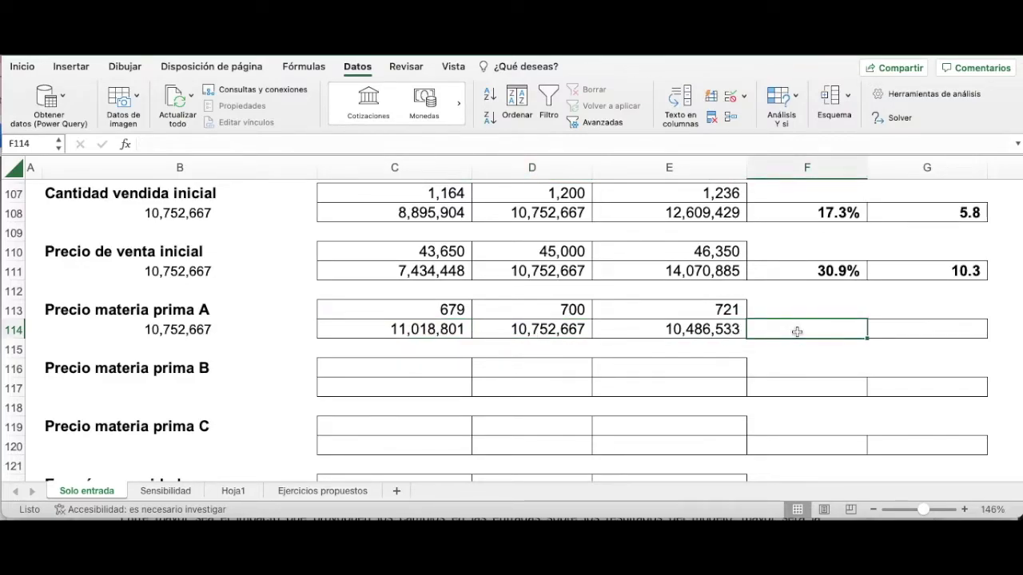
type("=")
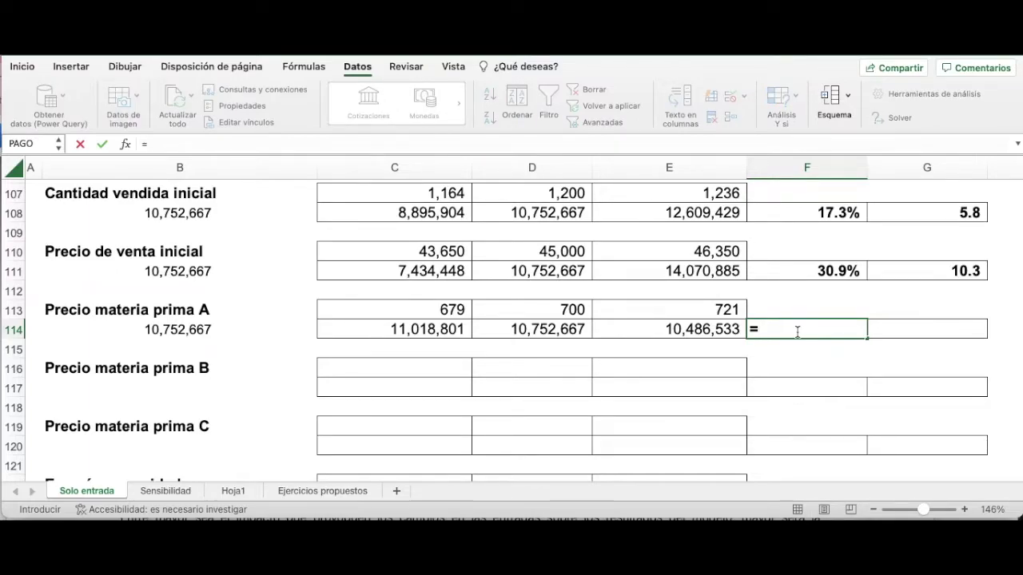
key("Left")
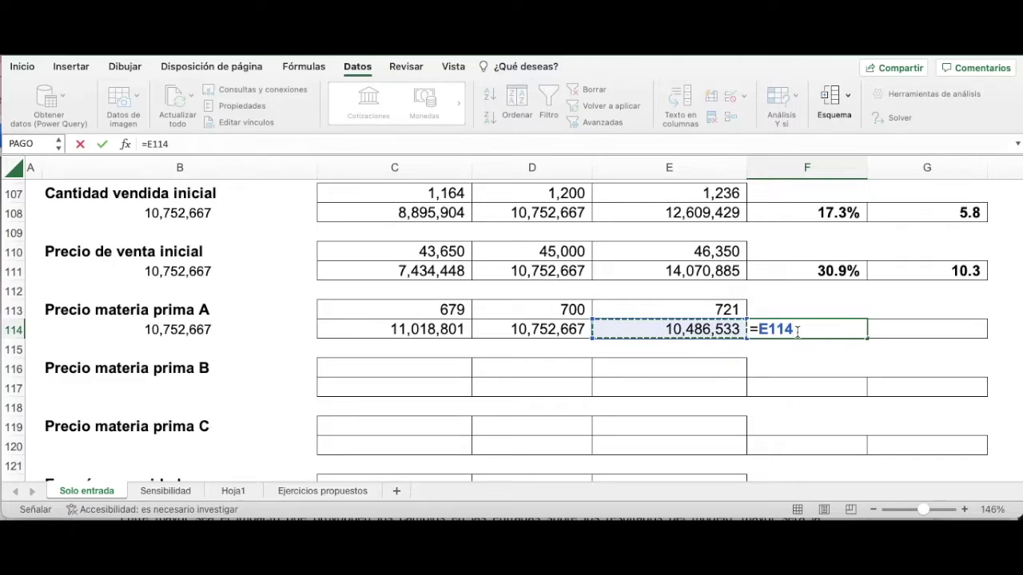
type("-")
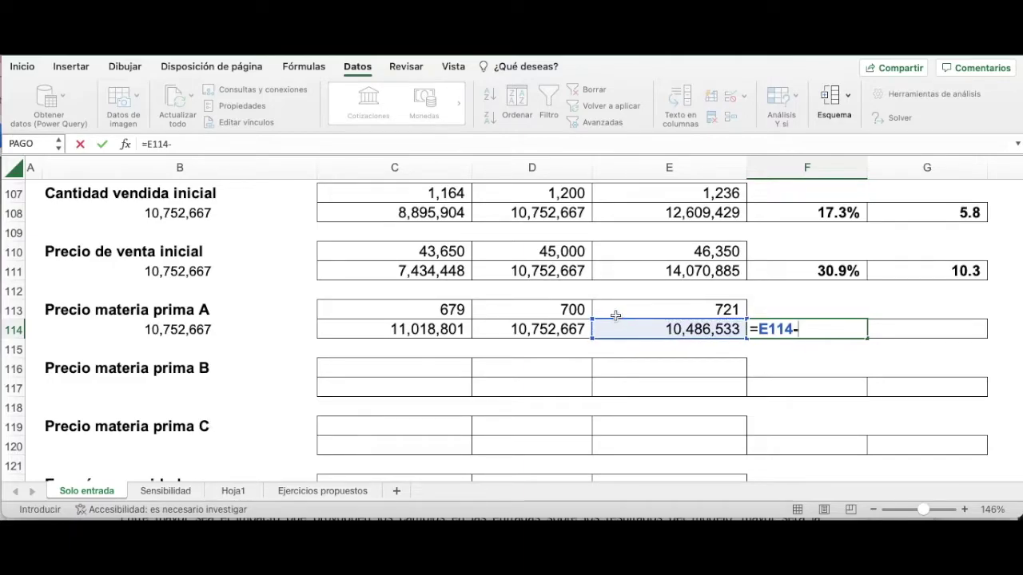
left_click(557, 330)
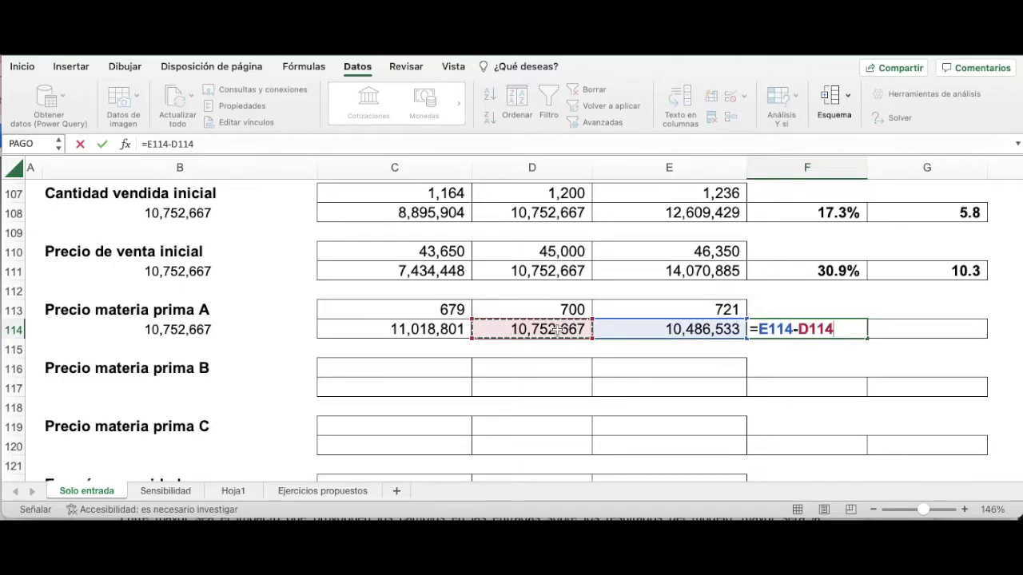
key("BackSpace")
key("BackSpace")
key("BackSpace")
key("BackSpace")
key("BackSpace")
key("BackSpace")
key("BackSpace")
key("BackSpace")
key("BackSpace")
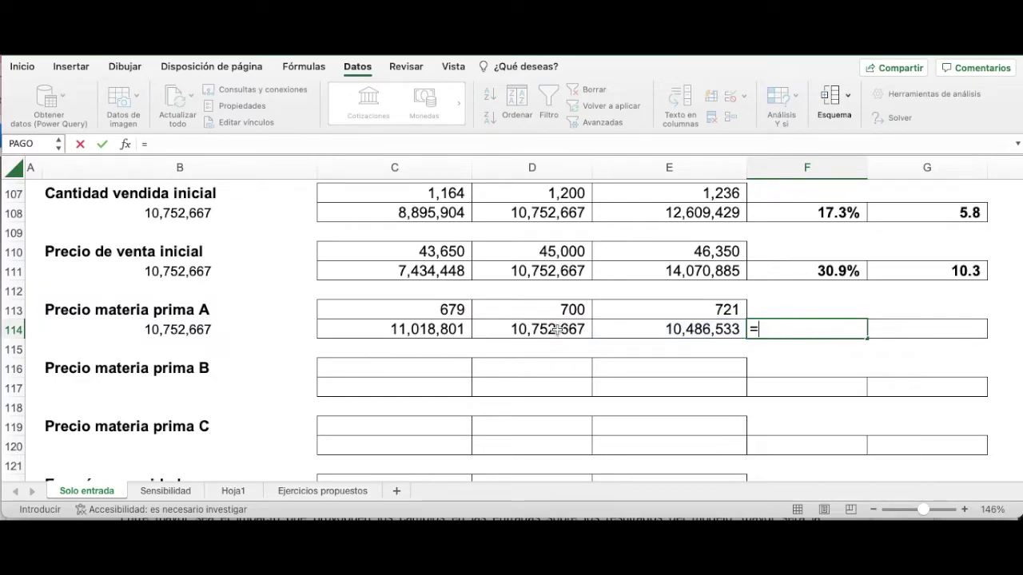
type("(")
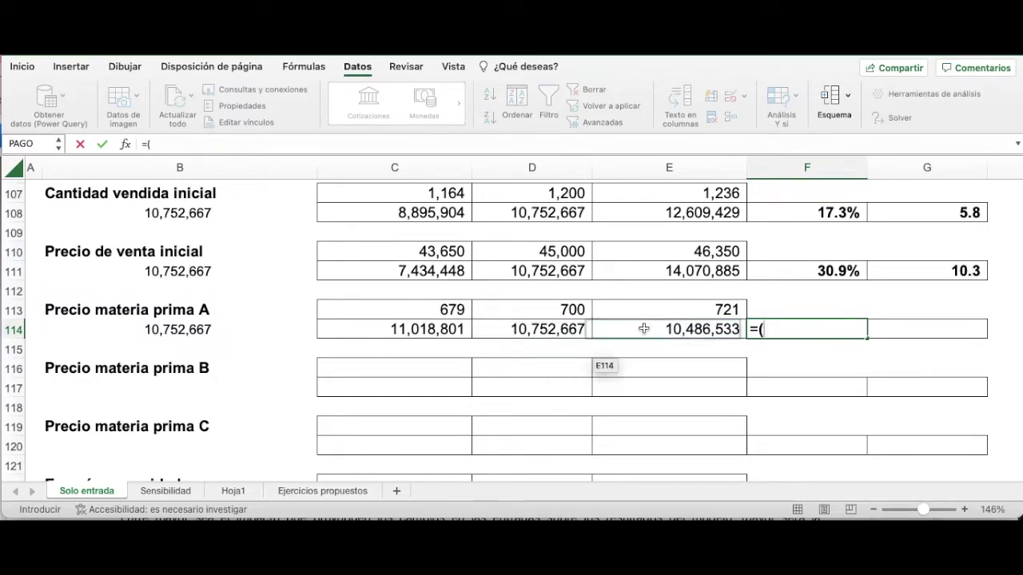
Complete the result's percentage variation for Precio materia prima A in F114 with the formula =(E114/D114)-1.
left_click(696, 327)
type("/")
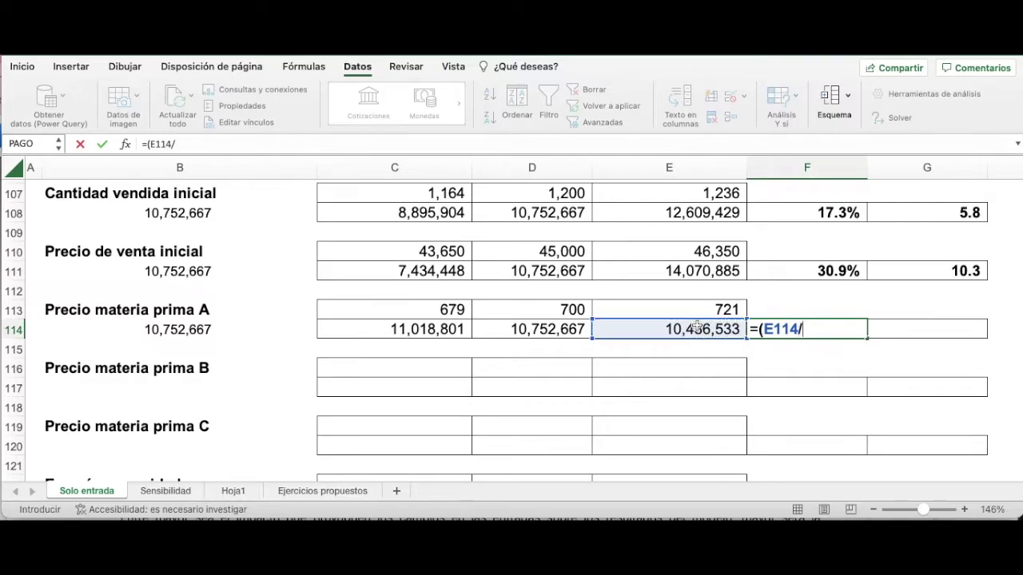
left_click(573, 332)
type(")")
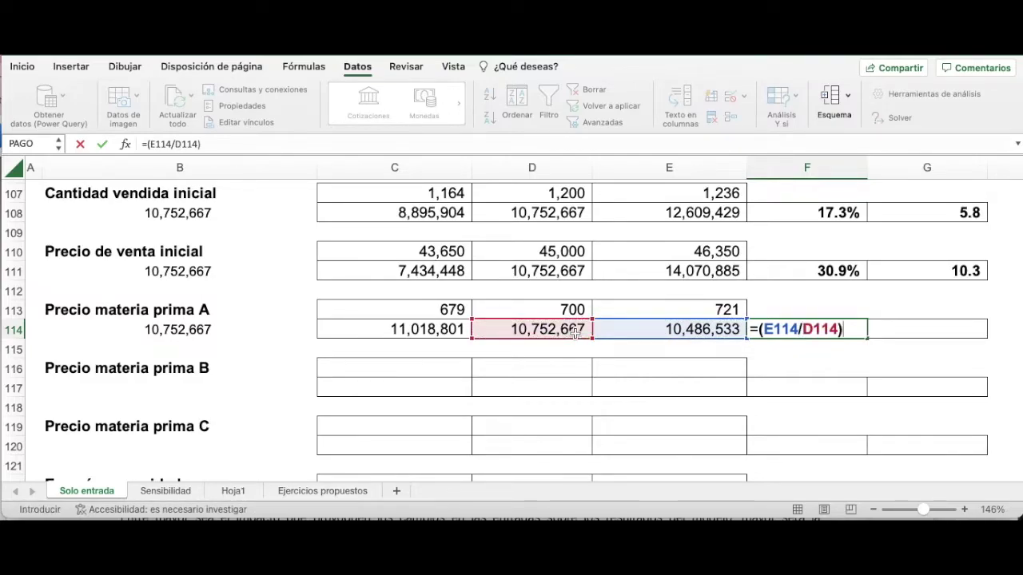
type("-1")
key("Return")
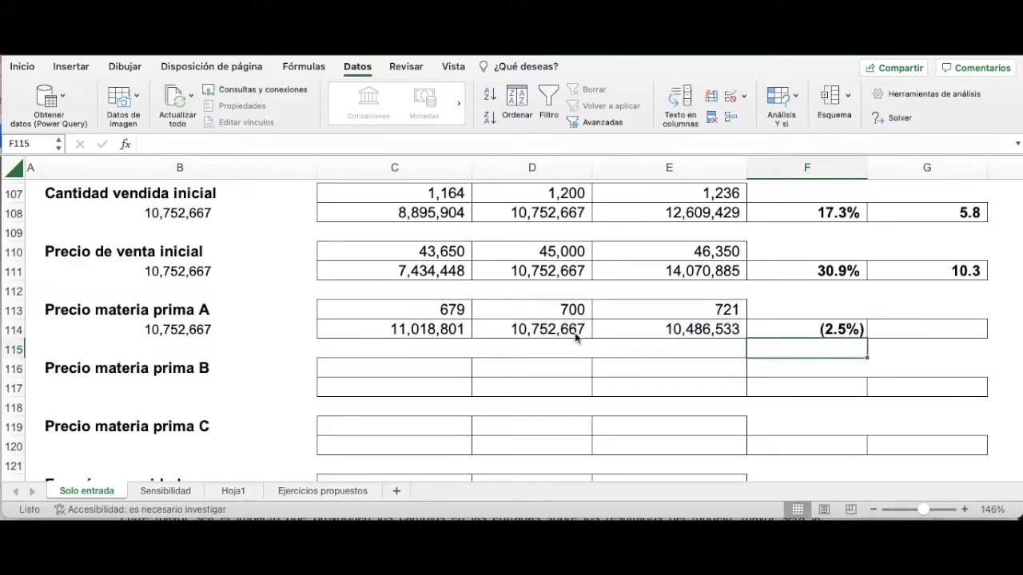
left_click(832, 329)
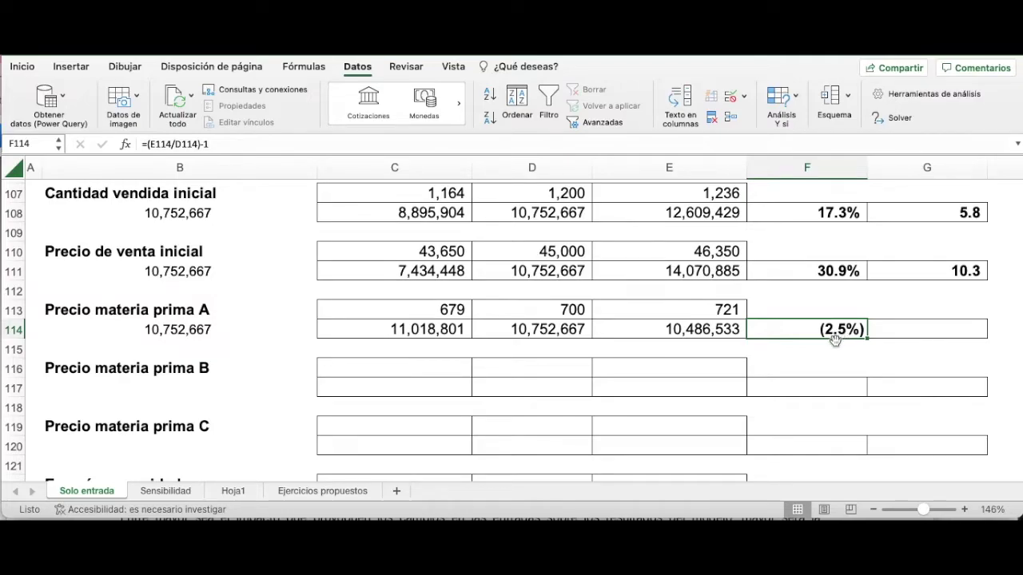
Calculate the degree of sensitivity for Precio materia prima A in G114 with the formula =F114/C102.
left_click(917, 329)
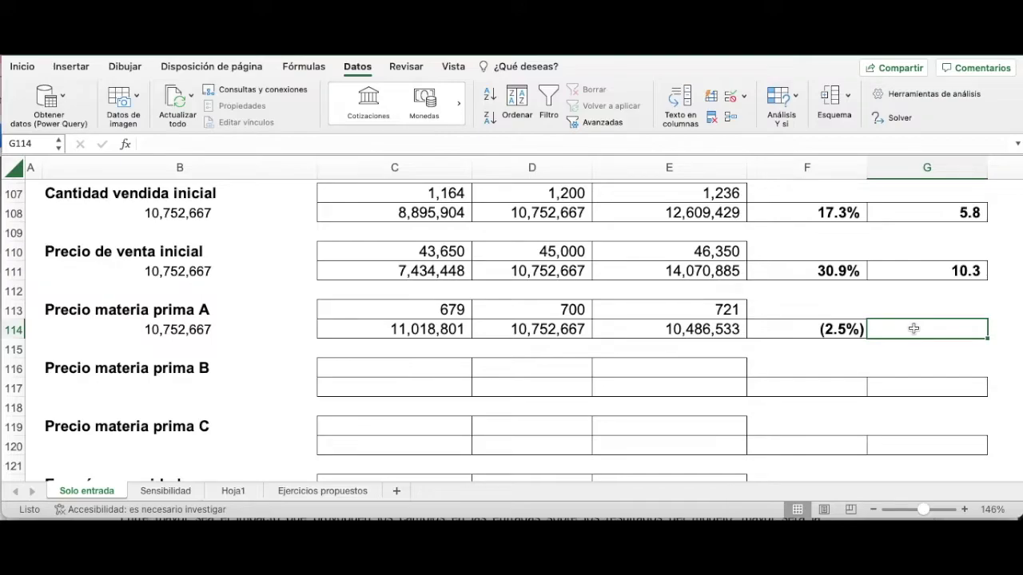
type("=")
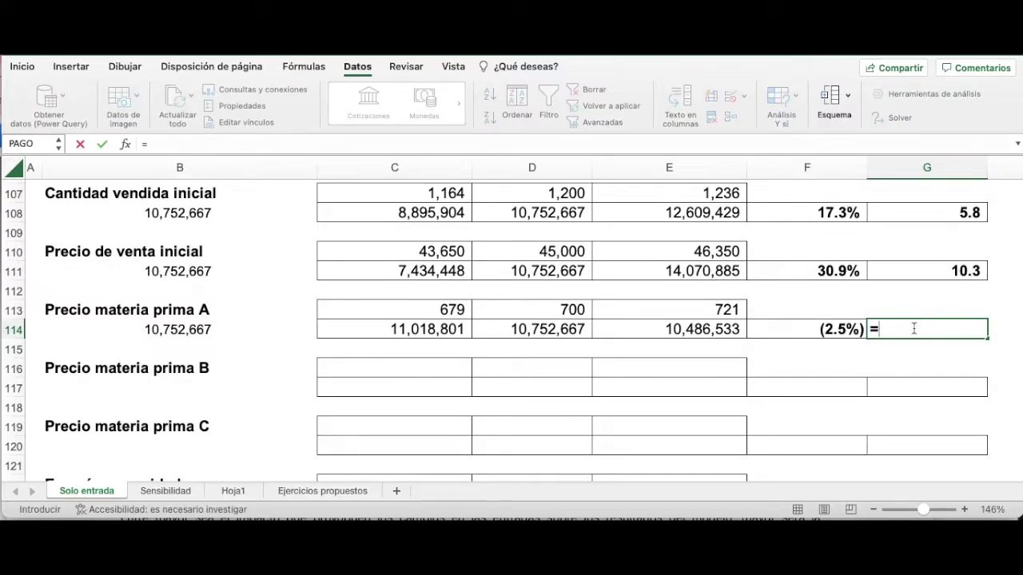
key("Left")
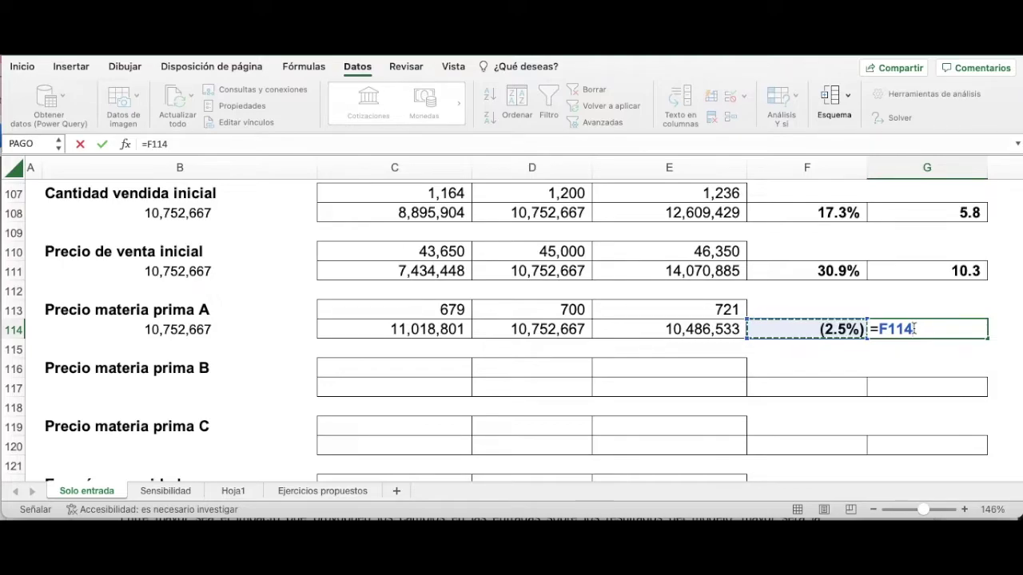
type("/")
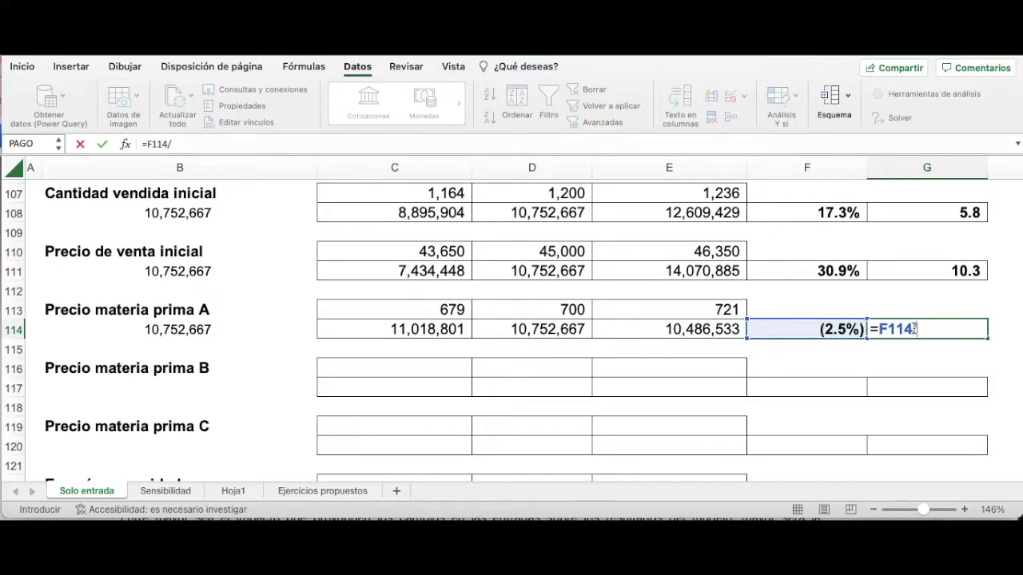
scroll(452, 265, "up", 5)
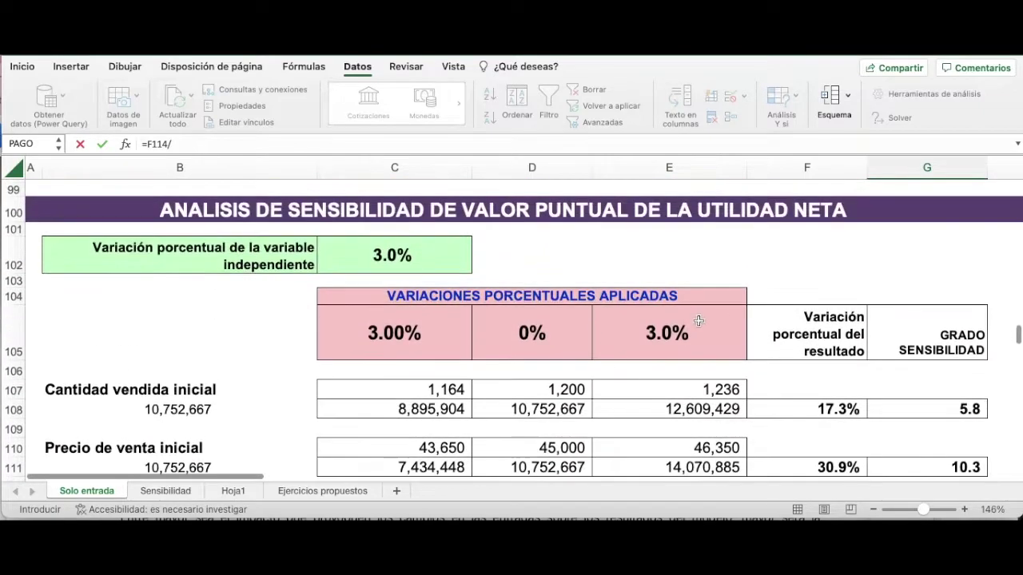
left_click(451, 265)
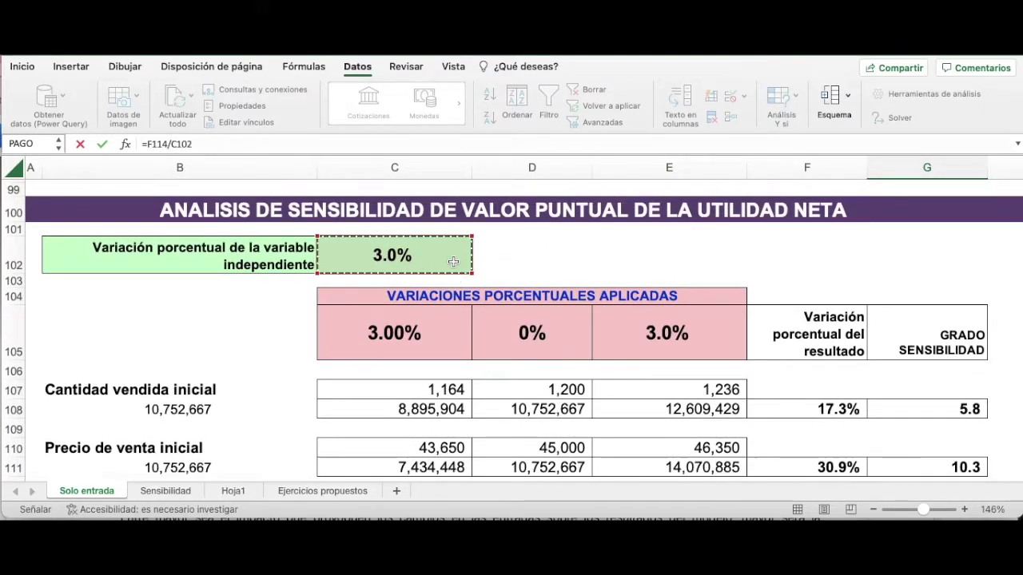
key("Return")
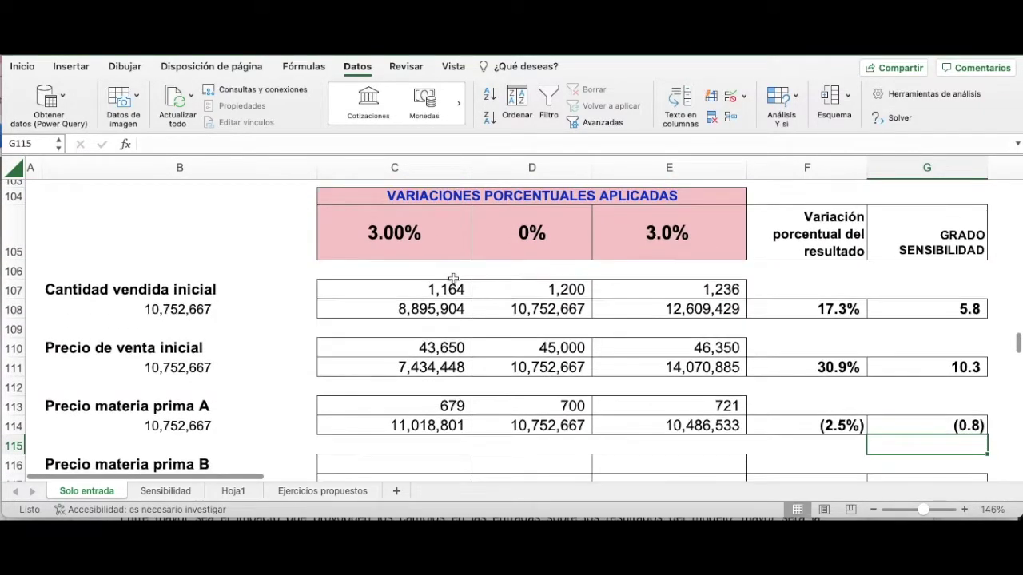
scroll(453, 271, "down", 2)
scroll(453, 276, "down", 1)
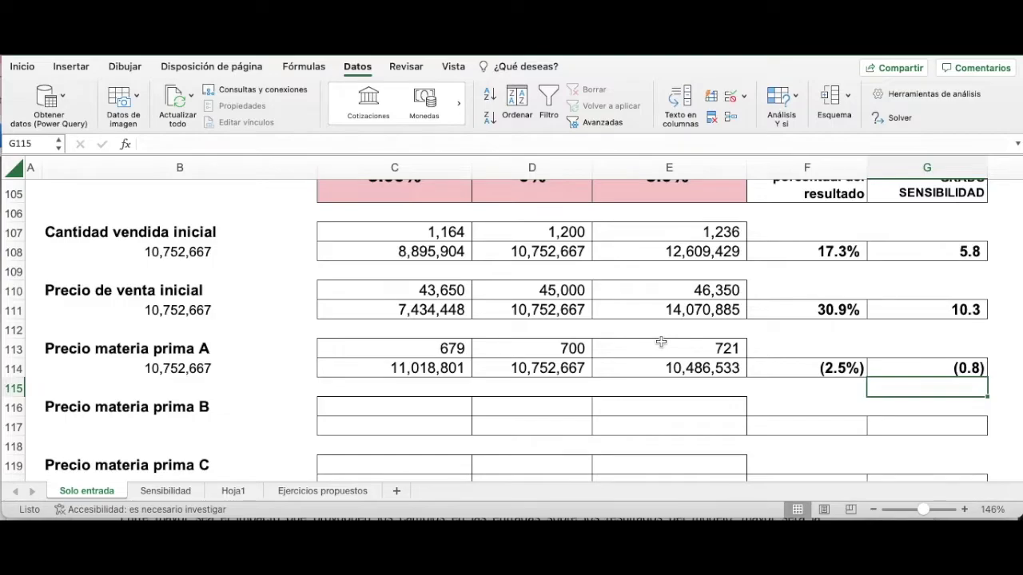
left_click(940, 368)
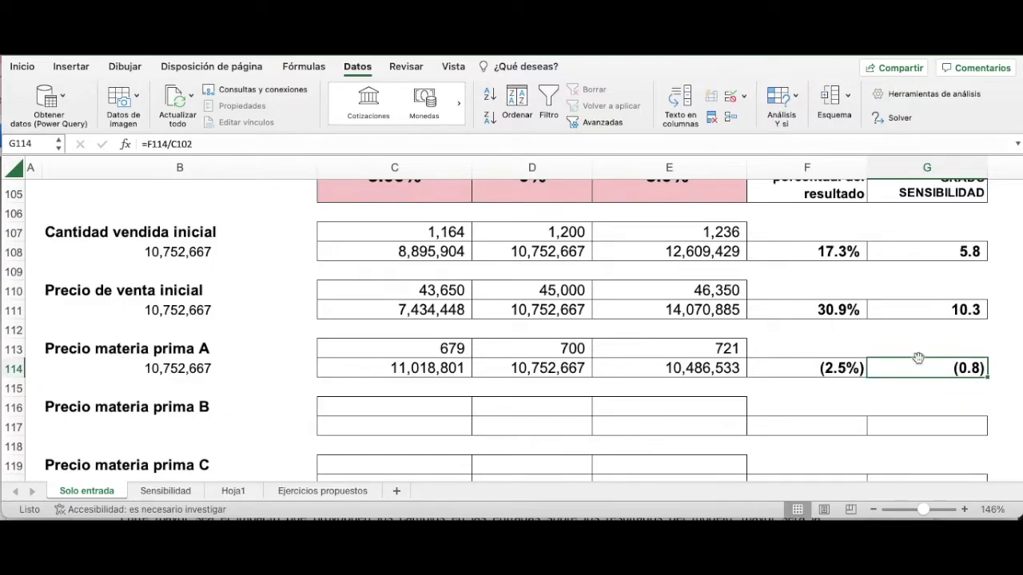
Look up the unit price of Materia prima B in the raw material consumption table of the input data.
scroll(890, 381, "down", 5)
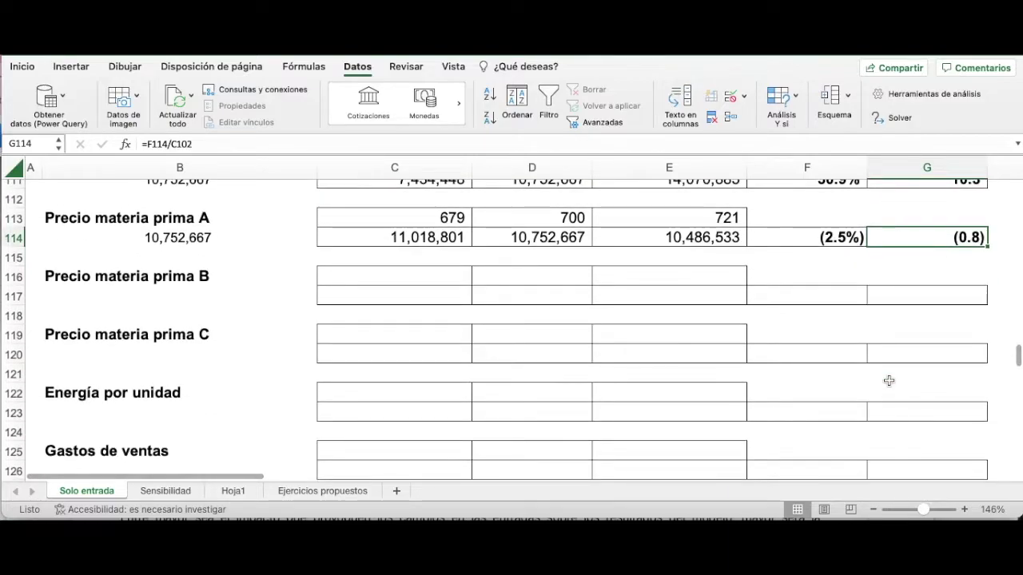
scroll(887, 379, "down", 5)
scroll(882, 376, "down", 3)
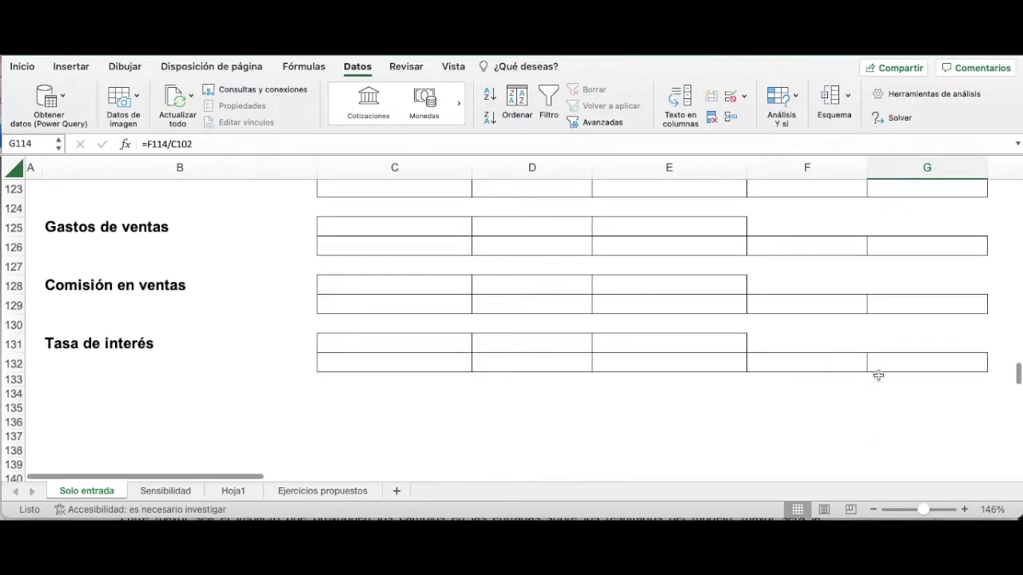
scroll(475, 286, "up", 8)
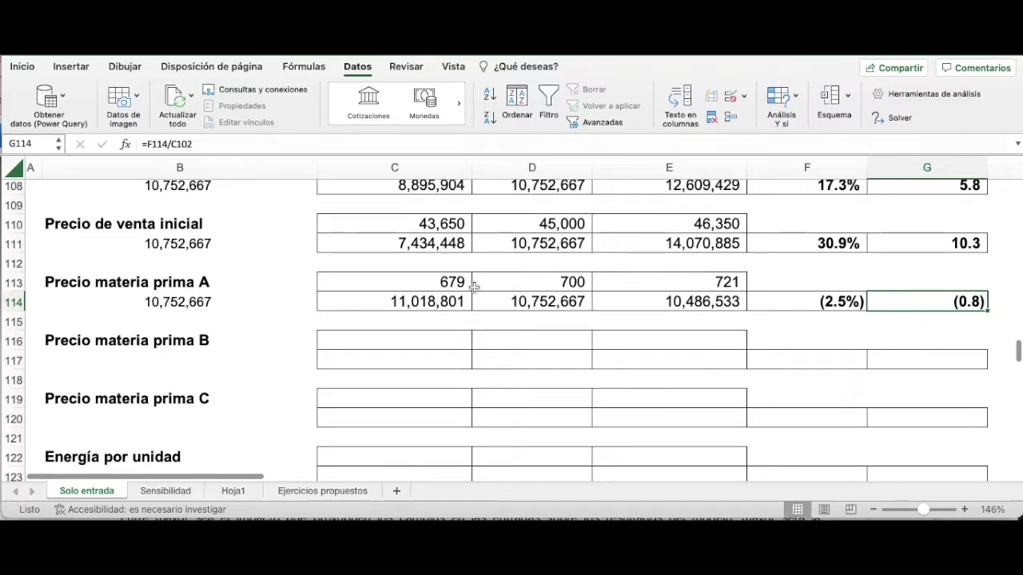
scroll(474, 286, "down", 1)
left_click(417, 265)
left_click(553, 262)
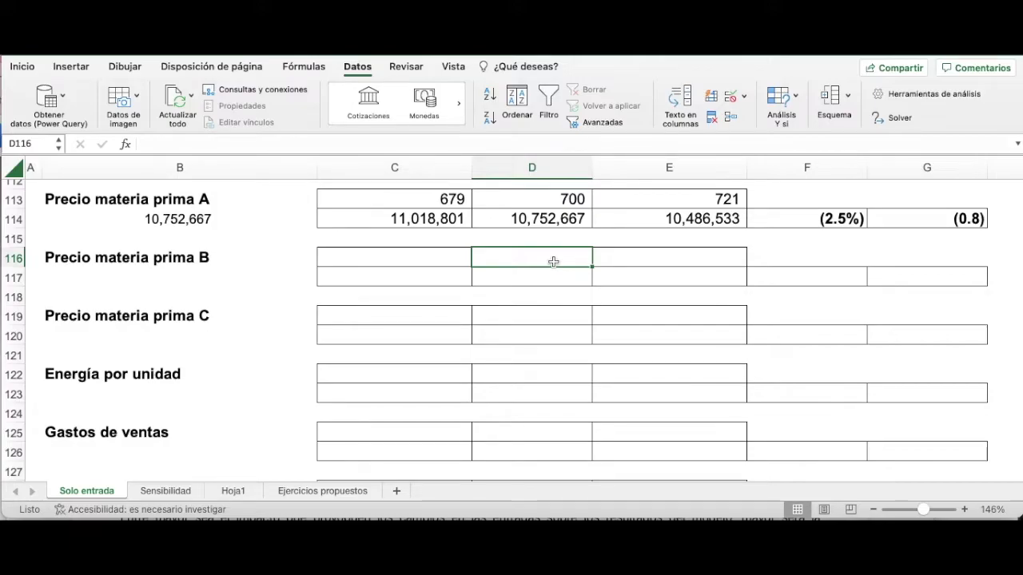
scroll(553, 262, "up", 10)
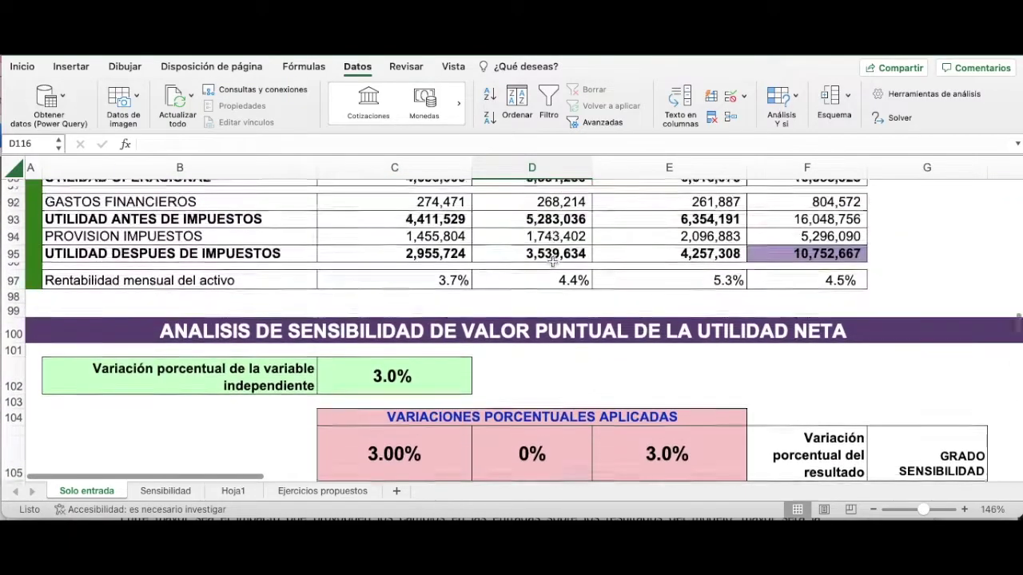
scroll(552, 261, "up", 20)
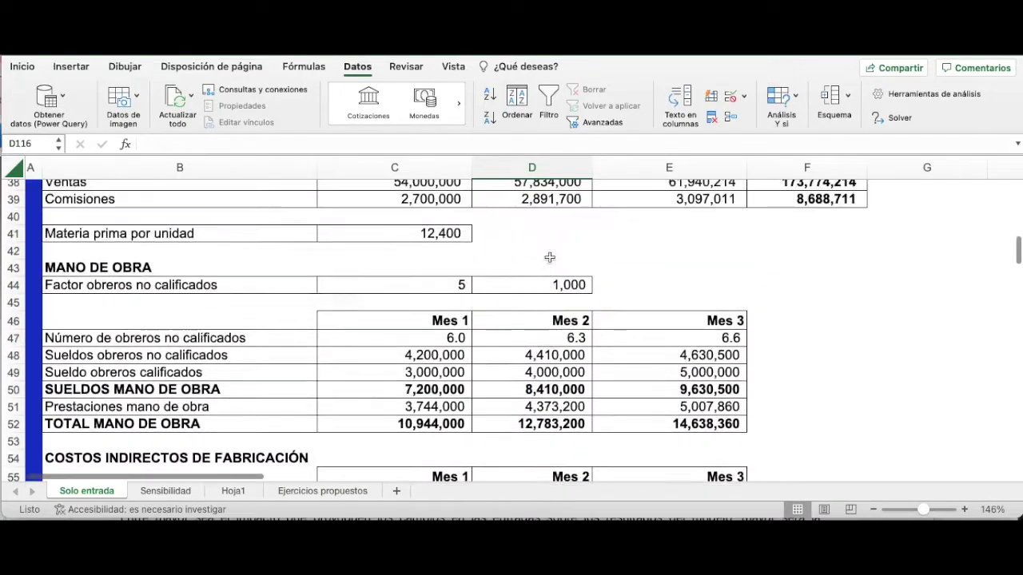
scroll(549, 257, "up", 5)
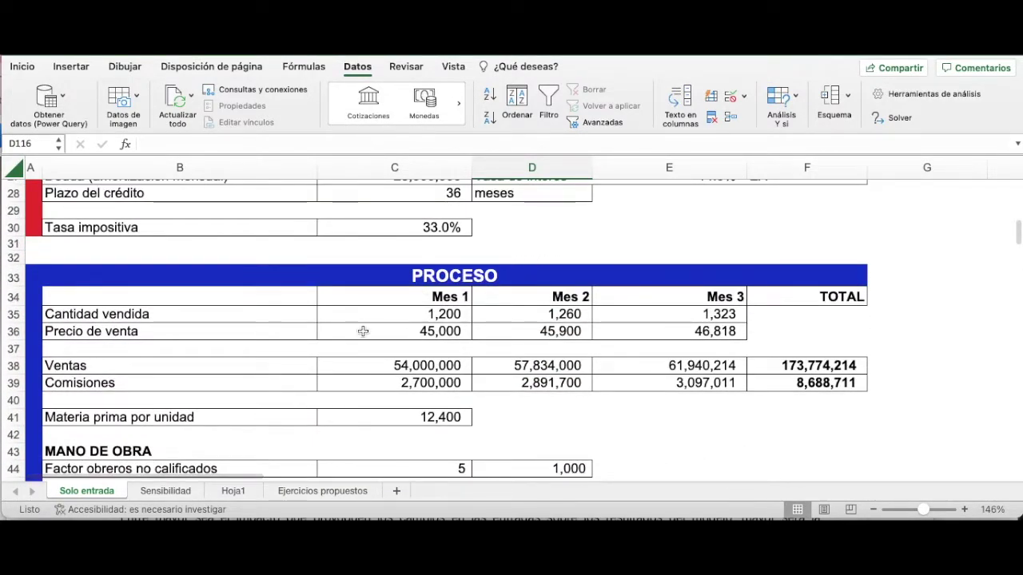
scroll(385, 321, "up", 10)
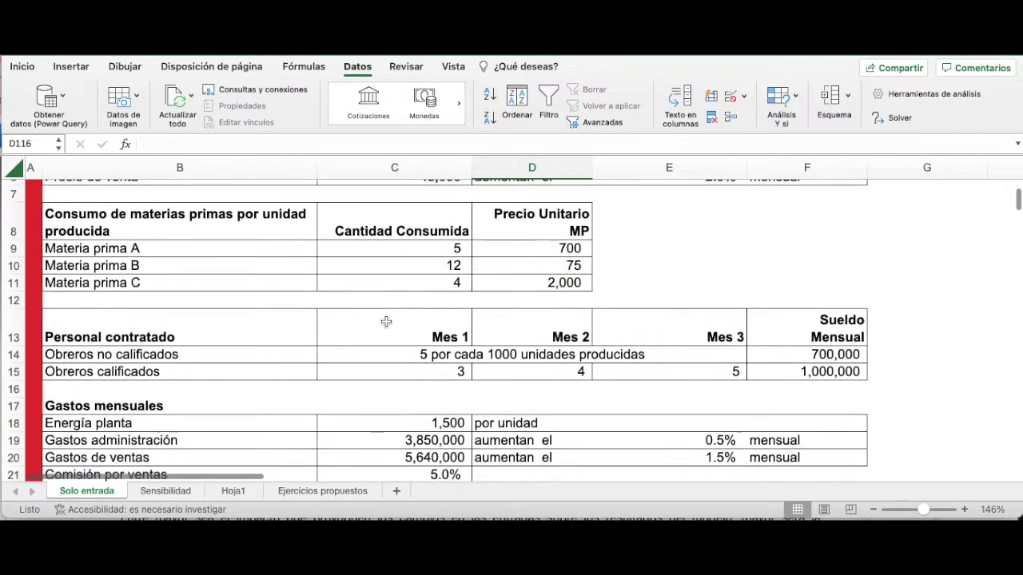
left_click(544, 267)
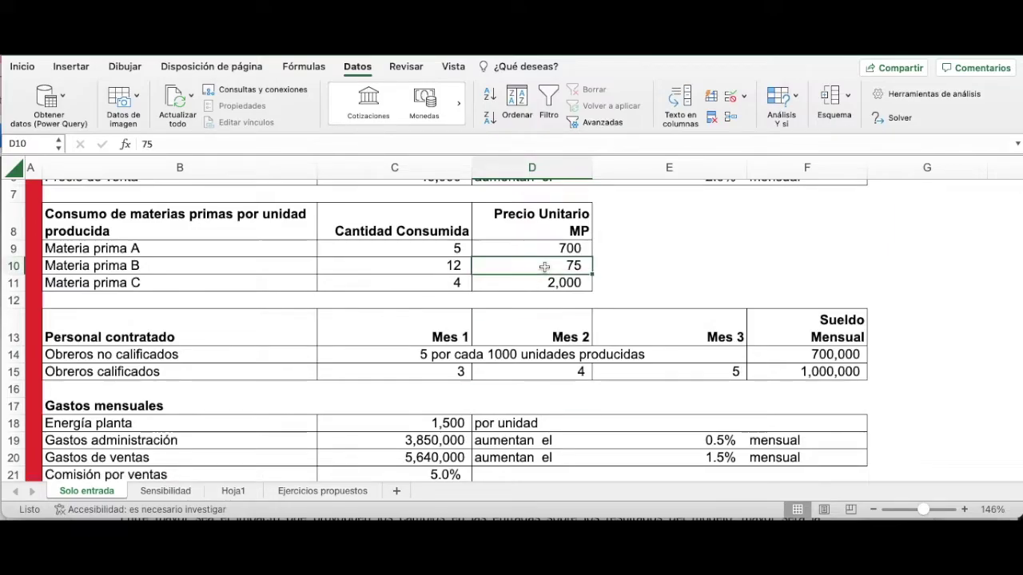
Enter 75 as the base price of Precio materia prima B in D116, under the 0% variation.
scroll(601, 354, "down", 20)
scroll(601, 354, "down", 20)
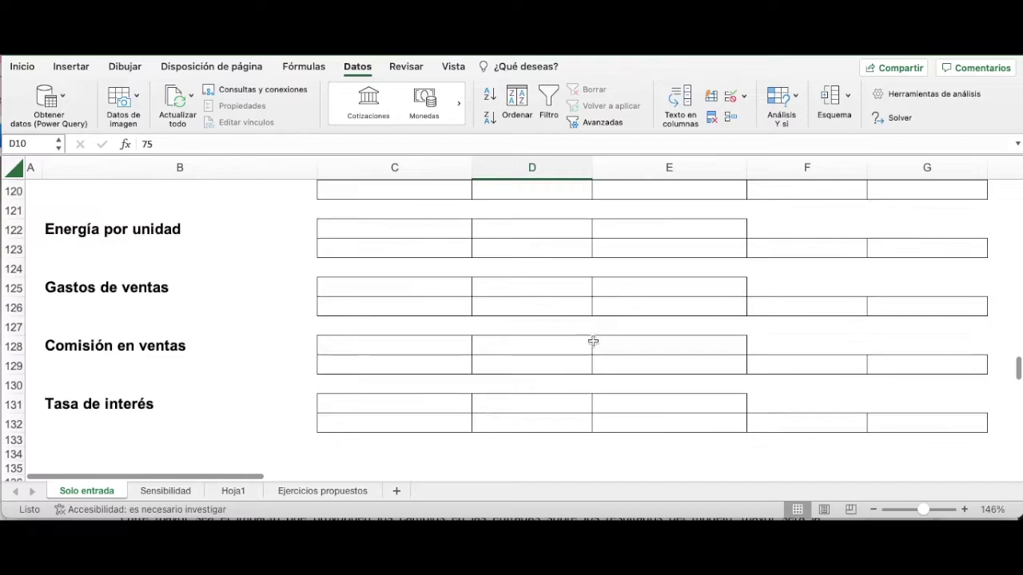
scroll(592, 341, "up", 5)
left_click(531, 298)
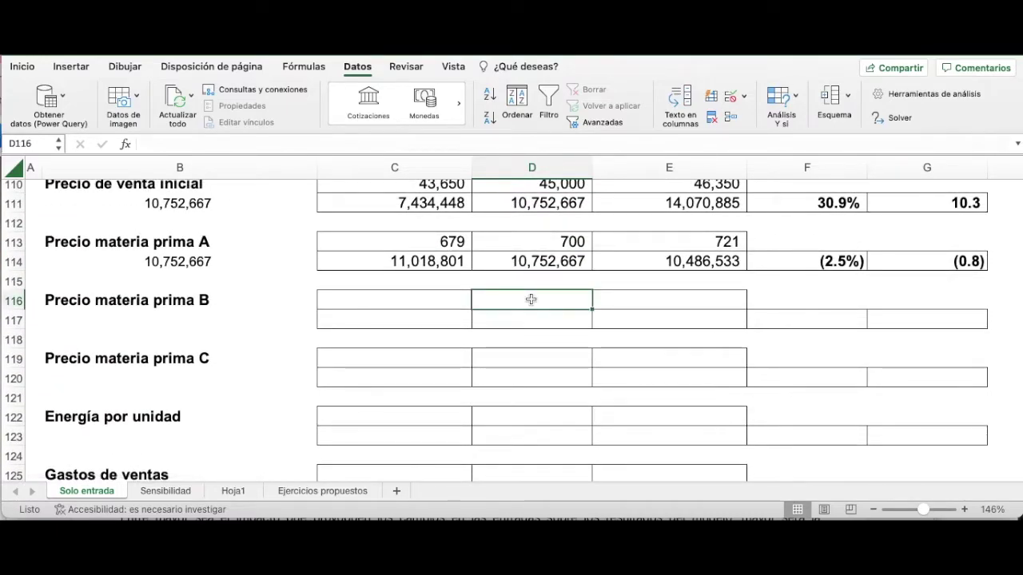
type("75")
key("Tab")
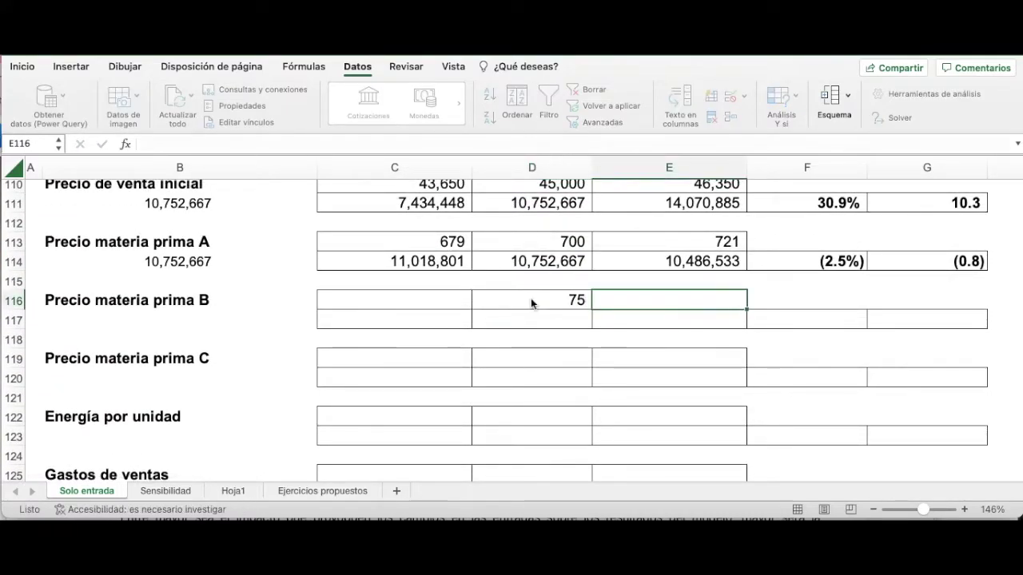
Calculate the increased price of materia prima B in E116 with the formula =D116*(1+C102).
type("=")
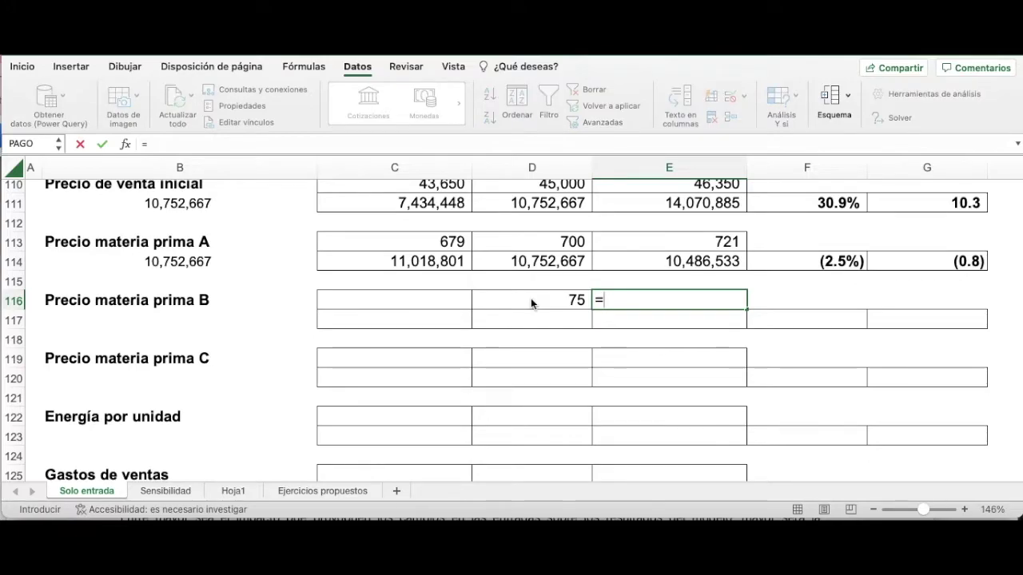
left_click(531, 298)
type("*(1+")
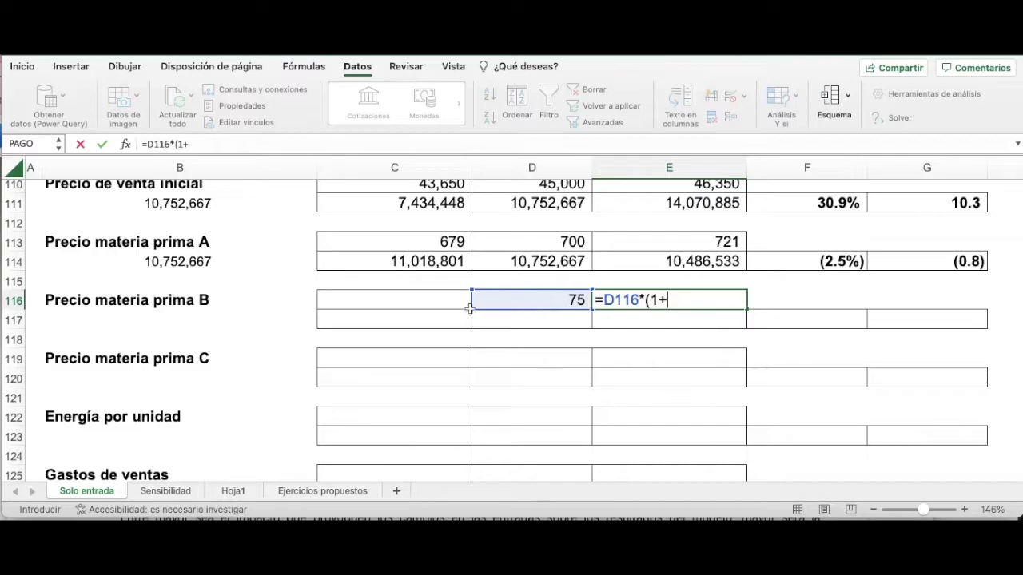
scroll(487, 302, "up", 5)
left_click(391, 231)
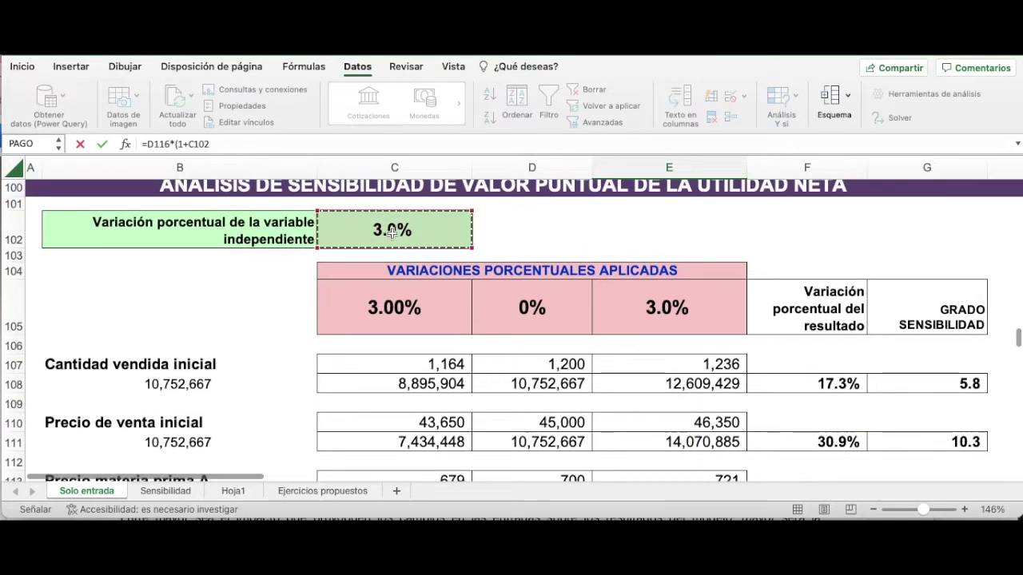
key("Return")
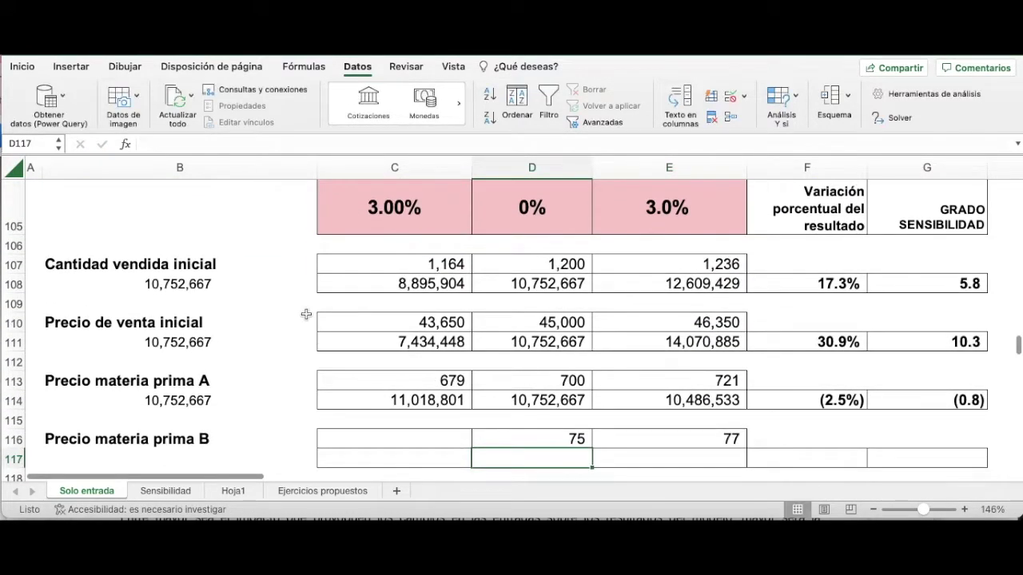
Calculate the decreased price of materia prima B in C116 with the formula =D116*(1-C102).
scroll(306, 314, "down", 3)
left_click(410, 318)
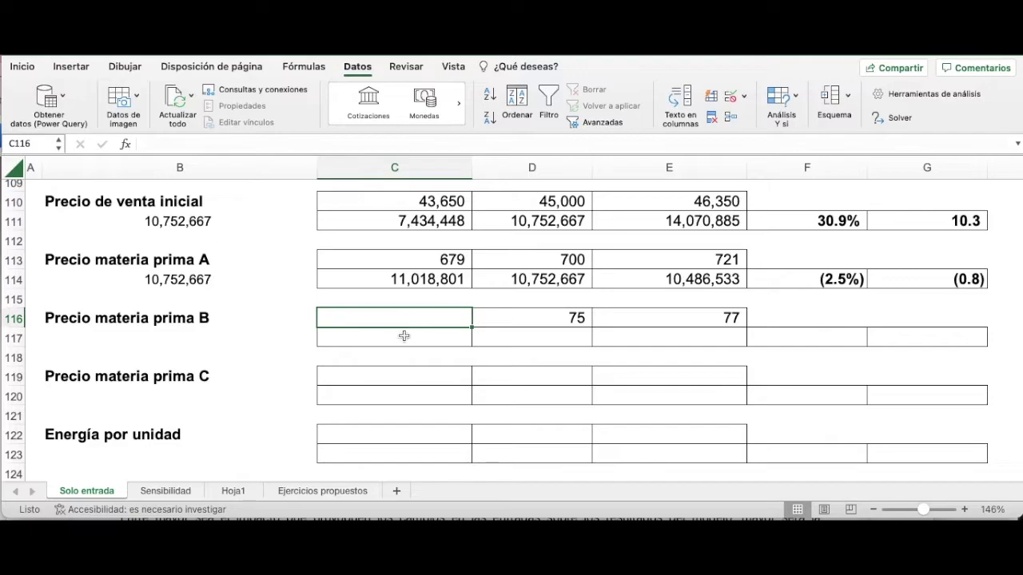
type("=")
key("Right")
type("(")
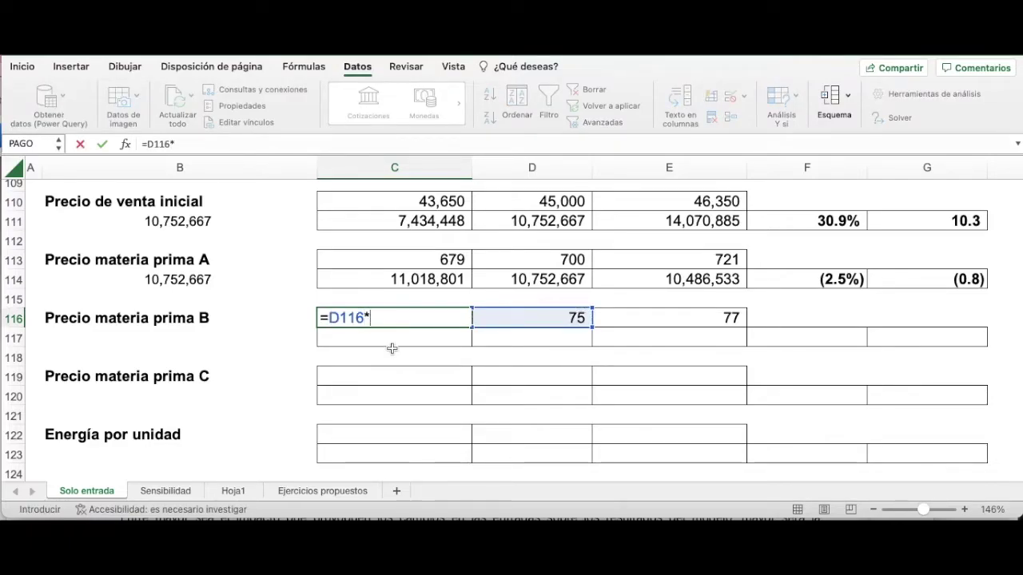
type("(1-")
scroll(391, 348, "up", 5)
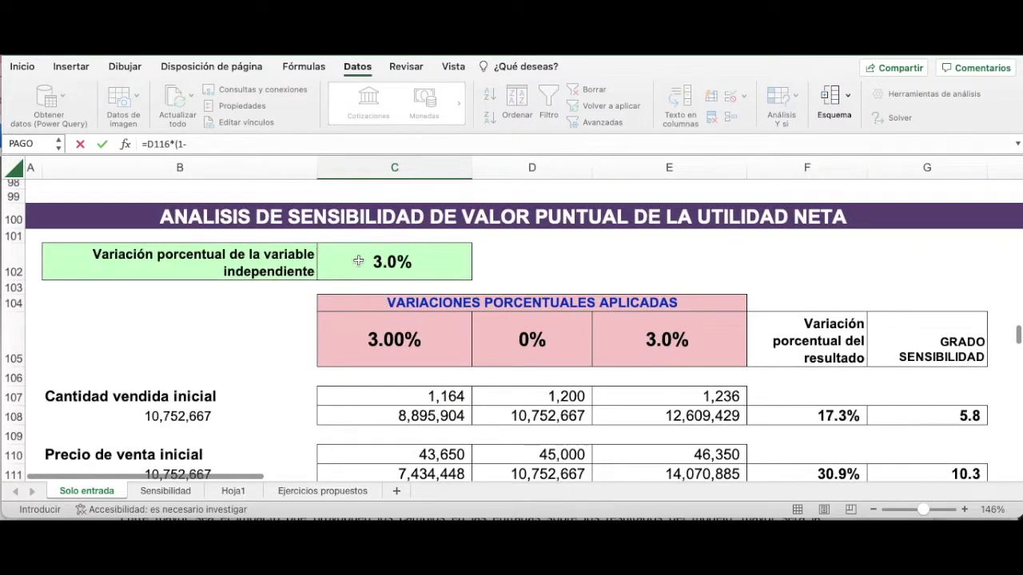
left_click(356, 262)
type(")")
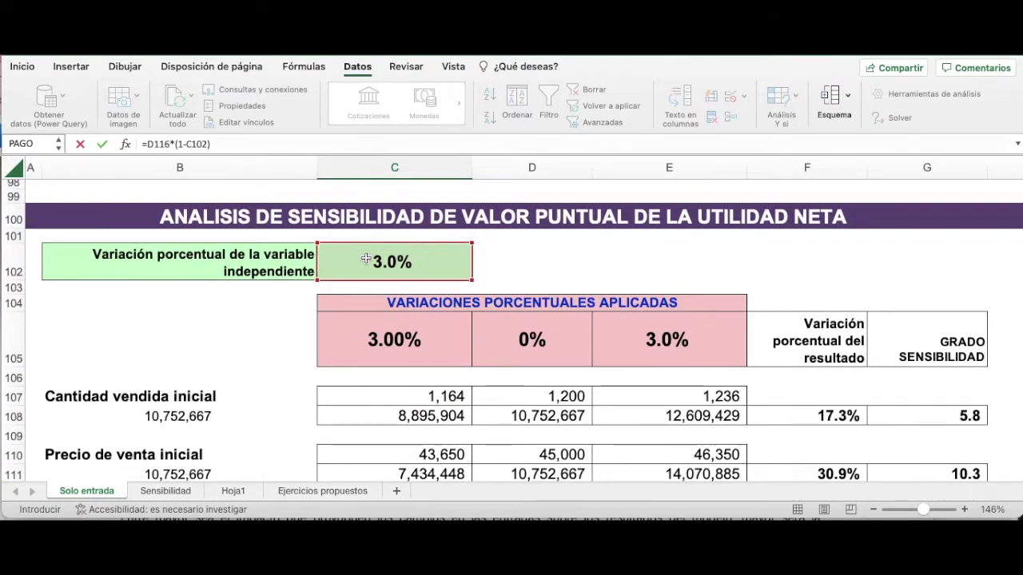
key("Return")
scroll(471, 318, "down", 3)
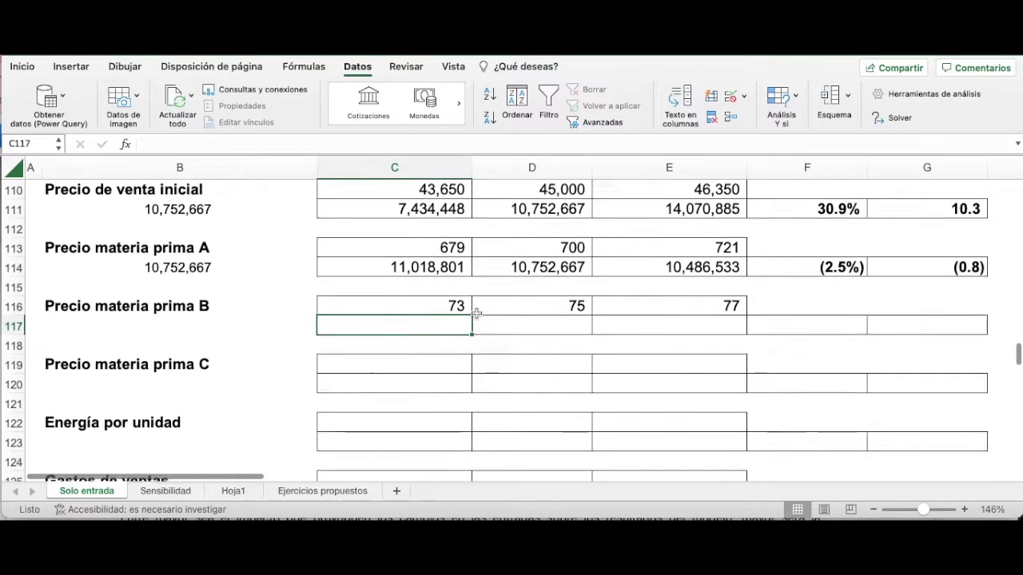
left_click(428, 303)
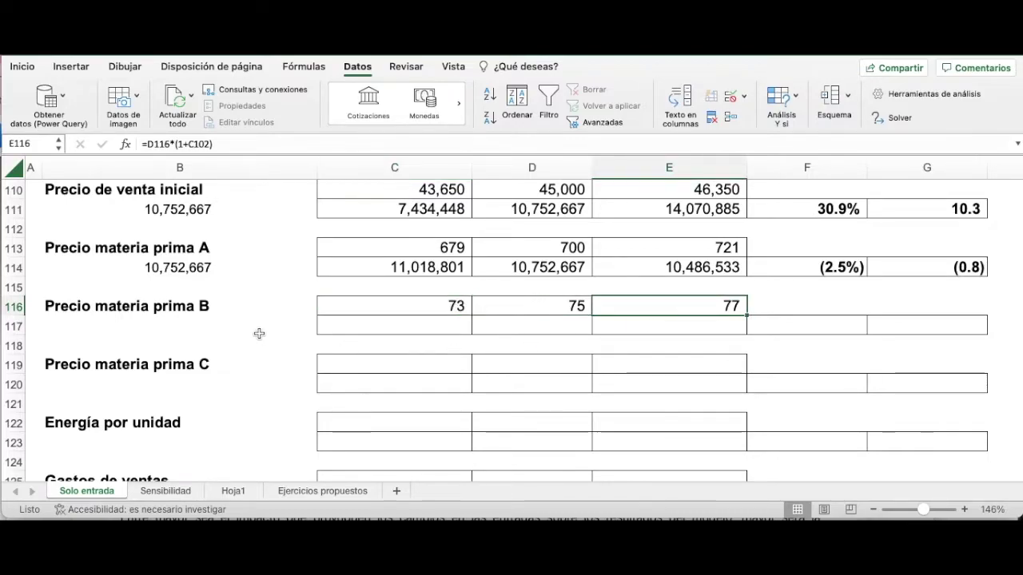
Link B117, under Precio materia prima B, to the total UTILIDAD DESPUES DE IMPUESTOS with the formula =F95.
left_click(180, 322)
type("=")
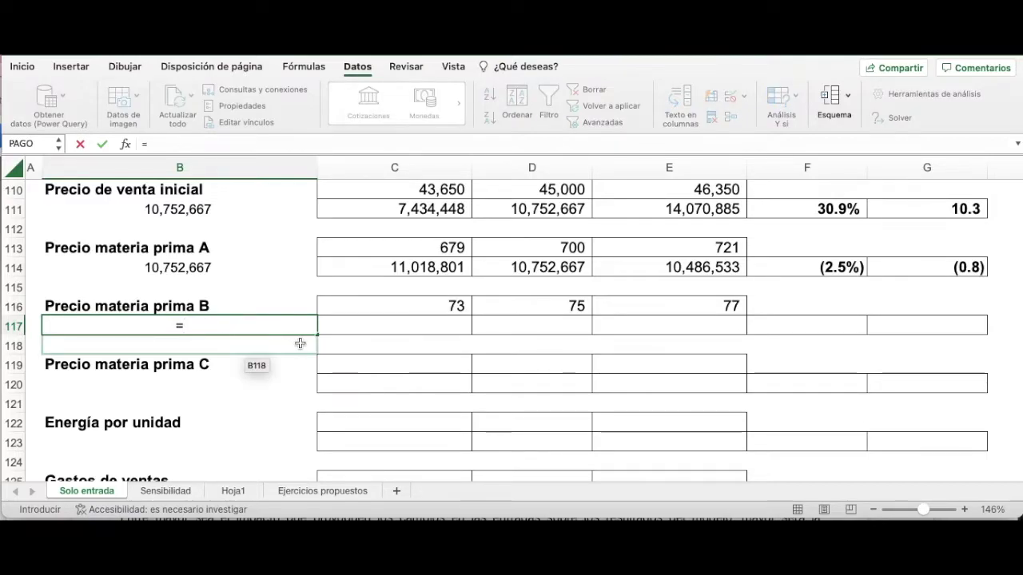
scroll(300, 344, "up", 5)
scroll(300, 344, "up", 10)
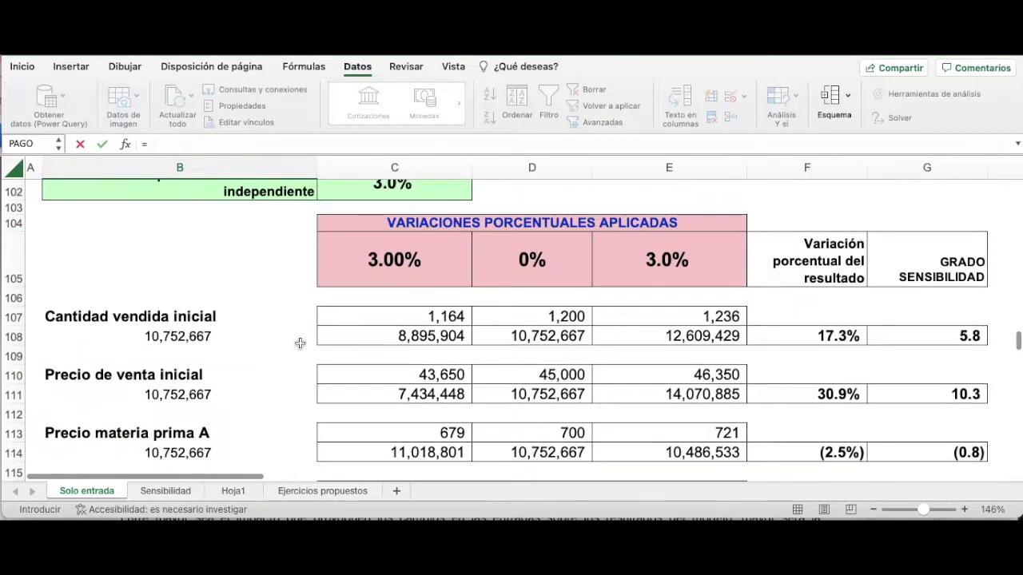
left_click(792, 241)
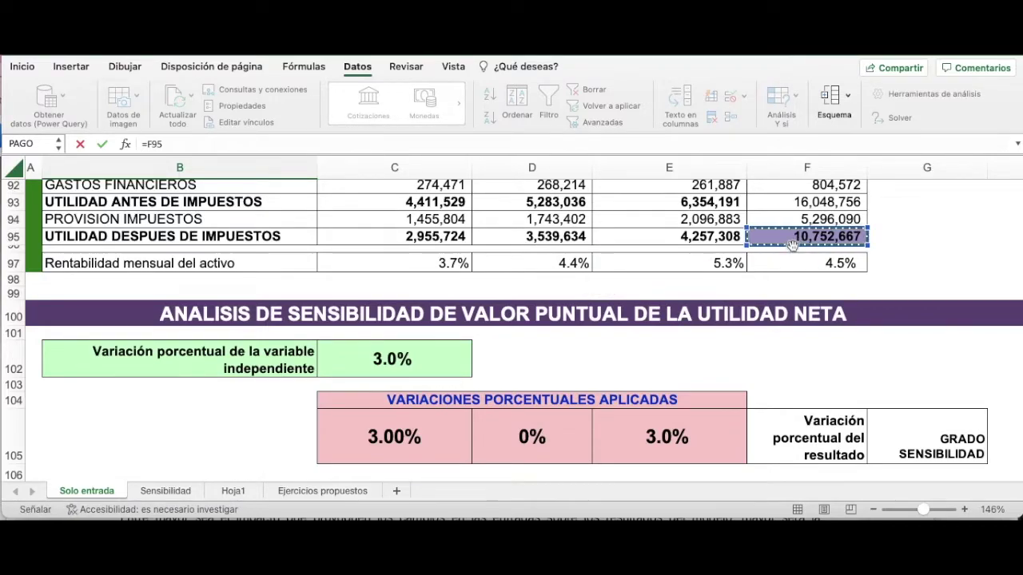
key("Return")
Create a what-if data table over B116:E117 with $D$10, the unit price of Materia prima B, as the row input cell.
scroll(528, 422, "down", 1)
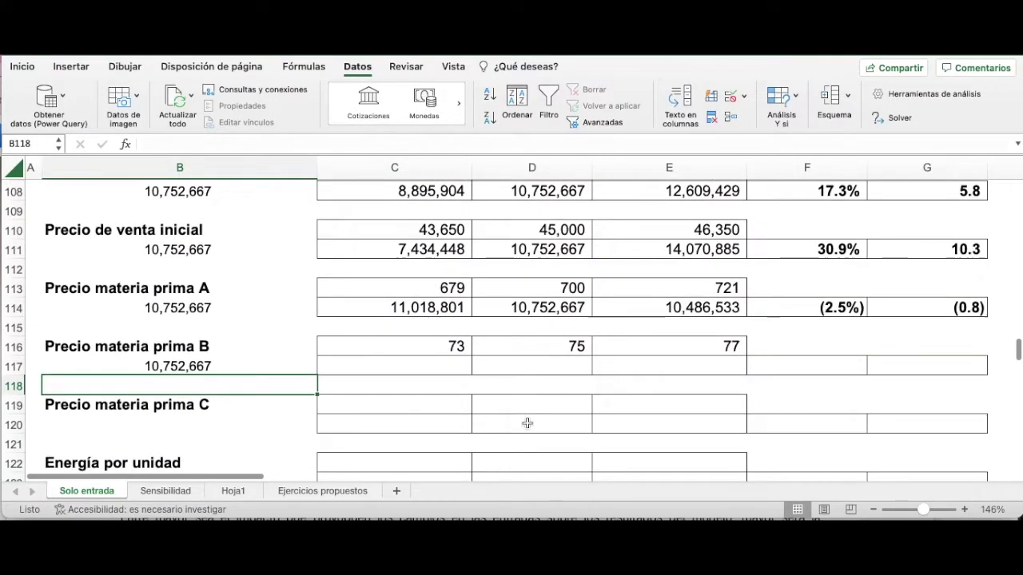
scroll(424, 404, "down", 3)
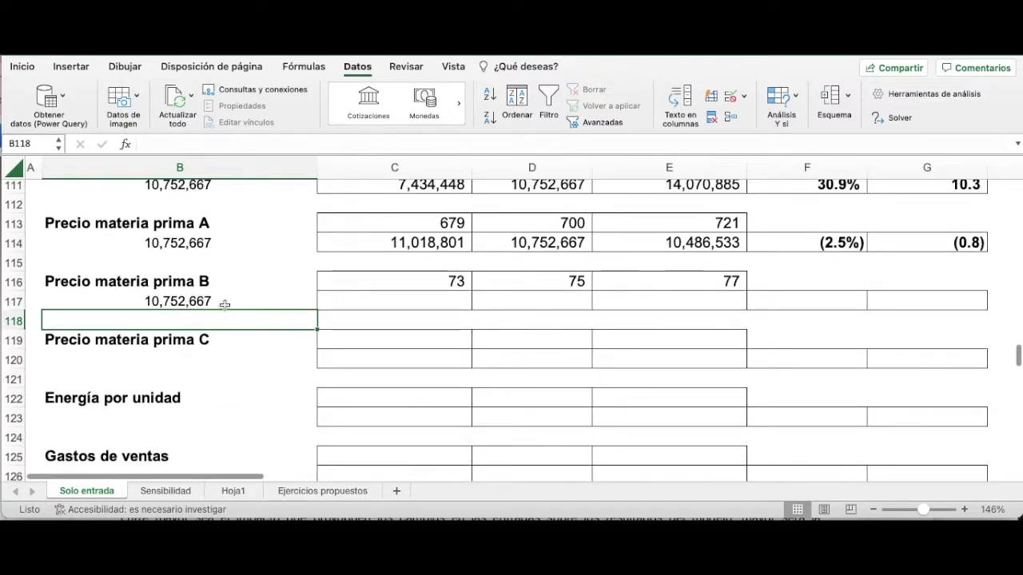
left_click_drag(226, 284, 664, 300)
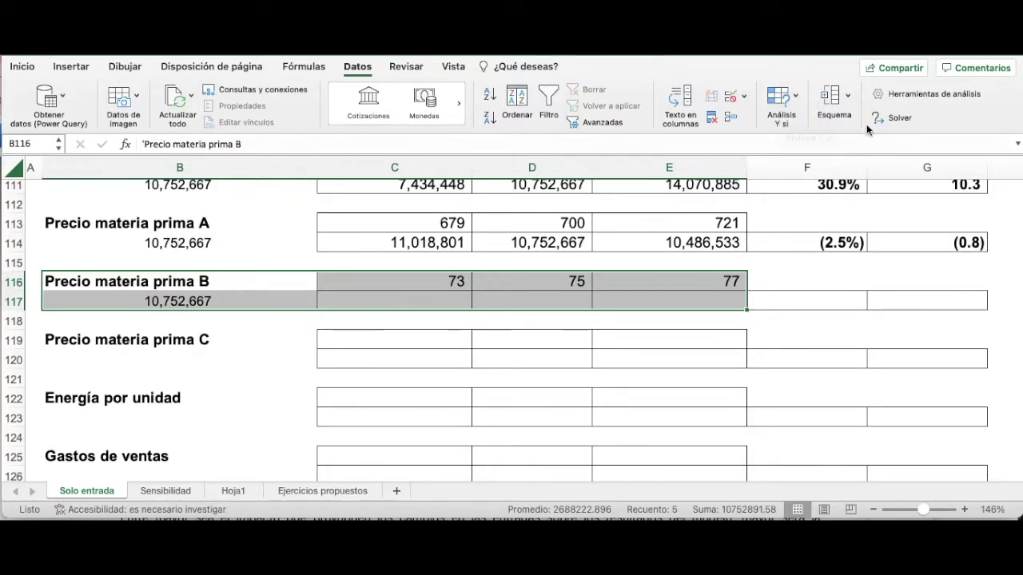
left_click(783, 116)
left_click(812, 154)
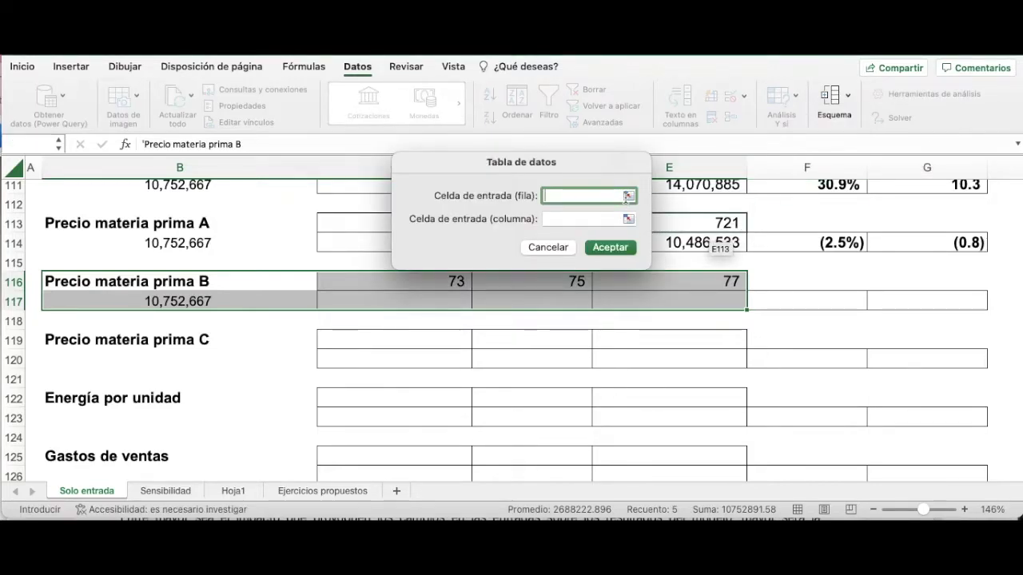
left_click(629, 196)
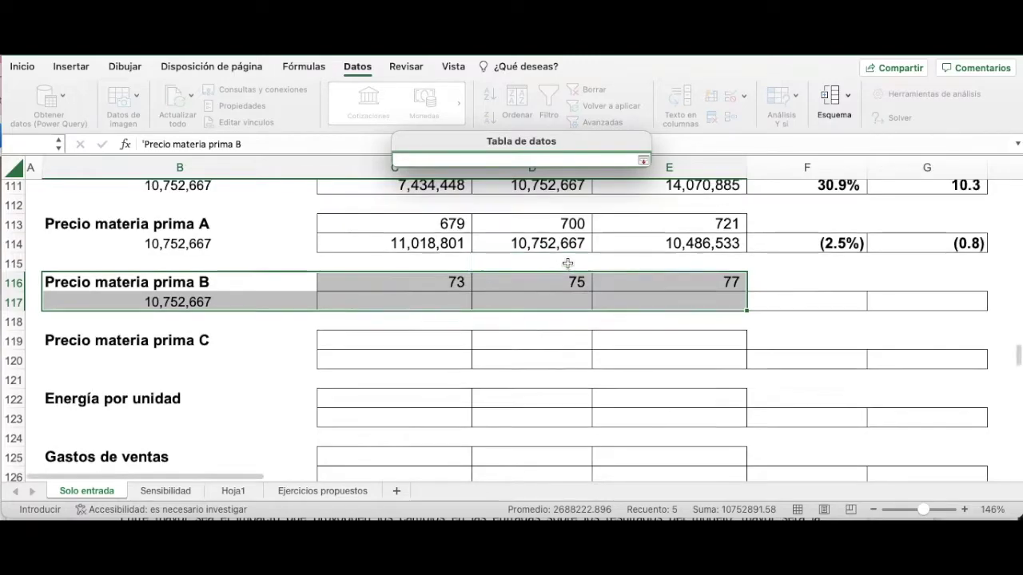
scroll(565, 265, "up", 3)
scroll(567, 265, "up", 20)
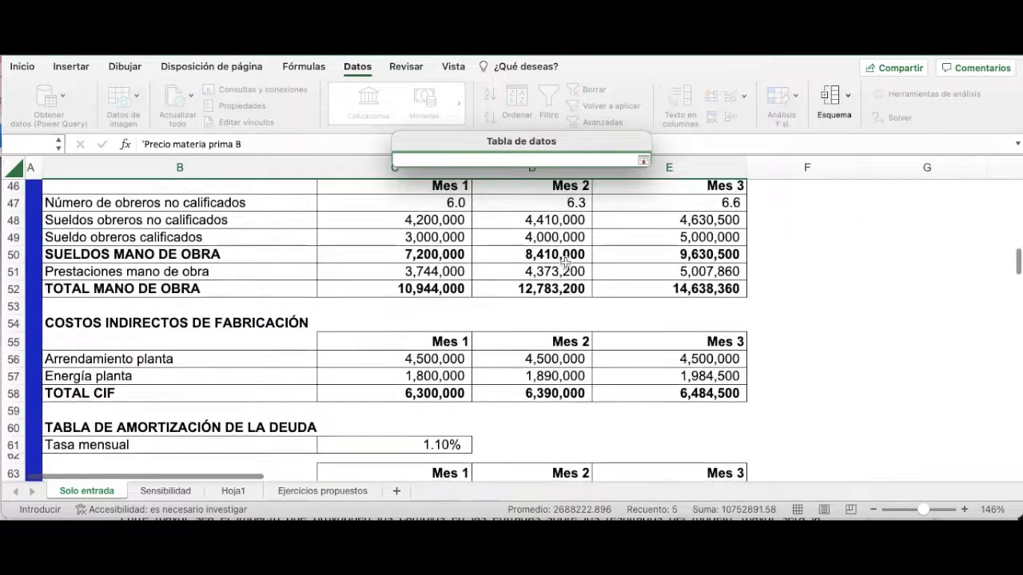
scroll(565, 263, "up", 3)
scroll(565, 263, "up", 5)
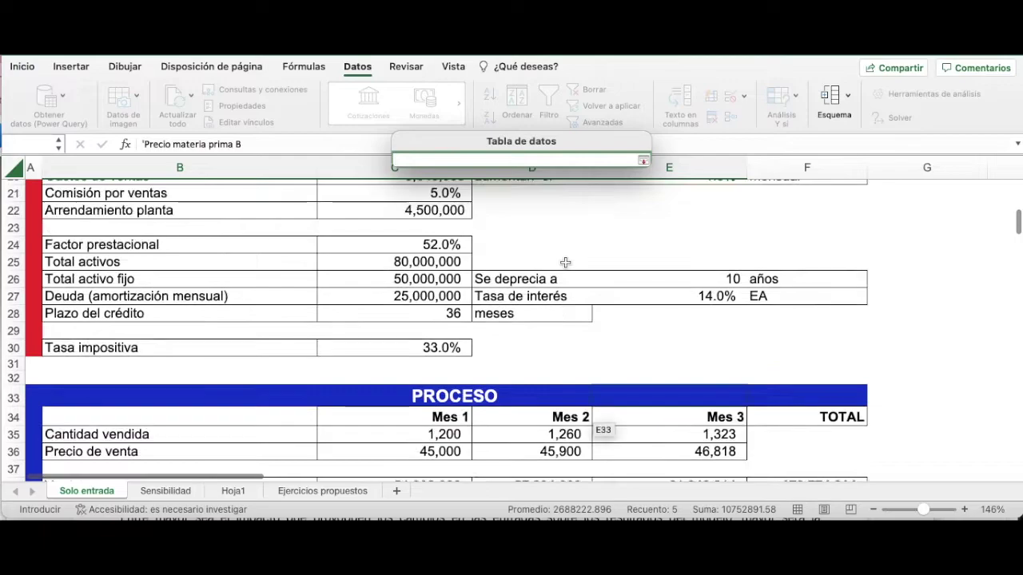
scroll(564, 263, "up", 3)
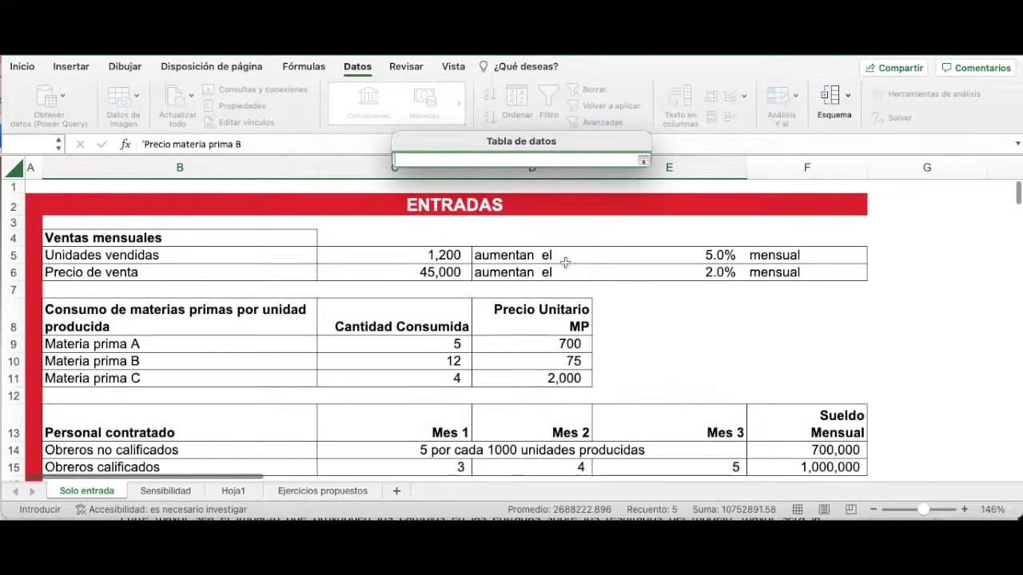
left_click(543, 362)
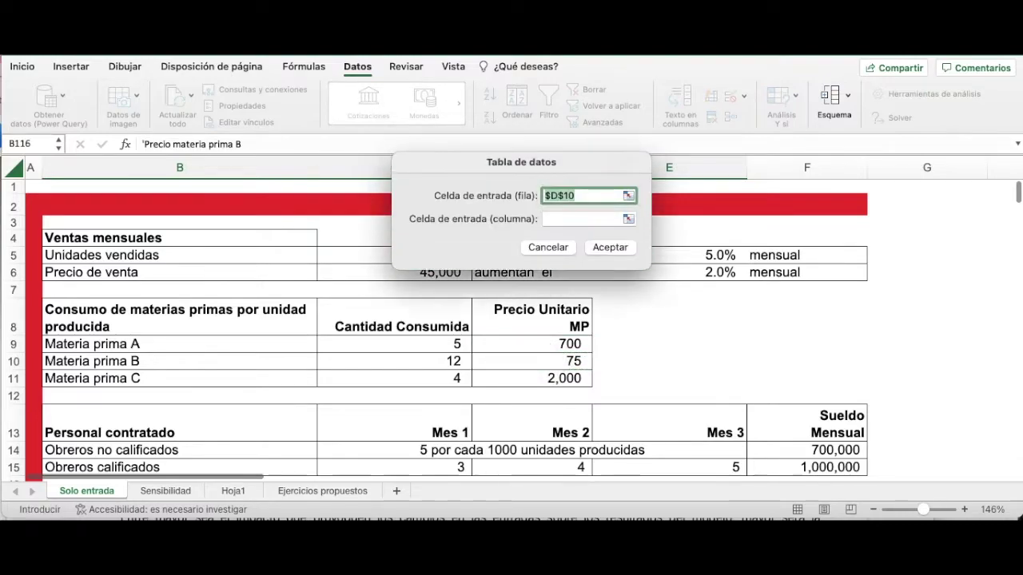
left_click(612, 247)
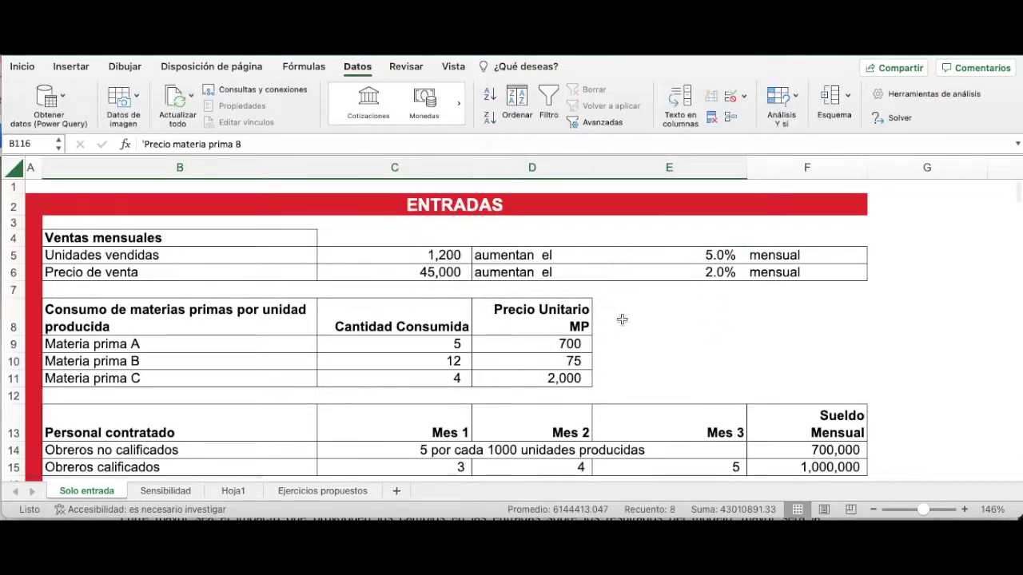
Compare the net profit results for Precio materia prima B in C117, D117 and E117 across the decreased, base and increased prices.
scroll(620, 323, "down", 15)
scroll(614, 345, "down", 15)
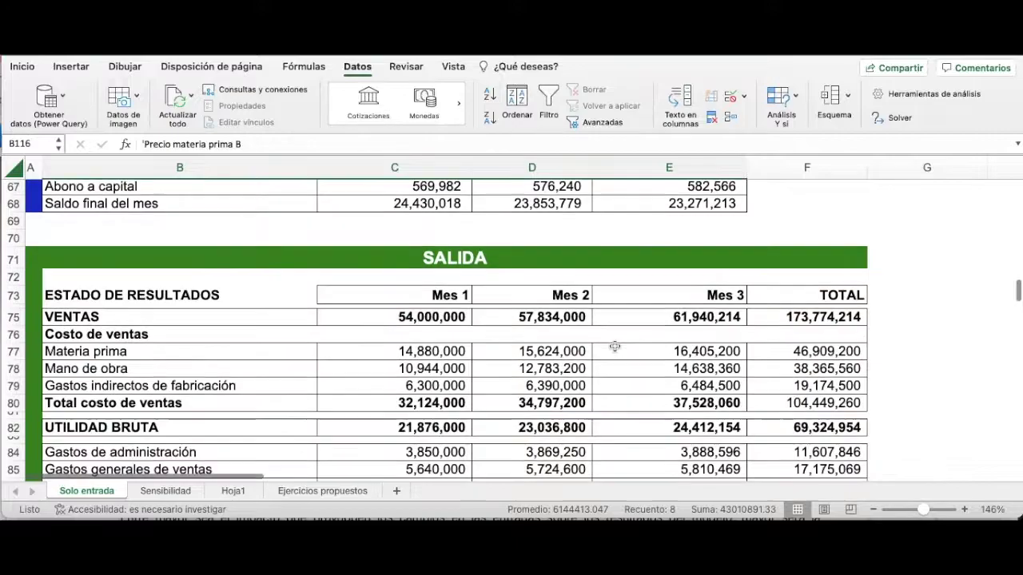
scroll(615, 345, "down", 3)
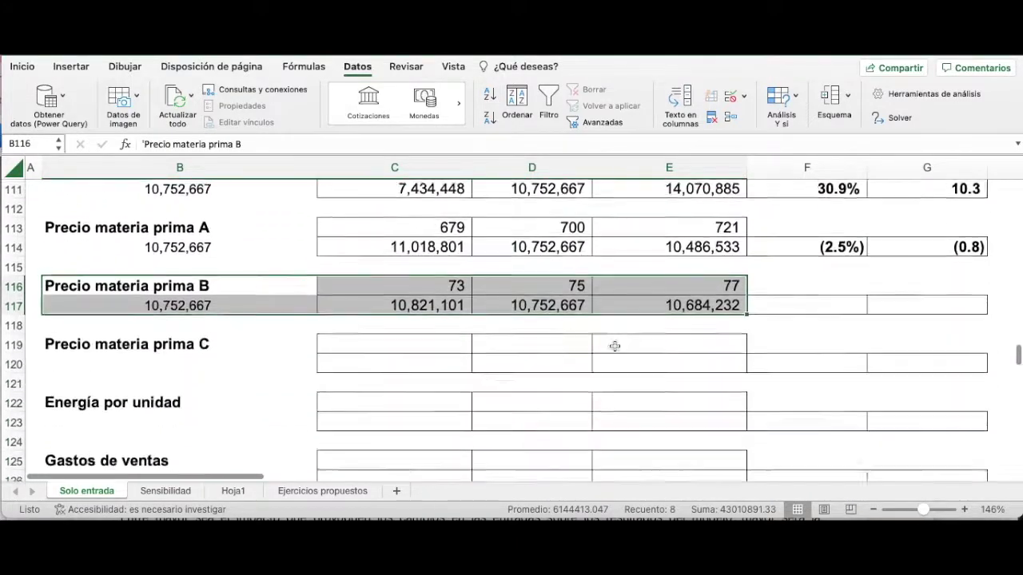
left_click(615, 302)
key("Left")
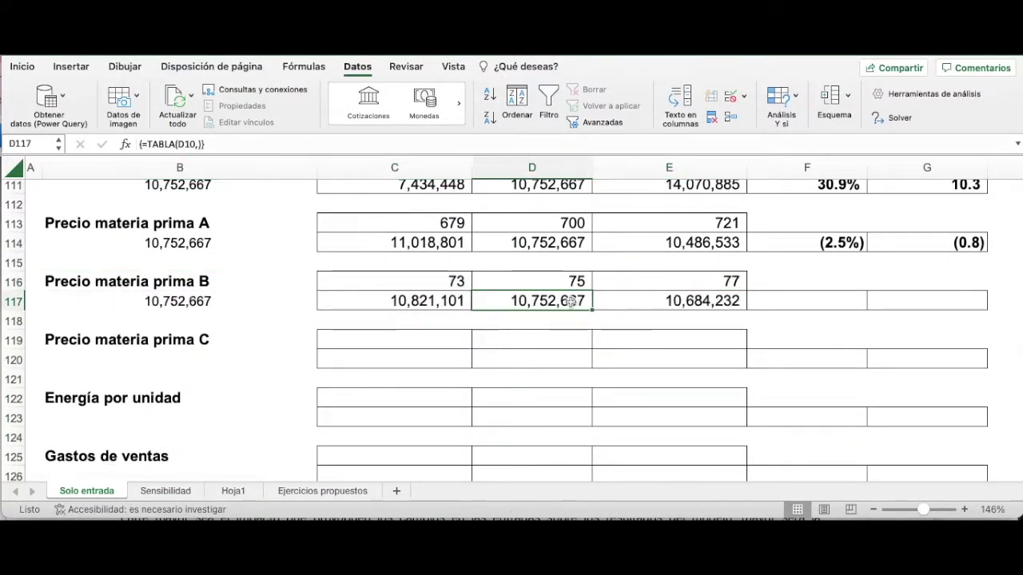
left_click(675, 303)
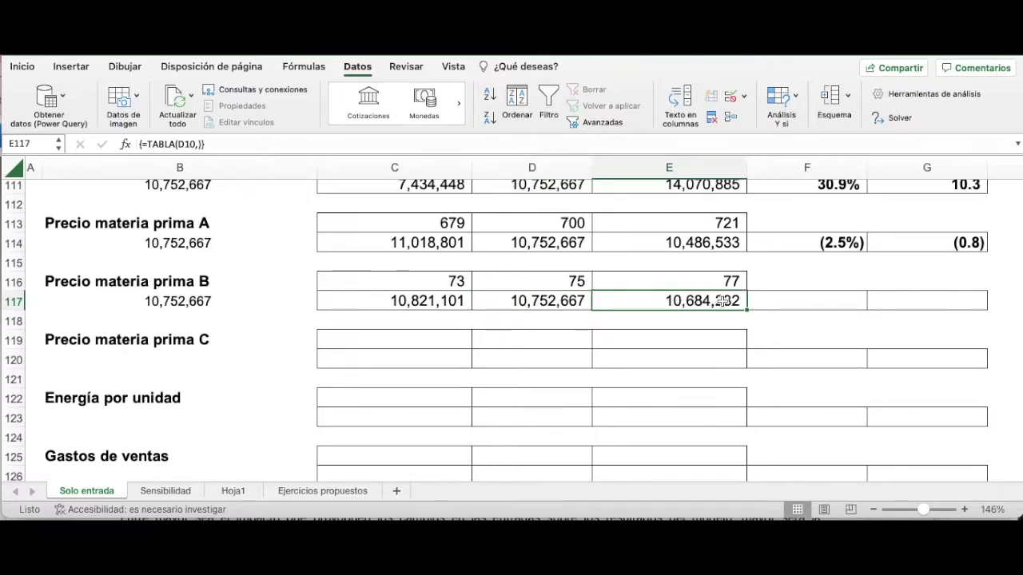
key("Left")
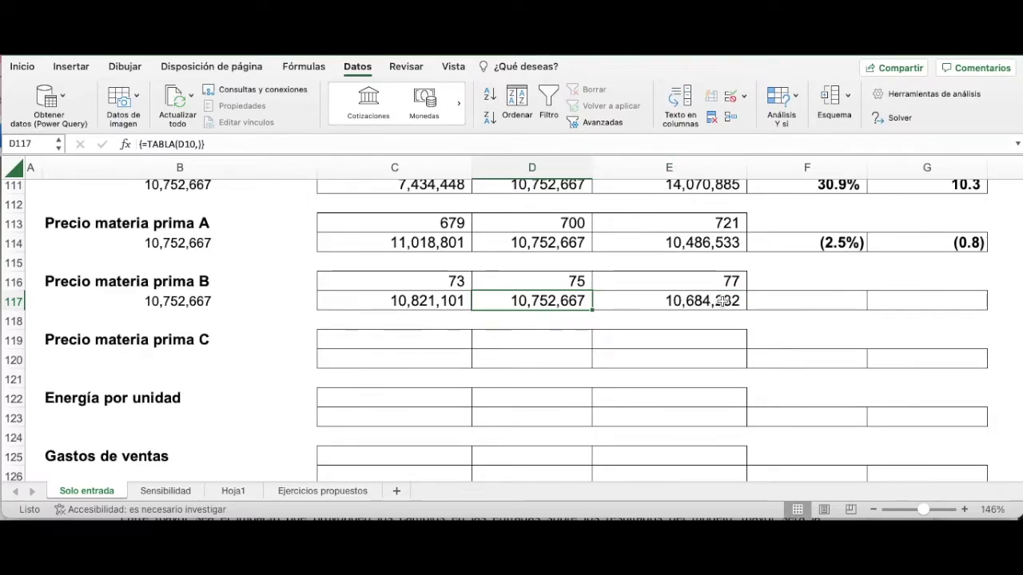
key("Right")
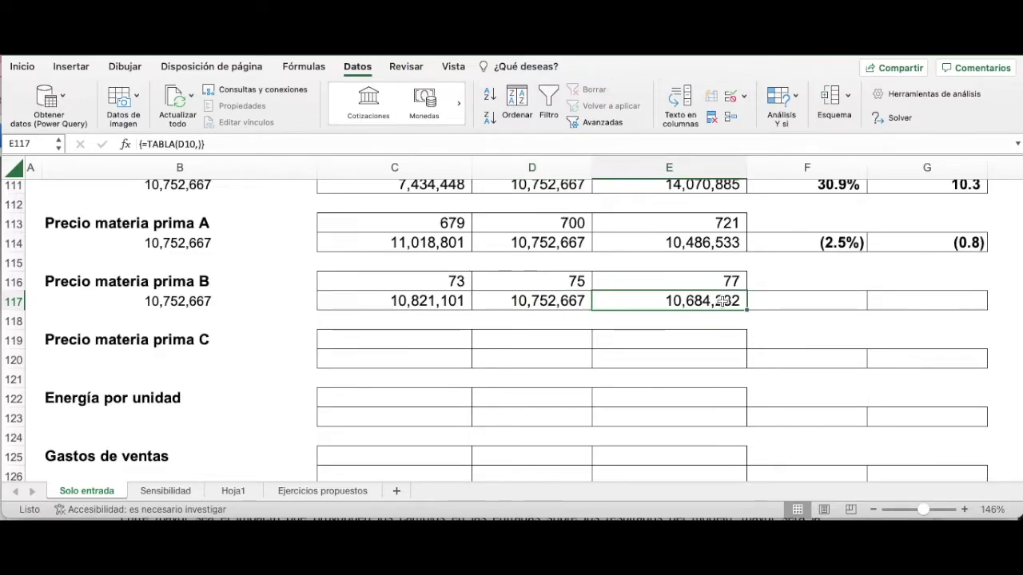
key("Left")
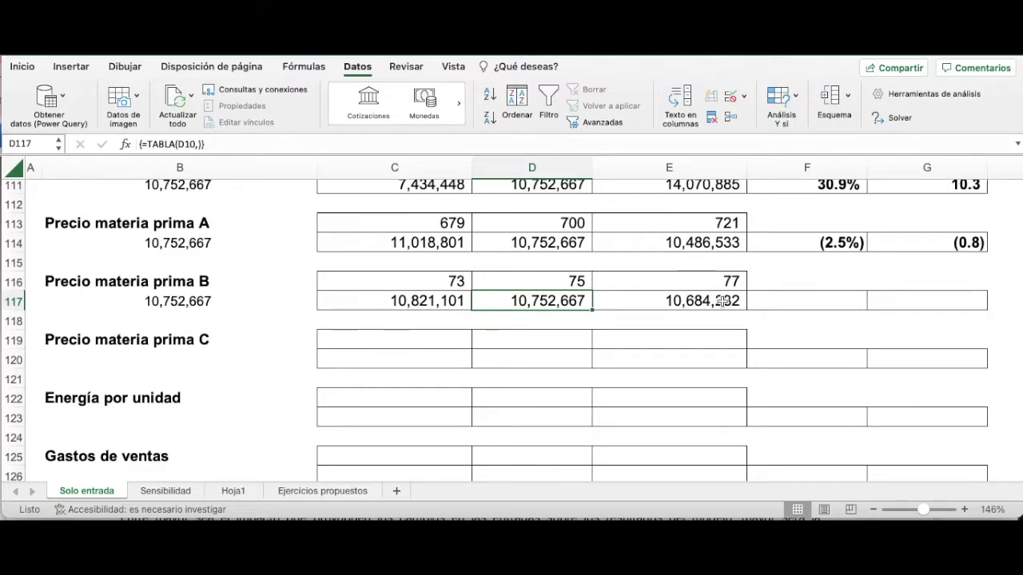
key("Left")
key("Right")
key("Right")
key("Left")
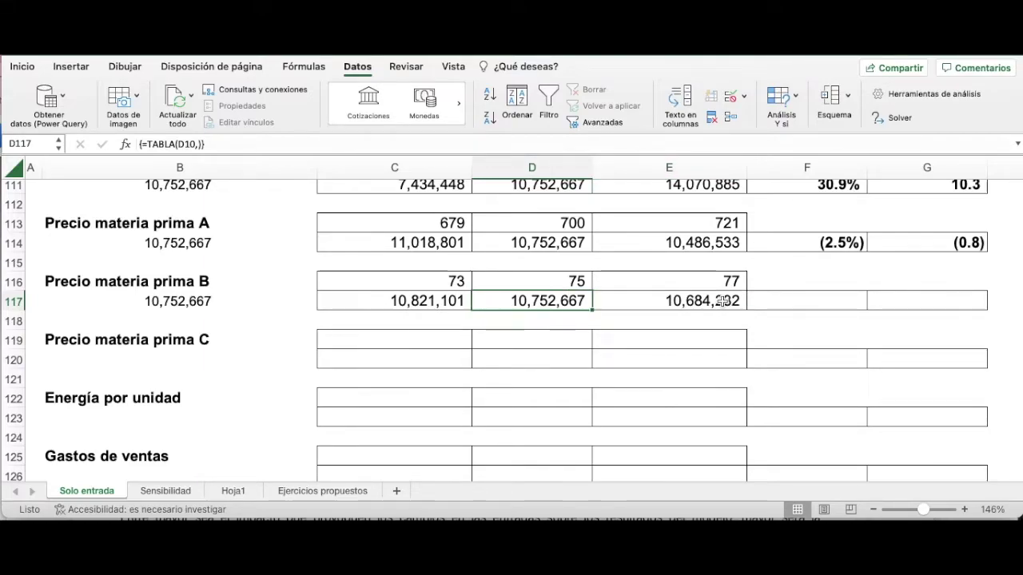
key("Left")
key("Right")
key("Right")
Calculate the percentage variation of the result for materia prima B in F117 with the formula =E117/D117-1.
key("Right")
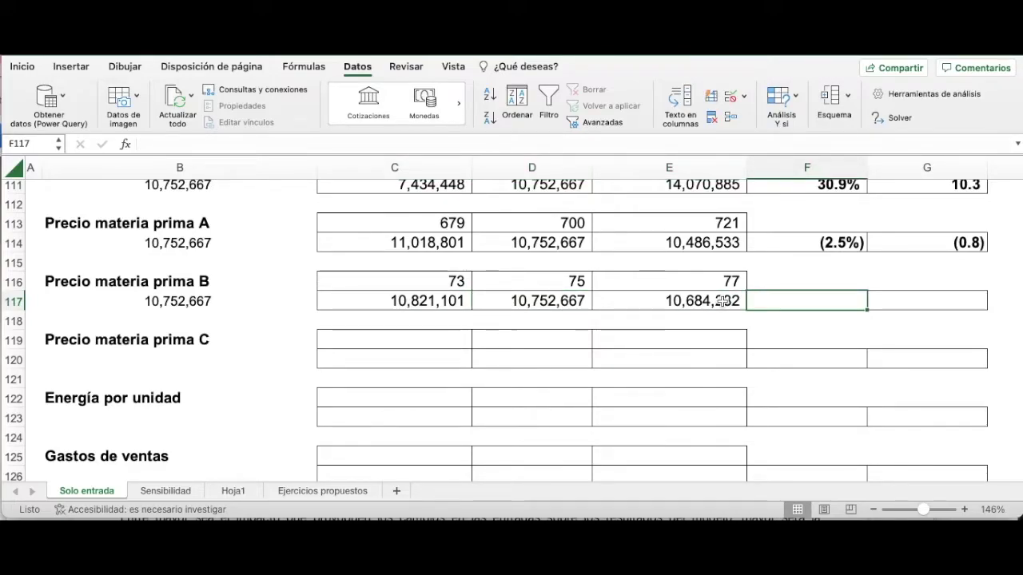
type("=")
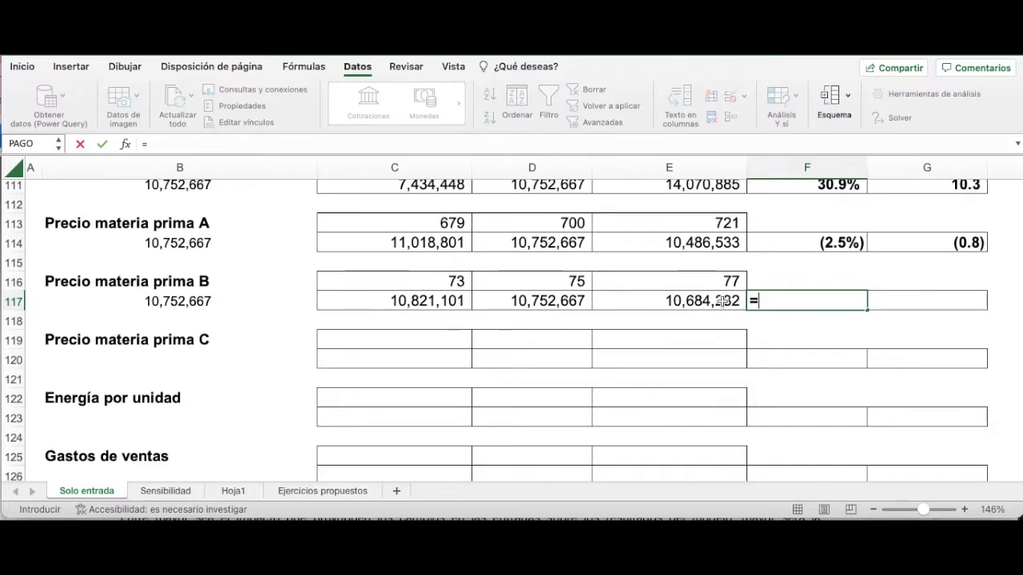
left_click(722, 301)
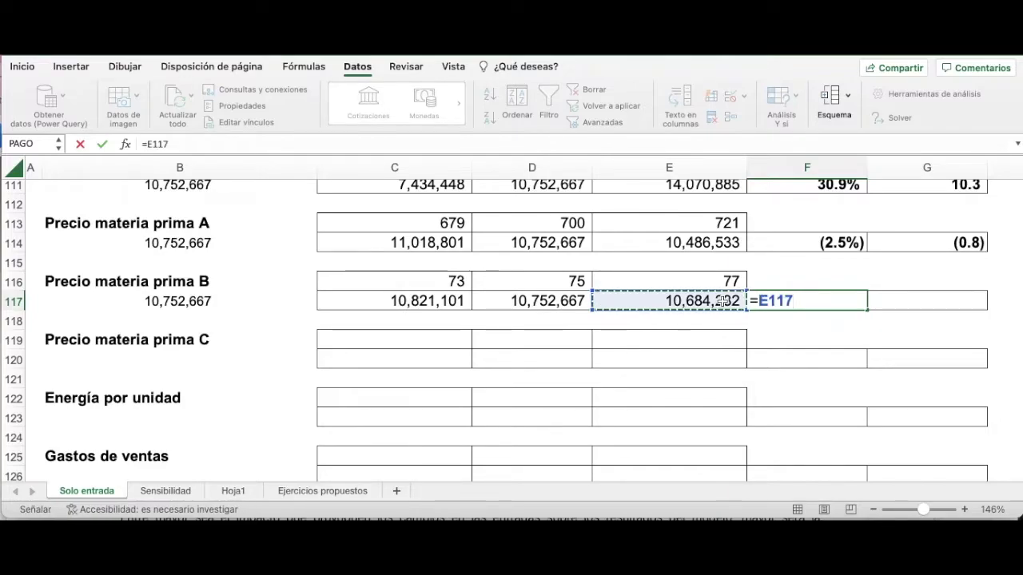
type("/")
key("Left")
key("Left")
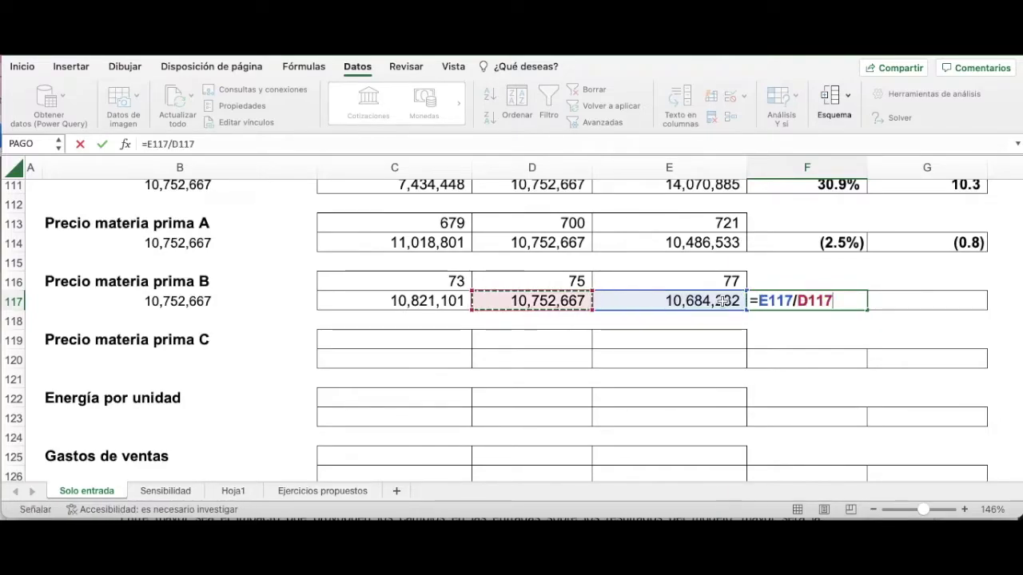
type("-1")
key("Return")
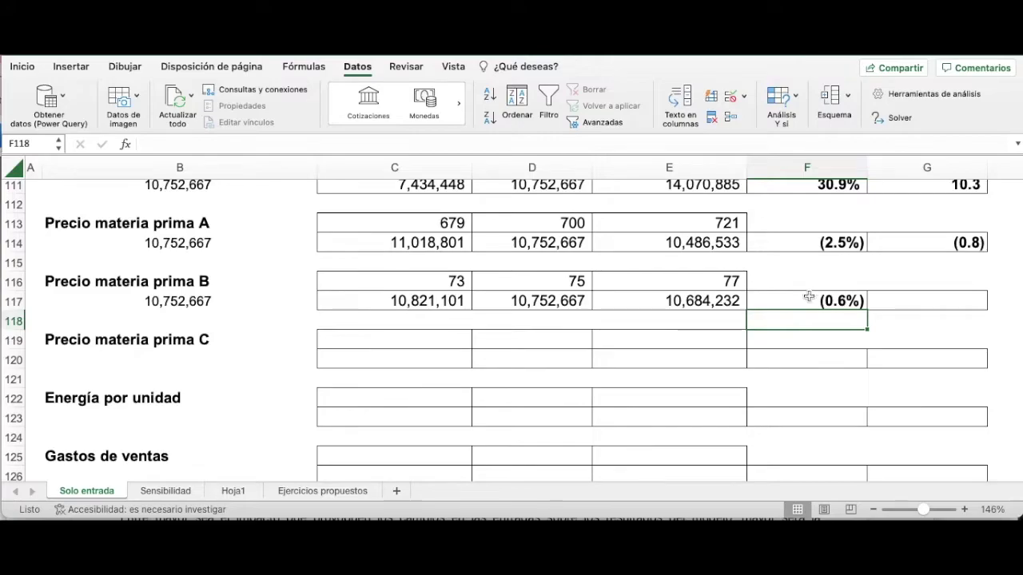
Calculate the sensitivity degree of Precio materia prima B in G117 with the formula =F117/C102.
left_click(839, 305)
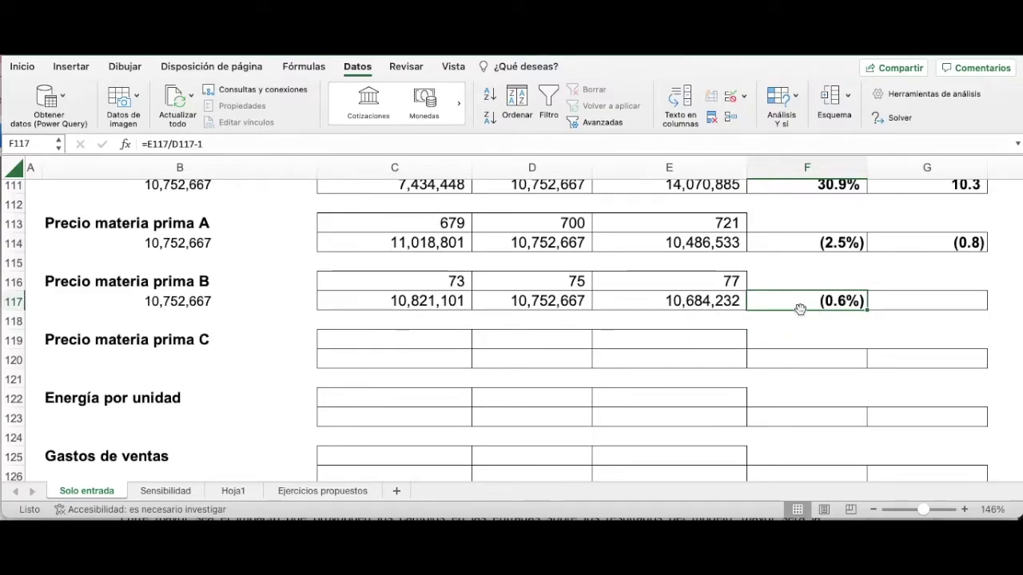
left_click(898, 303)
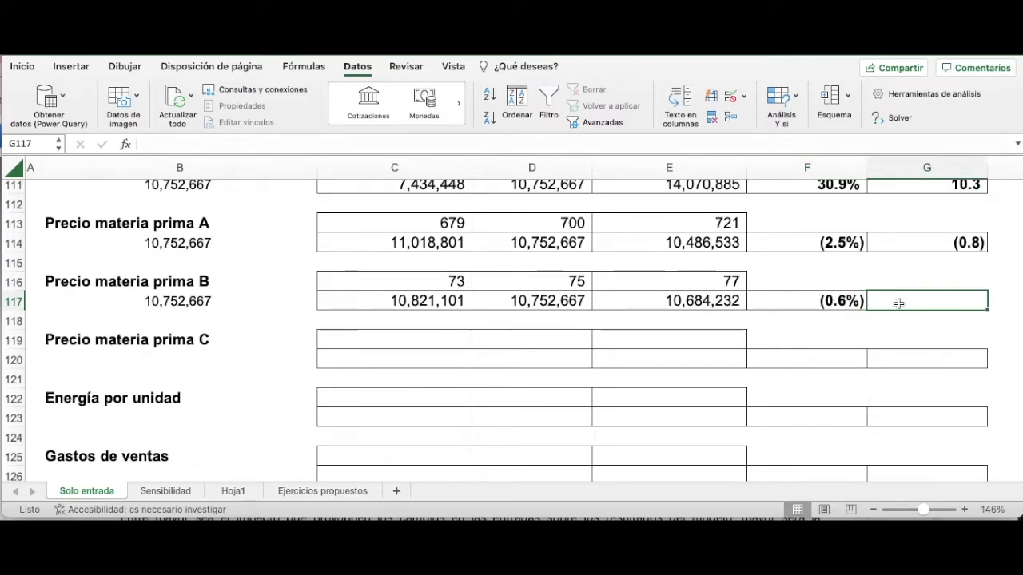
type("=")
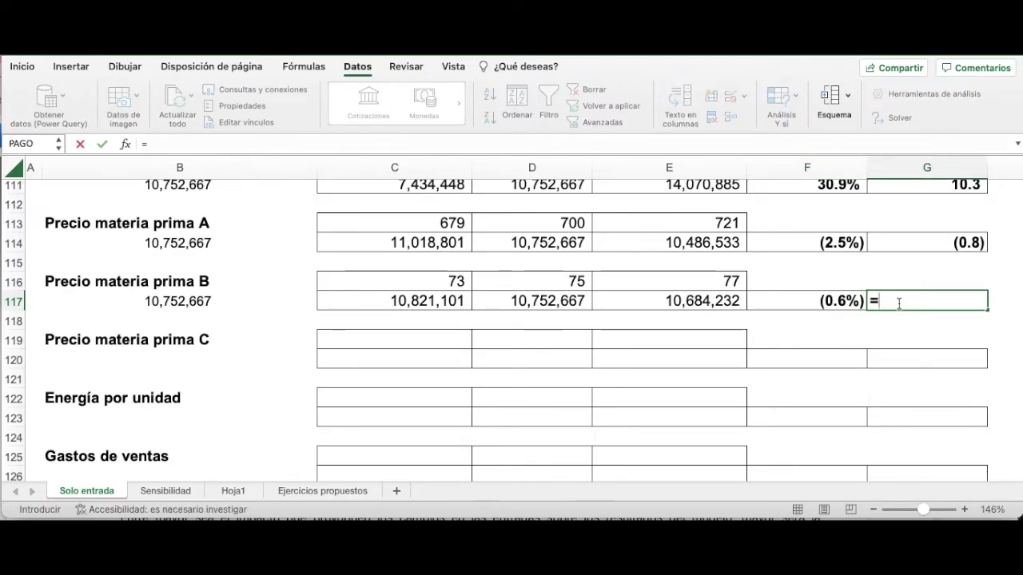
key("Left")
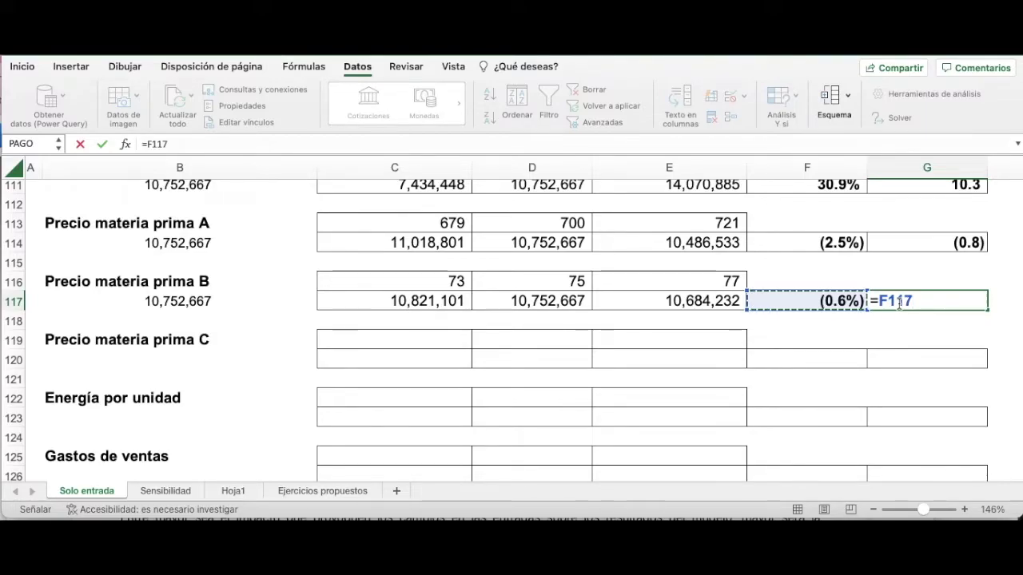
type("/")
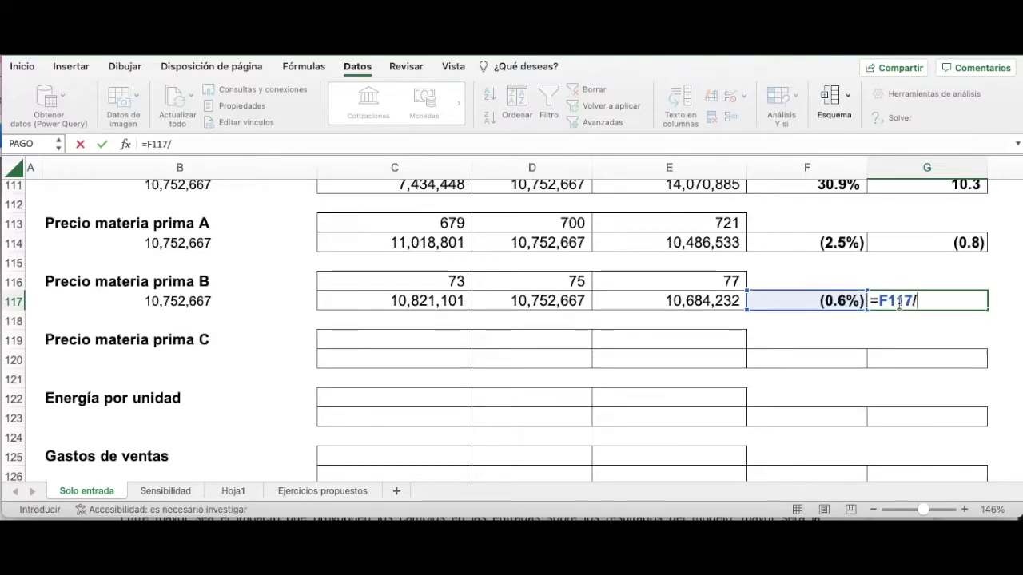
scroll(711, 288, "up", 6)
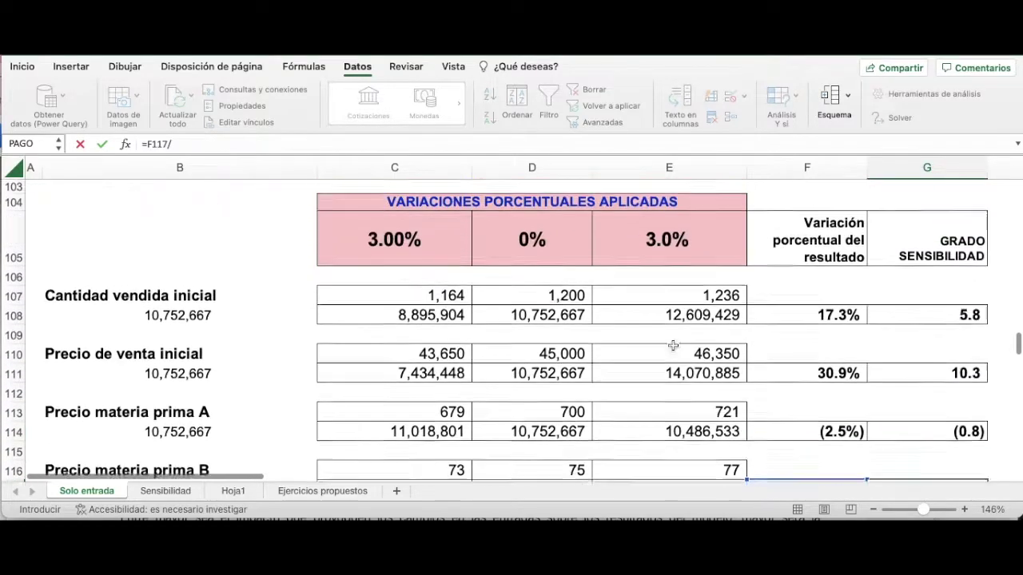
scroll(479, 280, "up", 1)
left_click(422, 244)
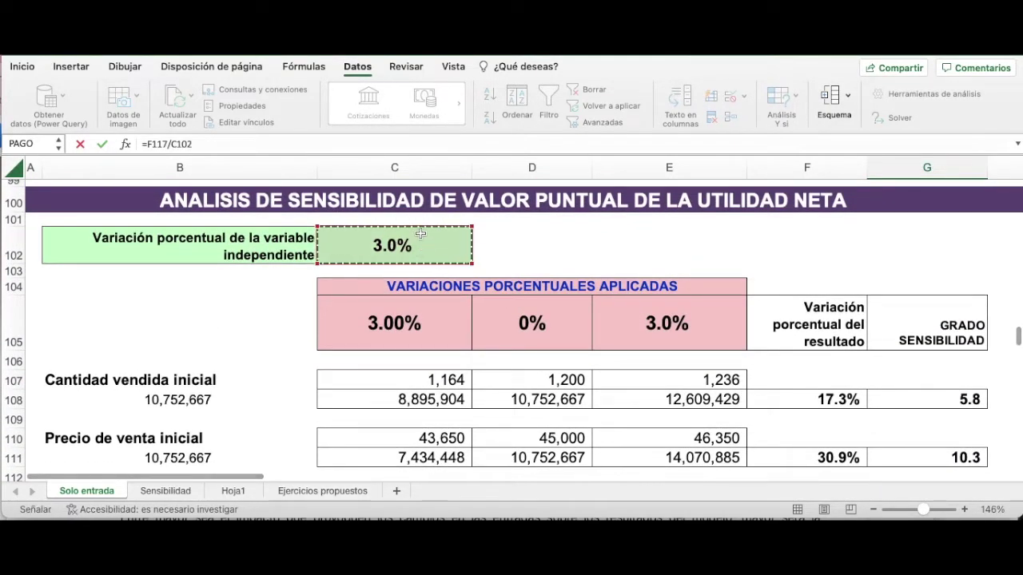
key("Return")
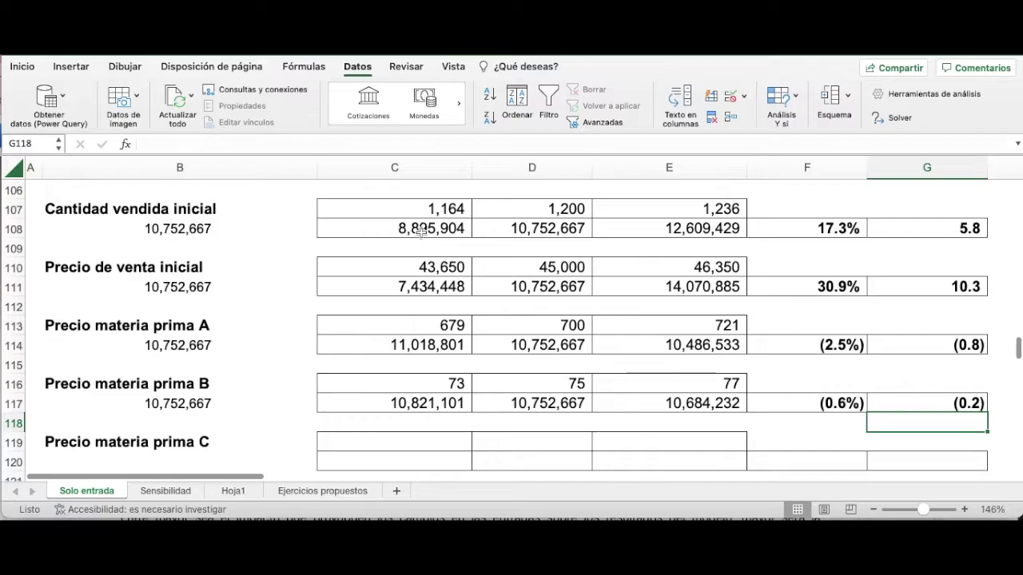
scroll(815, 266, "down", 3)
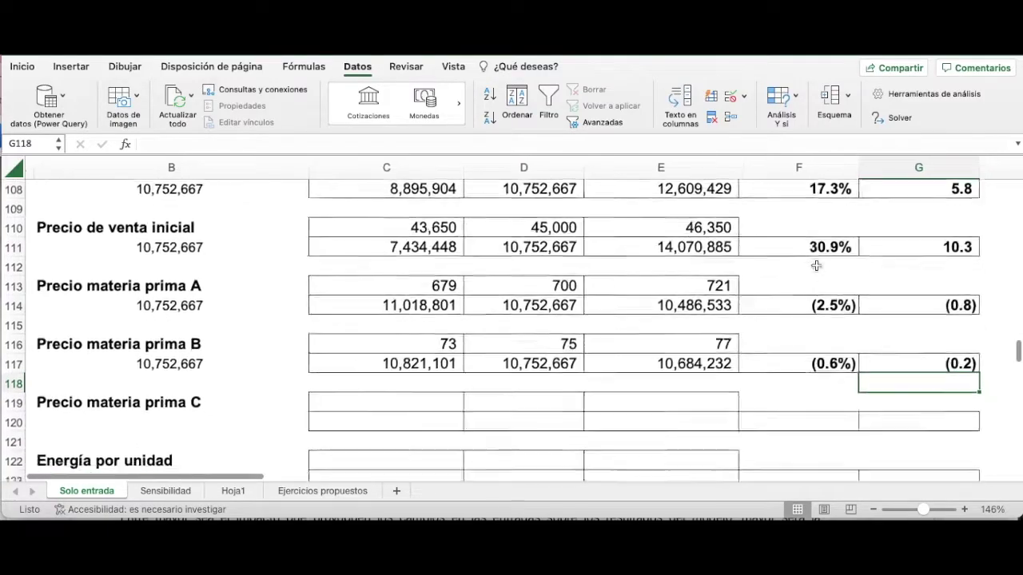
Enter 2000, the unit price of Materia prima C from the input data, as the base value in D119.
scroll(816, 266, "down", 3)
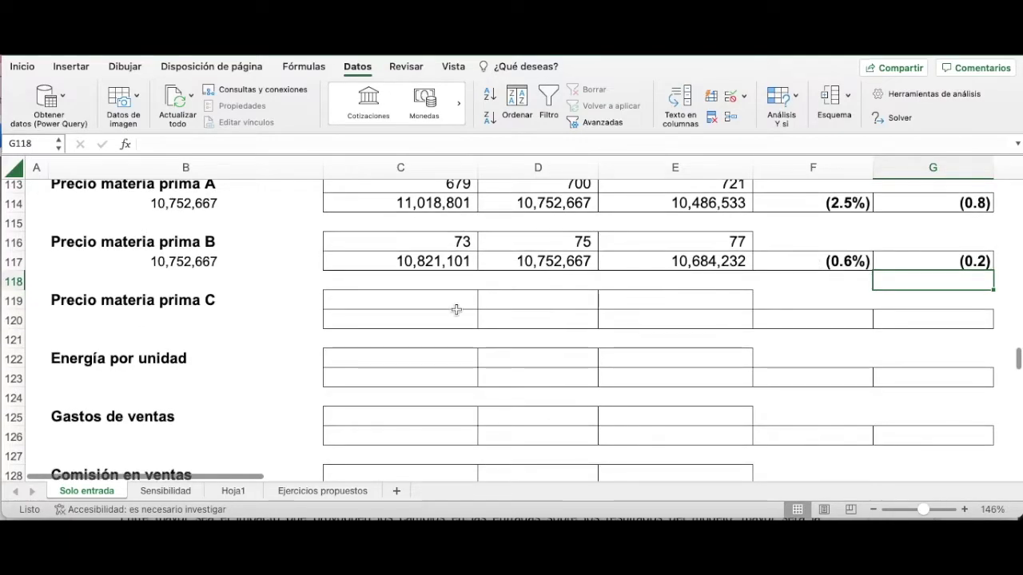
left_click(428, 302)
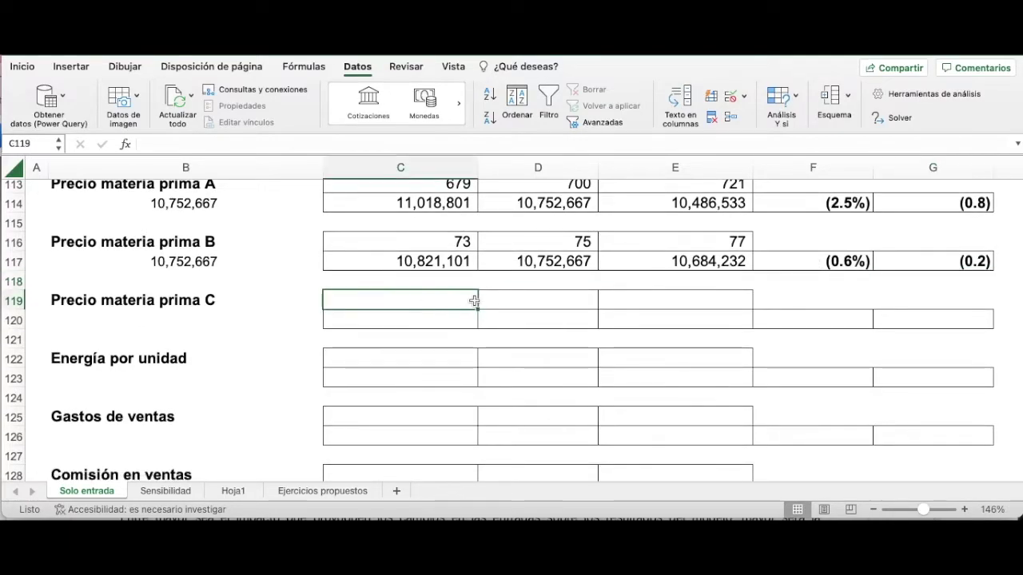
left_click(521, 300)
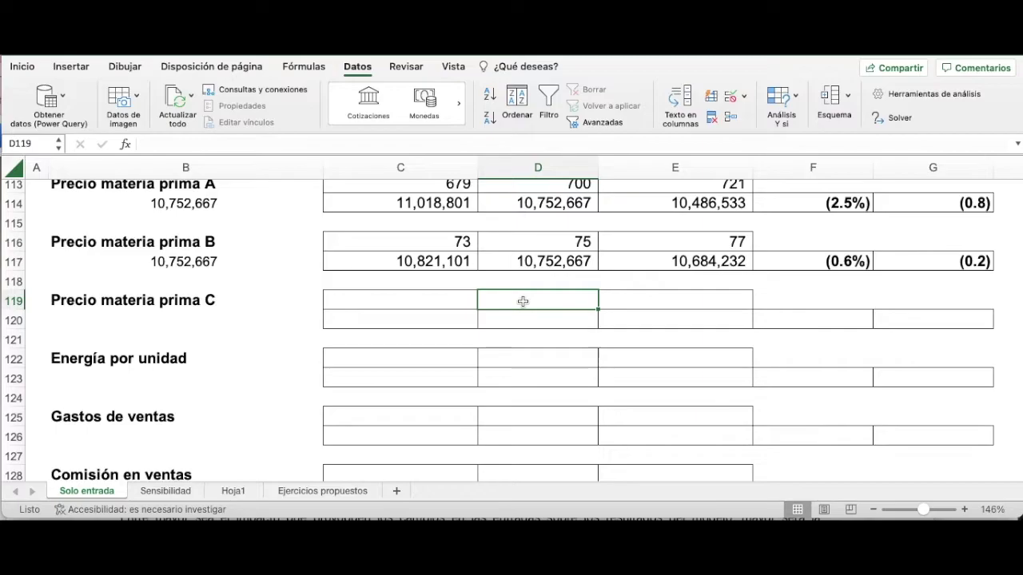
scroll(523, 301, "up", 5)
scroll(523, 301, "up", 20)
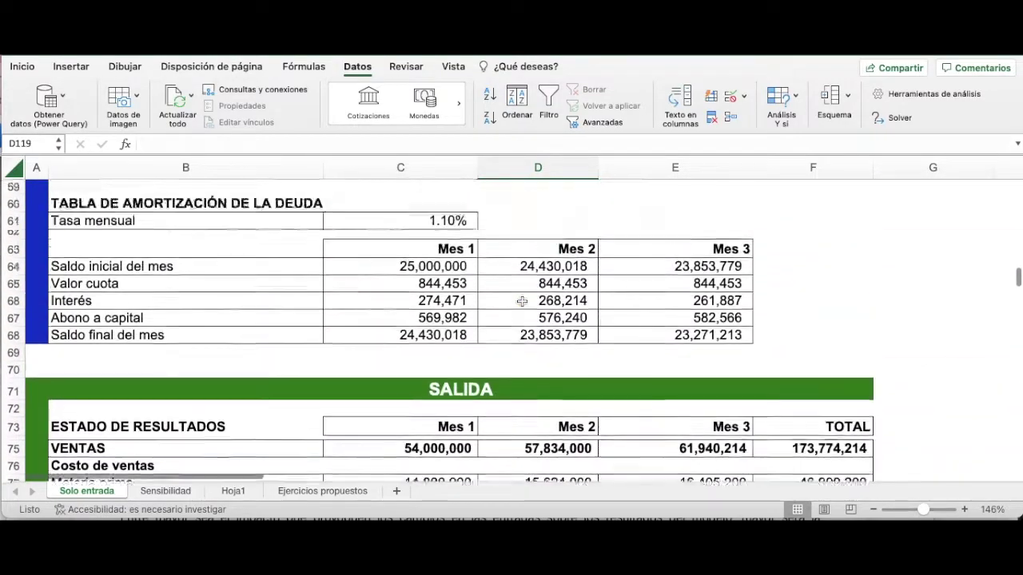
scroll(521, 302, "up", 4)
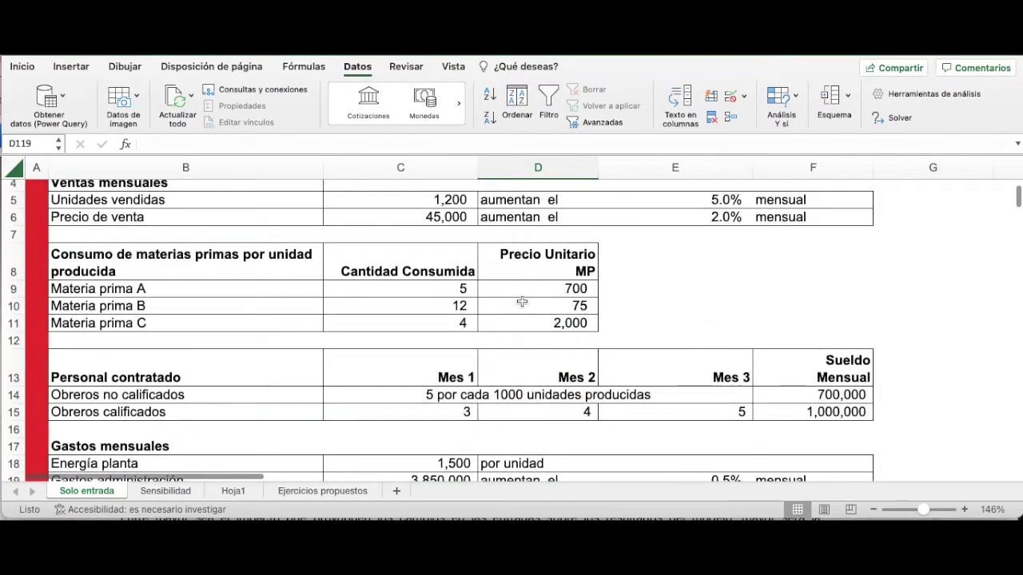
scroll(522, 304, "down", 20)
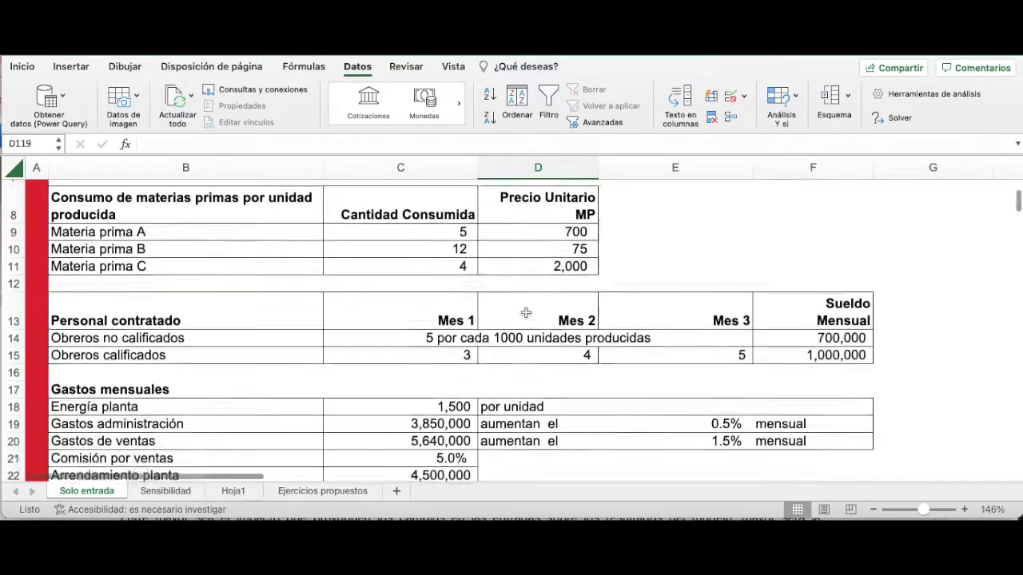
scroll(534, 303, "down", 14)
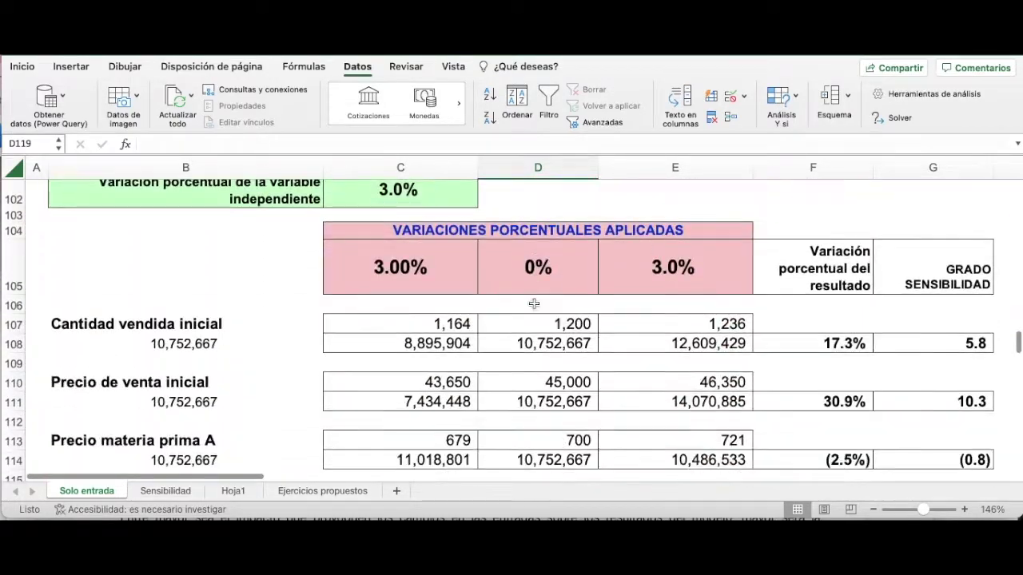
scroll(534, 303, "down", 1)
scroll(533, 302, "up", 2)
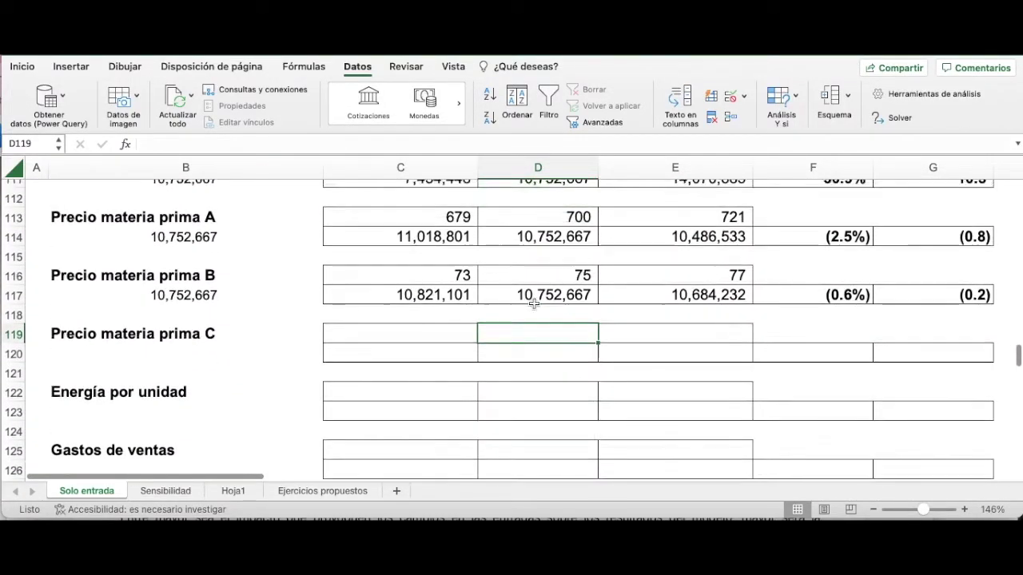
type("2000")
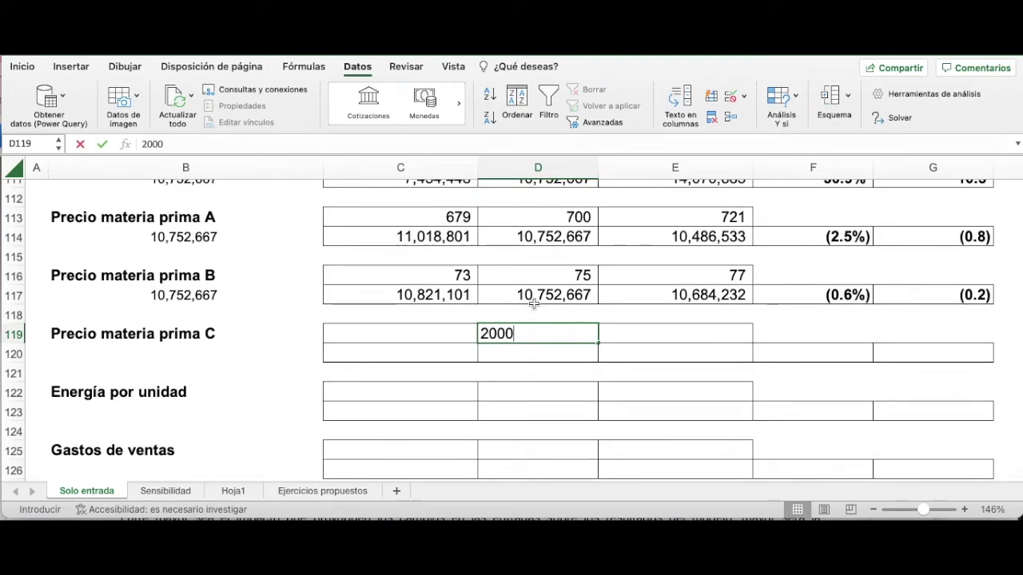
key("Tab")
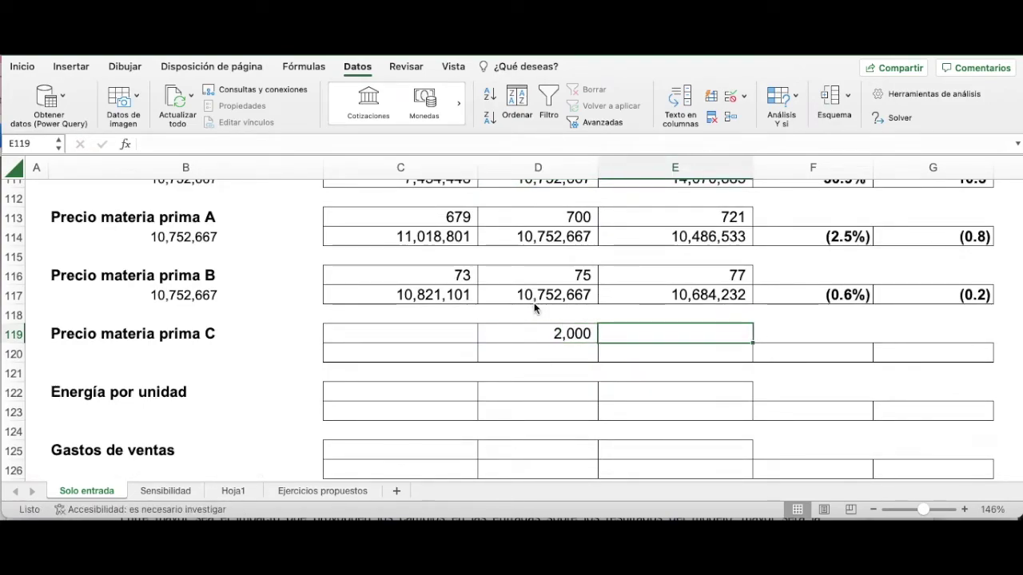
Calculate the increased price of materia prima C in E119 with the formula =D119*(1+C102).
type("*")
key("BackSpace")
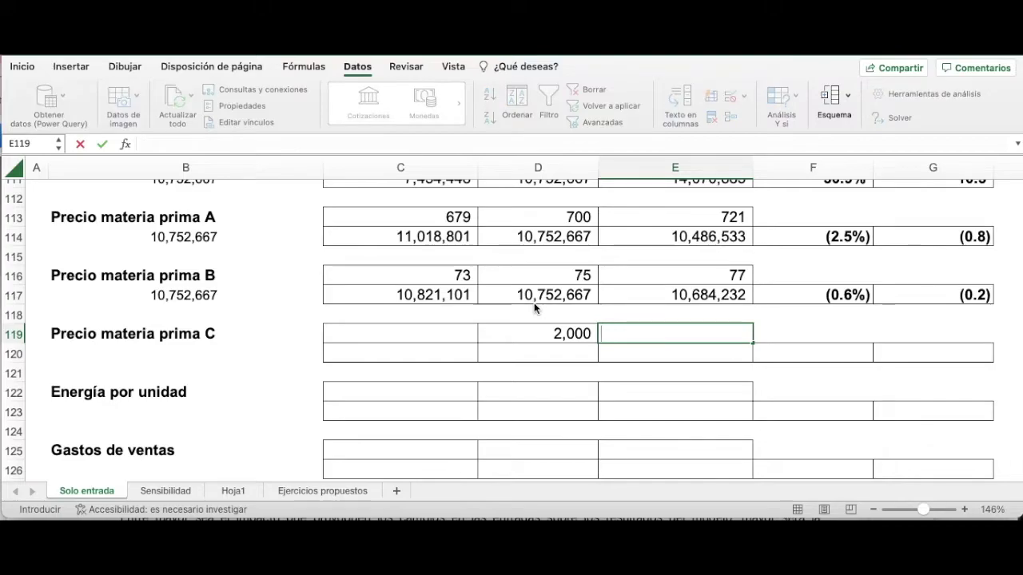
type("=")
key("Left")
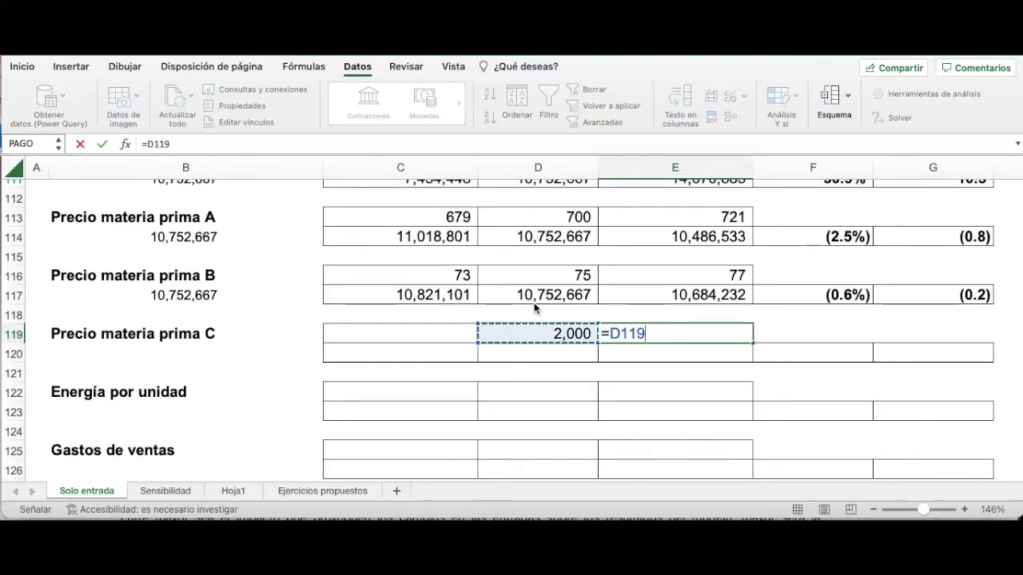
type("(")
key("BackSpace")
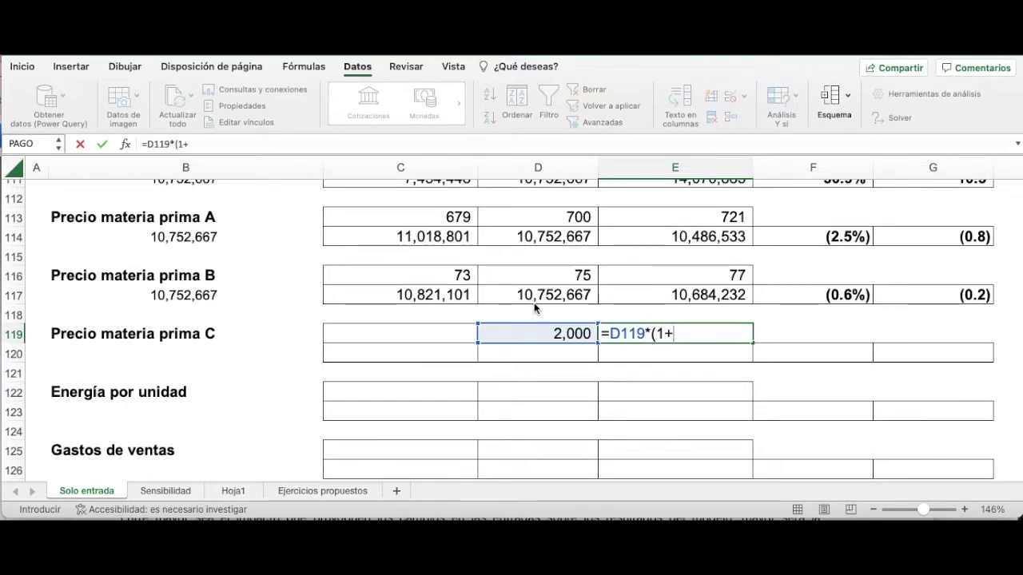
scroll(534, 309, "up", 5)
type("*(1+")
left_click(388, 277)
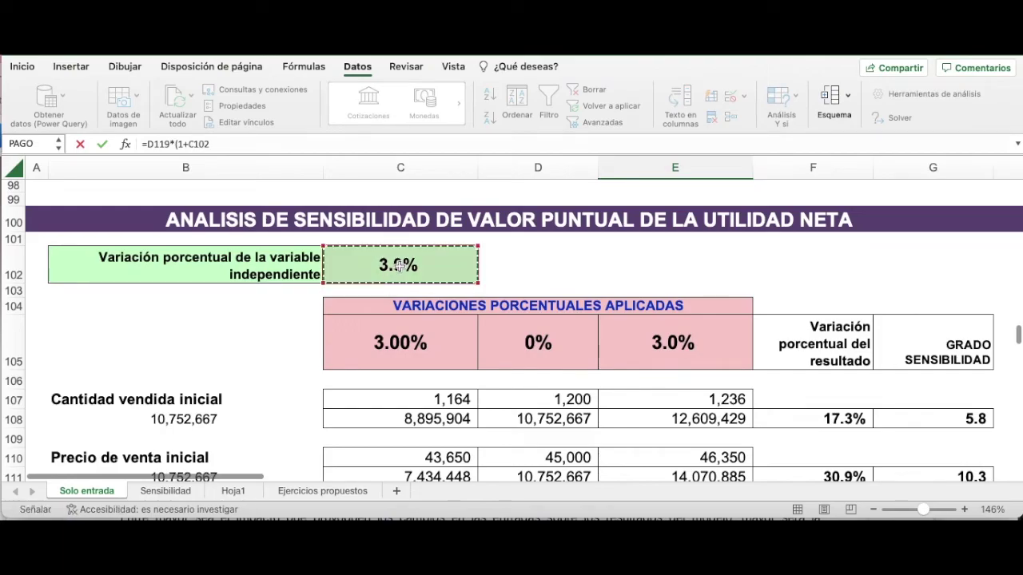
type(")")
key("Return")
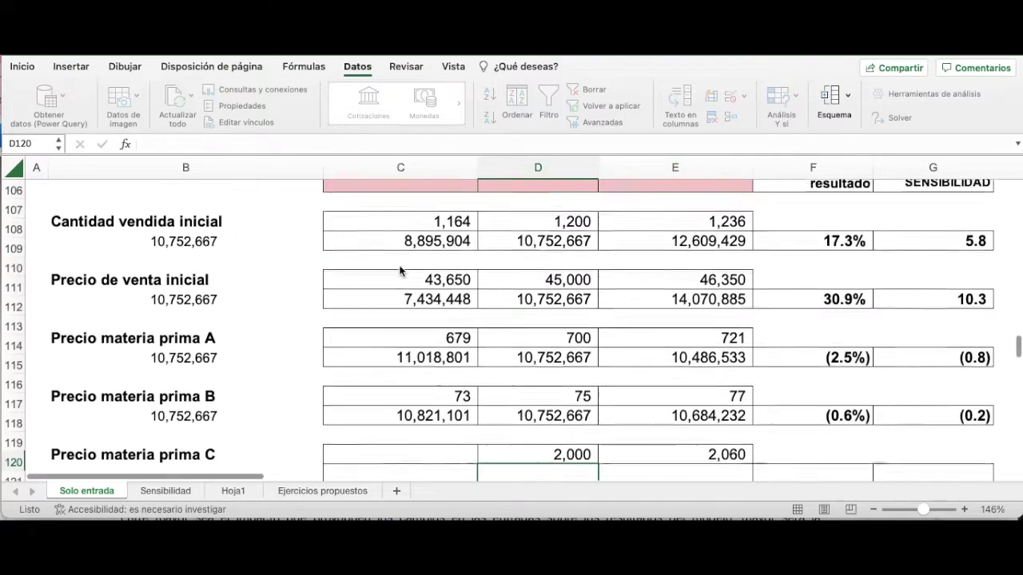
Calculate the decreased price of materia prima C in C119 with the formula =D119*(1-C102).
scroll(402, 267, "down", 3)
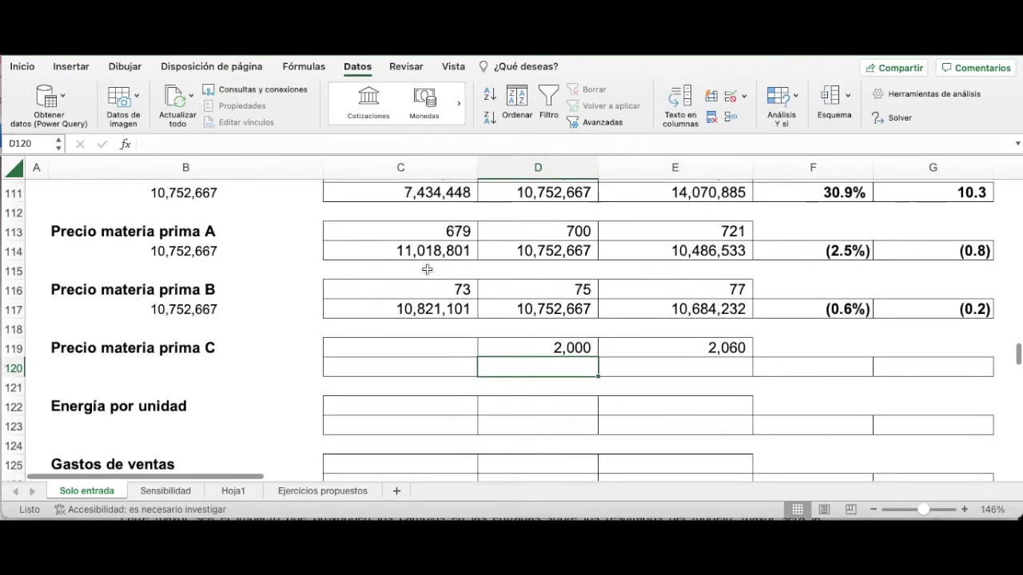
left_click(381, 346)
type("=")
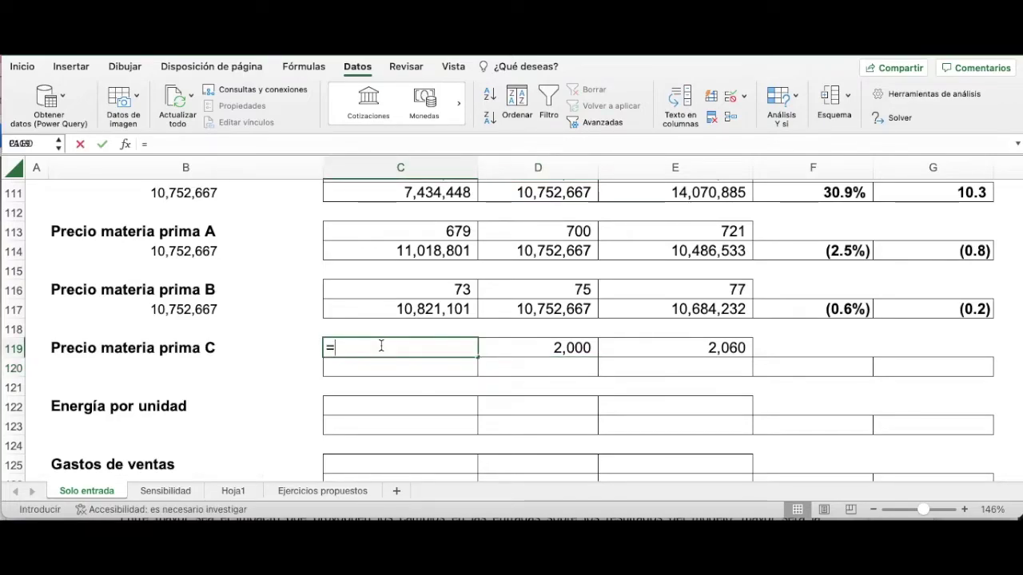
key("Right")
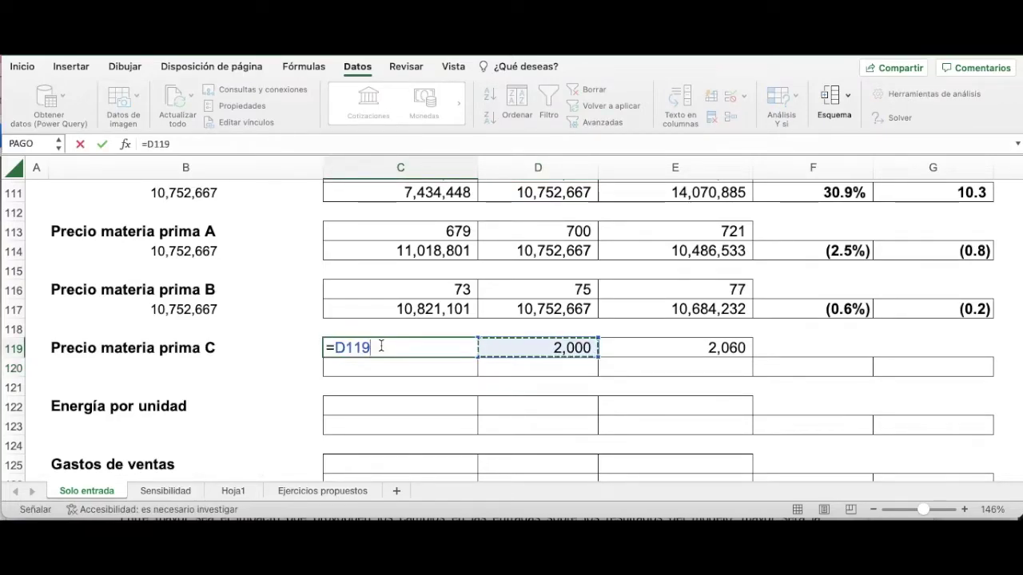
type("*(1-")
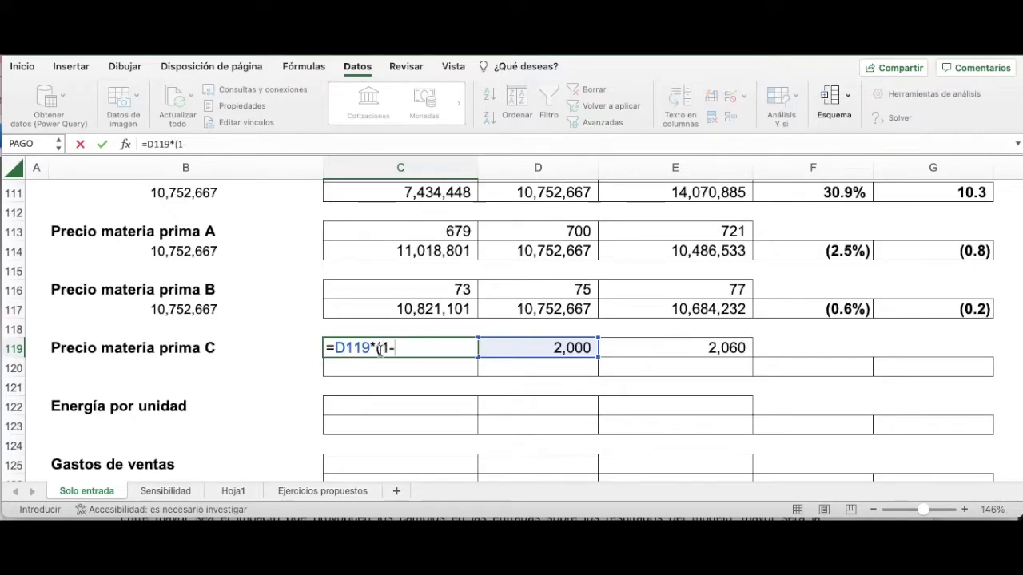
scroll(379, 336, "up", 7)
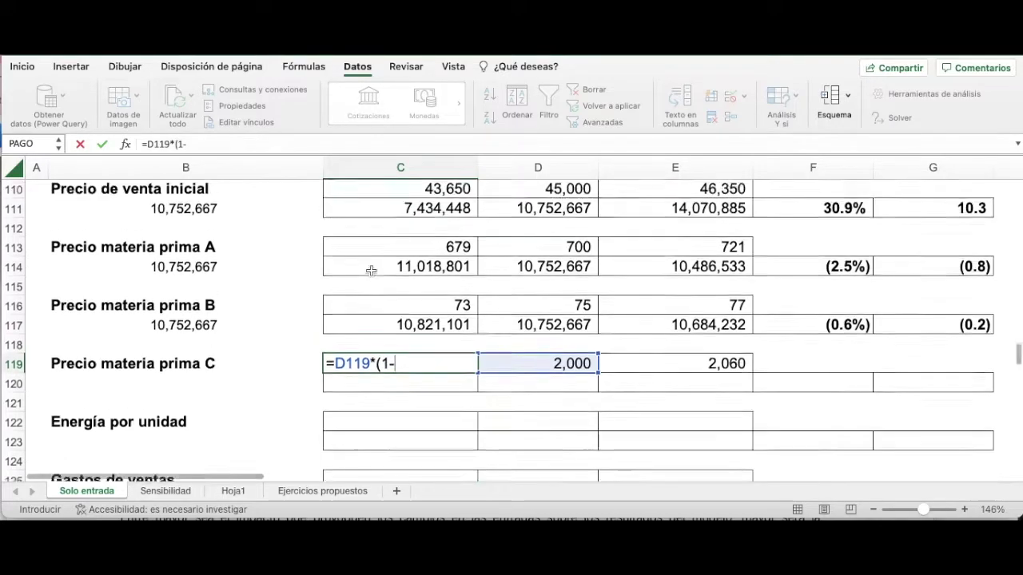
scroll(376, 310, "down", 1)
left_click(401, 352)
type(")")
key("Return")
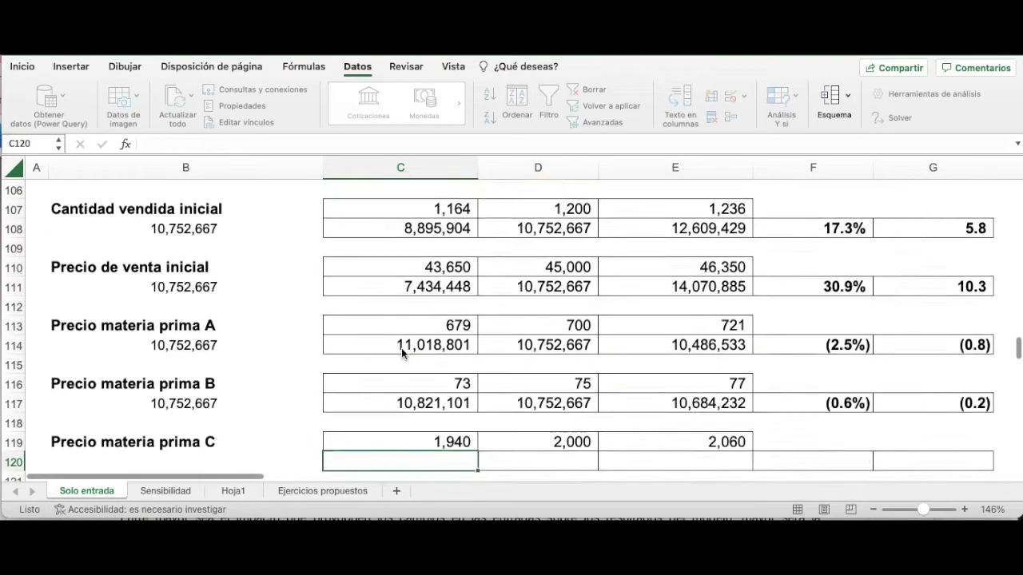
Link B120 under Precio materia prima C to the total net profit after taxes with the formula =F95.
scroll(401, 352, "down", 3)
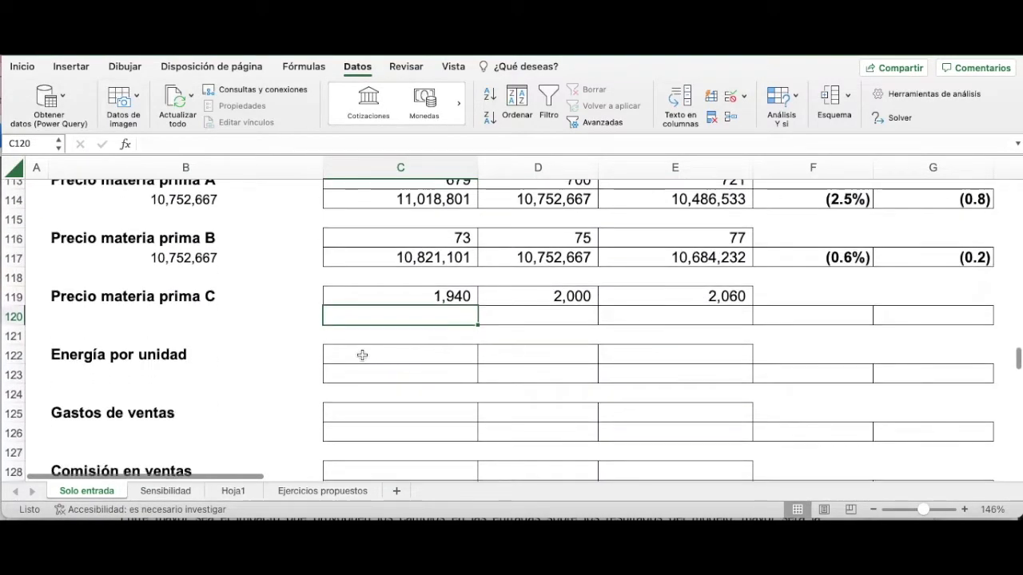
left_click(184, 319)
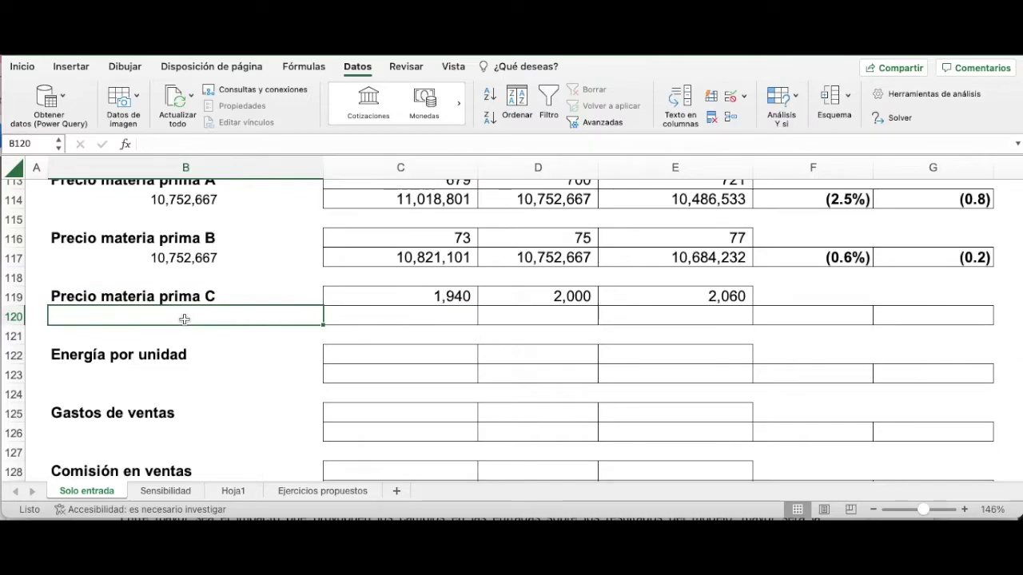
left_click_drag(432, 299, 690, 304)
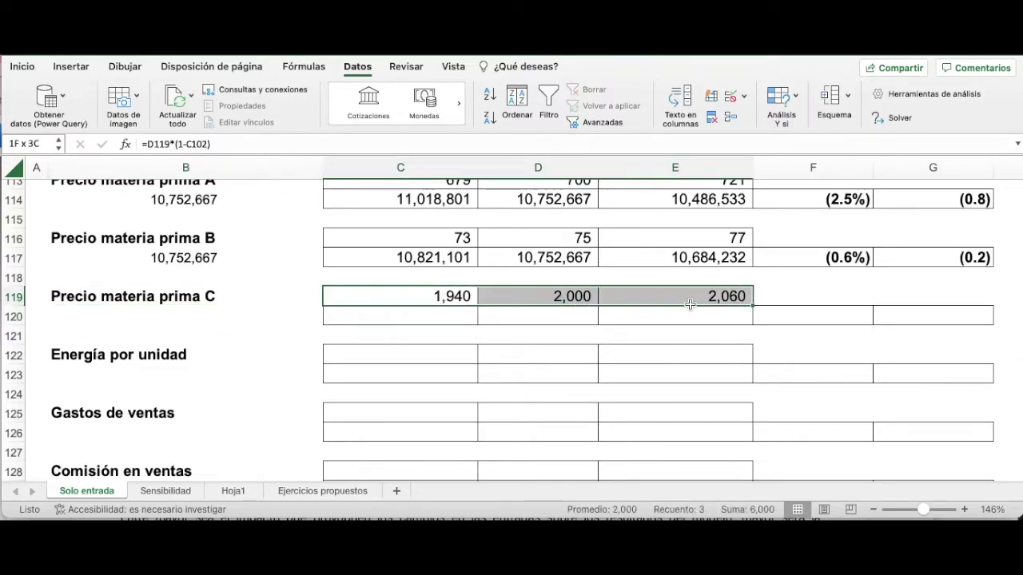
left_click(144, 318)
type("=")
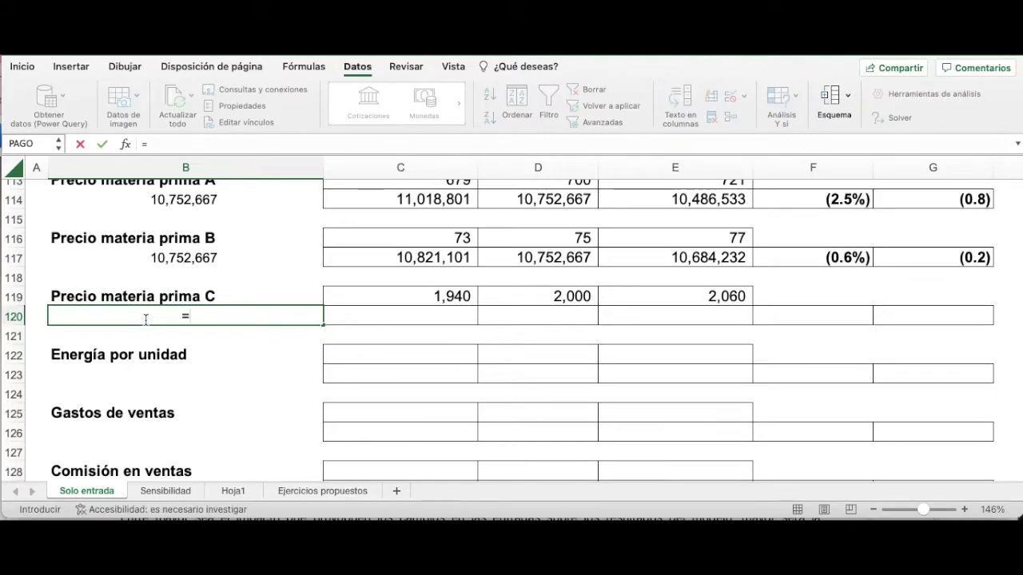
scroll(417, 330, "up", 5)
scroll(417, 330, "up", 3)
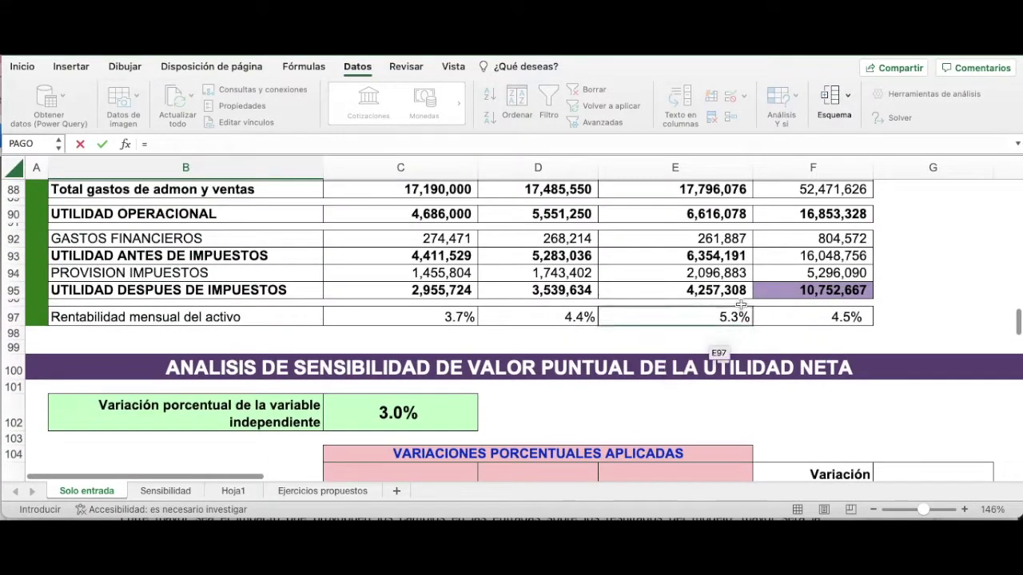
left_click(788, 291)
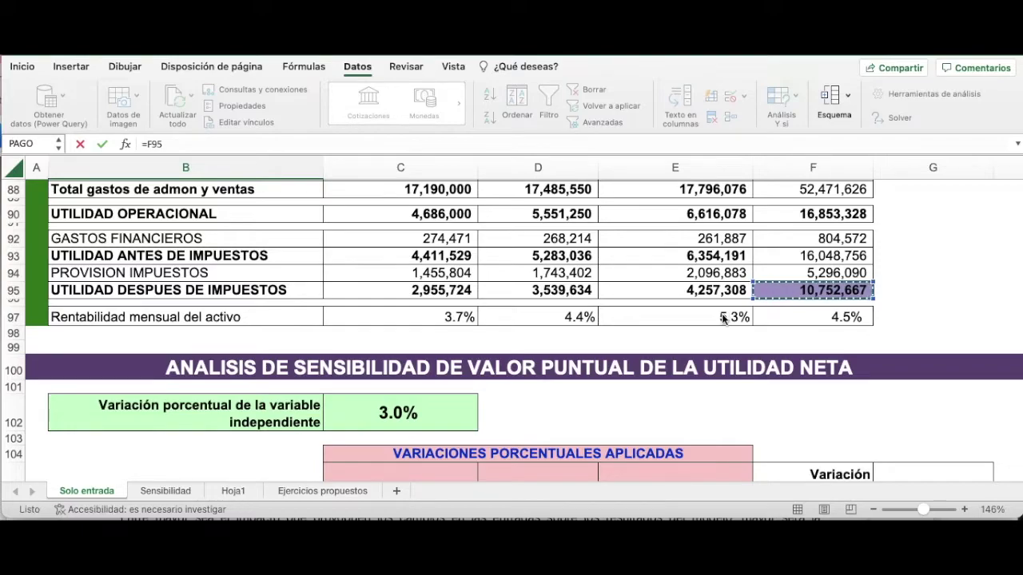
key("Return")
Create a what-if data table over B119:E120 for Precio materia prima C, using D11 as the row input cell.
scroll(559, 367, "down", 4)
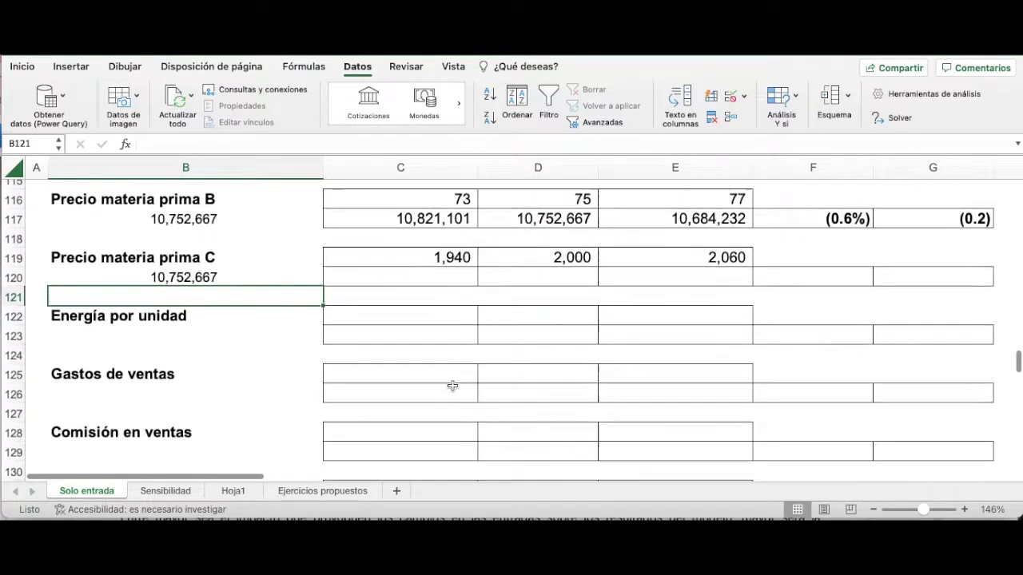
left_click_drag(170, 258, 719, 278)
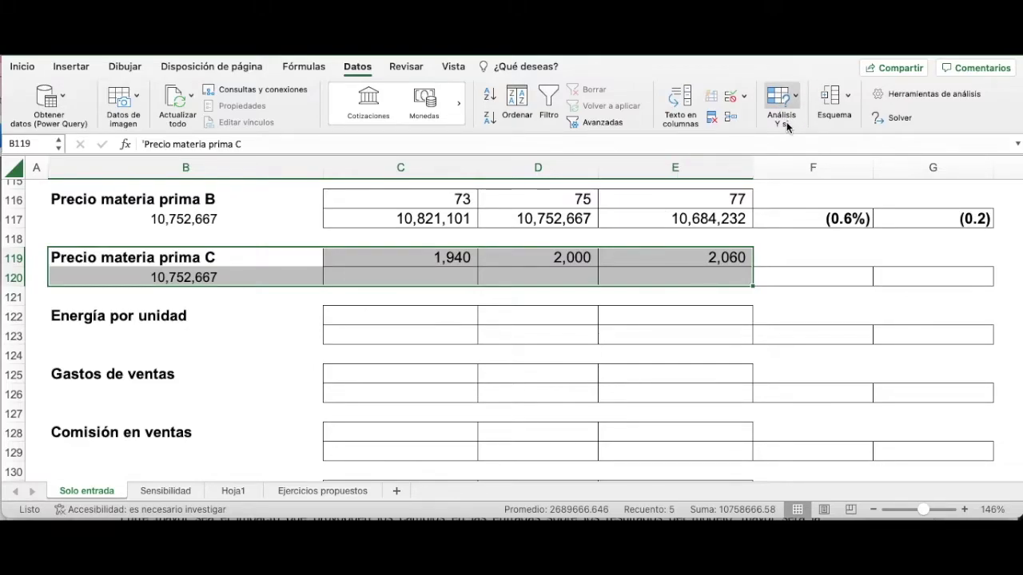
left_click(784, 122)
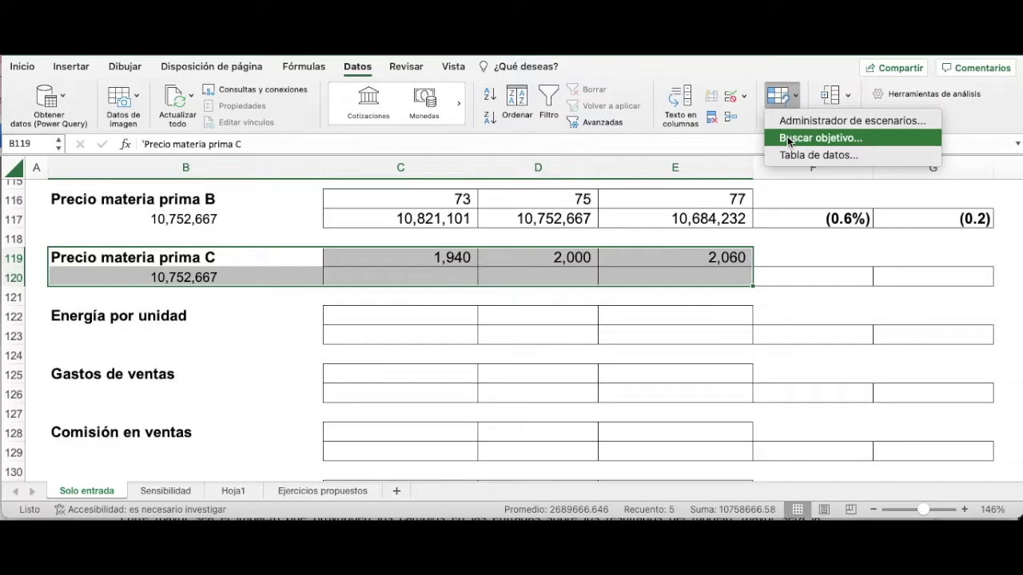
left_click(796, 149)
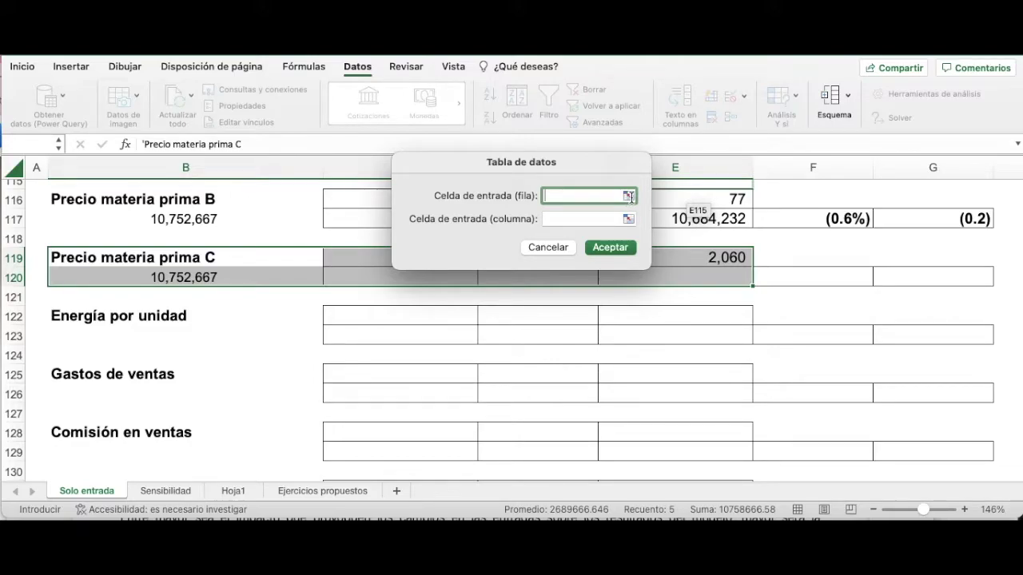
left_click(629, 196)
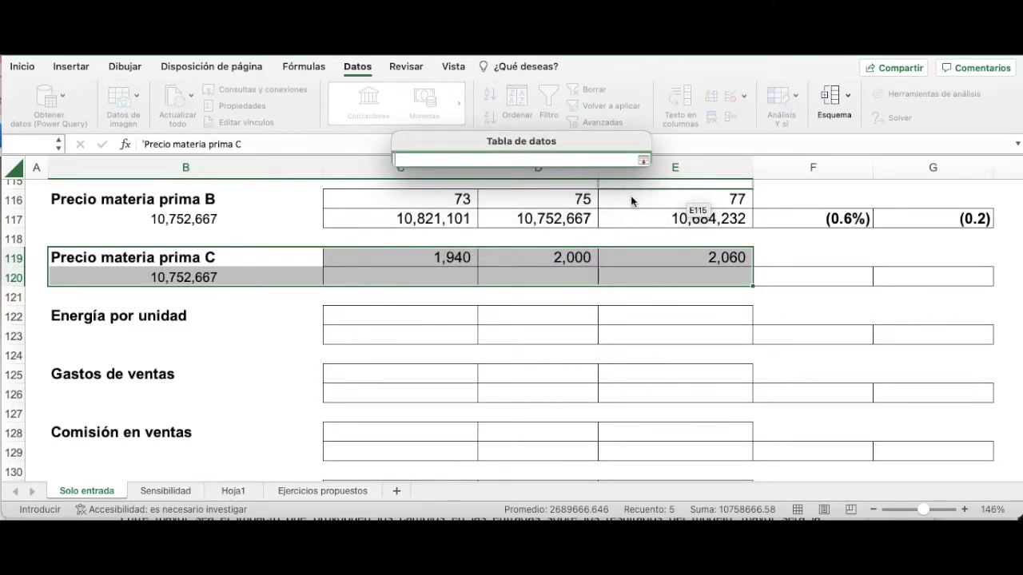
scroll(564, 256, "up", 20)
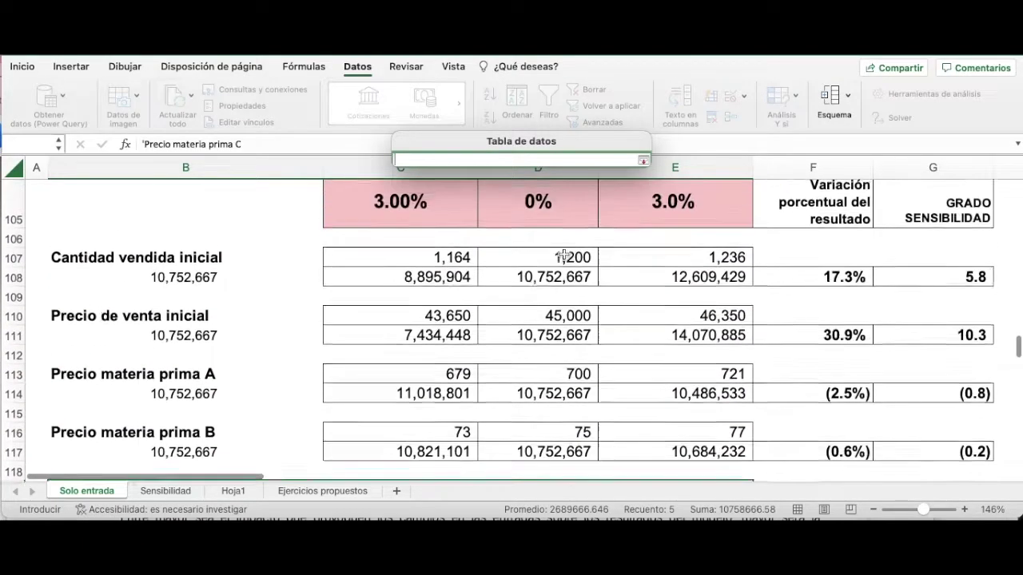
scroll(564, 254, "up", 10)
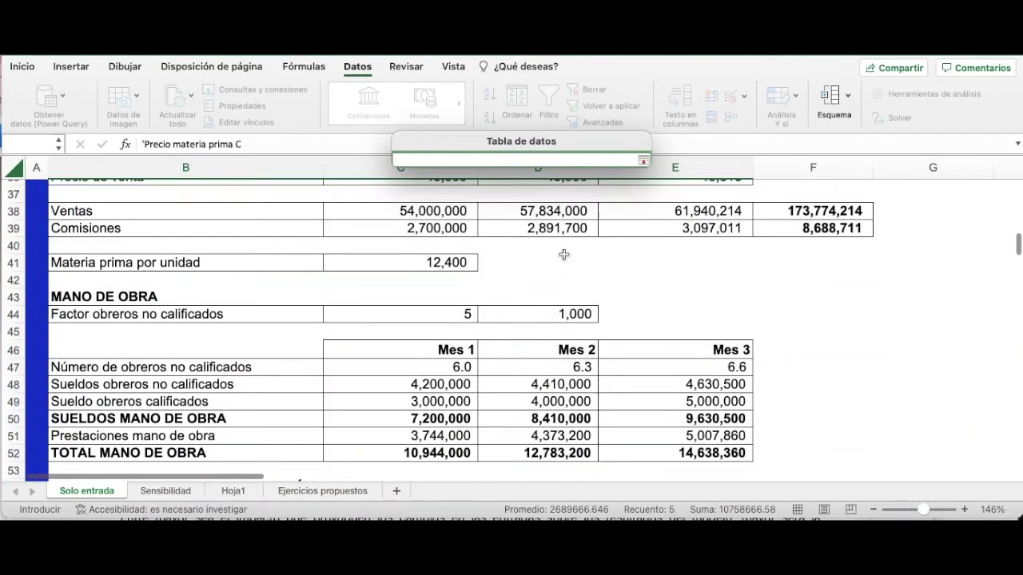
scroll(562, 254, "up", 10)
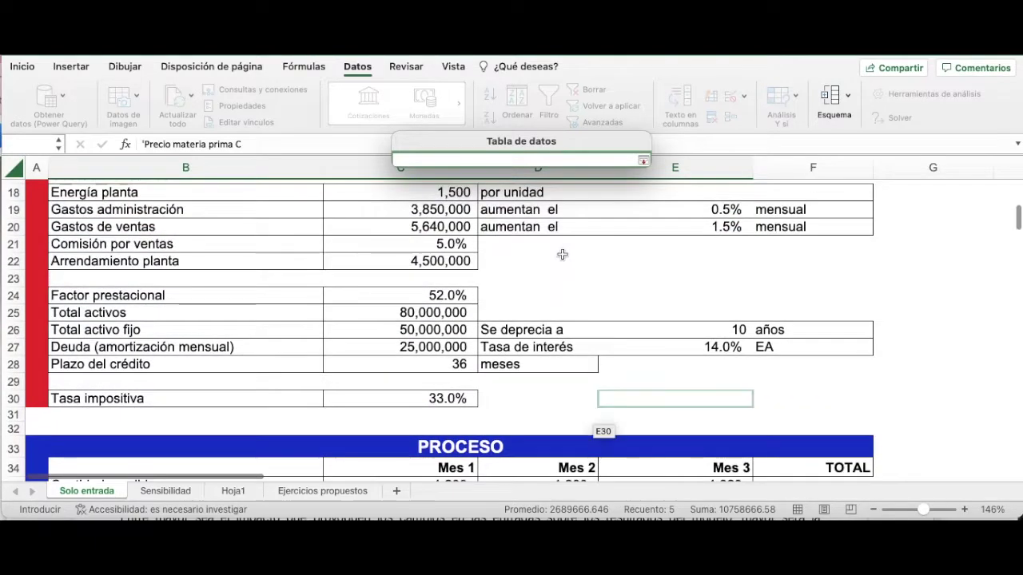
scroll(562, 254, "down", 2)
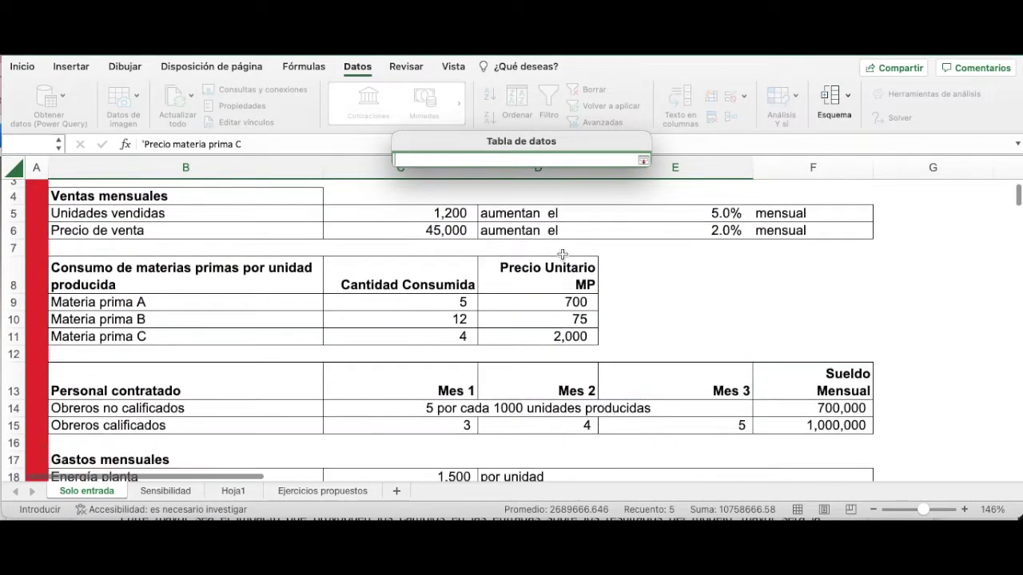
left_click(550, 334)
left_click(643, 159)
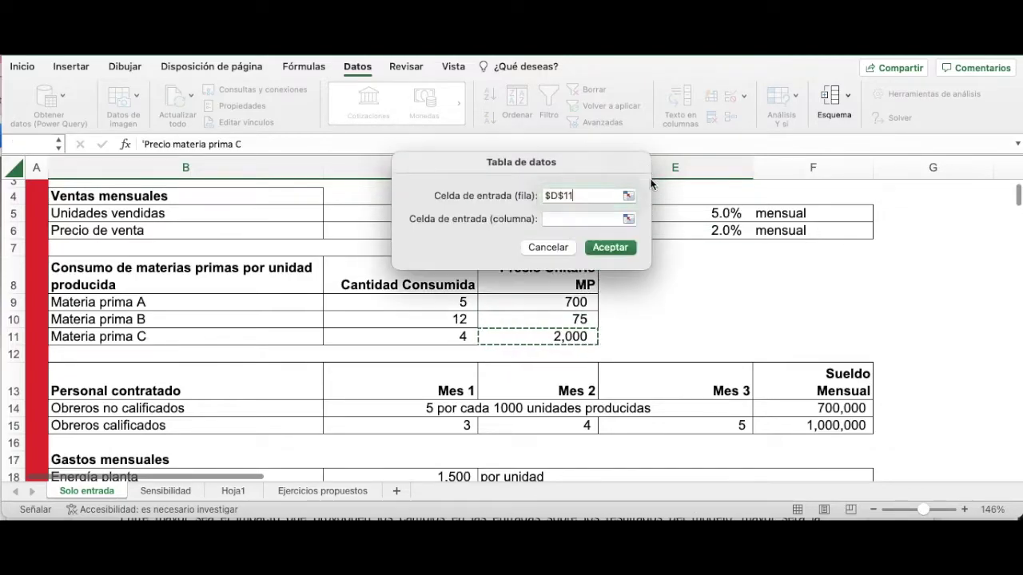
left_click(611, 244)
scroll(663, 313, "down", 4)
scroll(663, 314, "down", 20)
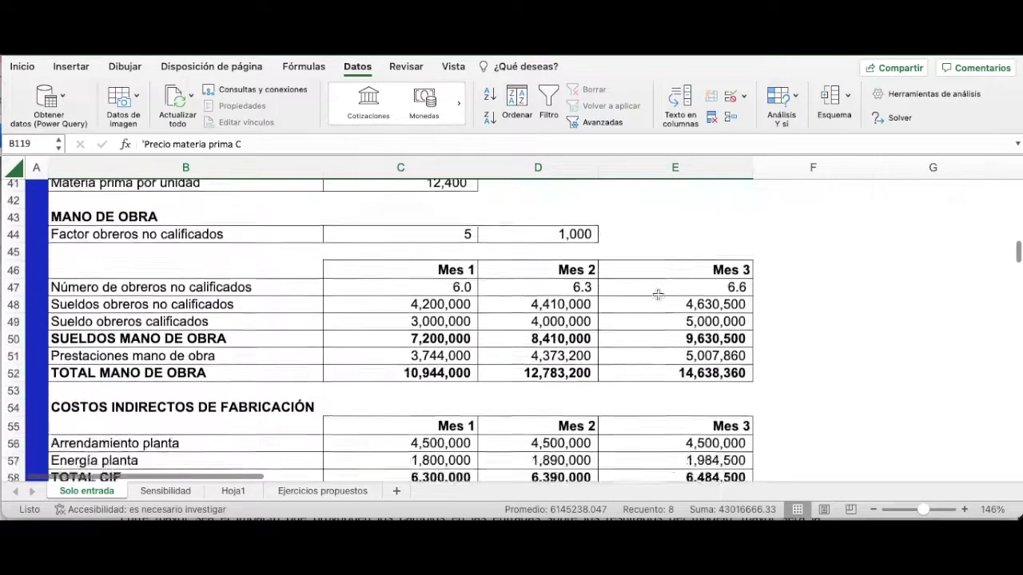
scroll(659, 291, "down", 2)
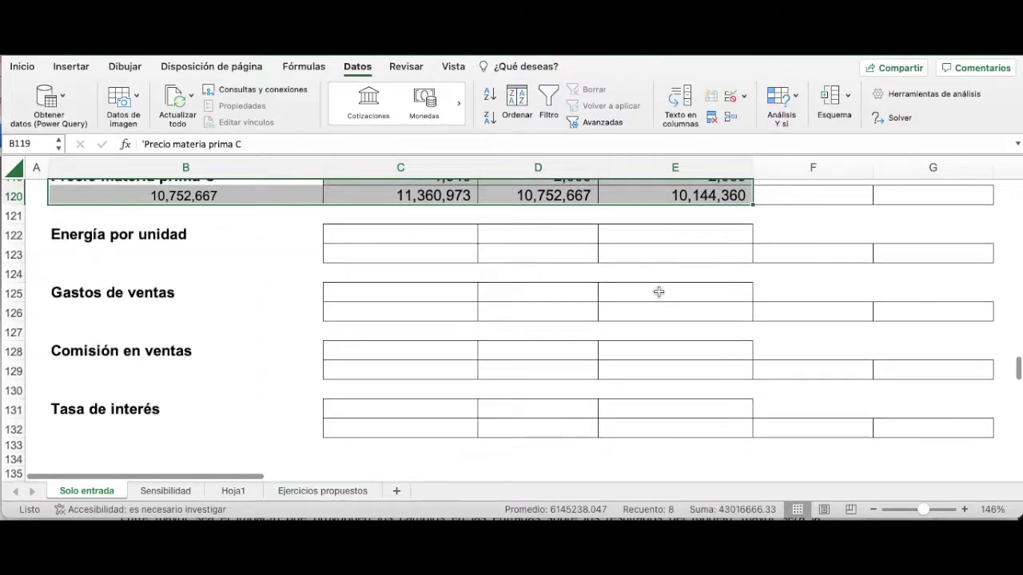
scroll(659, 291, "up", 4)
Review the net profit results in row 120 against the decreased, base and increased prices of materia prima C in row 119.
left_click(559, 298)
left_click_drag(371, 317, 667, 321)
left_click(470, 314)
mouse_move(459, 299)
left_mouse_down()
mouse_move(459, 310)
mouse_move(467, 304)
left_mouse_up()
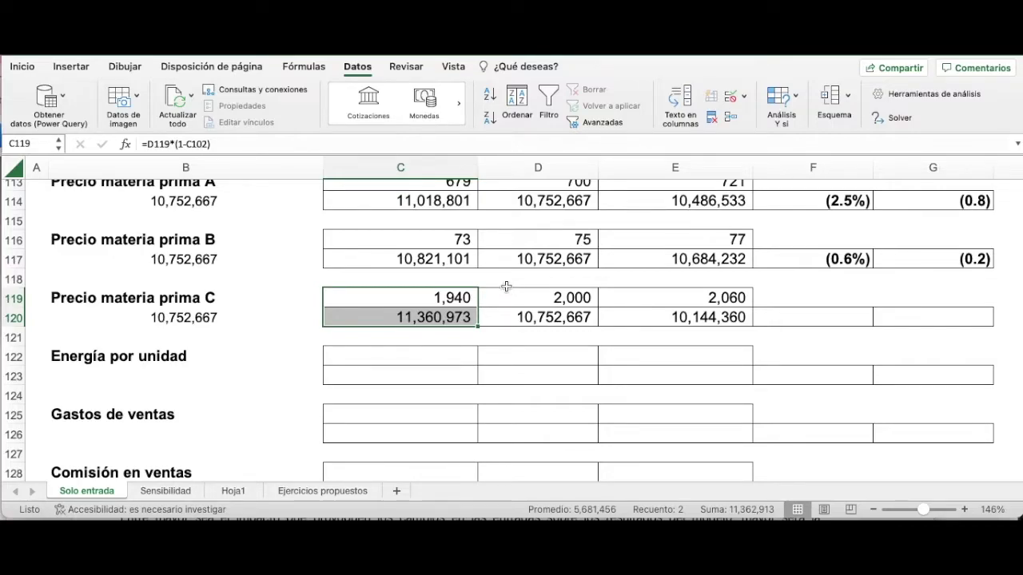
left_click(452, 297)
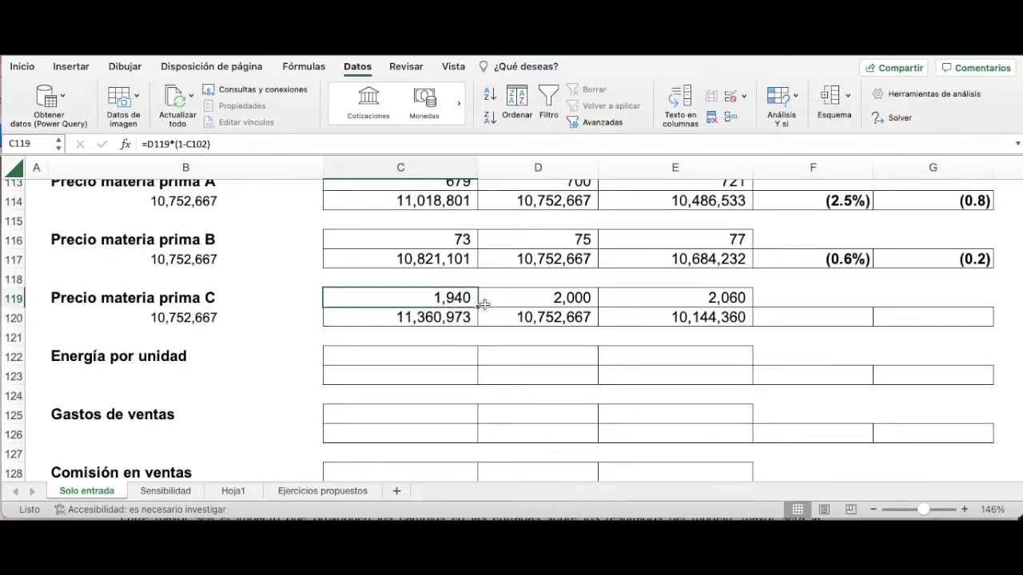
left_click(444, 319)
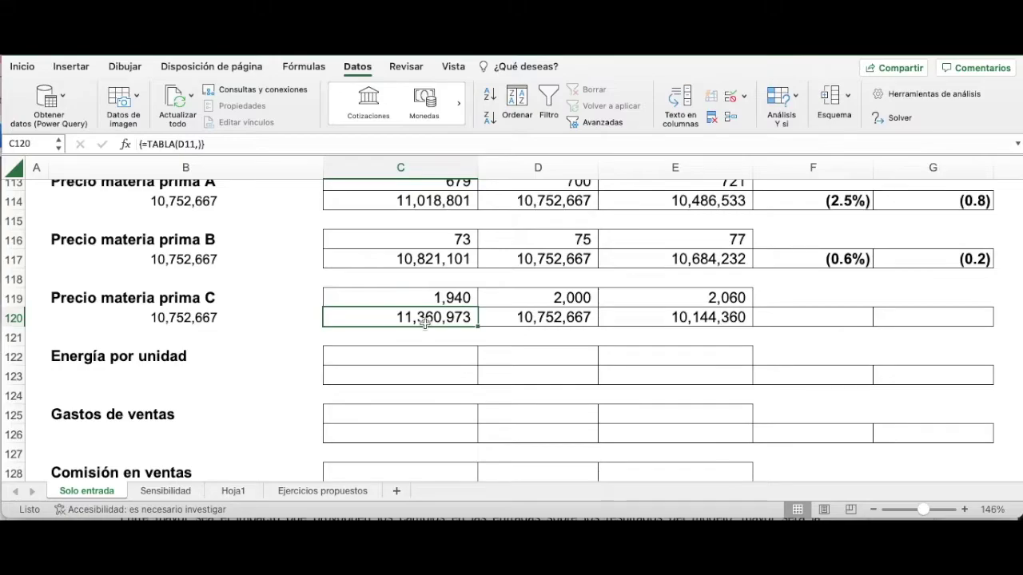
left_click(704, 301)
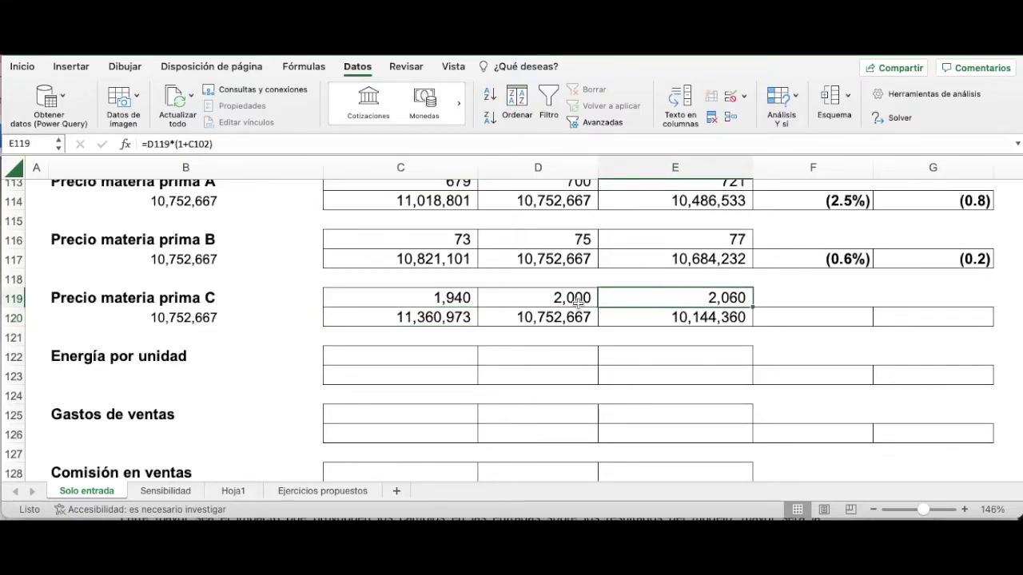
left_click(685, 317)
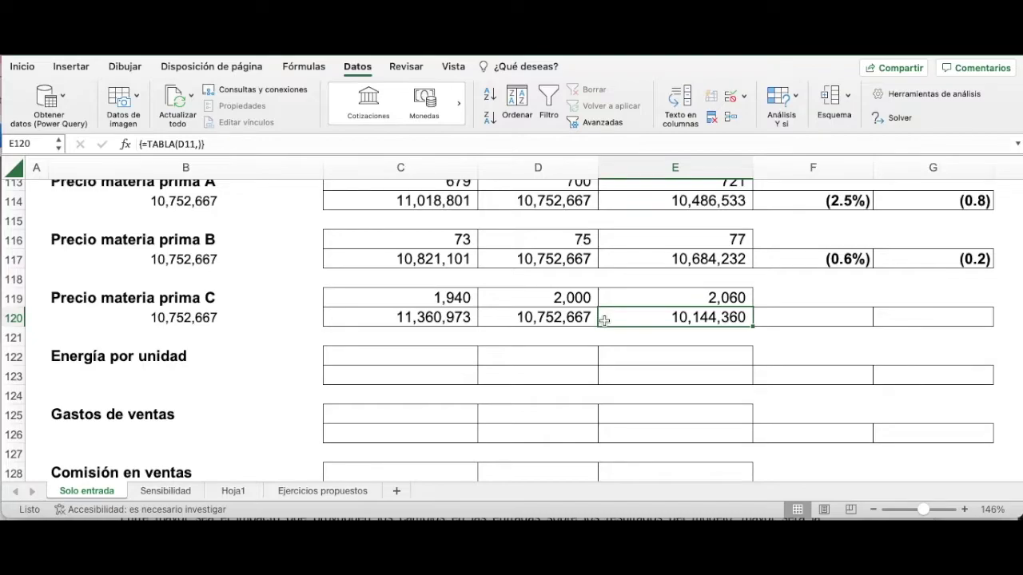
Calculate the percentage variation of the result for materia prima C in F120 with the formula =E120/D120-1.
left_click(811, 319)
type("=")
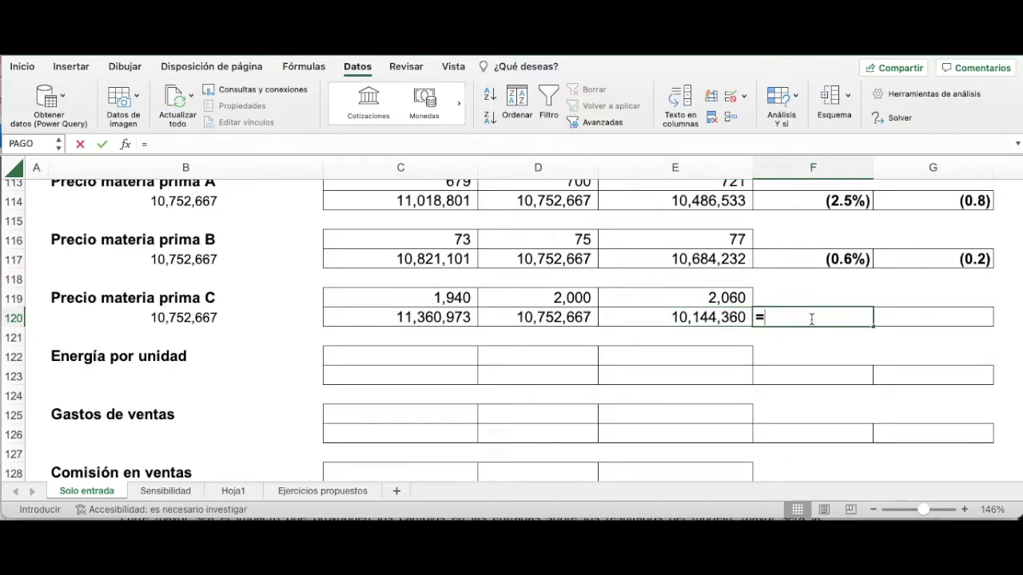
key("Left")
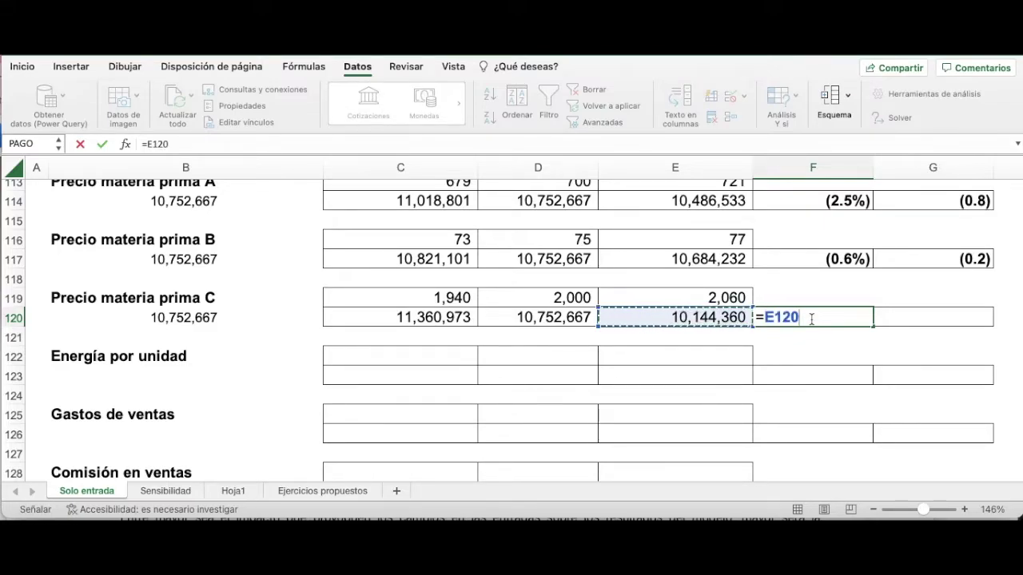
type("/")
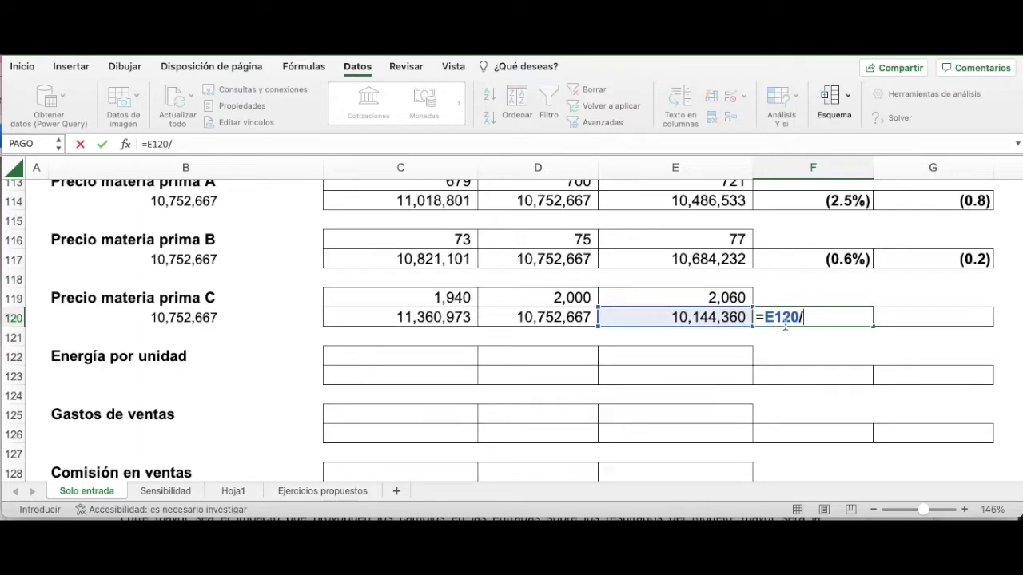
left_click(538, 317)
type("-1")
key("Return")
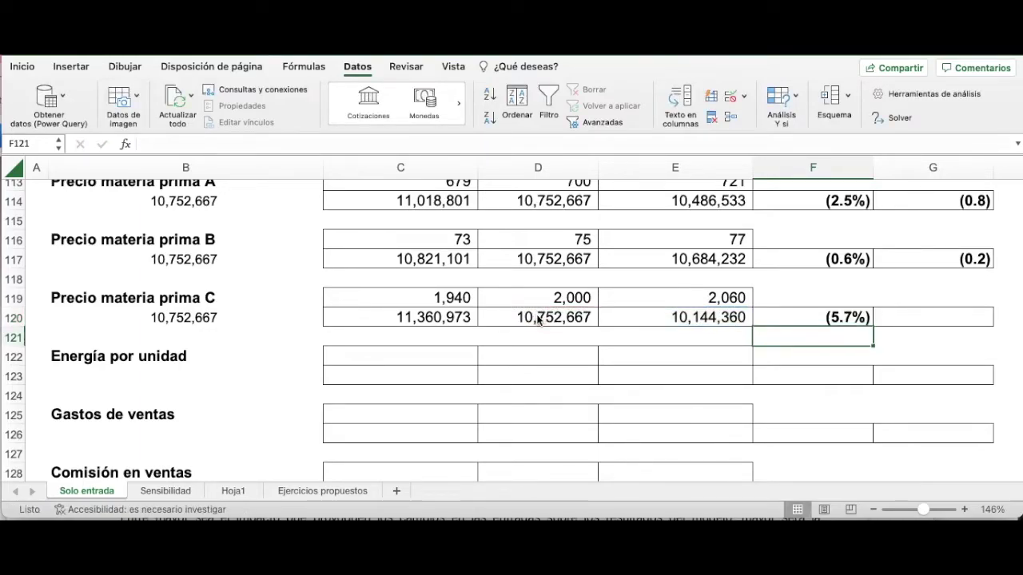
left_click_drag(701, 318, 593, 317)
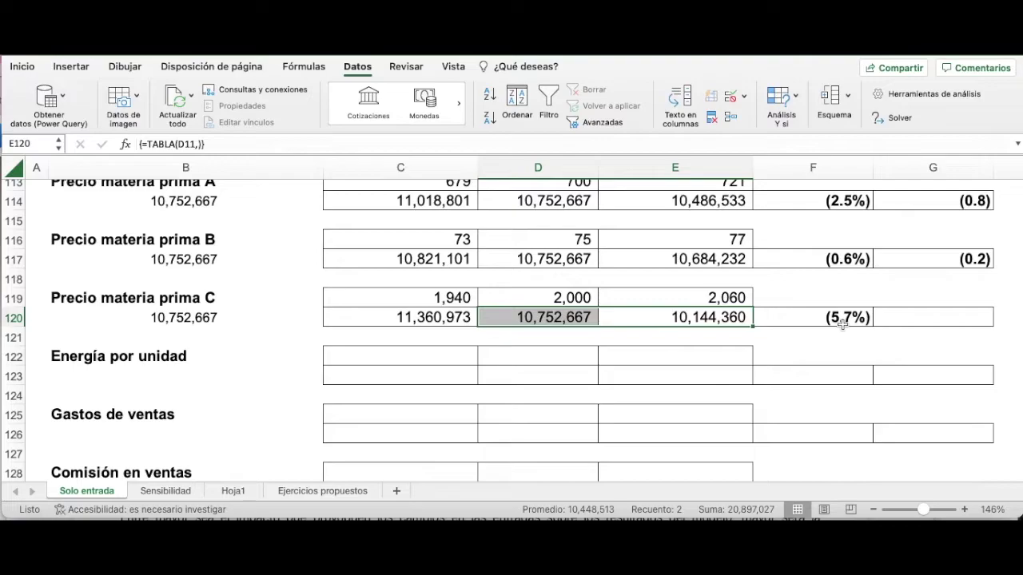
Calculate the sensitivity degree for materia prima C in G120 with the formula =F120/C102.
left_click(901, 319)
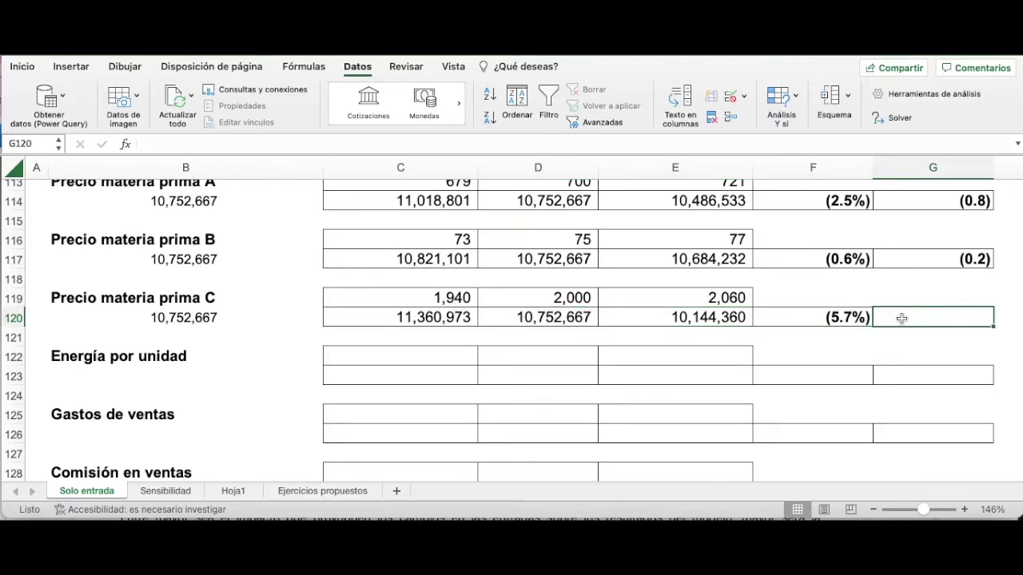
type("=")
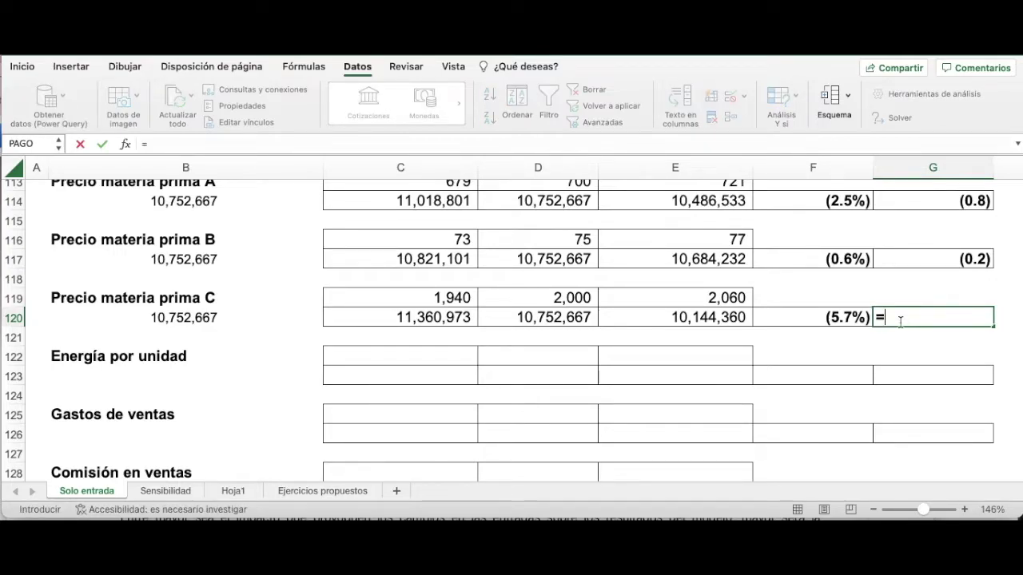
key("Left")
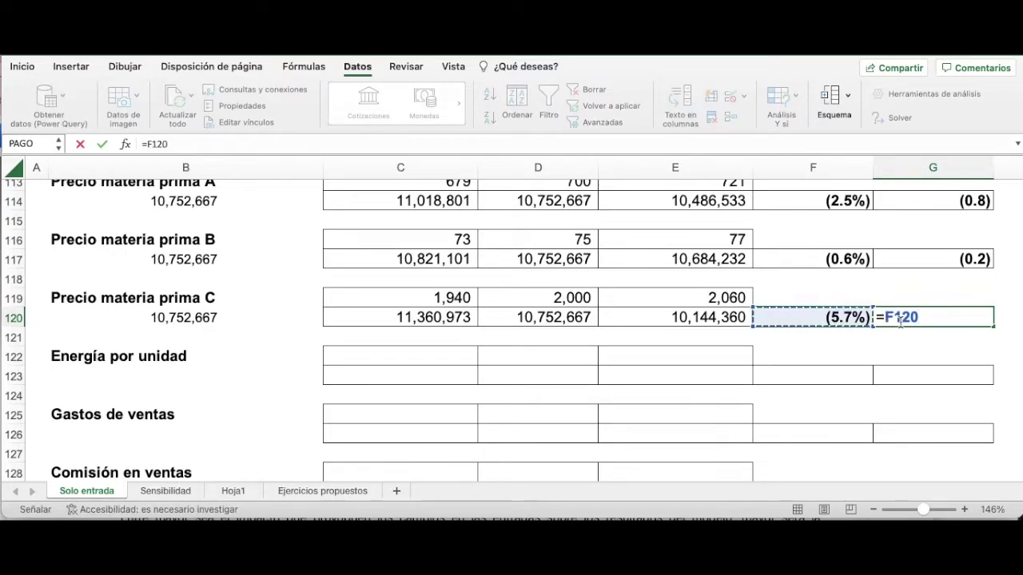
type("/")
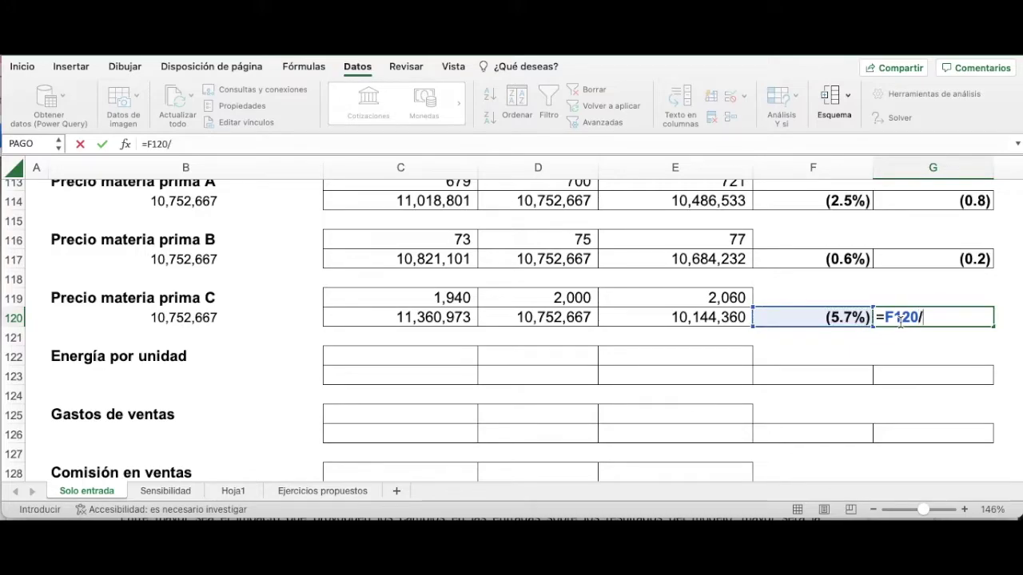
scroll(651, 311, "up", 6)
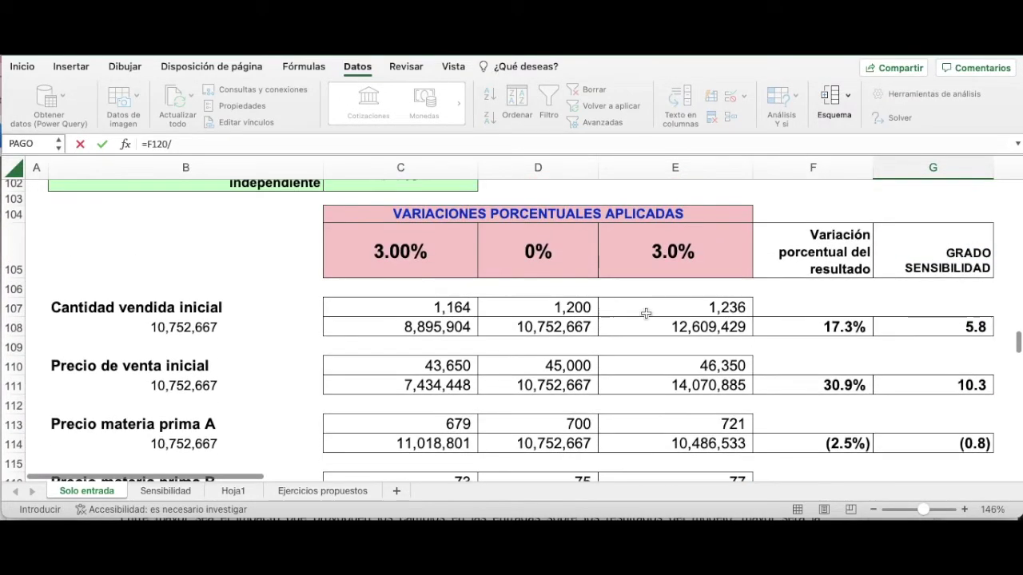
left_click(392, 309)
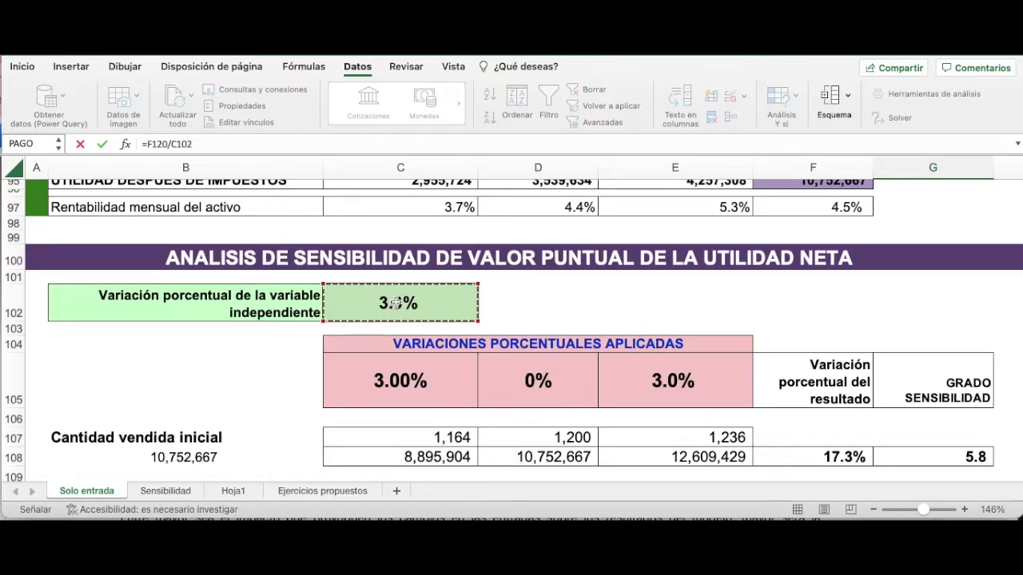
key("Return")
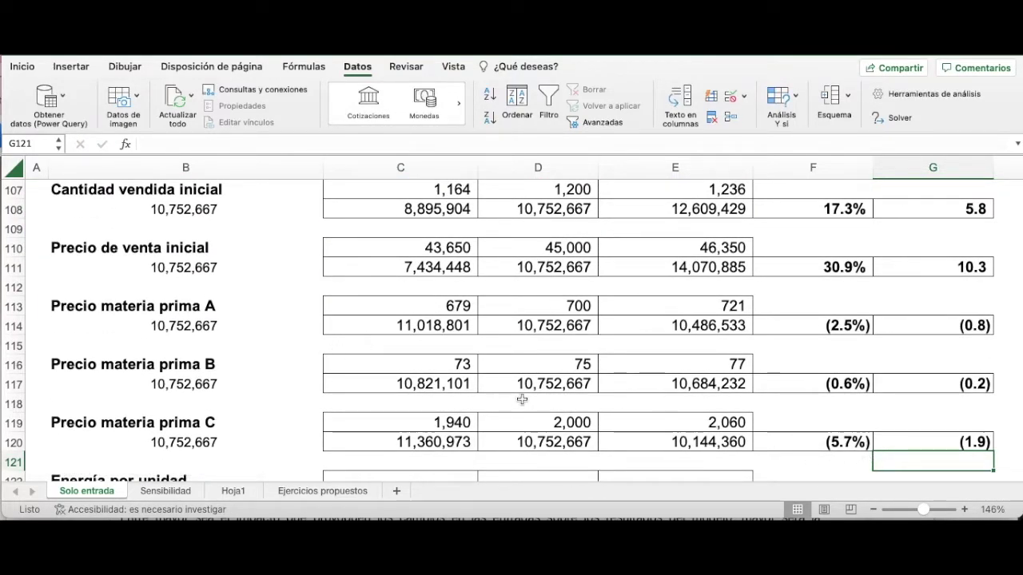
Compare the result variations and sensitivity degrees of the variables from Cantidad vendida inicial to Precio materia prima C.
scroll(527, 374, "down", 2)
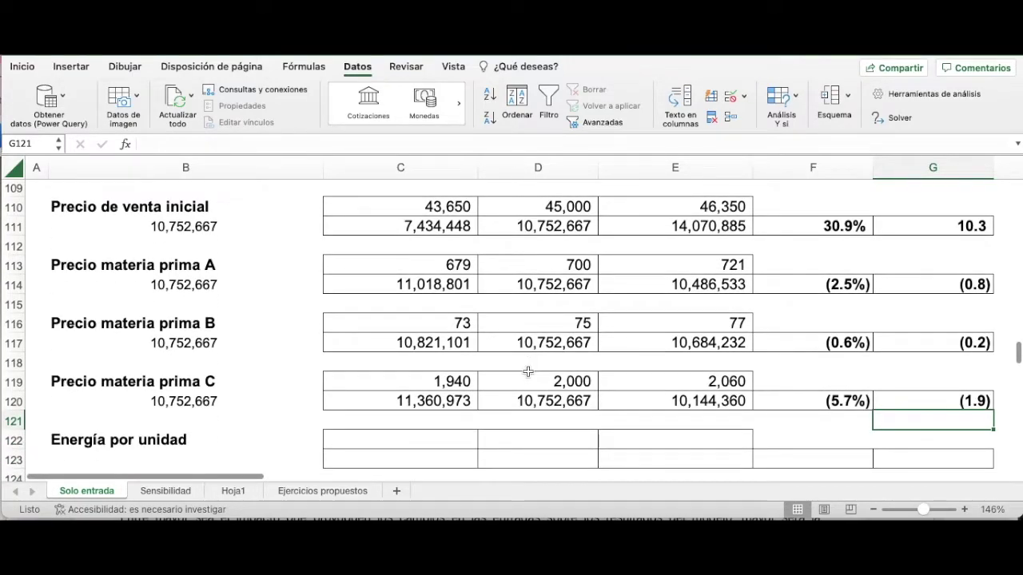
scroll(523, 370, "up", 5)
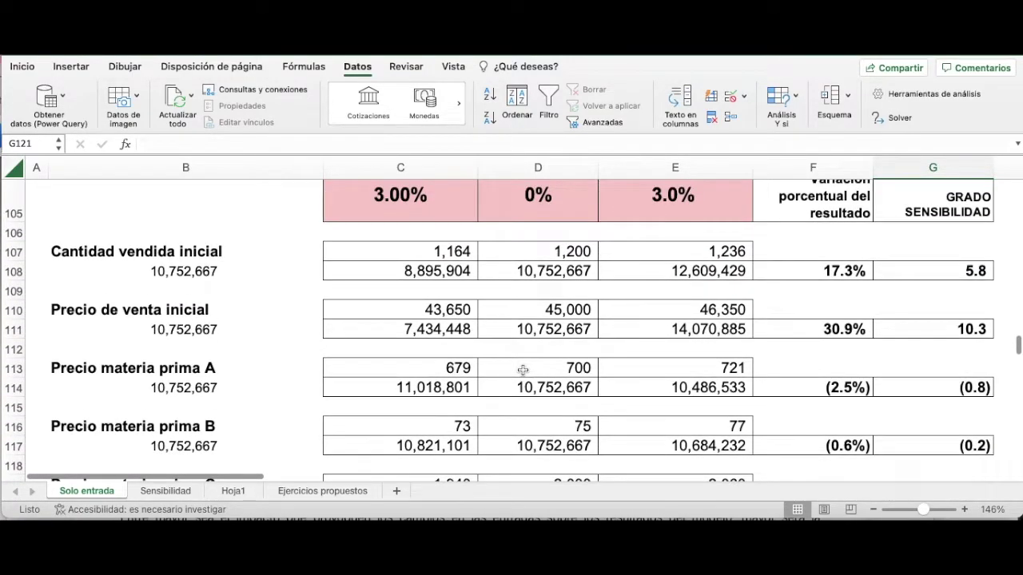
scroll(523, 370, "down", 5)
scroll(522, 370, "up", 4)
scroll(458, 361, "up", 2)
scroll(458, 361, "down", 4)
scroll(458, 361, "up", 1)
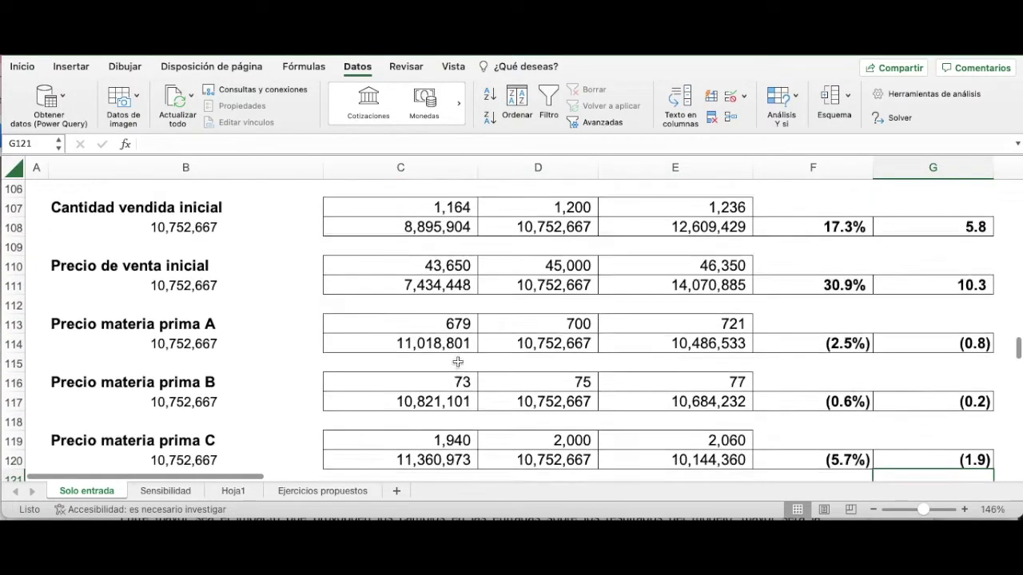
scroll(458, 361, "down", 2)
scroll(458, 363, "up", 3)
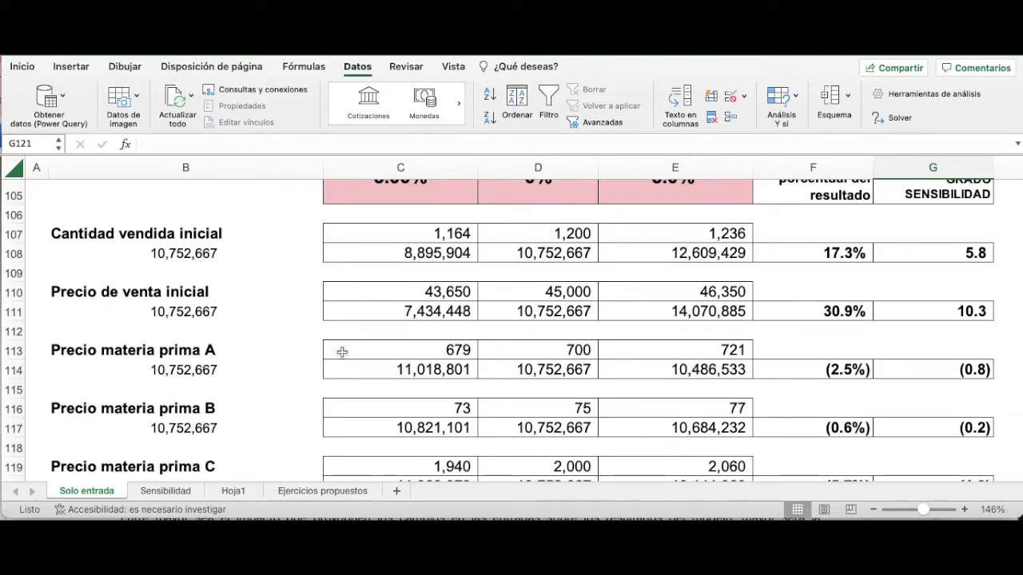
scroll(488, 348, "down", 4)
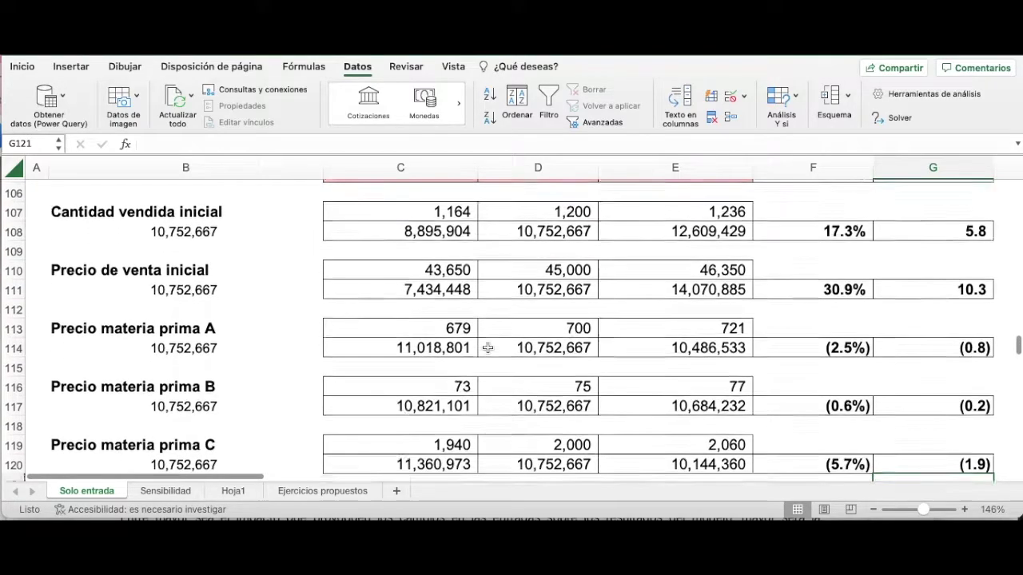
scroll(487, 349, "up", 3)
scroll(487, 349, "up", 3)
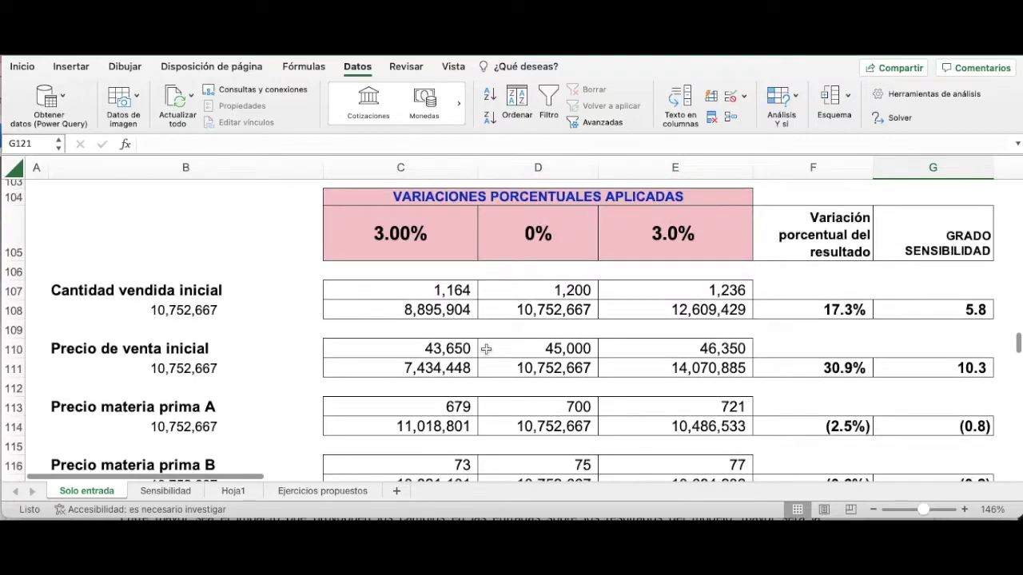
Examine the sensitivity degree of Precio de venta inicial in G111 alongside the raw material results.
scroll(486, 349, "down", 2)
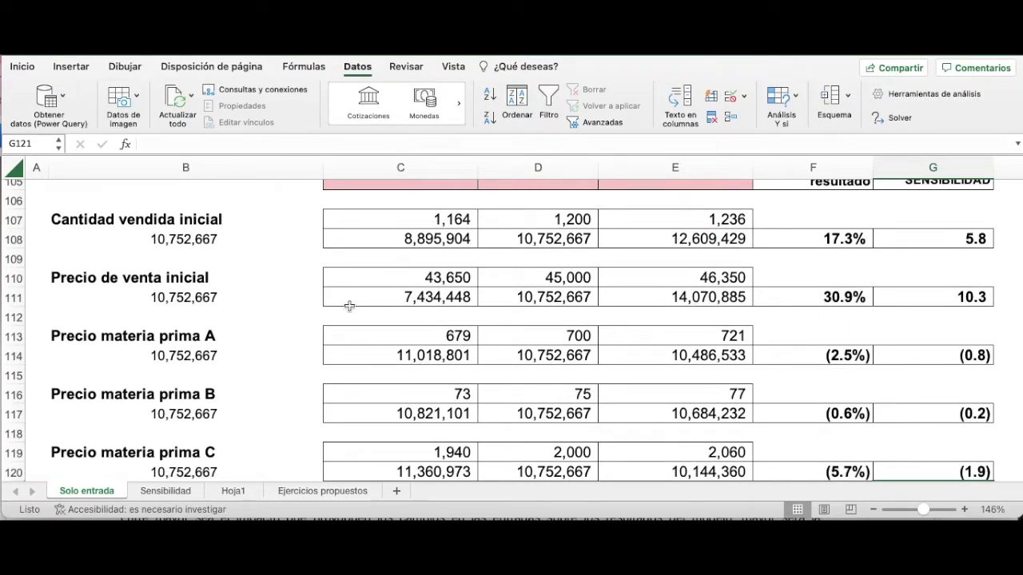
left_click(935, 293)
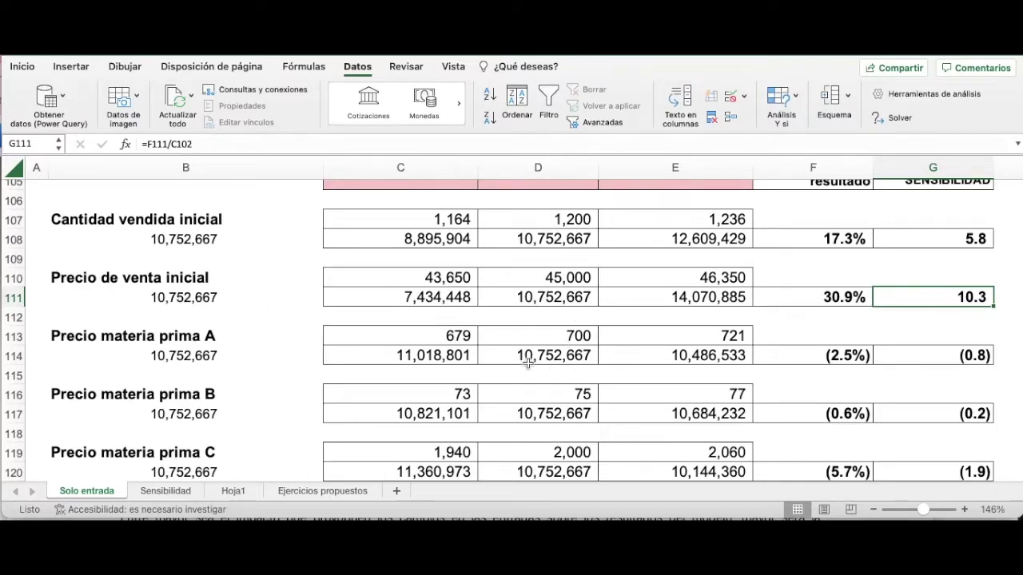
scroll(658, 375, "down", 5)
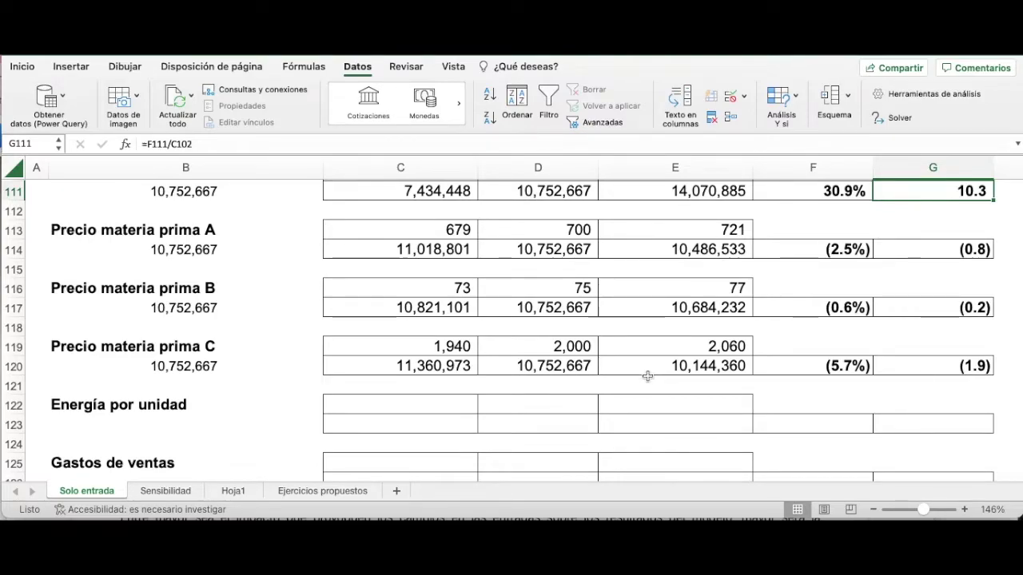
scroll(655, 372, "down", 8)
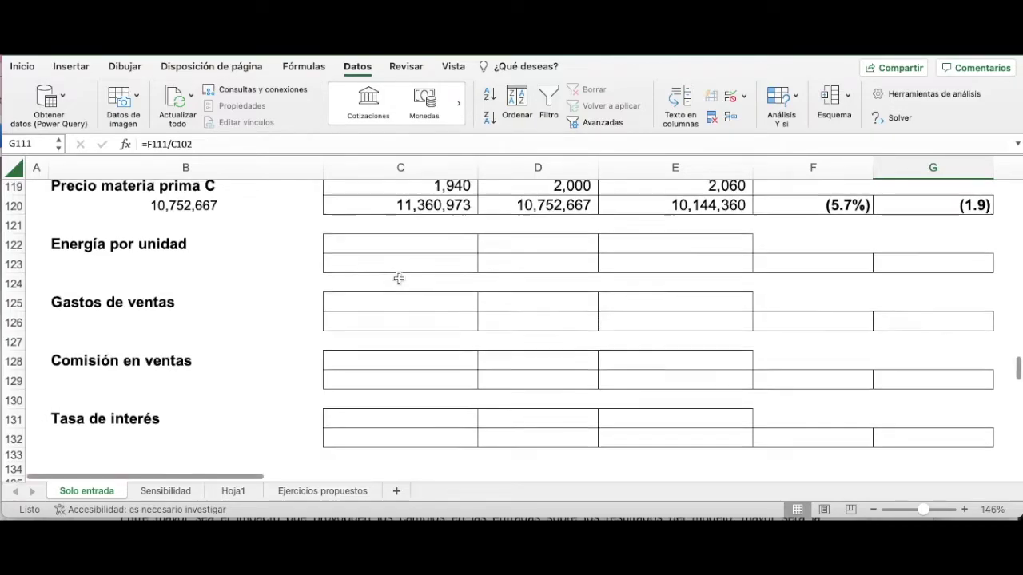
Enter the base value 1,500 for Energía por unidad in D122, matching Energía planta in the monthly expenses.
scroll(401, 278, "up", 2)
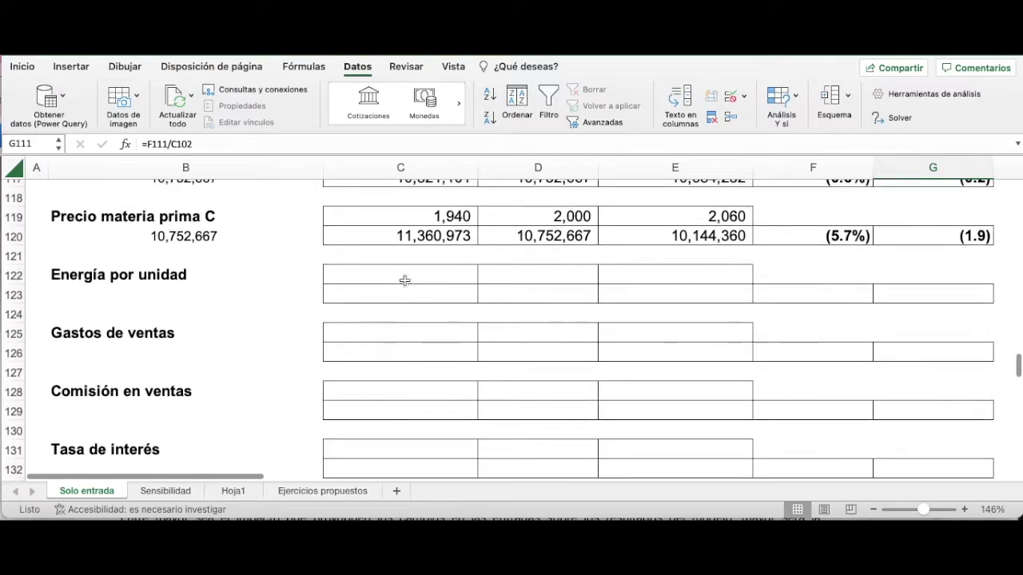
left_click(568, 280)
scroll(577, 284, "up", 15)
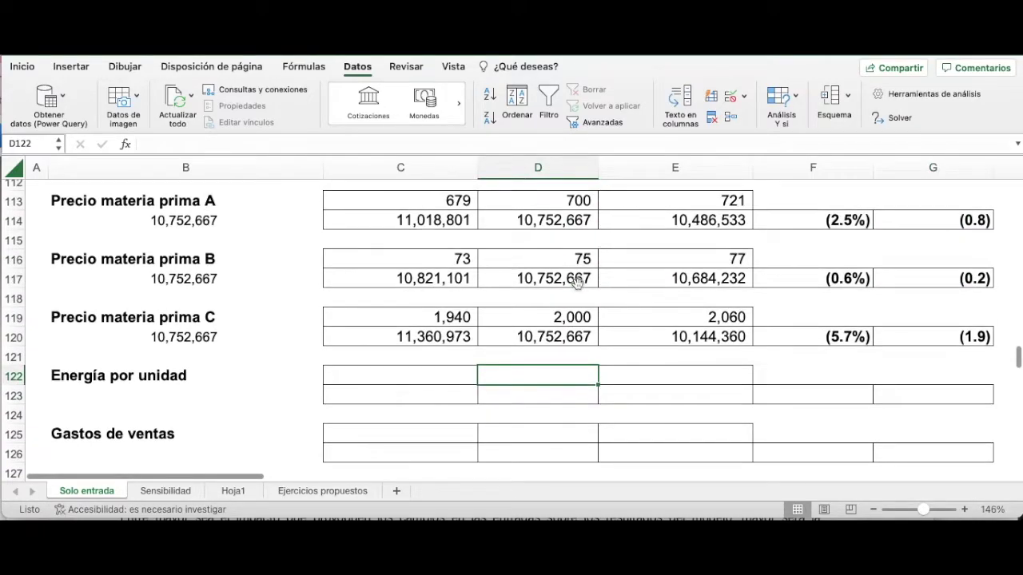
scroll(559, 283, "up", 8)
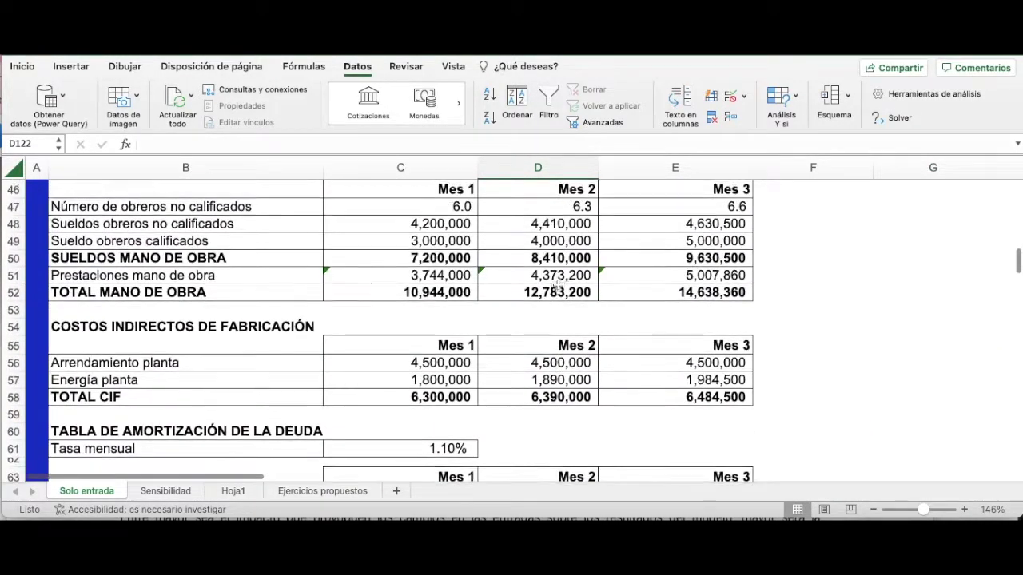
scroll(557, 284, "up", 5)
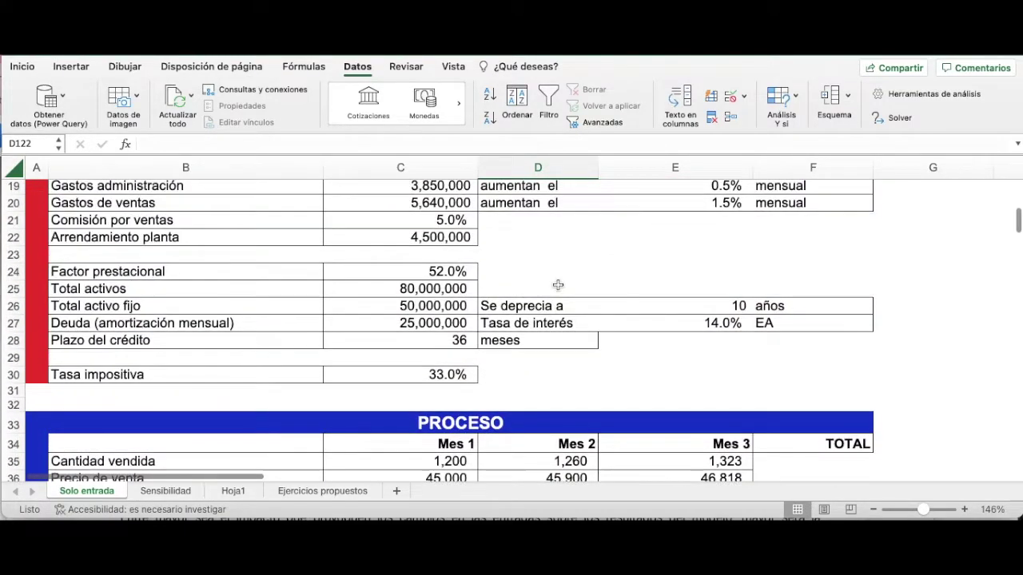
scroll(557, 285, "up", 1)
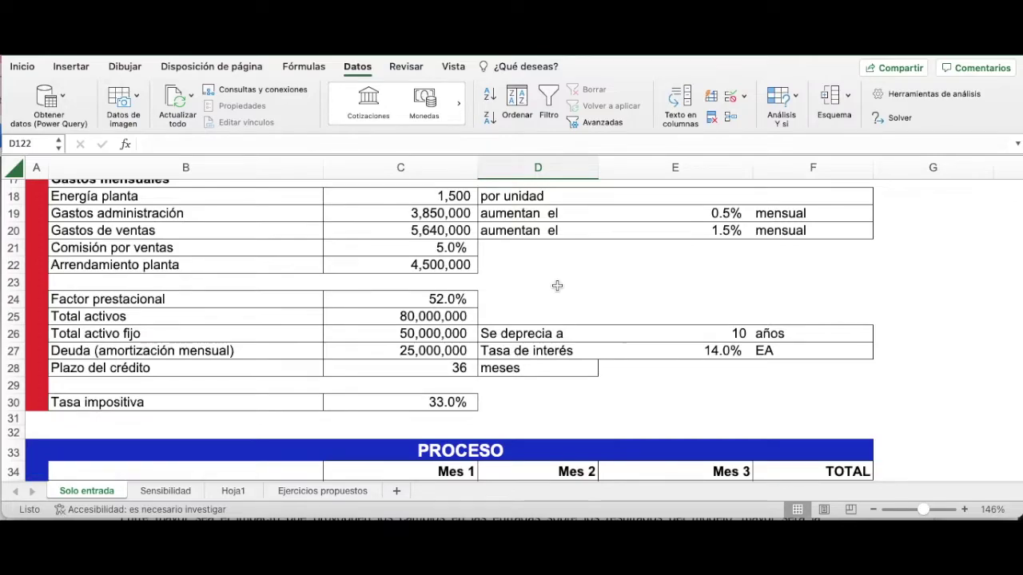
scroll(557, 285, "up", 2)
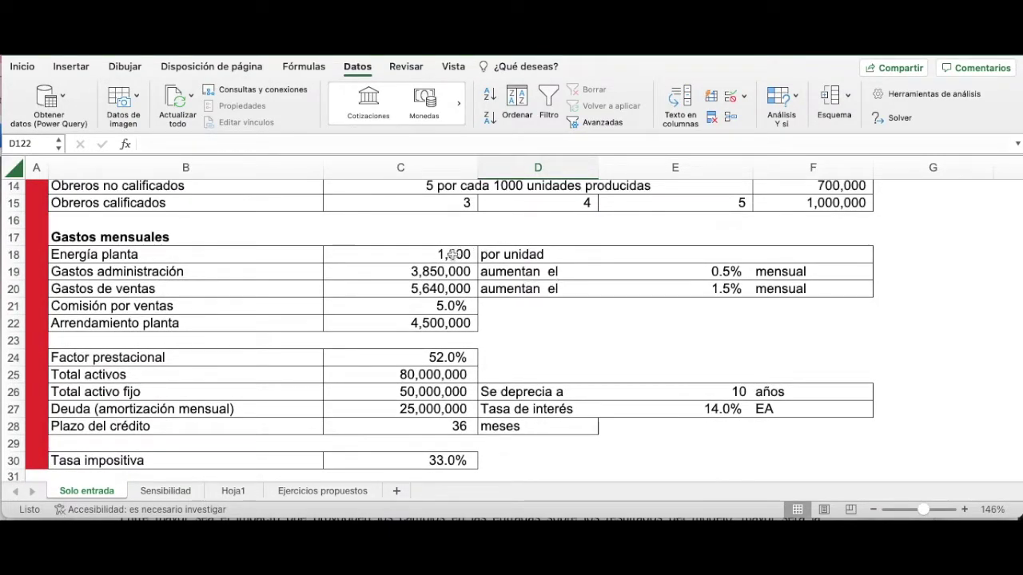
scroll(540, 302, "down", 20)
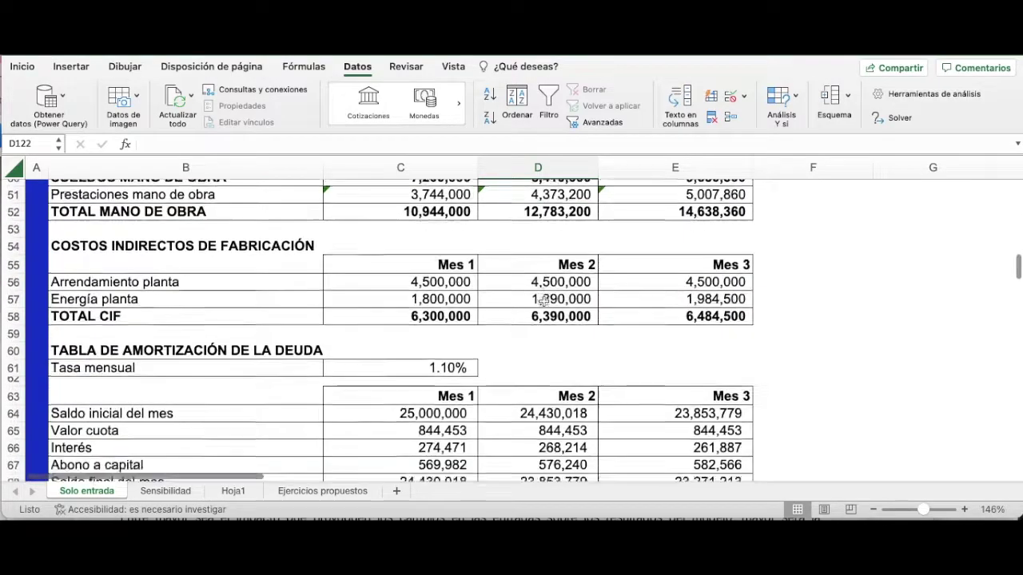
scroll(542, 301, "down", 9)
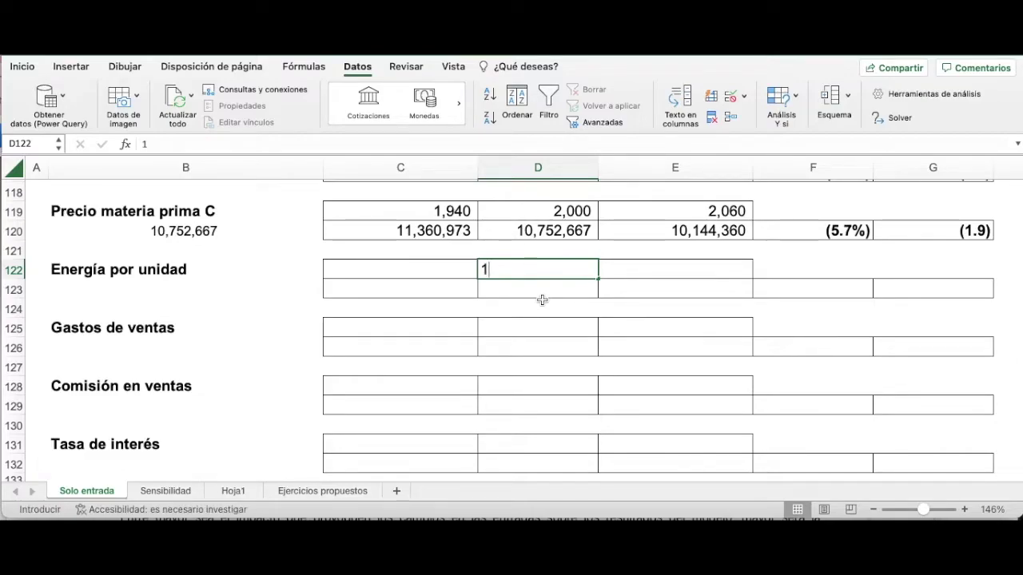
type("1,50")
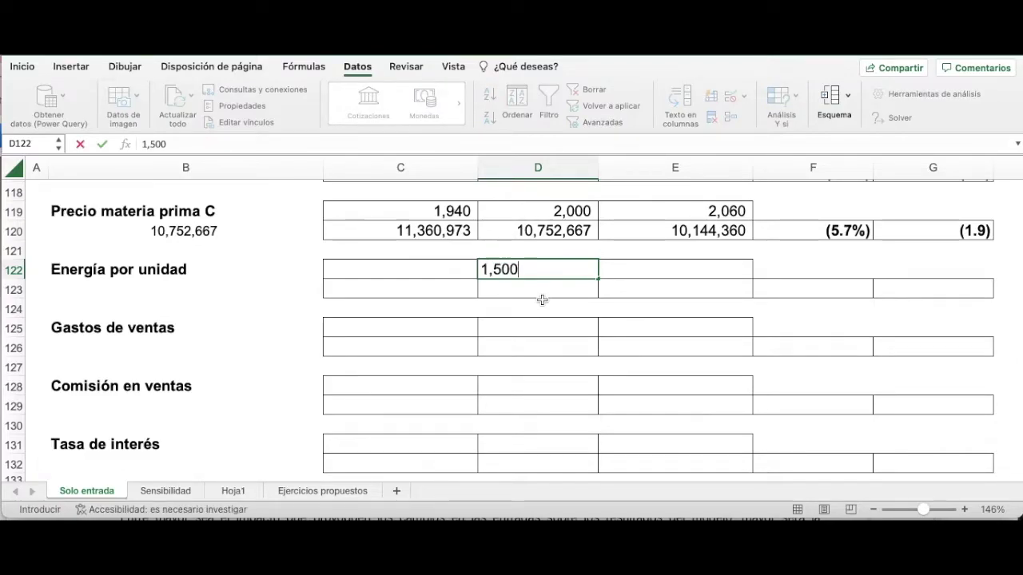
key("Tab")
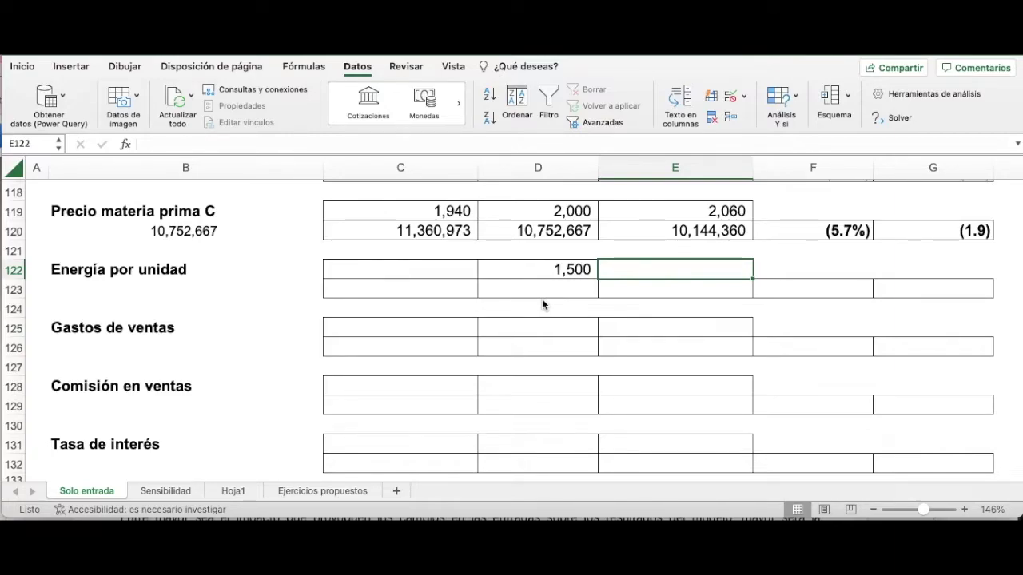
Calculate the increased Energía por unidad value in E122 with the formula =D122*(1+C102).
type("=")
key("Left")
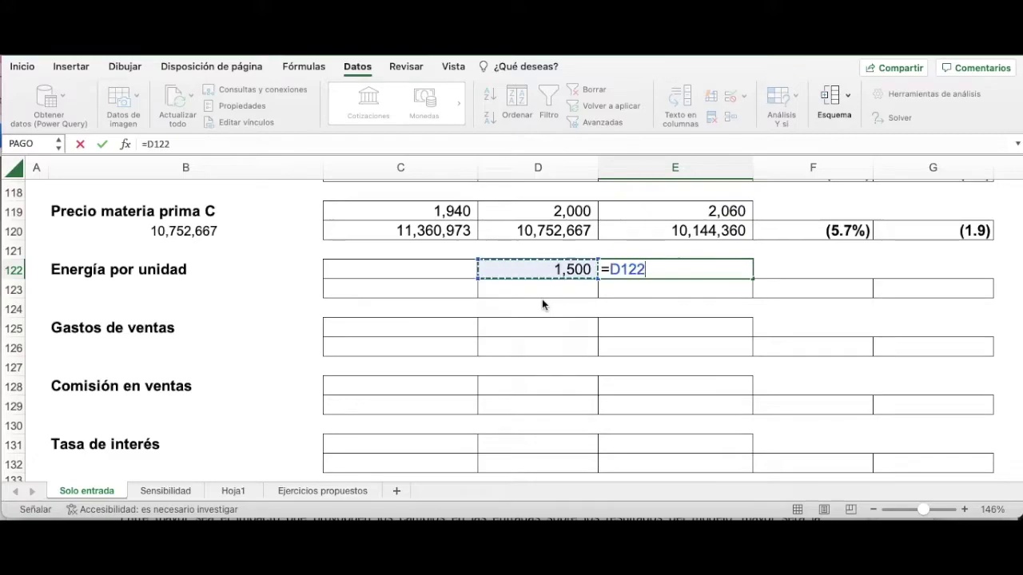
type("(")
key("BackSpace")
type("*")
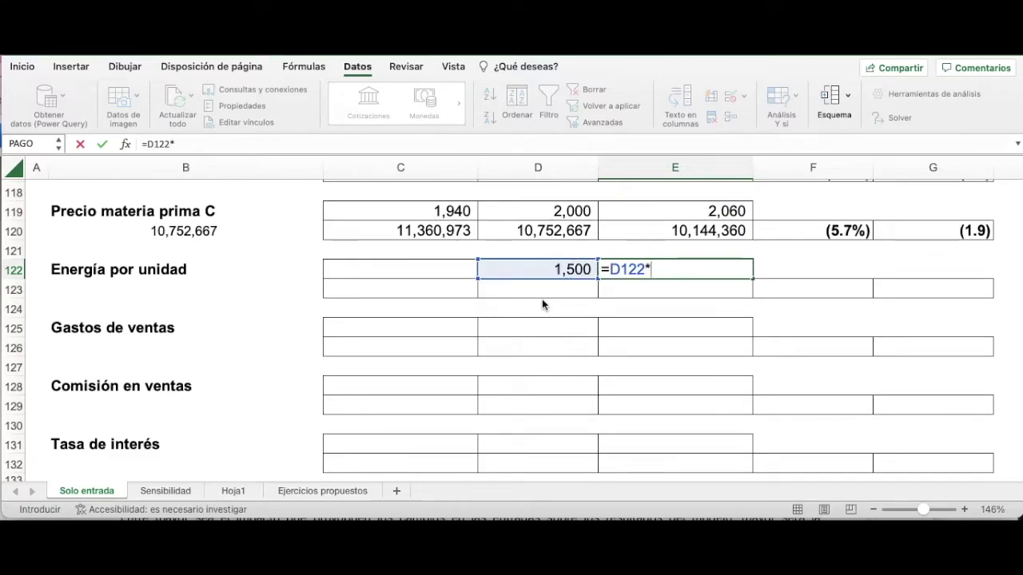
type("(1+")
scroll(376, 235, "up", 10)
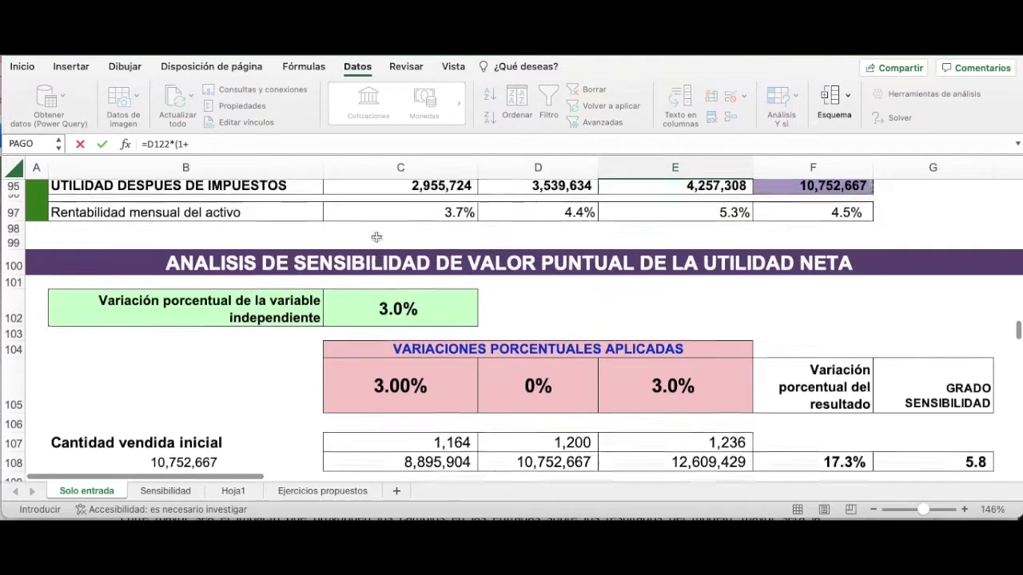
left_click(416, 313)
type(")")
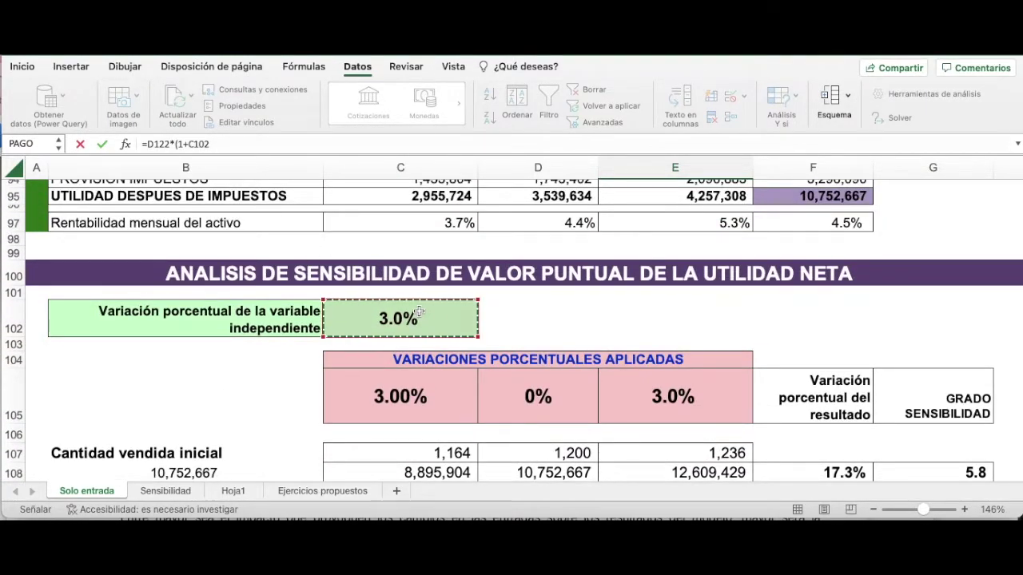
key("Return")
Calculate the decreased Energía por unidad value in C122 with the formula =D122*(1-C102).
scroll(462, 364, "down", 2)
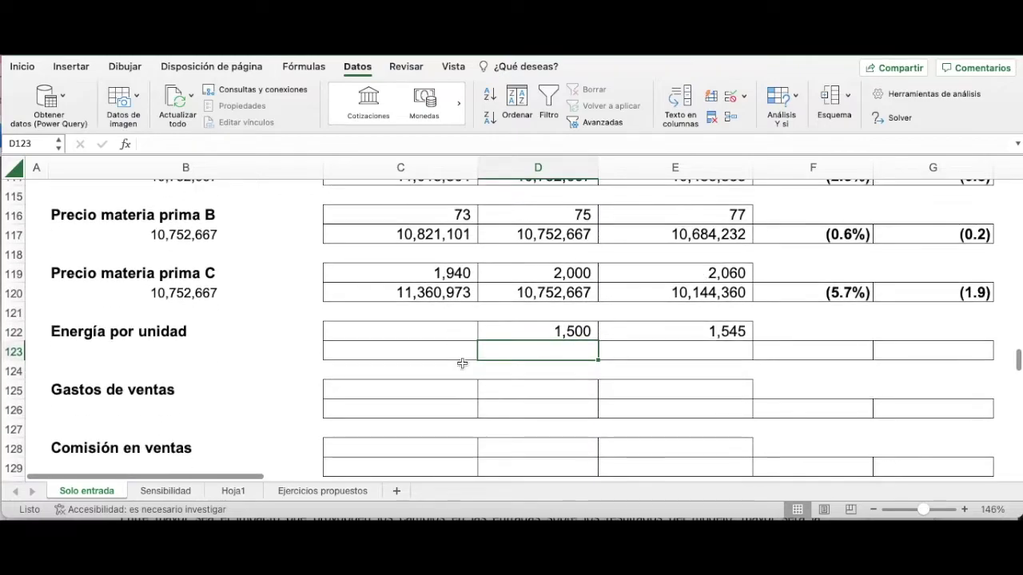
left_click(452, 335)
type("=")
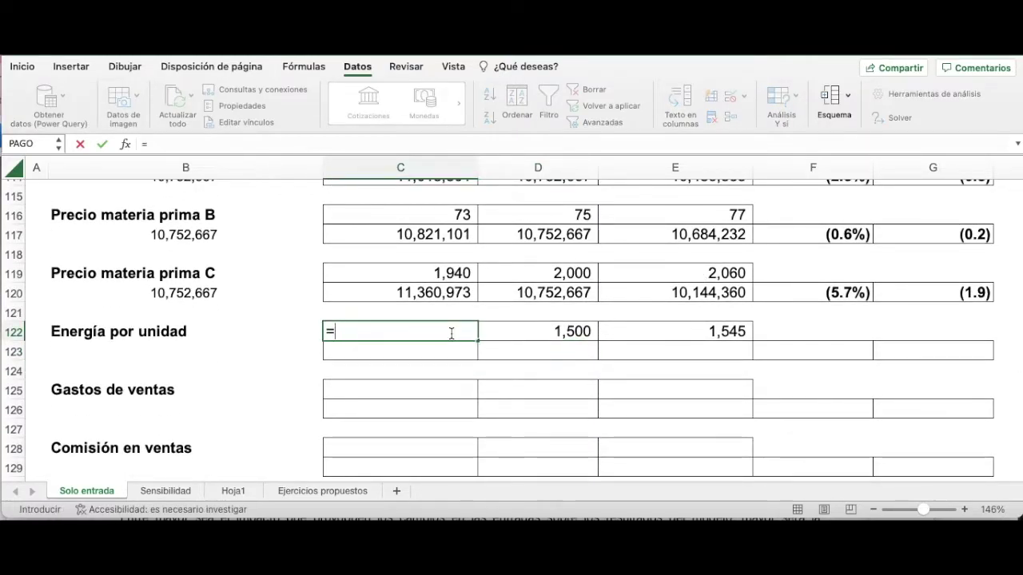
key("Right")
type("*")
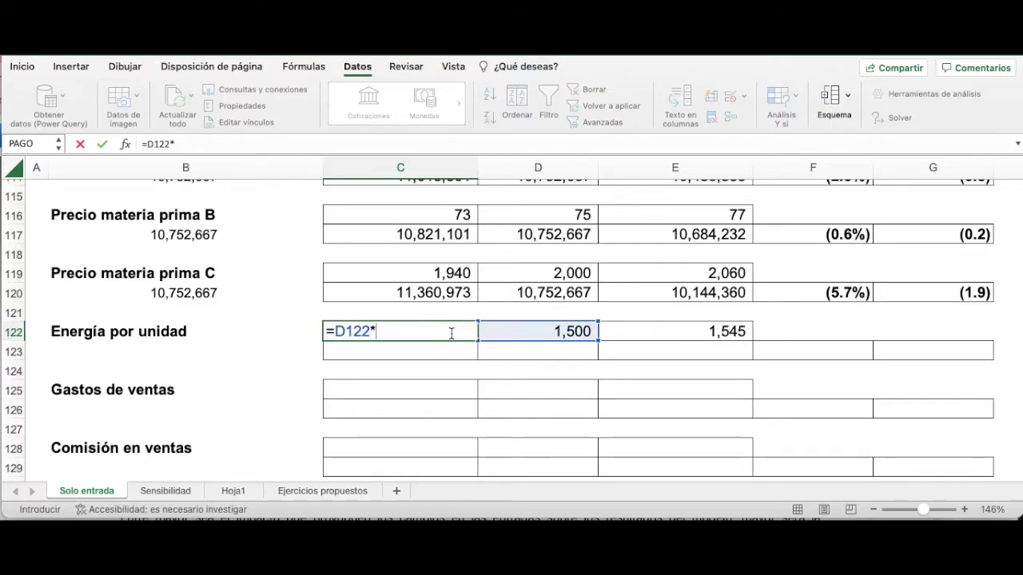
type("(1-")
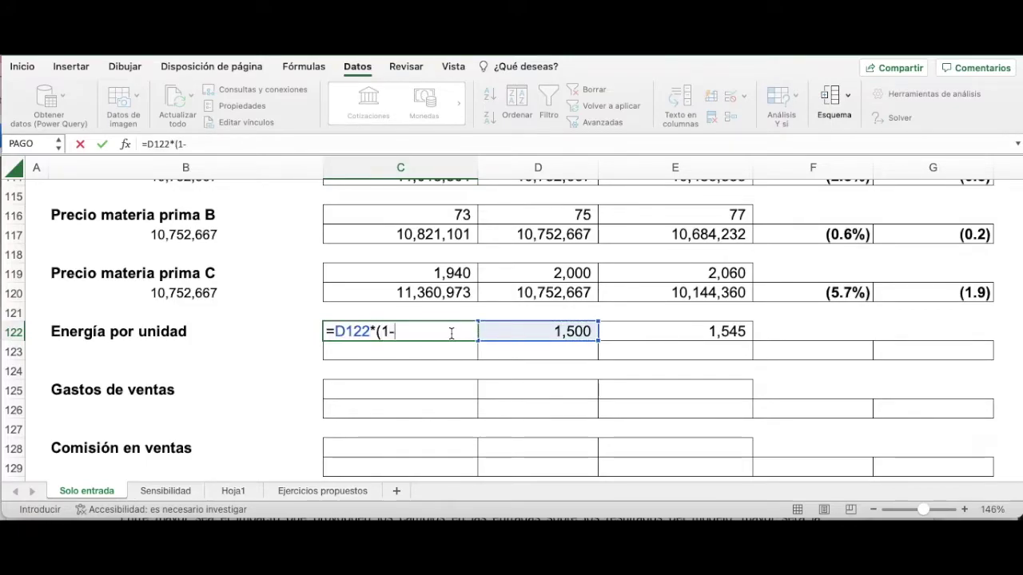
scroll(446, 339, "up", 5)
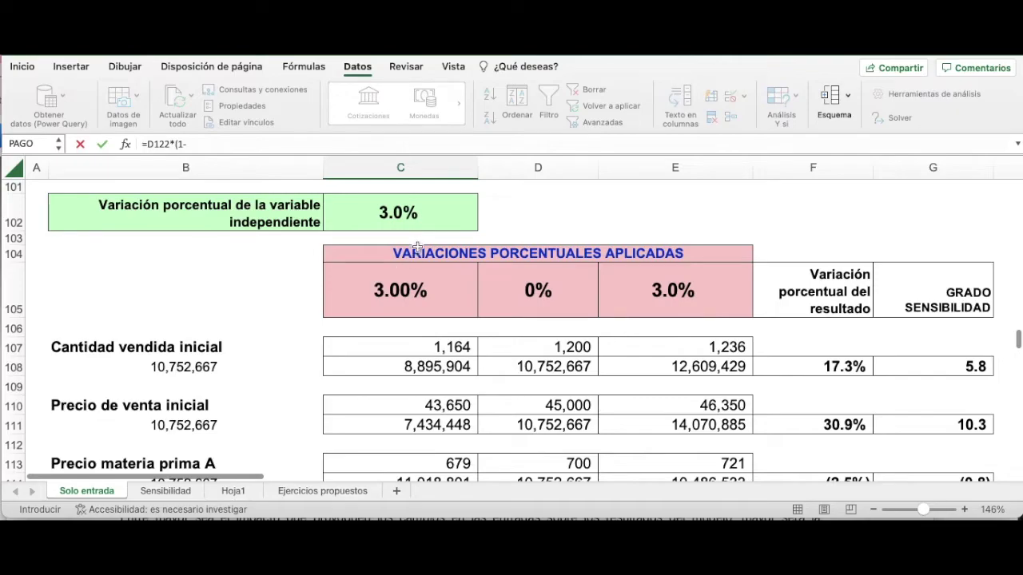
left_click(433, 205)
type(")")
key("Return")
scroll(527, 391, "down", 3)
scroll(581, 319, "down", 5)
left_click(403, 275)
left_click_drag(468, 285, 507, 310)
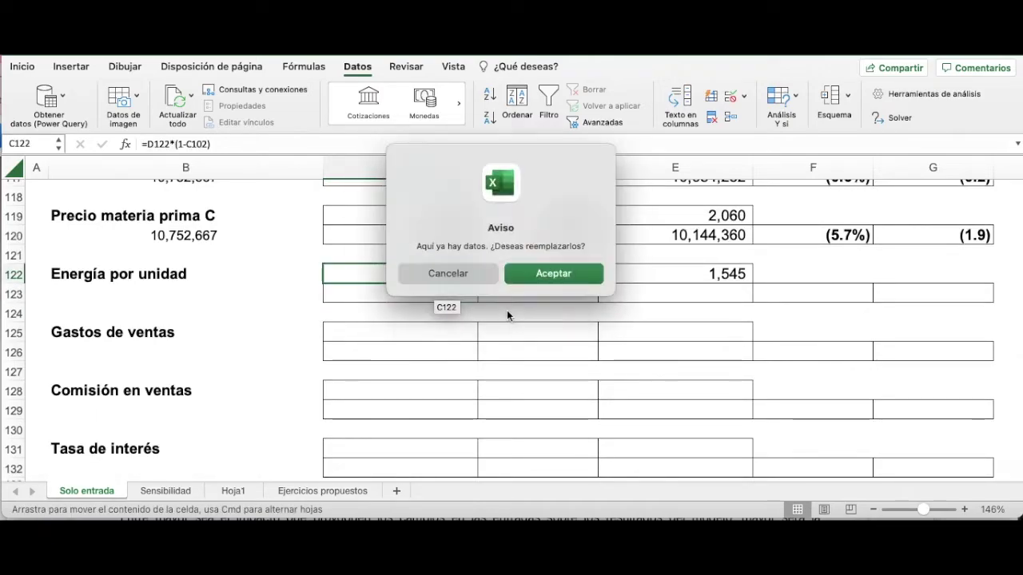
left_click(552, 276)
left_click(584, 325)
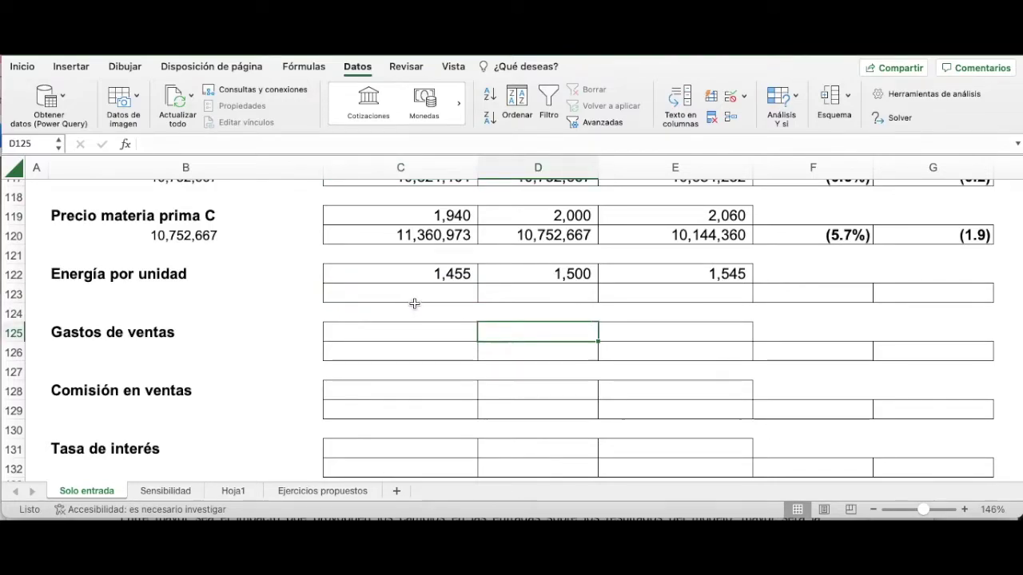
Link B123 under Energía por unidad to the total Utilidad después de impuestos in F95.
left_click(176, 293)
type("=")
scroll(394, 389, "up", 3)
scroll(393, 389, "up", 5)
left_click(802, 291)
key("Return")
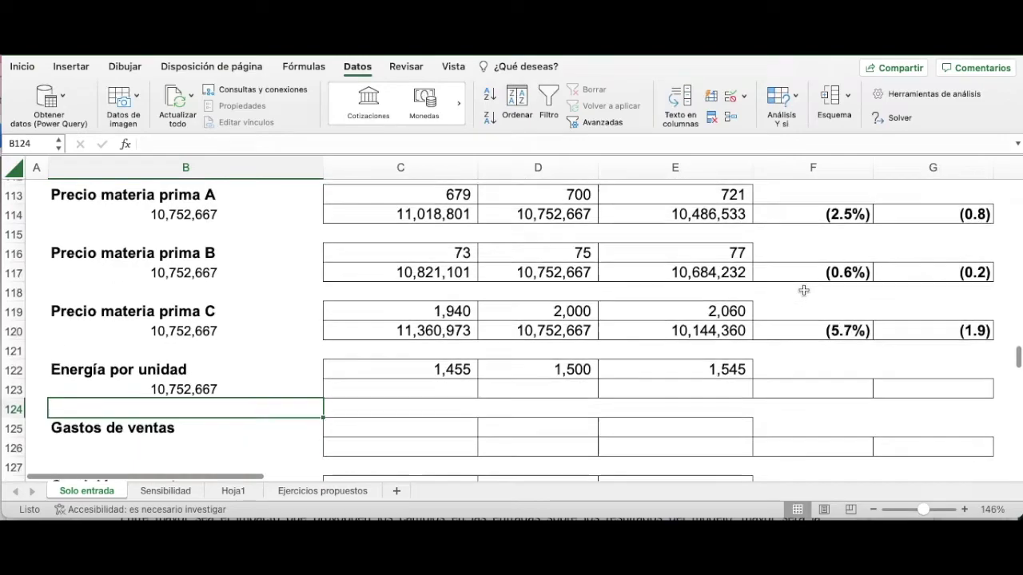
Create a one-variable data table over B122:E123 for Energía por unidad, using Energía planta in C18 as the row input cell.
scroll(802, 290, "down", 3)
left_click_drag(285, 297, 724, 315)
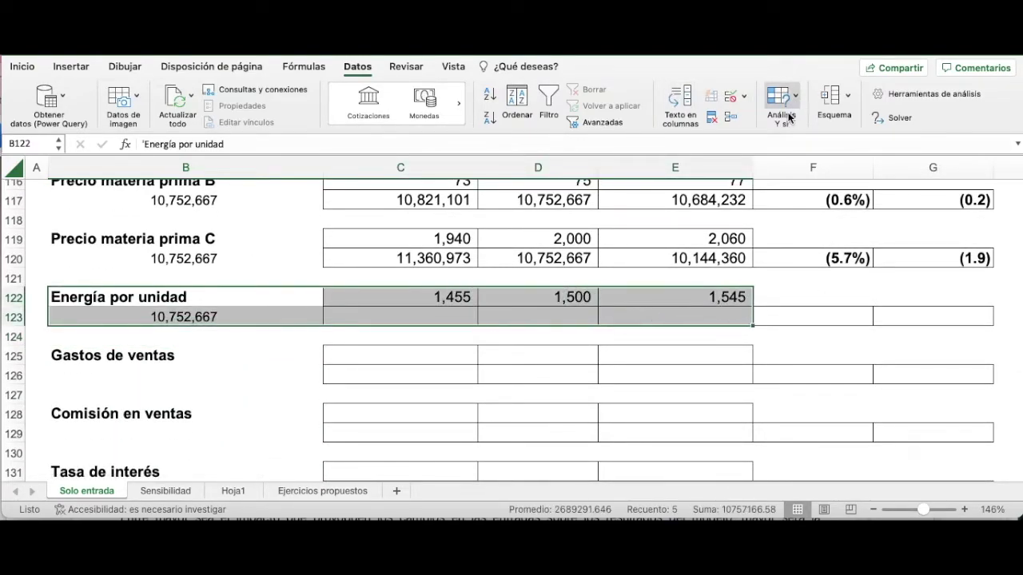
left_click(781, 108)
left_click(810, 151)
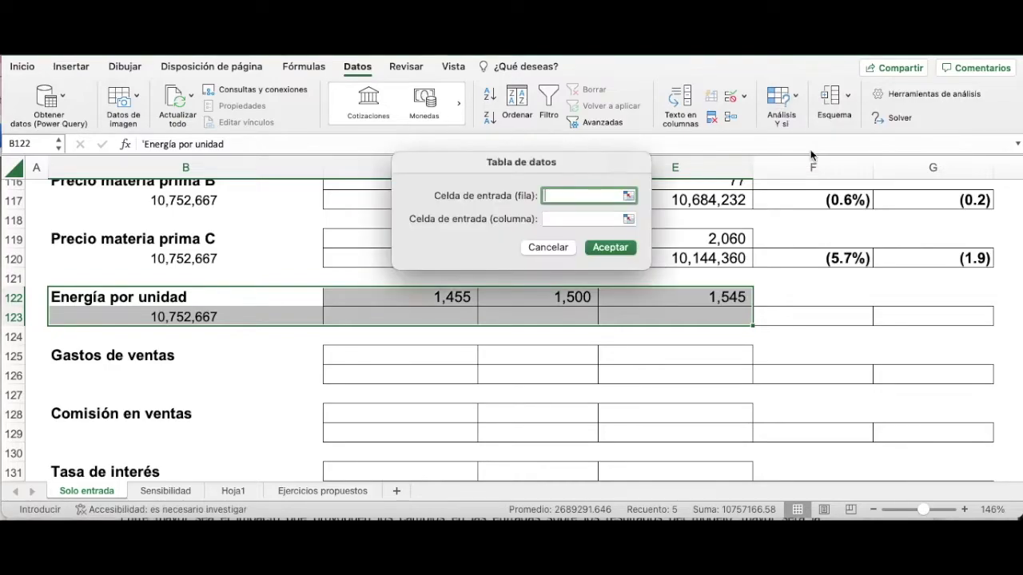
left_click(629, 196)
scroll(588, 224, "up", 8)
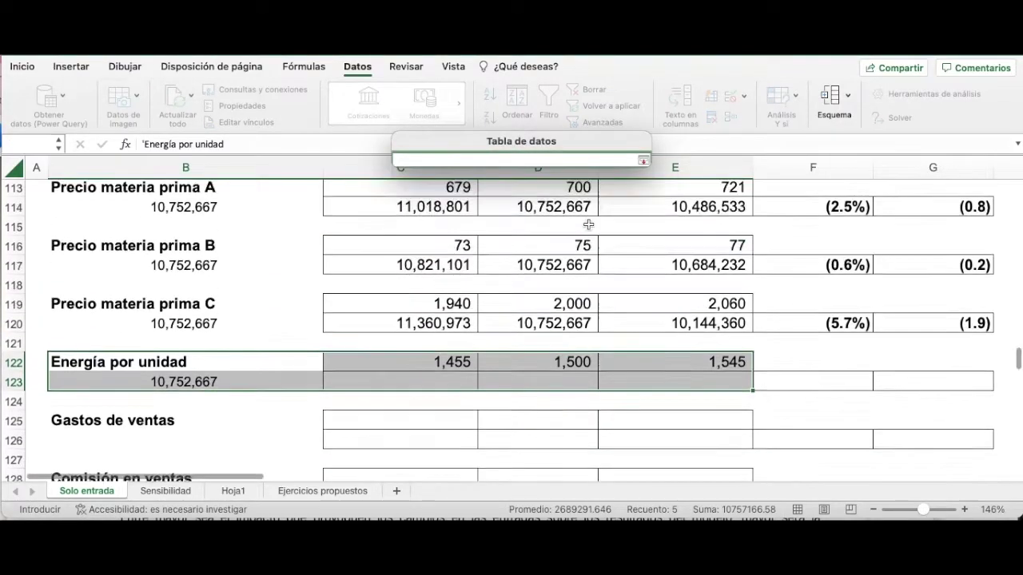
scroll(588, 225, "up", 20)
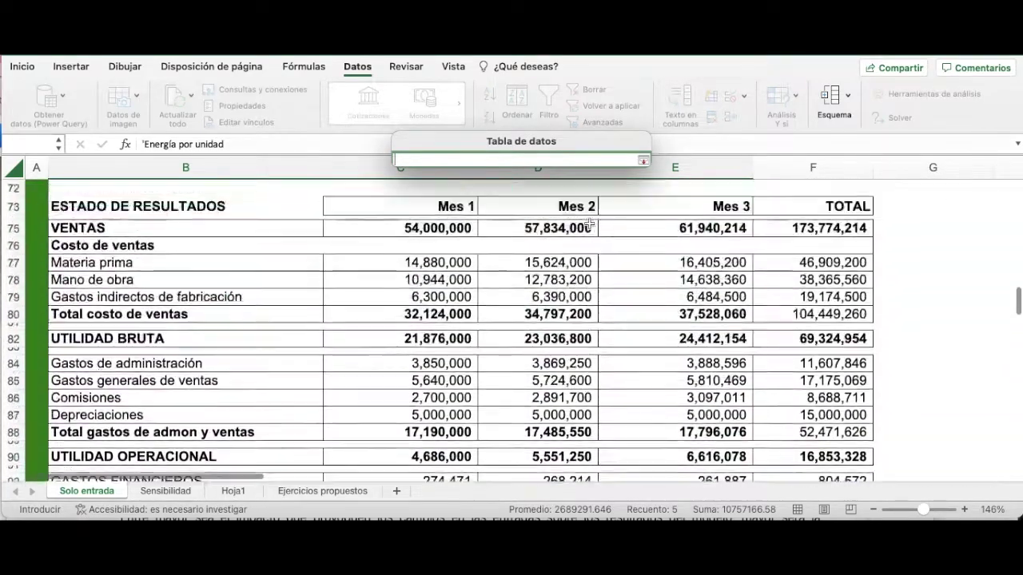
scroll(588, 225, "up", 10)
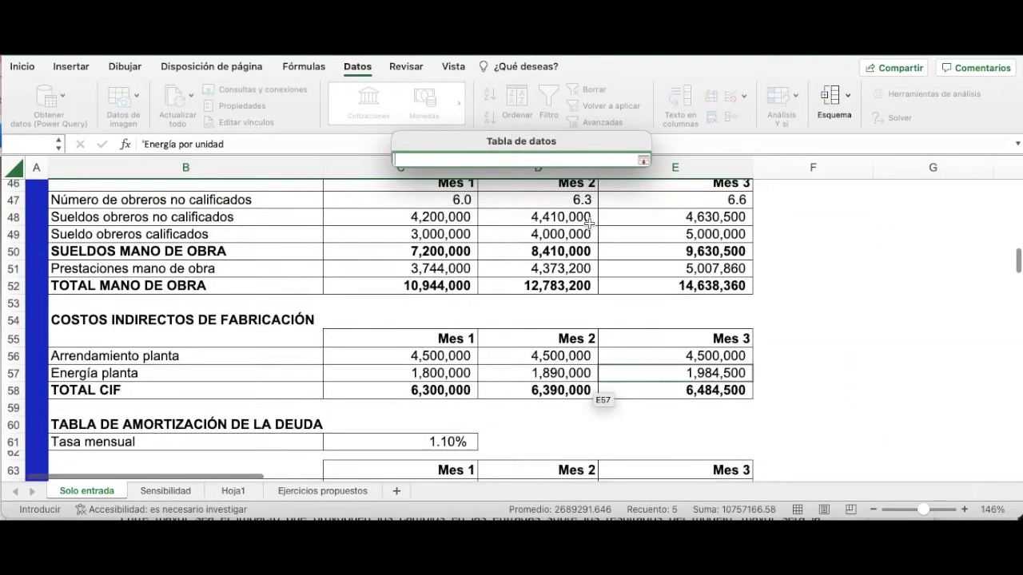
scroll(588, 226, "up", 12)
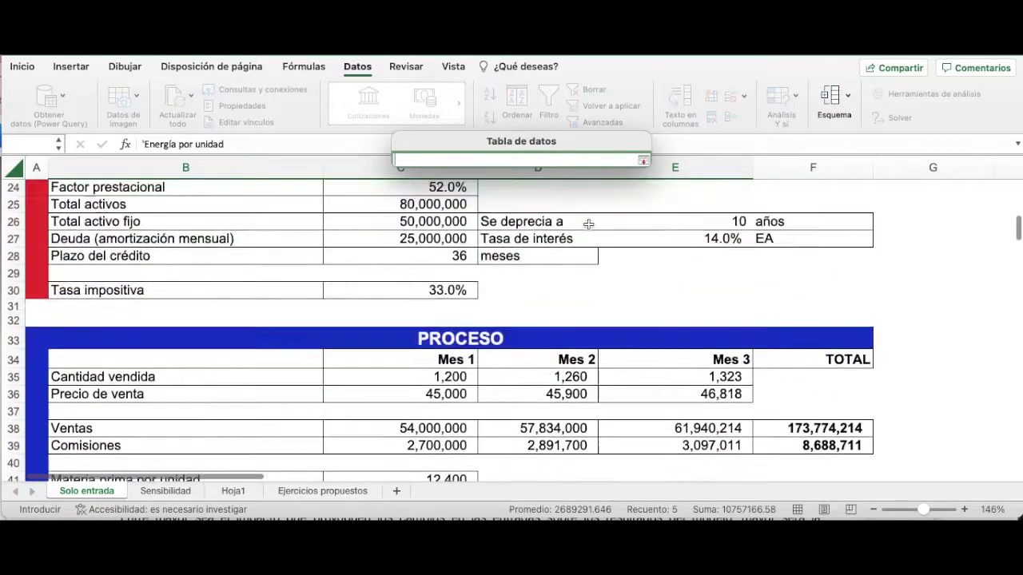
scroll(588, 226, "up", 2)
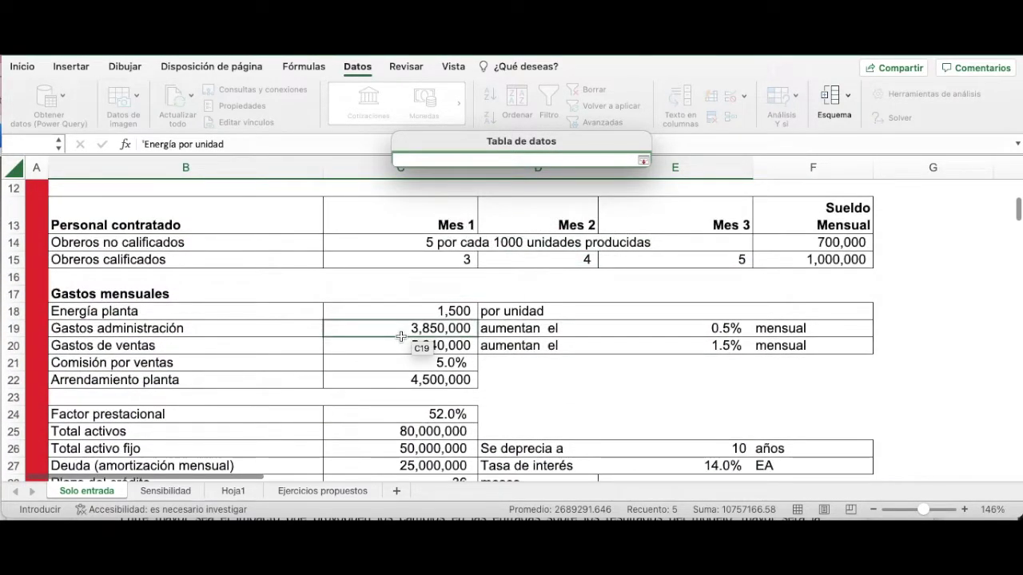
scroll(401, 336, "up", 4)
scroll(401, 336, "up", 1)
scroll(401, 336, "down", 4)
scroll(401, 337, "down", 3)
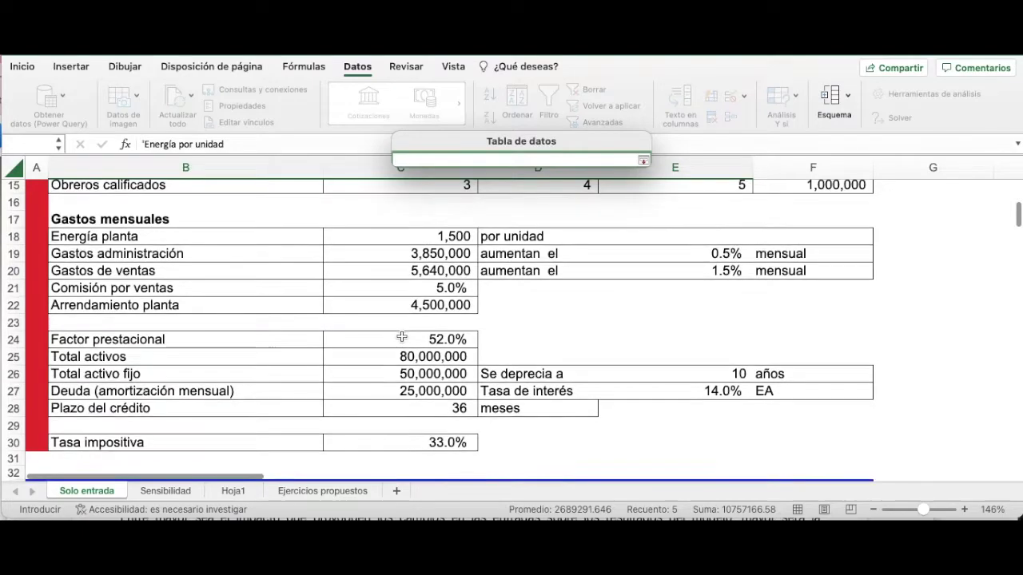
scroll(401, 337, "down", 1)
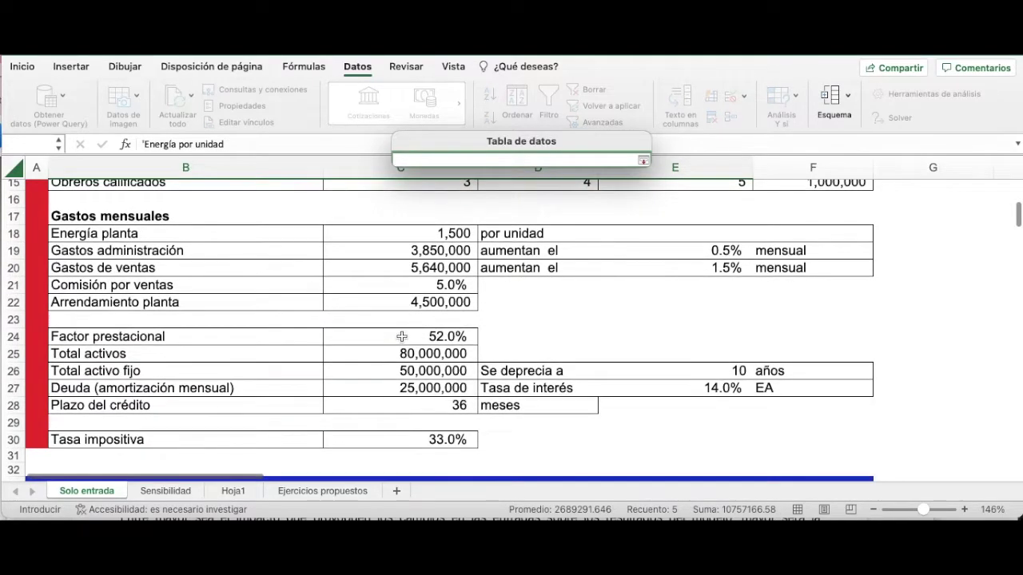
scroll(401, 337, "down", 7)
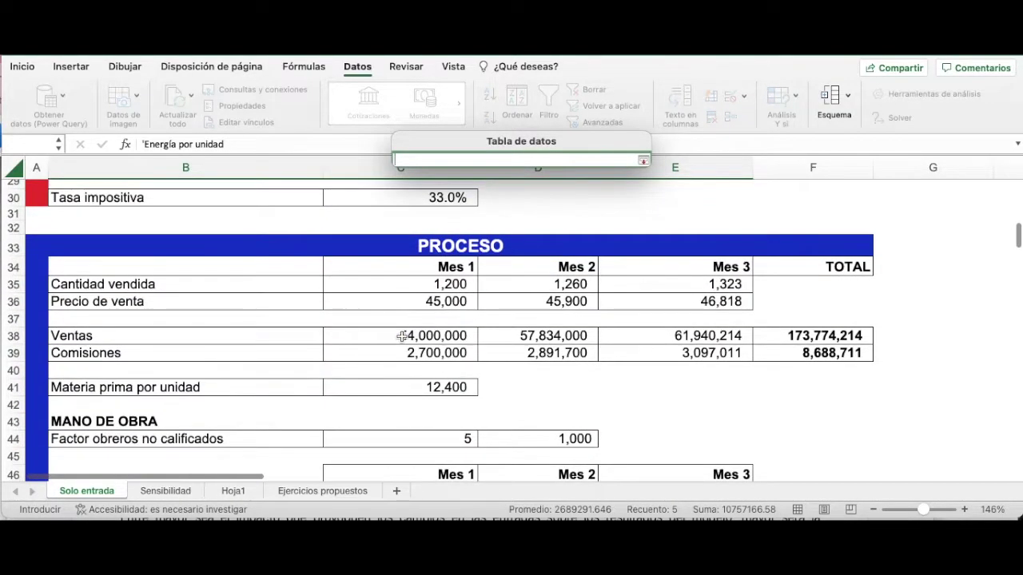
scroll(401, 336, "down", 6)
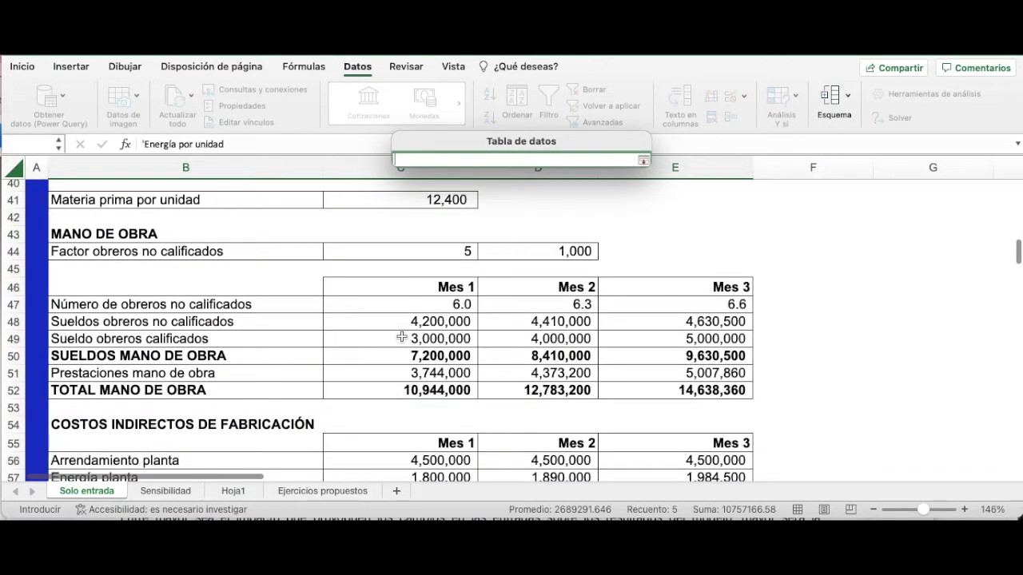
scroll(401, 336, "down", 7)
scroll(403, 331, "up", 5)
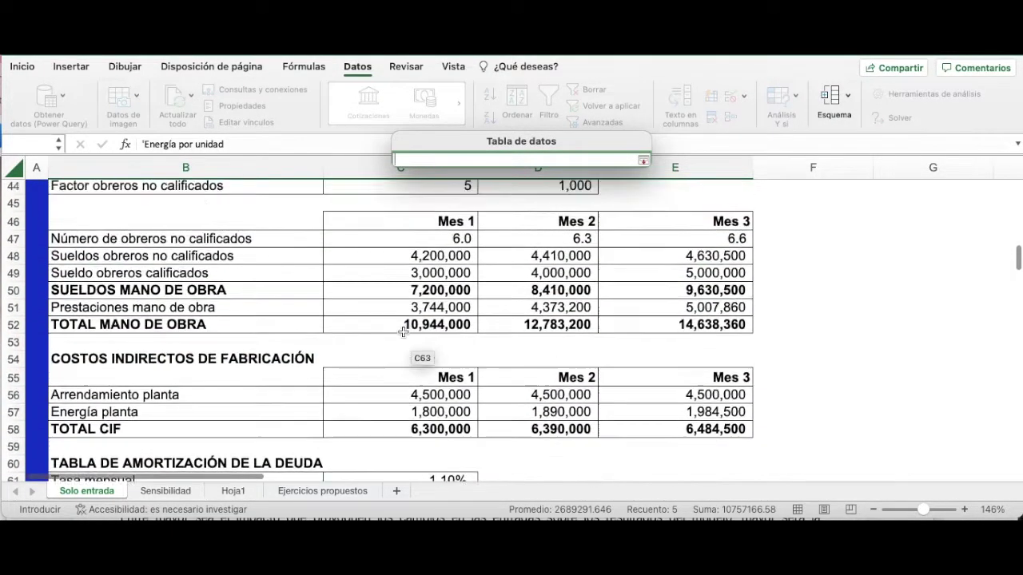
scroll(403, 331, "up", 15)
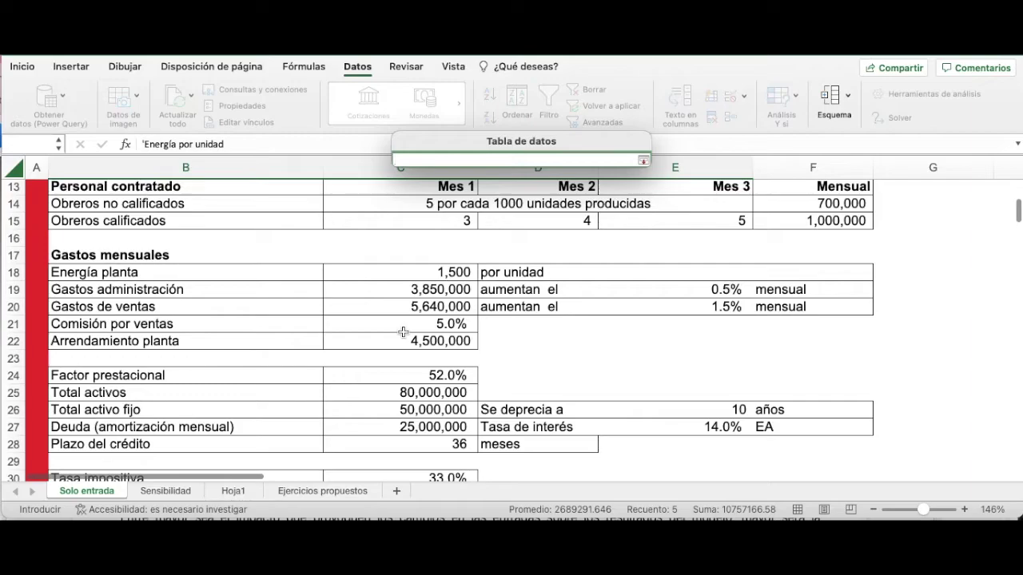
left_click(409, 271)
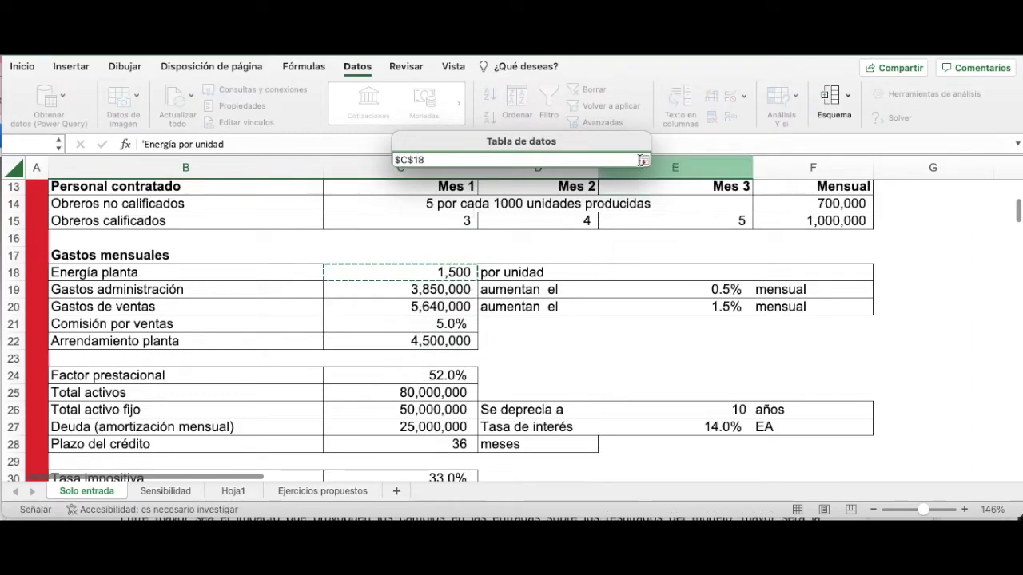
left_click(642, 159)
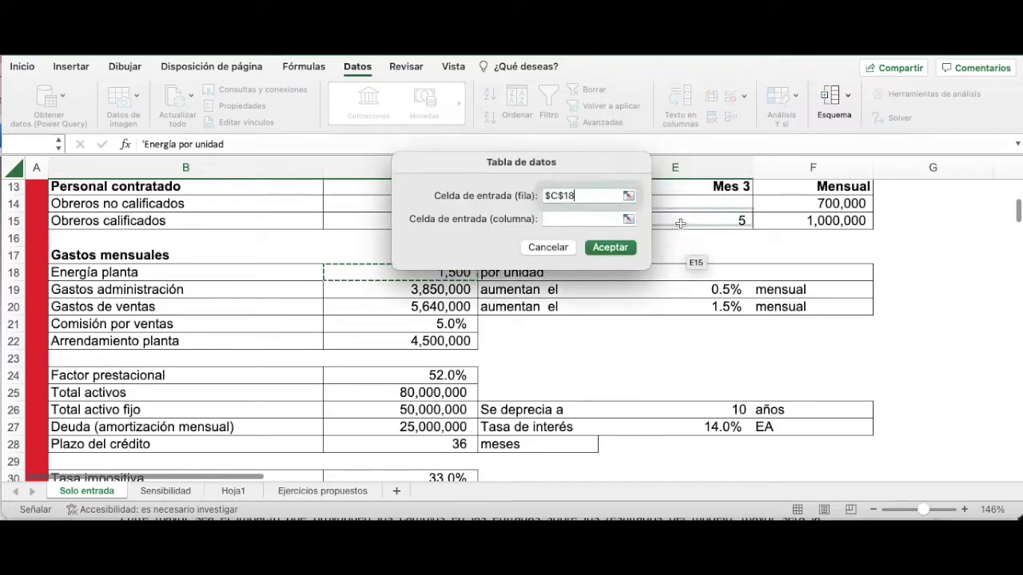
left_click(601, 249)
Review the base-case results in column D for Energía por unidad and the neighbouring variables of the sensitivity analysis.
scroll(646, 299, "down", 3)
scroll(646, 300, "down", 20)
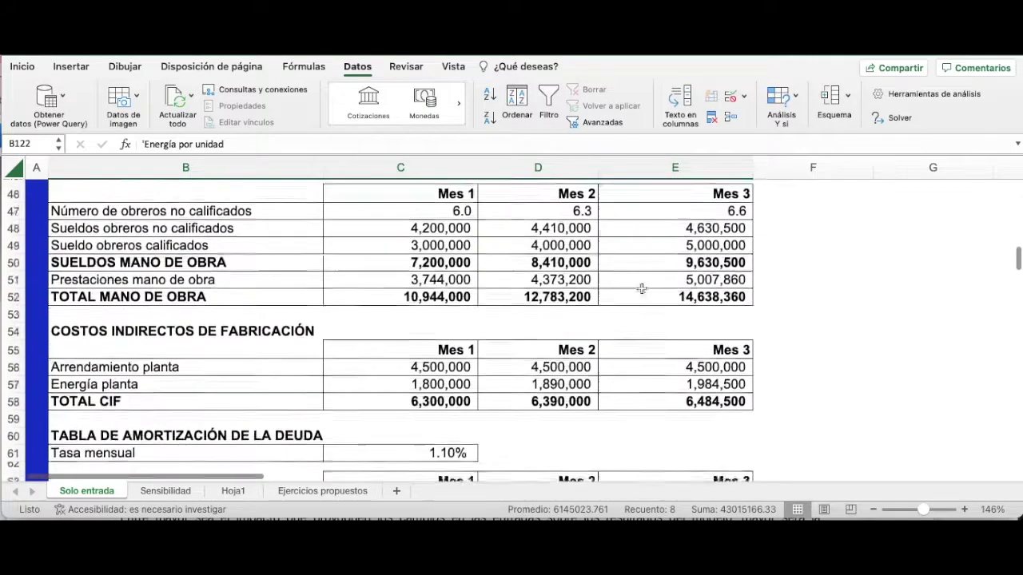
scroll(638, 287, "down", 5)
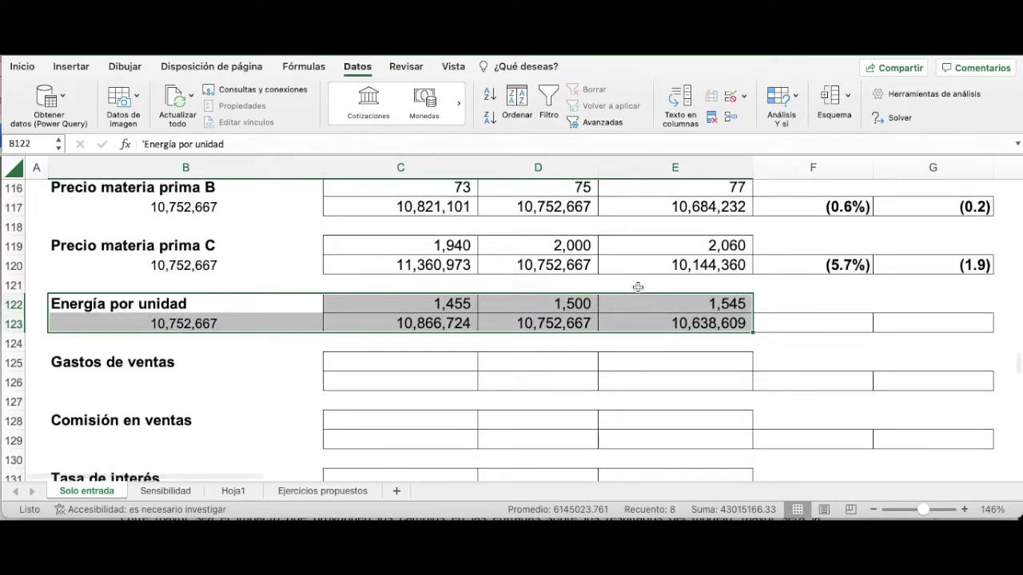
left_click(556, 207)
key("Down")
key("Down")
key("Down")
key("Down")
key("Down")
key("Down")
key("Up")
key("Up")
key("Up")
key("Up")
key("Up")
key("Up")
key("Up")
key("Down")
key("Down")
key("Down")
key("Down")
key("Down")
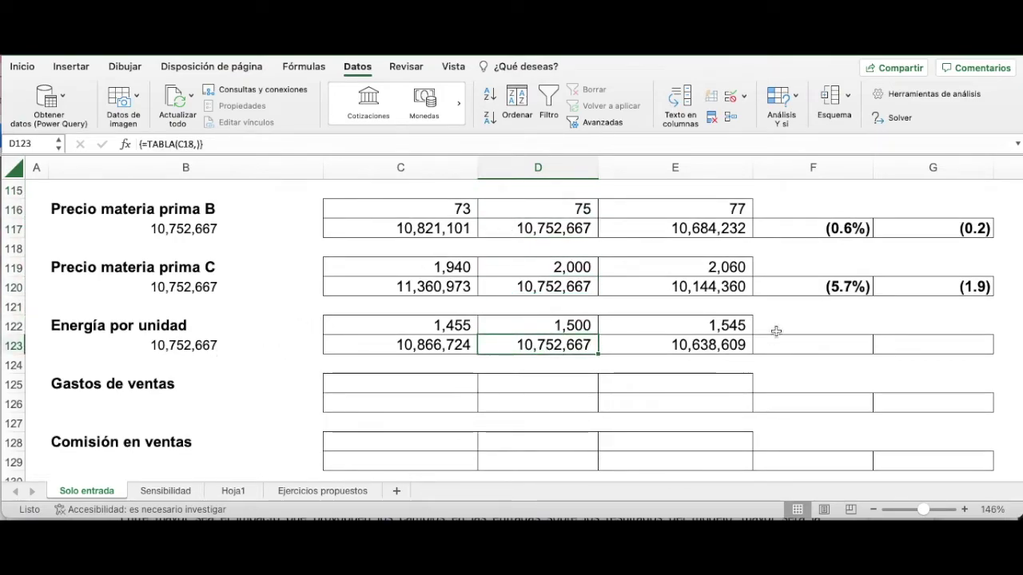
Compare the Energía por unidad results in C123:E123 with the total Utilidad después de impuestos in F95.
scroll(776, 327, "up", 3)
scroll(776, 323, "up", 10)
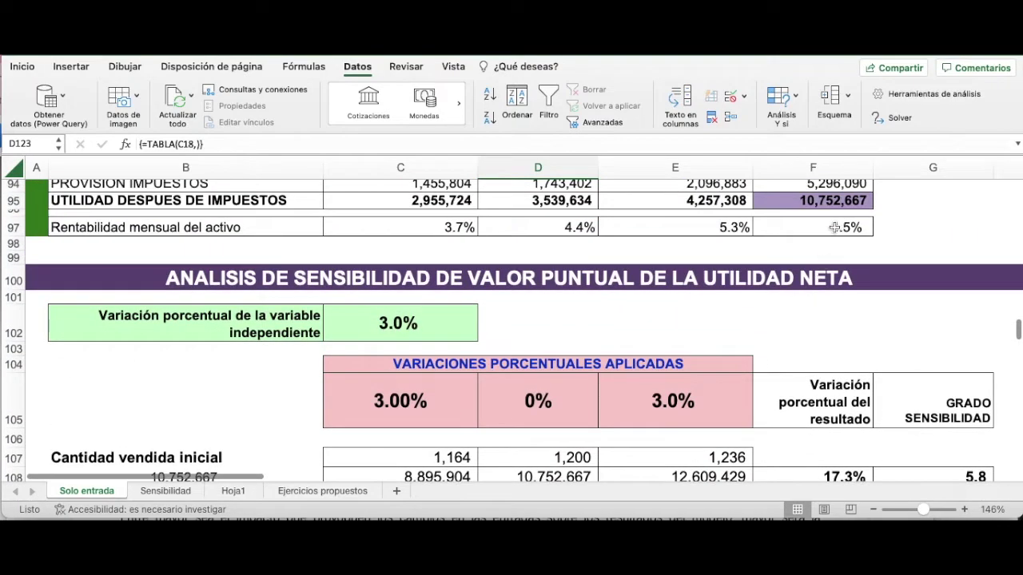
scroll(798, 264, "down", 10)
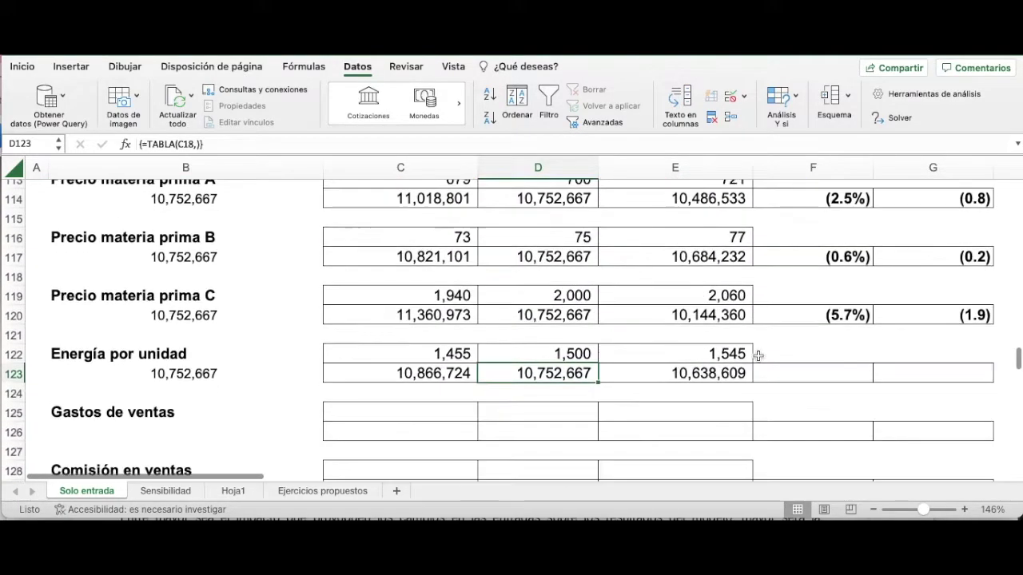
left_click(436, 377)
left_click(559, 377)
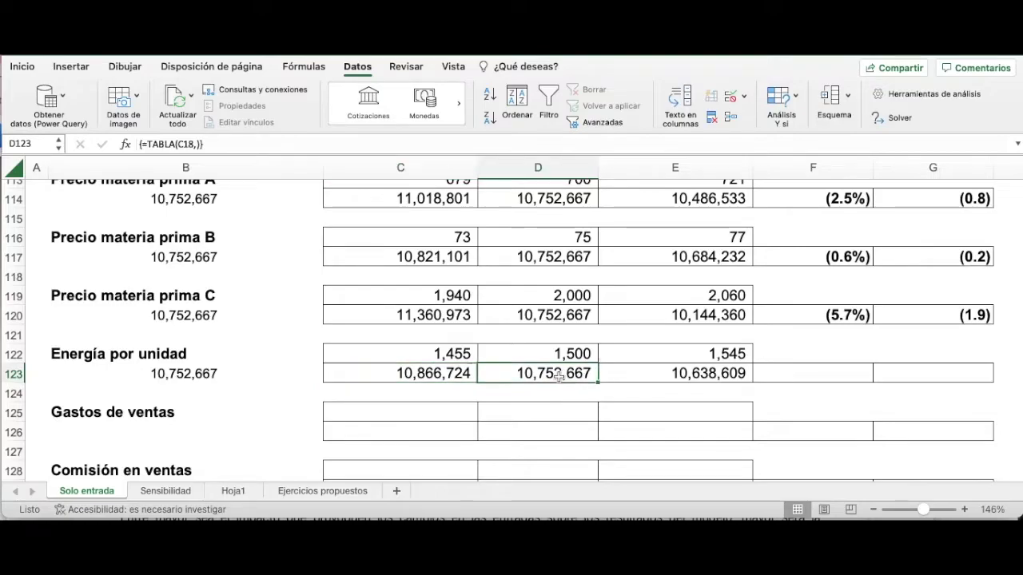
left_click(656, 373)
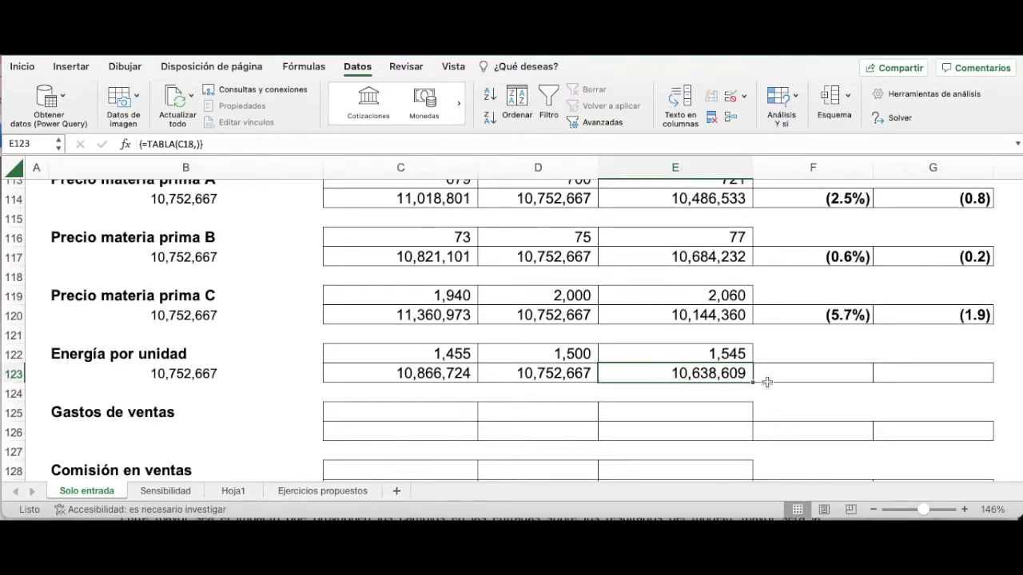
left_click(567, 374)
left_click(664, 372)
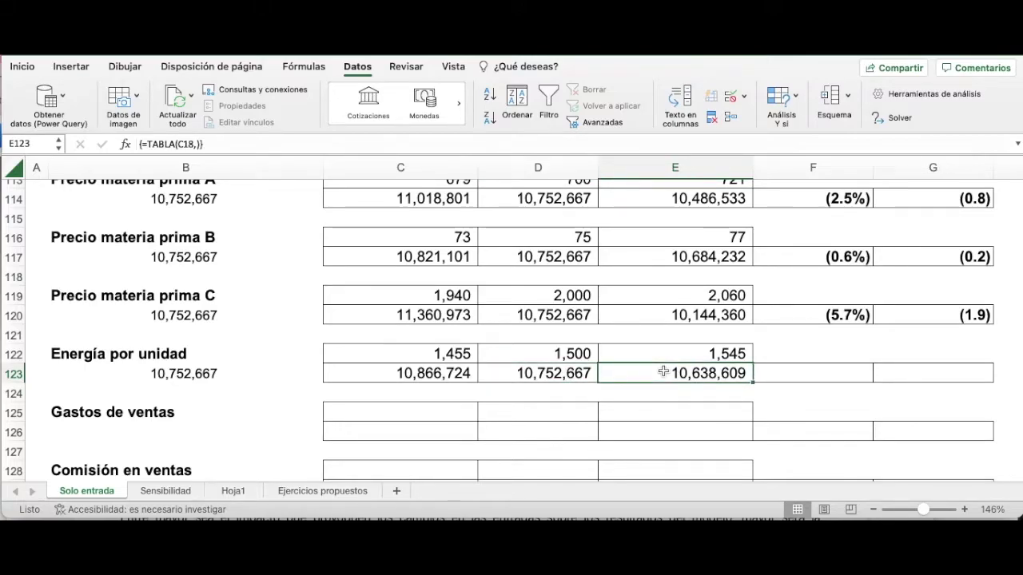
Try calculating the Energía por unidad result variation in F123 with the formula =E123-D123, and clear the cell.
left_click(781, 375)
type("=")
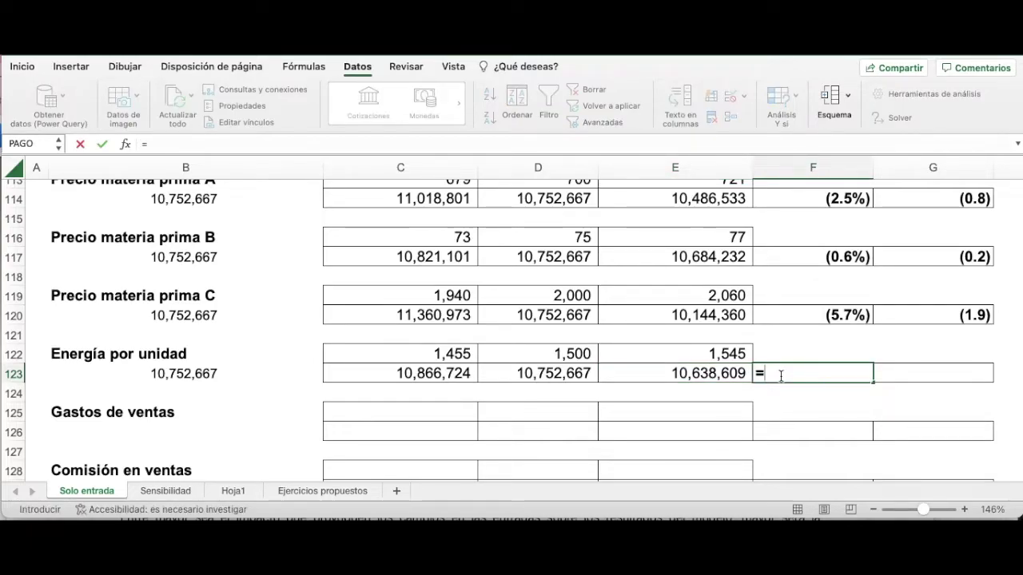
key("Left")
type("-")
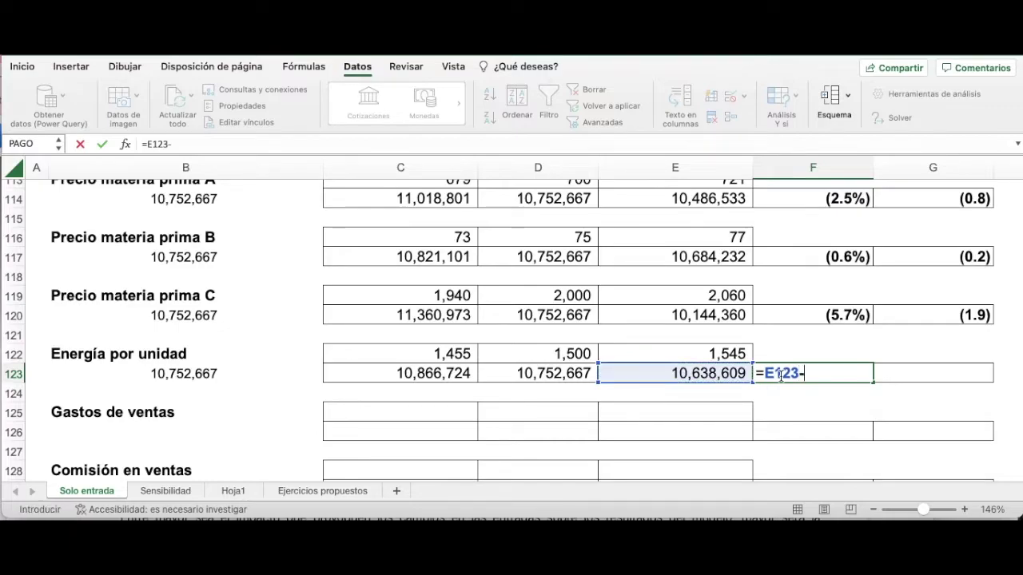
key("Left")
key("Left")
key("Return")
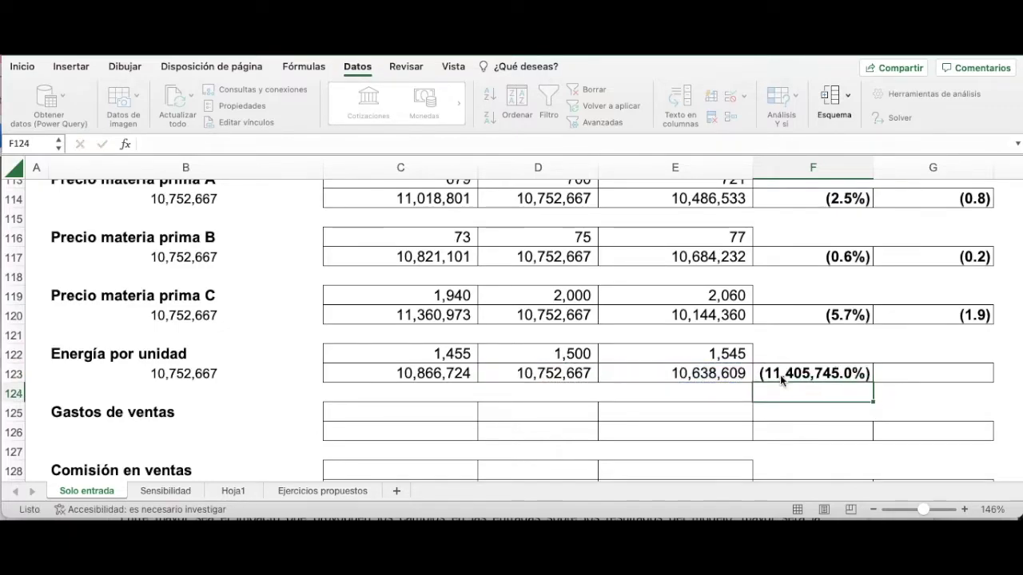
key("Up")
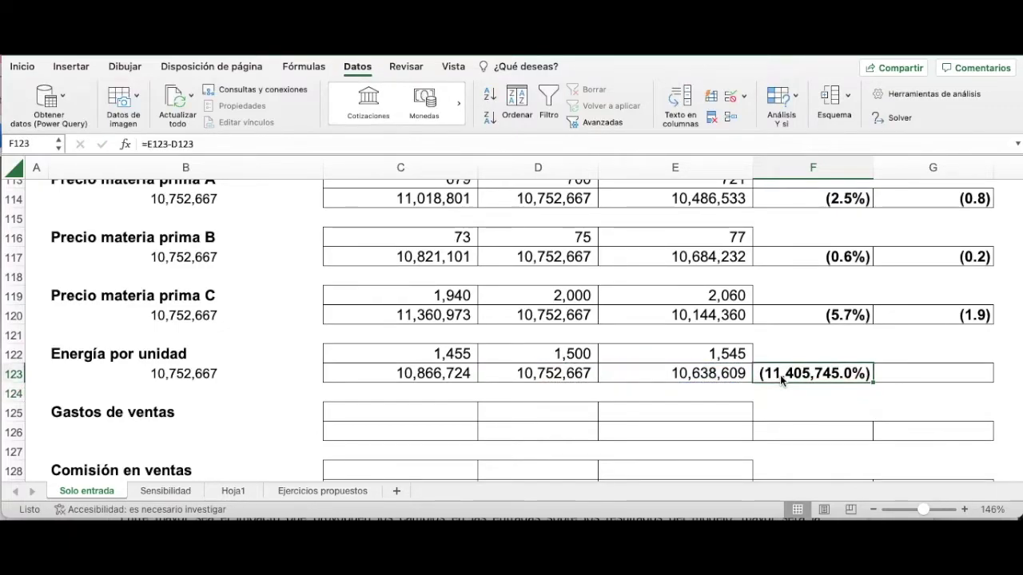
key("Delete")
Calculate the percentage variation of the result for Energía por unidad in F123 with the formula =E123/D123-1.
type("=")
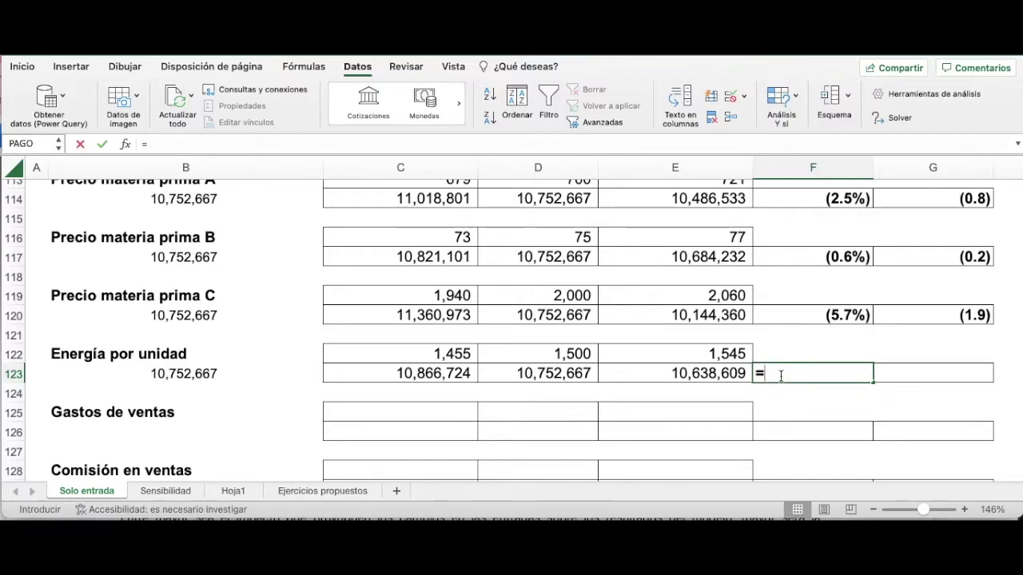
key("Left")
type("/")
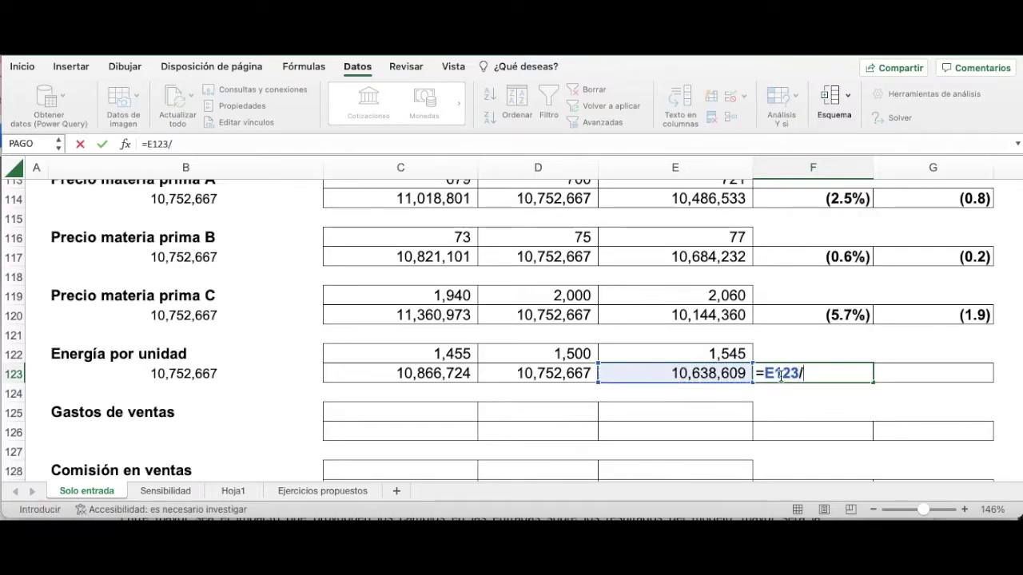
key("Left")
key("Left")
type("-1")
key("Return")
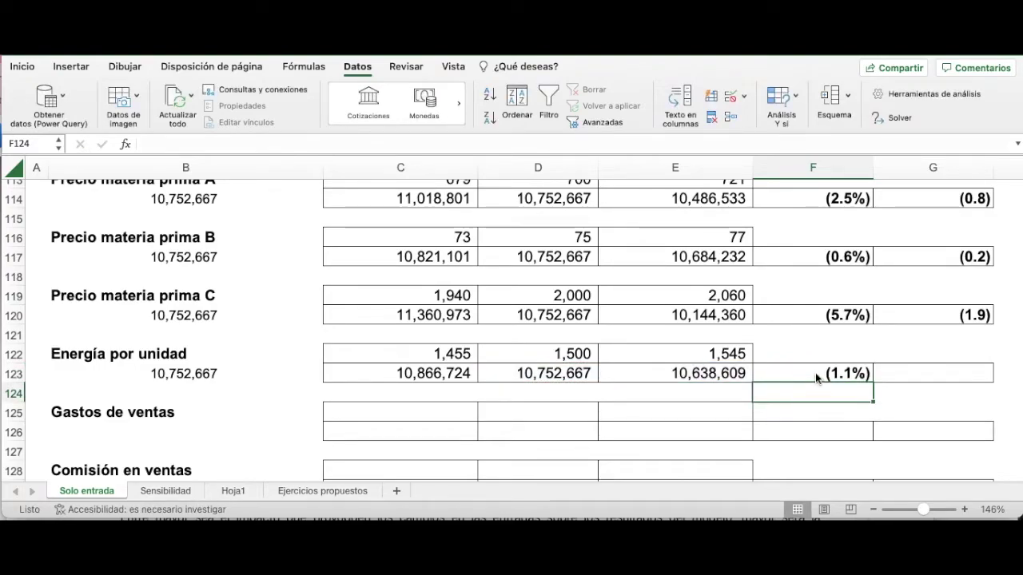
Calculate the sensitivity degree for Energía por unidad in G123 with the formula =F123/C102.
left_click(908, 372)
type("=")
key("Left")
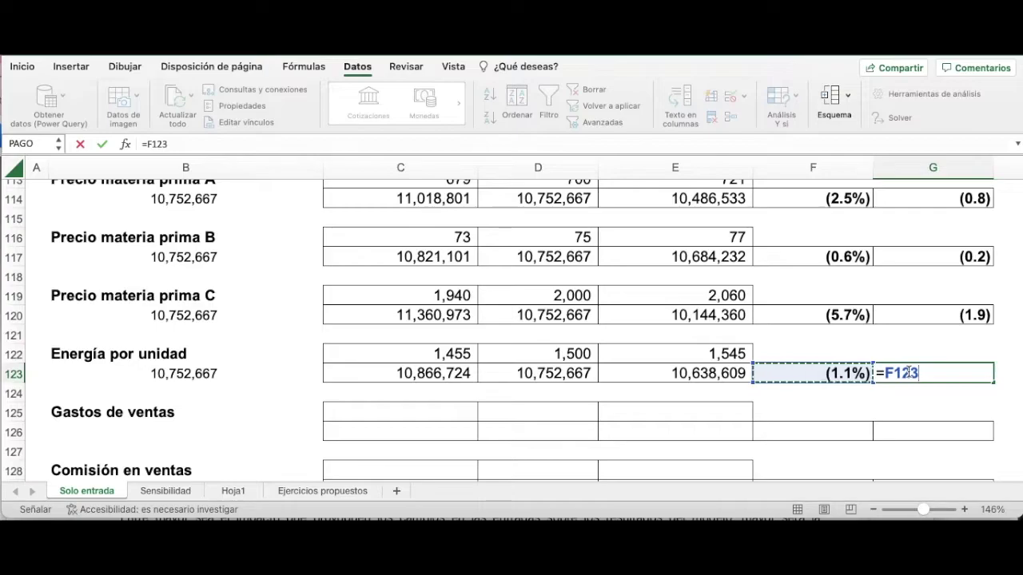
type("/")
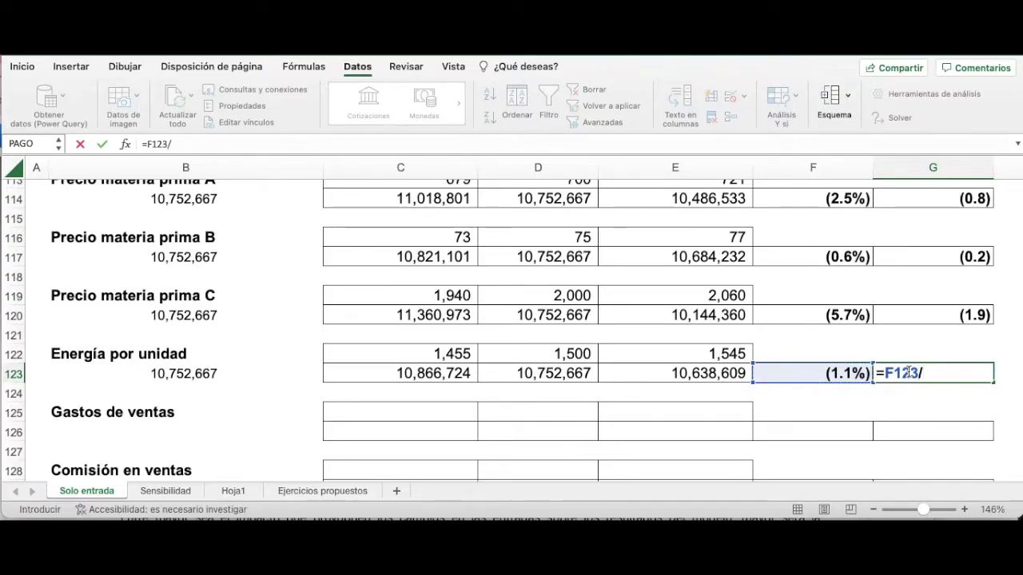
scroll(909, 373, "up", 1)
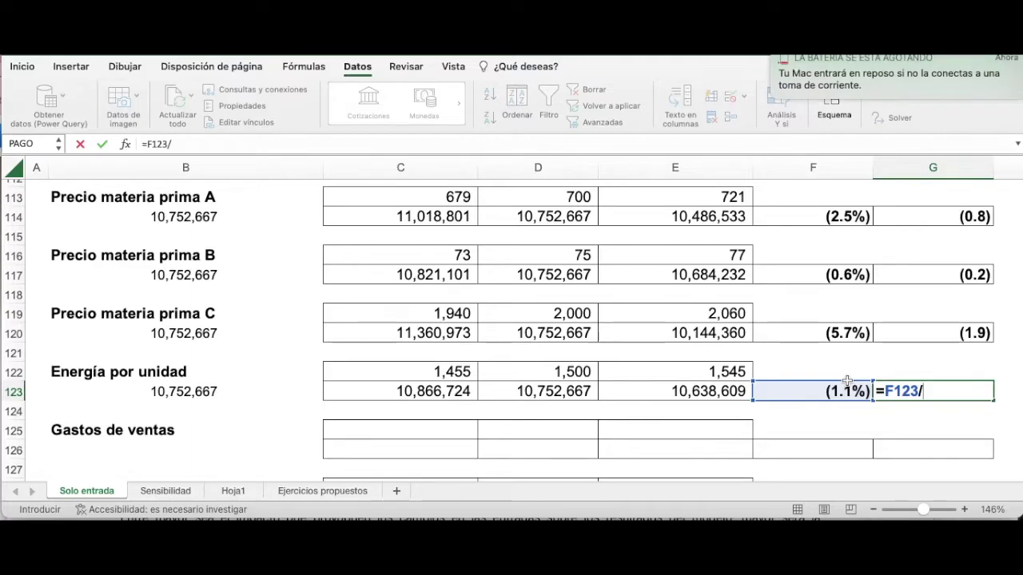
scroll(847, 380, "up", 6)
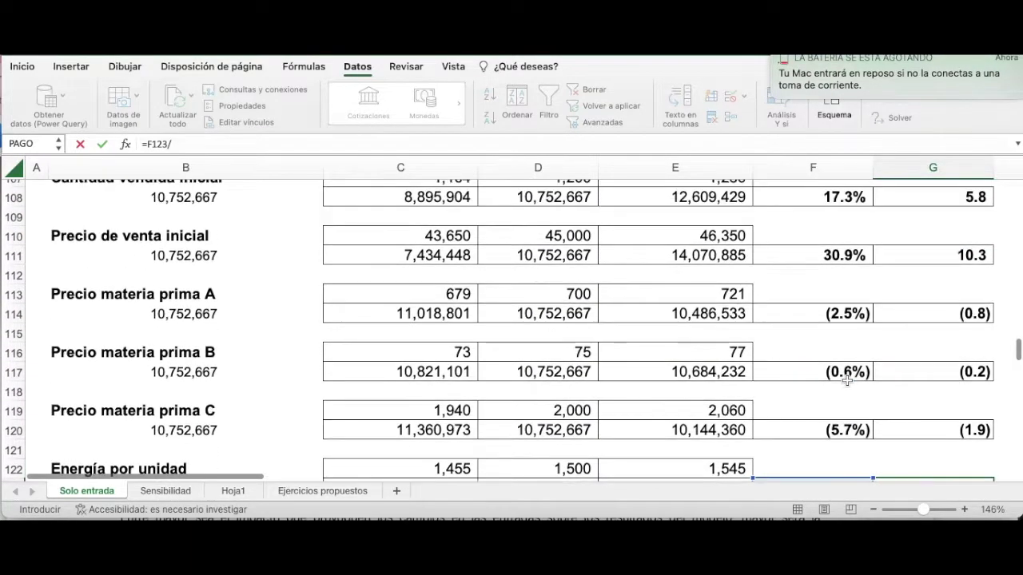
scroll(847, 380, "up", 2)
left_click(427, 300)
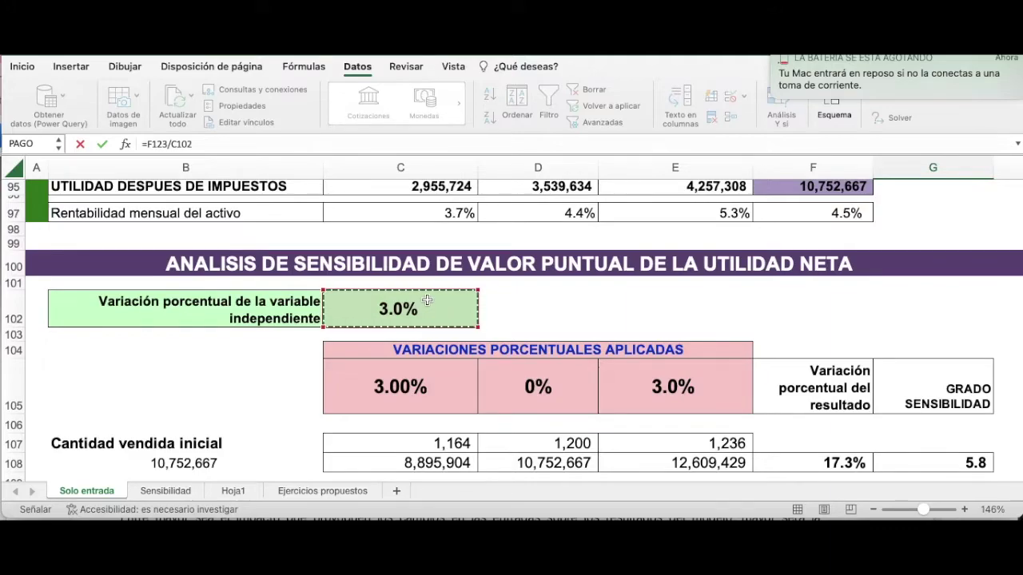
key("Return")
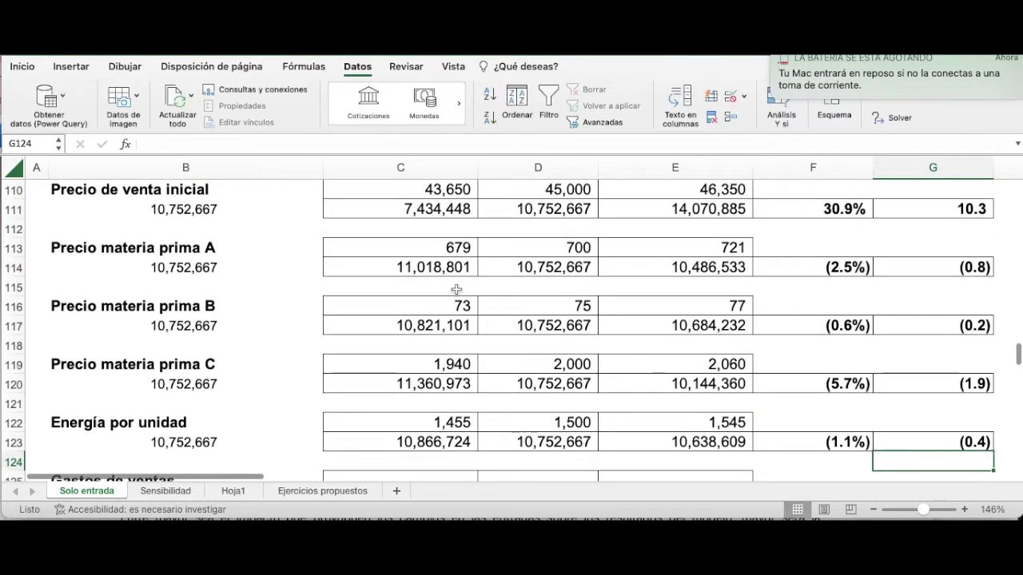
scroll(456, 274, "down", 3)
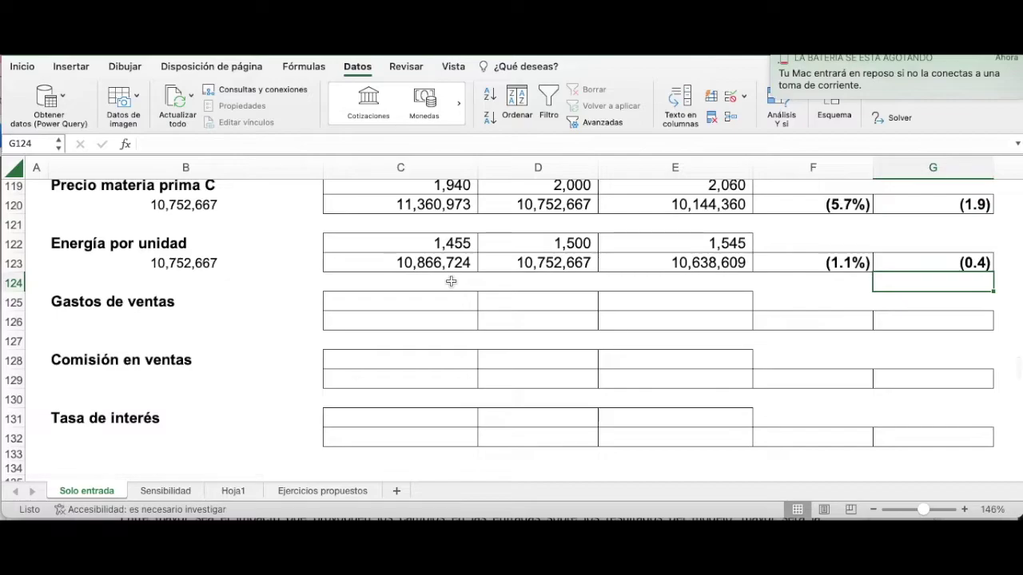
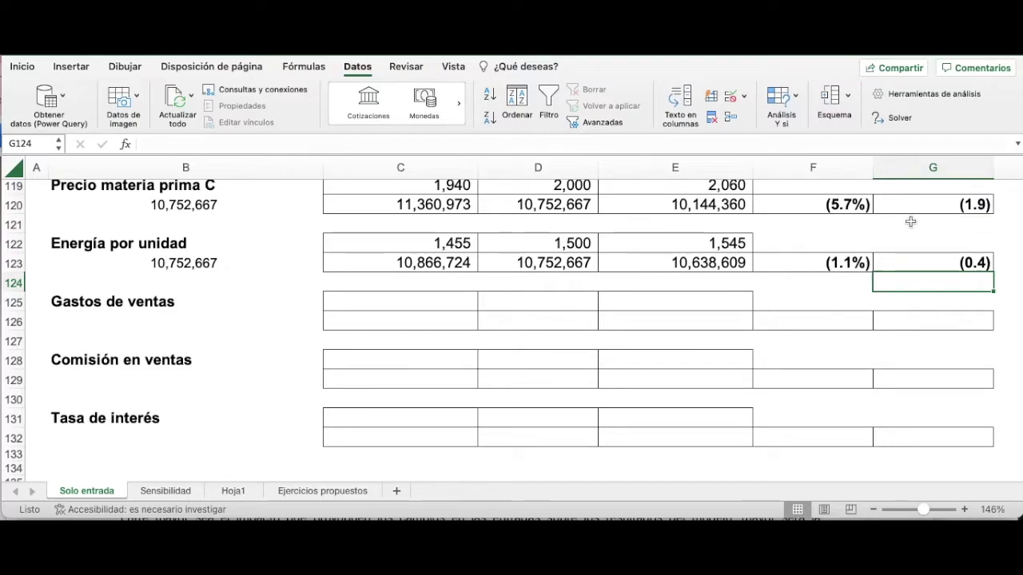
Look up the Gastos de ventas amount in the monthly expense inputs and enter 5,640,000 as its base value in D125.
left_click(445, 301)
left_click(517, 305)
scroll(517, 311, "up", 15)
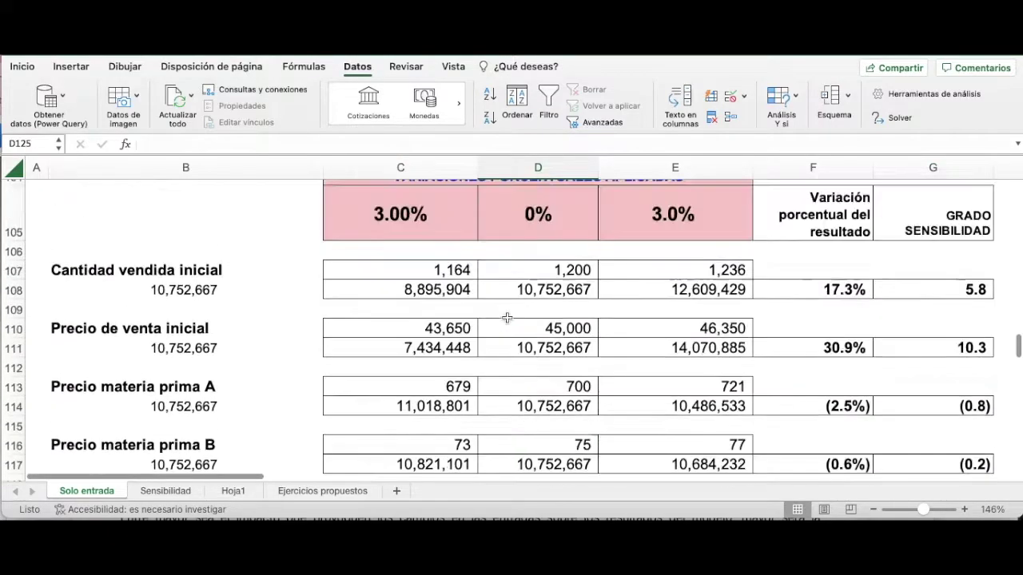
scroll(497, 311, "down", 15)
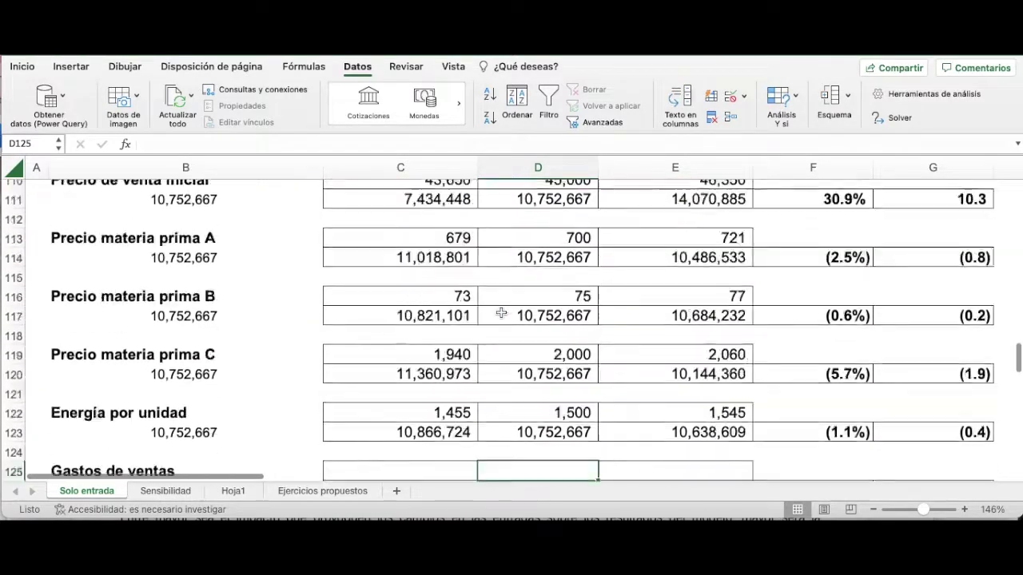
scroll(501, 313, "up", 20)
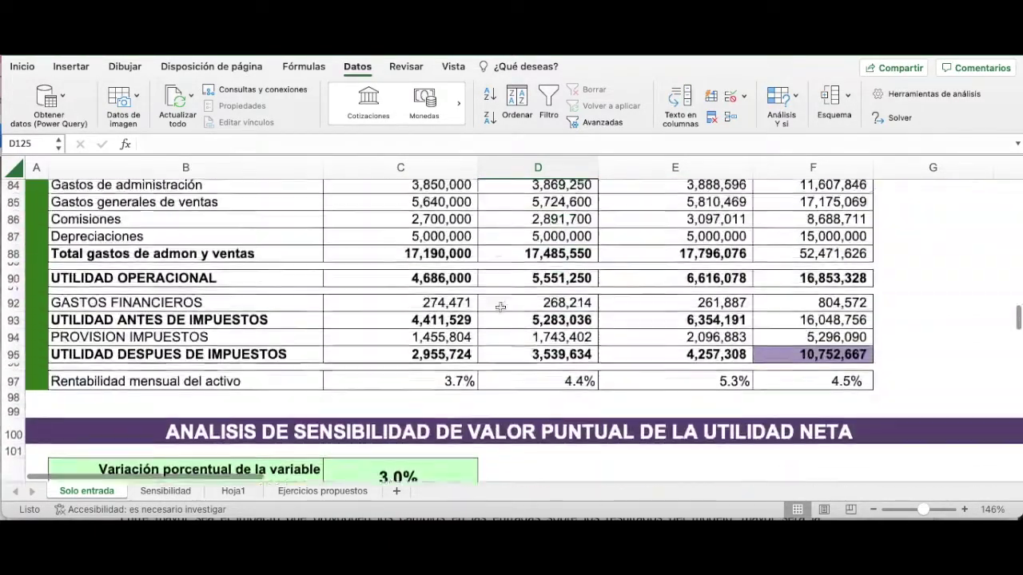
scroll(498, 308, "up", 5)
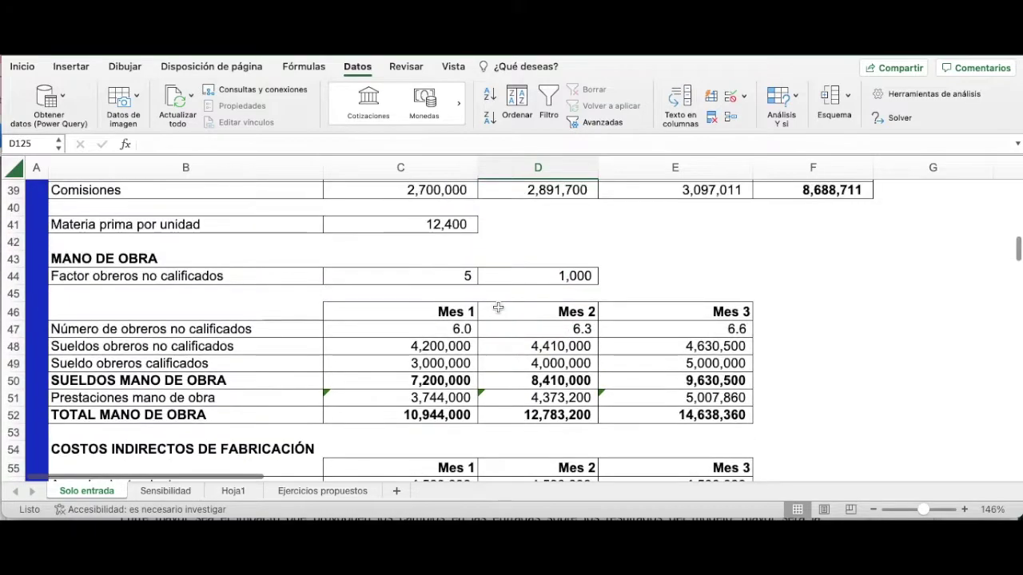
scroll(522, 319, "down", 1)
scroll(523, 318, "down", 1)
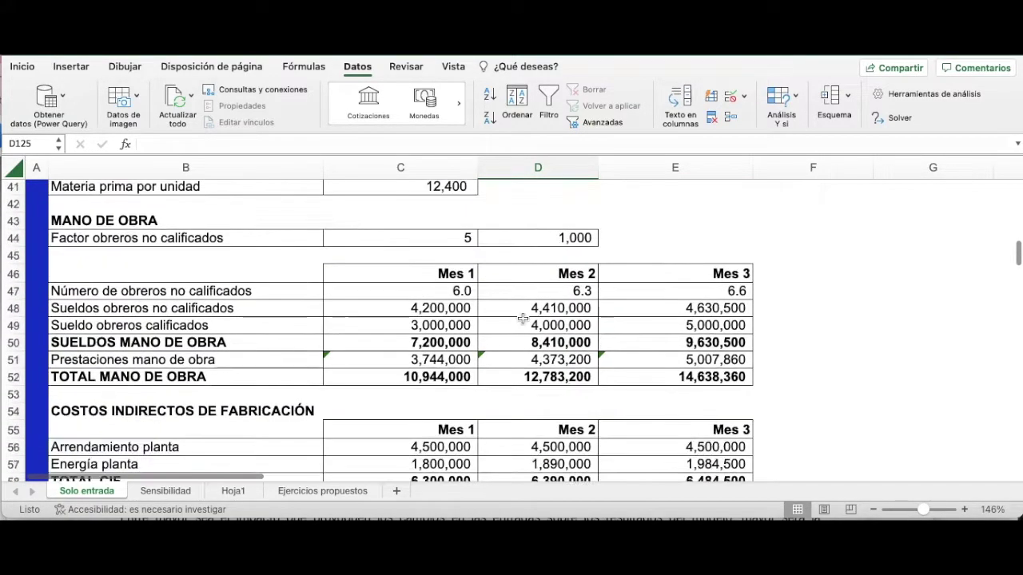
scroll(517, 323, "up", 4)
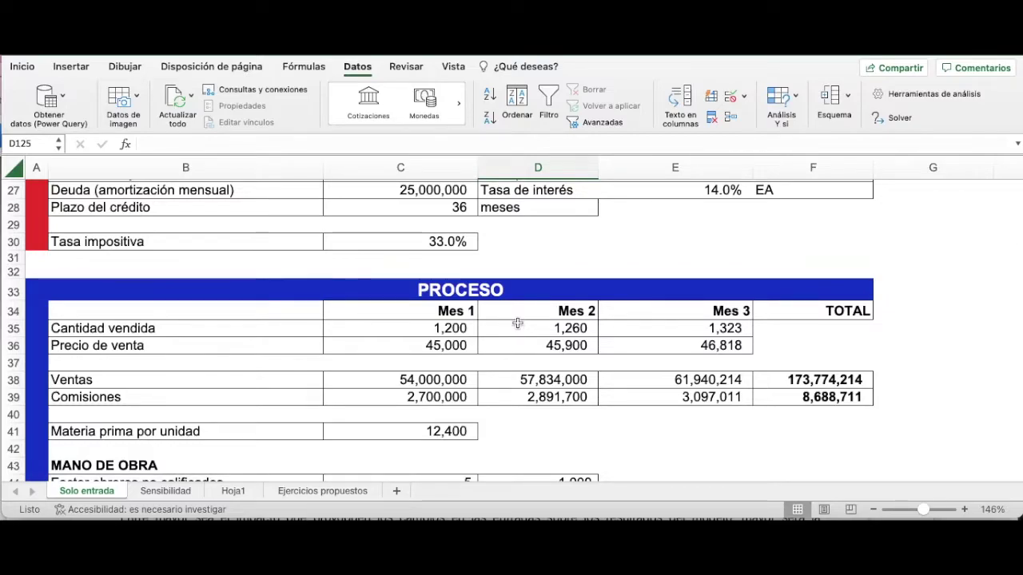
scroll(518, 323, "up", 3)
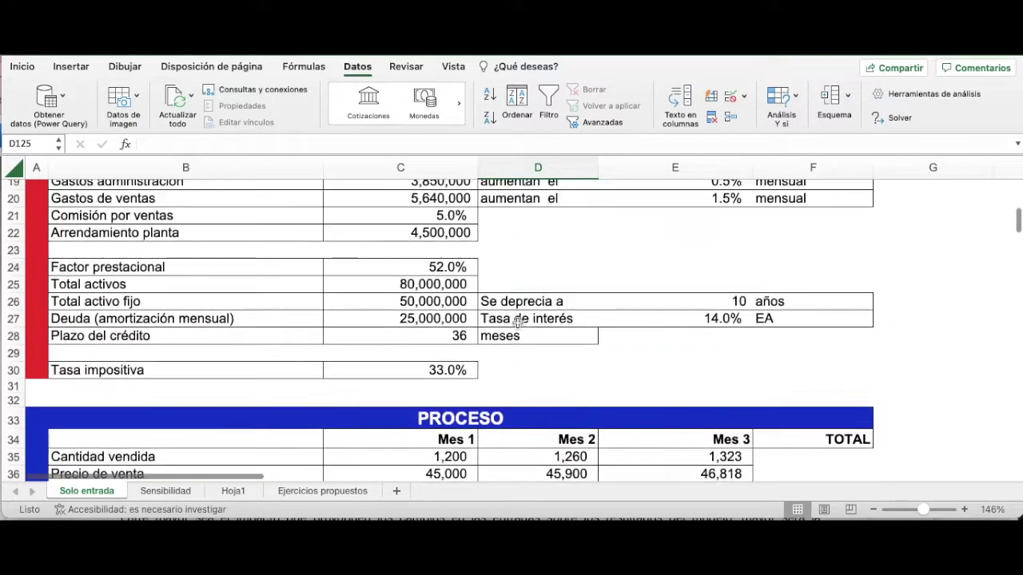
scroll(518, 323, "up", 1)
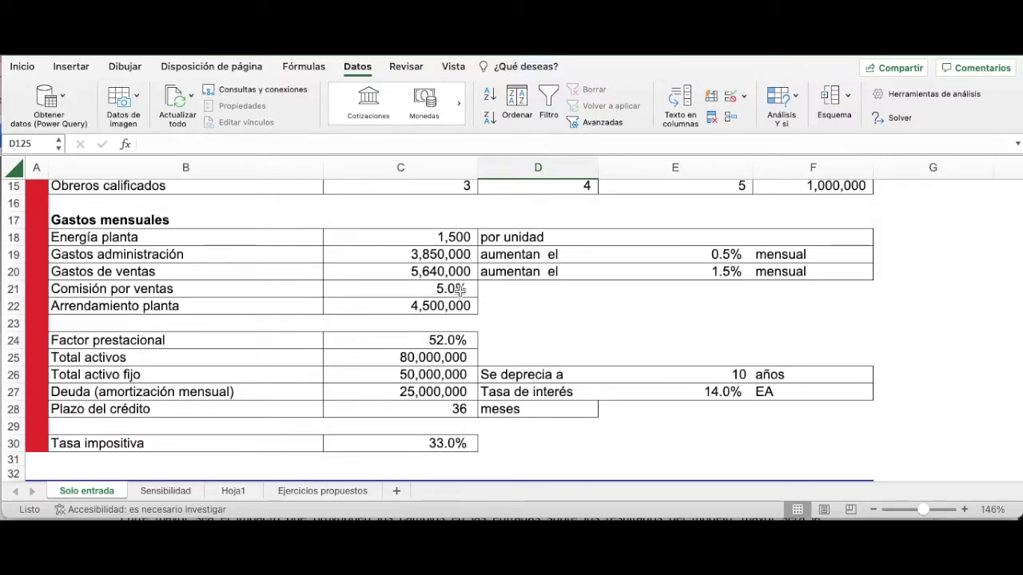
scroll(460, 289, "down", 1)
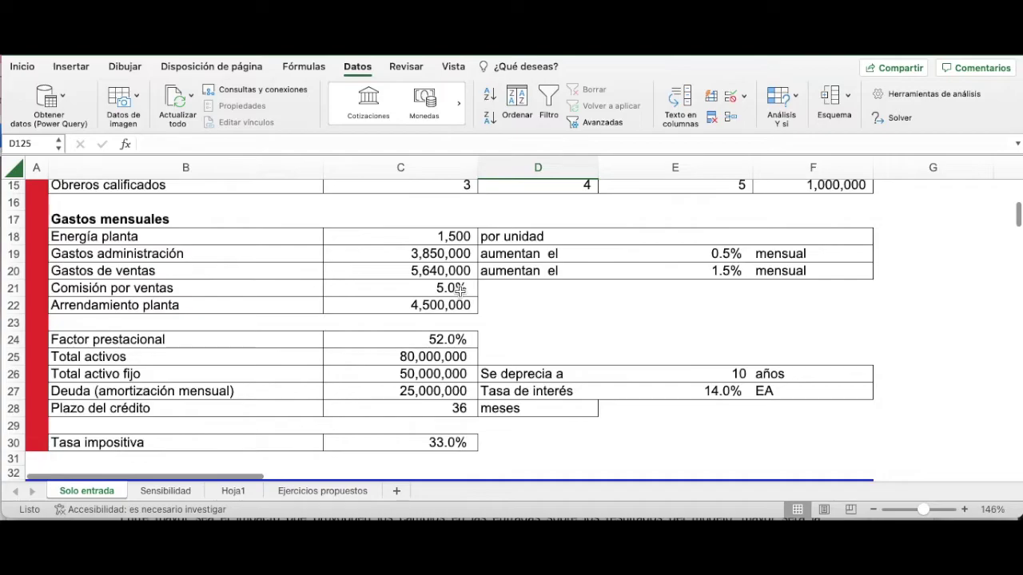
scroll(461, 290, "down", 15)
scroll(463, 292, "down", 20)
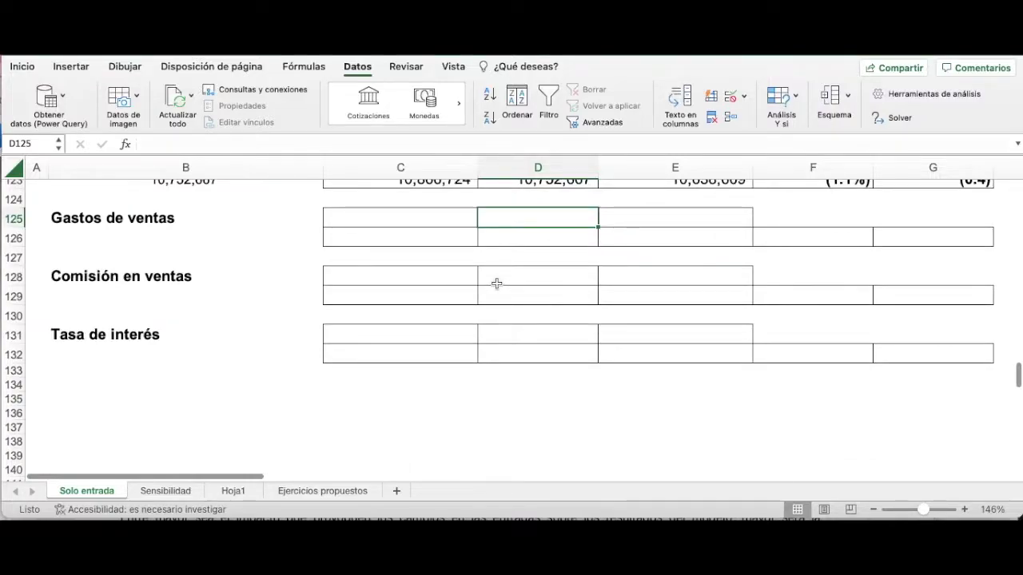
type("5,640,00")
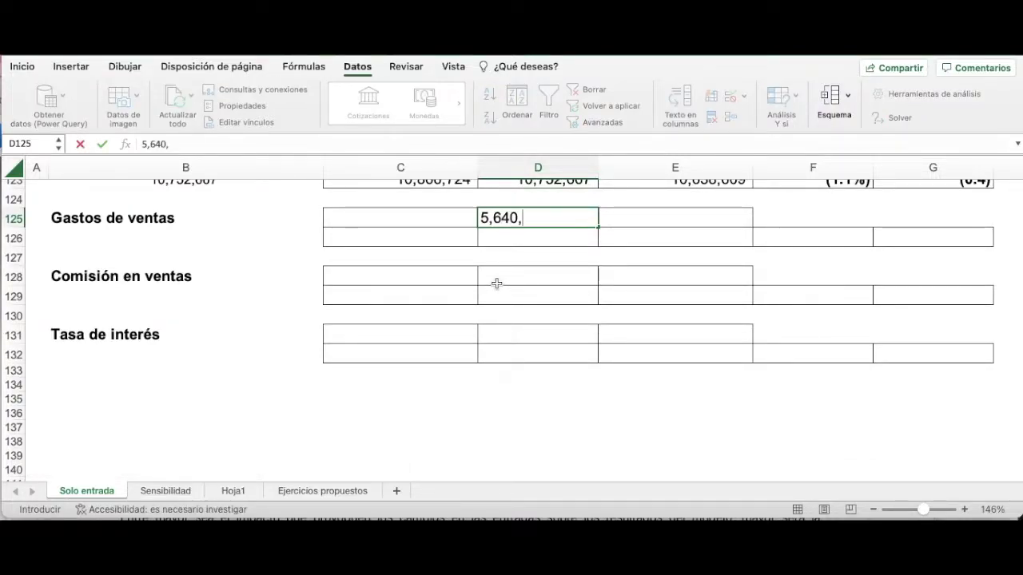
key("Tab")
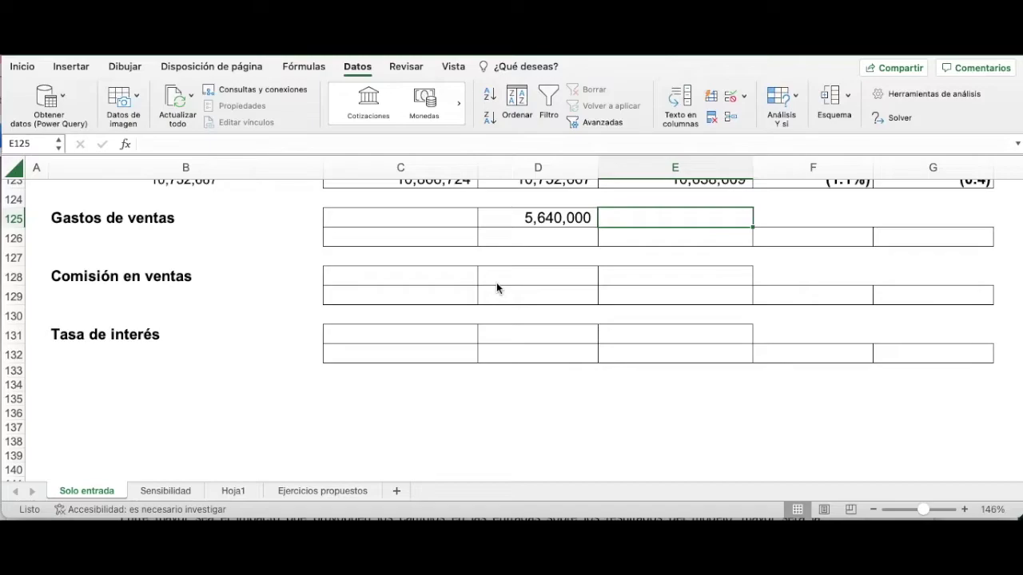
Calculate the increased Gastos de ventas value in E125 with the formula =D125*(1+C102).
type("=")
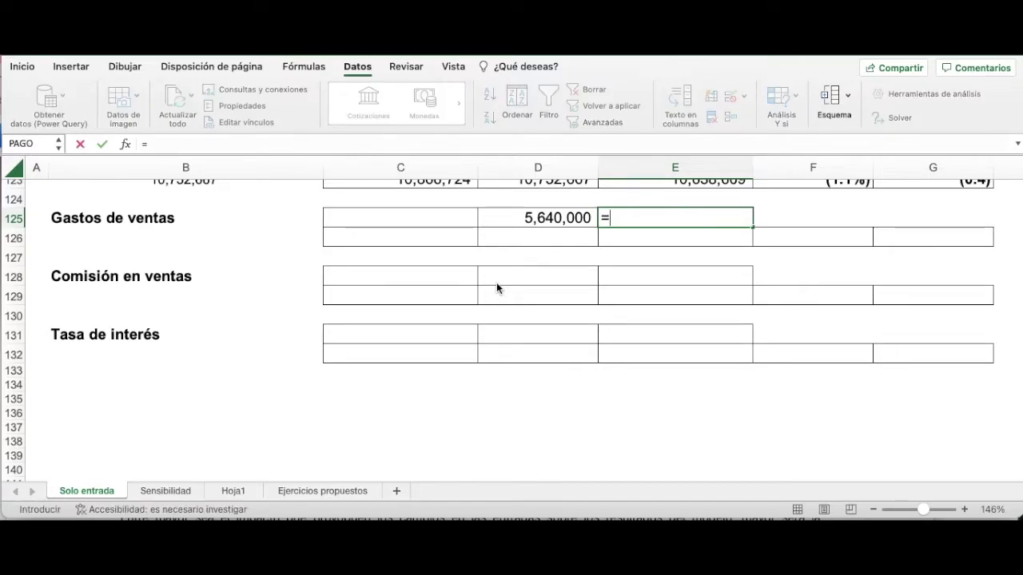
key("Left")
type("(")
key("BackSpace")
type("*(1+")
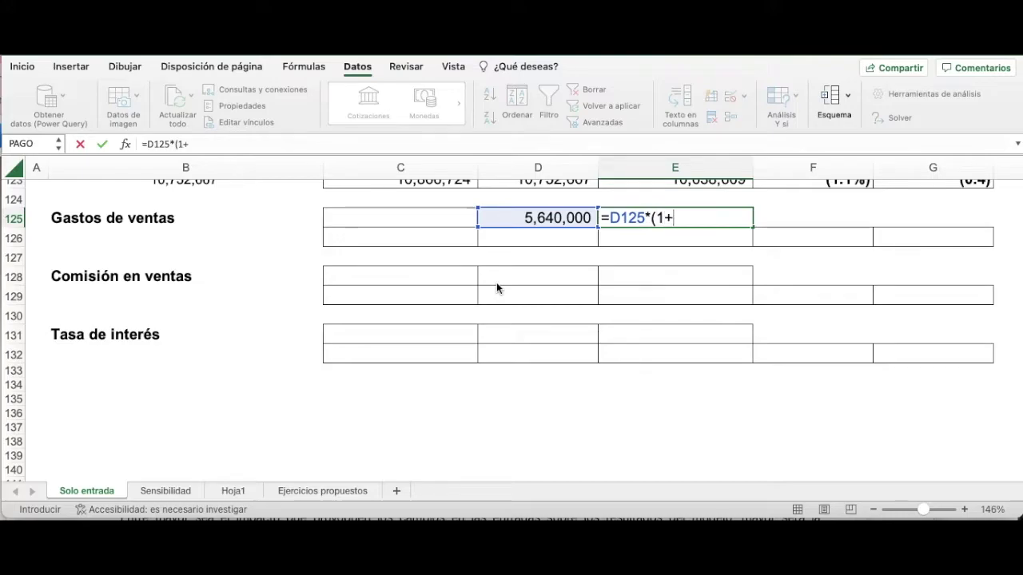
scroll(496, 282, "up", 5)
scroll(494, 282, "up", 5)
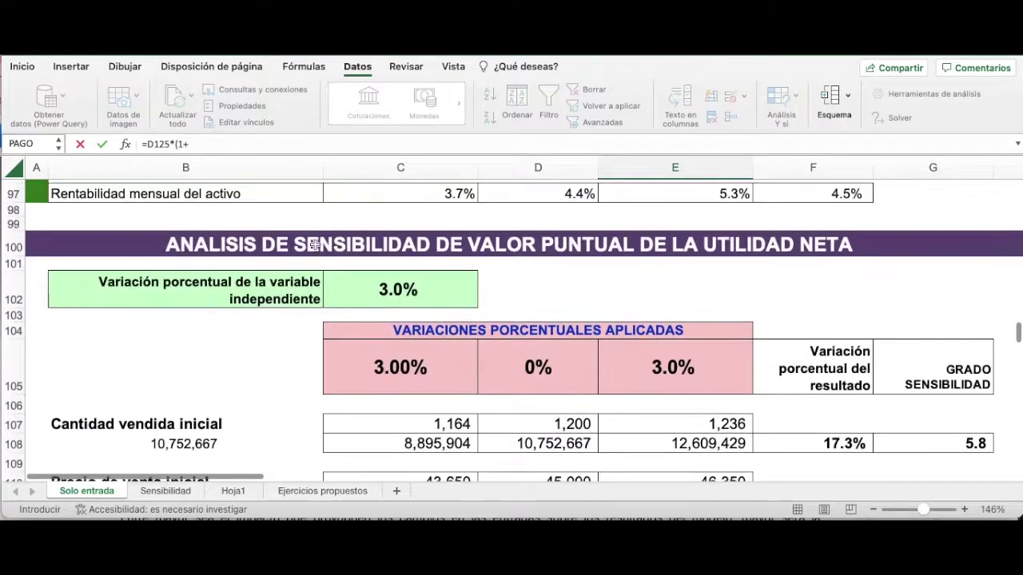
left_click(385, 292)
key("Return")
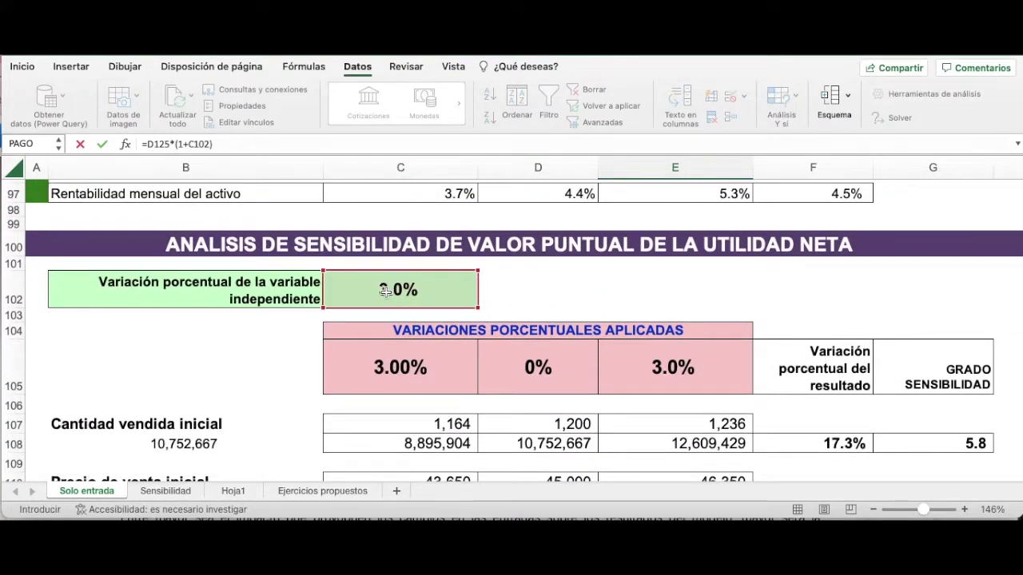
Calculate the decreased Gastos de ventas value in C125 with the formula =D125*(1-C102).
scroll(431, 280, "down", 2)
left_click(442, 349)
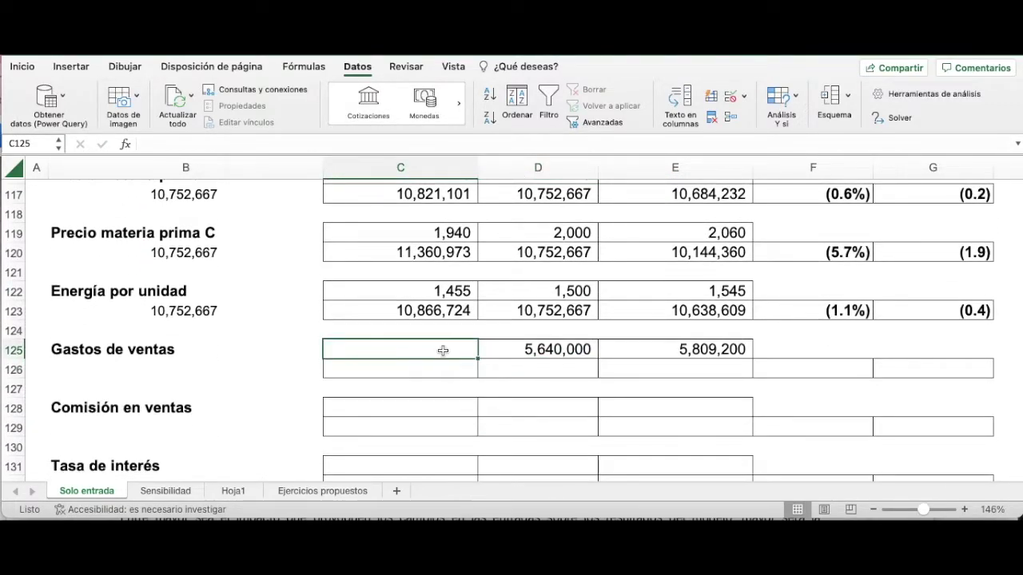
type("=")
key("Right")
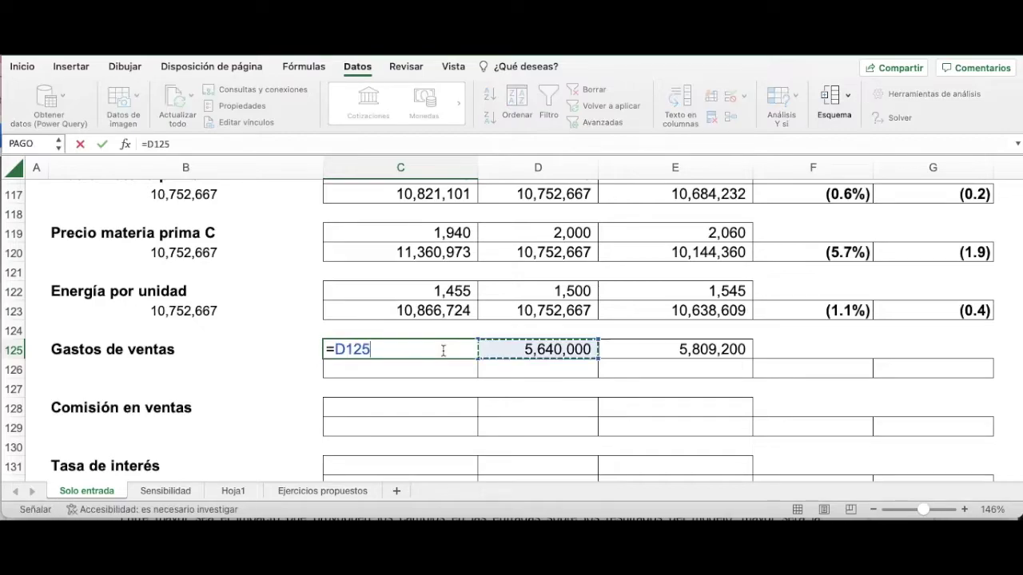
type("*")
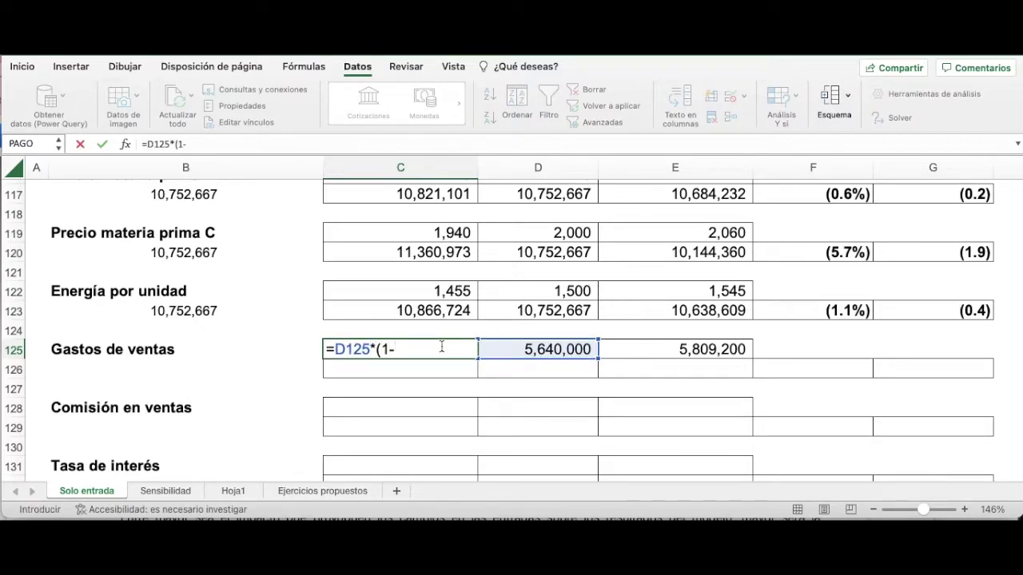
scroll(442, 349, "up", 15)
left_click(395, 457)
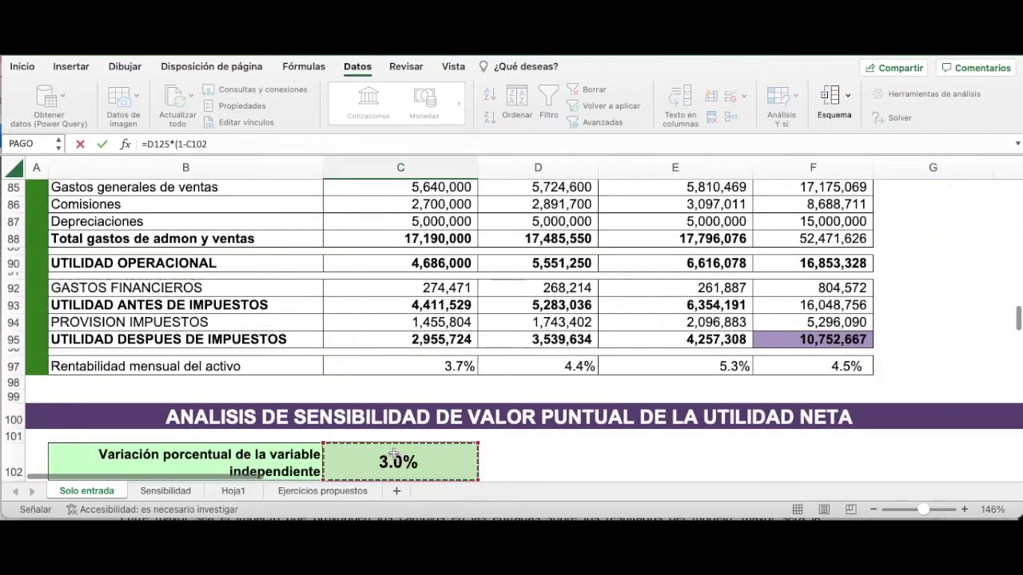
type(")")
key("Return")
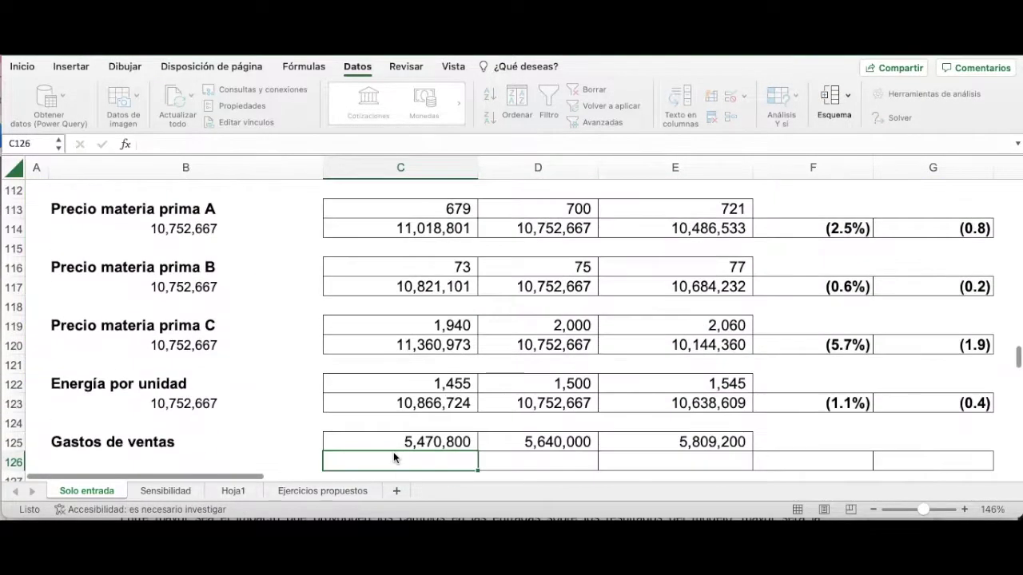
Link B126 under Gastos de ventas to the total Utilidad después de impuestos with the formula =F95.
scroll(407, 451, "down", 3)
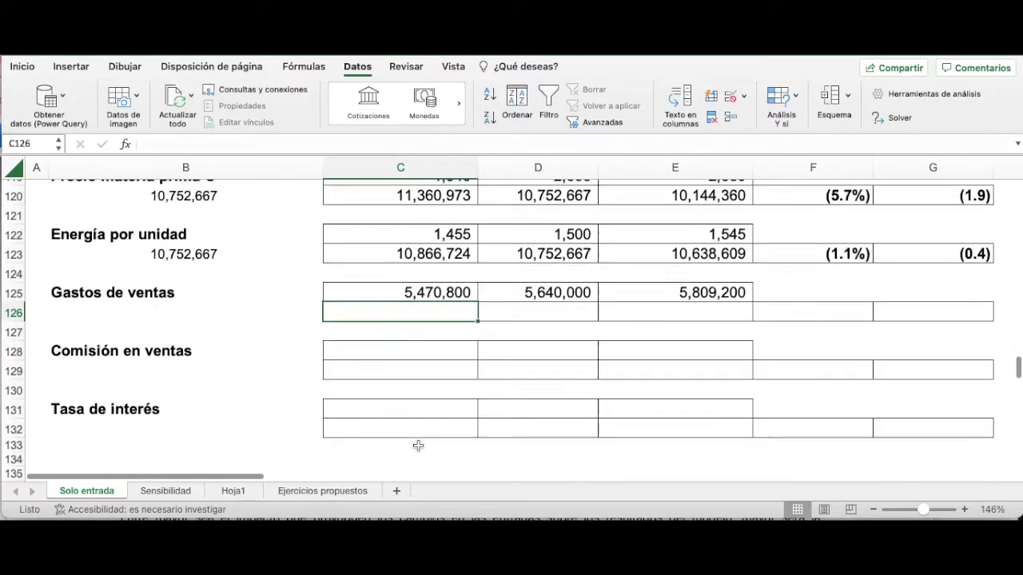
left_click(447, 293)
left_click_drag(477, 290, 685, 290)
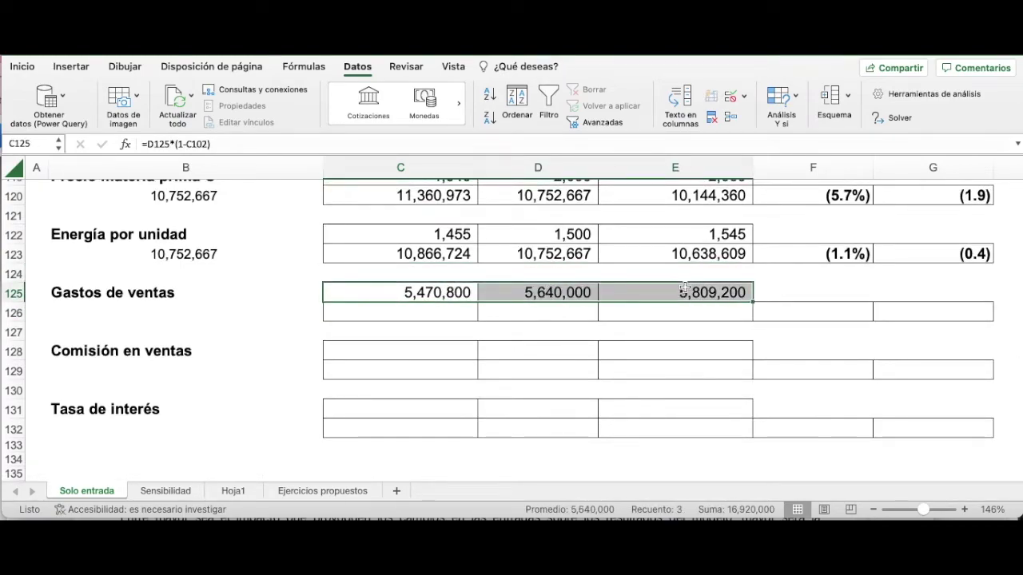
left_click(430, 307)
left_click(147, 310)
type("=")
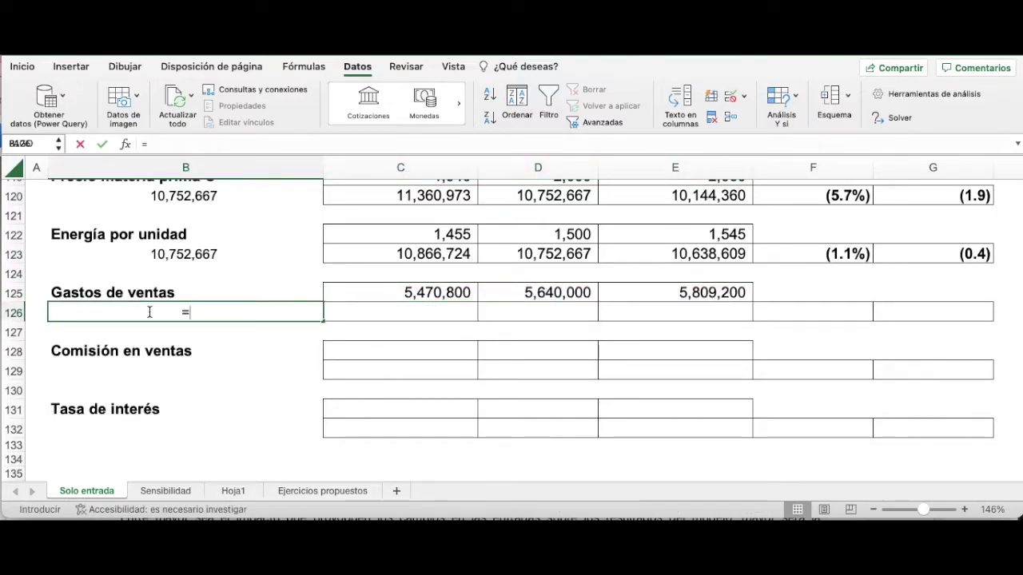
scroll(417, 335, "up", 1)
scroll(417, 335, "up", 10)
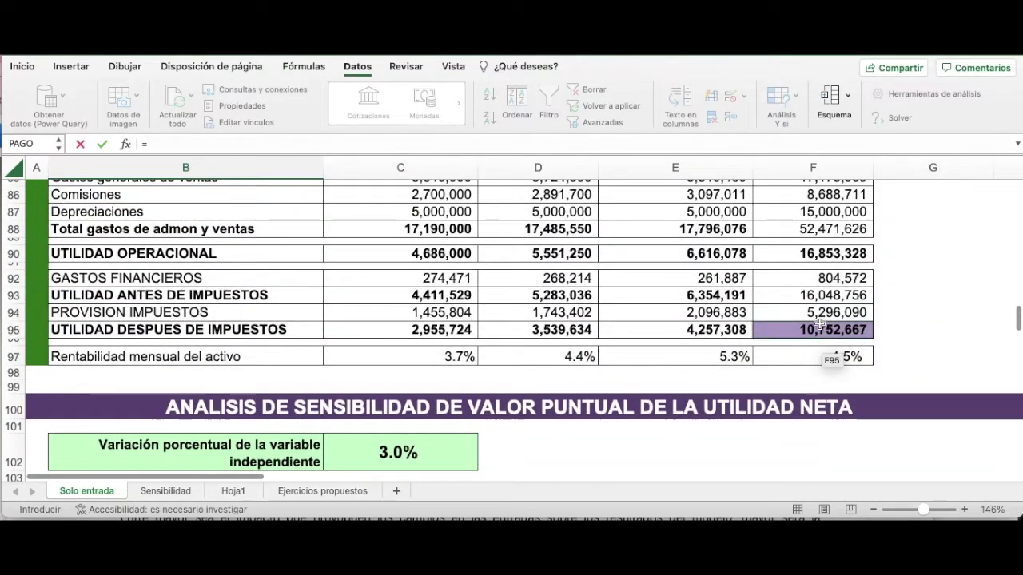
left_click(818, 327)
key("Return")
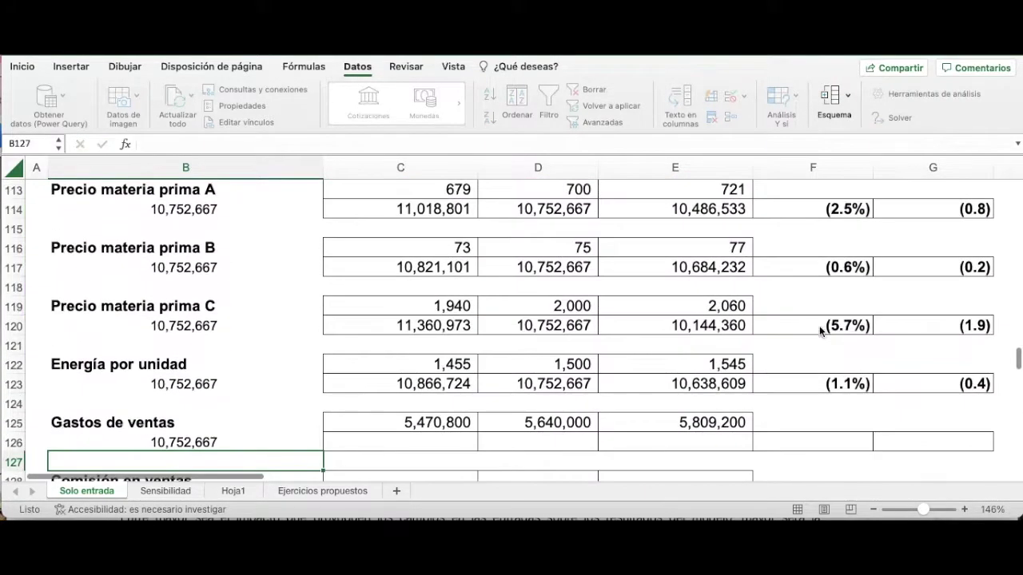
Create a data table over B125:E126 for Gastos de ventas, using C20 as the row input cell.
scroll(742, 334, "down", 3)
left_click_drag(234, 285, 711, 309)
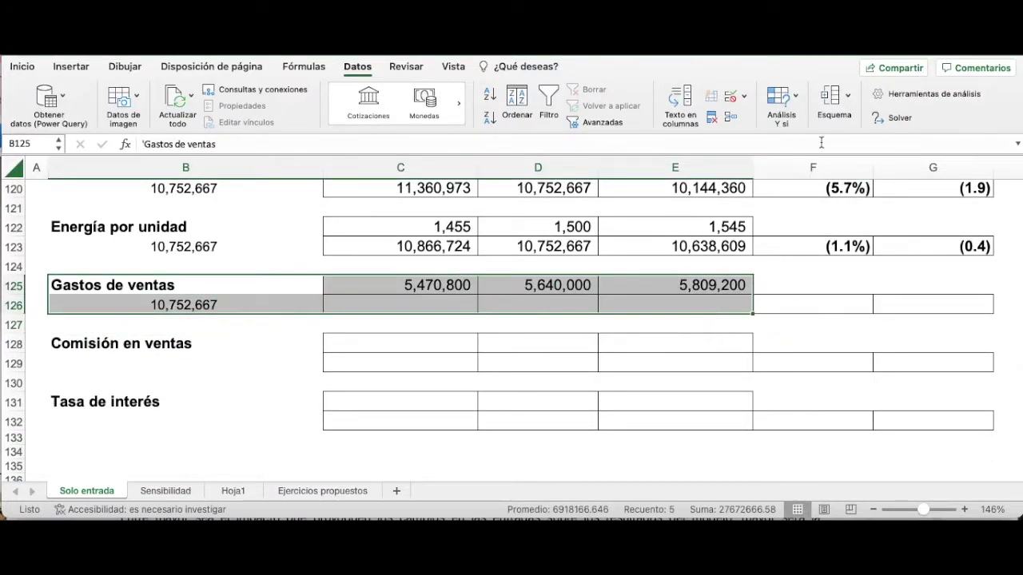
left_click(782, 97)
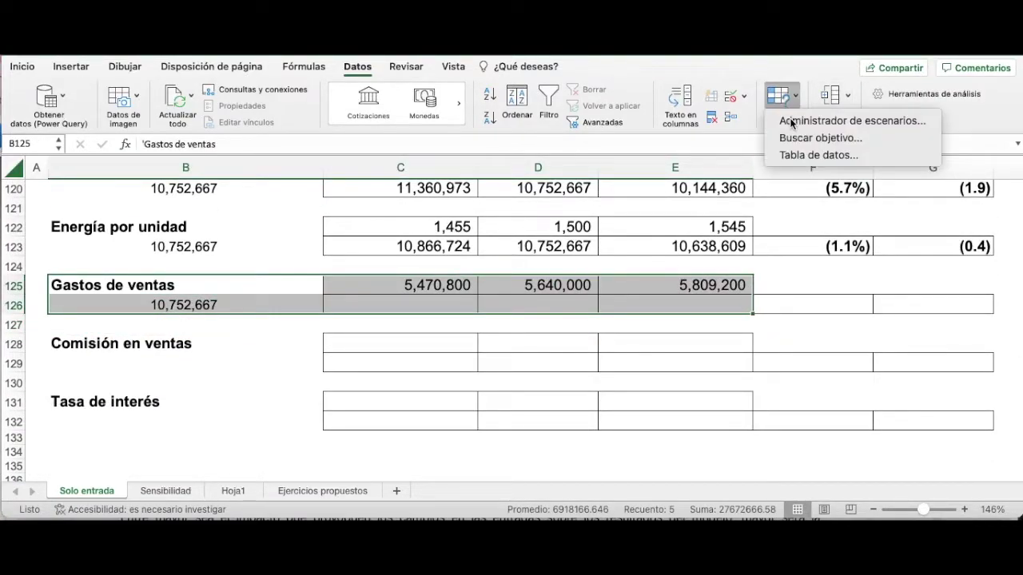
left_click(818, 155)
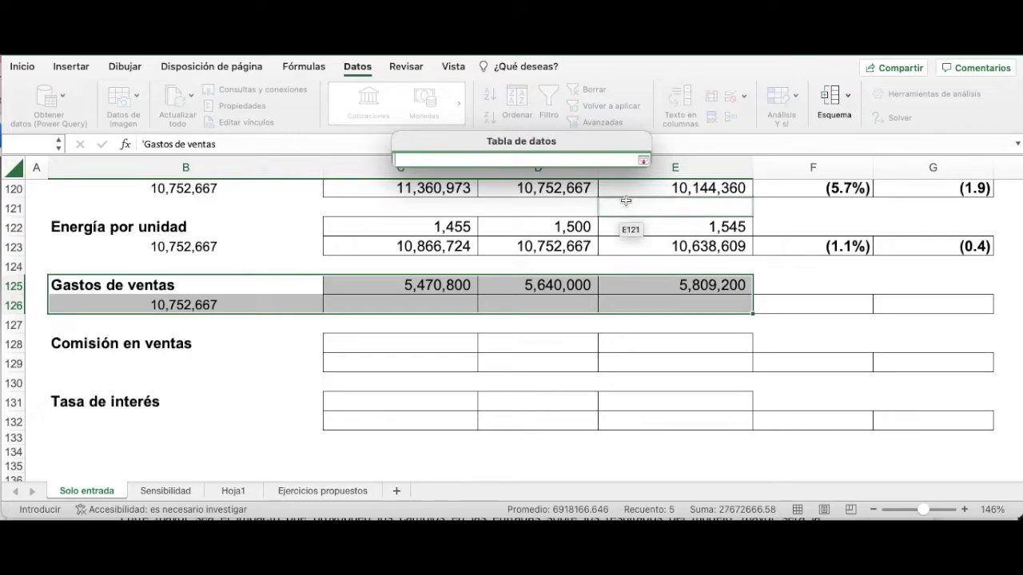
scroll(557, 289, "up", 15)
scroll(557, 289, "up", 20)
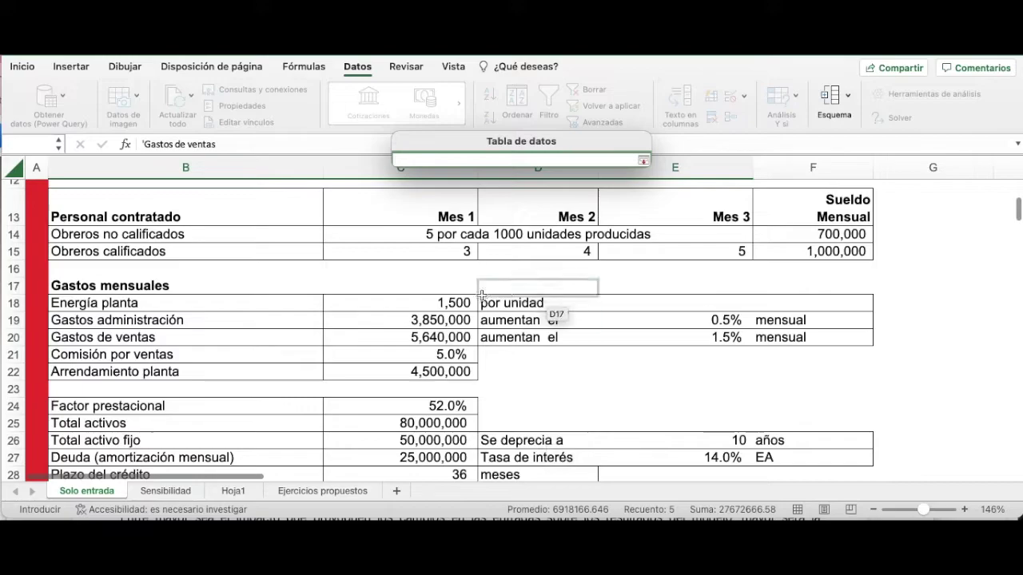
left_click(416, 342)
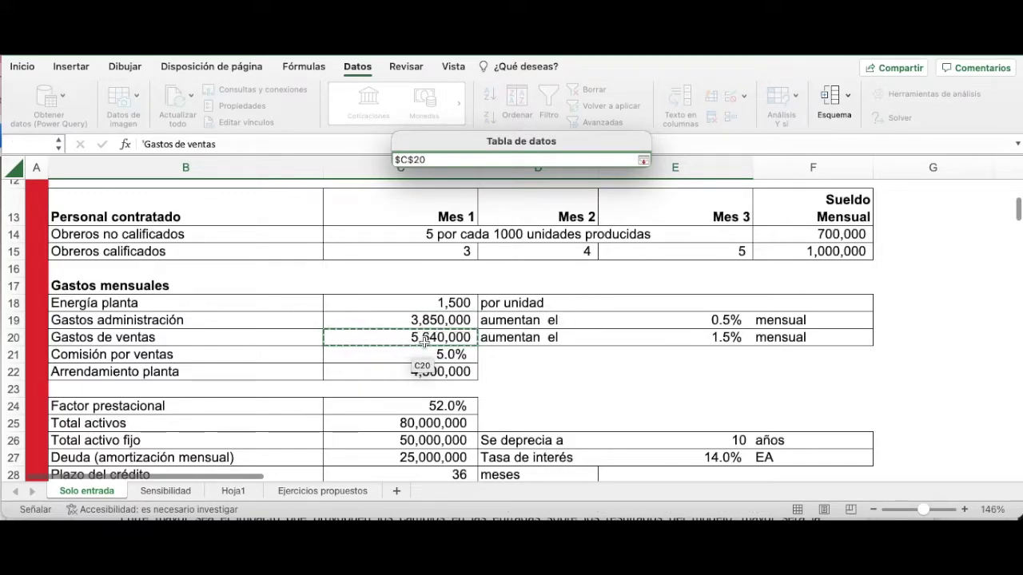
key("Return")
left_click(605, 246)
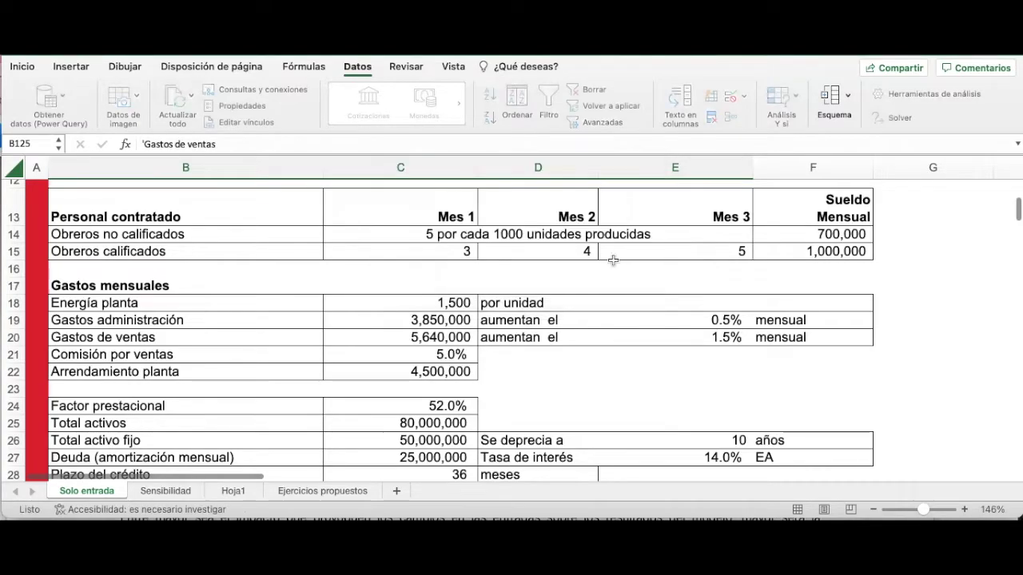
Examine the net profit results in C126:E126 for the decreased, base and increased Gastos de ventas.
scroll(612, 259, "down", 20)
scroll(660, 294, "down", 18)
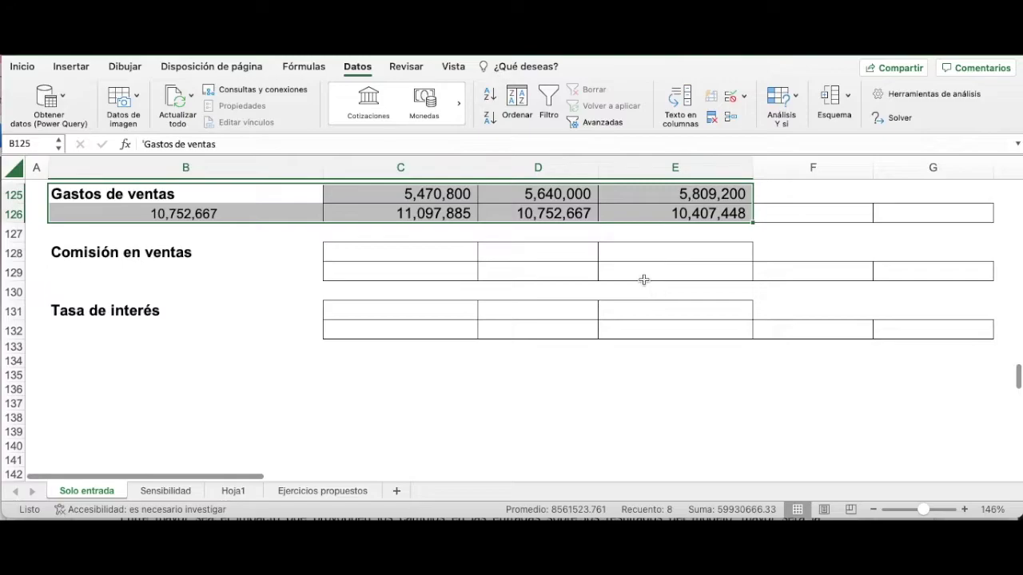
left_click(583, 217)
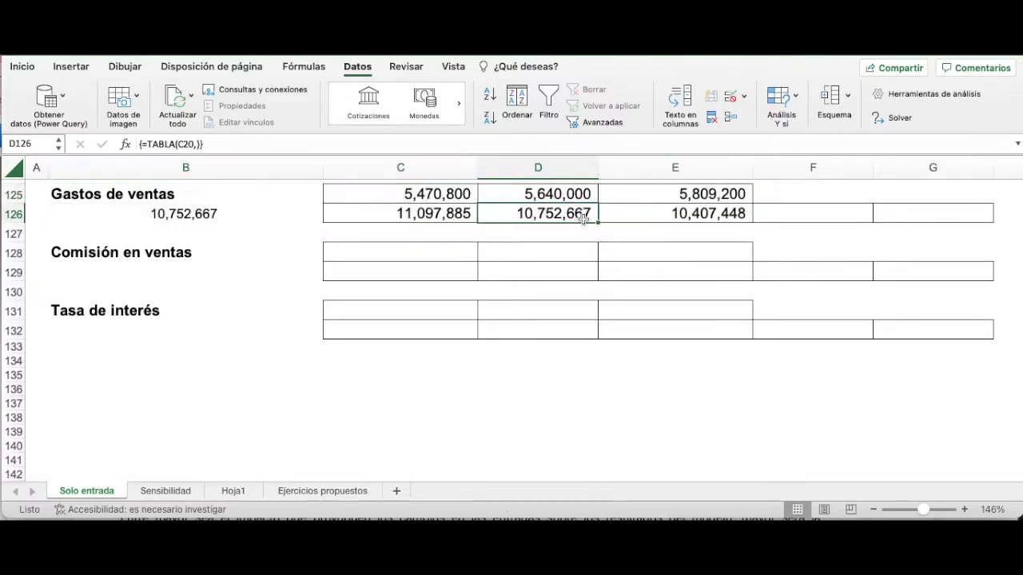
scroll(594, 229, "up", 3)
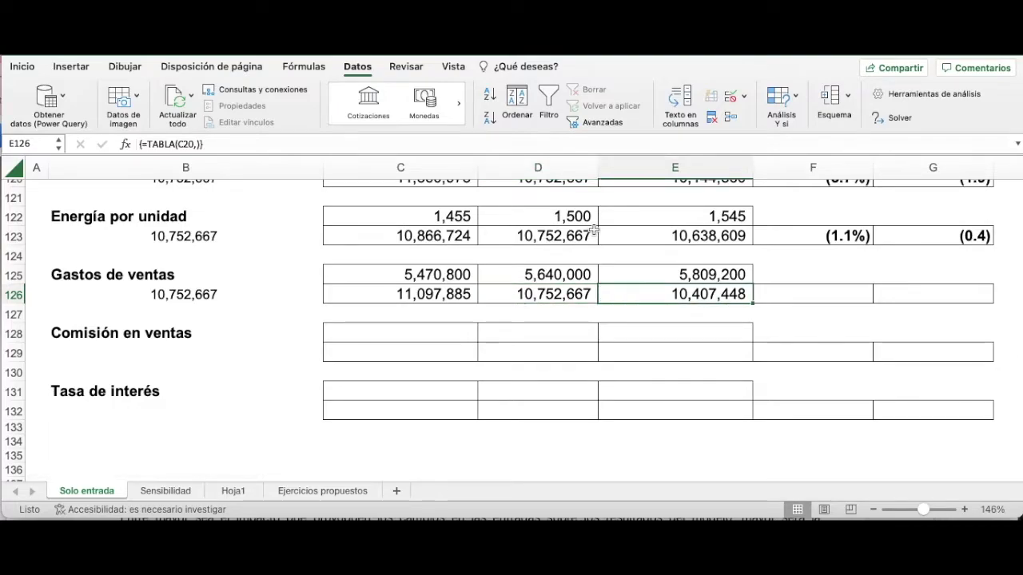
key("Right")
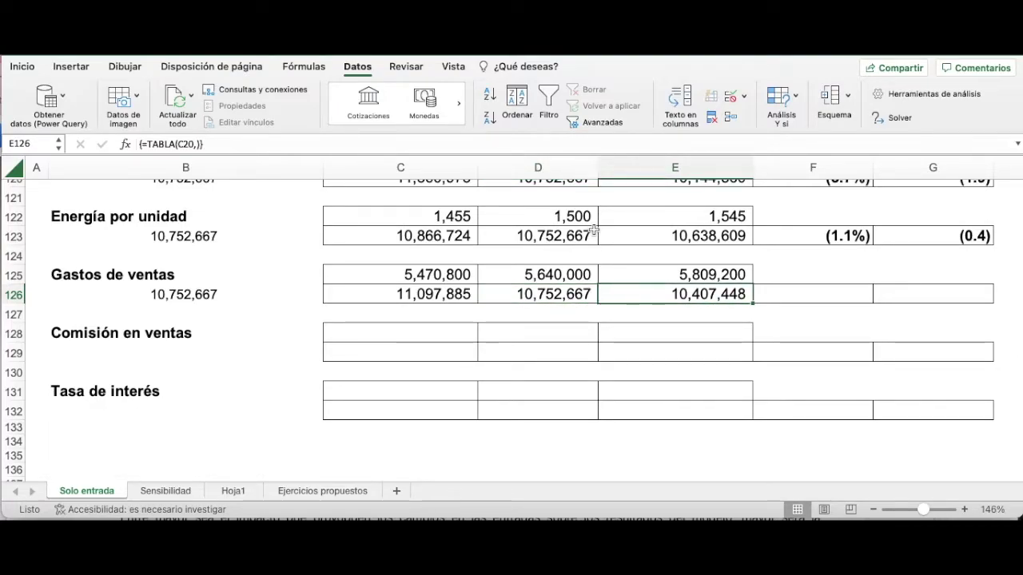
key("Left")
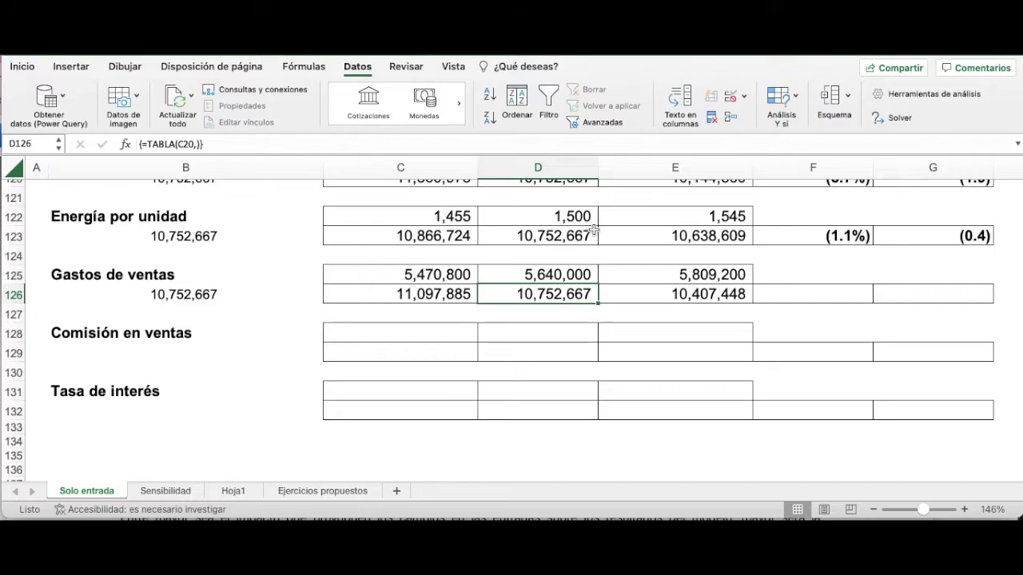
key("Left")
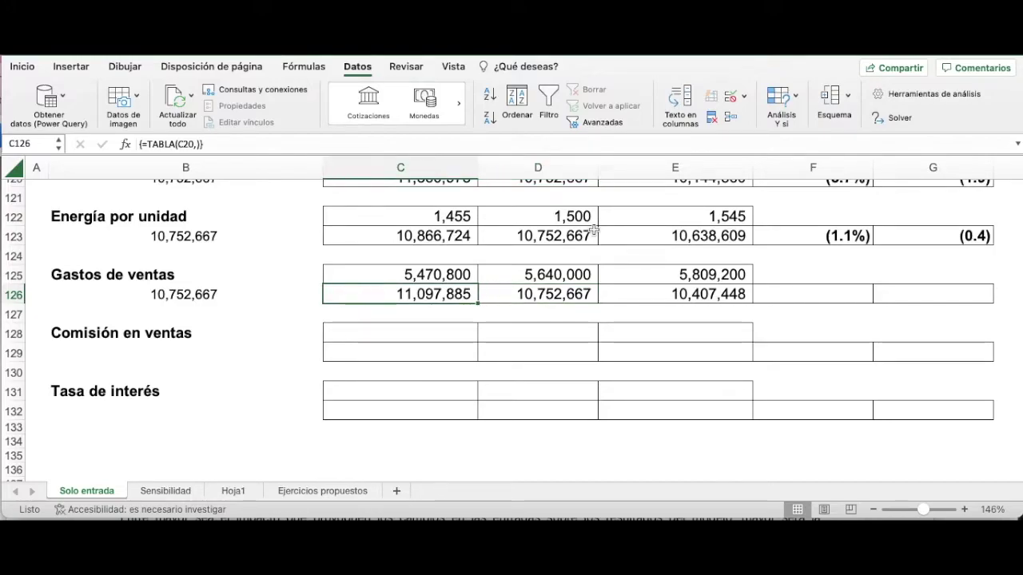
key("Right")
key("Left")
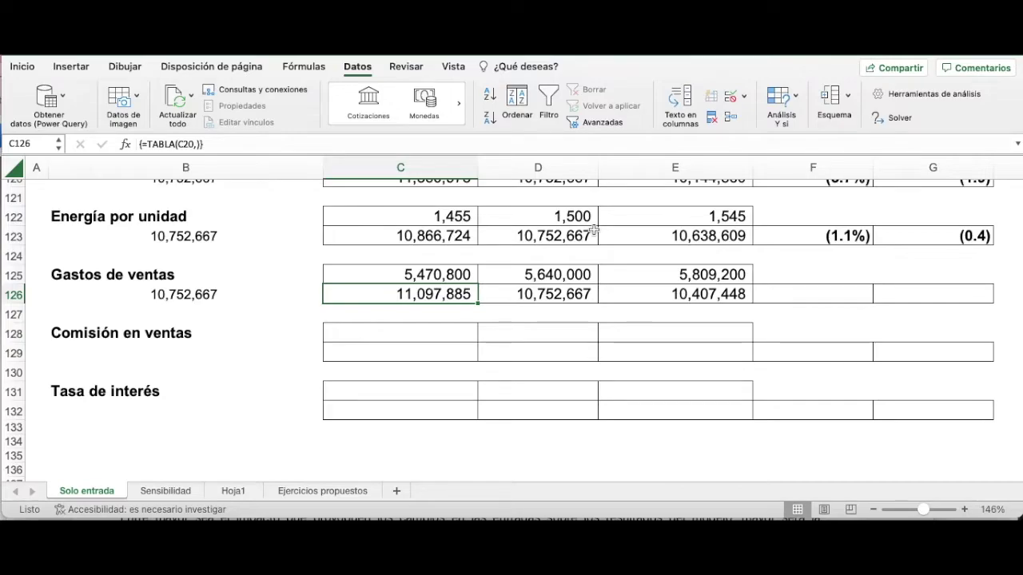
Calculate the percentage variation of the result for Gastos de ventas in F126 with the formula =E126/D126-1.
key("Right")
key("Right")
key("Right")
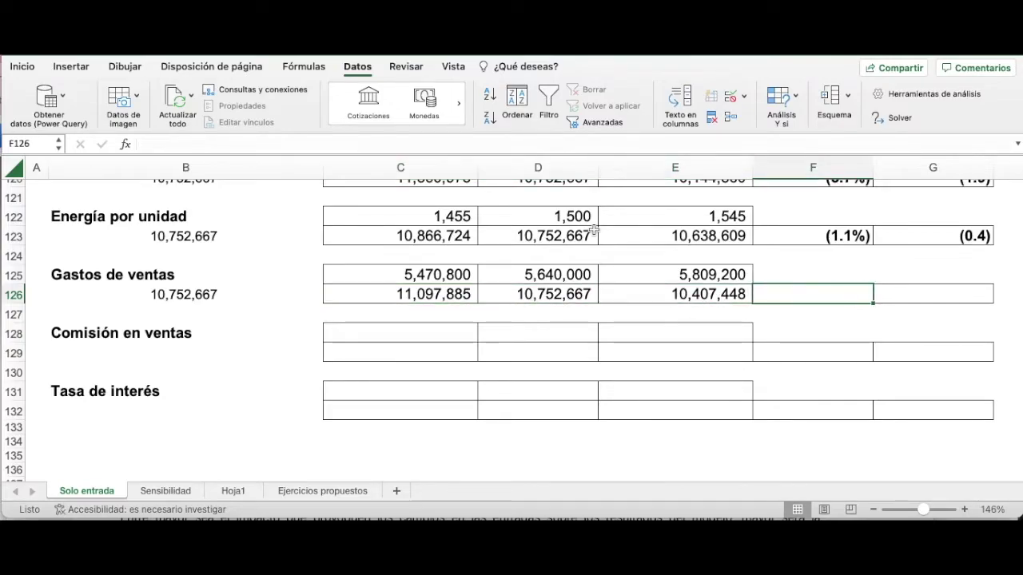
type("=")
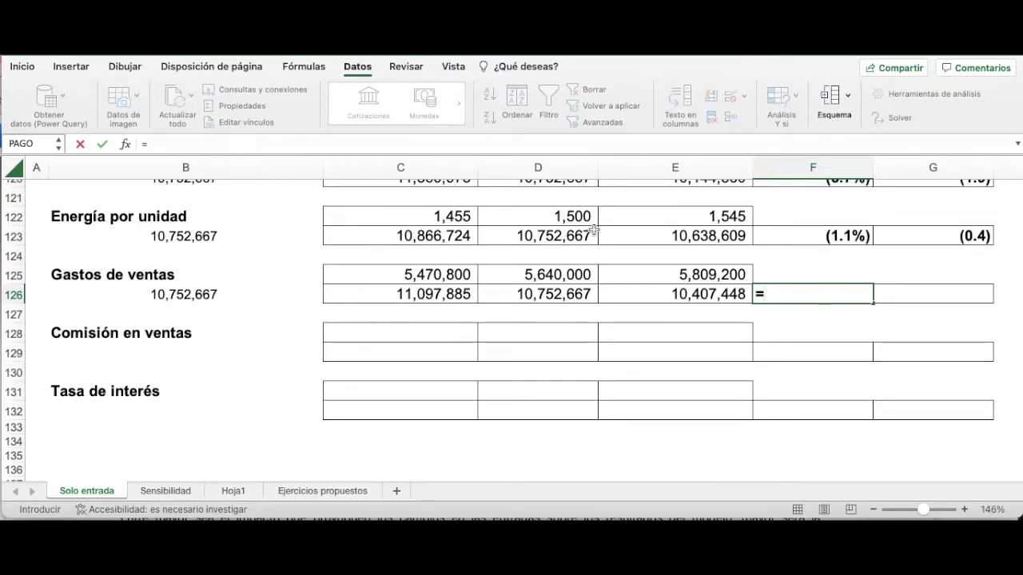
key("Left")
type("/")
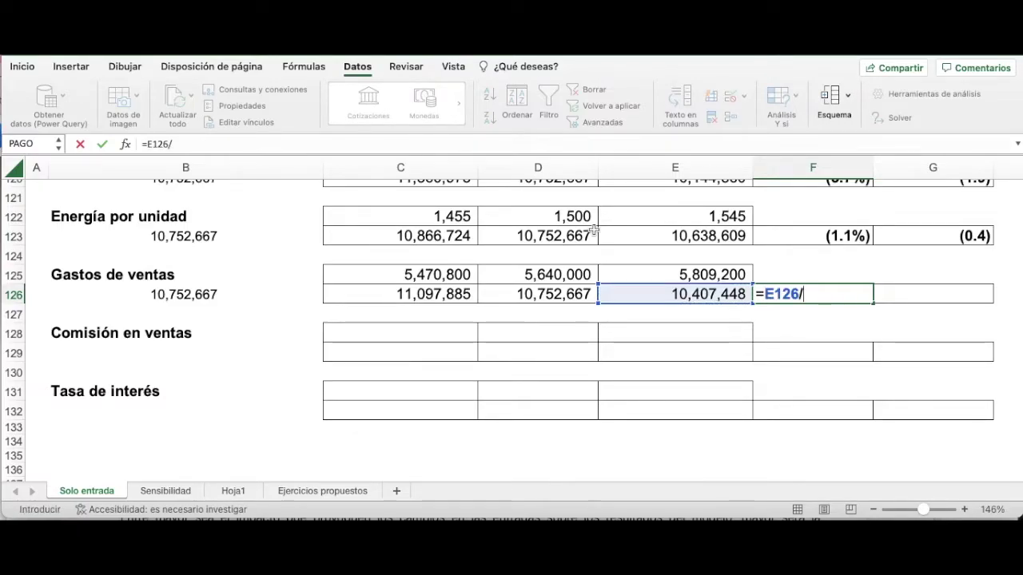
key("Left")
key("Left")
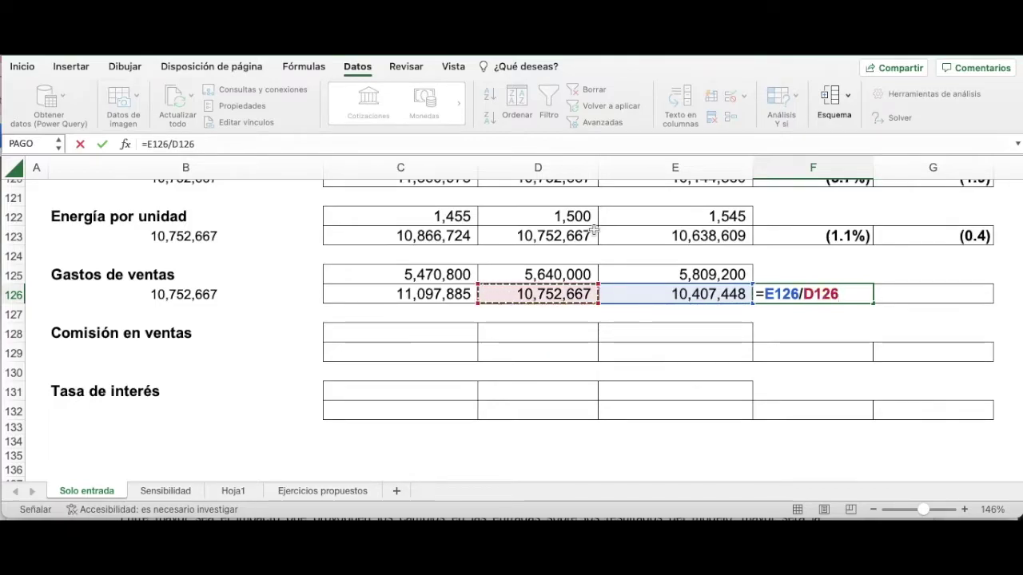
type("-1")
key("Return")
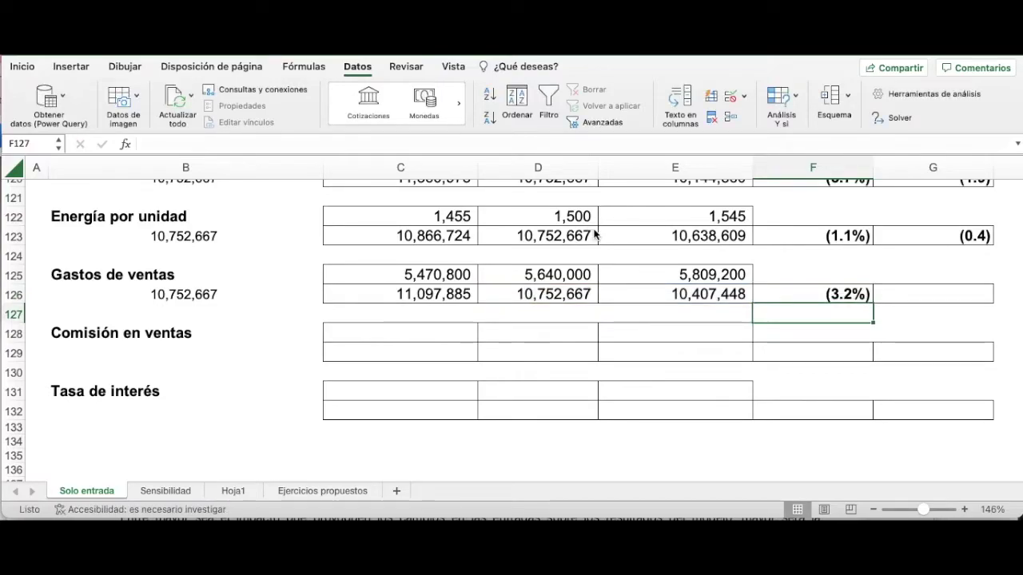
Calculate the sensitivity degree for Gastos de ventas in G126 with the formula =F126/C102.
key("Up")
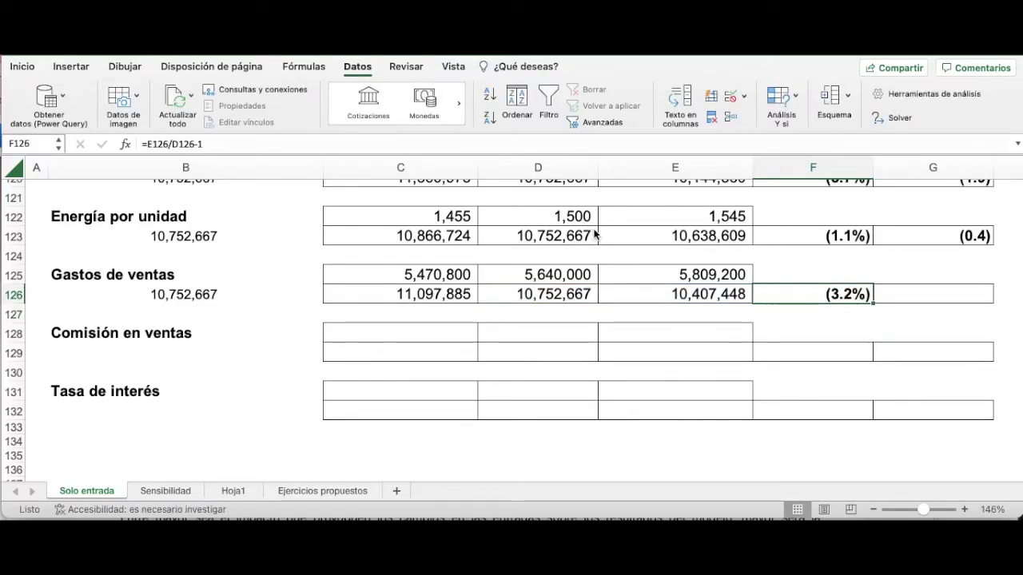
key("Right")
type("=")
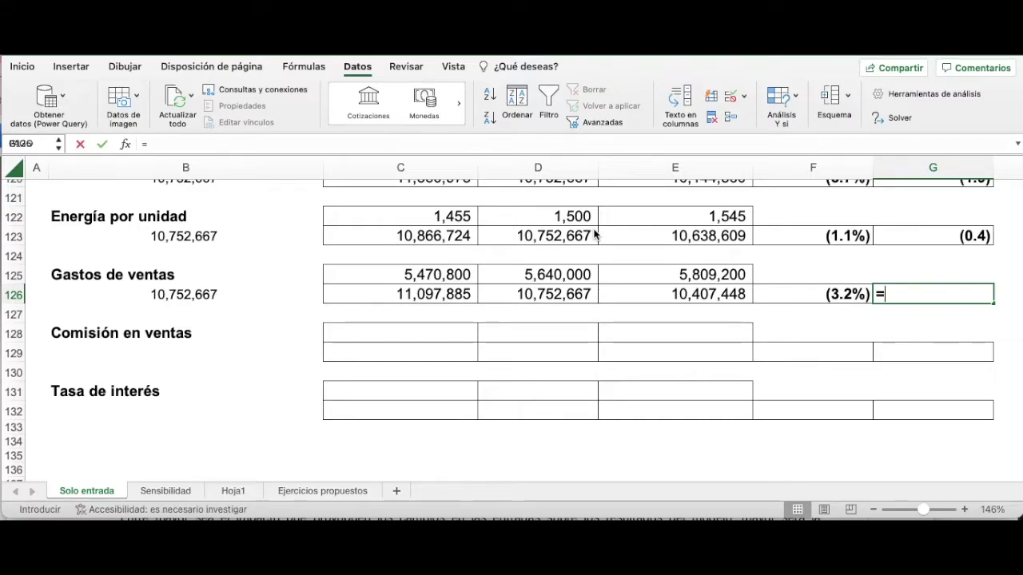
key("Left")
type("(")
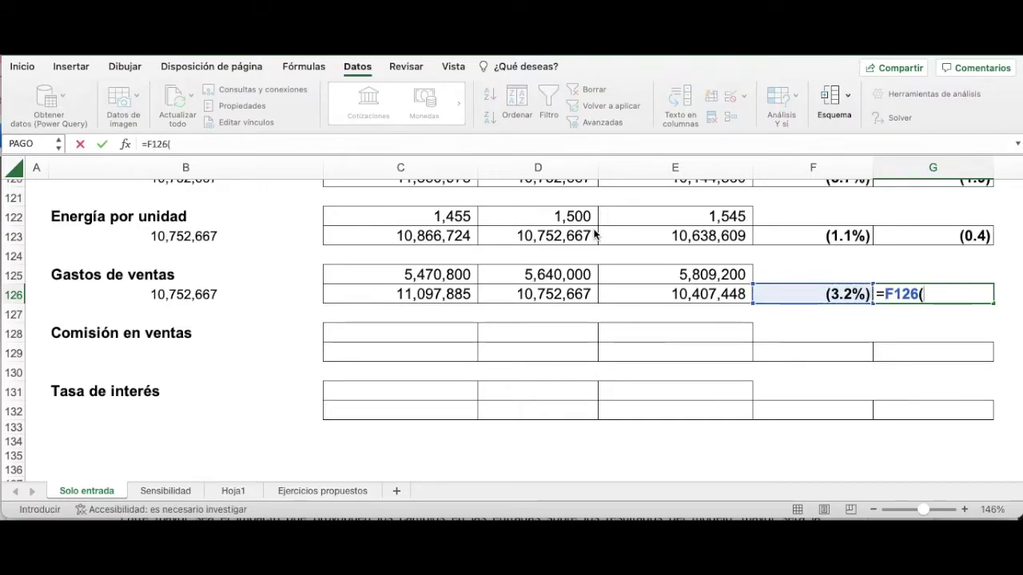
key("BackSpace")
type("/")
scroll(541, 256, "up", 10)
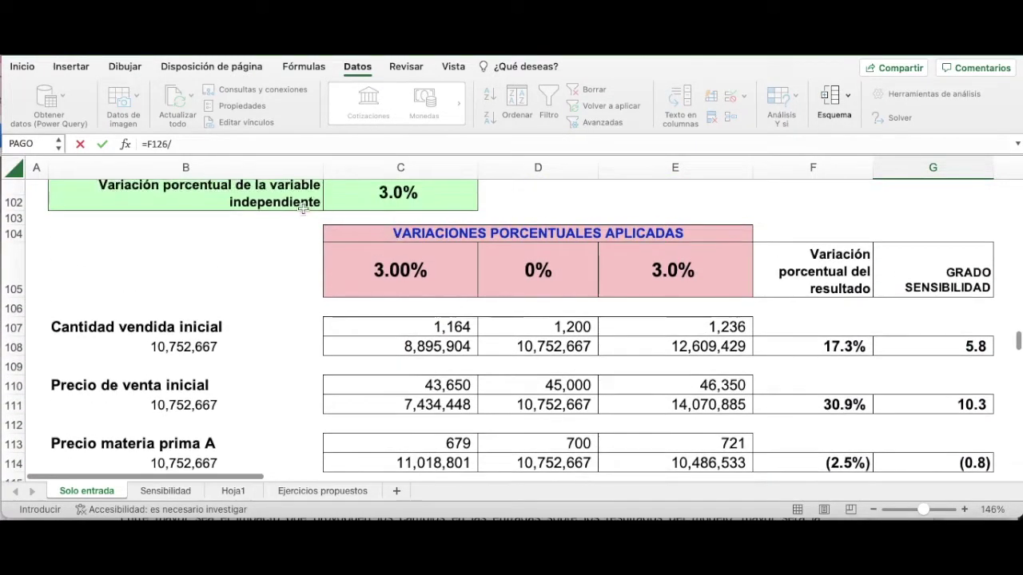
left_click(405, 200)
key("Return")
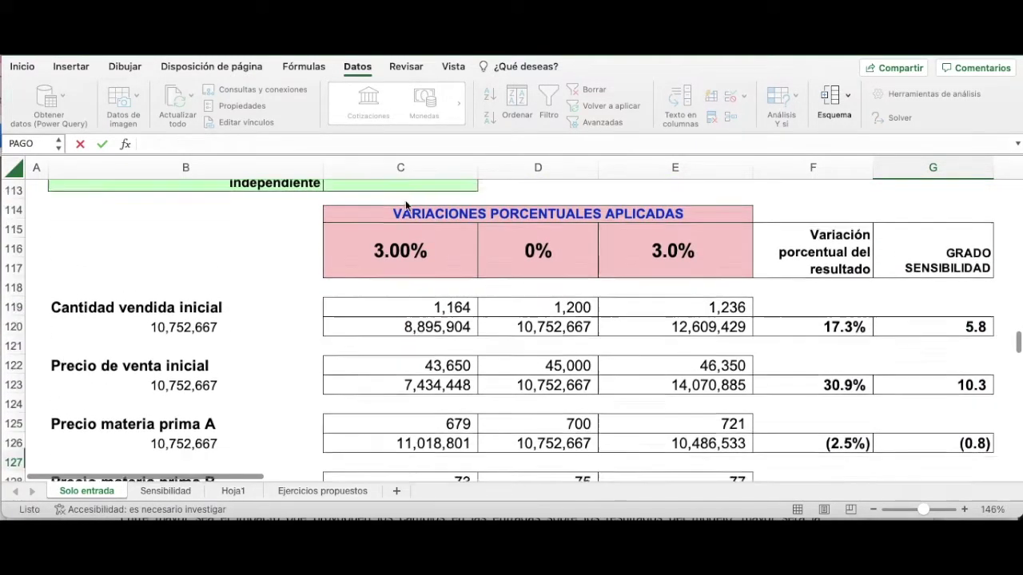
Look up the Comisión por ventas rate in the input data and enter 5% as the base value for Comisión en ventas in D128.
scroll(426, 221, "down", 3)
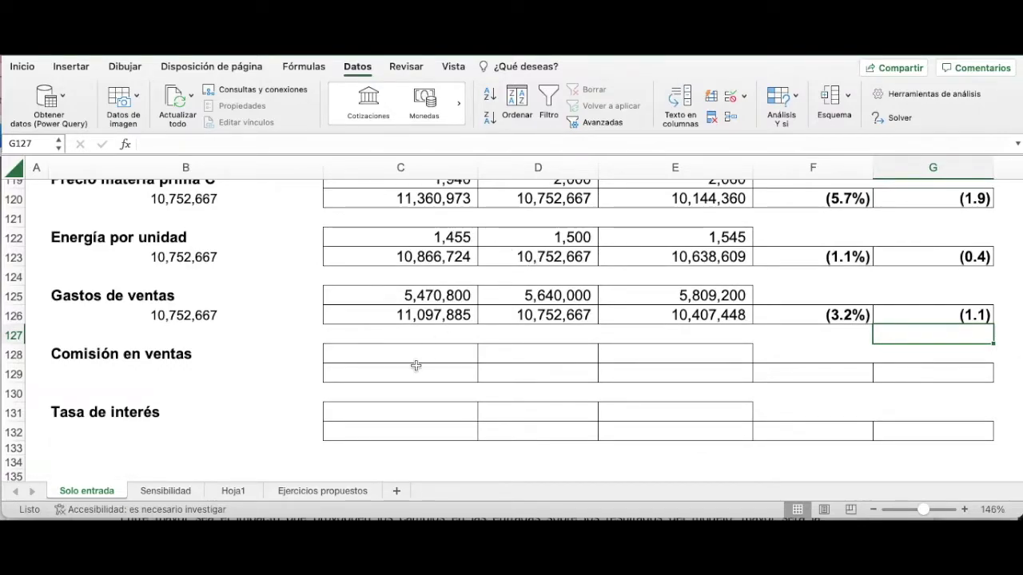
scroll(415, 365, "down", 1)
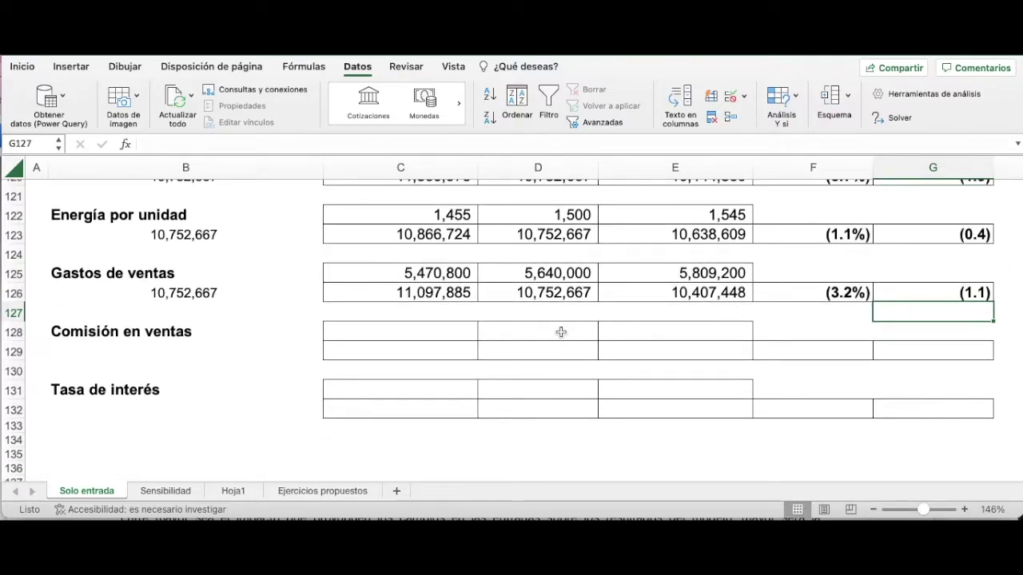
scroll(561, 332, "down", 5)
scroll(561, 331, "up", 4)
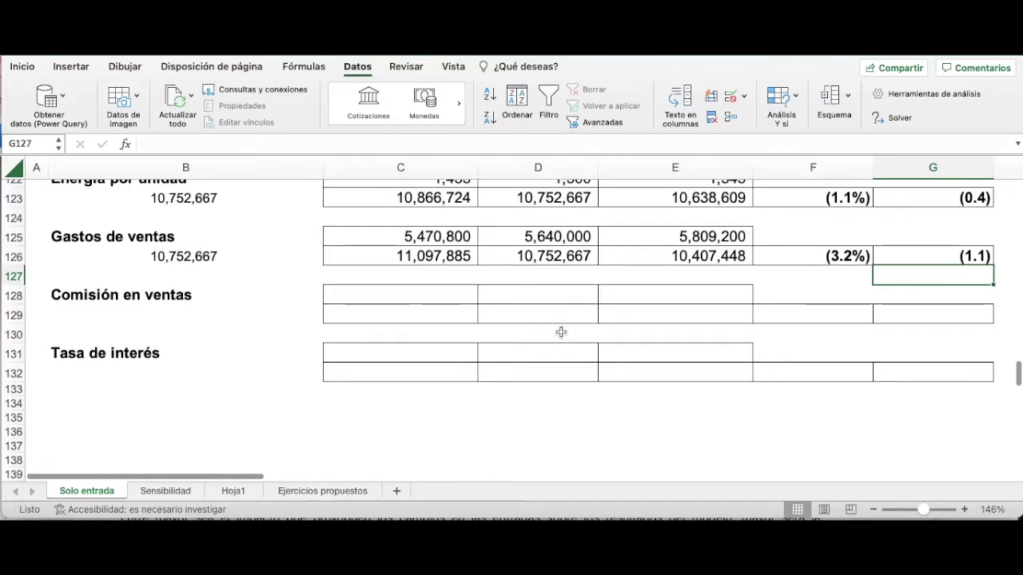
left_click(551, 297)
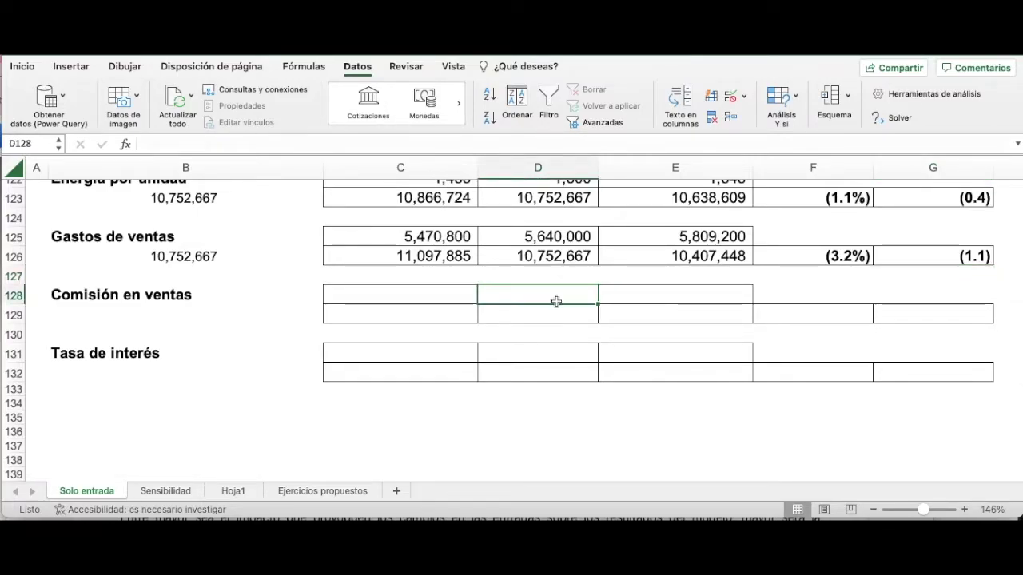
scroll(555, 303, "up", 10)
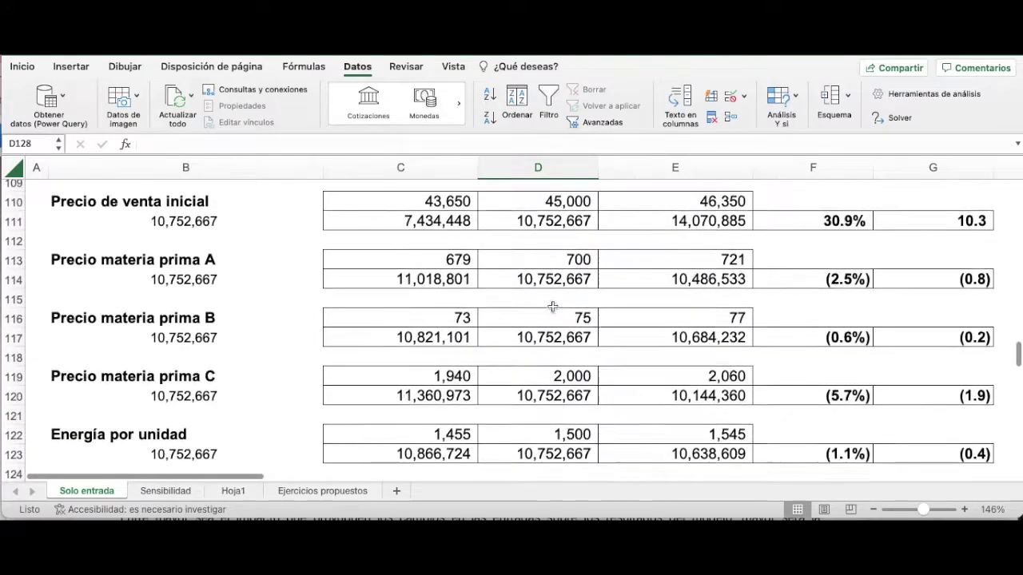
scroll(552, 304, "up", 12)
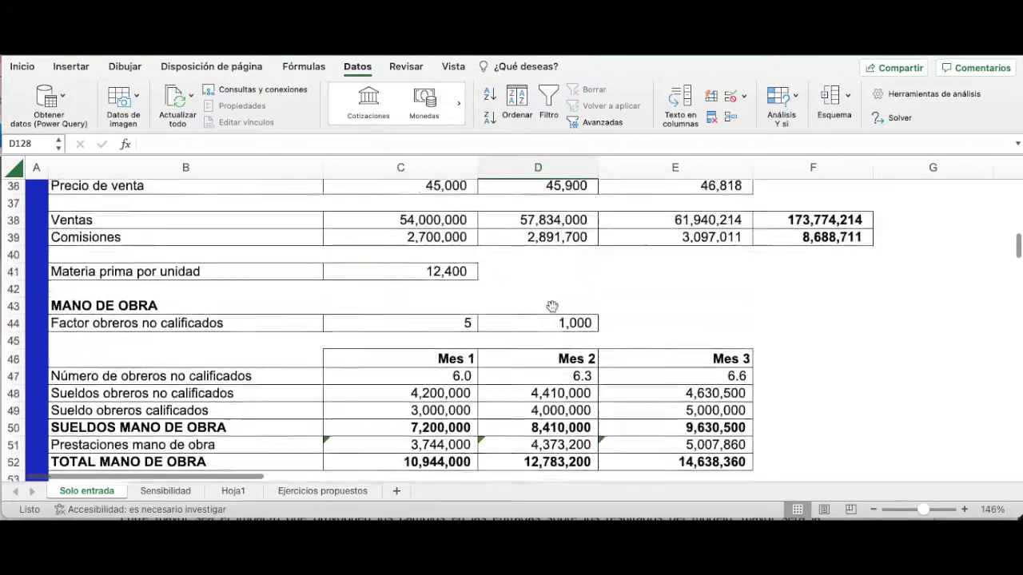
scroll(551, 304, "down", 1)
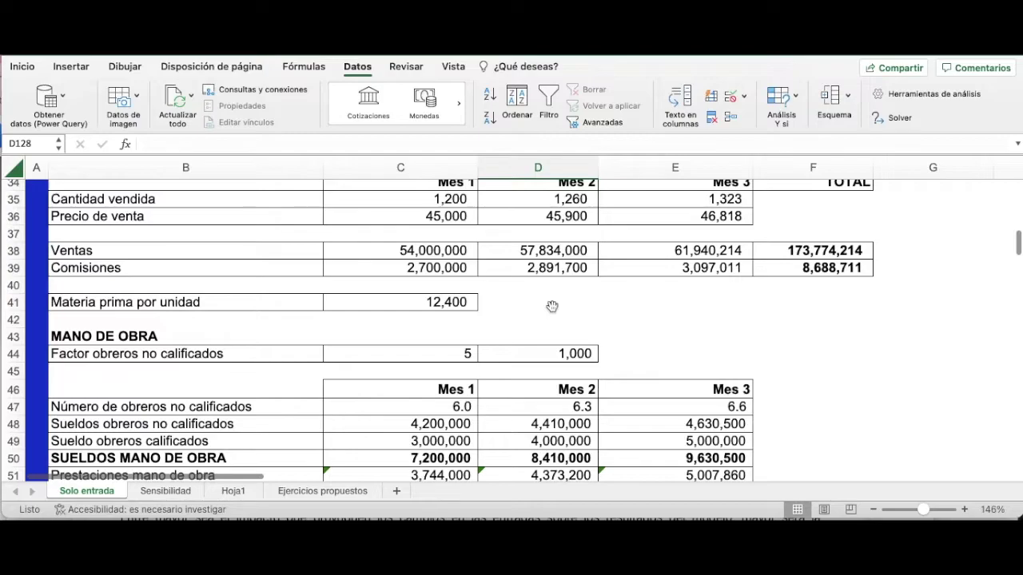
scroll(551, 307, "up", 6)
scroll(552, 308, "up", 3)
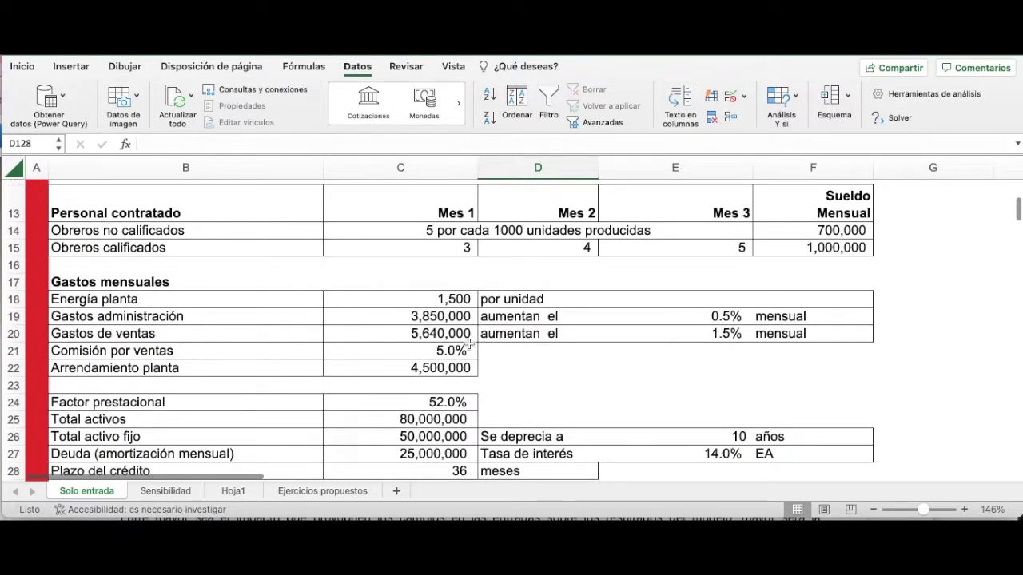
scroll(452, 353, "down", 20)
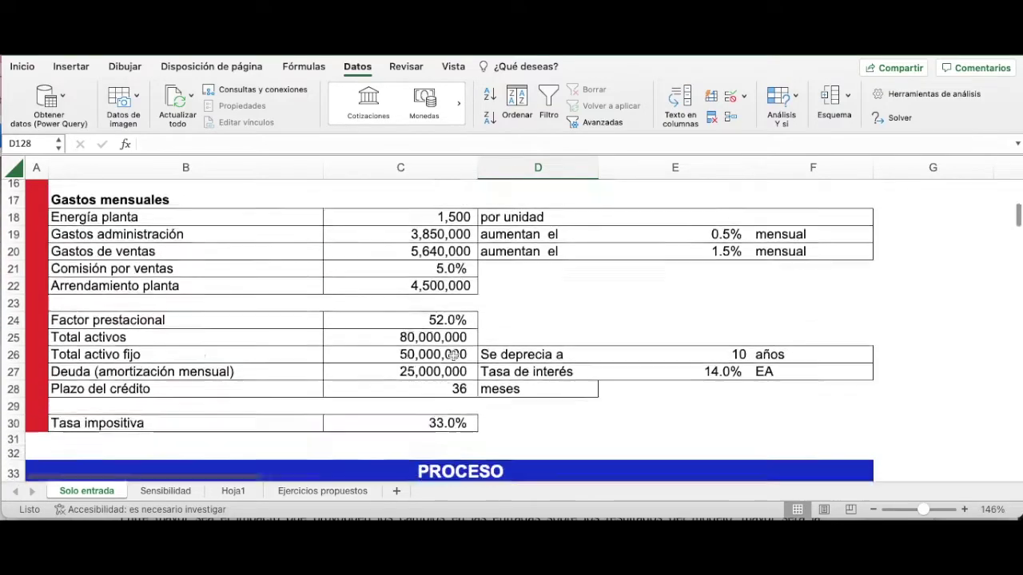
scroll(468, 350, "down", 20)
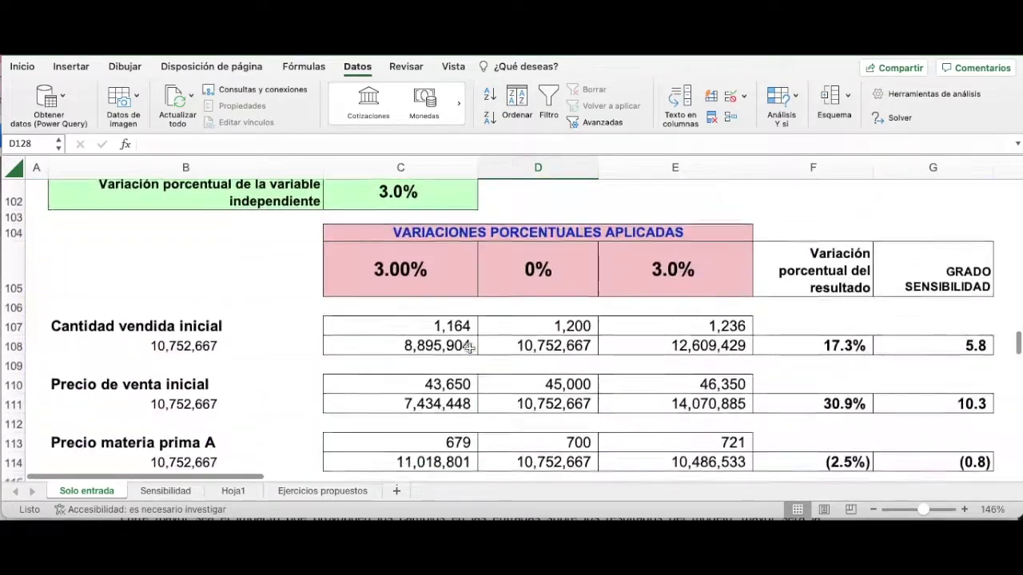
scroll(470, 348, "up", 5)
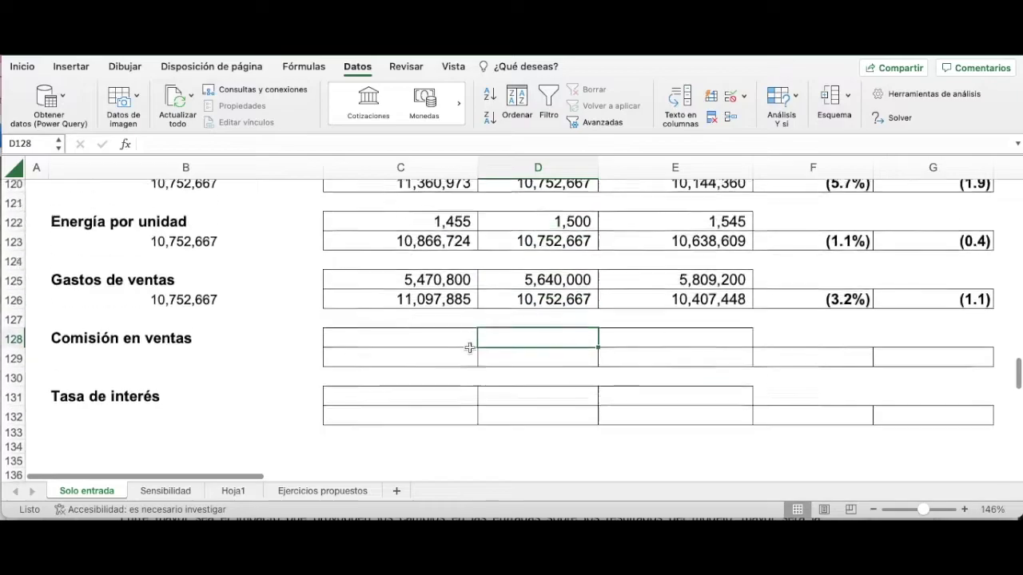
type("5%")
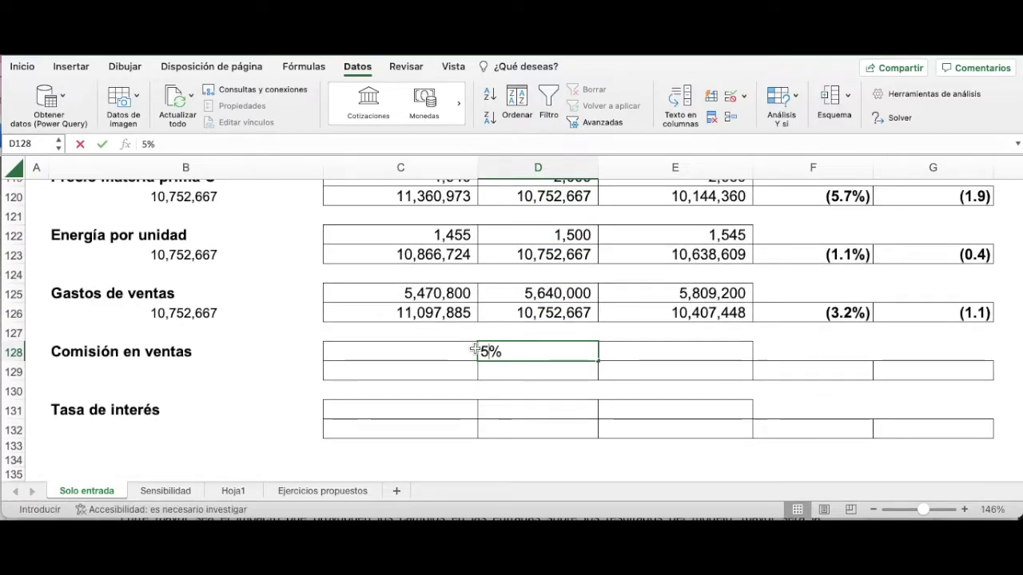
key("Tab")
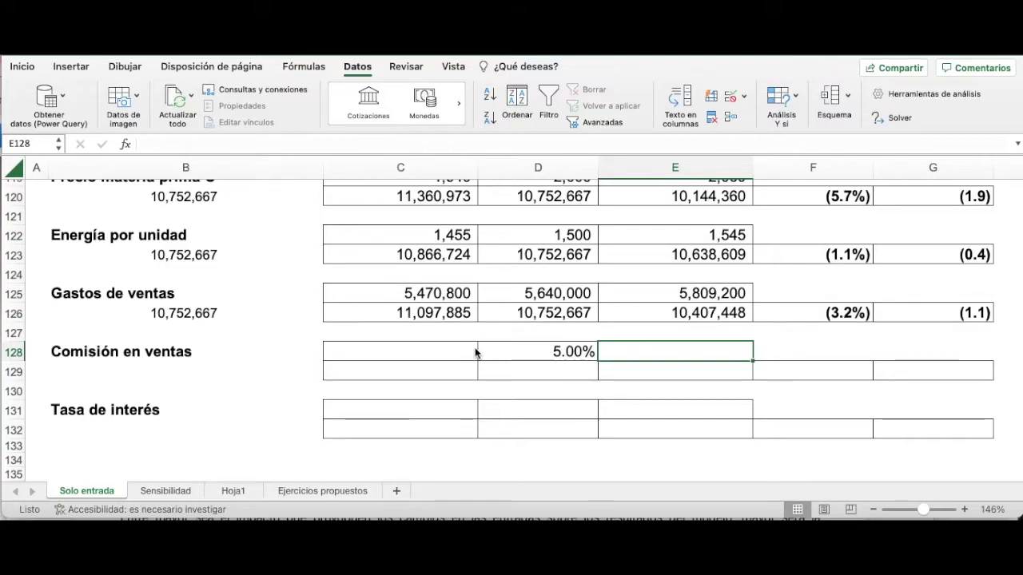
Calculate the increased Comisión en ventas in E128 as D128 multiplied by 1 plus the 3.0% variation.
type("=")
left_click(478, 351)
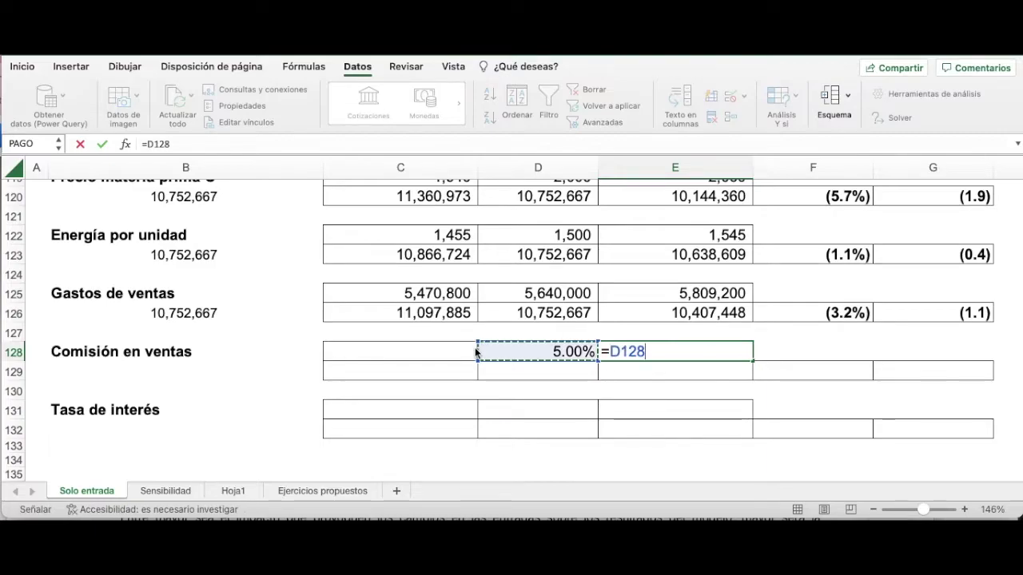
type("*(1+")
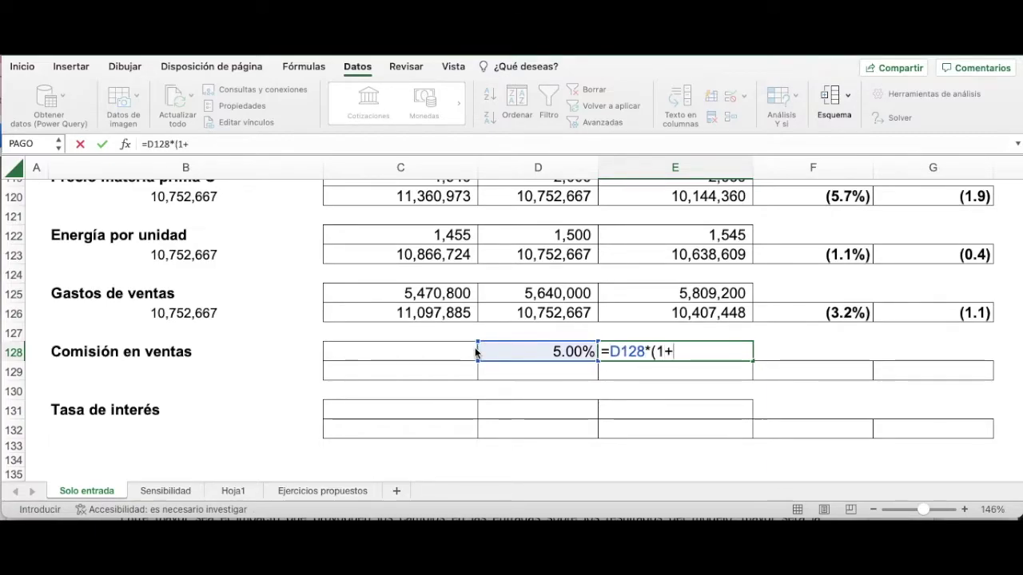
scroll(477, 353, "up", 10)
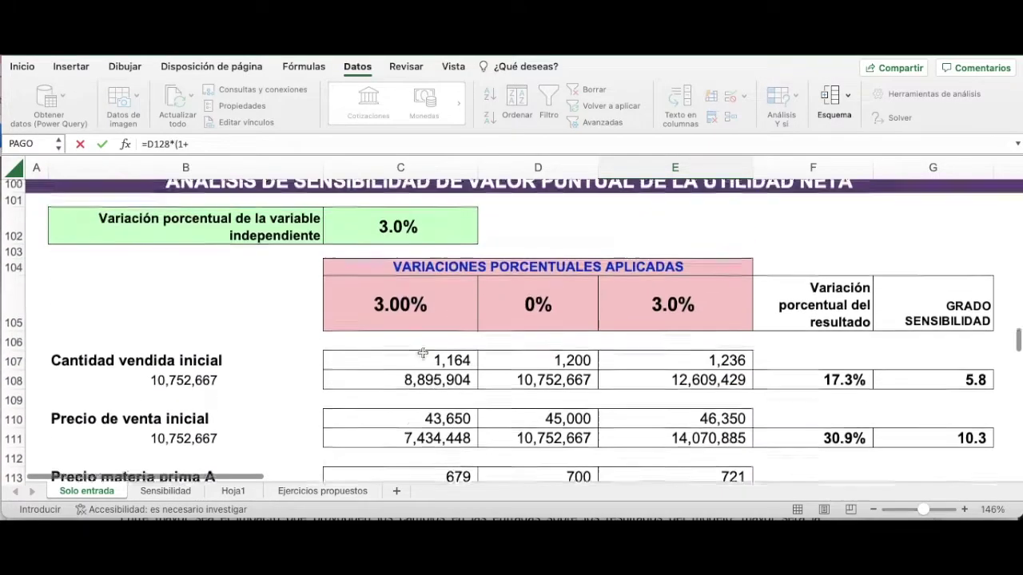
type("1+")
scroll(423, 353, "up", 3)
left_click(408, 304)
type(")")
key("Return")
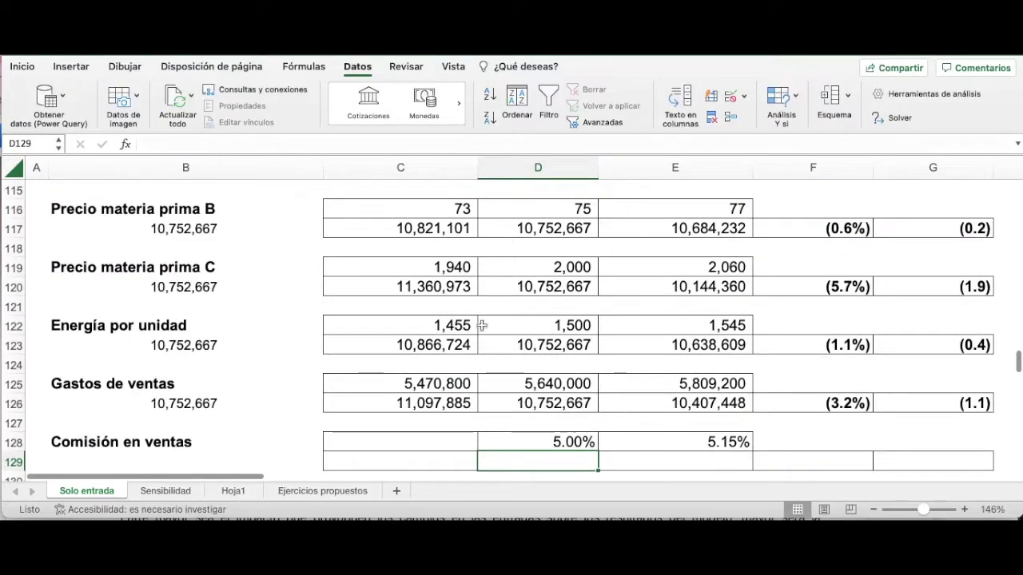
Calculate the decreased Comisión en ventas in C128 with the formula =D128*(1-C102).
scroll(482, 325, "down", 2)
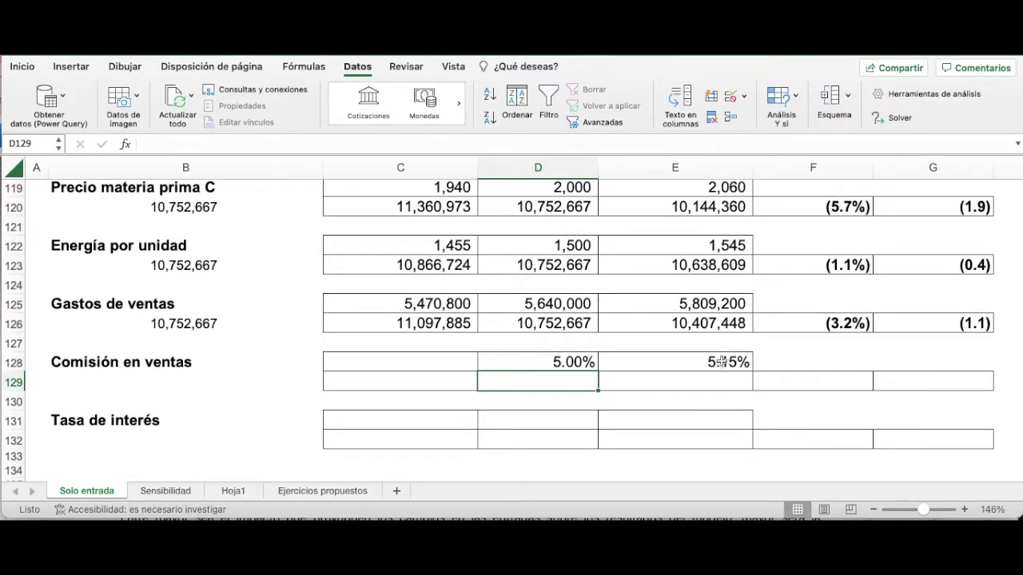
left_click(442, 362)
type("=")
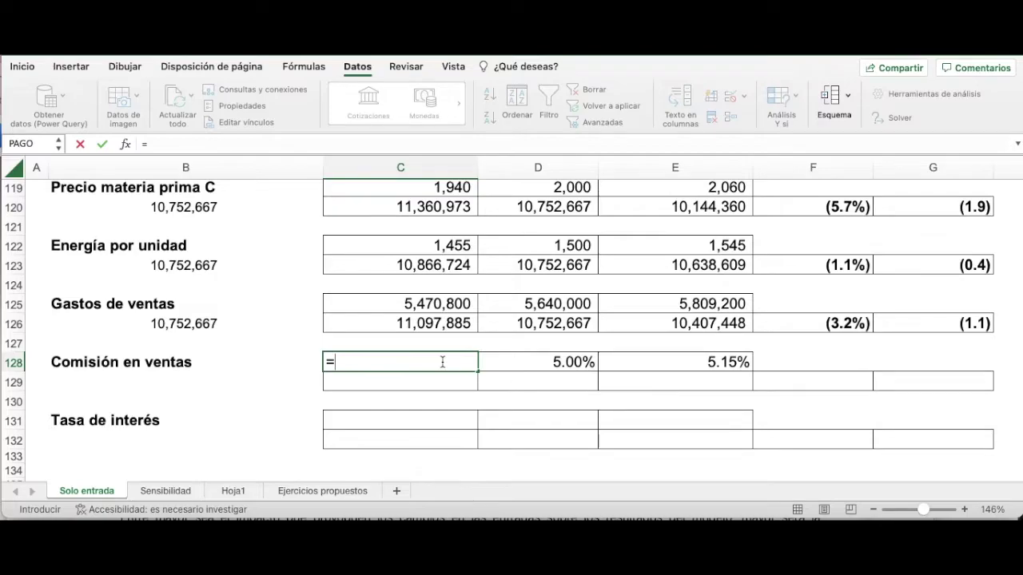
key("Right")
type("*")
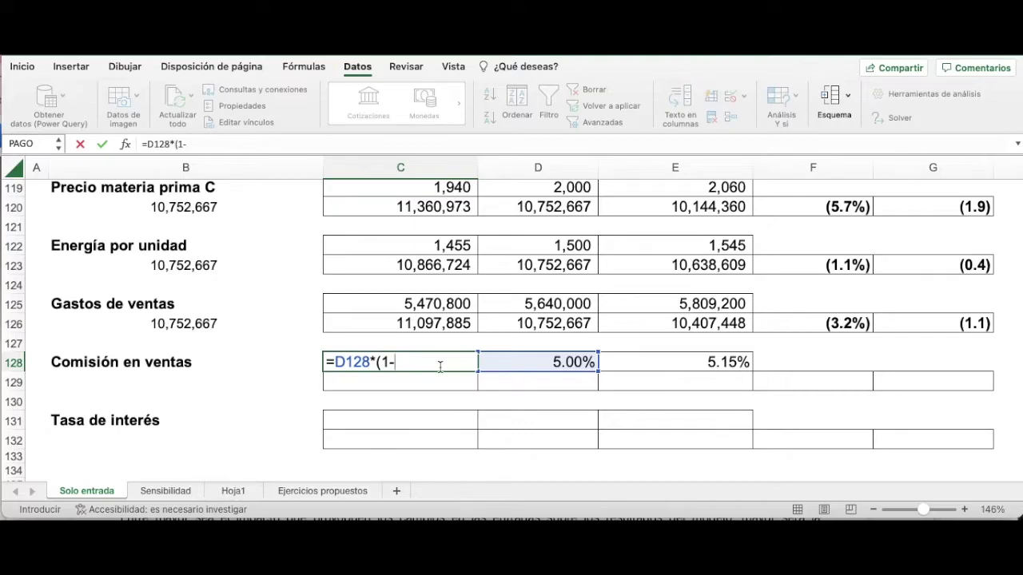
scroll(431, 356, "up", 10)
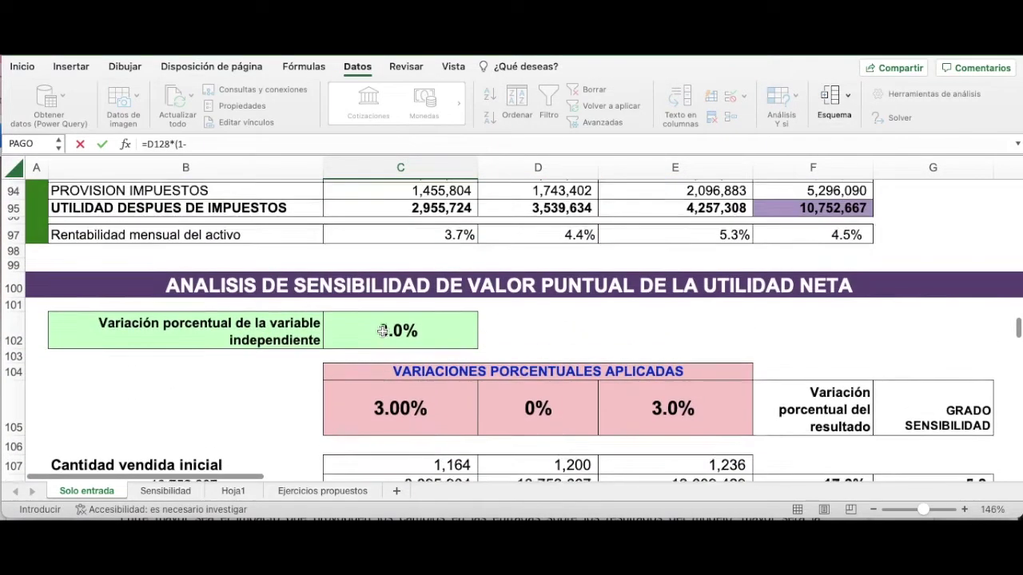
left_click(382, 334)
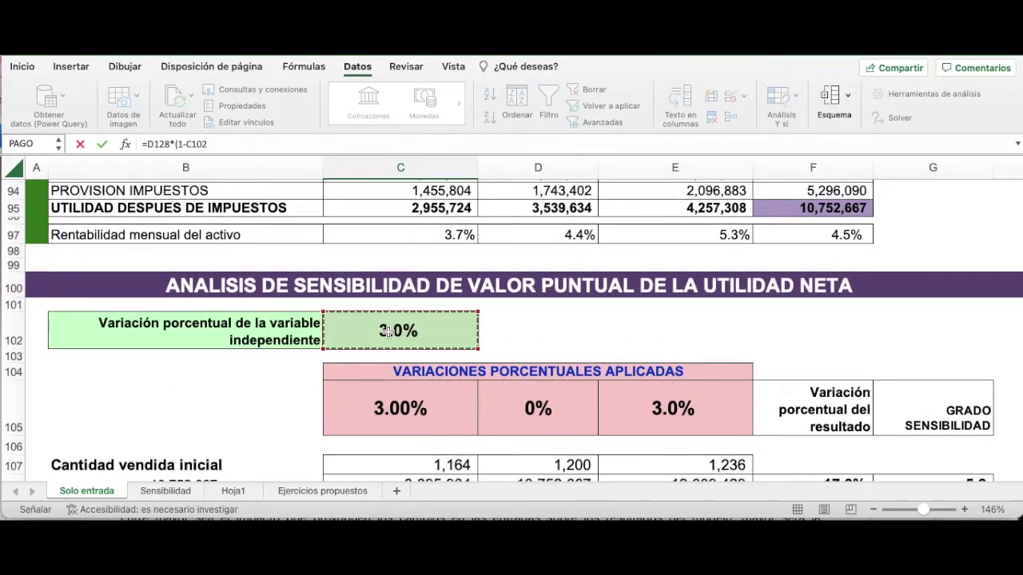
type(")")
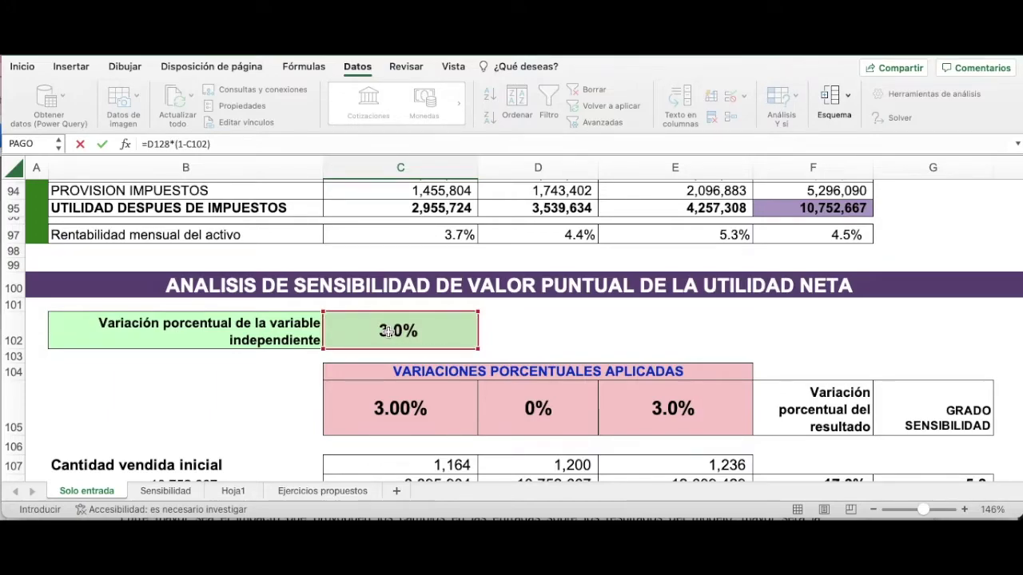
key("Return")
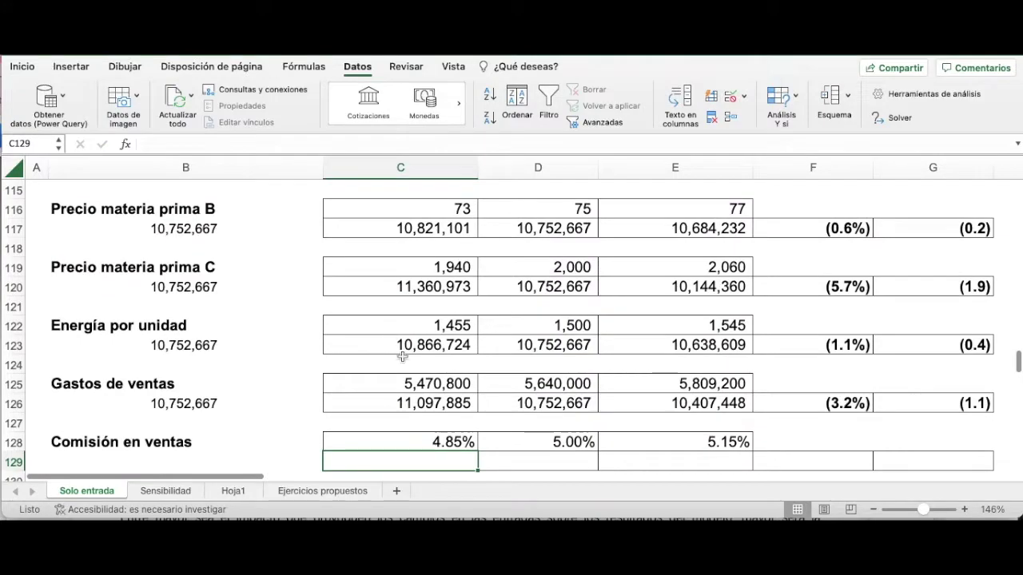
Link B129 to the total net profit with the formula =F95 as the result for Comisión en ventas.
scroll(470, 415, "down", 3)
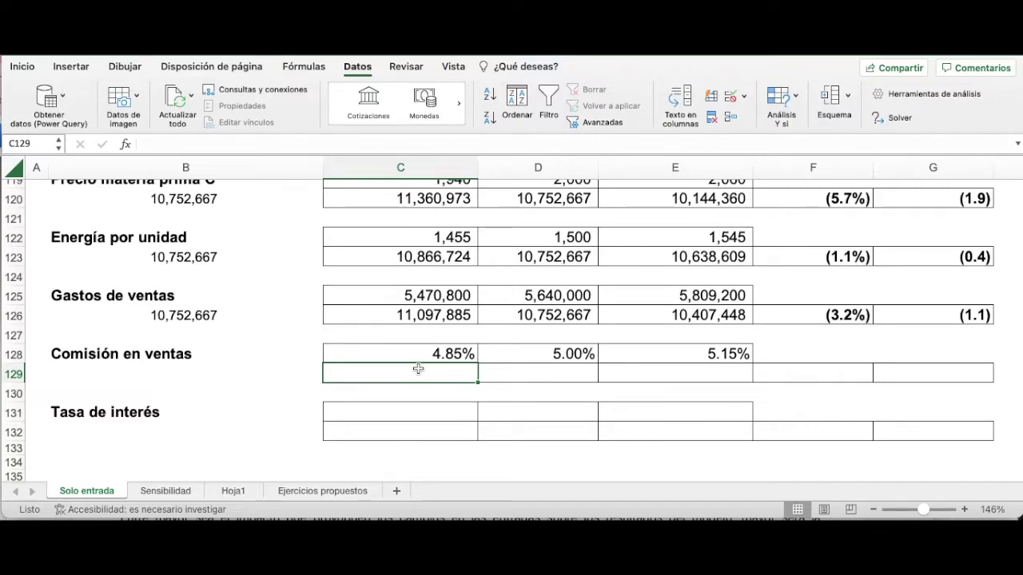
left_click(115, 371)
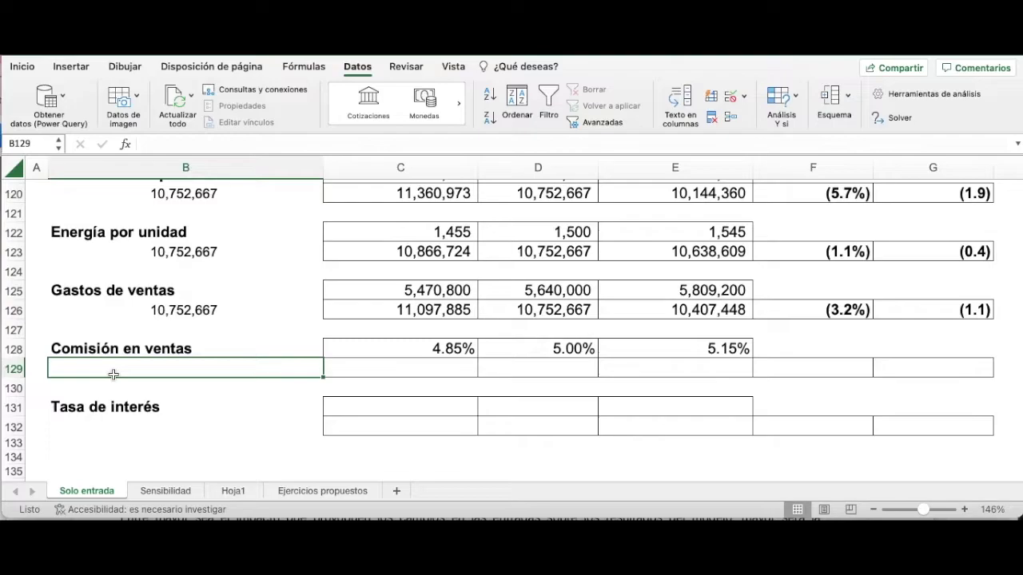
type("=")
scroll(448, 410, "up", 10)
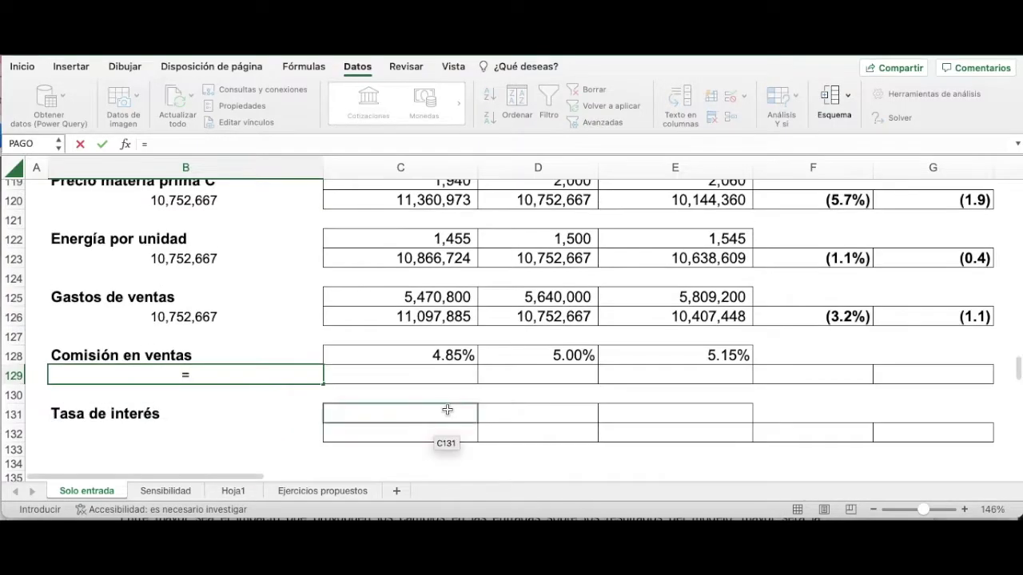
scroll(802, 348, "up", 5)
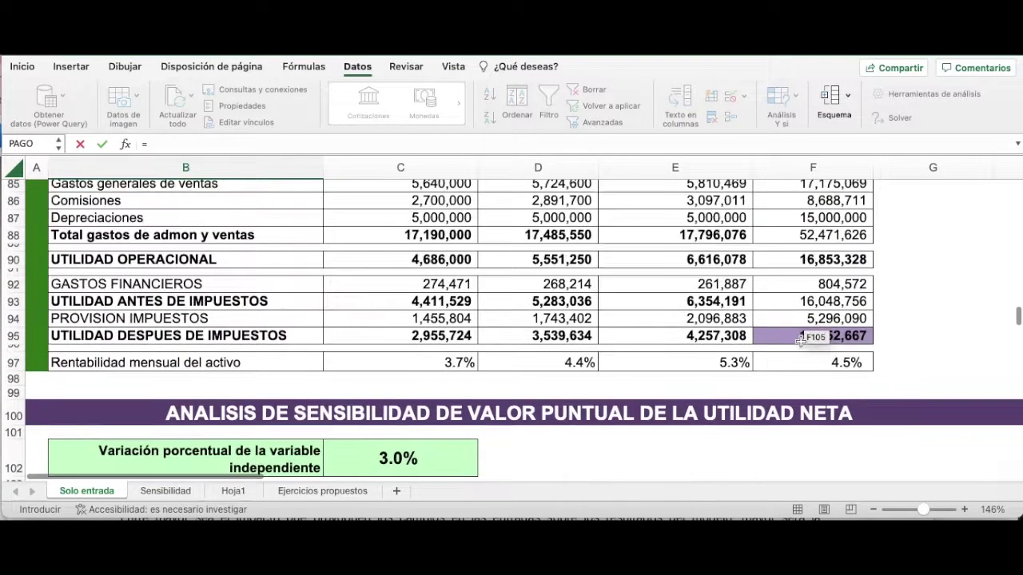
left_click(801, 338)
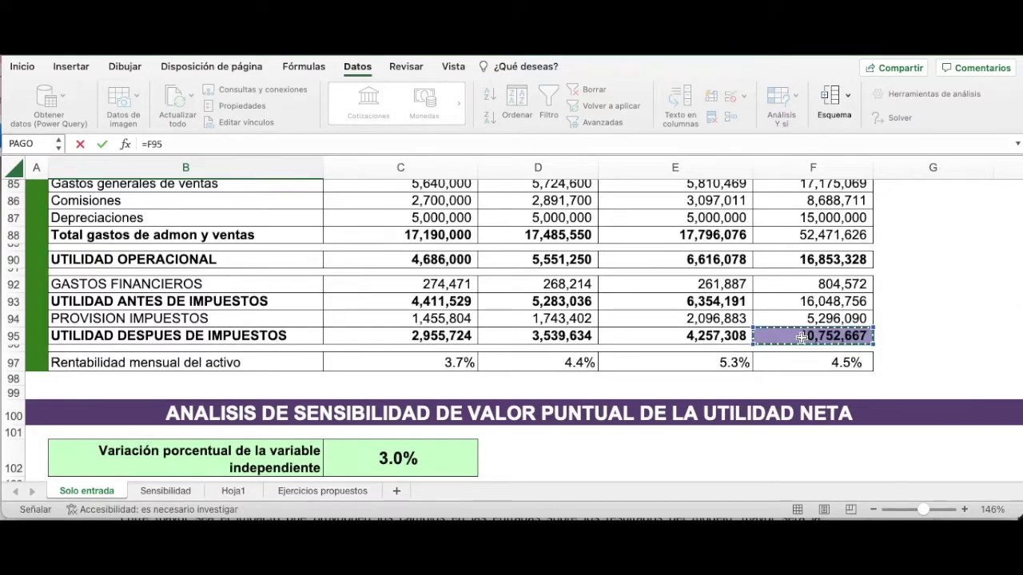
key("Return")
Create a what-if data table on the Comisión en ventas range B128:E129 with C21 (Comisión por ventas) as the row input cell.
scroll(755, 394, "down", 2)
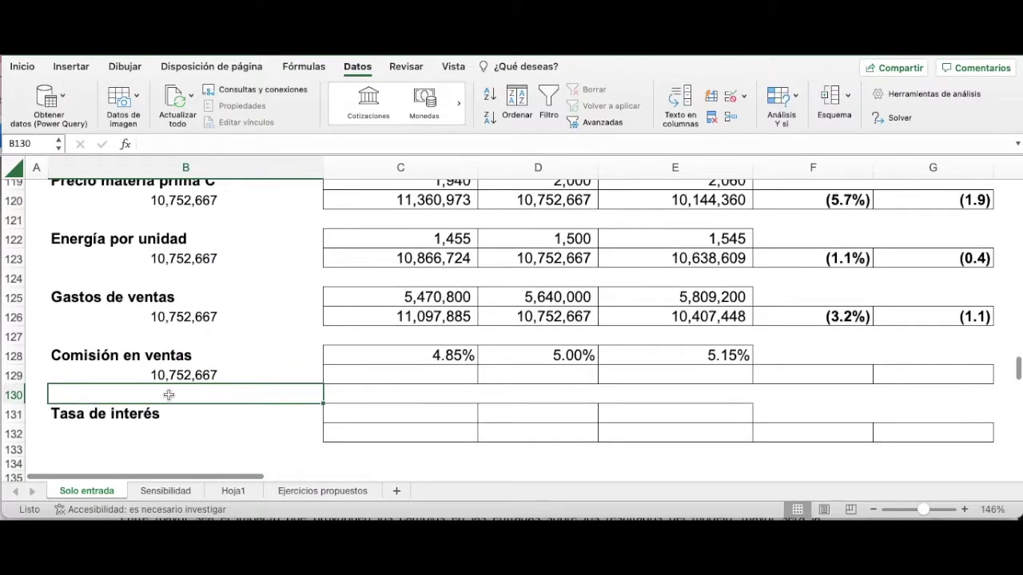
mouse_move(201, 349)
left_mouse_down()
mouse_move(440, 393)
mouse_move(710, 375)
left_mouse_up()
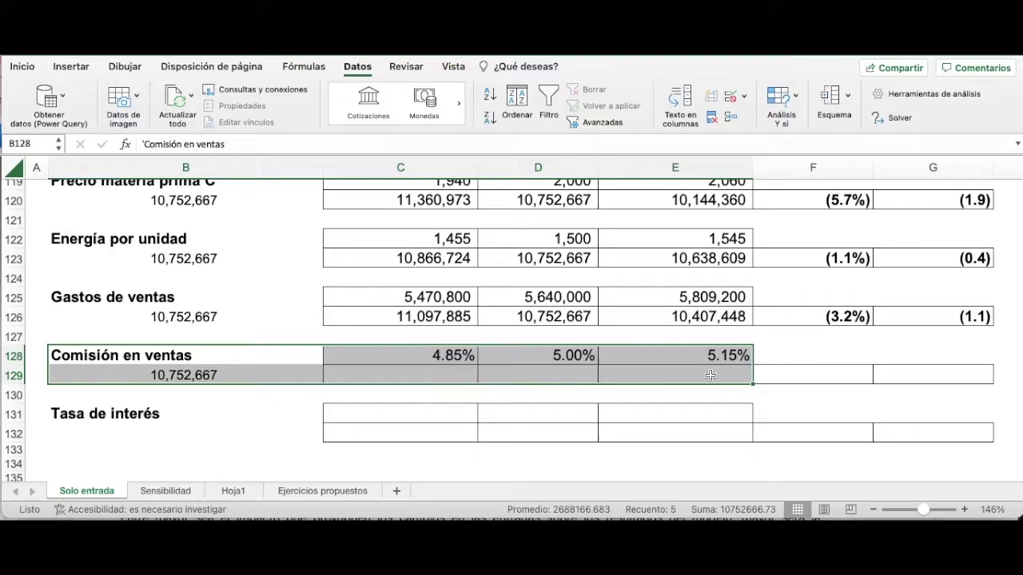
left_click(781, 111)
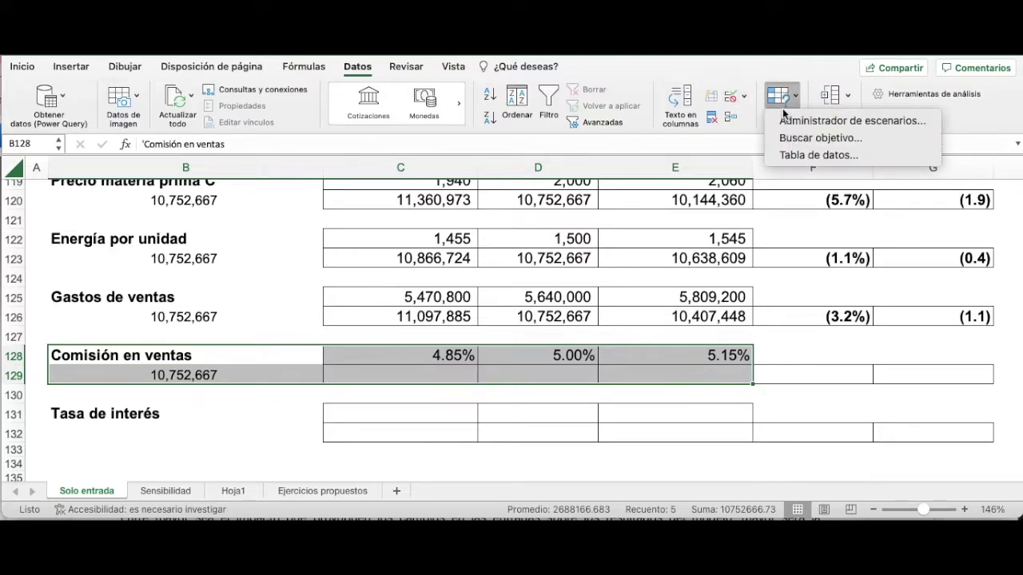
left_click(837, 156)
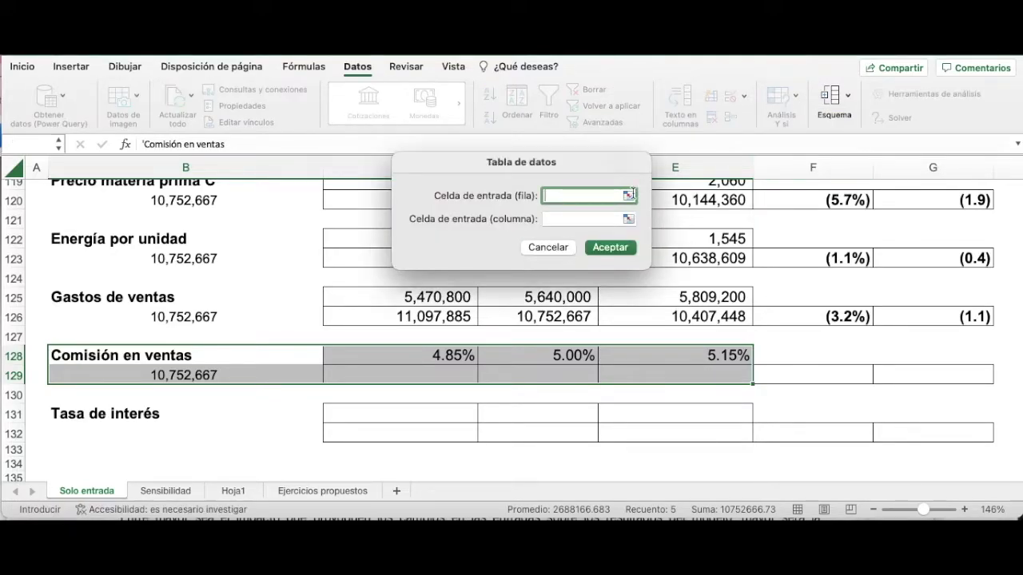
left_click(629, 194)
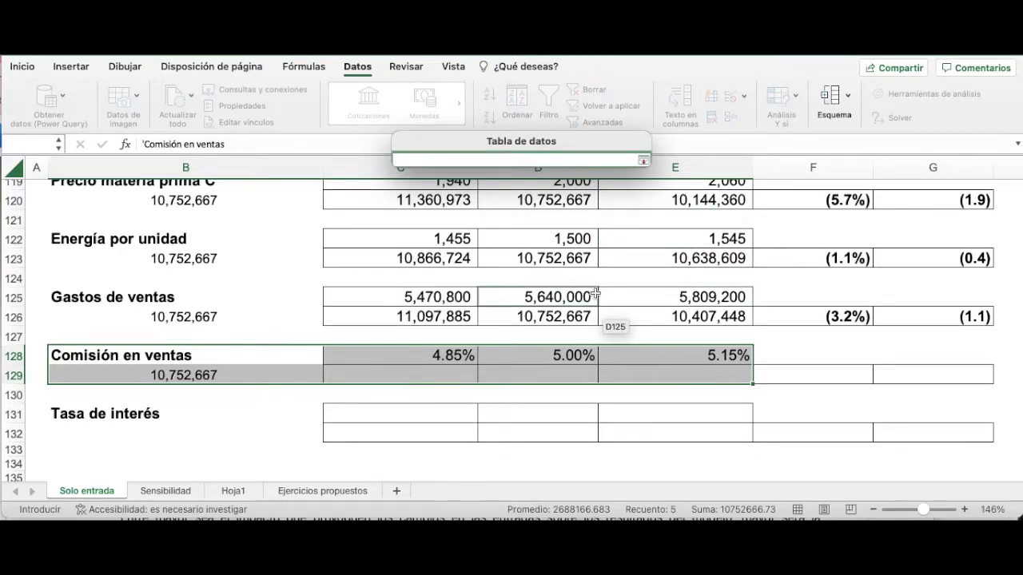
scroll(596, 294, "up", 10)
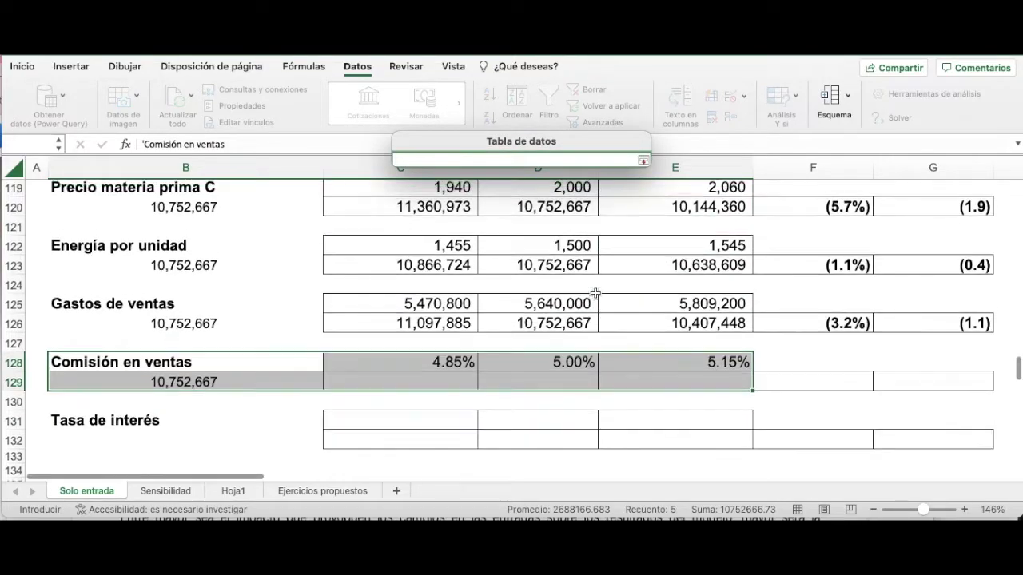
scroll(596, 291, "up", 20)
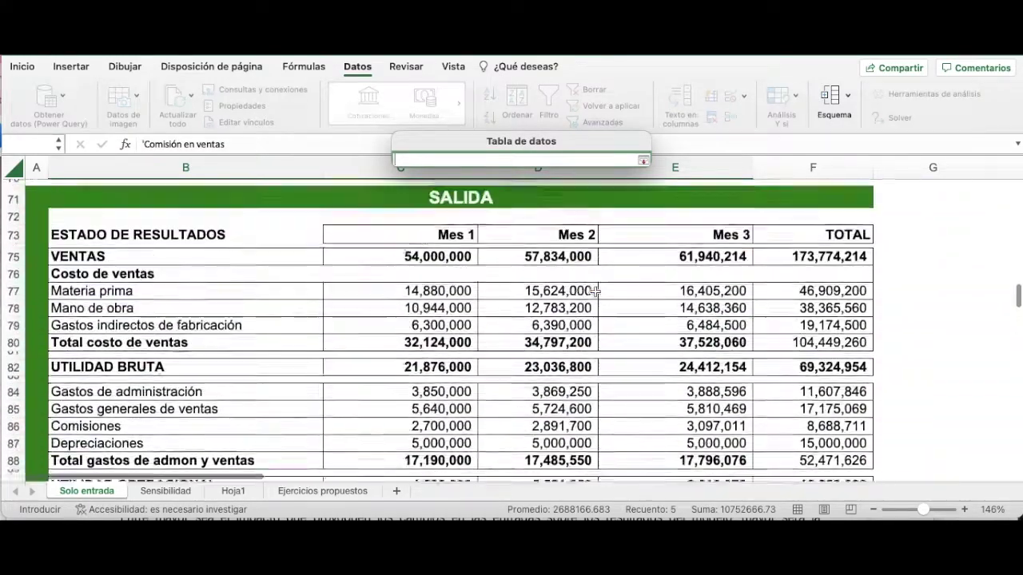
scroll(595, 291, "up", 10)
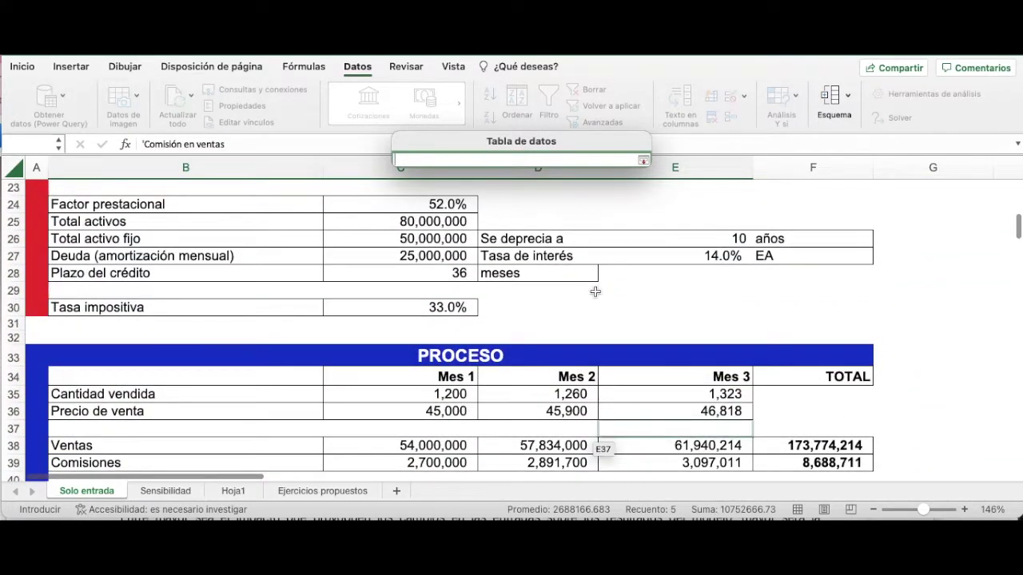
scroll(595, 290, "up", 2)
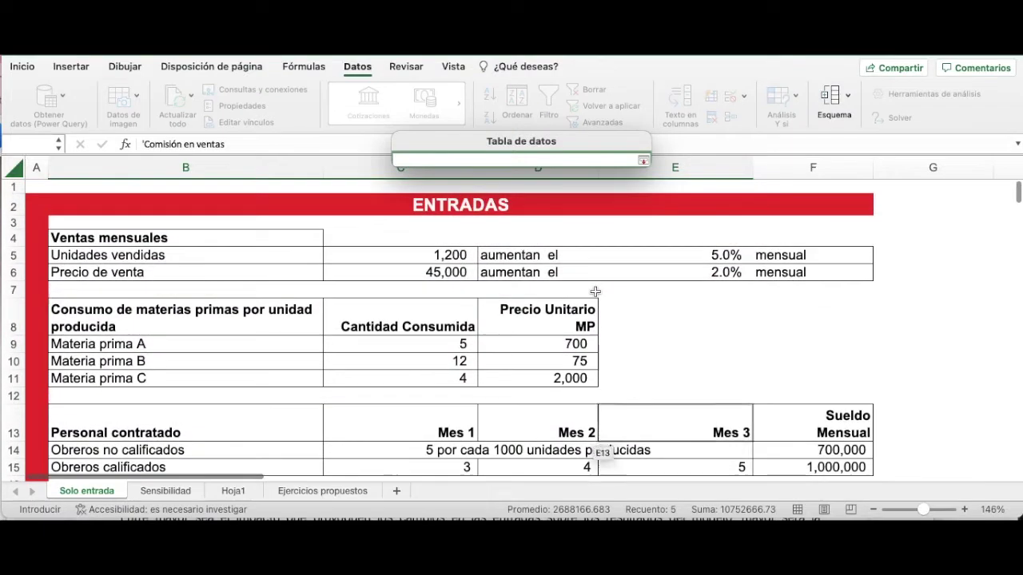
scroll(595, 291, "down", 4)
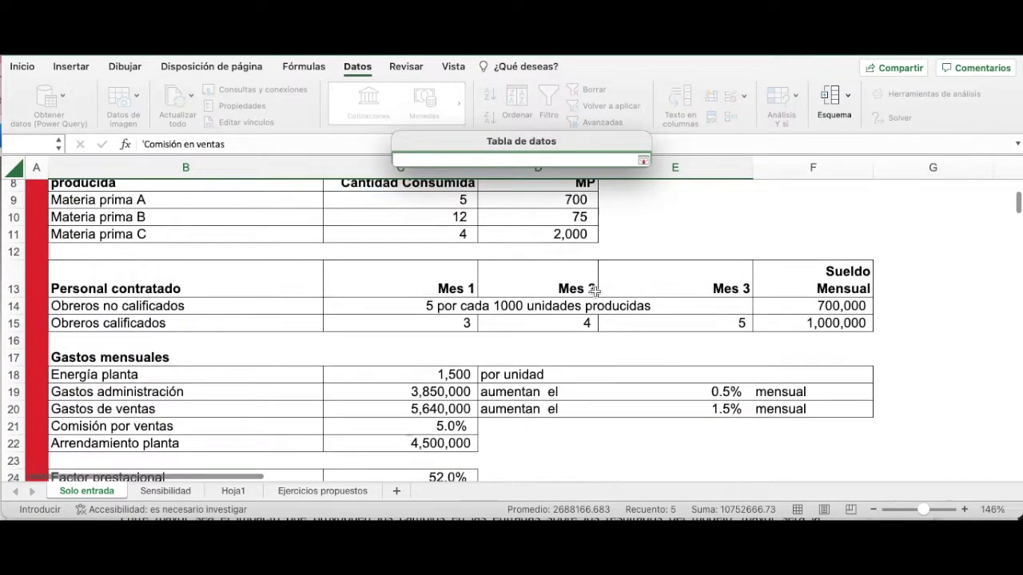
scroll(591, 288, "down", 2)
left_click(453, 392)
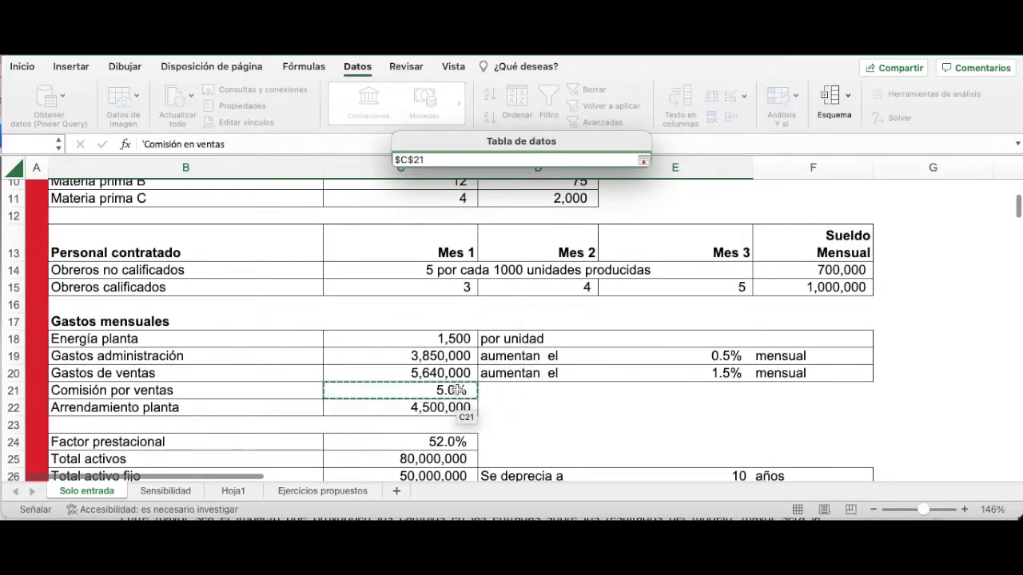
key("Return")
left_click(607, 247)
scroll(650, 349, "down", 15)
scroll(650, 349, "down", 18)
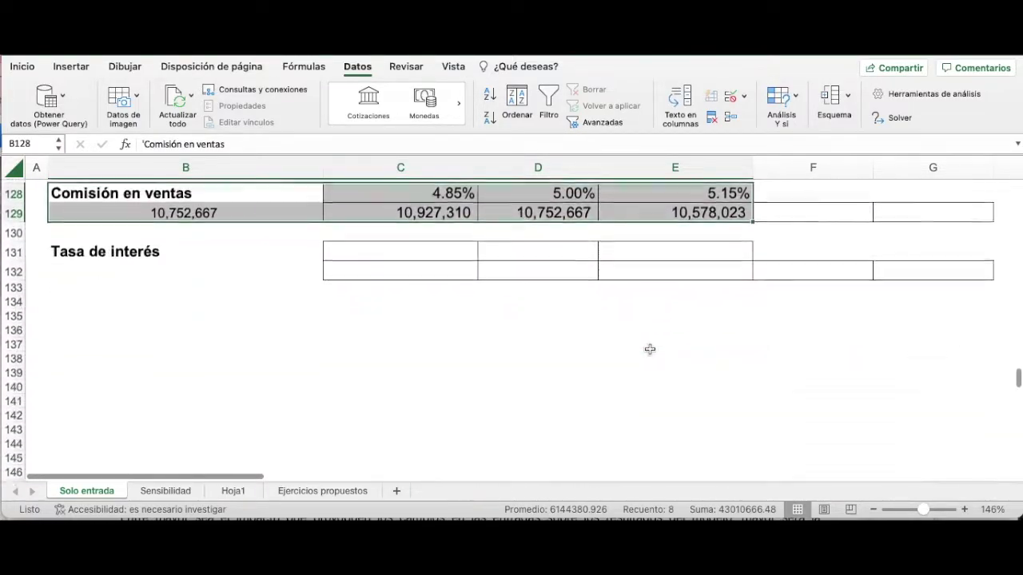
Examine the net profit results in C129:E129 against the decreased, base and increased commission rates.
scroll(649, 349, "up", 3)
left_click(589, 327)
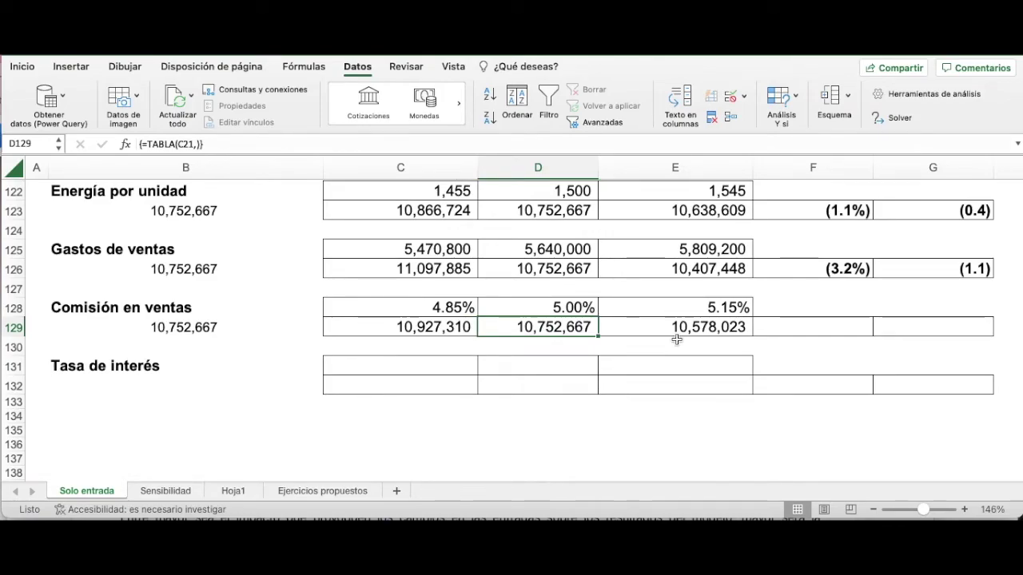
key("Right")
key("Up")
key("Left")
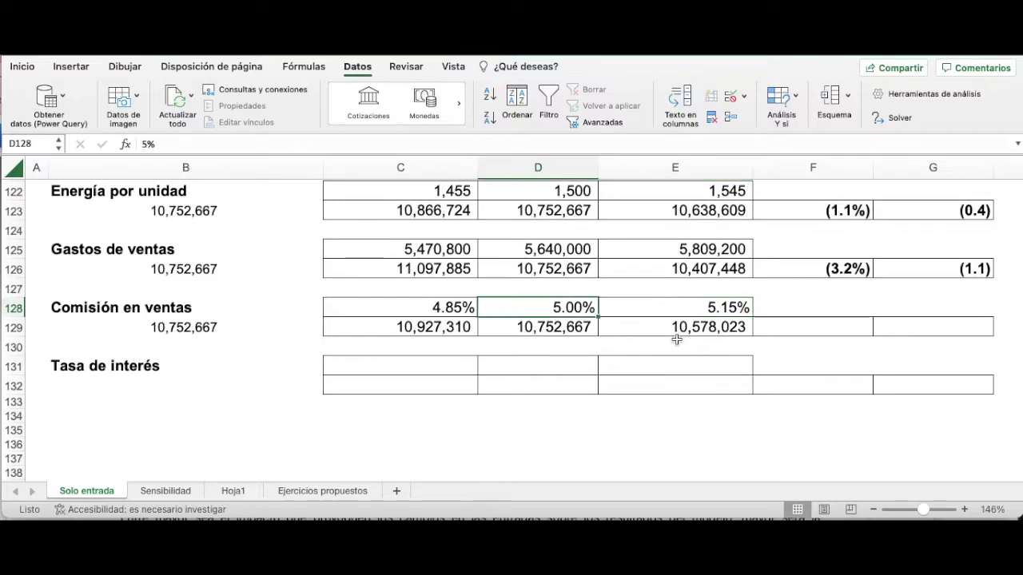
key("Right")
key("Down")
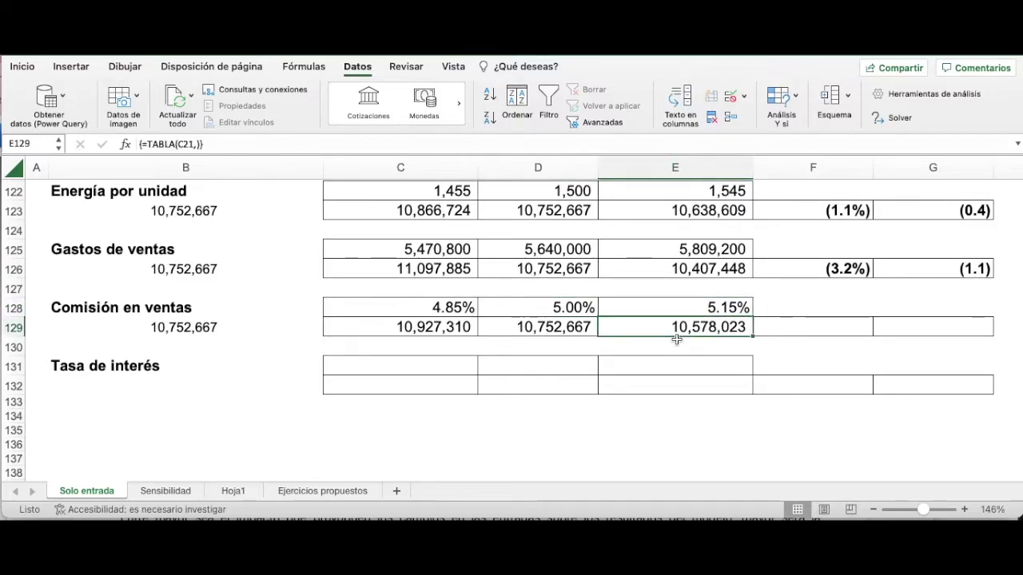
key("Left")
key("Right")
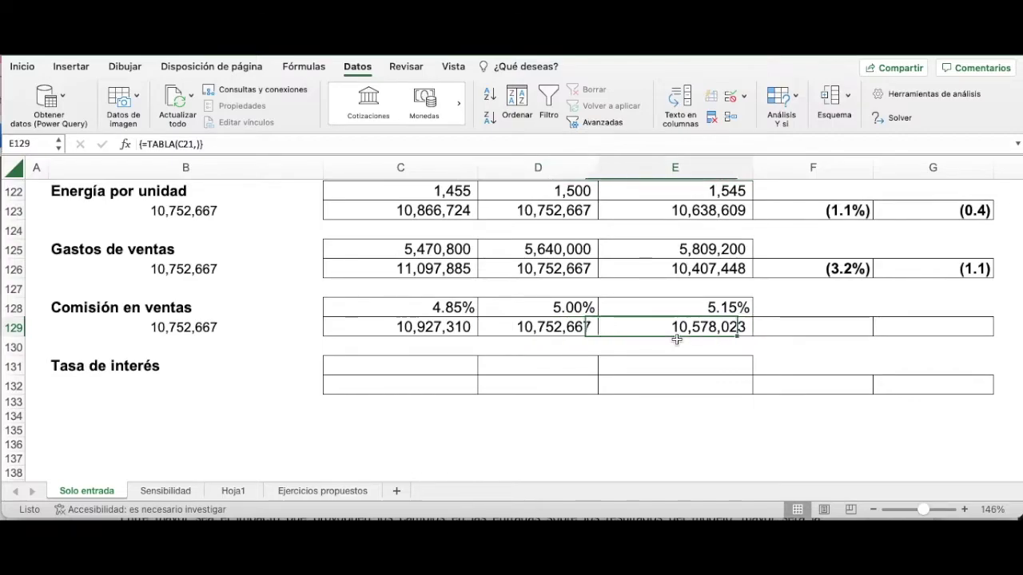
key("Left")
key("Up")
key("Left")
key("Down")
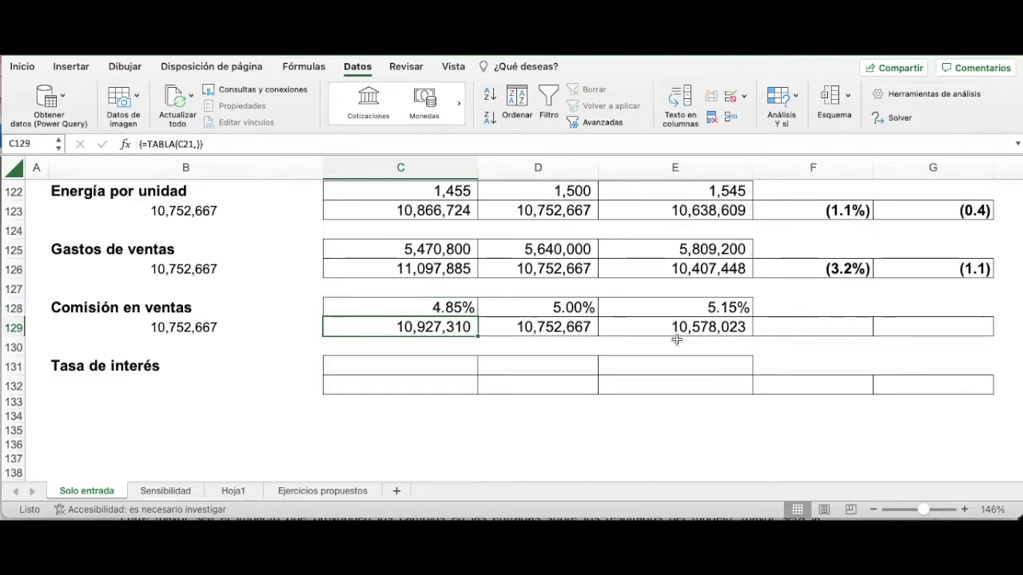
key("Right")
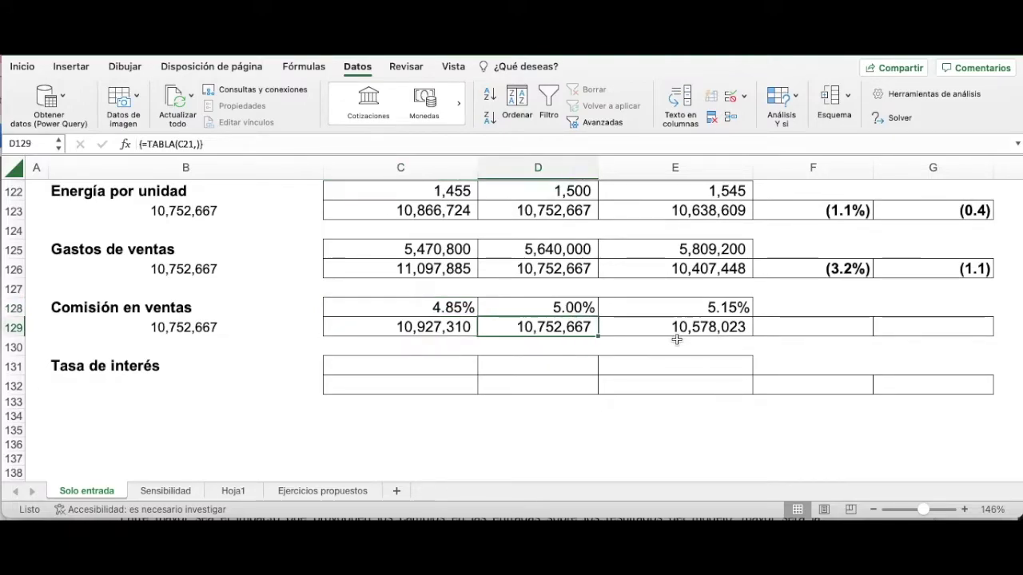
key("Left")
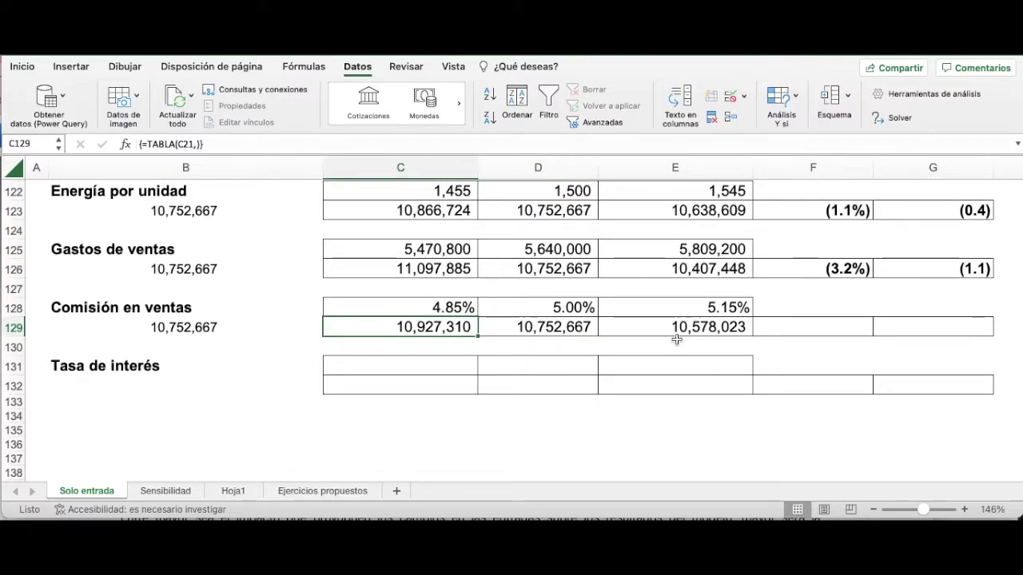
key("Right")
key("Right")
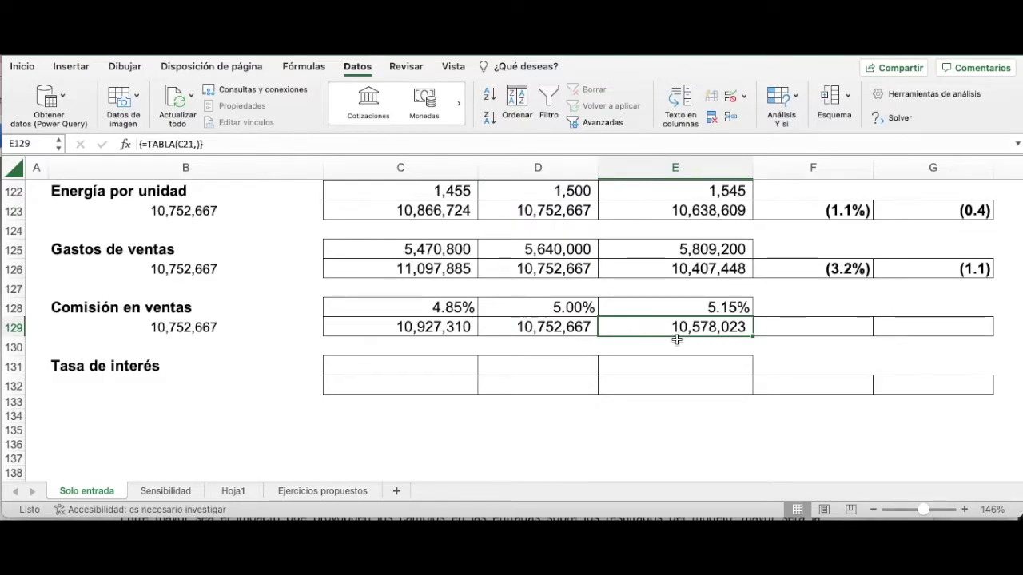
key("Left")
key("Right")
Calculate the percentage variation of the result for Comisión en ventas in F129 with the formula =E129/D129-1.
key("Right")
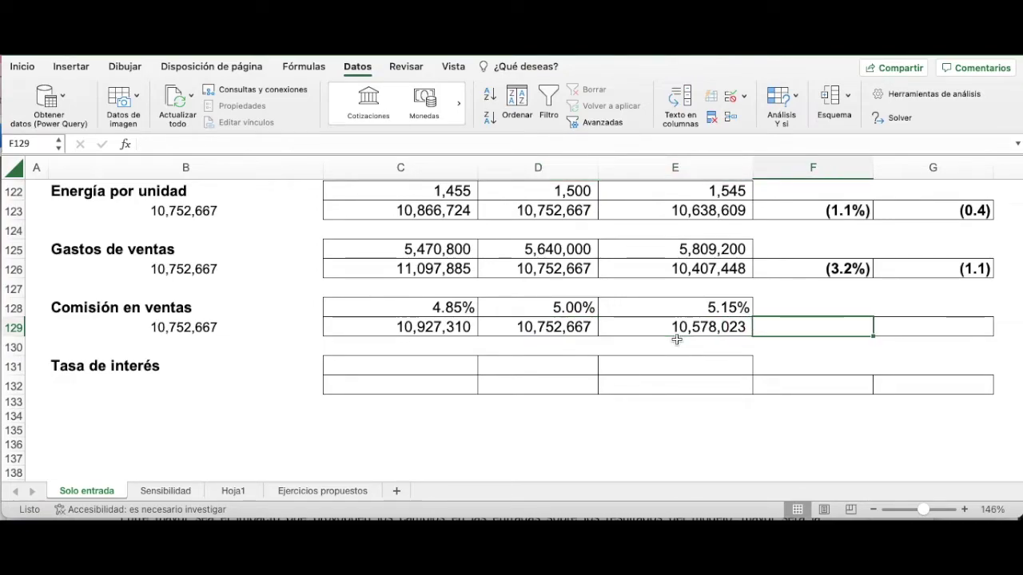
type("=")
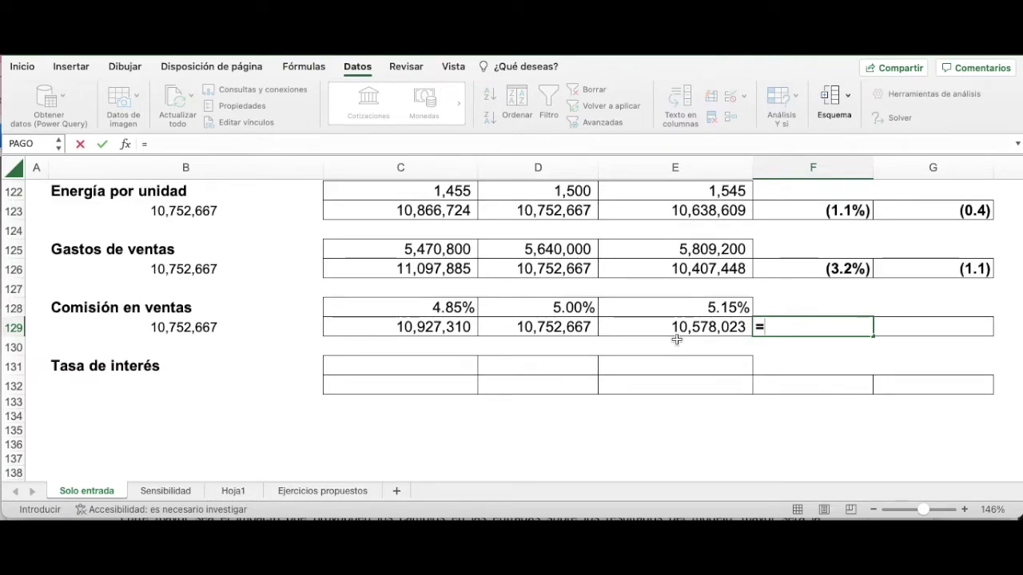
key("Left")
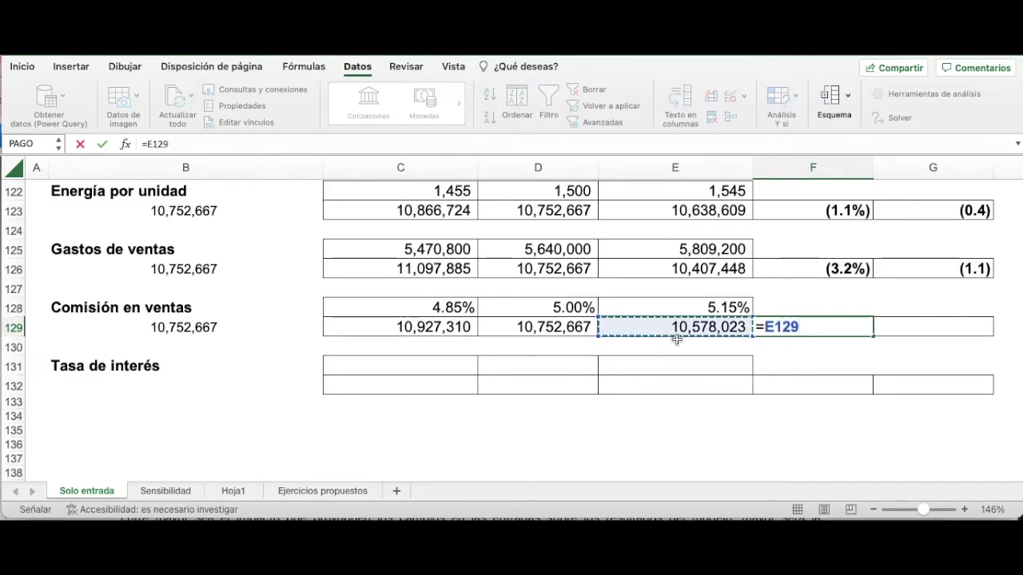
type("/")
key("Left")
key("Left")
key("Left")
key("Right")
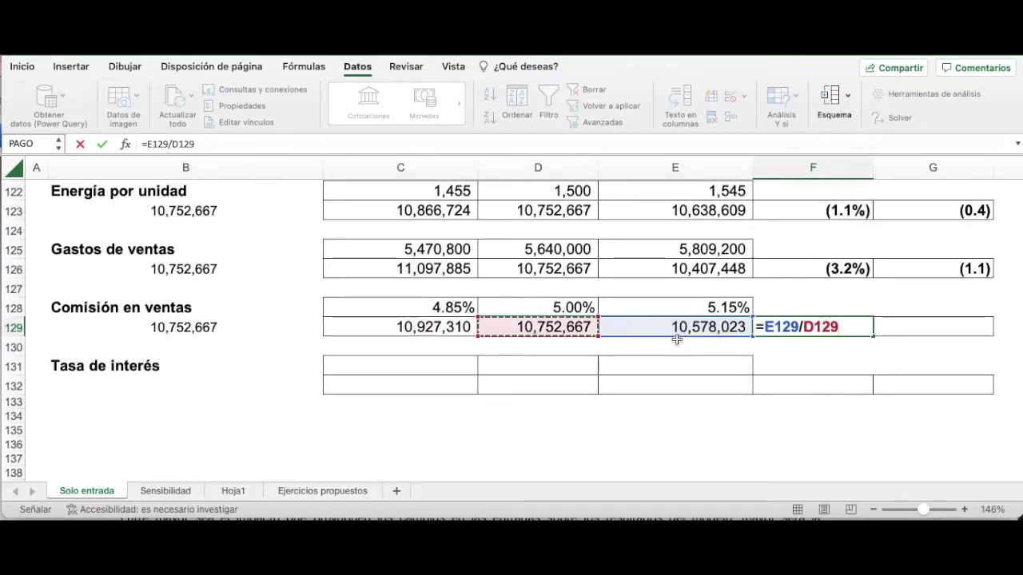
type("-")
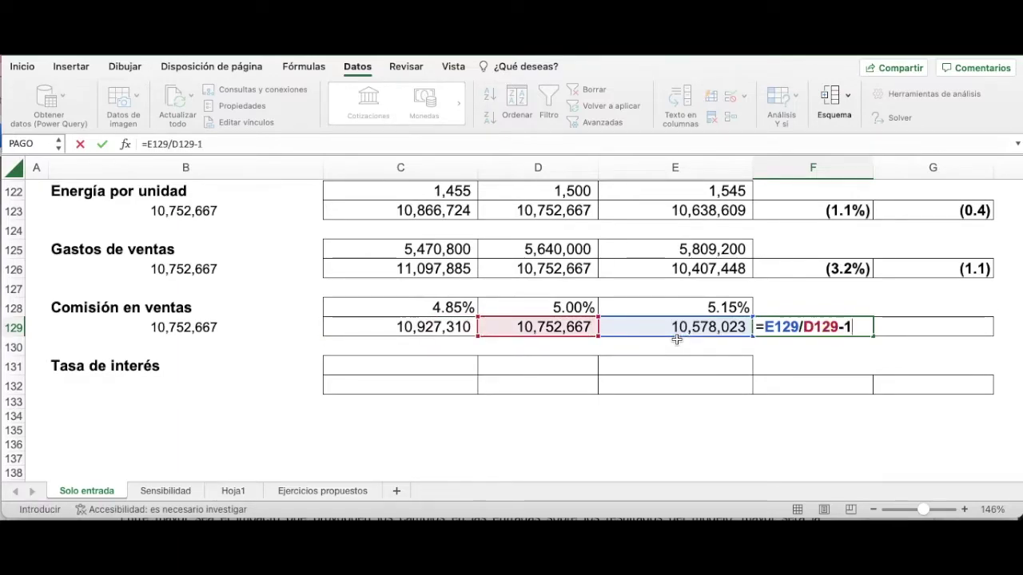
type("1")
key("Return")
key("Up")
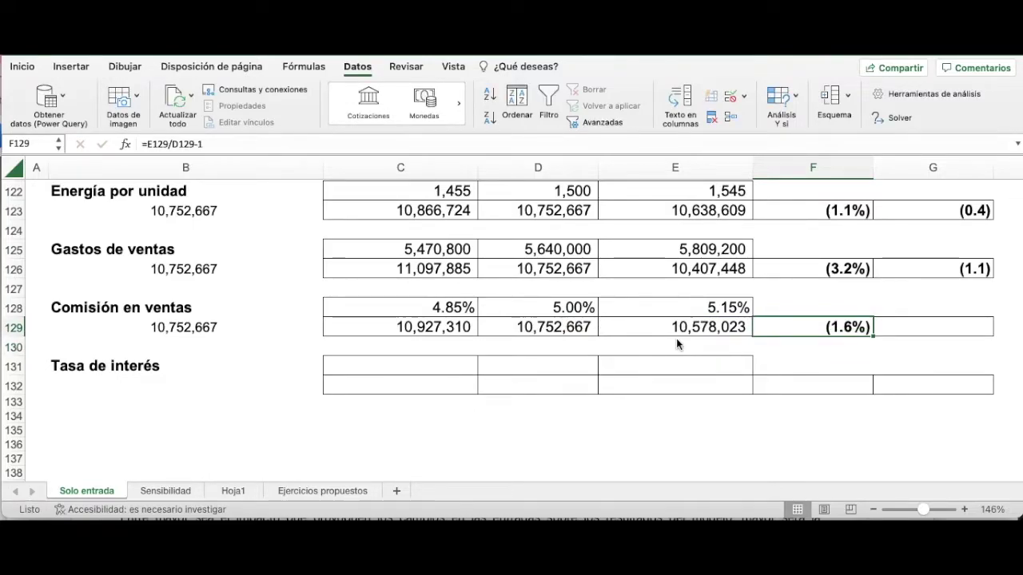
Calculate the sensitivity degree for Comisión en ventas in G129 with the formula =F129/C102.
left_click(545, 330)
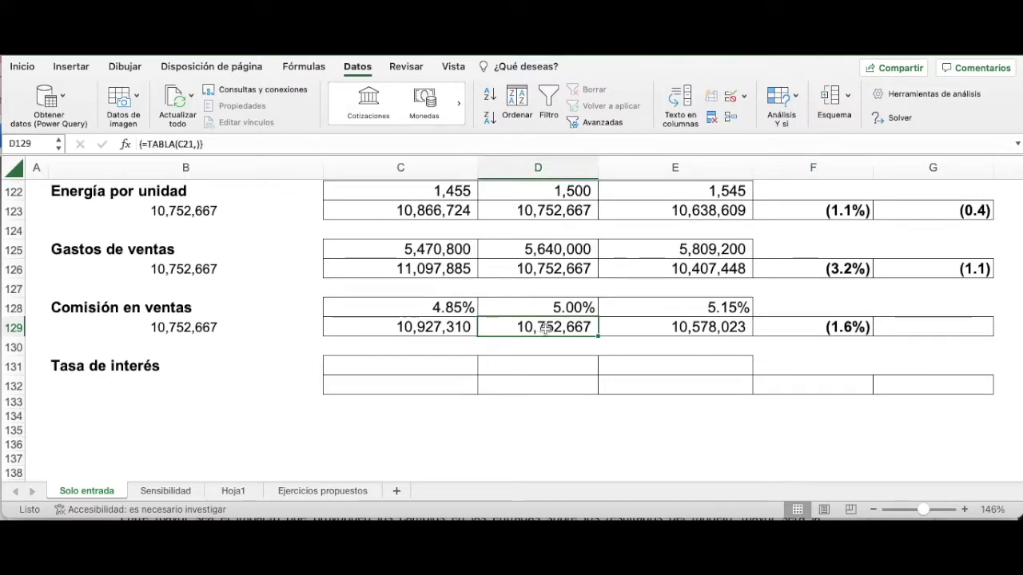
left_click(917, 322)
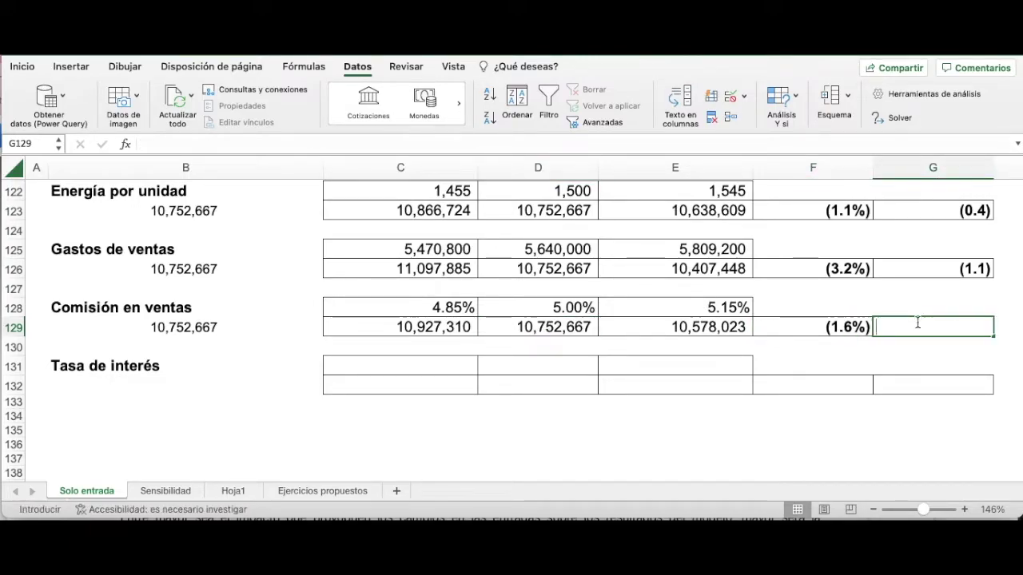
type("=")
key("Left")
type("/")
scroll(708, 307, "up", 10)
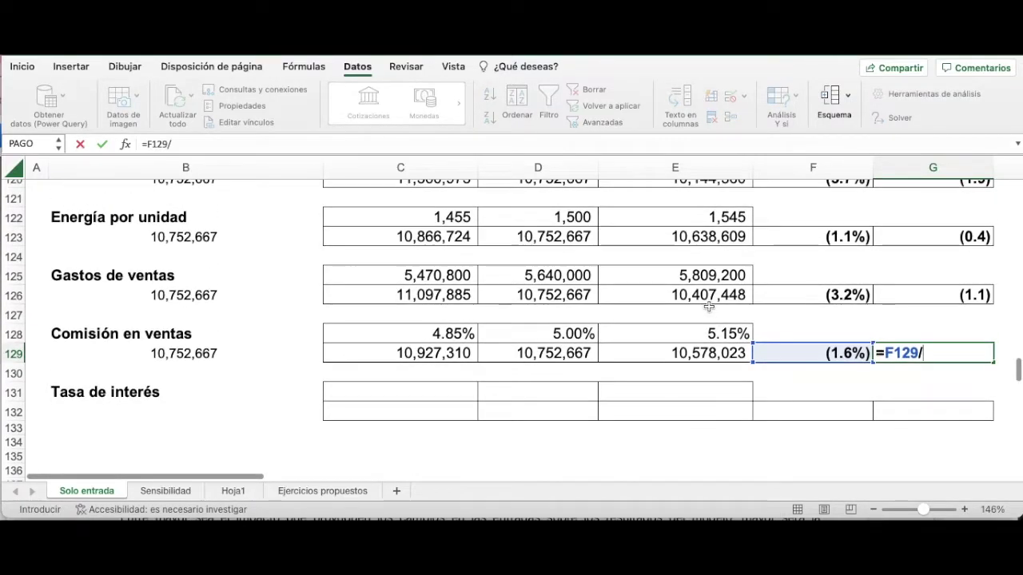
scroll(708, 306, "up", 4)
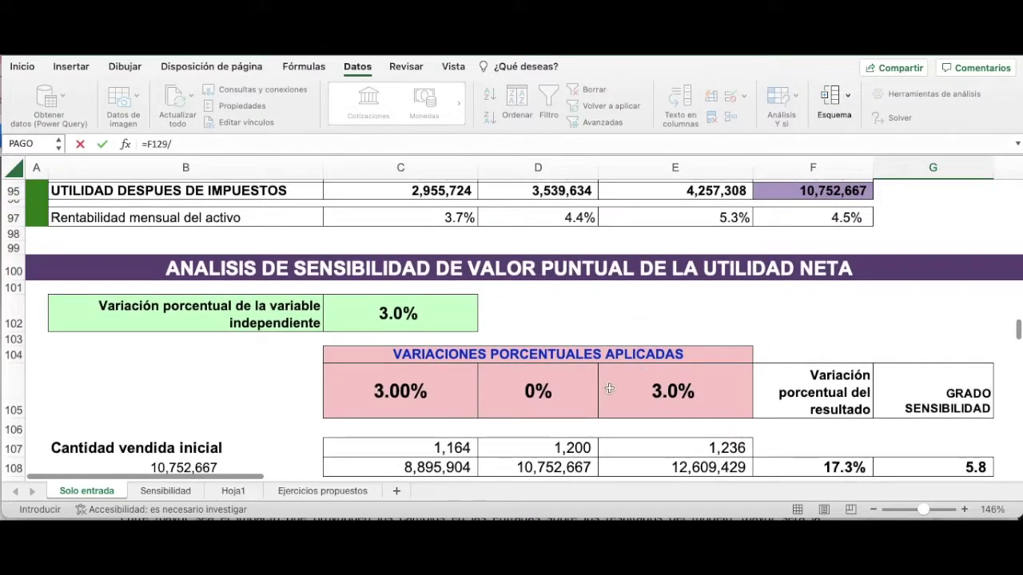
left_click(433, 319)
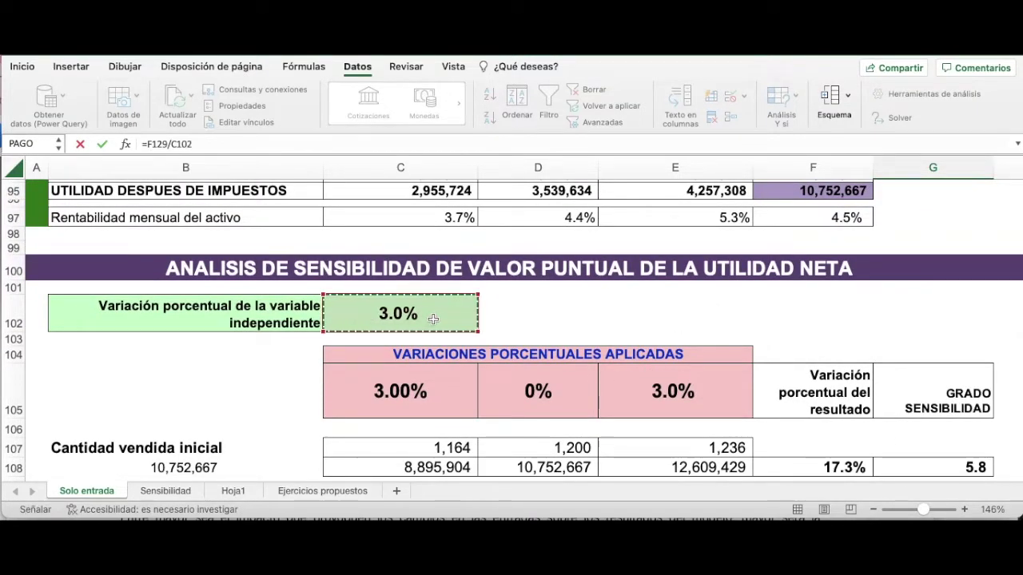
key("Return")
scroll(436, 323, "down", 1)
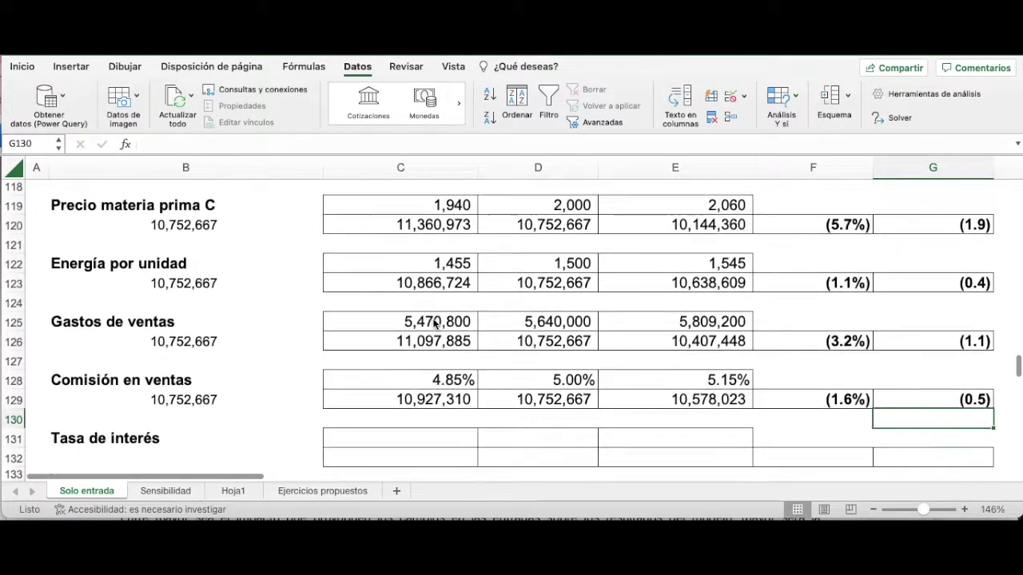
Look up the debt's annual interest rate (Tasa de interés) in the input data for the base cell D131.
scroll(435, 323, "down", 2)
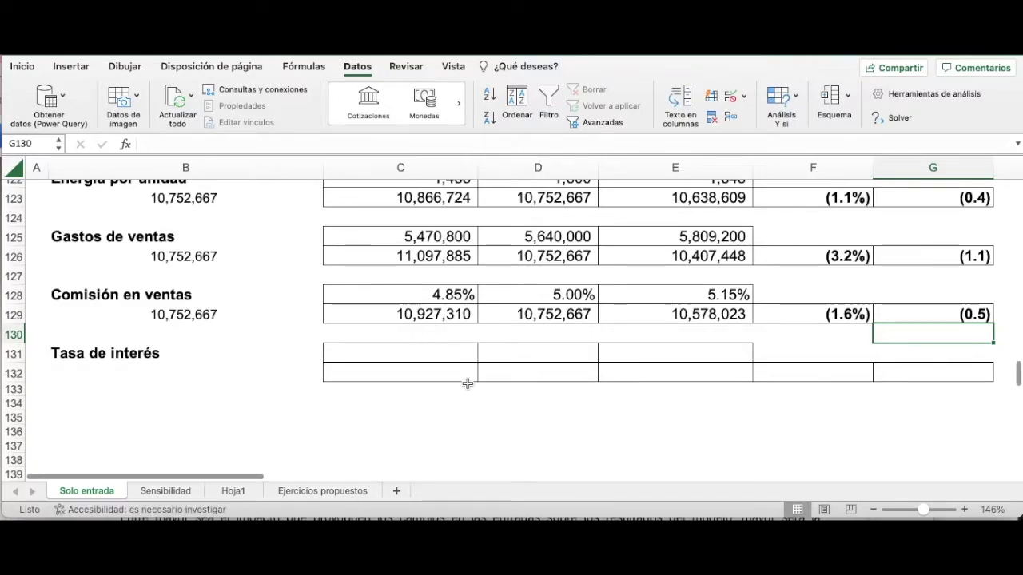
left_click(562, 354)
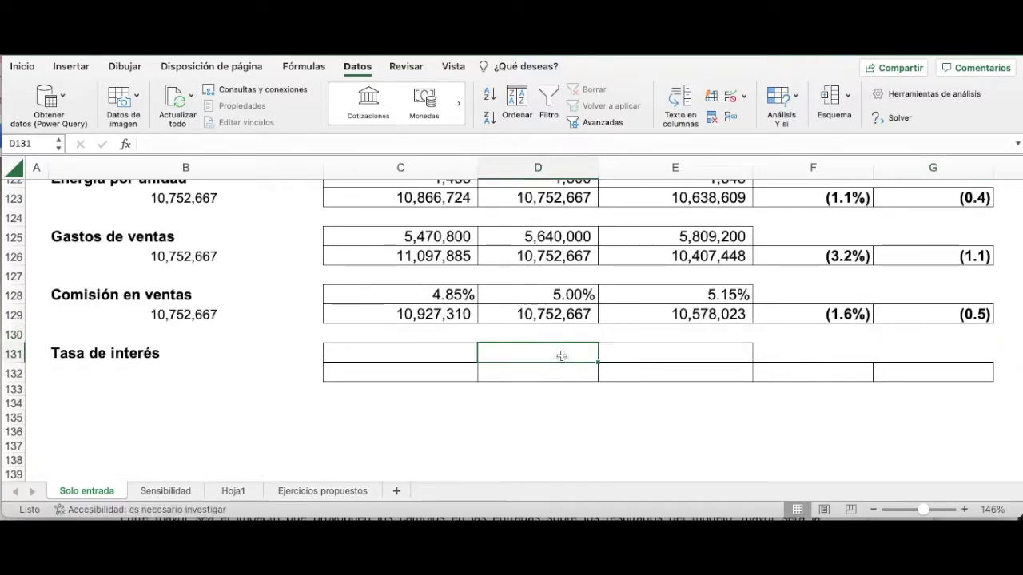
scroll(547, 275, "up", 2)
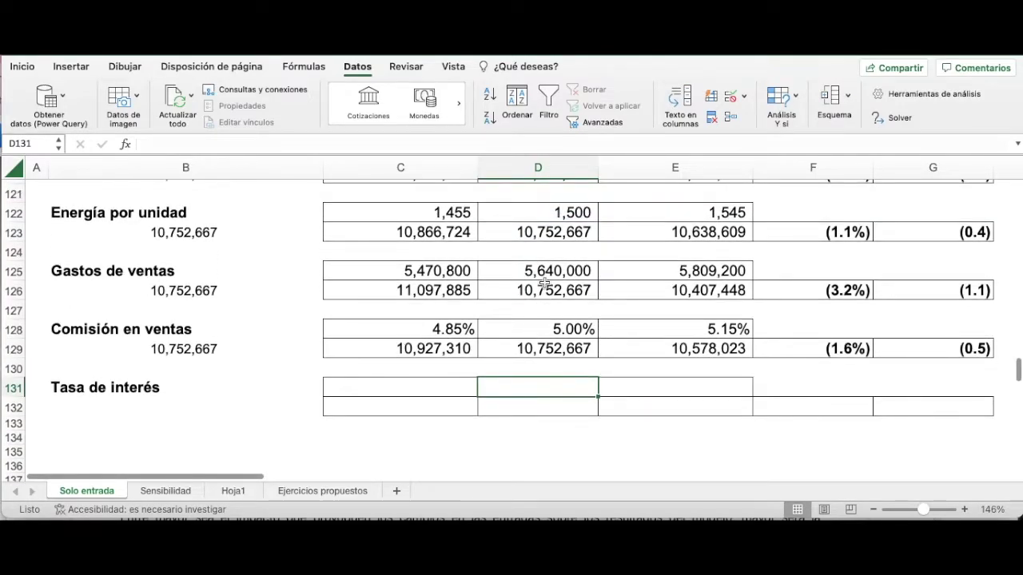
scroll(543, 281, "up", 3)
scroll(541, 289, "up", 20)
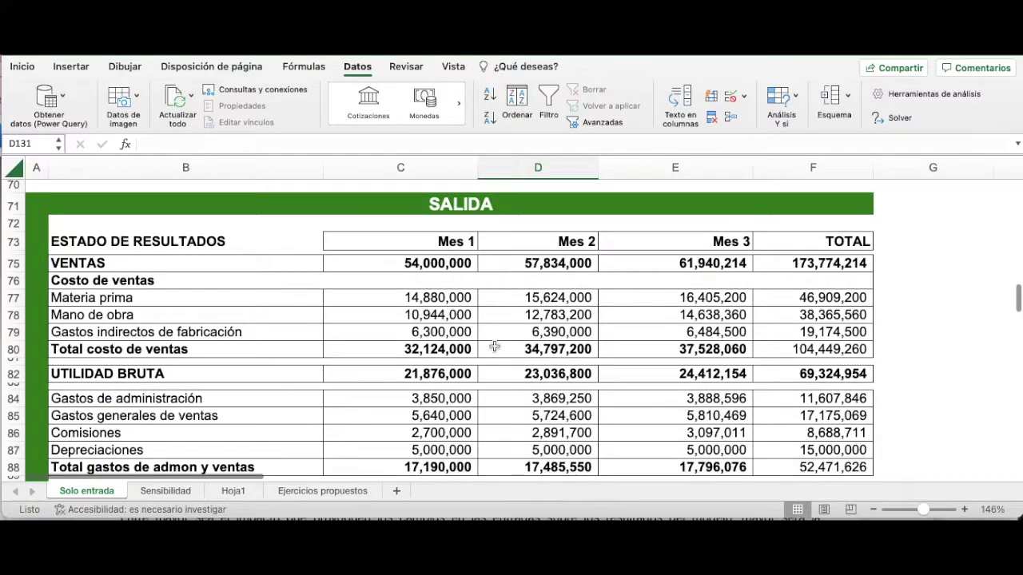
scroll(559, 299, "up", 8)
scroll(561, 303, "up", 4)
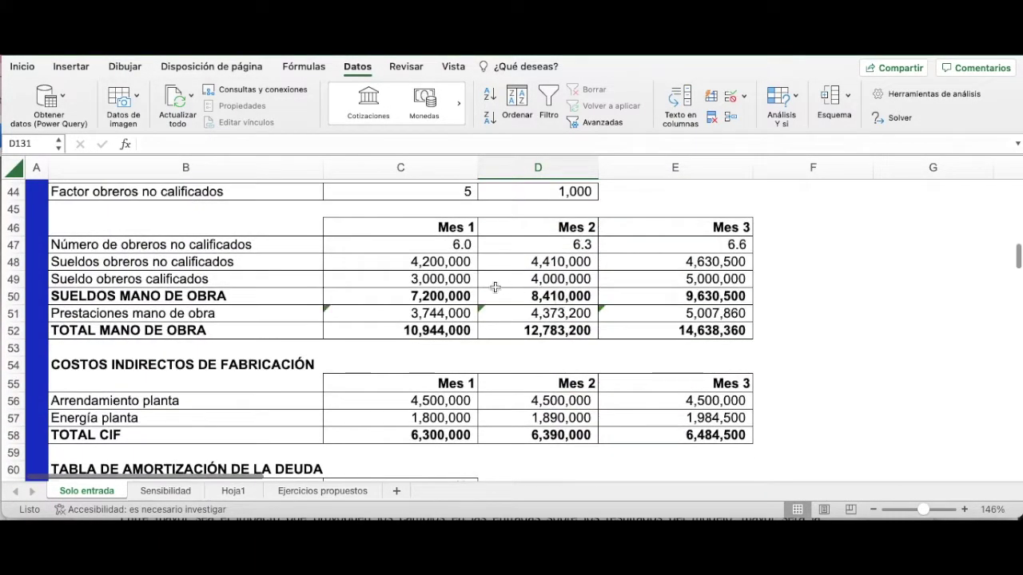
scroll(473, 333, "down", 3)
scroll(473, 333, "down", 3)
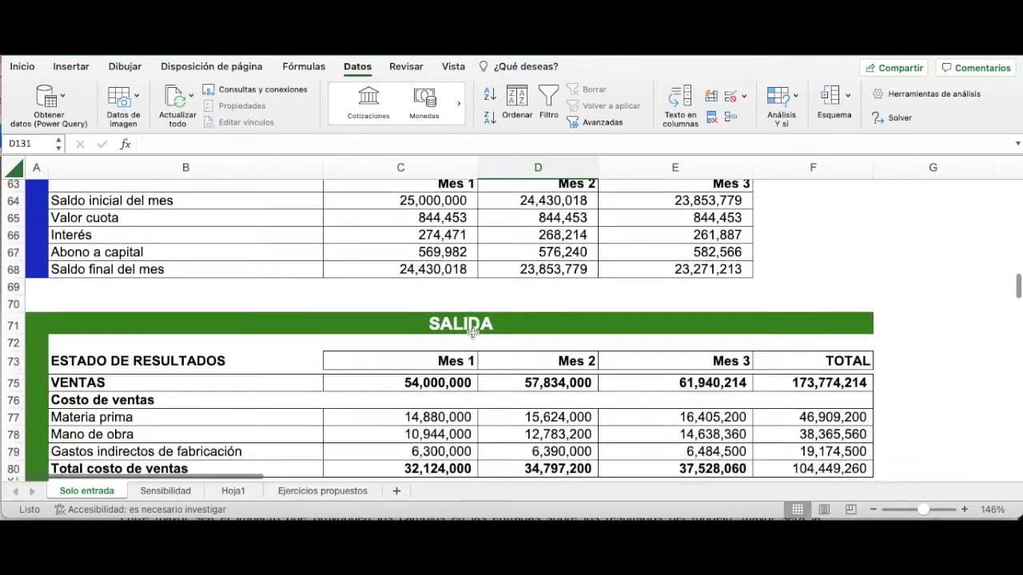
scroll(472, 332, "down", 2)
scroll(472, 332, "up", 3)
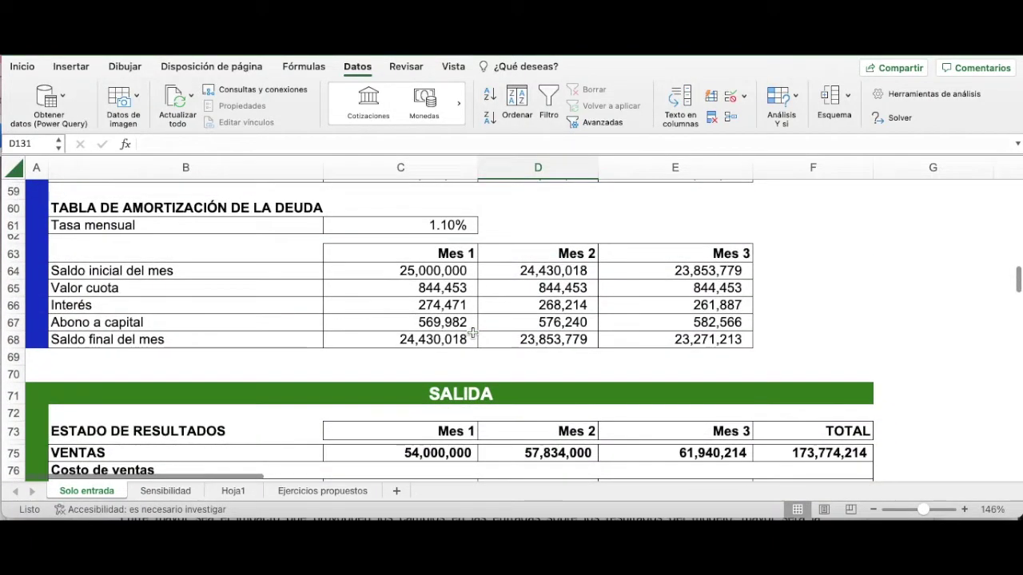
scroll(472, 332, "down", 5)
scroll(472, 332, "up", 5)
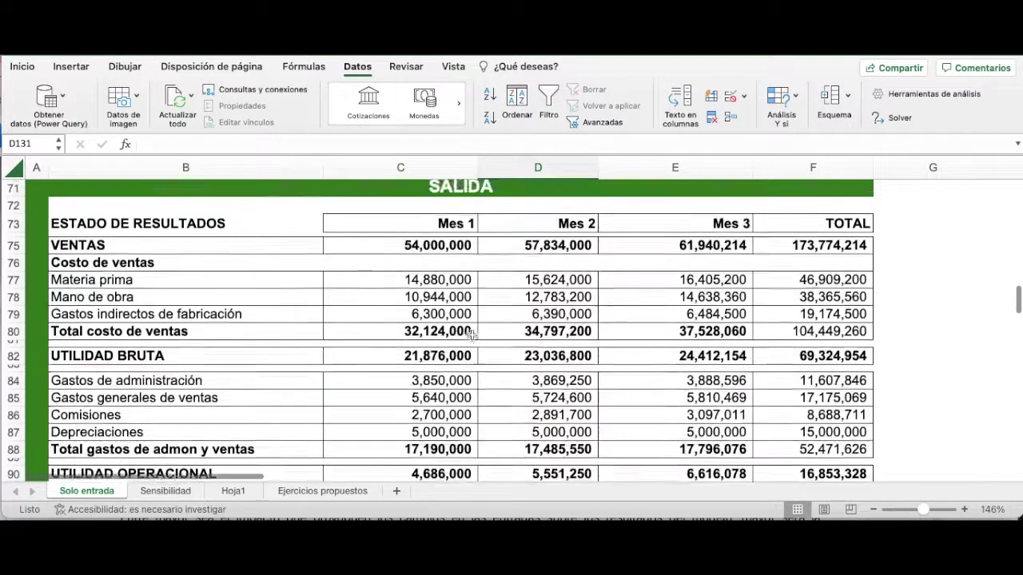
scroll(473, 333, "up", 2)
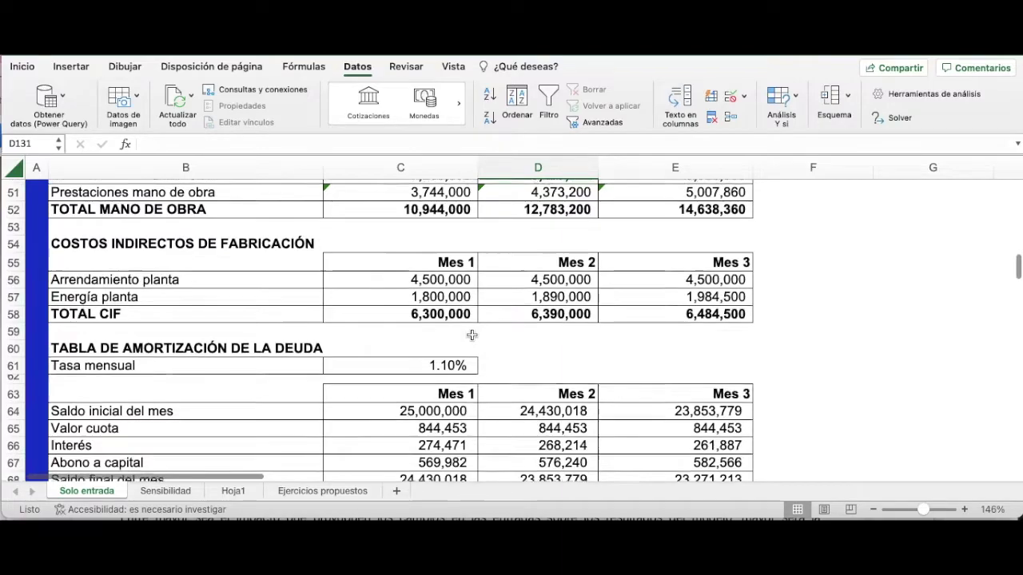
scroll(472, 334, "down", 1)
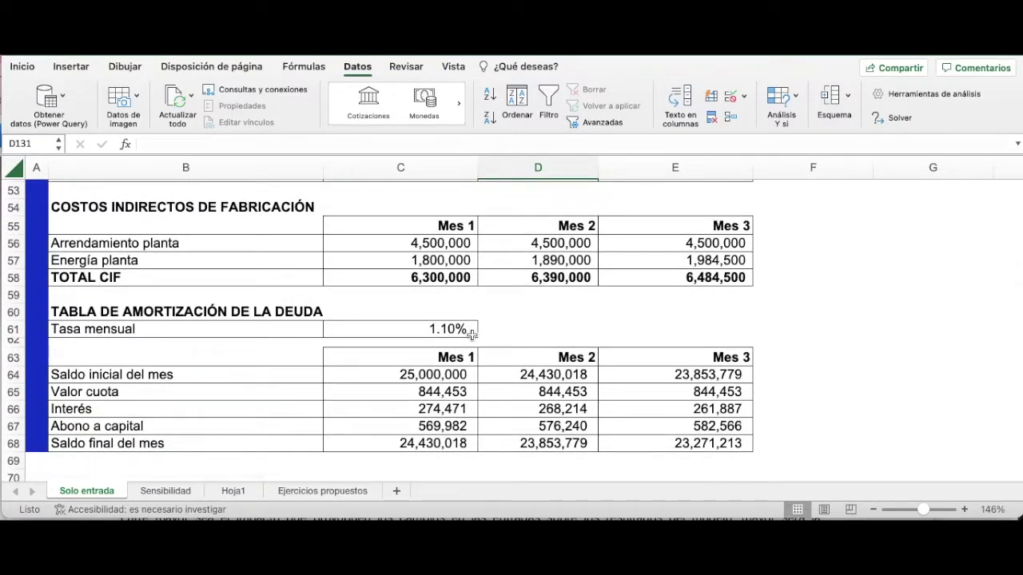
scroll(473, 334, "up", 10)
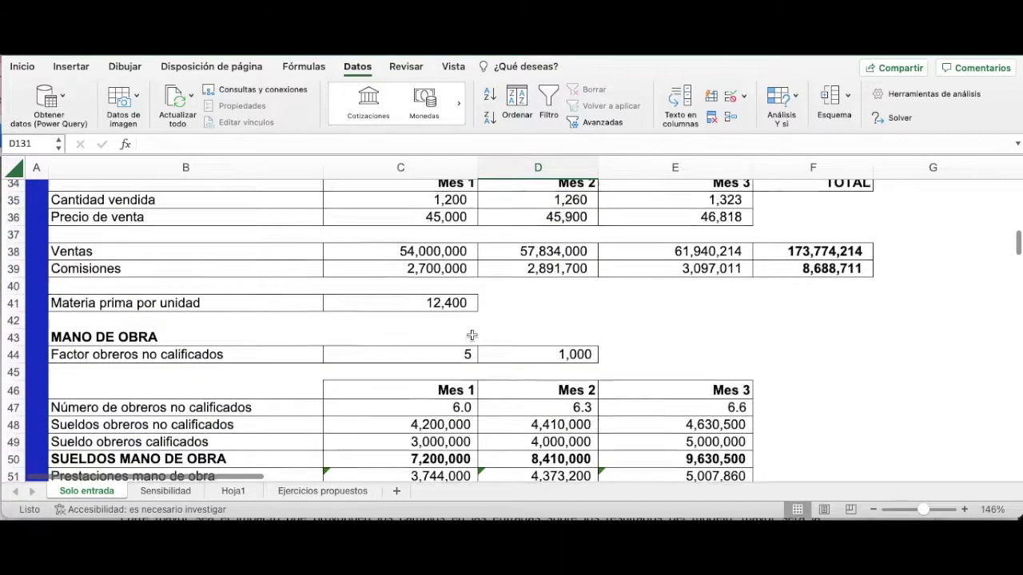
scroll(472, 334, "up", 1)
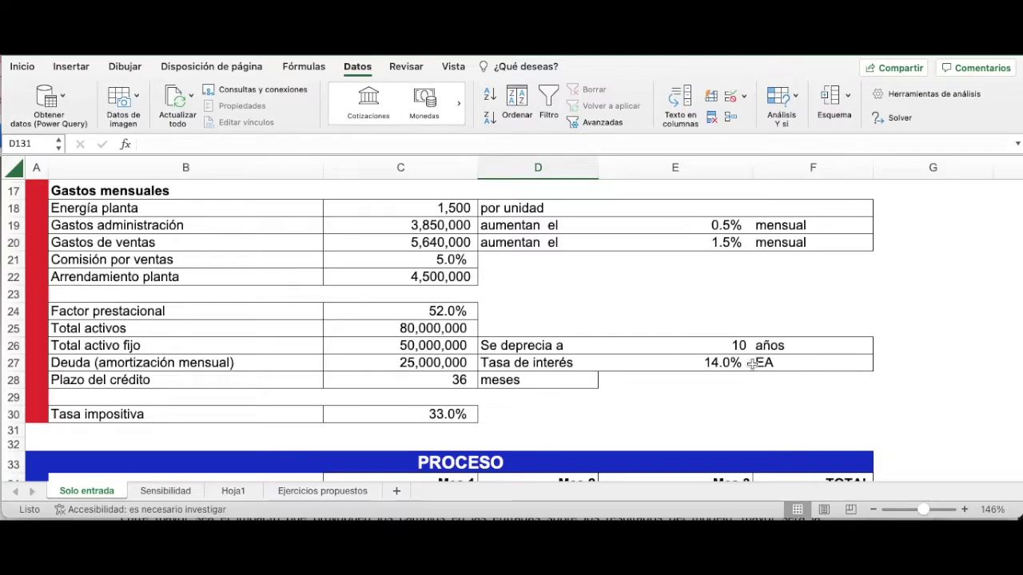
Enter 14% as the base value for Tasa de interés in D131.
scroll(746, 390, "down", 3)
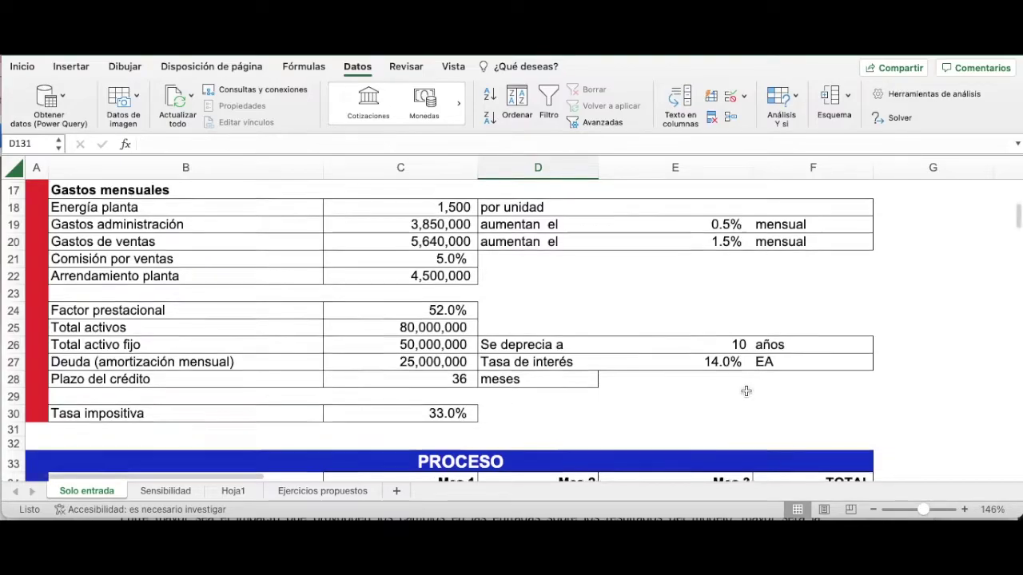
scroll(746, 392, "down", 20)
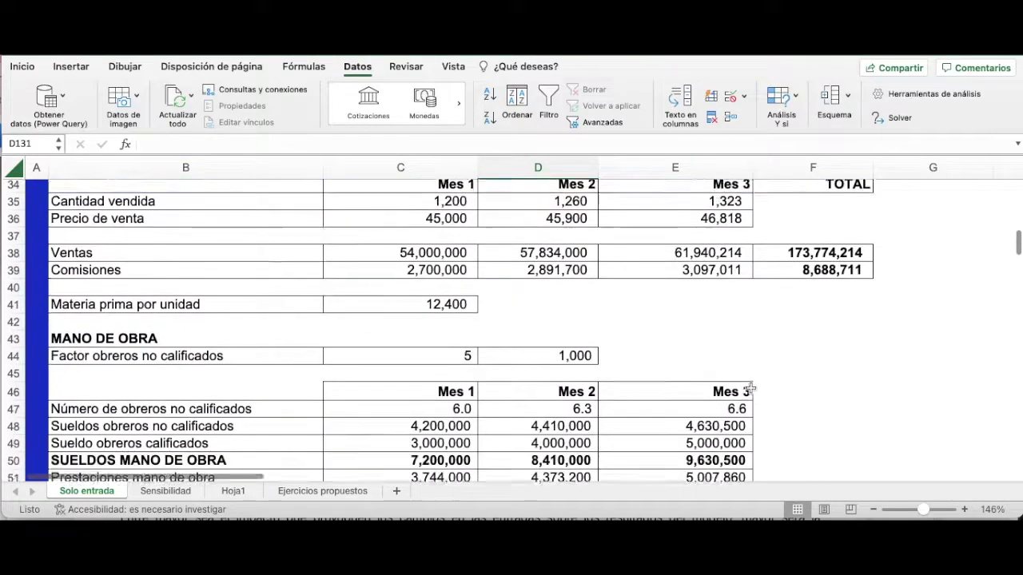
scroll(761, 388, "down", 7)
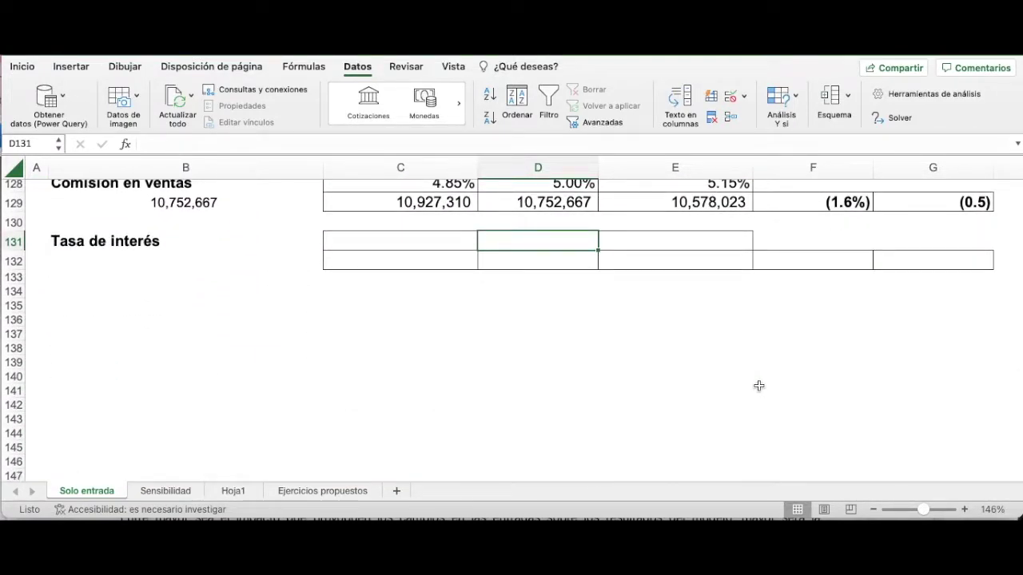
type("14%")
key("Tab")
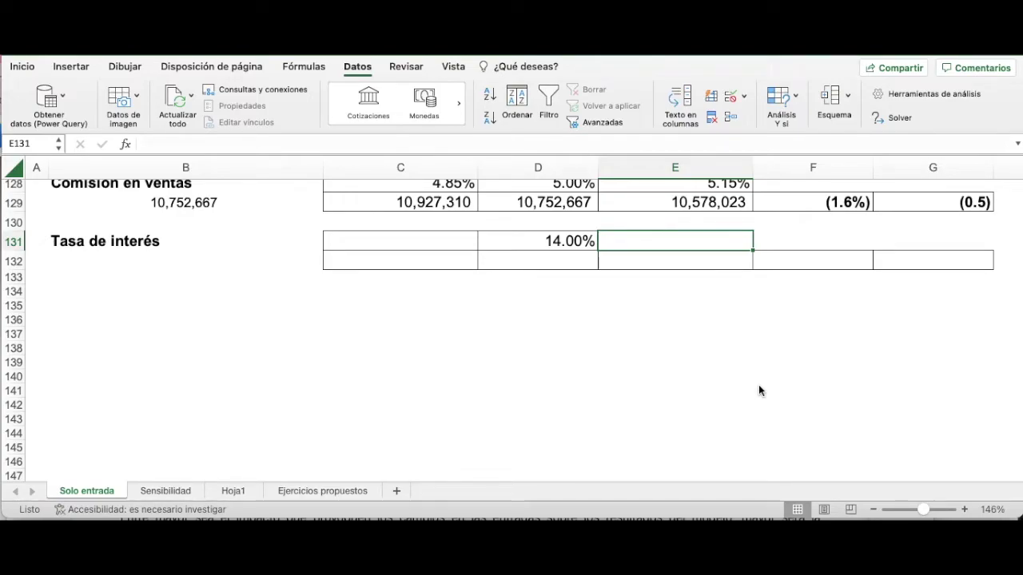
Calculate the increased interest rate for Tasa de interés in E131 with the formula =D131*(1+C102).
type("=")
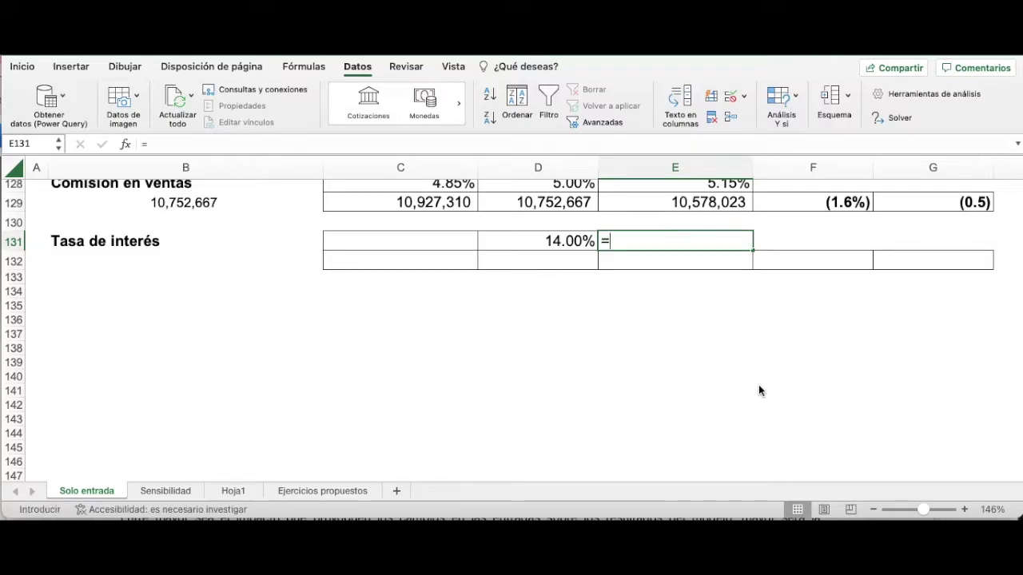
key("Left")
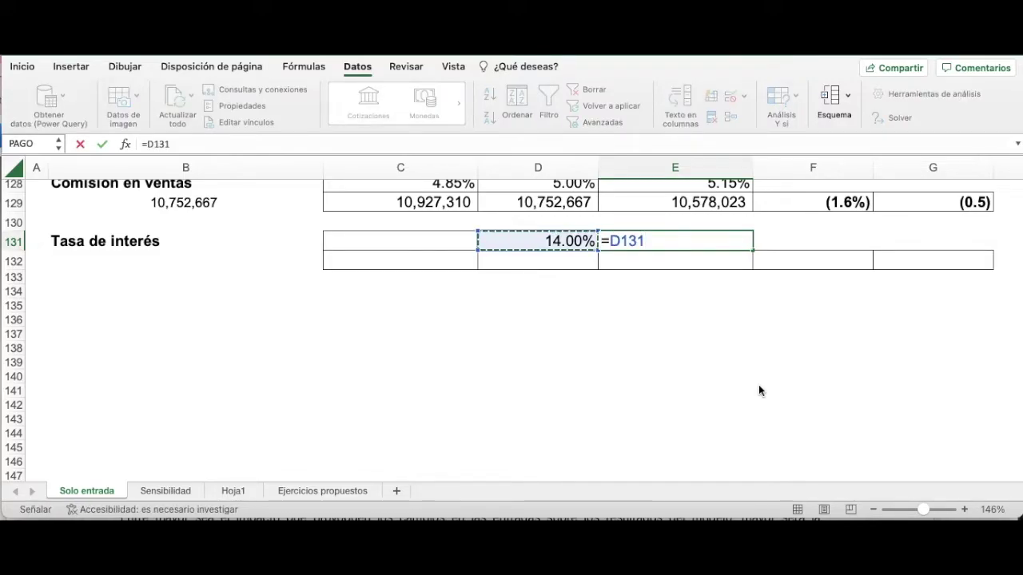
type("*(")
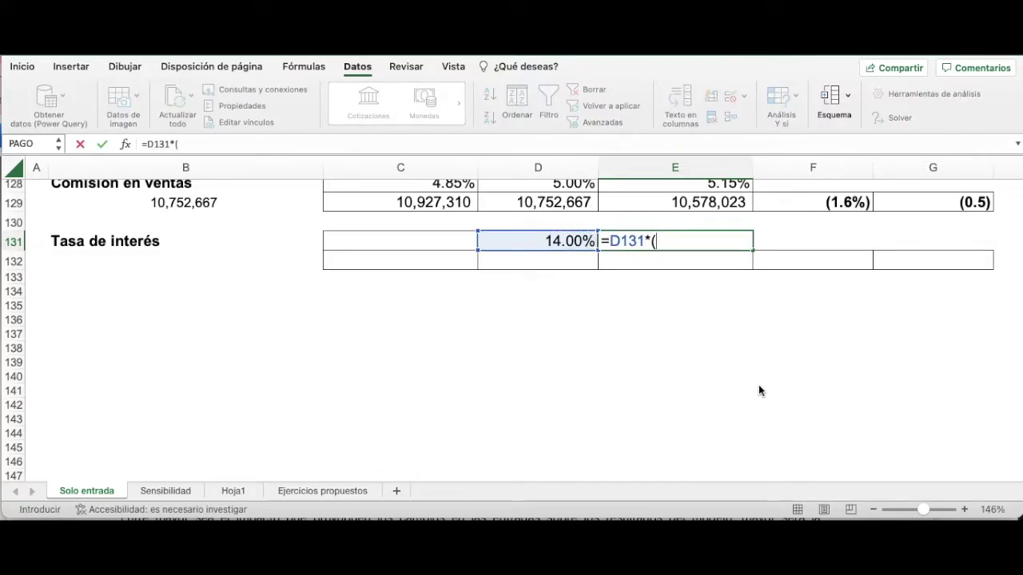
type("1+")
scroll(436, 330, "up", 10)
scroll(436, 330, "up", 4)
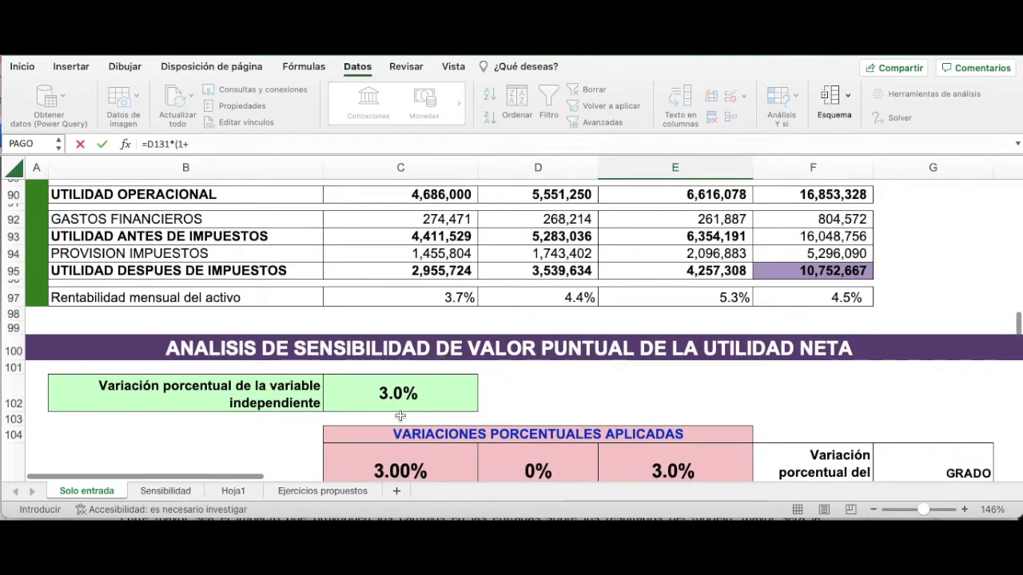
left_click(414, 393)
type(")")
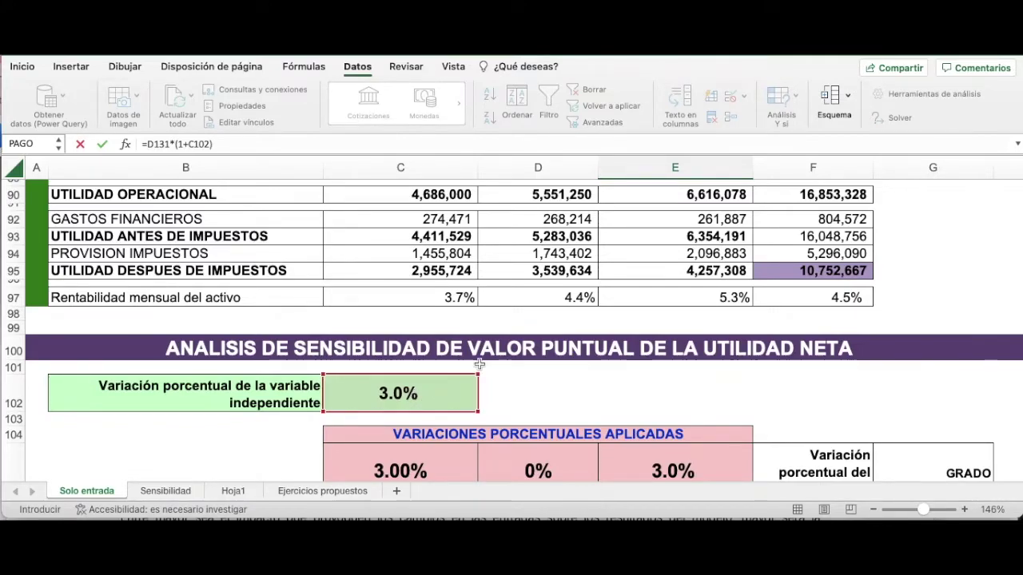
key("Escape")
scroll(713, 400, "down", 1)
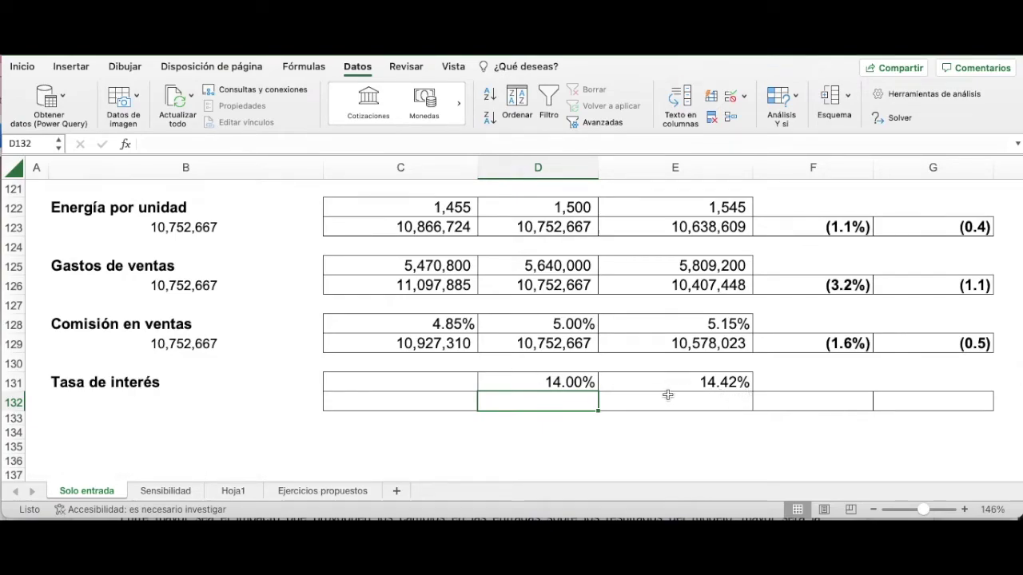
Select cell C131 for the decreased Tasa de interés value.
left_click(431, 383)
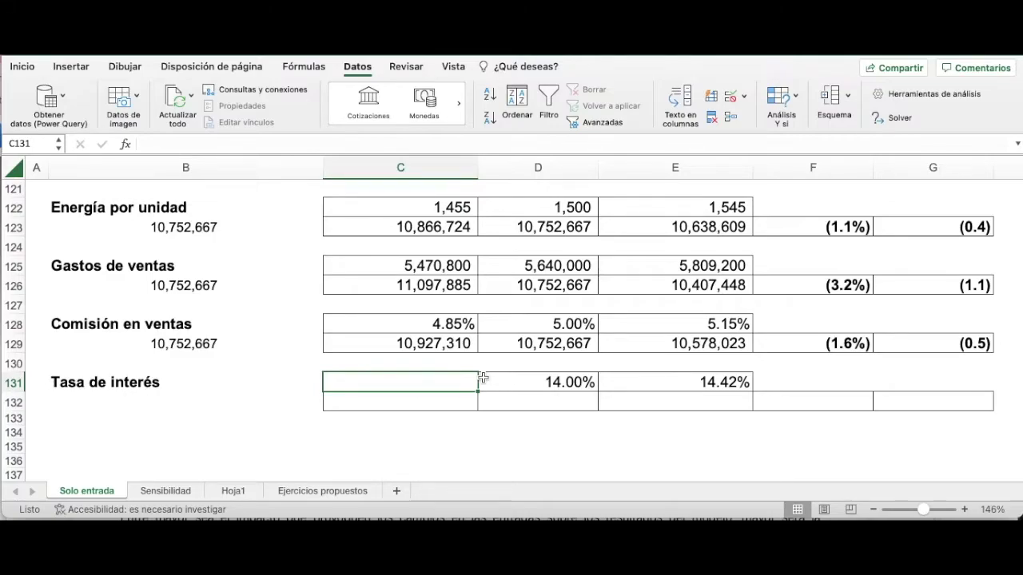
Calculate the reduced interest rate in C131 by multiplying D131 by 1 minus the 3% variation.
type("=")
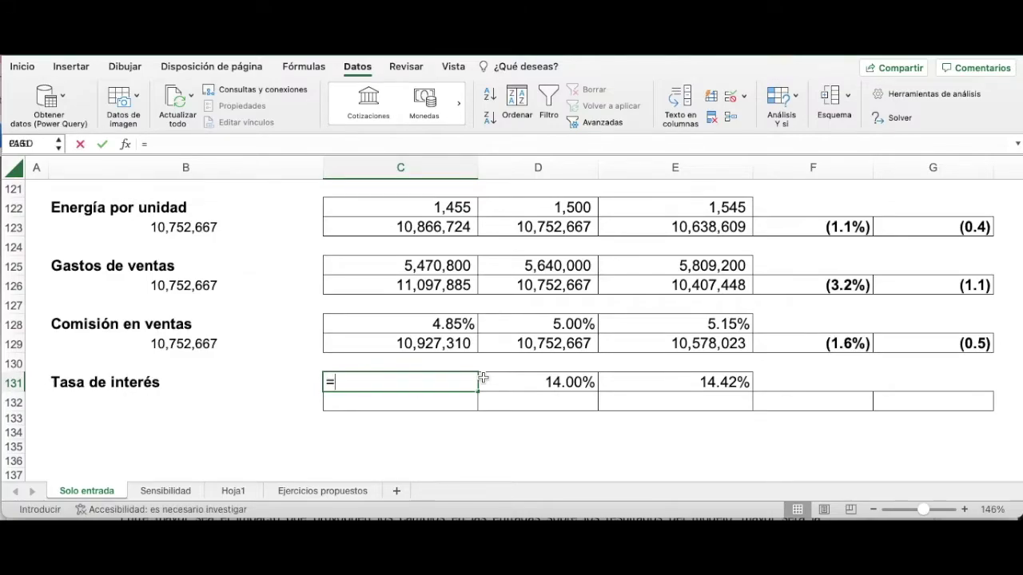
left_click(483, 378)
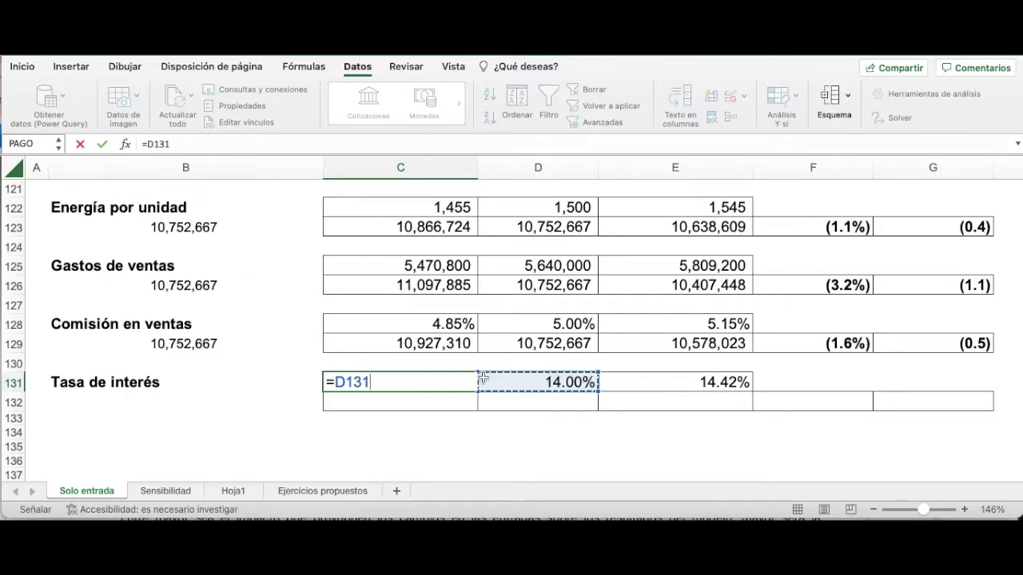
type("*")
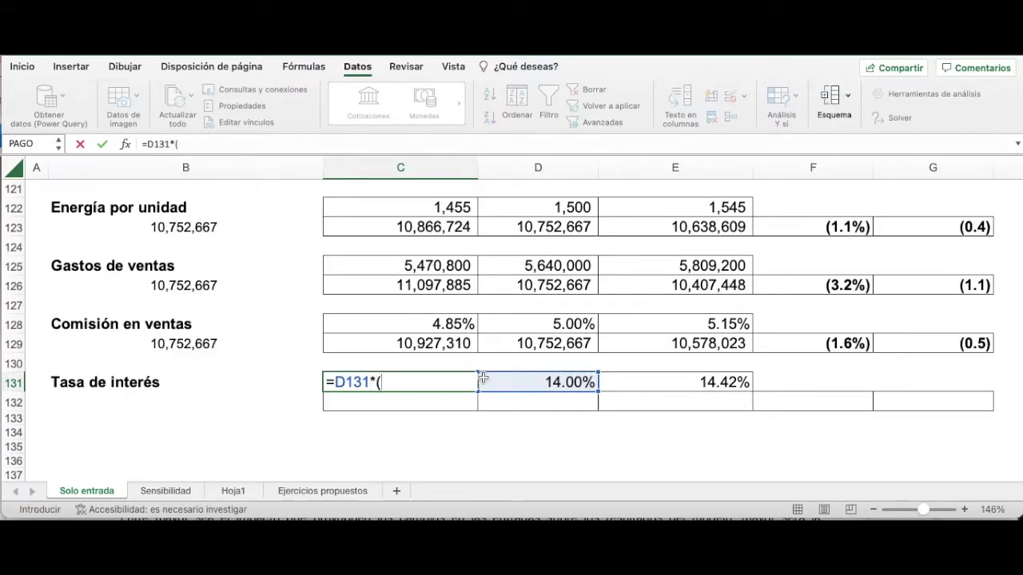
type("(1-")
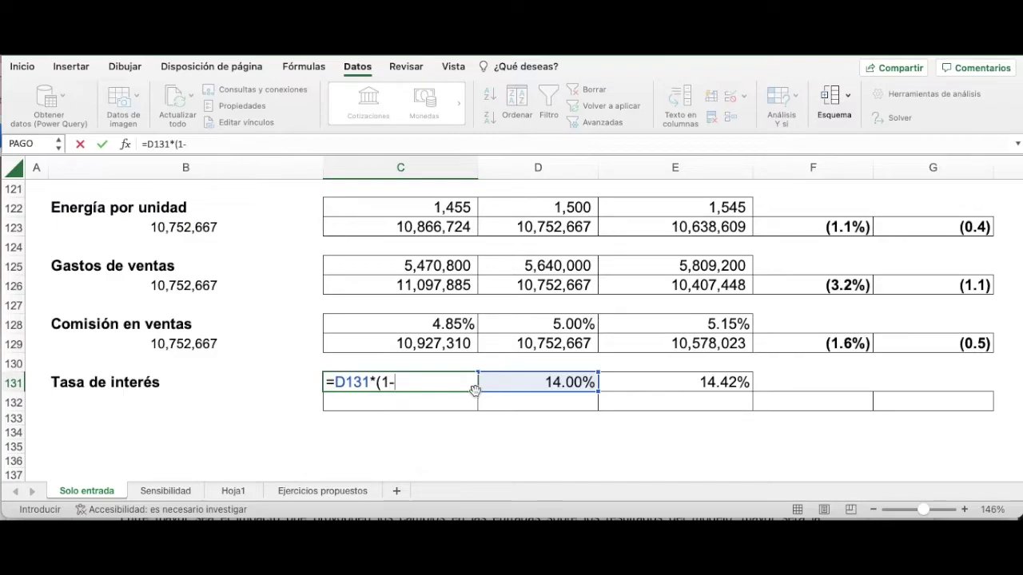
scroll(384, 359, "up", 10)
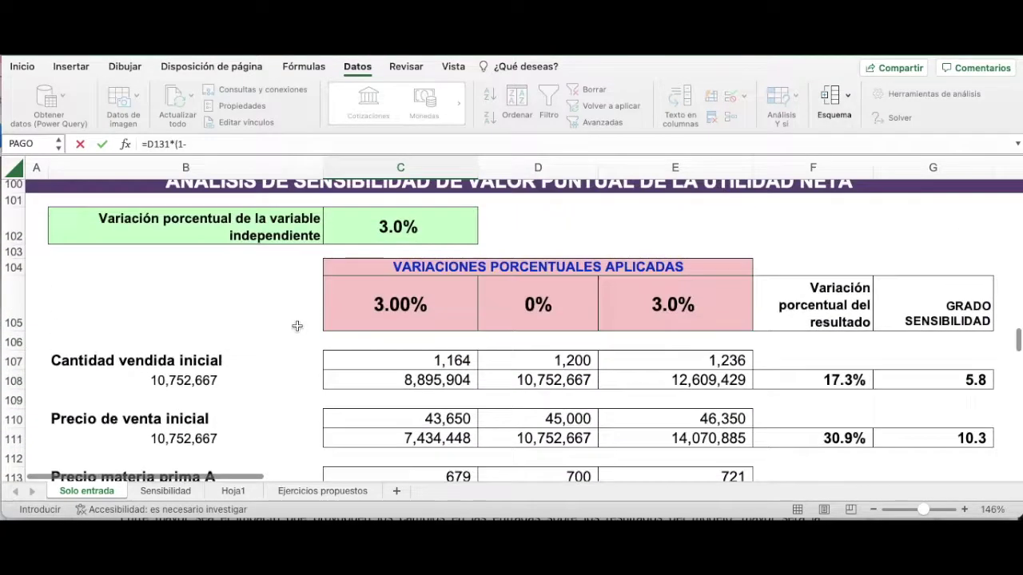
left_click(424, 409)
type(")")
key("Return")
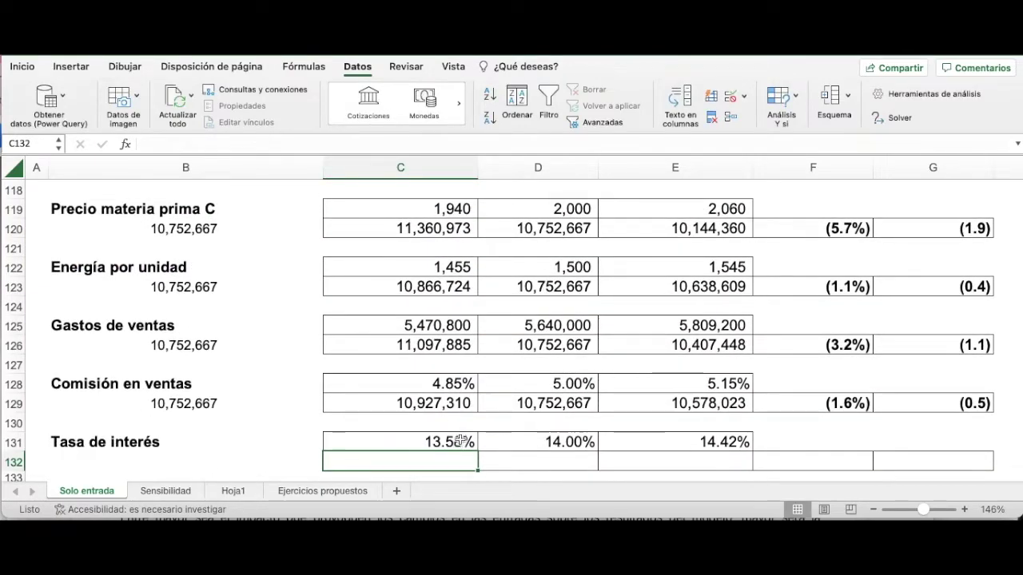
Link B132, under Tasa de interés, to the total after-tax profit in F95.
scroll(460, 438, "down", 1)
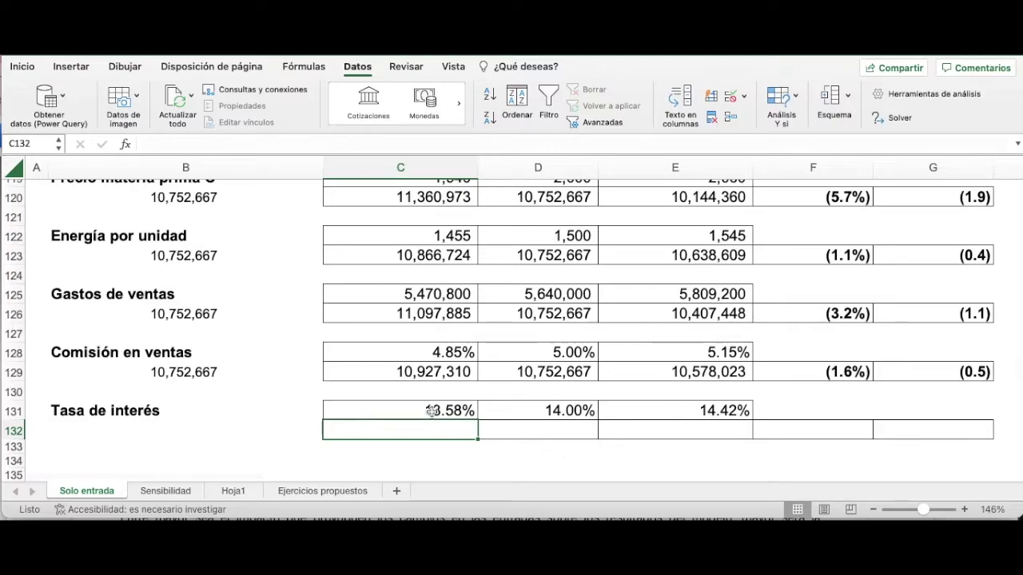
left_click(562, 433)
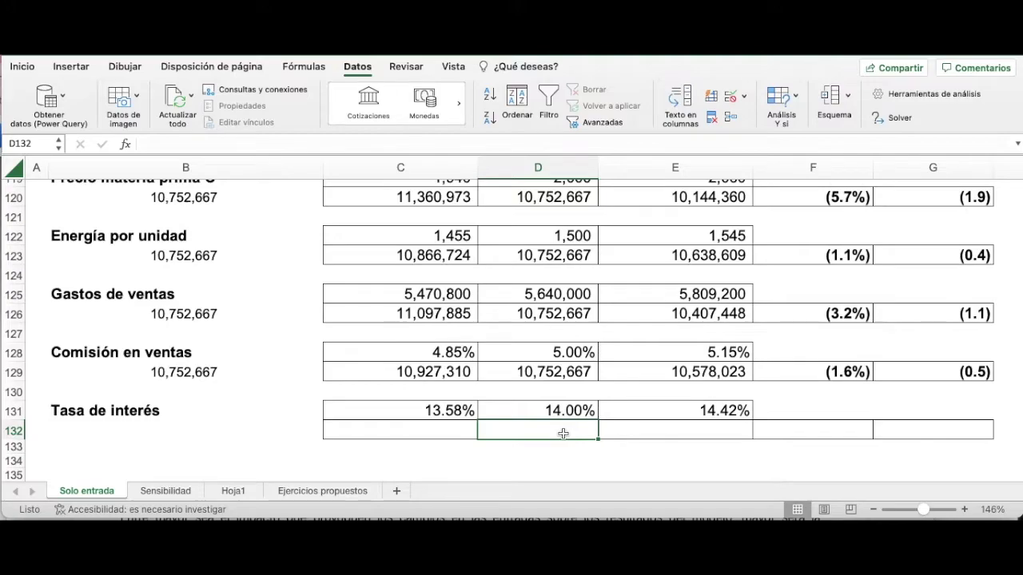
left_click(228, 431)
type("=")
scroll(472, 319, "up", 5)
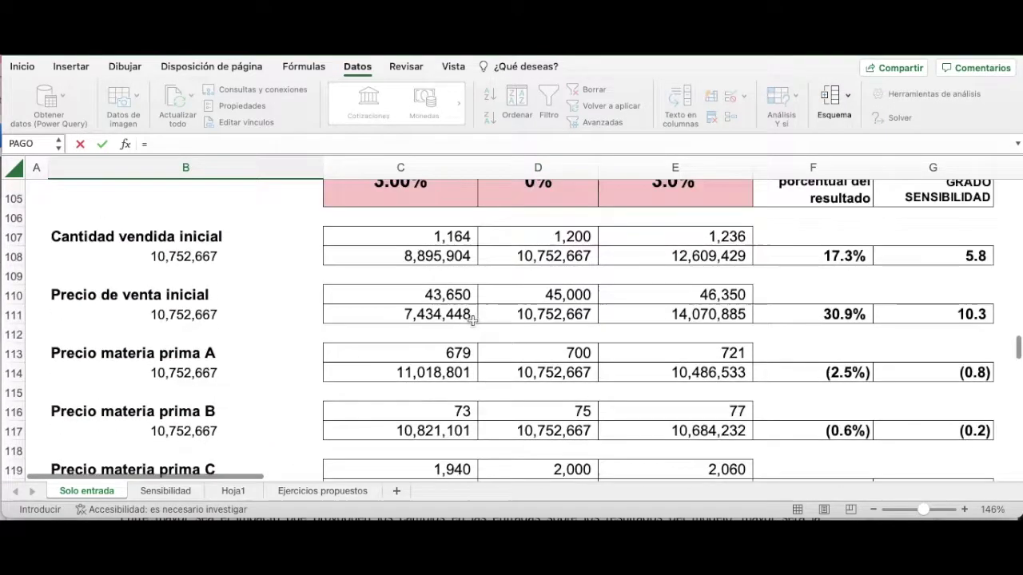
scroll(473, 319, "up", 5)
left_click(825, 250)
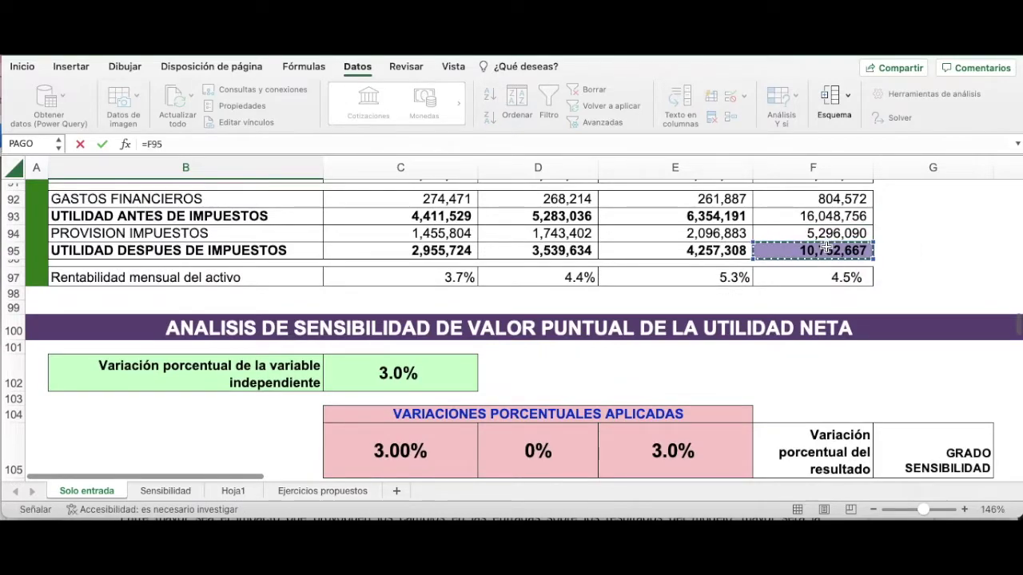
key("Return")
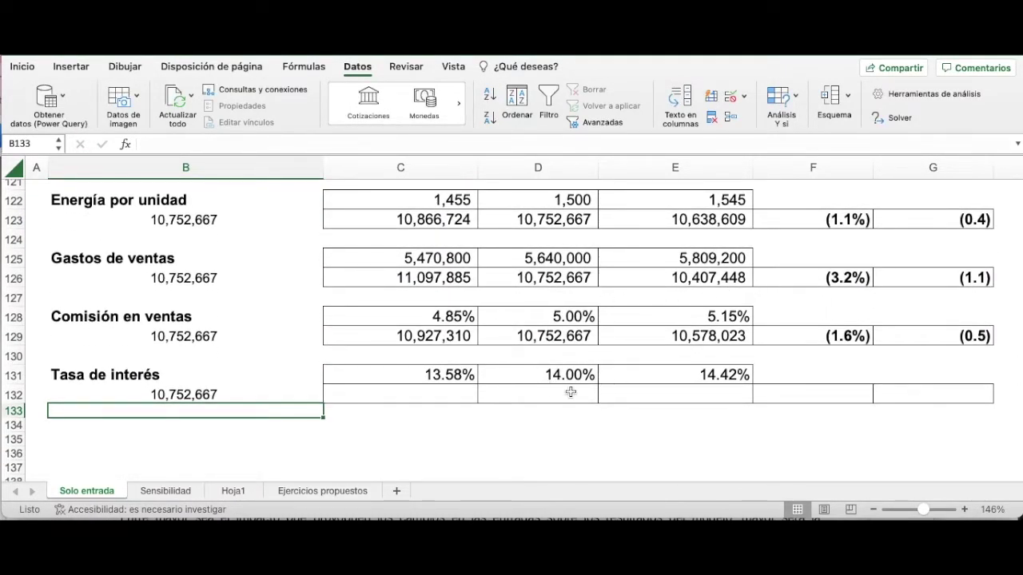
Create a what-if data table over B131:E132 using the interest rate in E27 as the row input cell.
left_click_drag(234, 377, 690, 402)
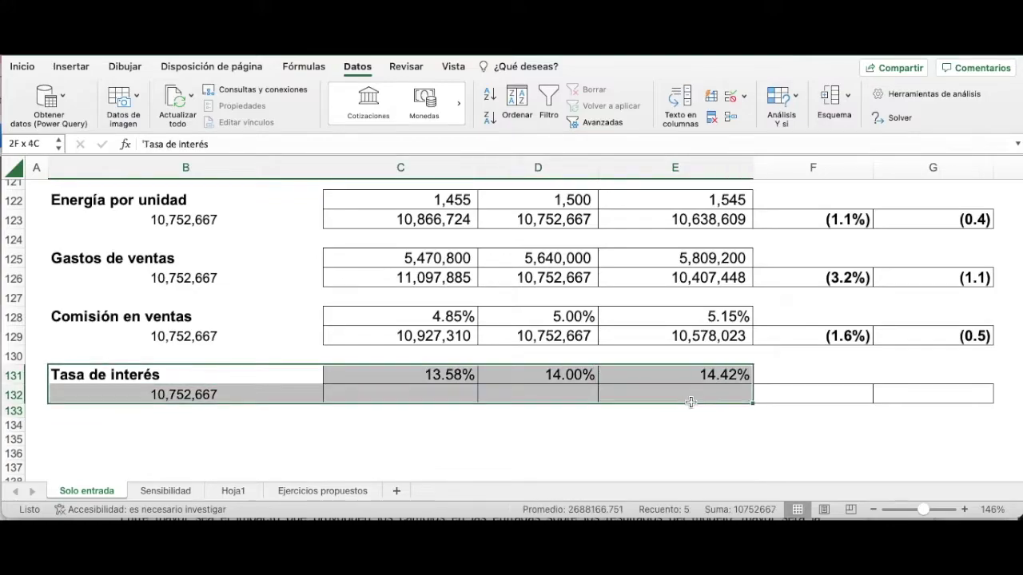
left_click(795, 117)
left_click(807, 154)
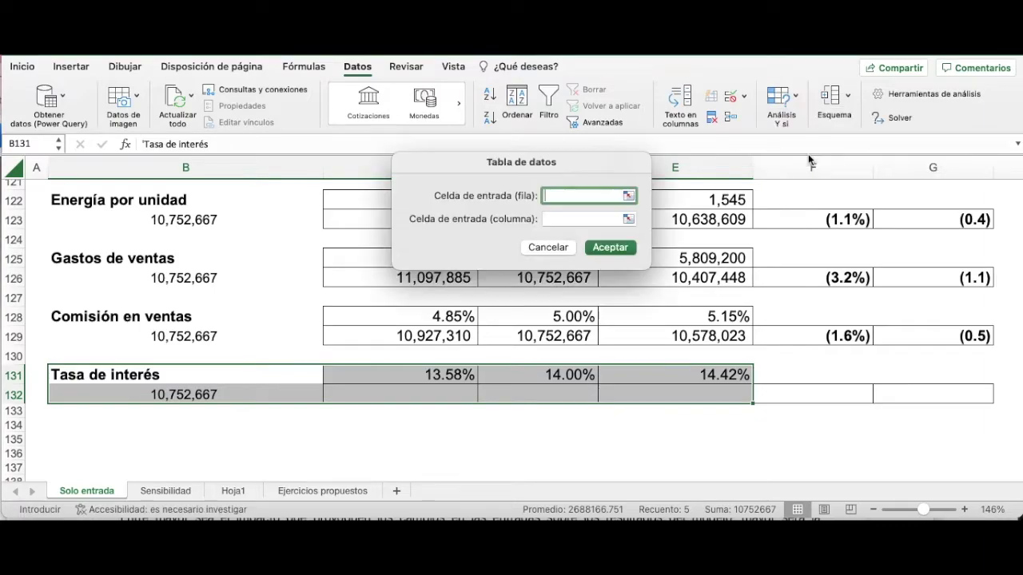
left_click(629, 195)
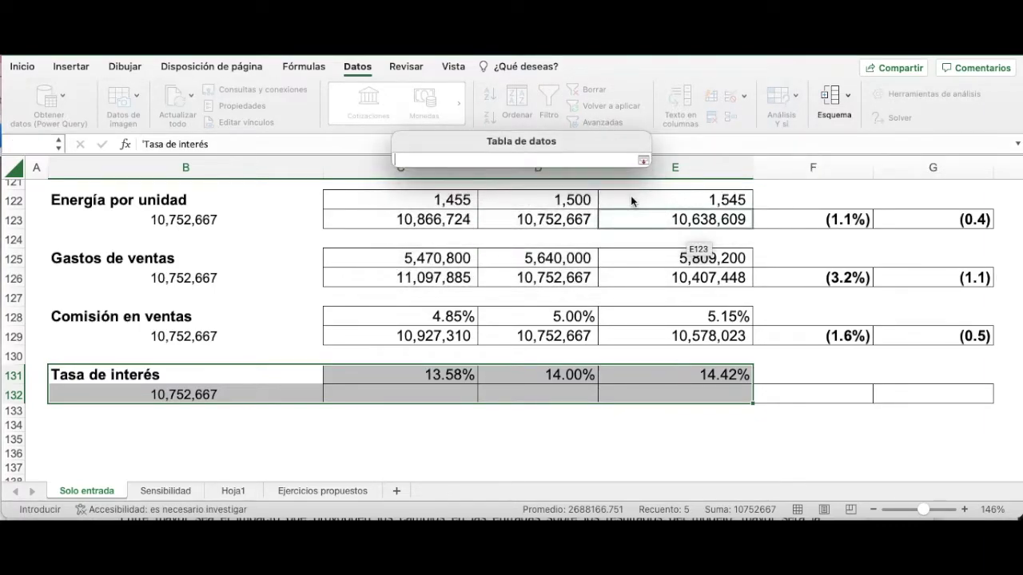
scroll(581, 279, "up", 8)
scroll(581, 280, "up", 15)
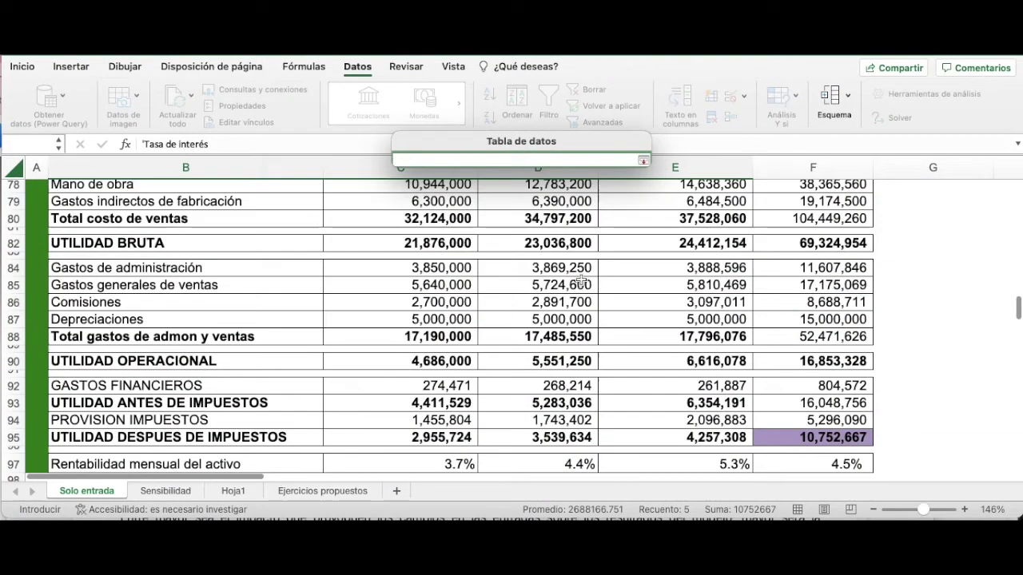
scroll(581, 280, "up", 7)
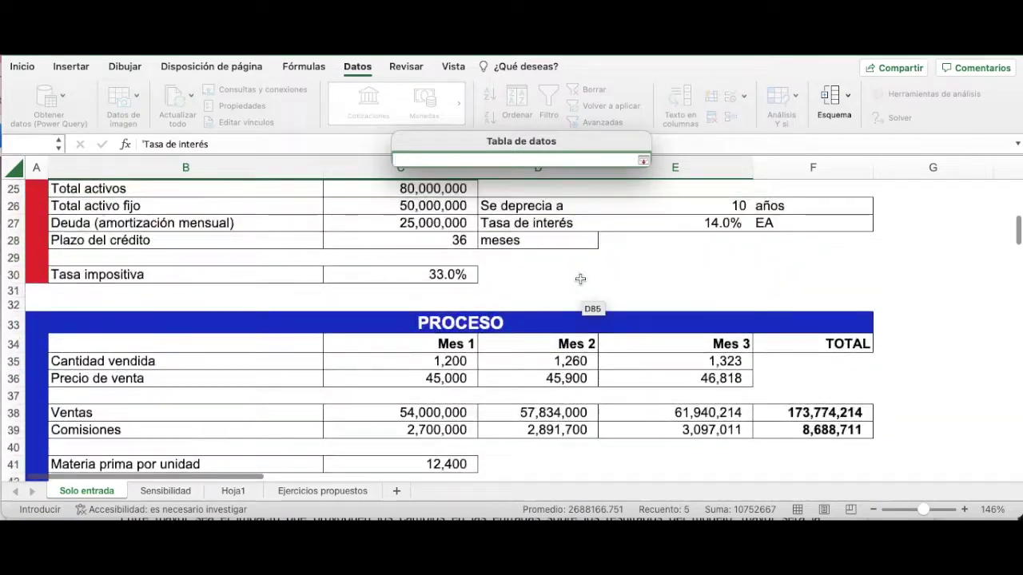
left_click(709, 277)
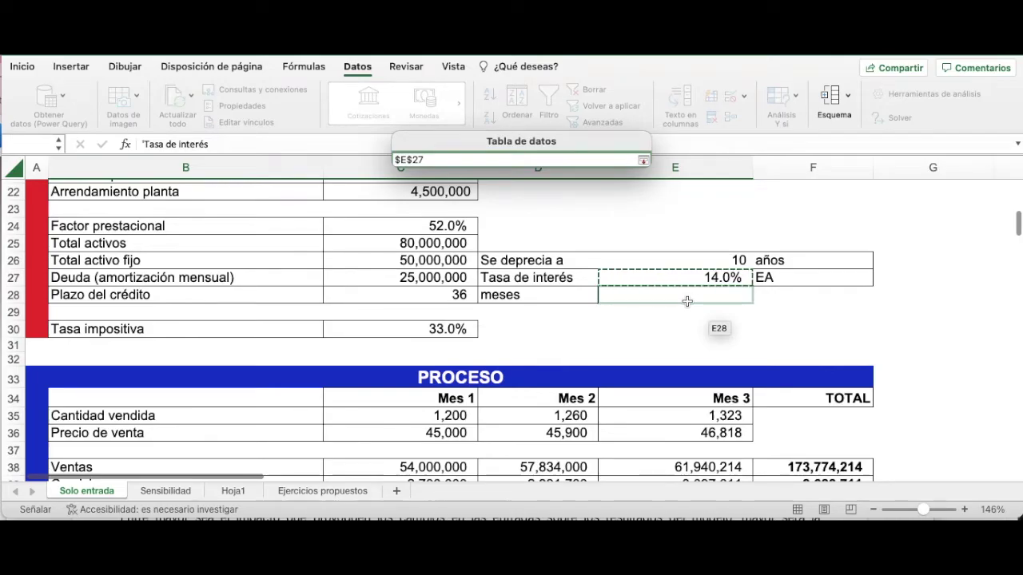
key("Return")
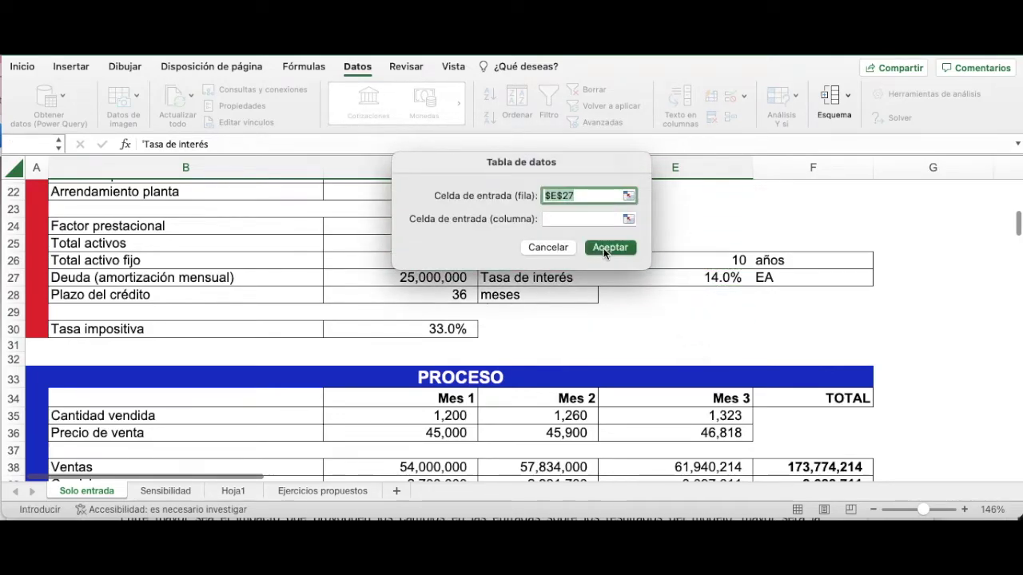
left_click(603, 248)
scroll(667, 308, "down", 15)
scroll(671, 305, "down", 15)
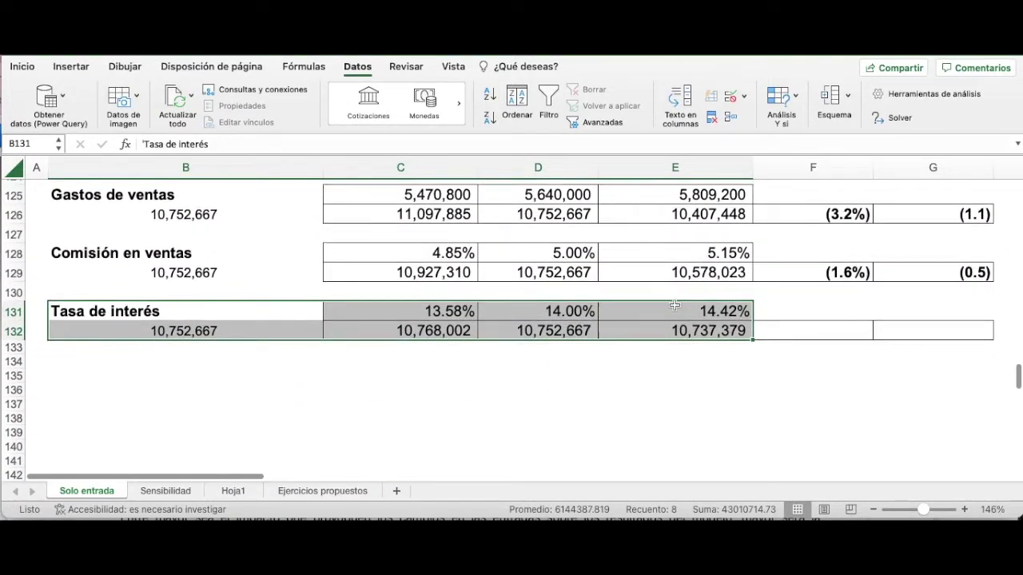
Examine the net profit results in C132:E132 against the reduced, base and increased interest rates above them.
left_click(594, 349)
key("Left")
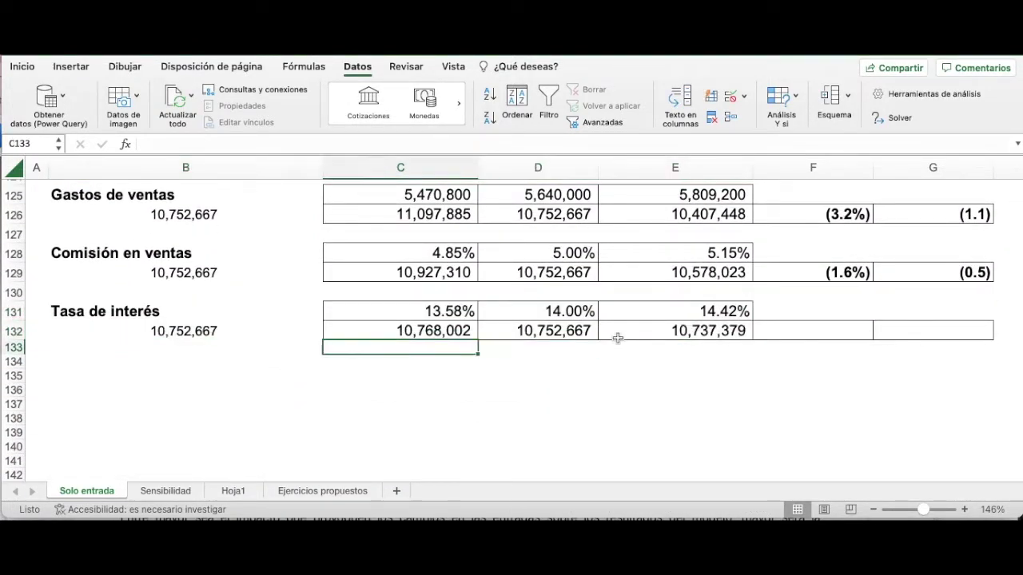
key("Up")
key("Right")
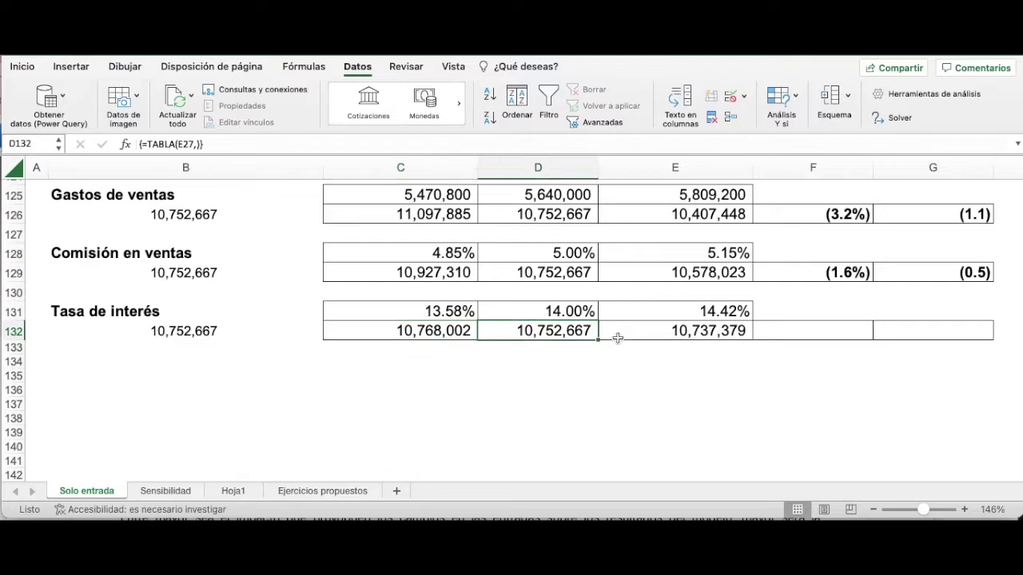
key("Up")
key("Down")
key("Up")
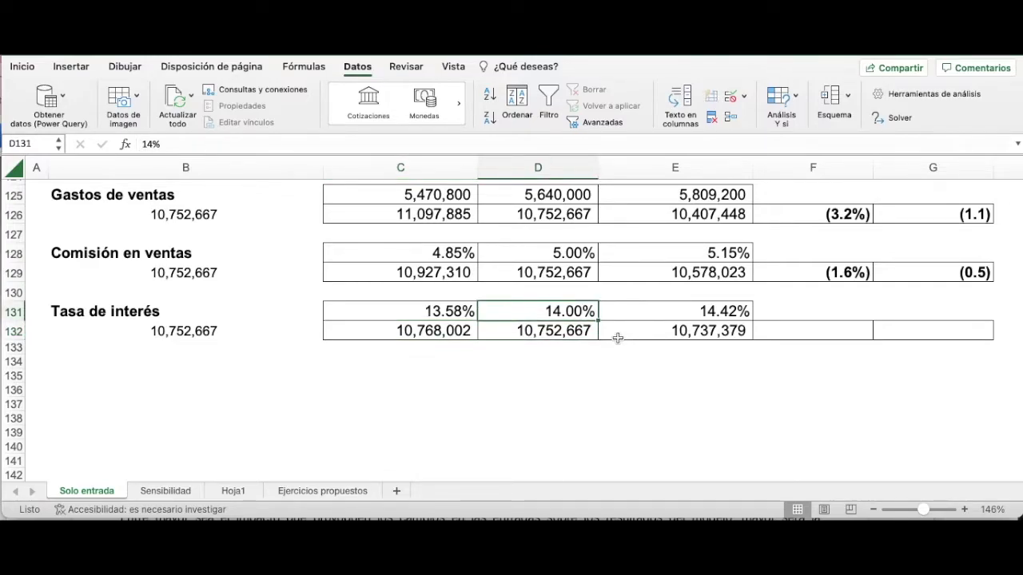
key("shift+Down")
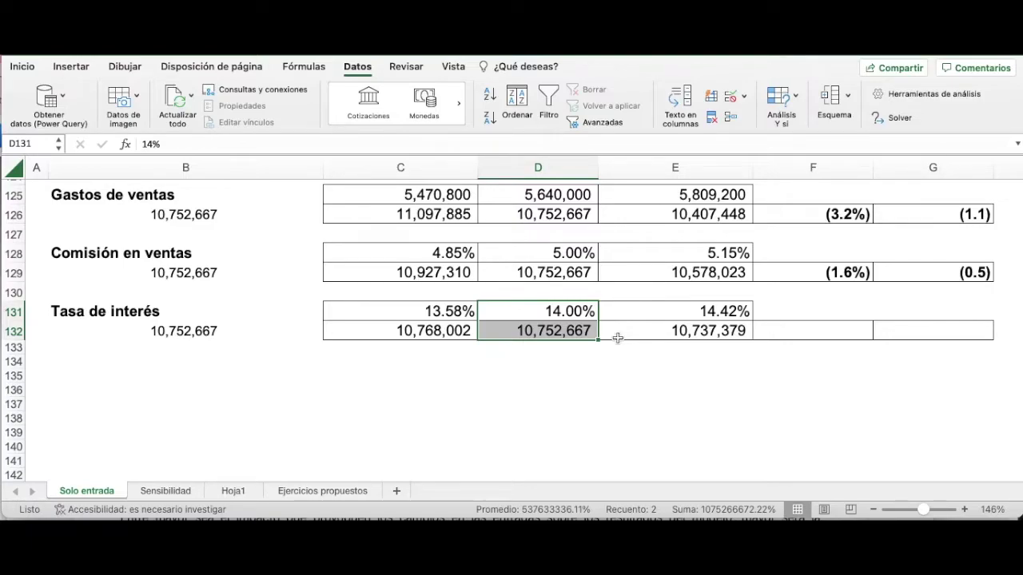
key("Right")
key("Down")
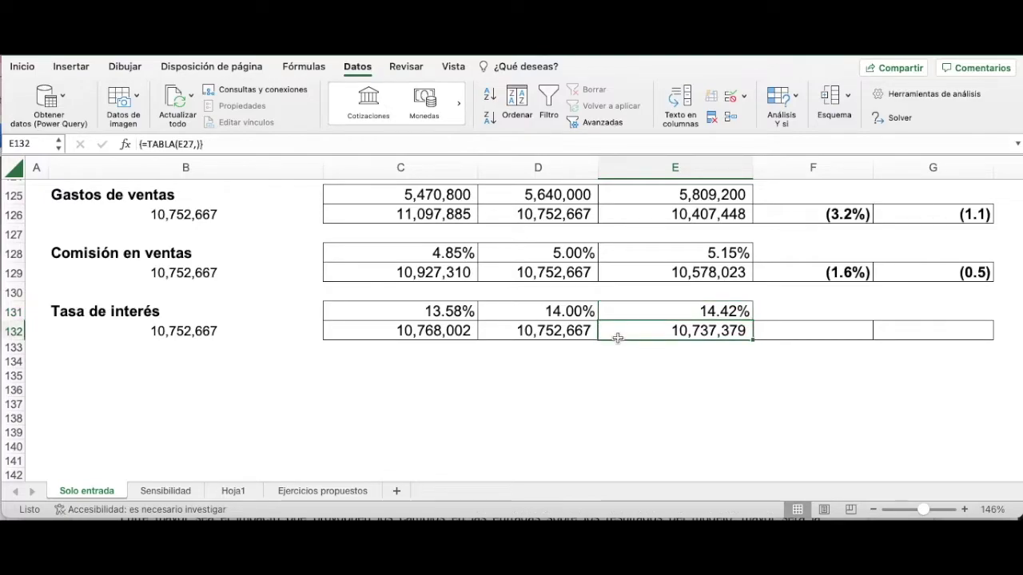
key("Up")
key("Down")
key("Left")
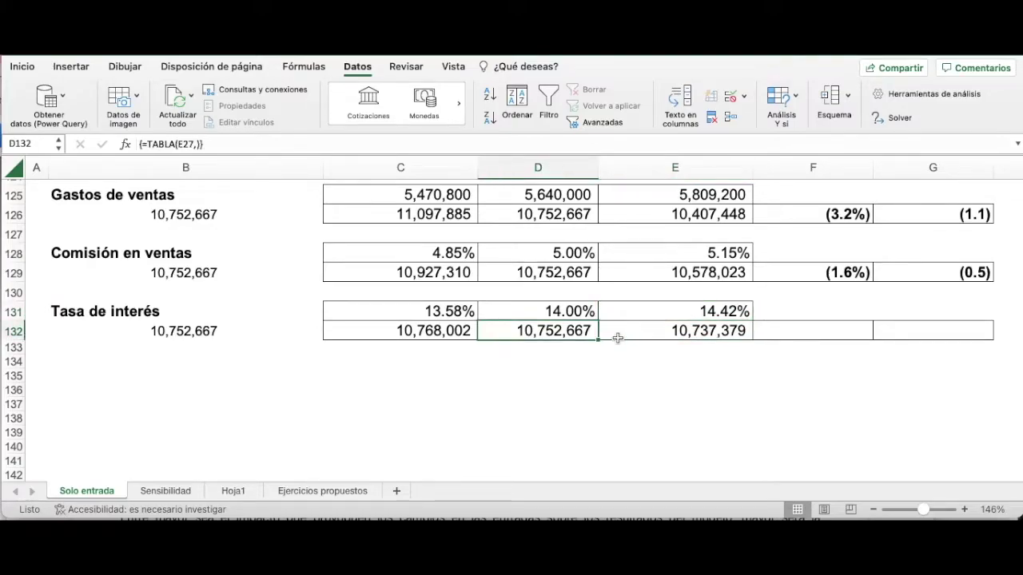
key("Right")
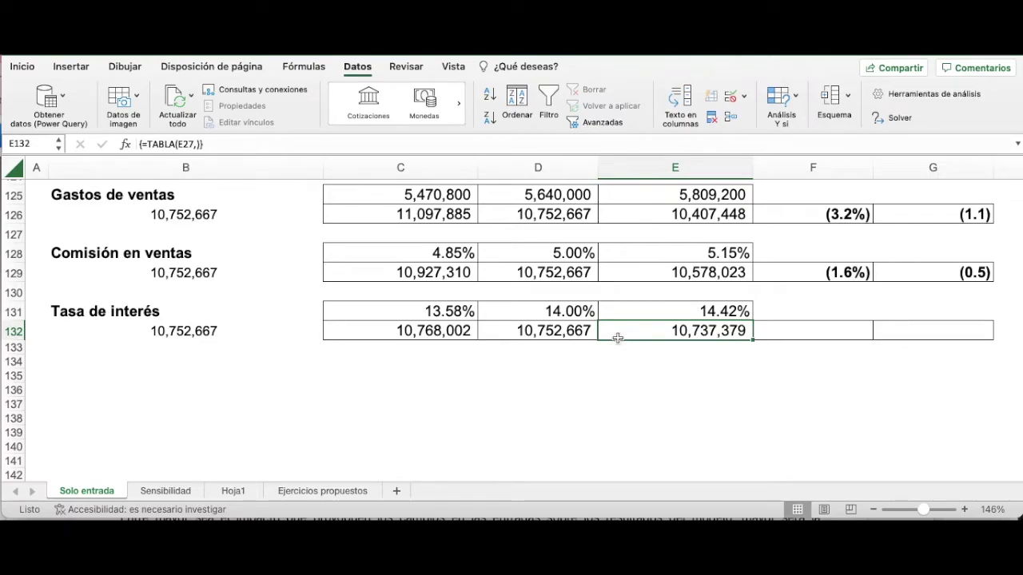
key("Left")
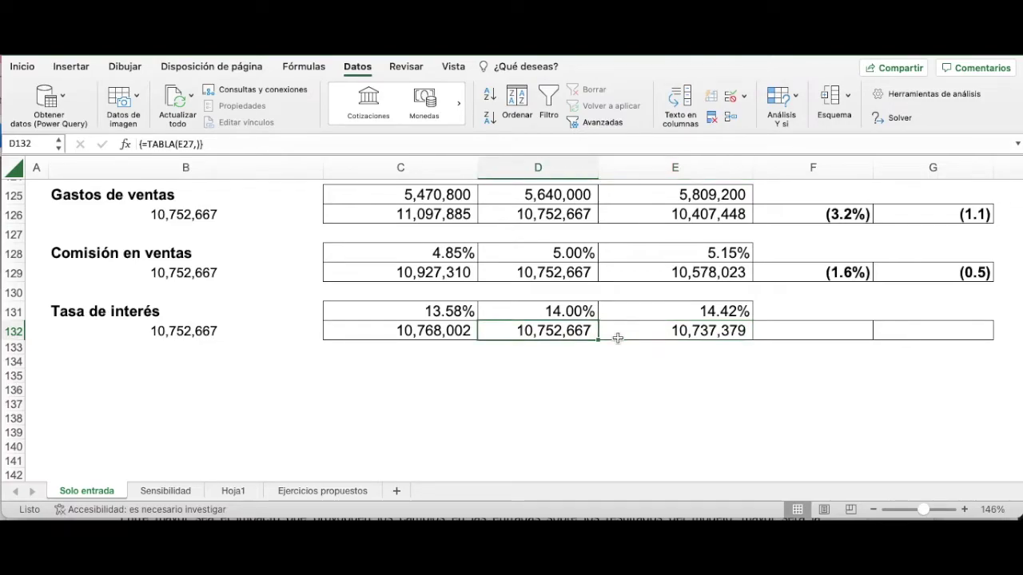
key("Left")
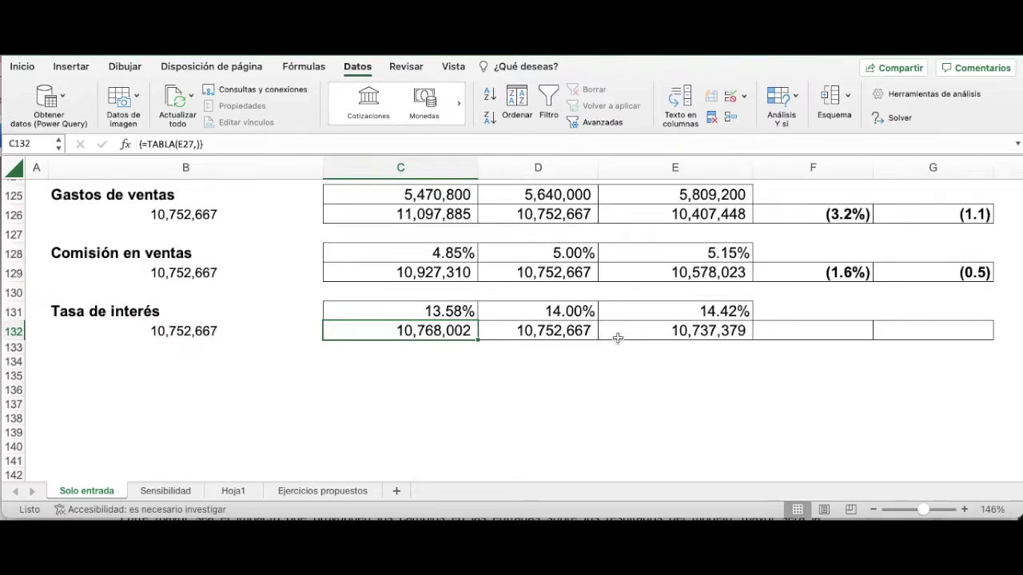
key("Right")
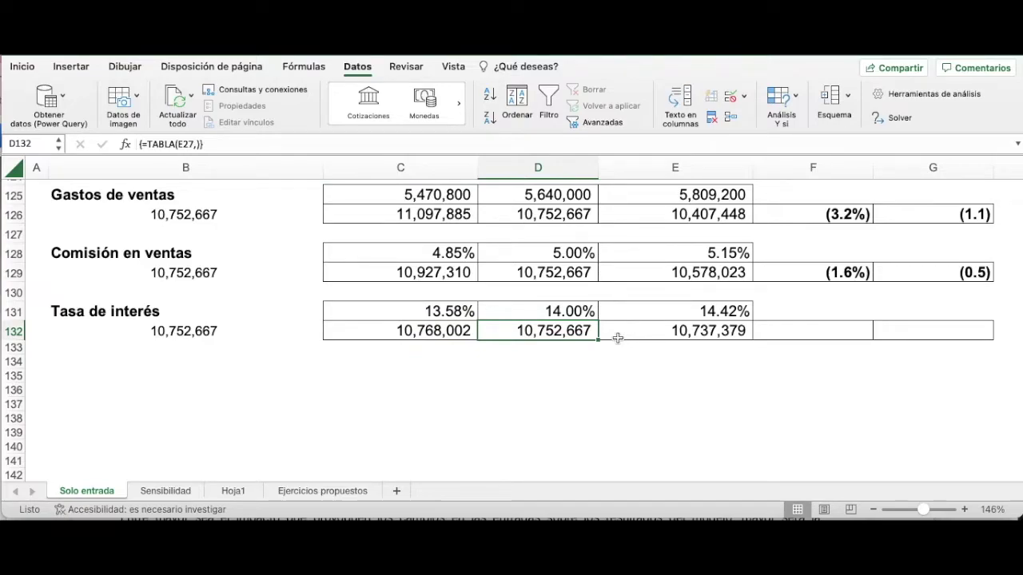
key("Left")
key("Right")
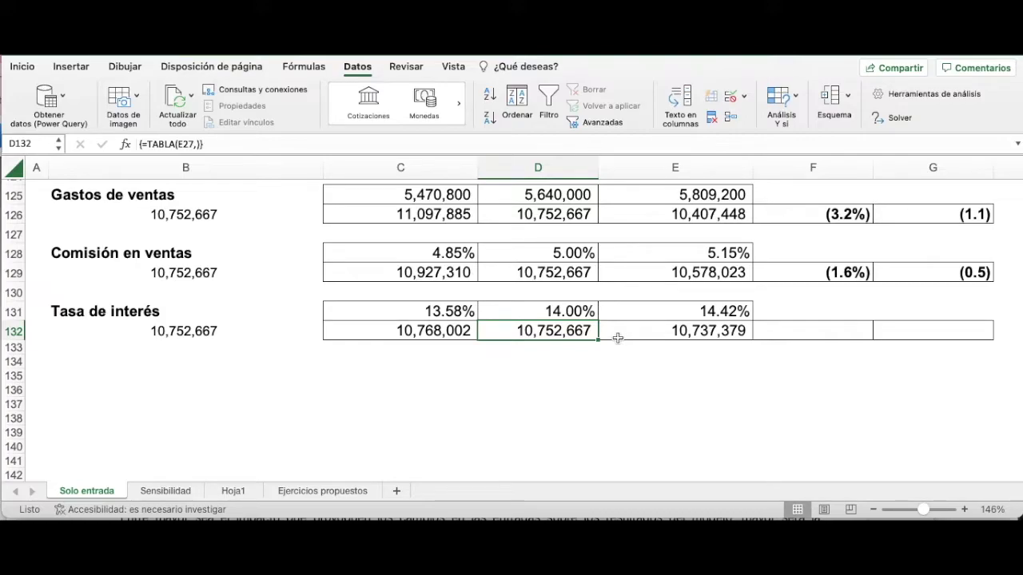
key("Left")
key("Right")
Calculate the percentage variation of the interest-rate result in F132 with =E132/D132-1.
key("Right")
key("Right")
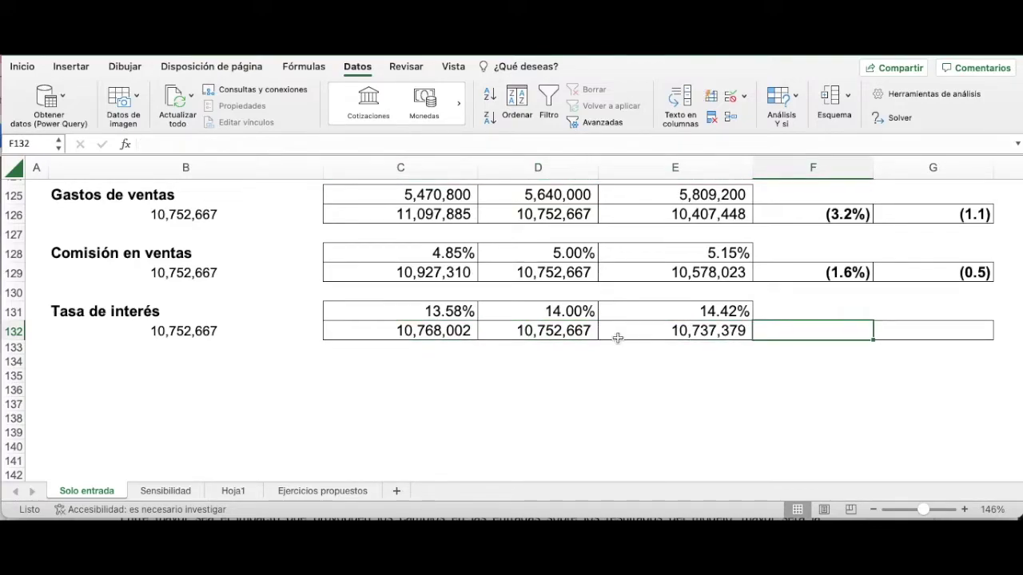
type("=")
key("Left")
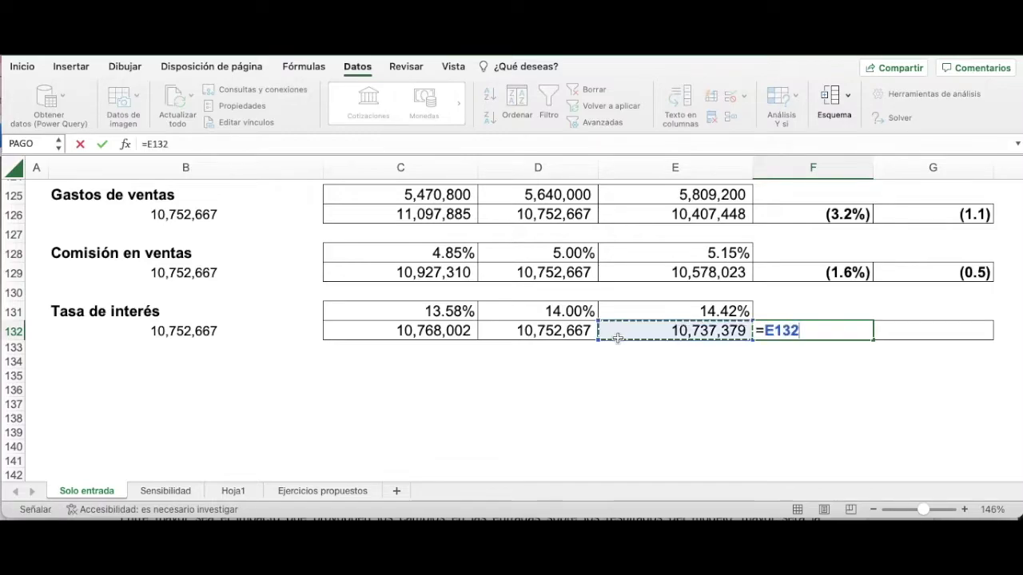
type("/")
key("Left")
key("Left")
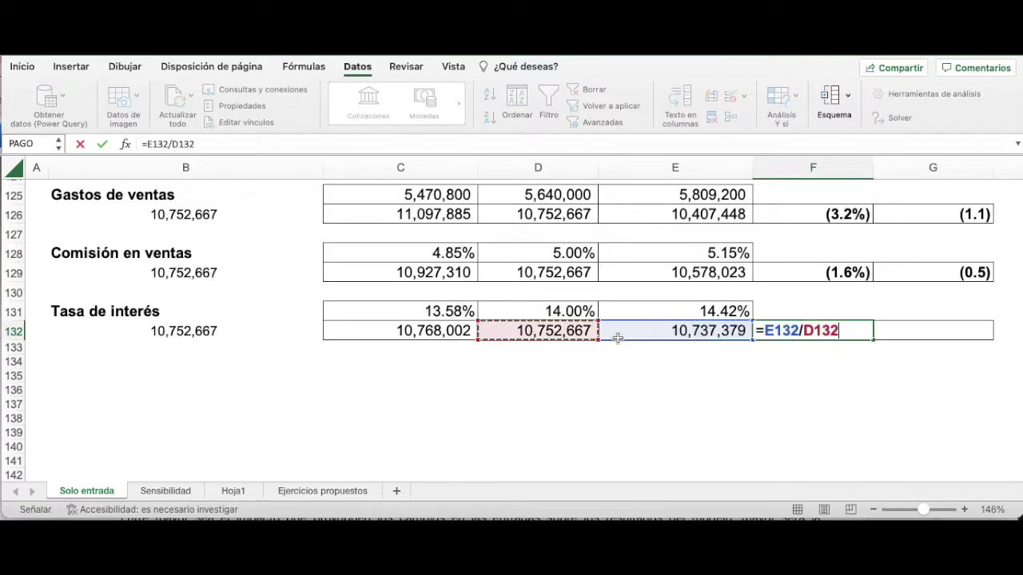
type("-1")
key("Return")
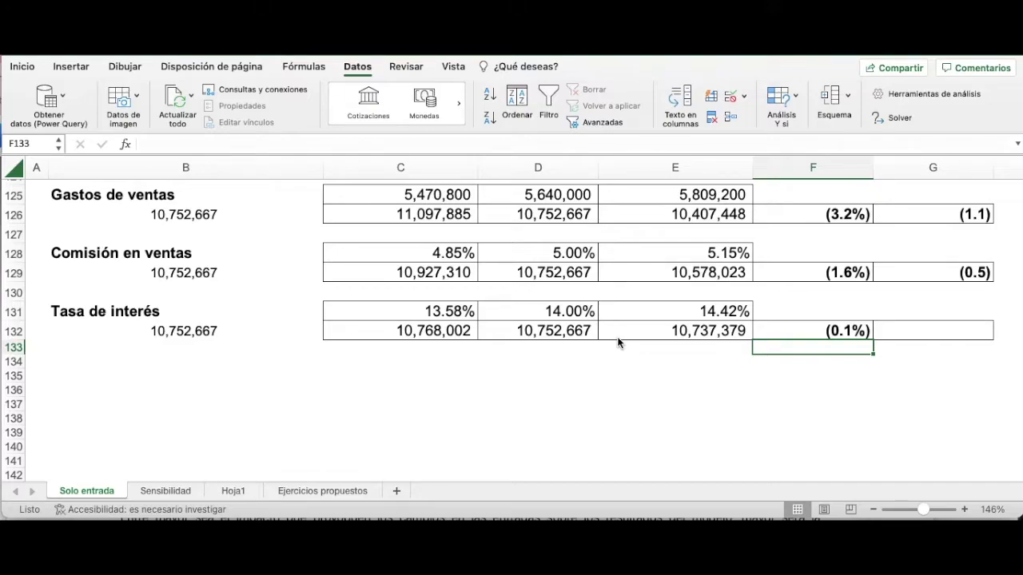
left_click(671, 312)
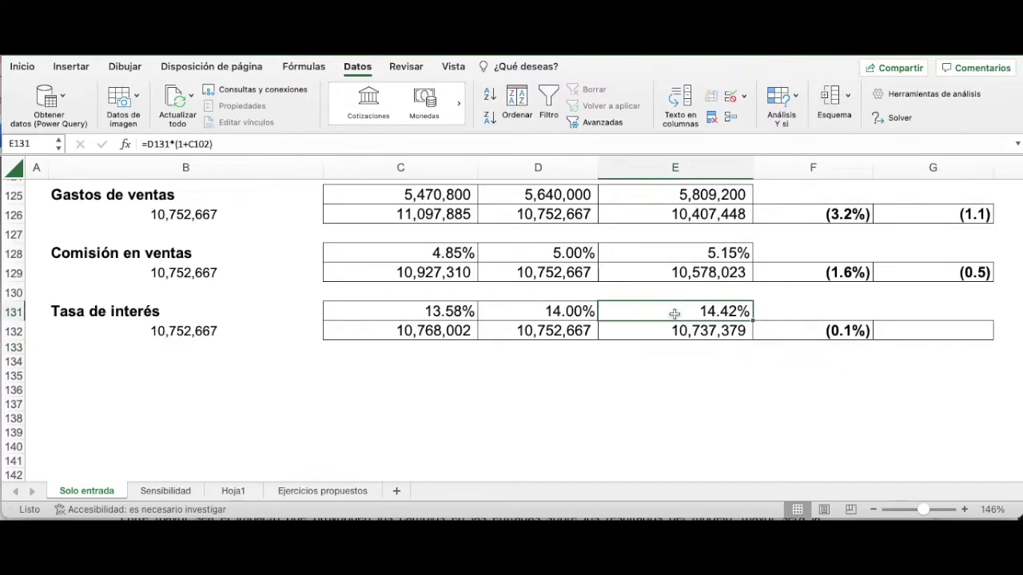
Calculate the interest rate's degree of sensitivity in G132 with =F132/C102.
key("Down")
key("Right")
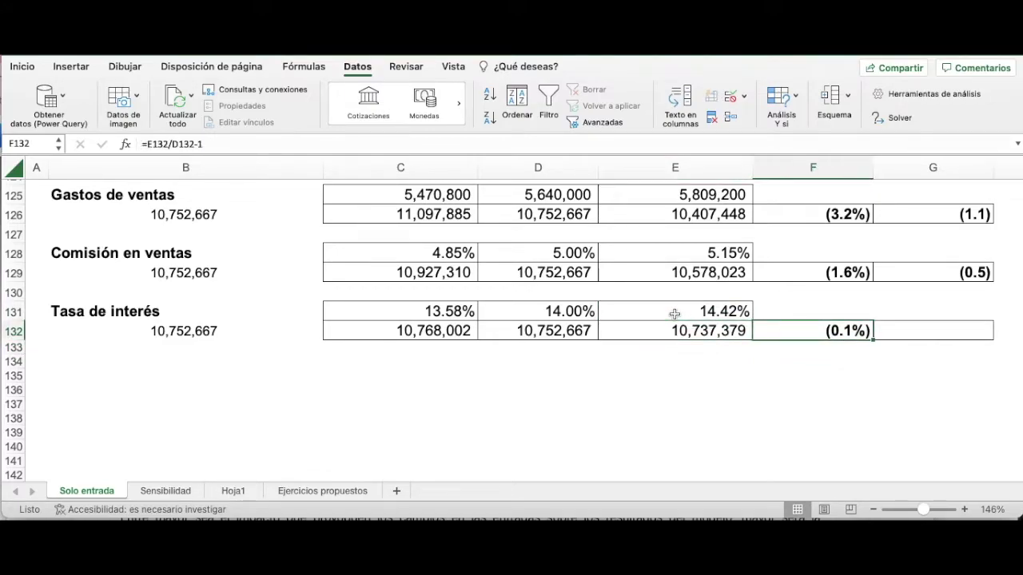
key("Right")
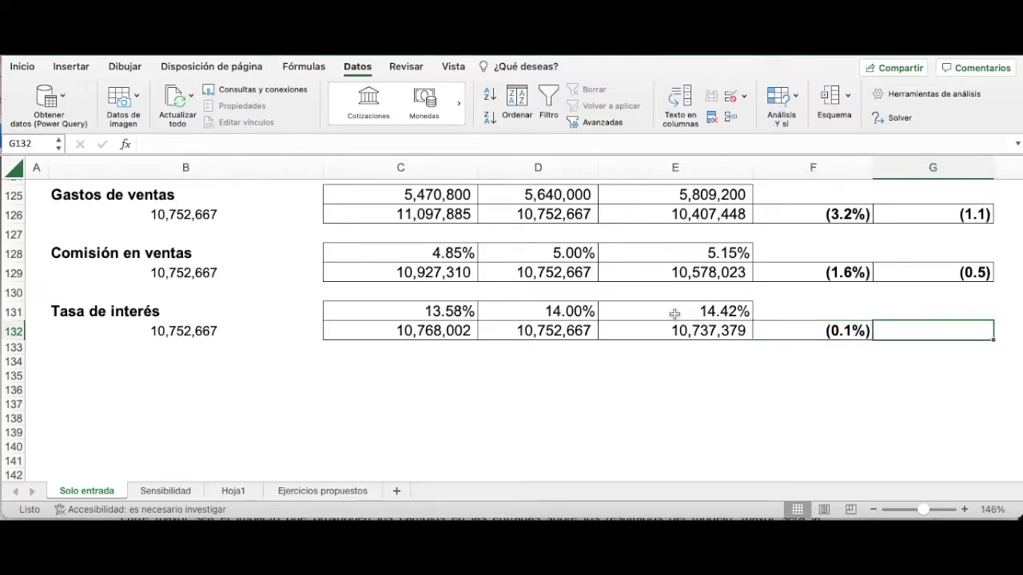
type("=")
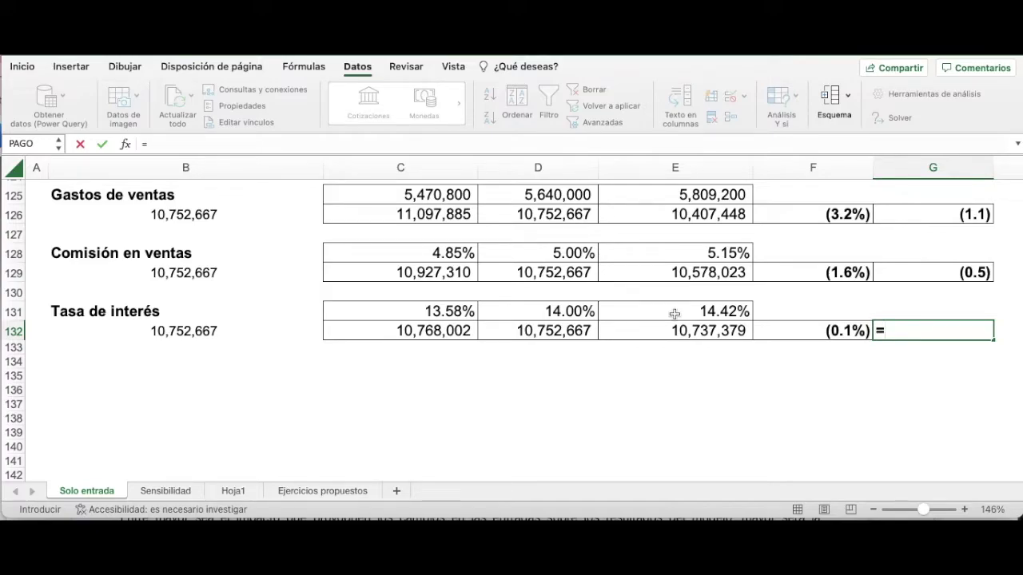
key("Left")
type("/")
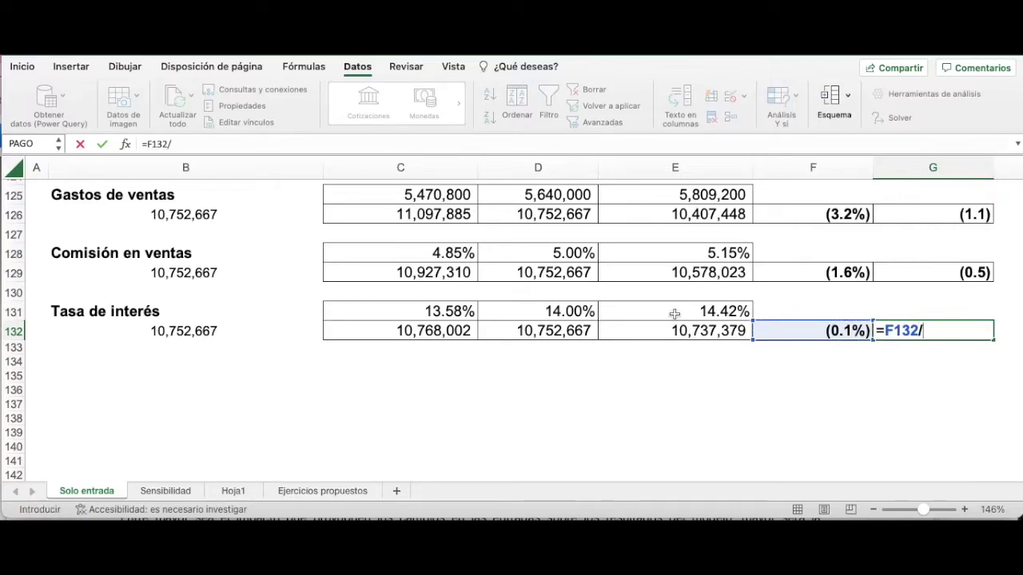
scroll(668, 319, "up", 10)
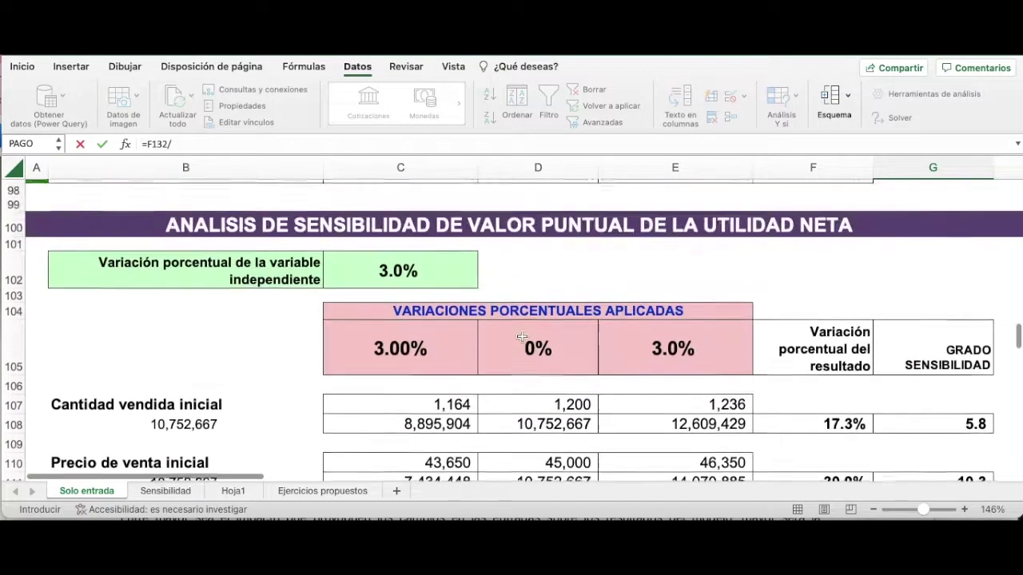
left_click(421, 279)
type(")")
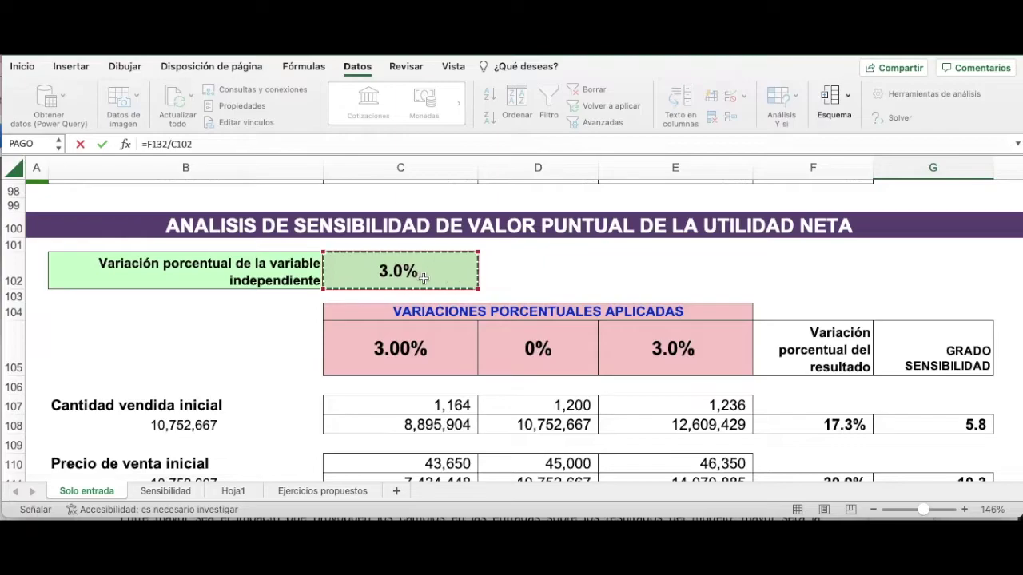
key("Return")
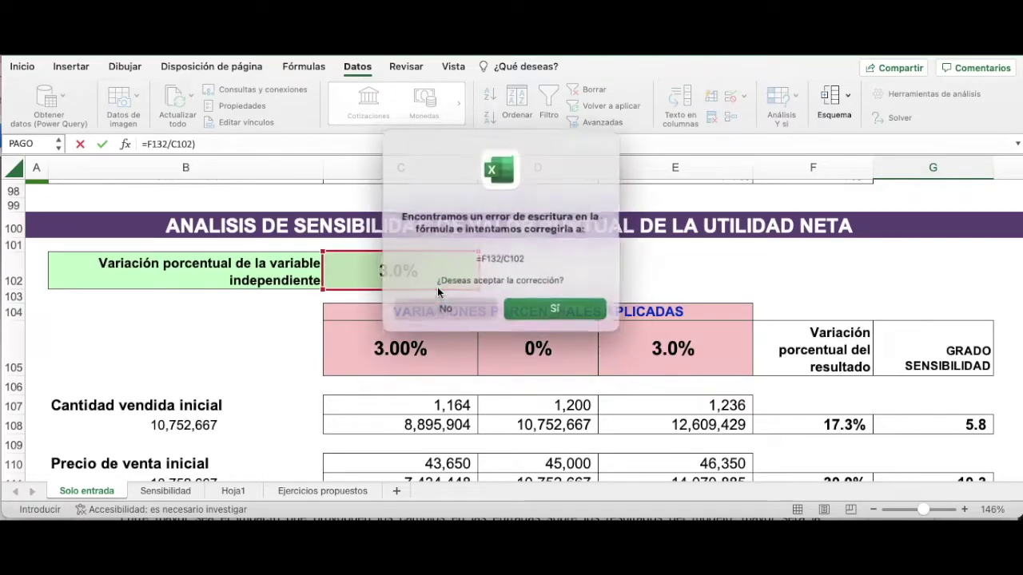
left_click(543, 302)
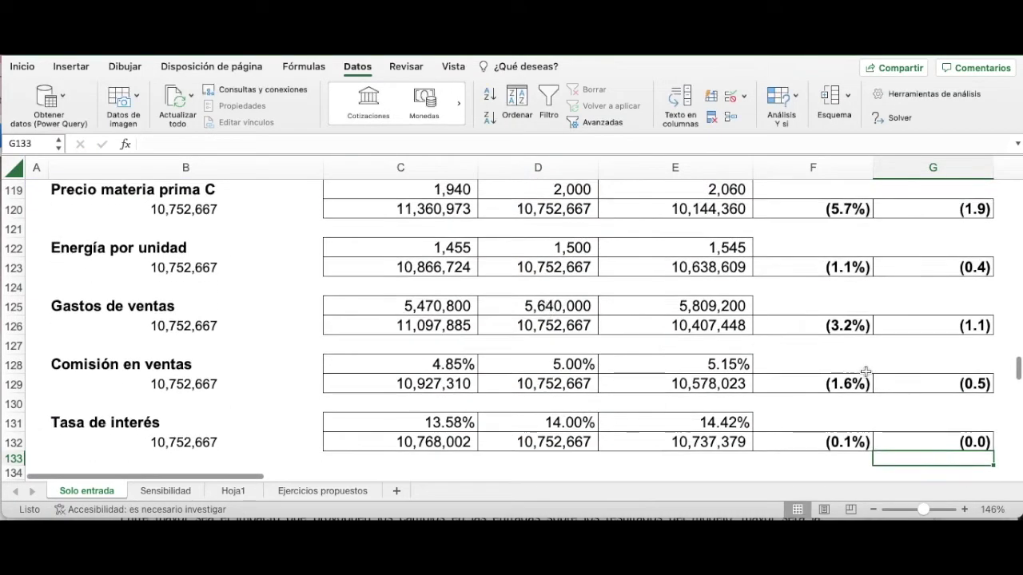
Check the cell references used by the interest rate's sensitivity formula in G132.
double_click(917, 437)
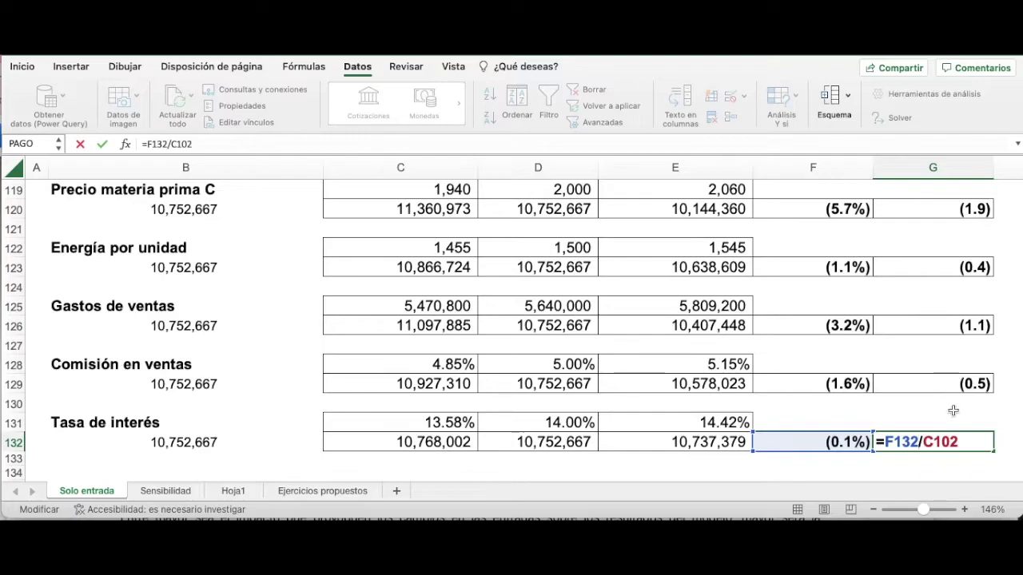
scroll(952, 409, "up", 5)
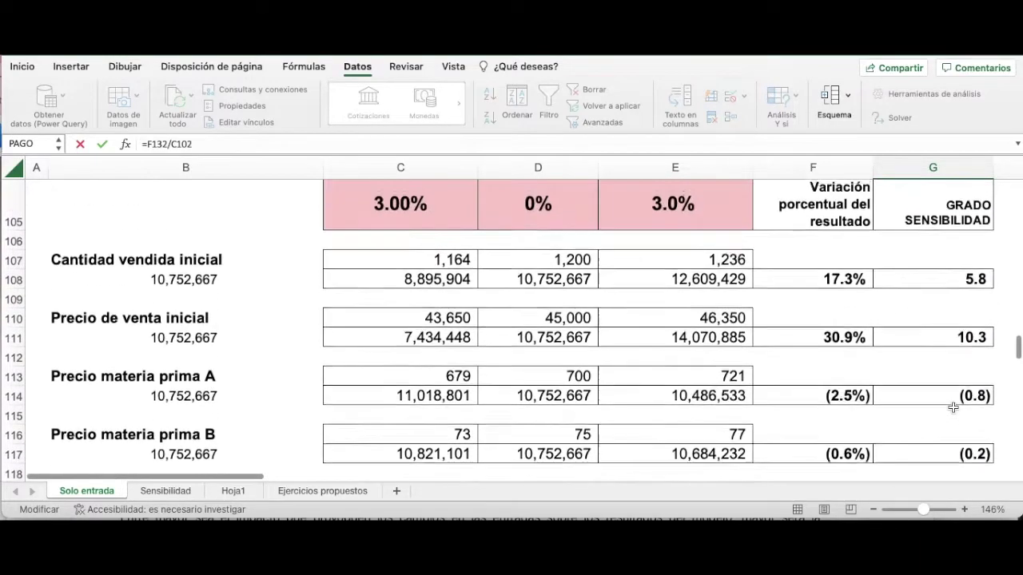
scroll(952, 407, "up", 2)
scroll(953, 407, "down", 6)
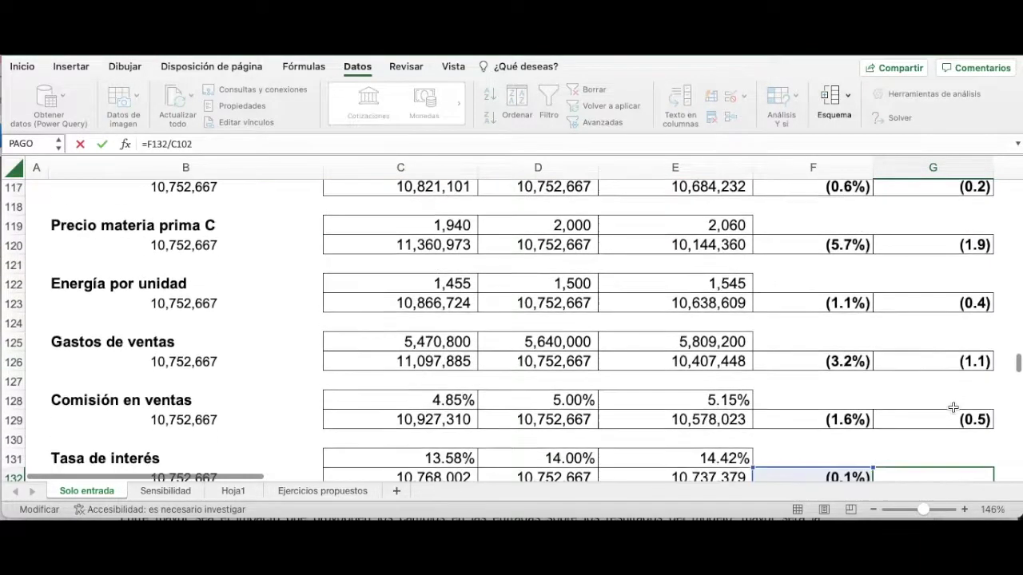
scroll(952, 407, "down", 3)
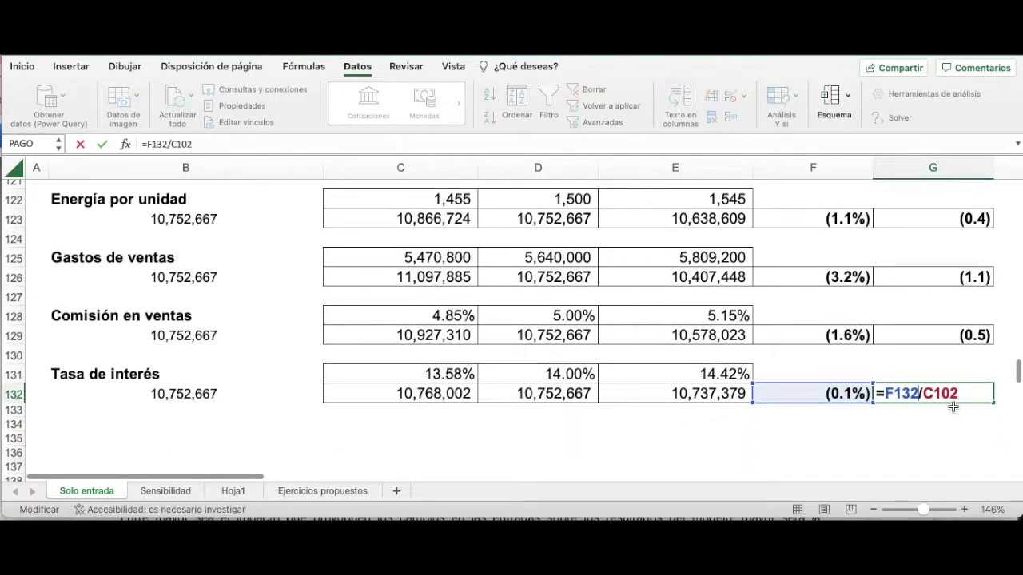
key("Return")
Format the interest rate's degree of sensitivity in G132 to show four decimal places.
left_click(952, 397)
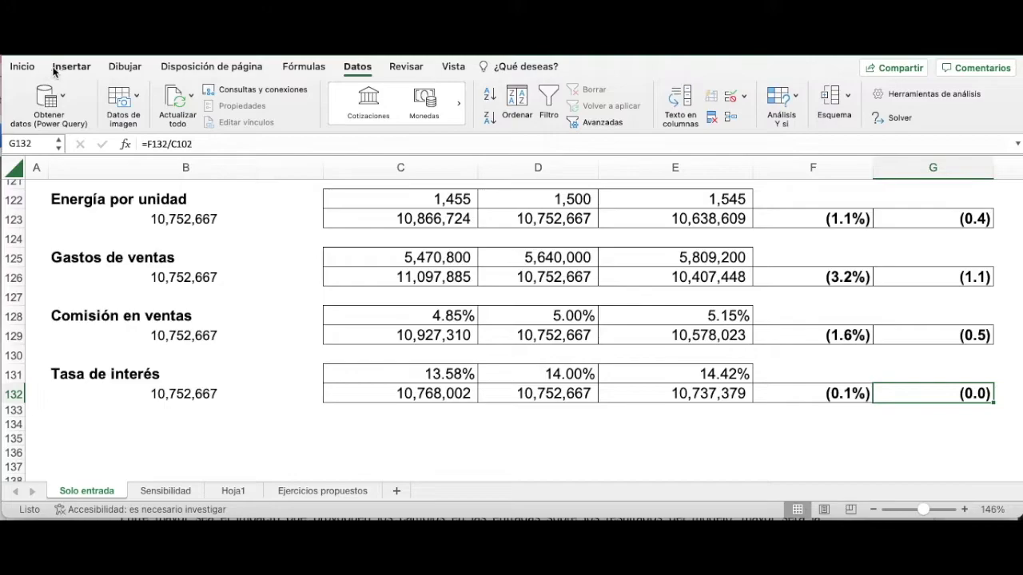
left_click(20, 66)
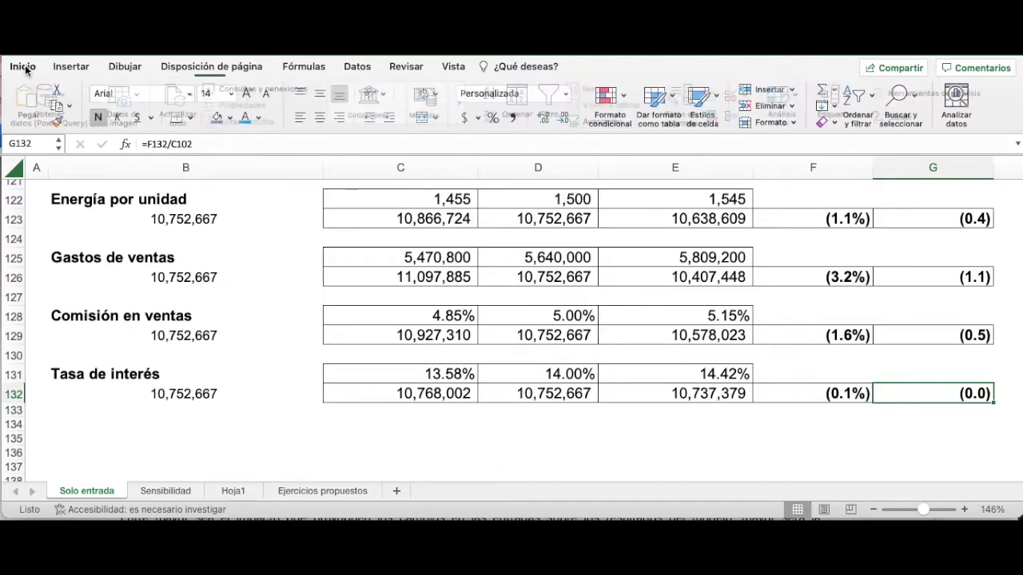
left_click(541, 118)
left_click(541, 118)
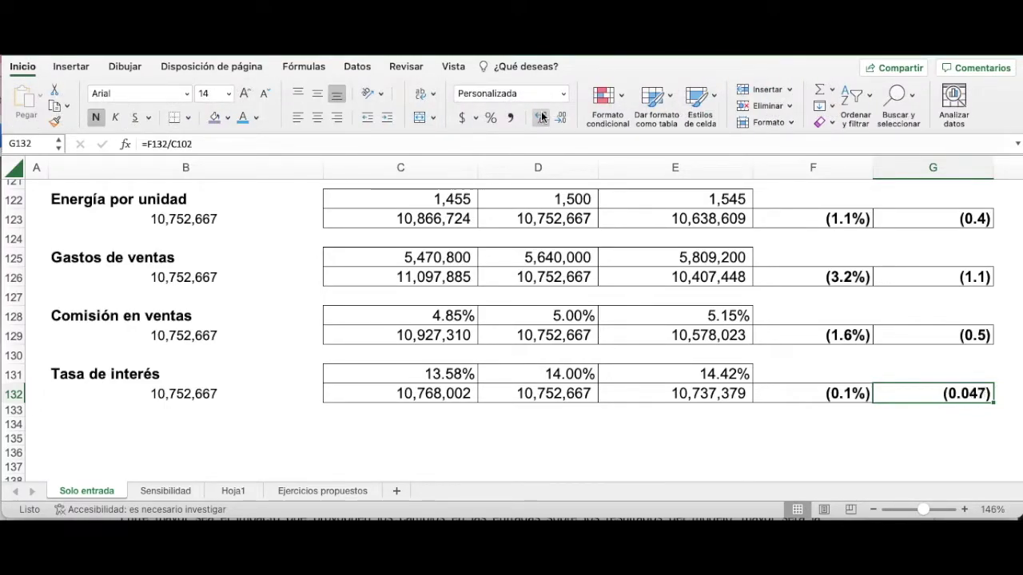
left_click(541, 118)
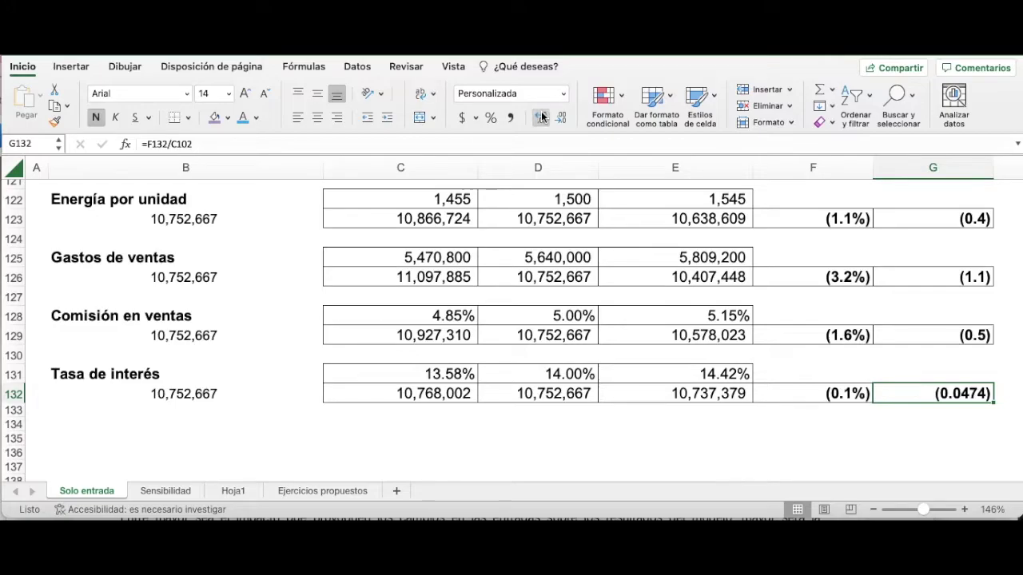
left_click(942, 466)
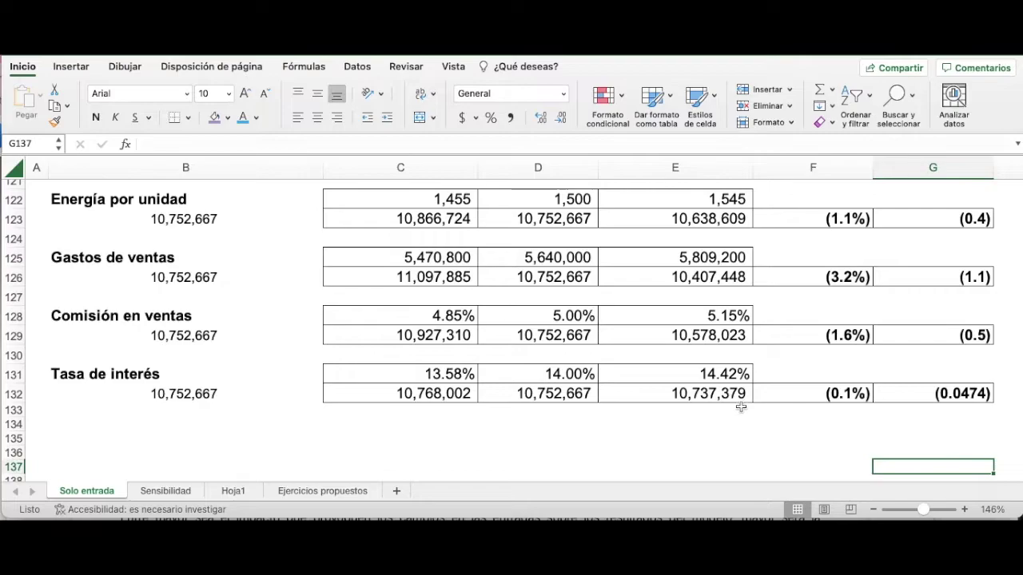
Review the percentage variations and degrees of sensitivity of all variables, from Cantidad vendida inicial to Tasa de interés.
scroll(739, 403, "up", 2)
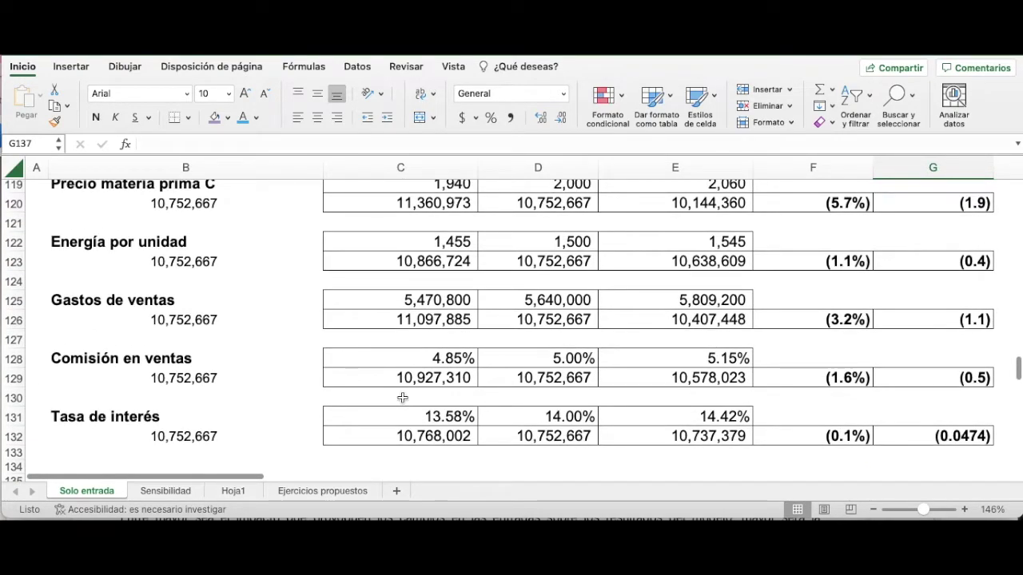
scroll(403, 397, "up", 1)
scroll(403, 397, "down", 1)
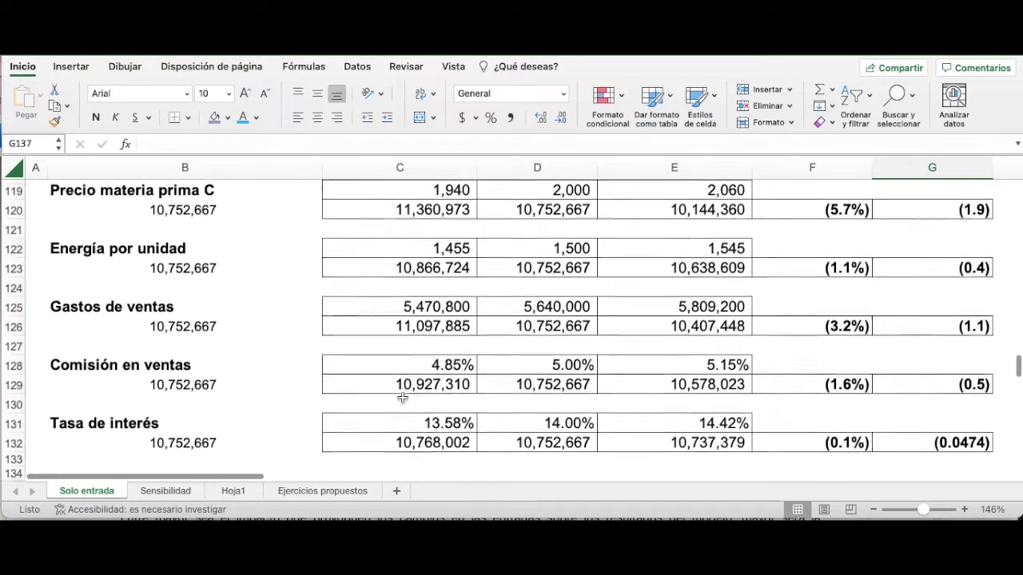
scroll(403, 397, "right", 1)
scroll(403, 399, "up", 2)
scroll(403, 398, "right", 3)
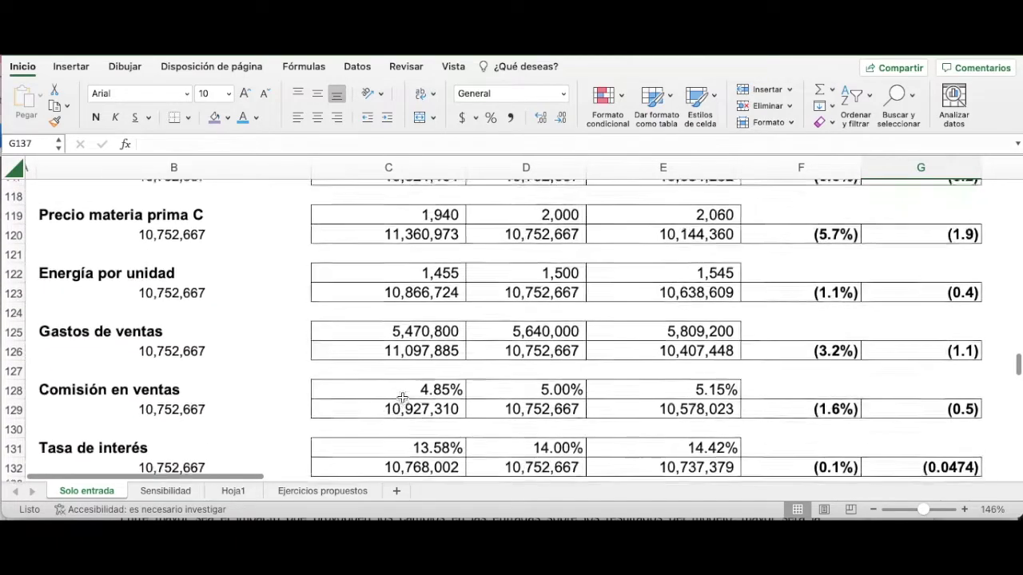
scroll(403, 398, "up", 6)
scroll(403, 398, "up", 1)
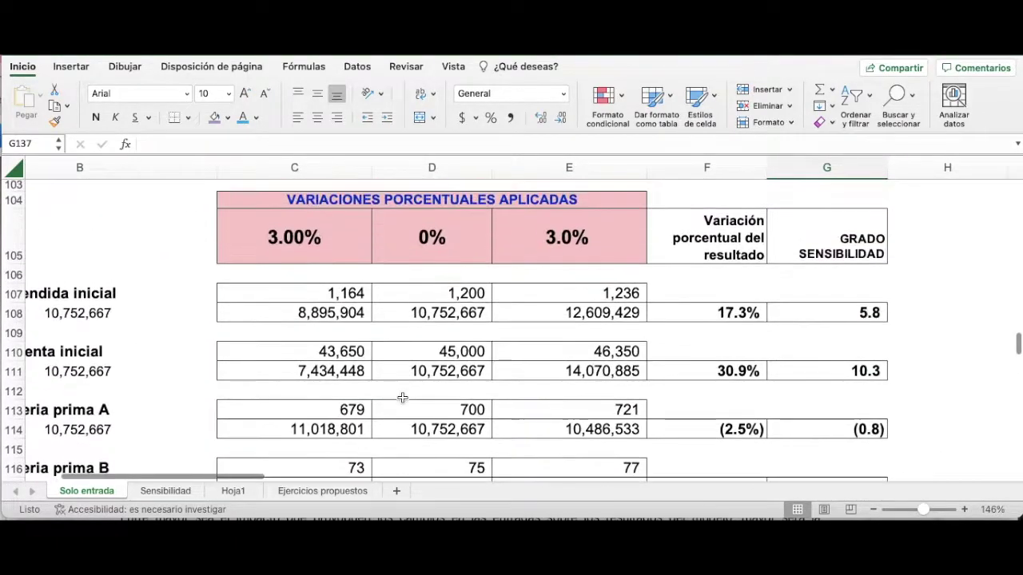
scroll(403, 398, "left", 3)
scroll(402, 397, "down", 2)
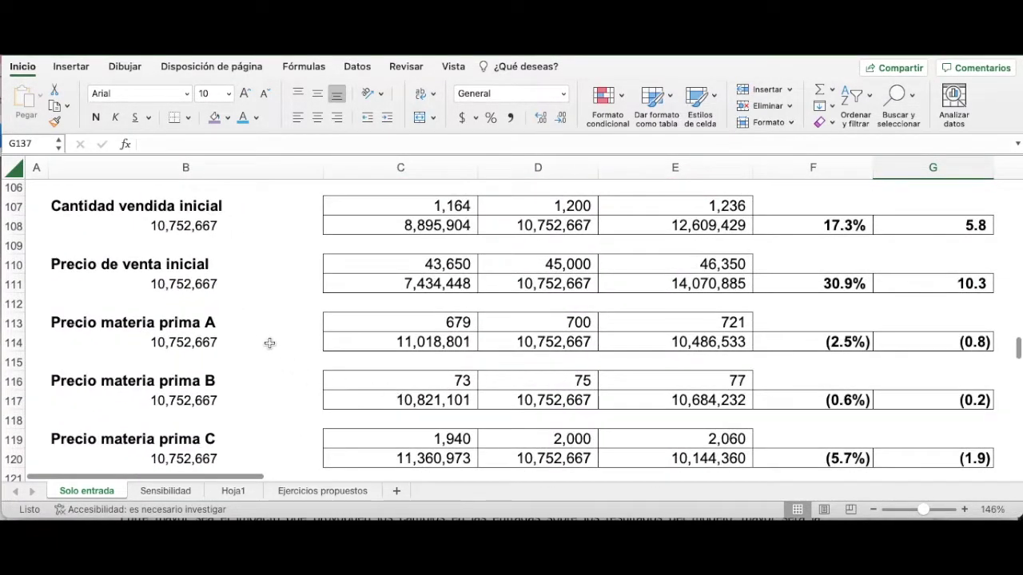
scroll(240, 364, "down", 5)
scroll(201, 364, "down", 3)
scroll(201, 364, "up", 4)
scroll(201, 363, "up", 5)
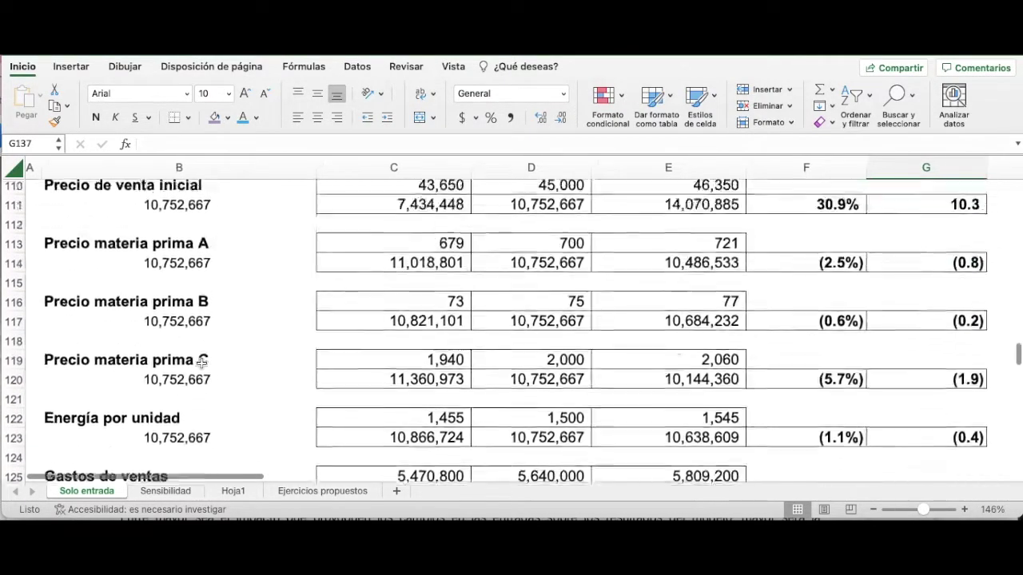
scroll(201, 364, "down", 1)
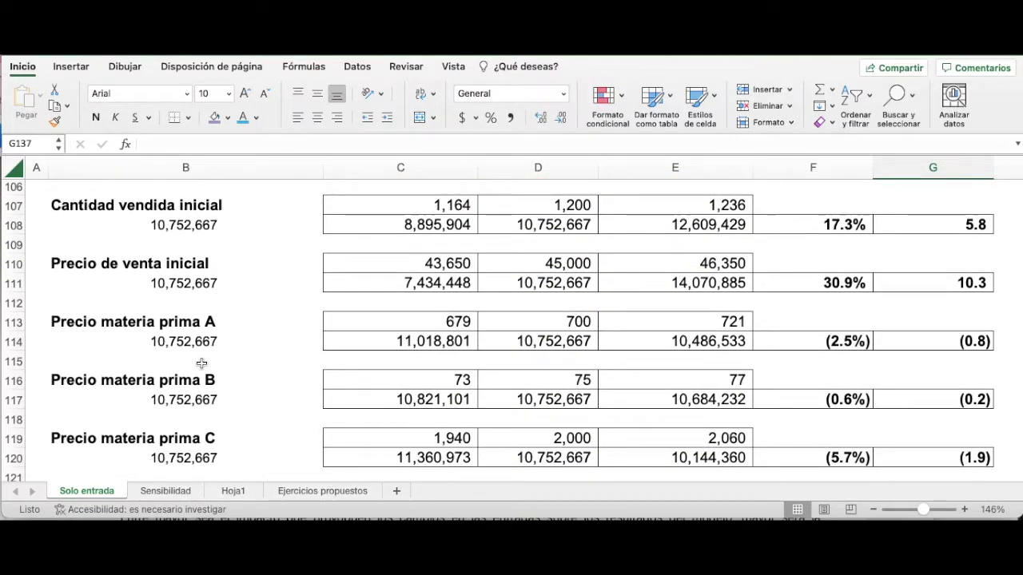
scroll(201, 363, "down", 1)
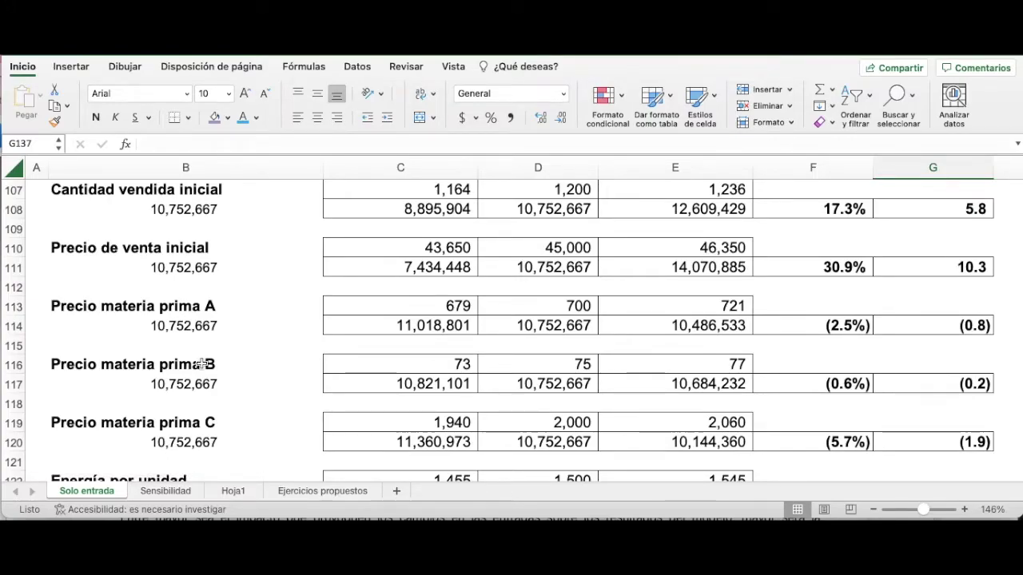
Examine the model's input data, including monthly expenses, assets, debt, interest rate and tax rate.
scroll(202, 364, "up", 20)
scroll(202, 363, "up", 5)
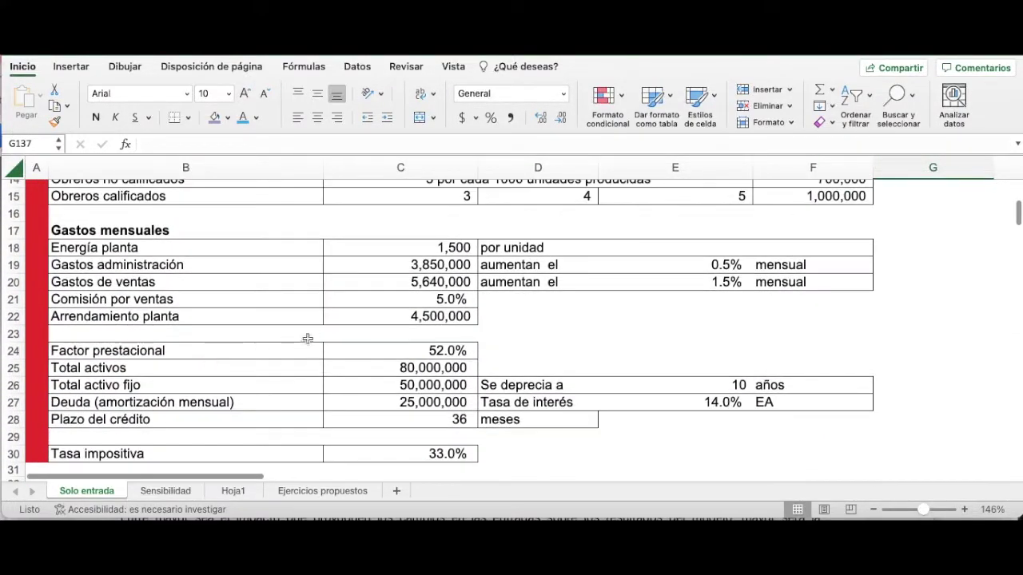
scroll(276, 360, "up", 2)
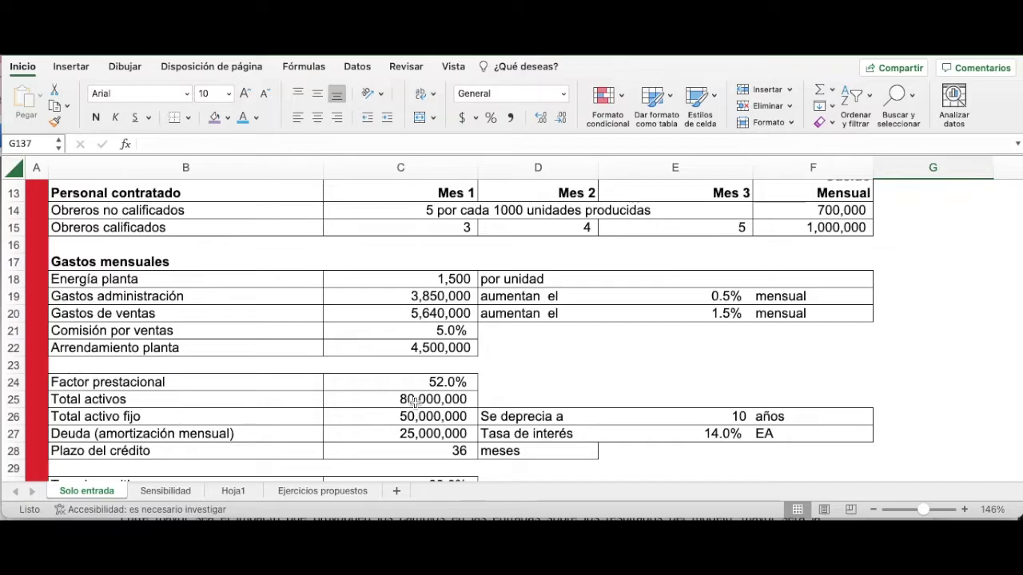
scroll(415, 401, "down", 2)
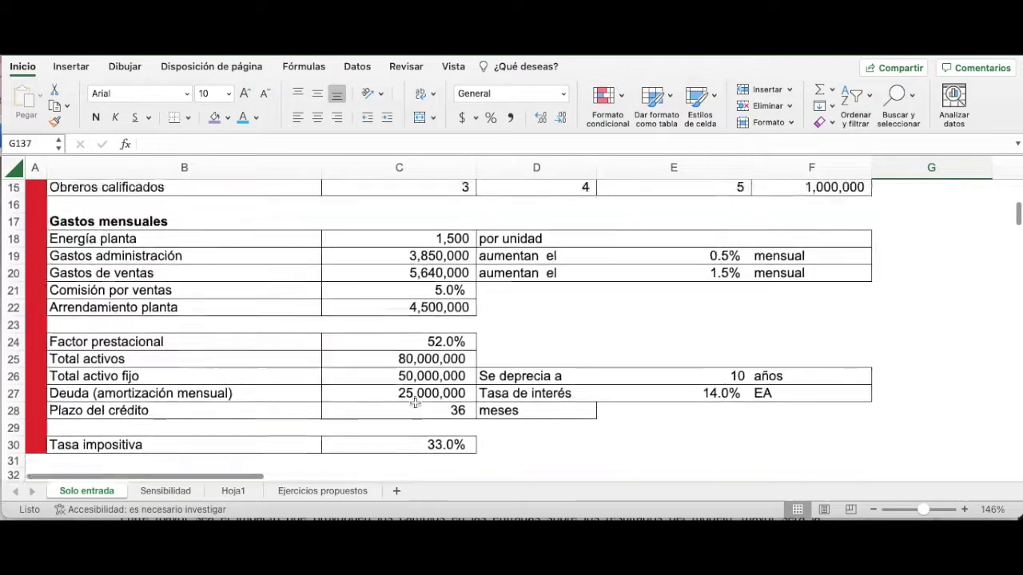
scroll(415, 401, "up", 10)
scroll(415, 402, "down", 17)
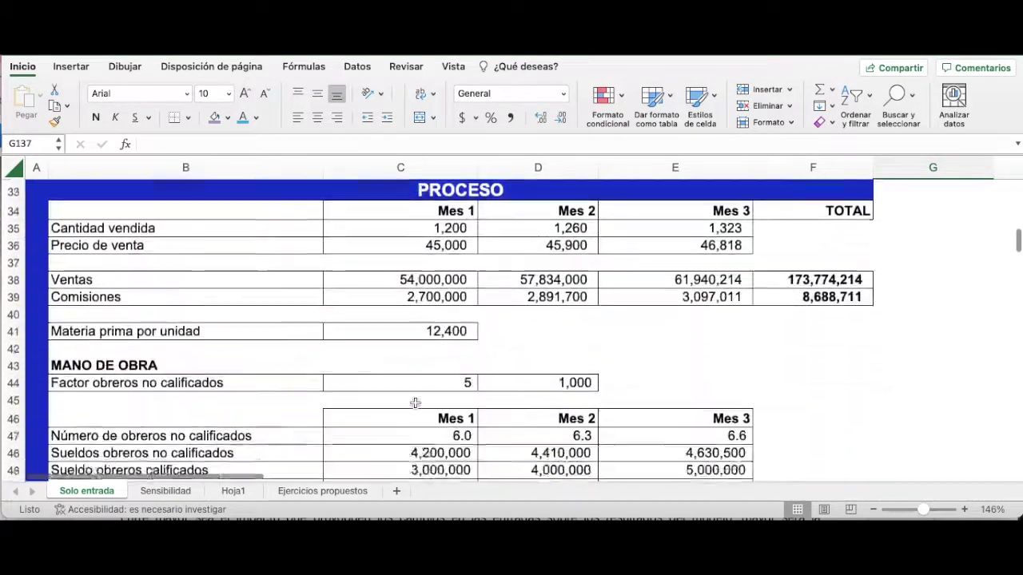
Compare the values in the GRADO SENSIBILIDAD column across the analysed variables, from Tasa de interés up to Cantidad vendida inicial.
scroll(415, 402, "down", 20)
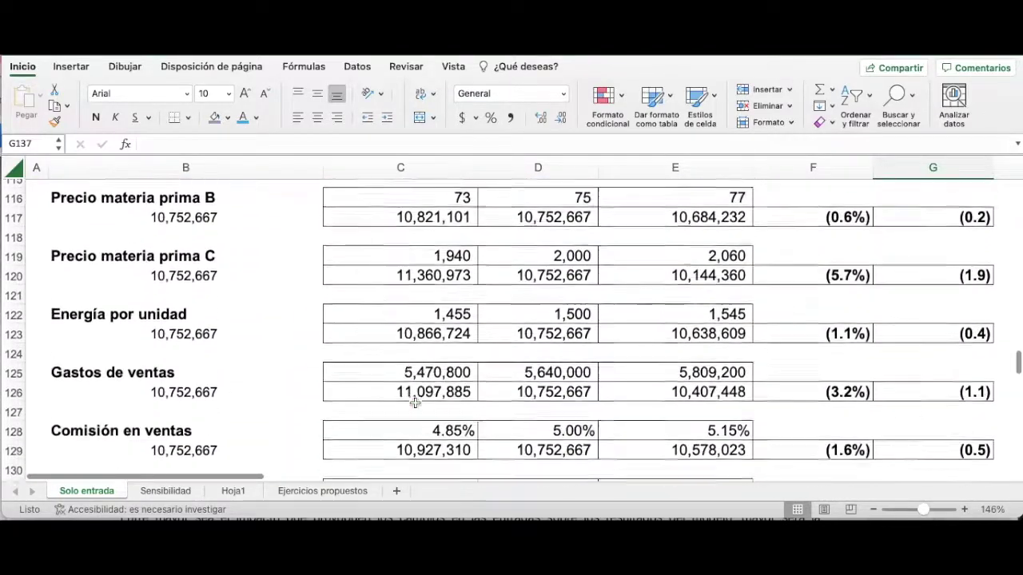
scroll(415, 402, "down", 2)
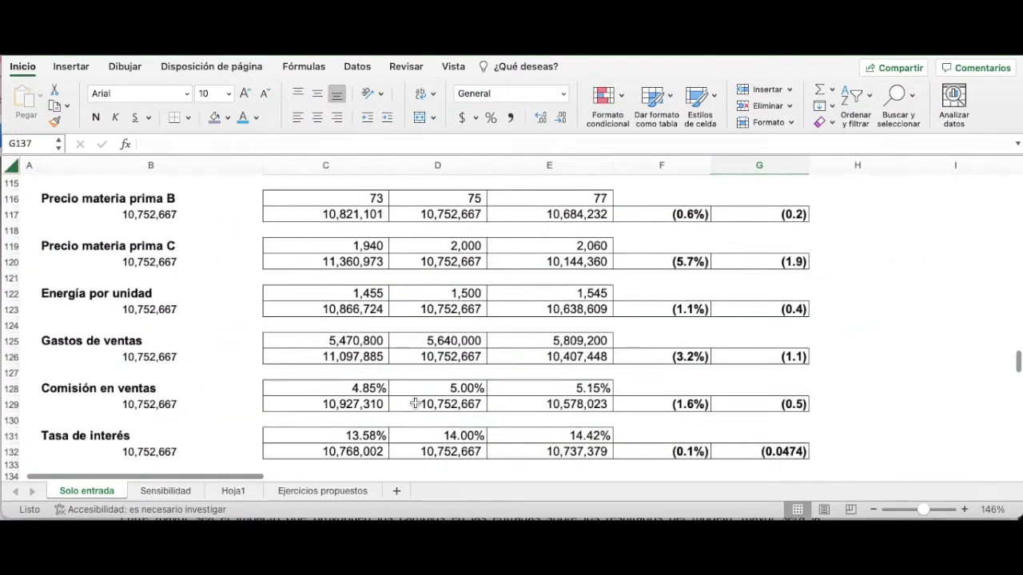
scroll(414, 403, "down", 2)
scroll(414, 403, "up", 3)
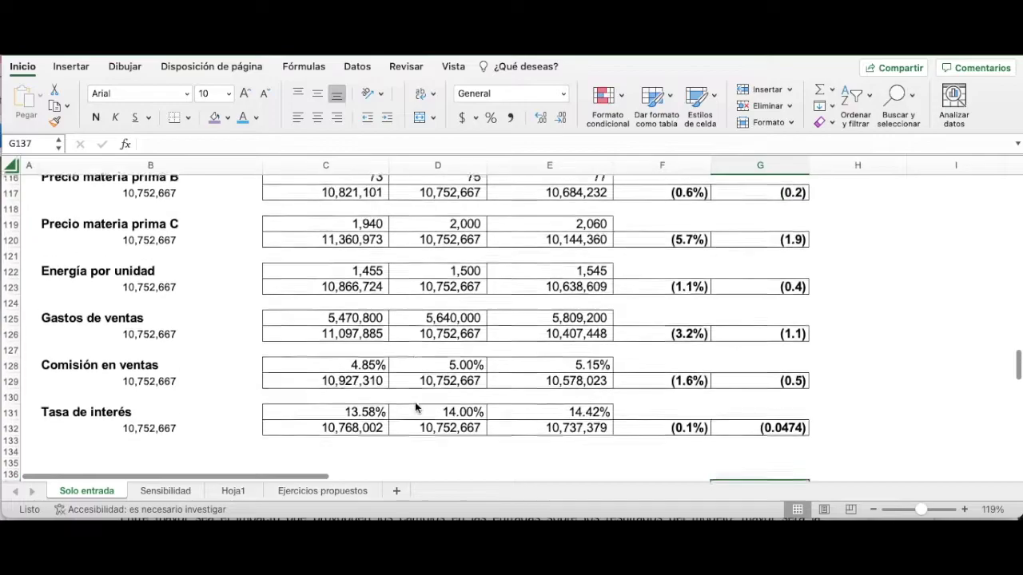
scroll(414, 402, "up", 2)
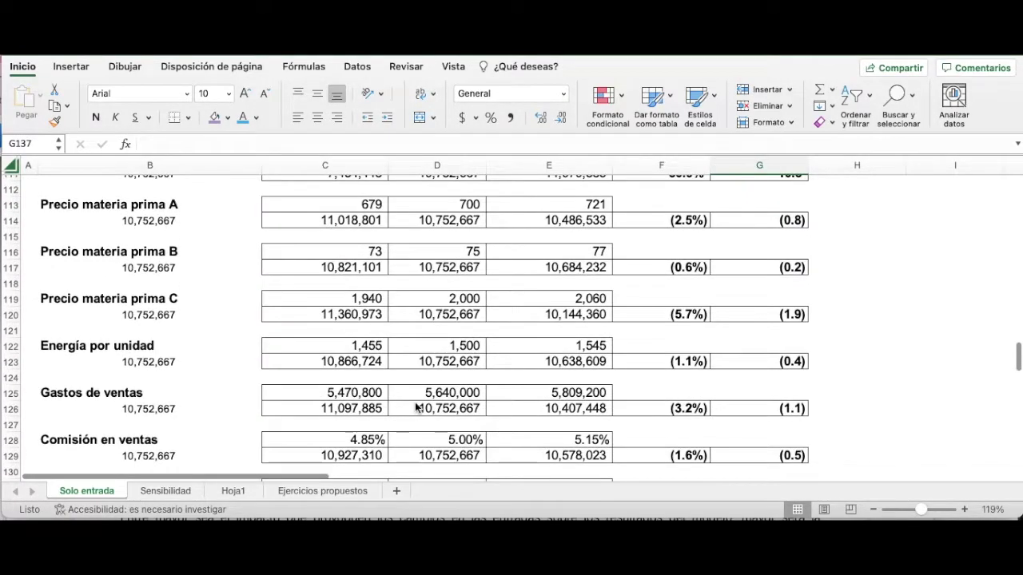
scroll(414, 401, "up", 3)
scroll(415, 402, "right", 1)
scroll(415, 401, "up", 3)
scroll(415, 402, "right", 1)
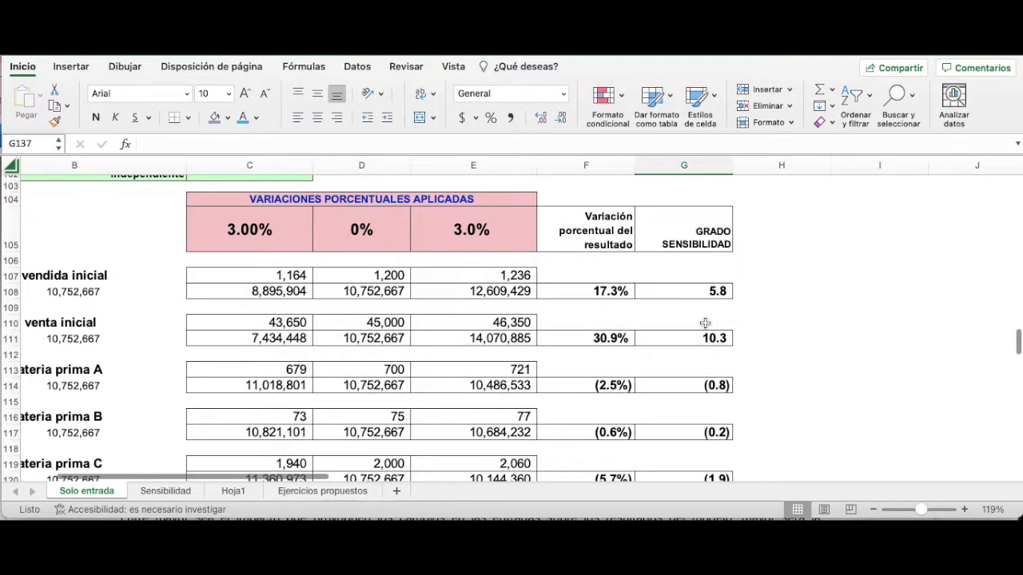
left_click(711, 301)
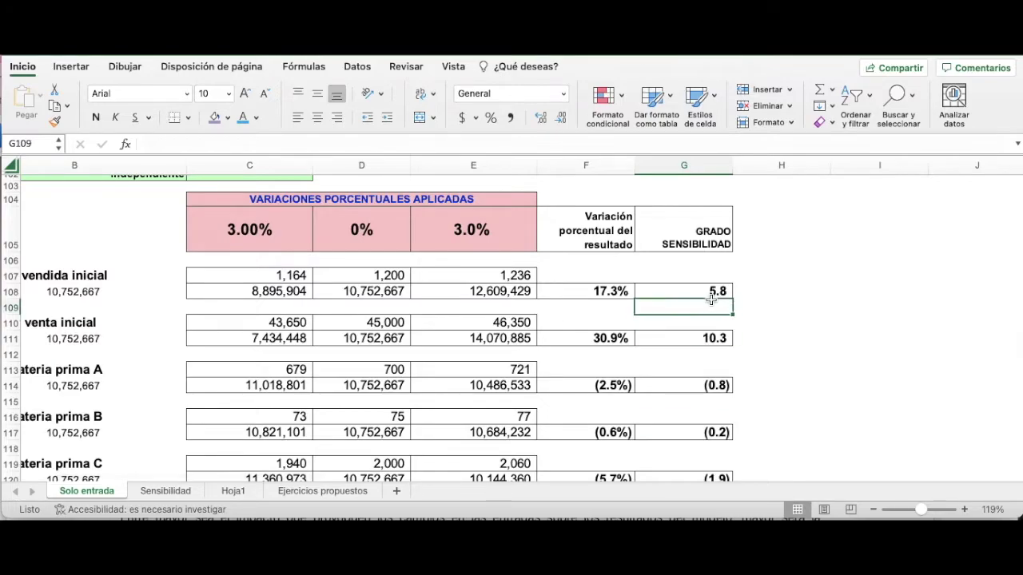
Examine the degree of sensitivity formula for Cantidad vendida inicial and the independent variable's percentage variation in C102 against the analysed variables.
scroll(703, 296, "down", 1)
left_click(699, 288)
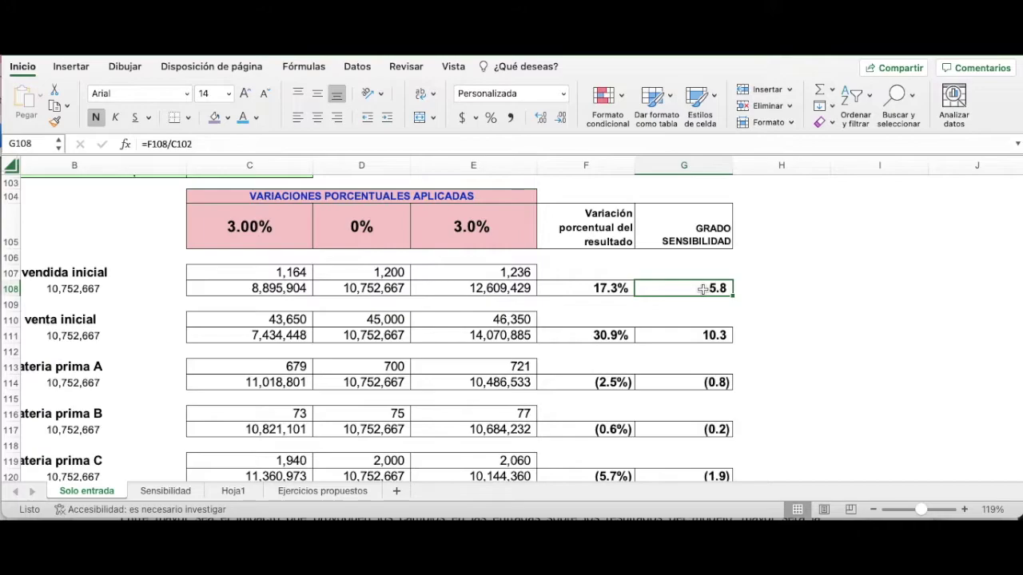
scroll(690, 319, "down", 2)
scroll(689, 323, "down", 5)
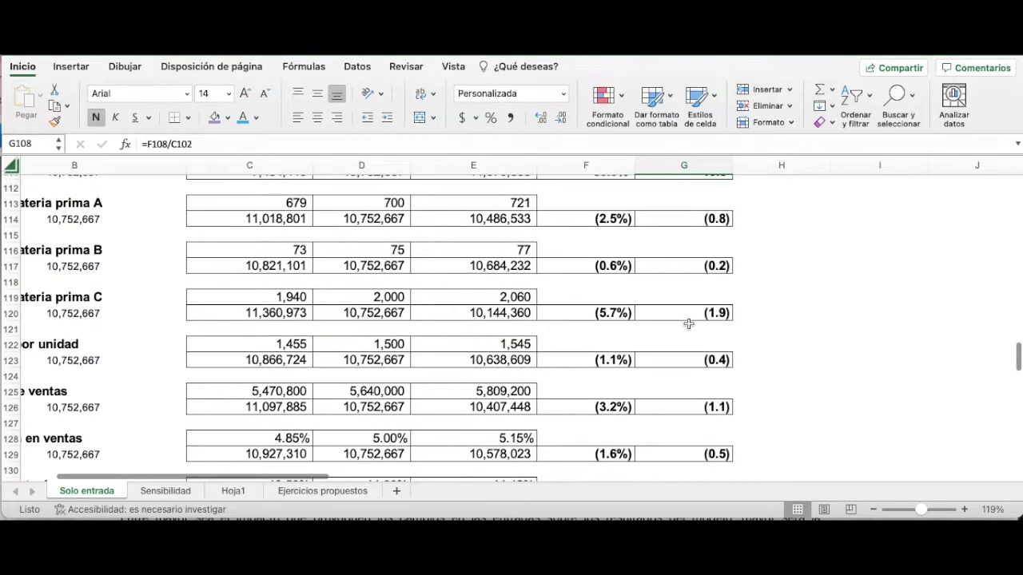
scroll(689, 324, "up", 6)
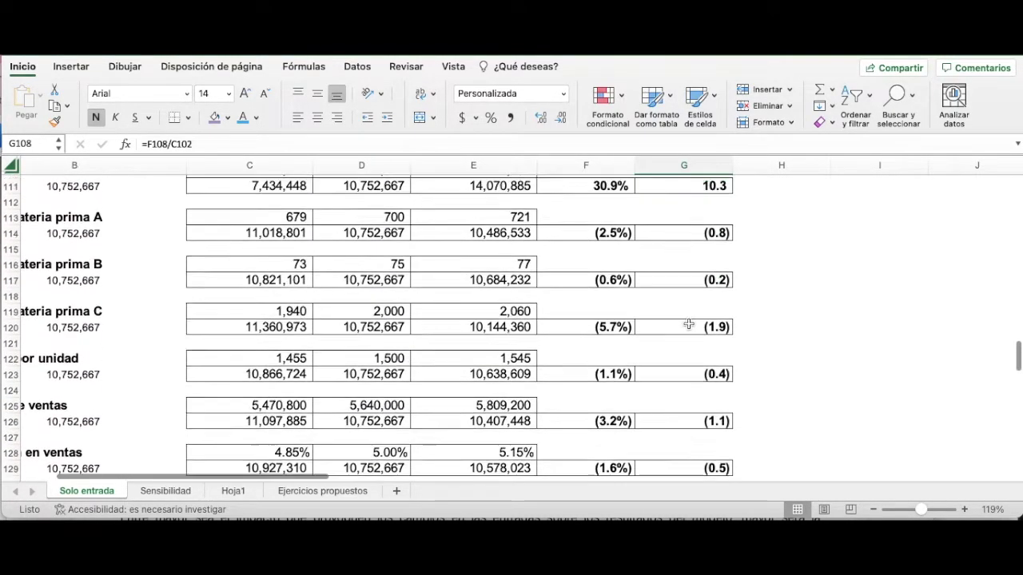
left_click(795, 294)
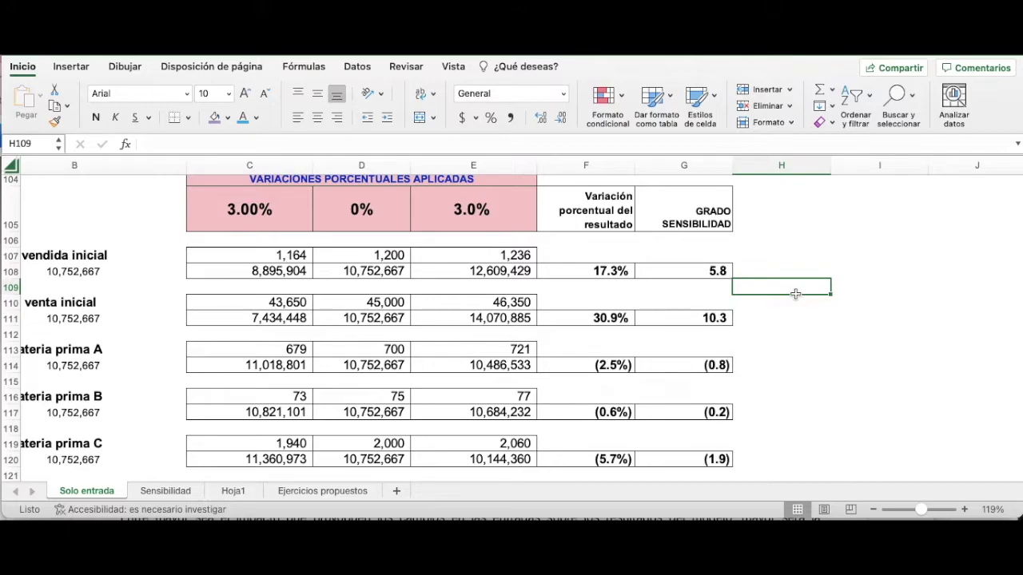
scroll(679, 261, "up", 3)
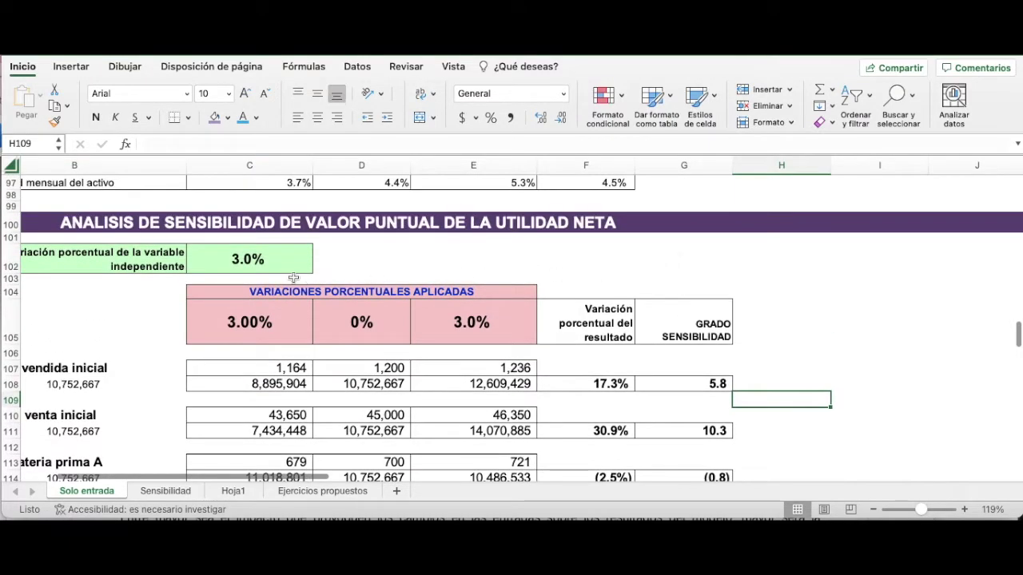
left_click(243, 259)
scroll(251, 261, "down", 1)
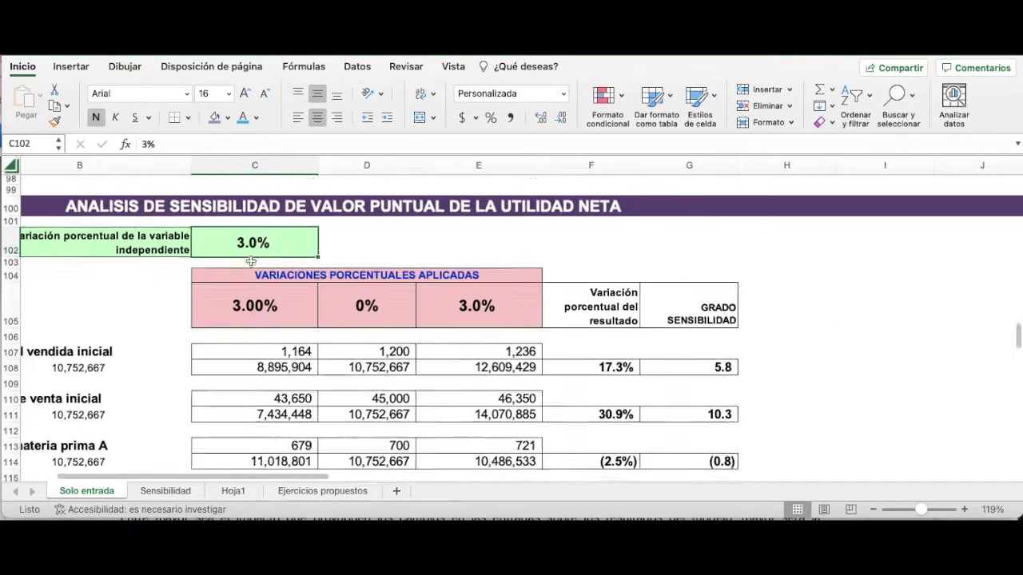
scroll(251, 261, "down", 8)
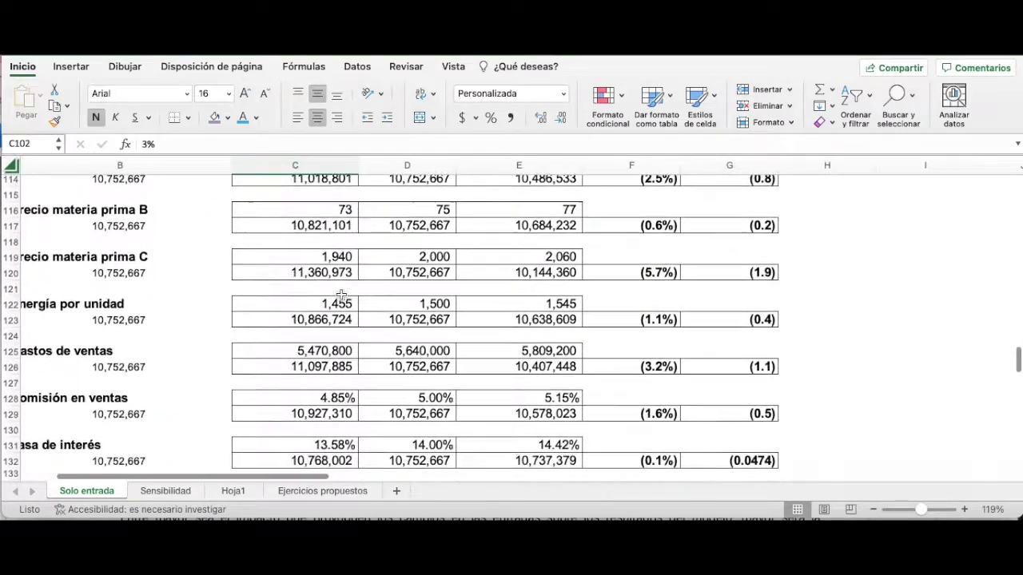
scroll(341, 294, "up", 5)
scroll(341, 295, "up", 3)
scroll(332, 258, "down", 4)
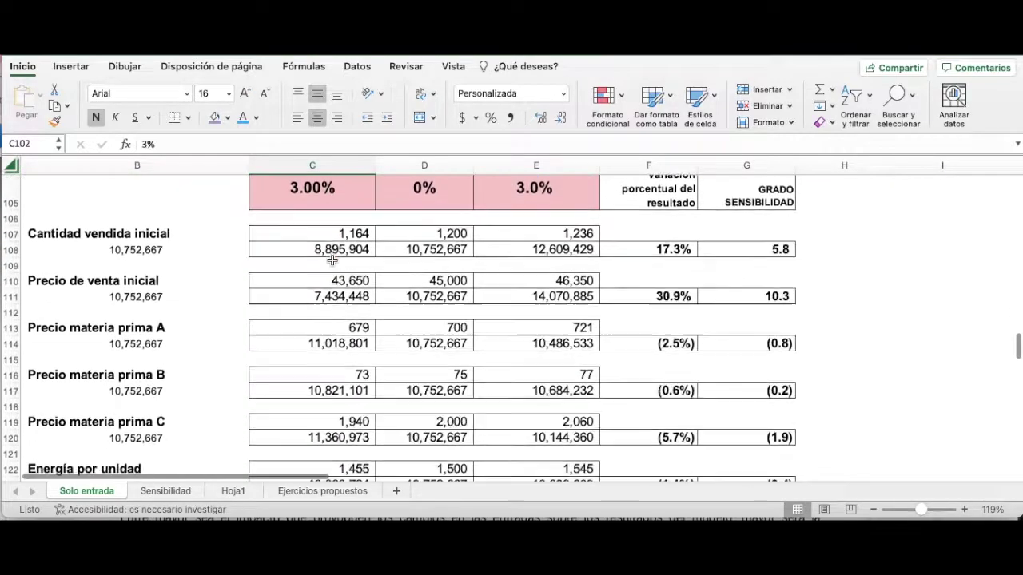
Compare the degree of sensitivity of Precio de venta inicial in G111 with the cost, expense, commission and interest rate variables.
left_click(827, 342)
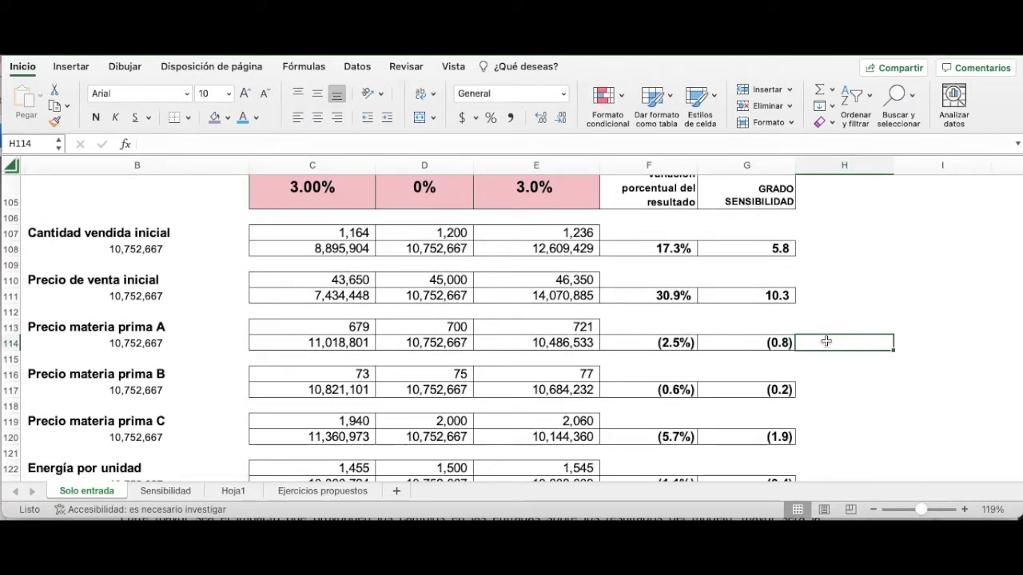
key("Up")
key("Up")
key("Up")
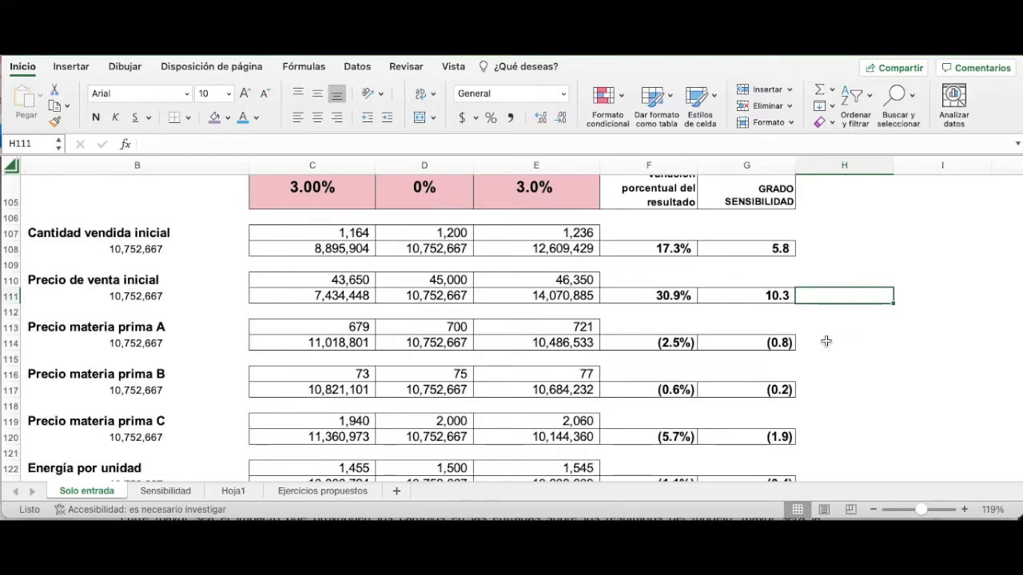
key("Left")
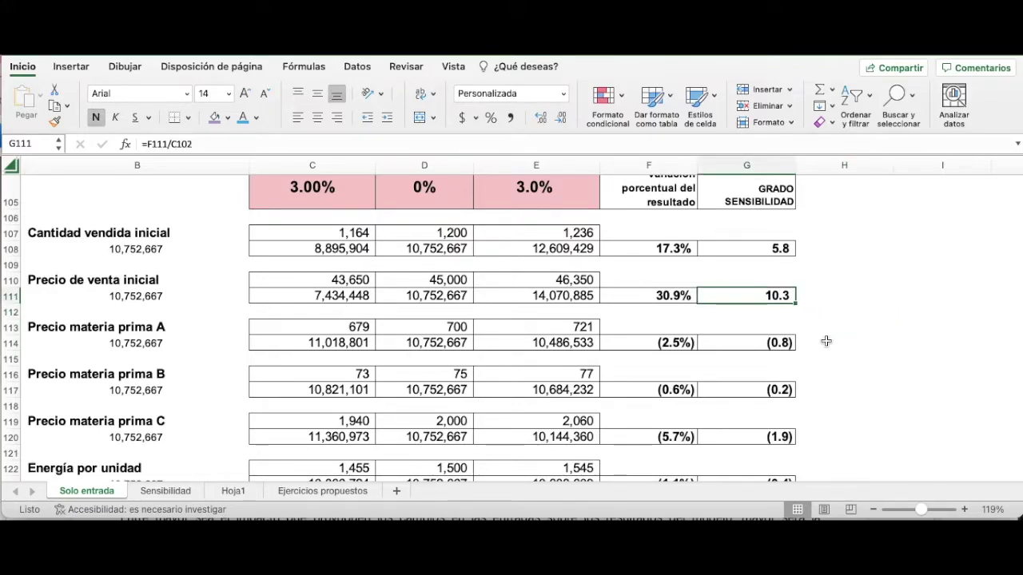
key("Right")
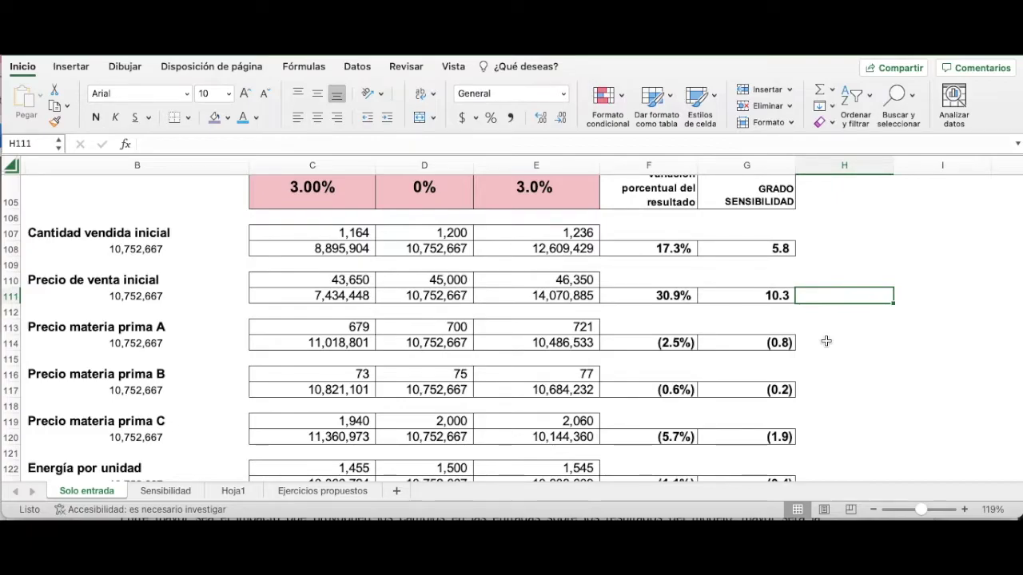
scroll(826, 341, "up", 1)
scroll(826, 341, "down", 3)
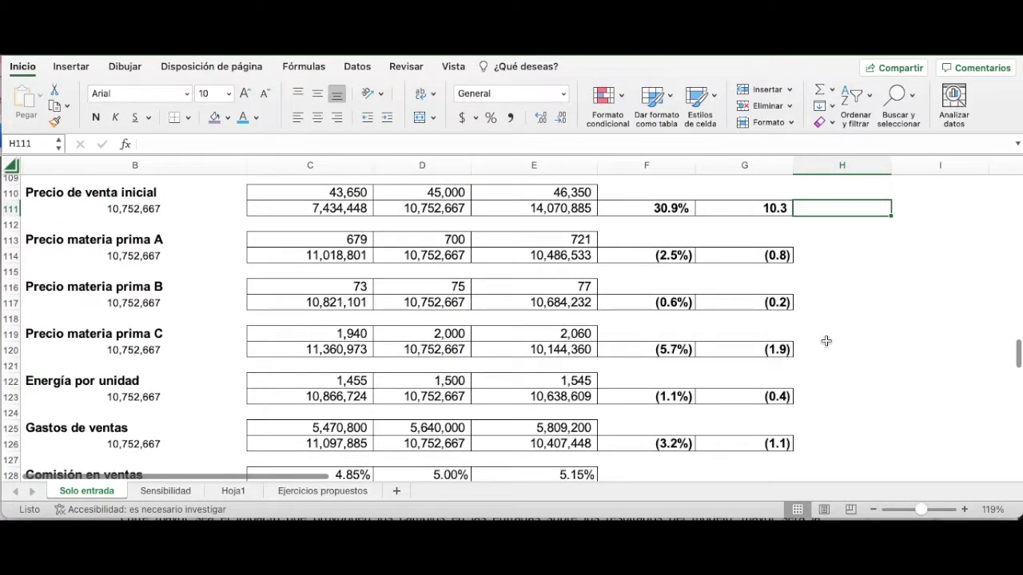
scroll(826, 342, "down", 2)
scroll(826, 341, "down", 4)
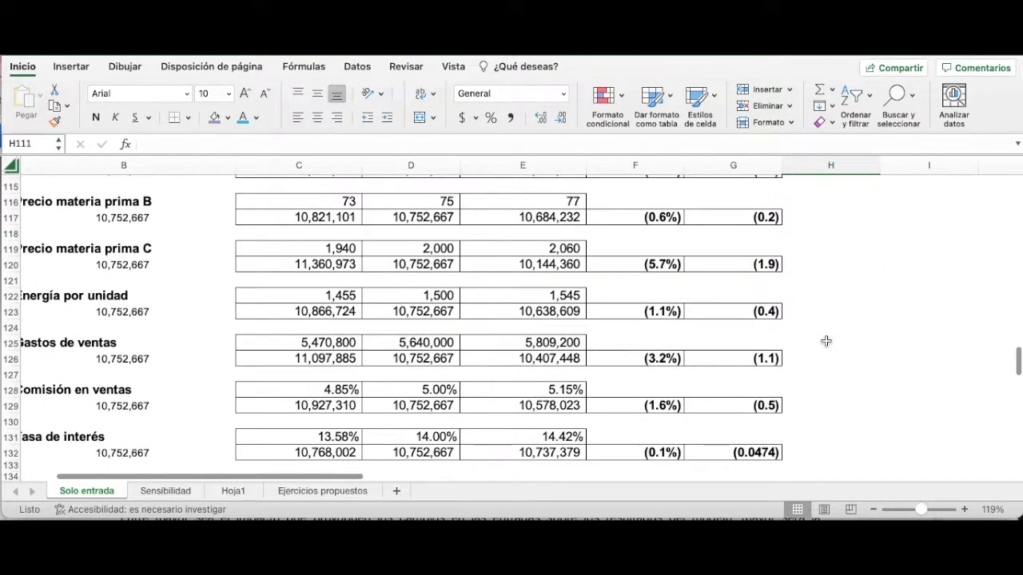
scroll(826, 341, "up", 3)
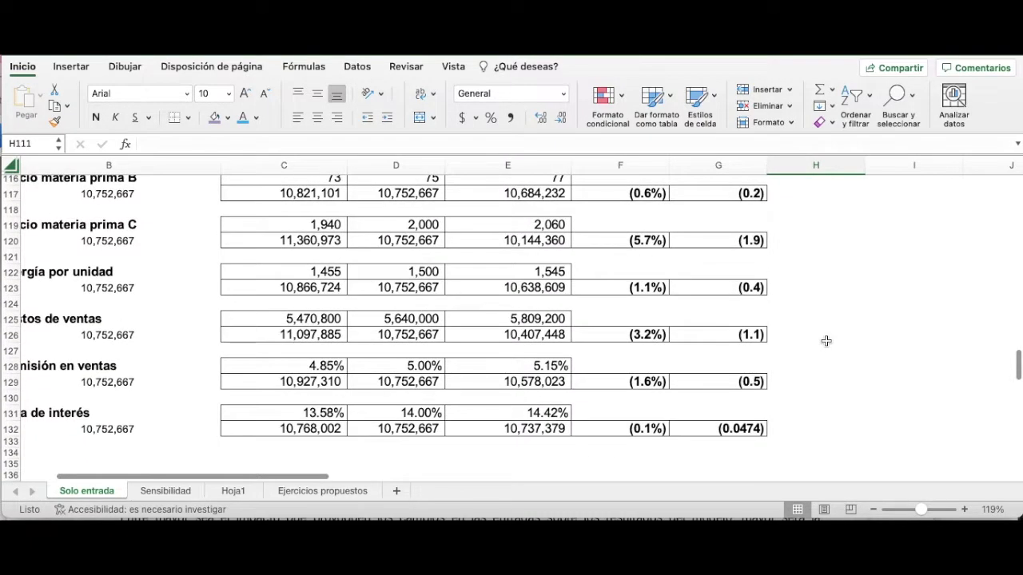
scroll(826, 341, "up", 4)
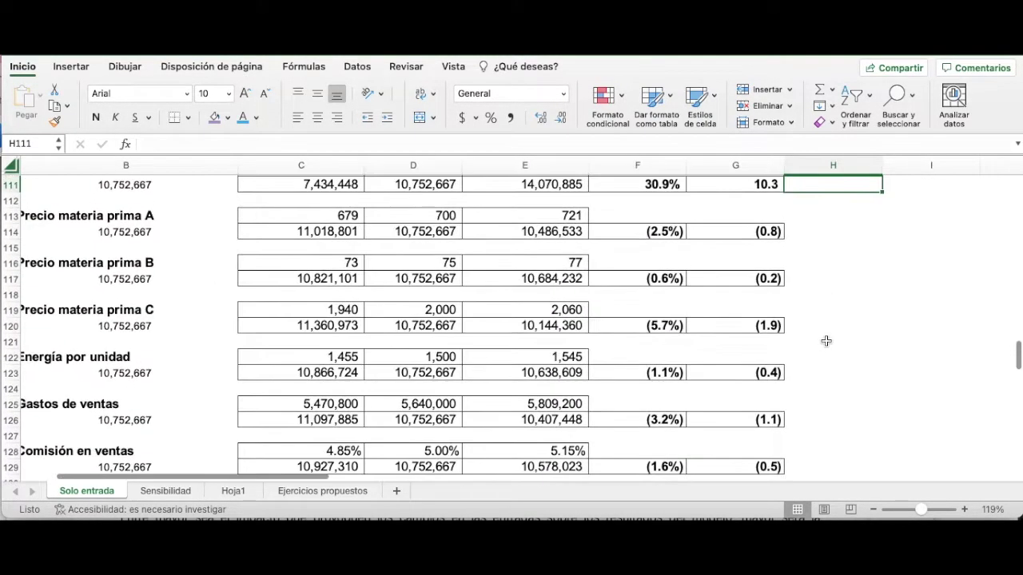
scroll(826, 342, "down", 1)
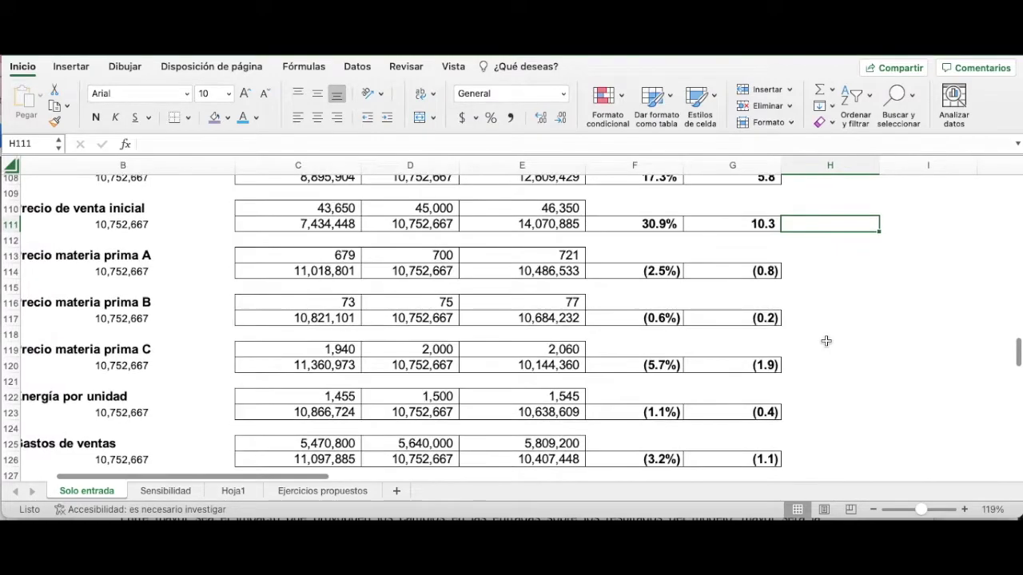
scroll(708, 331, "up", 2)
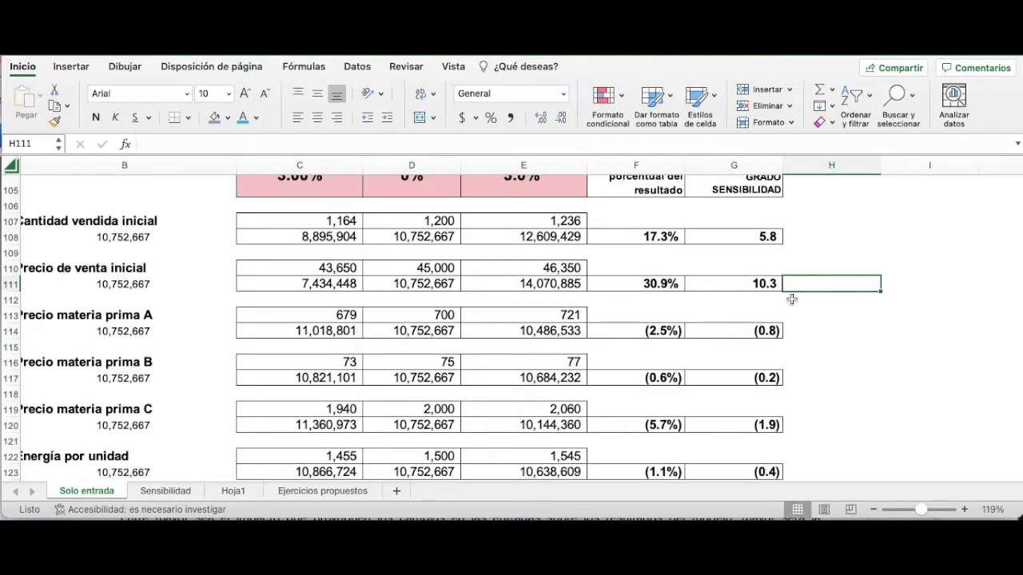
scroll(791, 296, "left", 2)
scroll(791, 297, "down", 2)
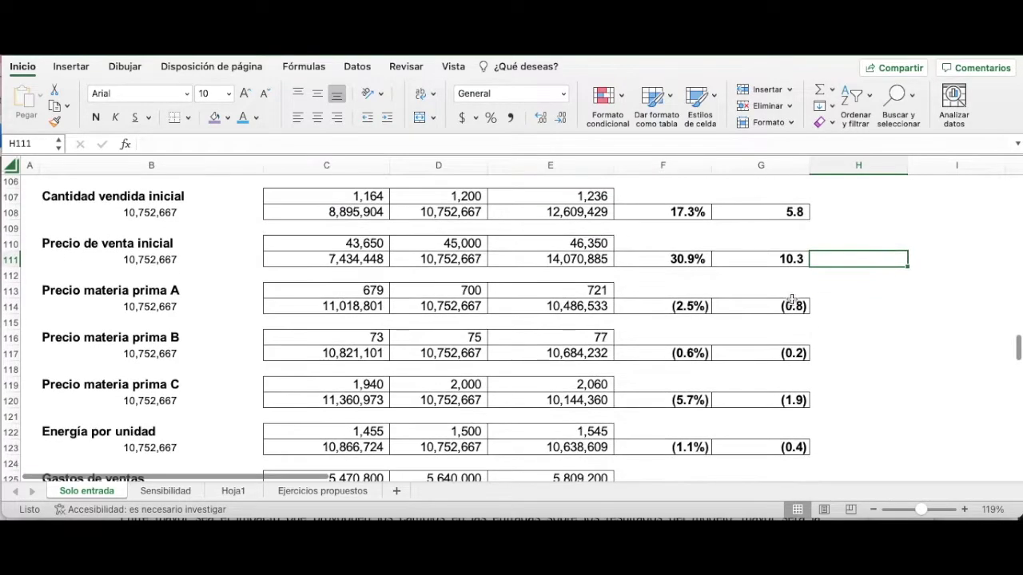
scroll(791, 298, "up", 3)
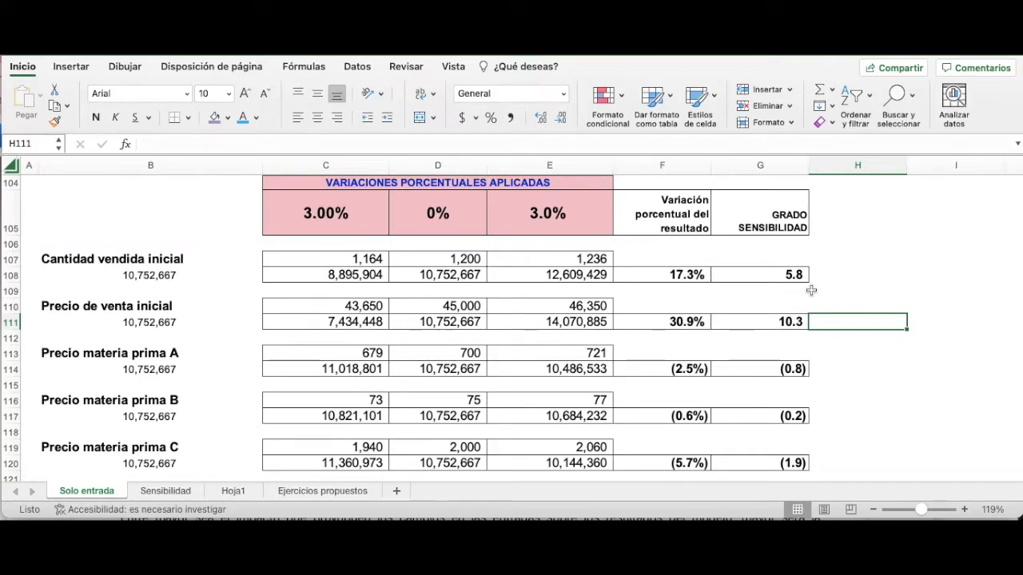
Compare the degrees of sensitivity of Cantidad vendida inicial and Precio de venta inicial in G108 and G111.
key("Left")
key("Up")
key("Up")
key("Up")
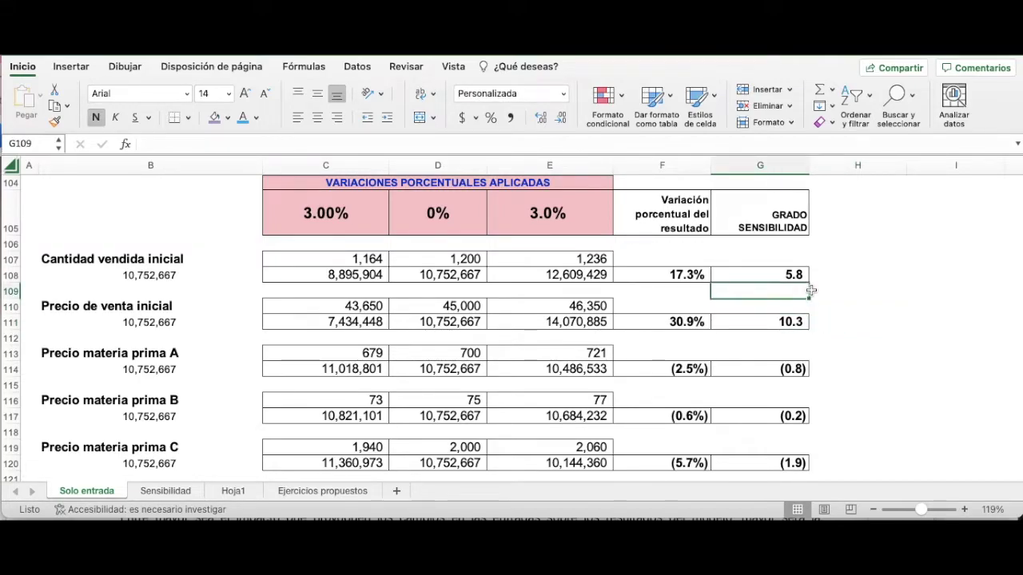
key("Down")
key("Down")
key("Down")
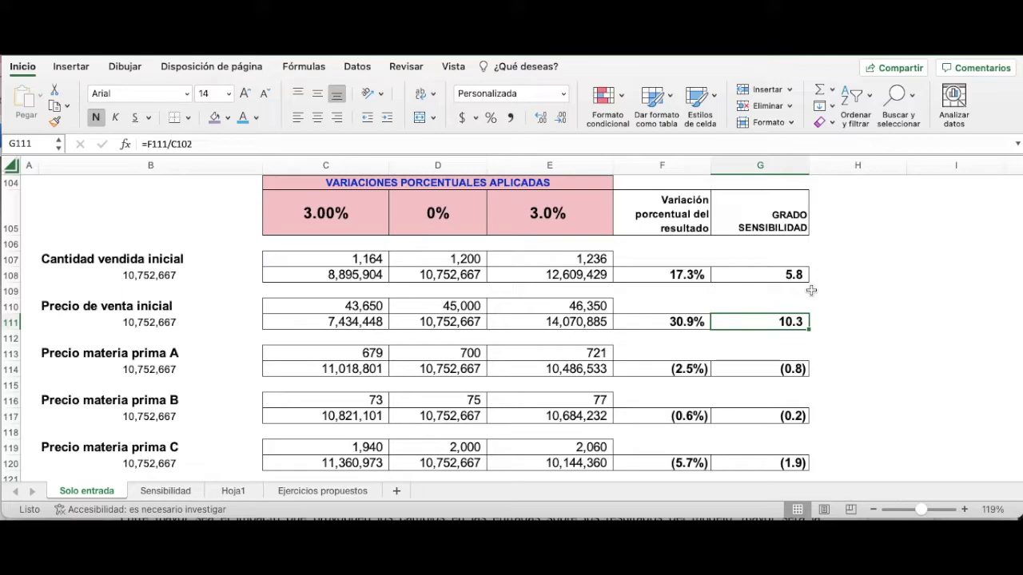
key("Left")
key("Right")
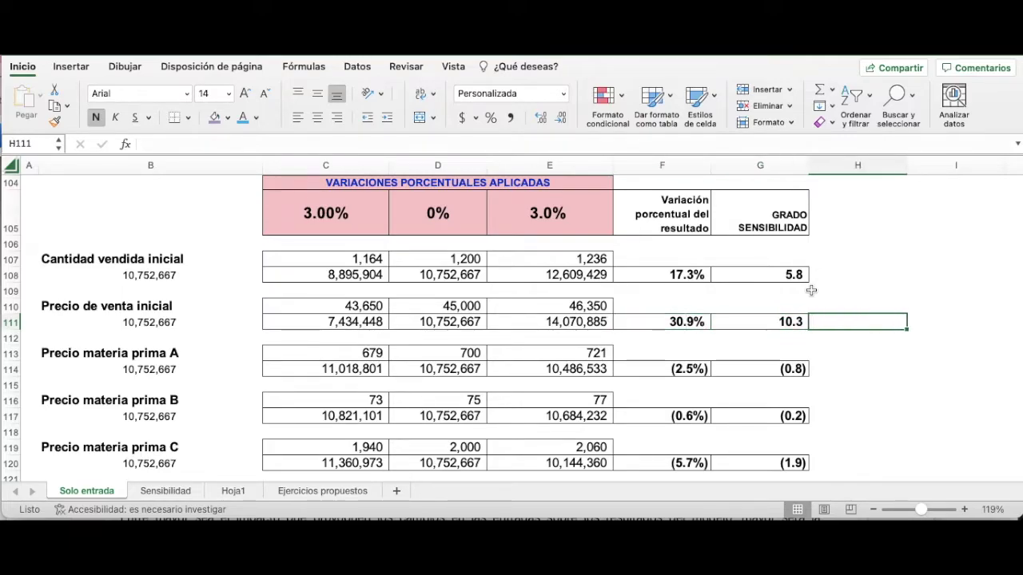
key("Up")
key("Up")
key("Up")
key("Down")
key("Down")
key("Down")
key("Down")
key("Down")
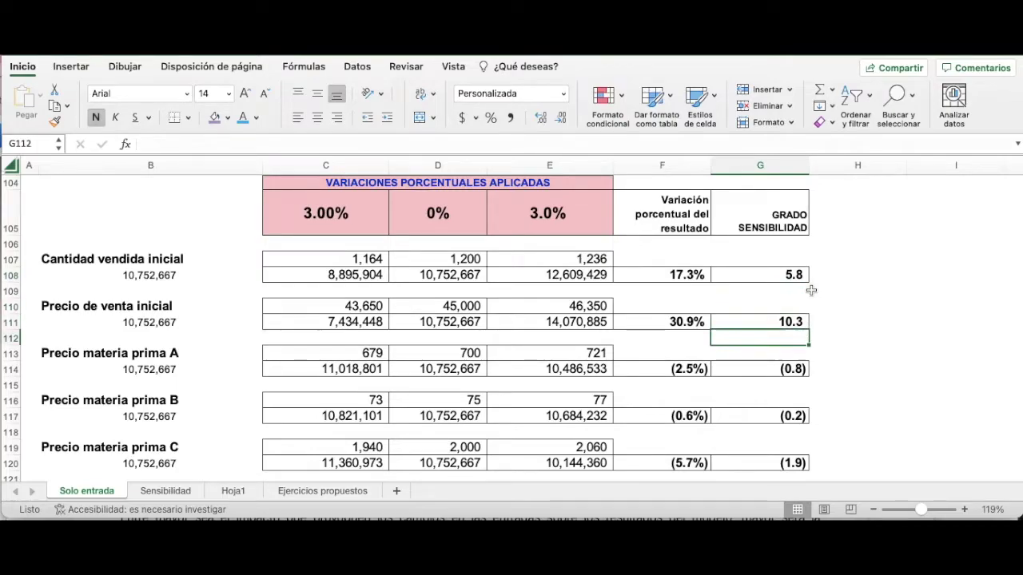
key("Up")
key("Up")
key("Up")
key("Up")
key("Up")
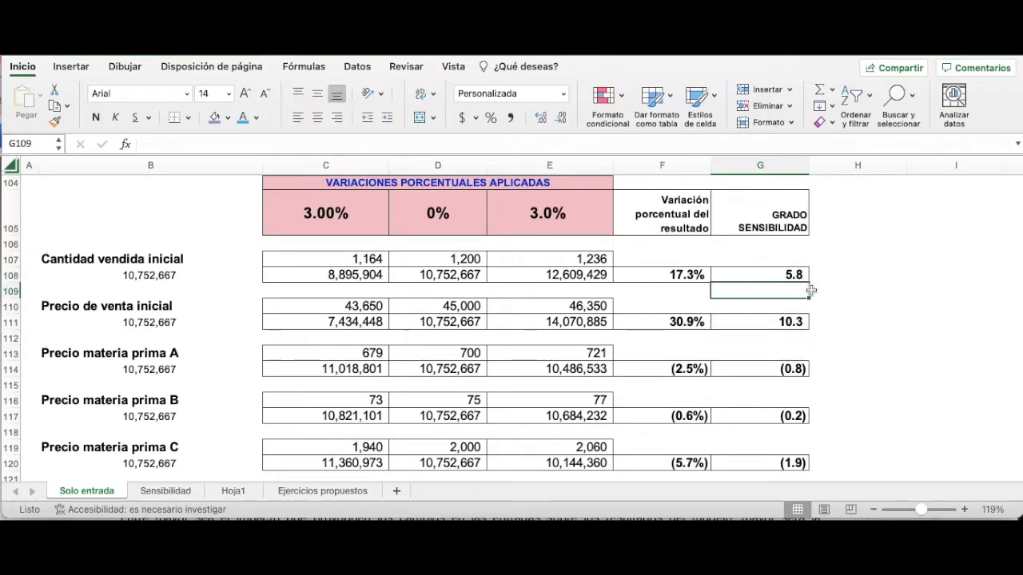
key("Down")
key("Down")
key("Down")
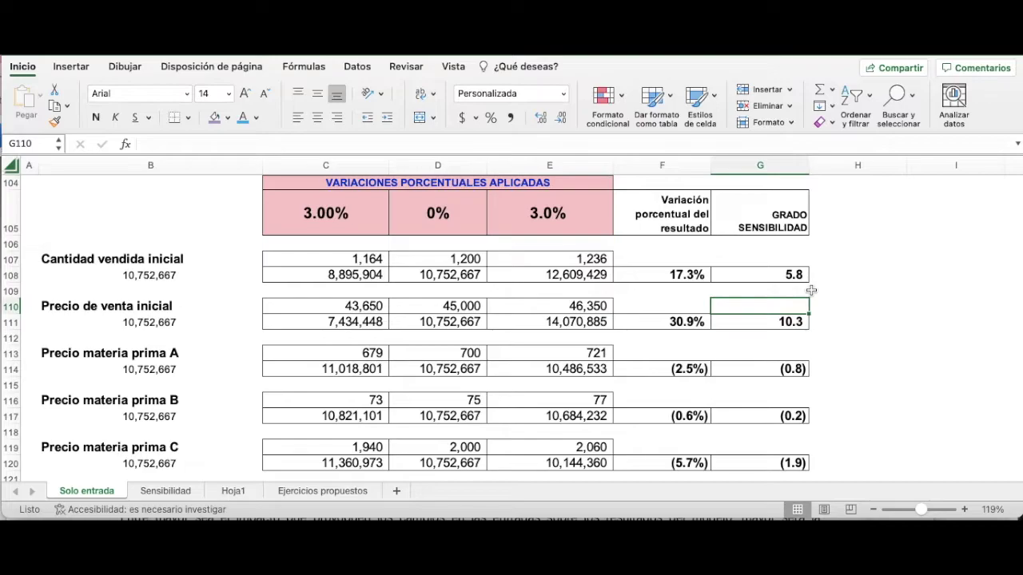
scroll(811, 290, "up", 1)
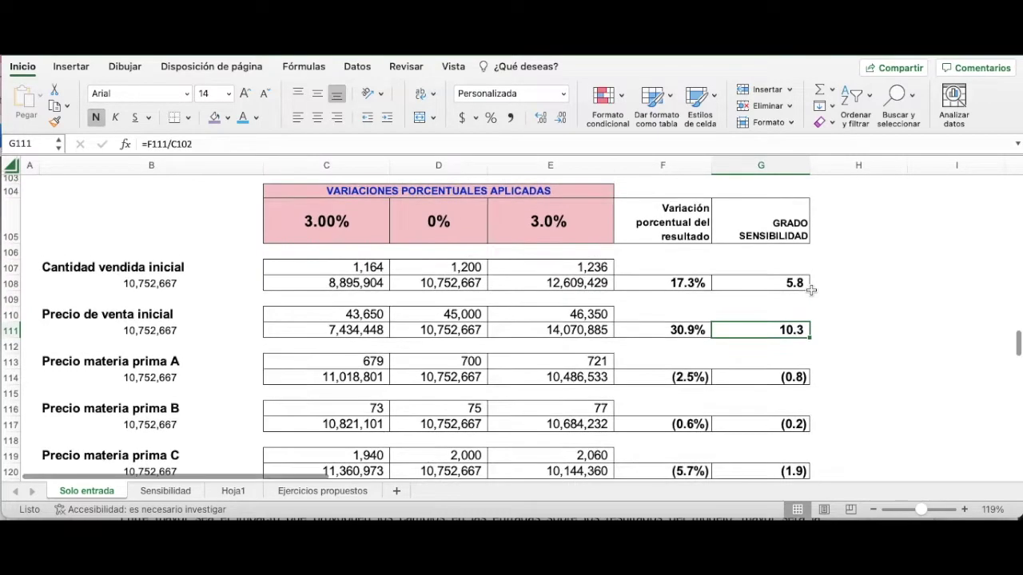
Examine the net profit results in row 108 for Cantidad vendida inicial under each percentage variation.
left_click(359, 288)
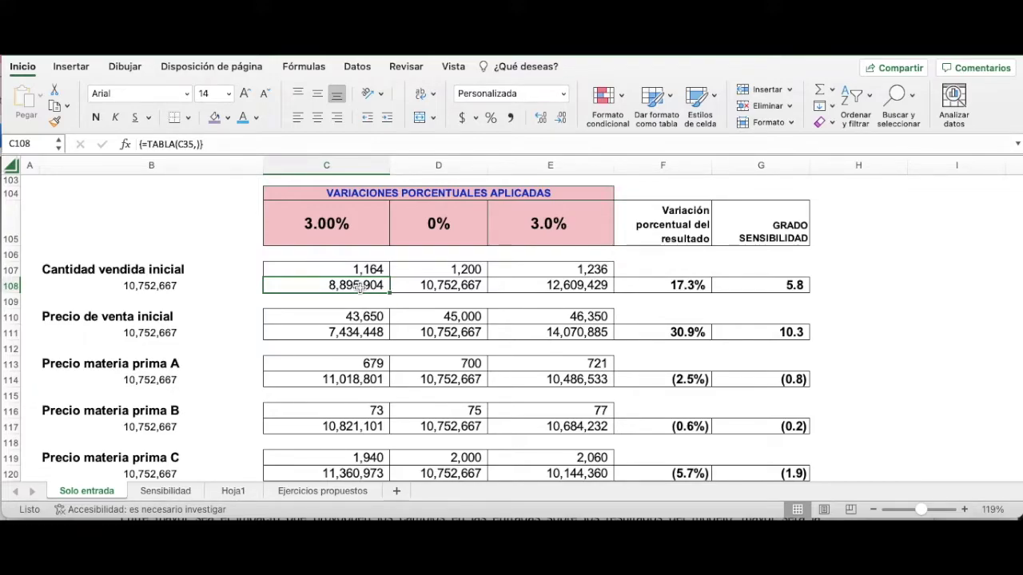
key("Right")
key("Right")
key("Right")
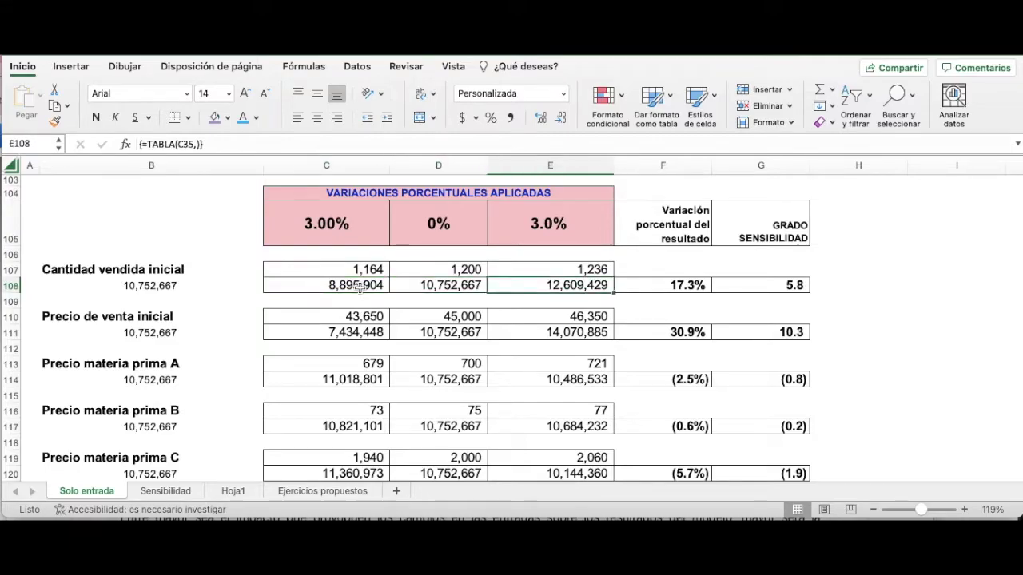
key("Left")
key("Right")
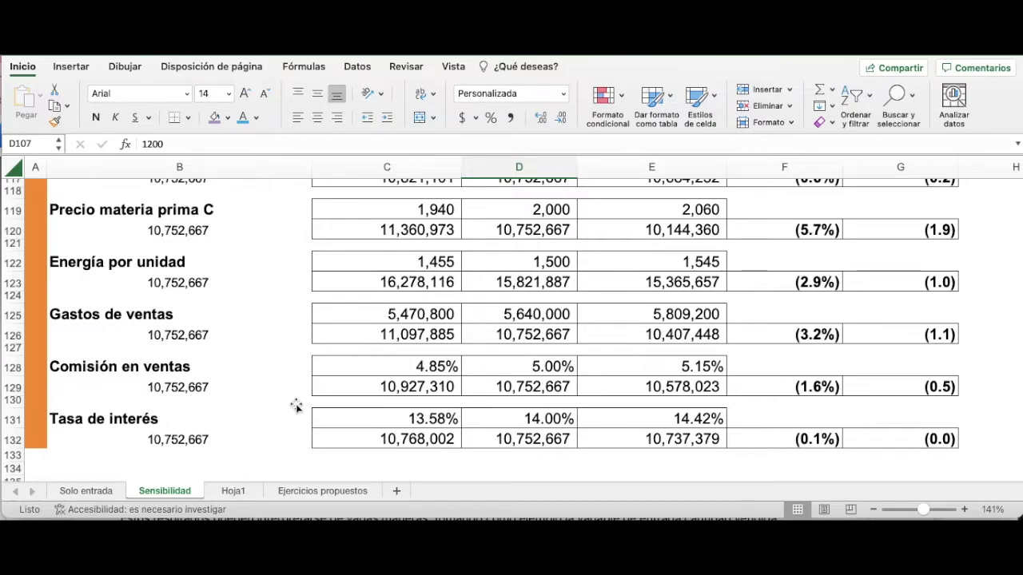
On the Sensibilidad sheet, review the sensitivity table and the model's input data, from raw materials and personnel to the tax rate.
scroll(296, 406, "up", 3)
scroll(291, 414, "down", 3)
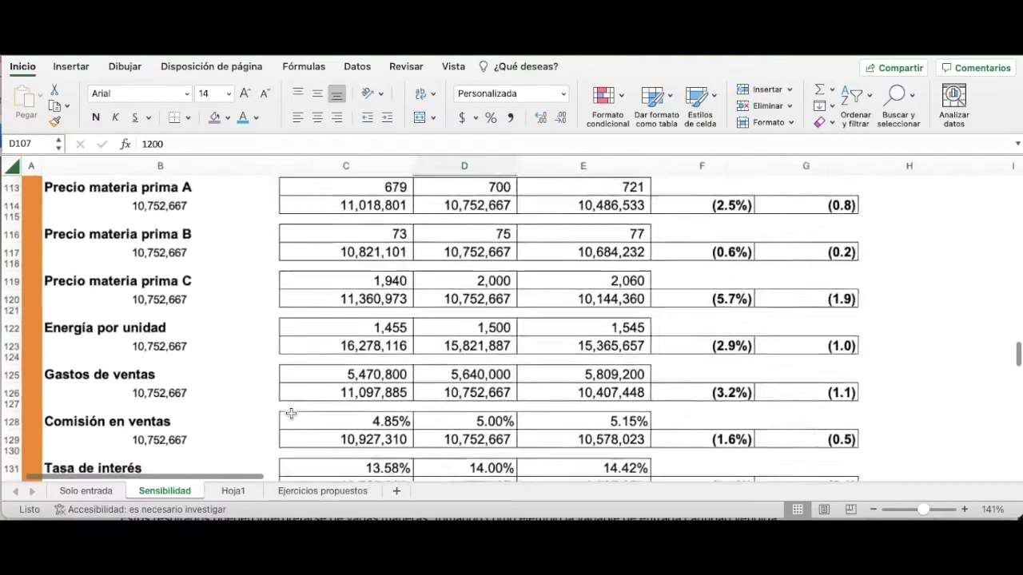
scroll(291, 413, "up", 20)
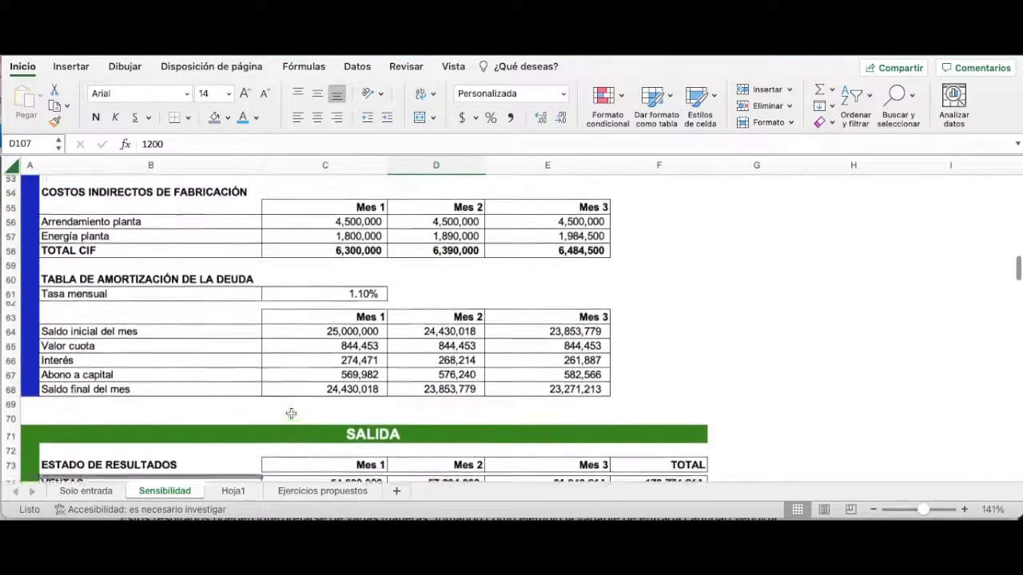
scroll(291, 413, "down", 3)
scroll(291, 412, "up", 5)
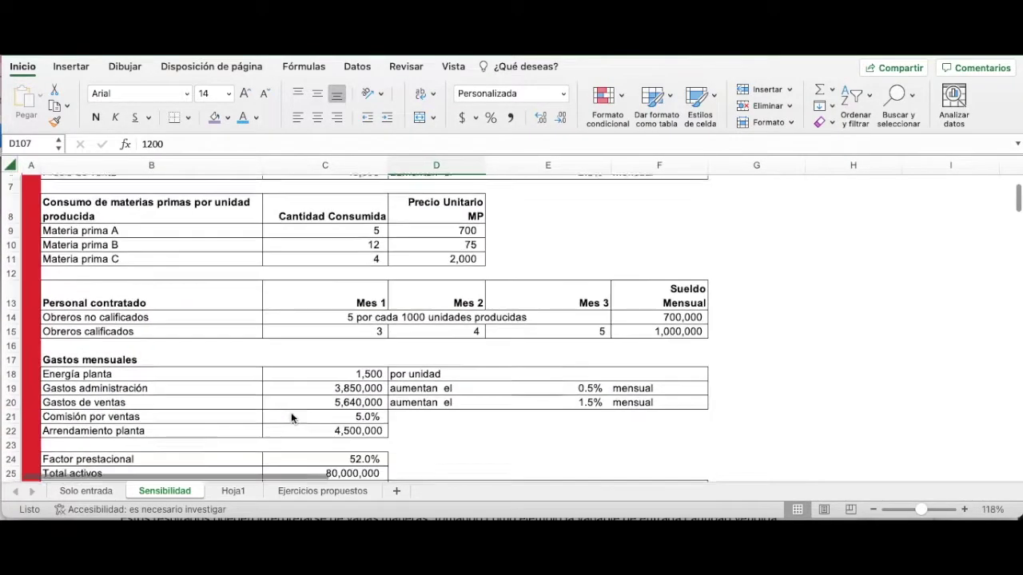
scroll(290, 412, "down", 3)
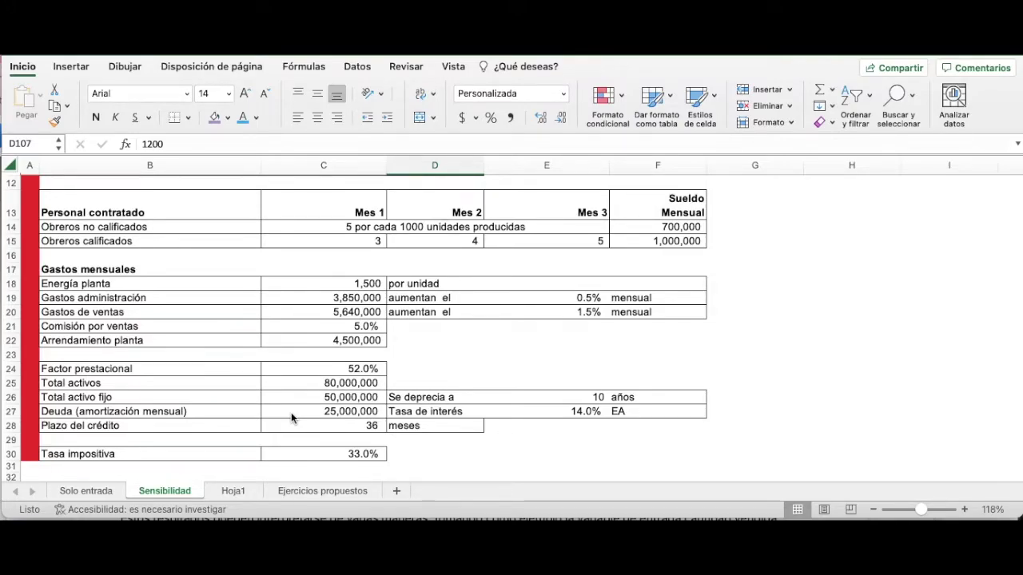
scroll(291, 412, "down", 6)
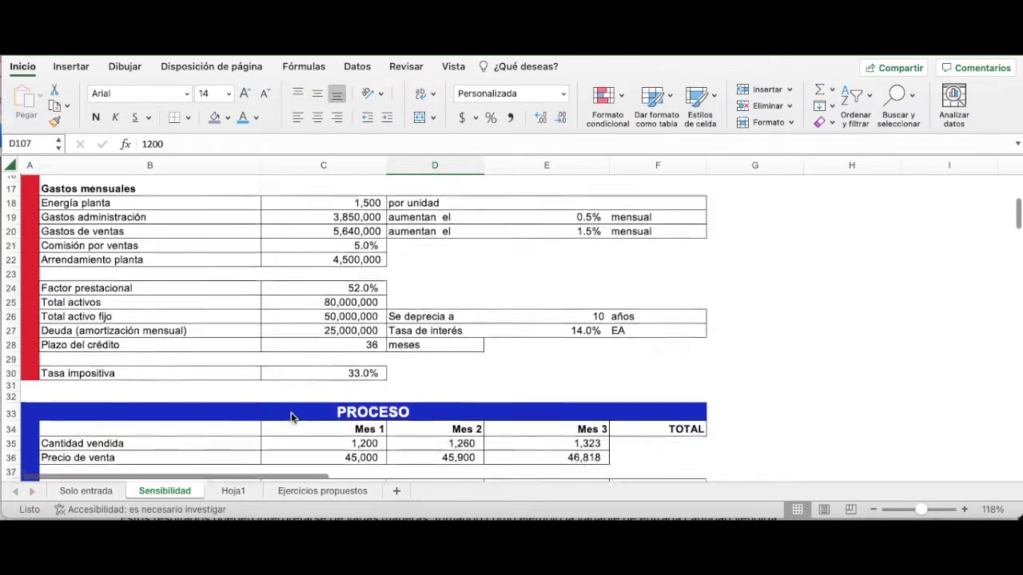
On the Sensibilidad sheet, review the PROCESO calculations, the debt amortization table and the SALIDA income statement.
scroll(291, 413, "down", 7)
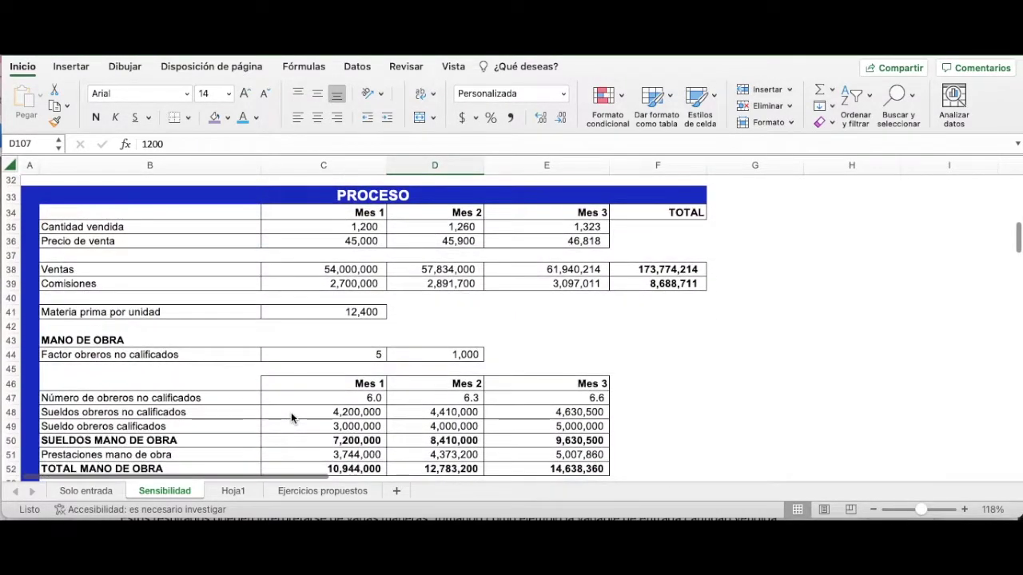
scroll(291, 412, "down", 17)
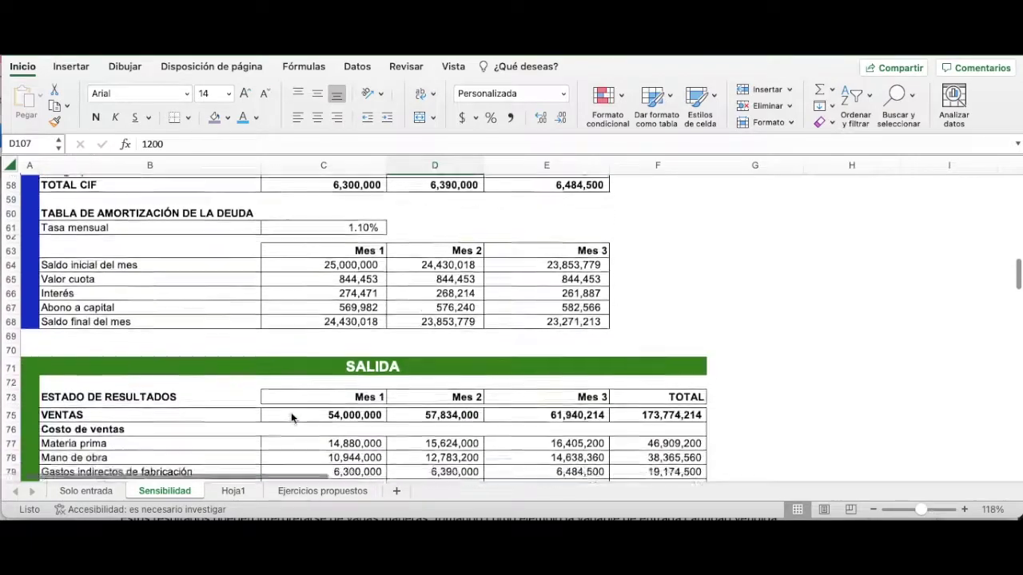
scroll(290, 413, "down", 15)
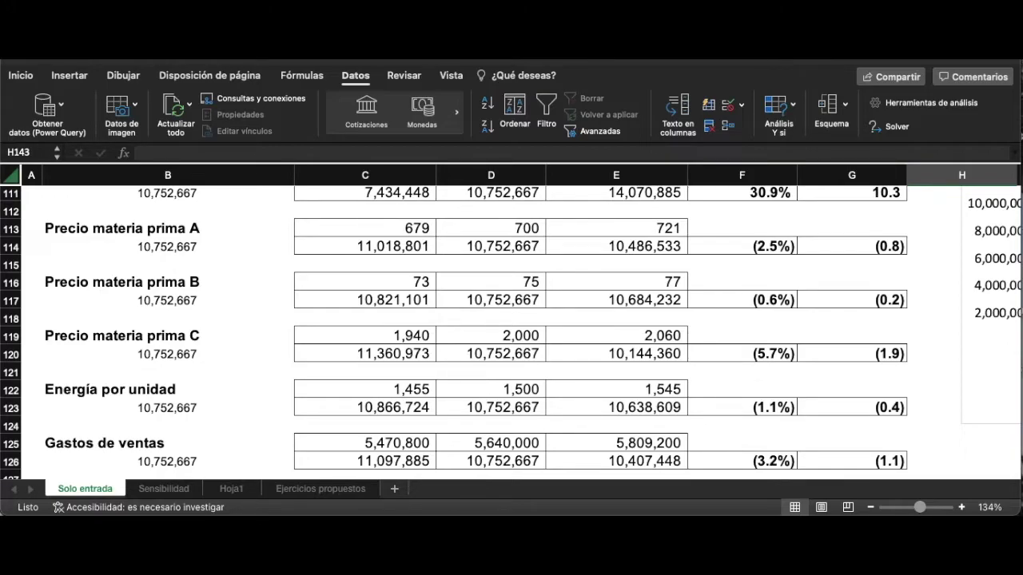
On the Solo entrada sheet, review the net profit sensitivity table and the income statement above it.
scroll(304, 330, "up", 1)
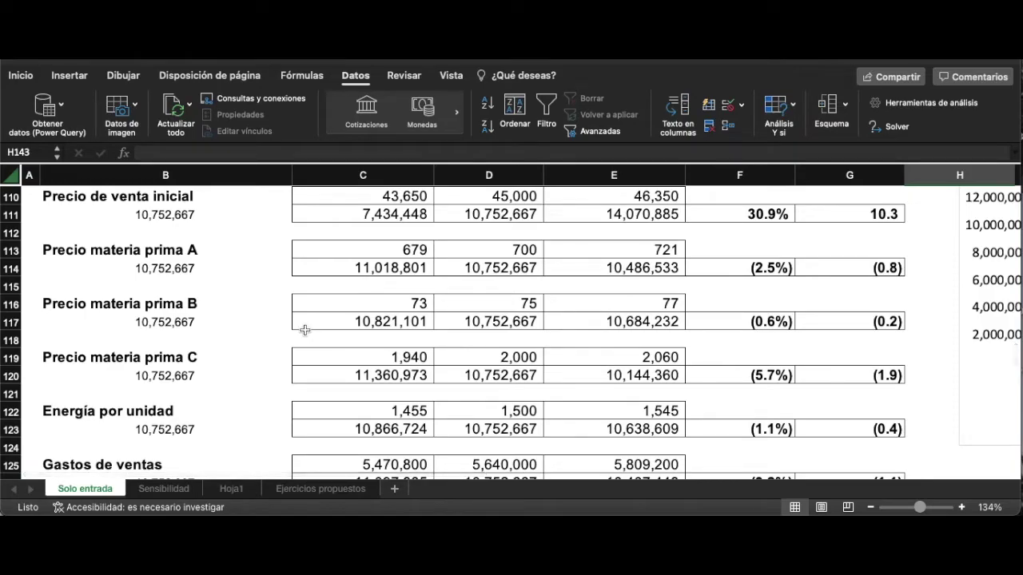
scroll(305, 330, "up", 2)
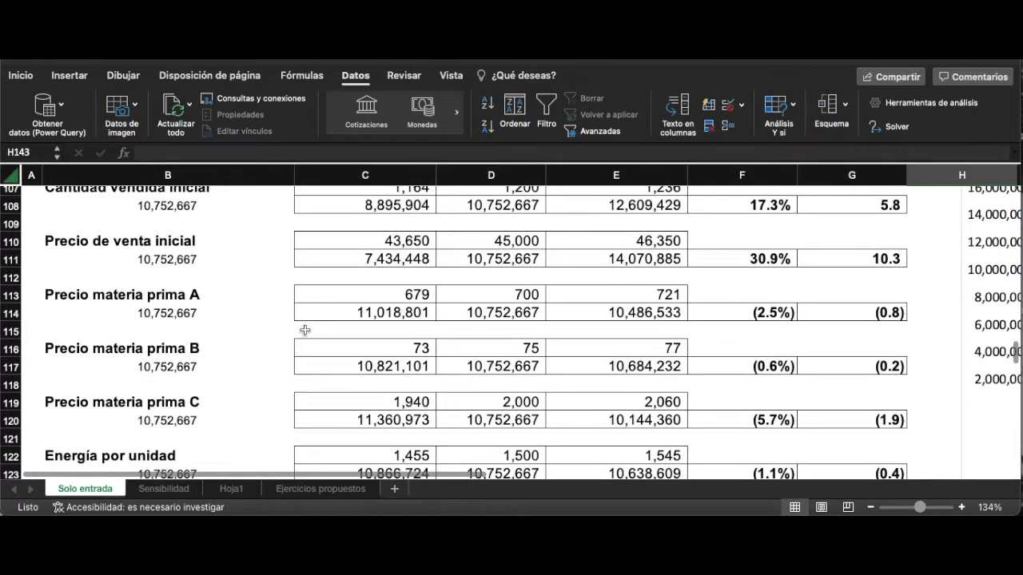
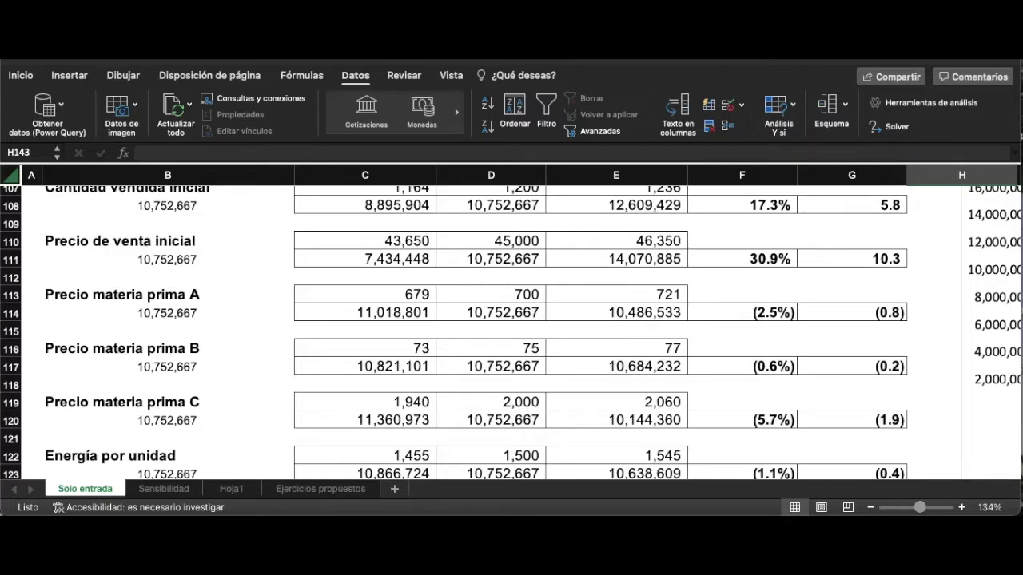
scroll(528, 386, "up", 10)
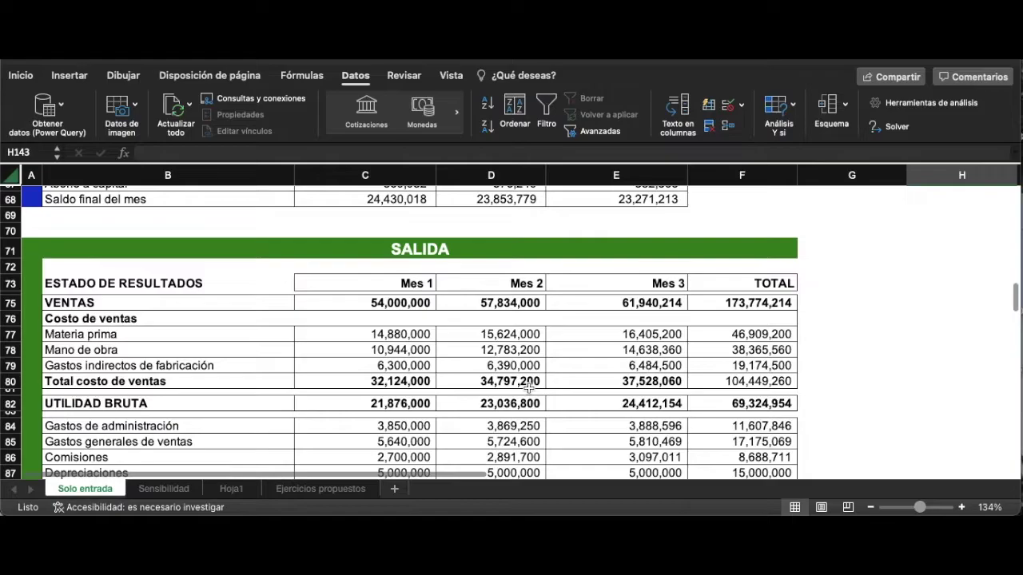
scroll(528, 388, "up", 2)
scroll(528, 388, "up", 1)
scroll(528, 387, "down", 8)
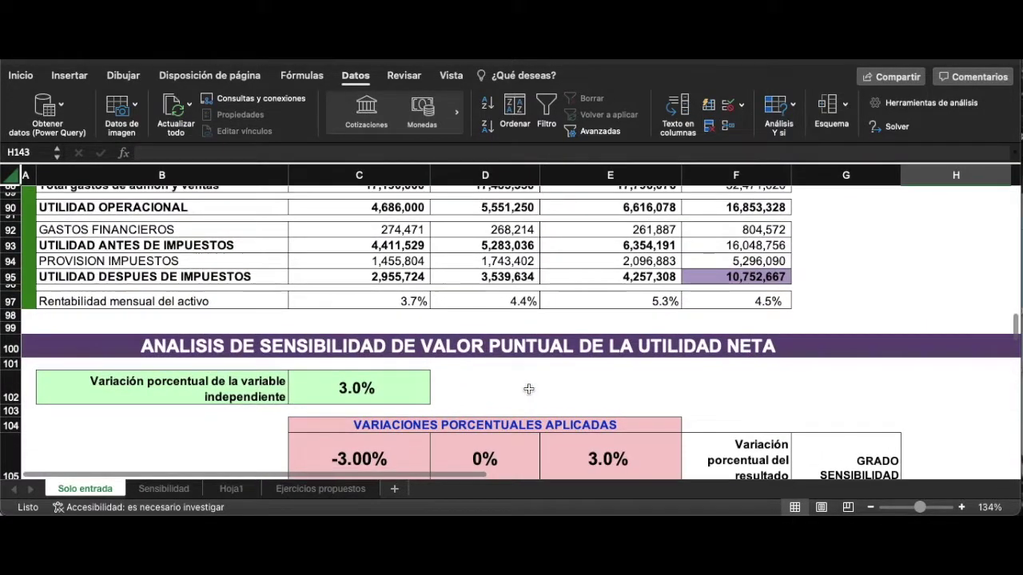
Trace the model back from the SALIDA income statement through the PROCESO calculations to the ENTRADAS data.
scroll(528, 388, "up", 9)
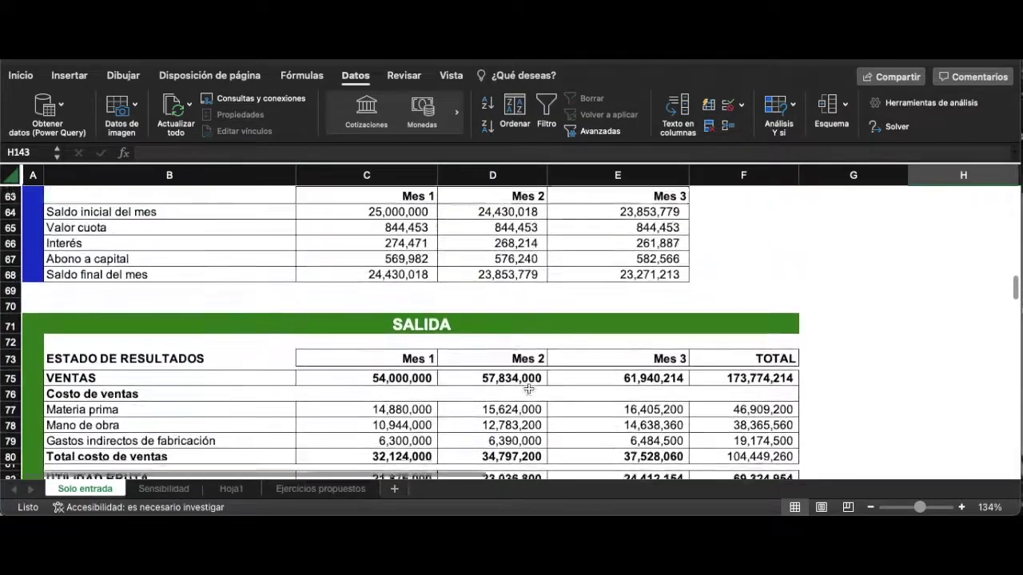
scroll(528, 389, "up", 8)
scroll(528, 389, "up", 4)
scroll(528, 389, "up", 1)
scroll(528, 389, "down", 1)
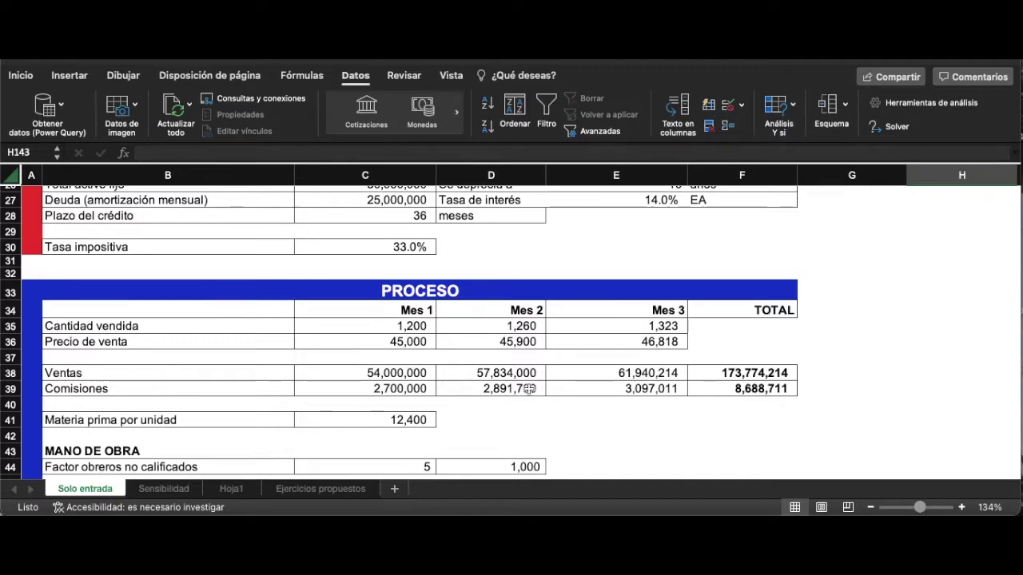
scroll(544, 420, "up", 5)
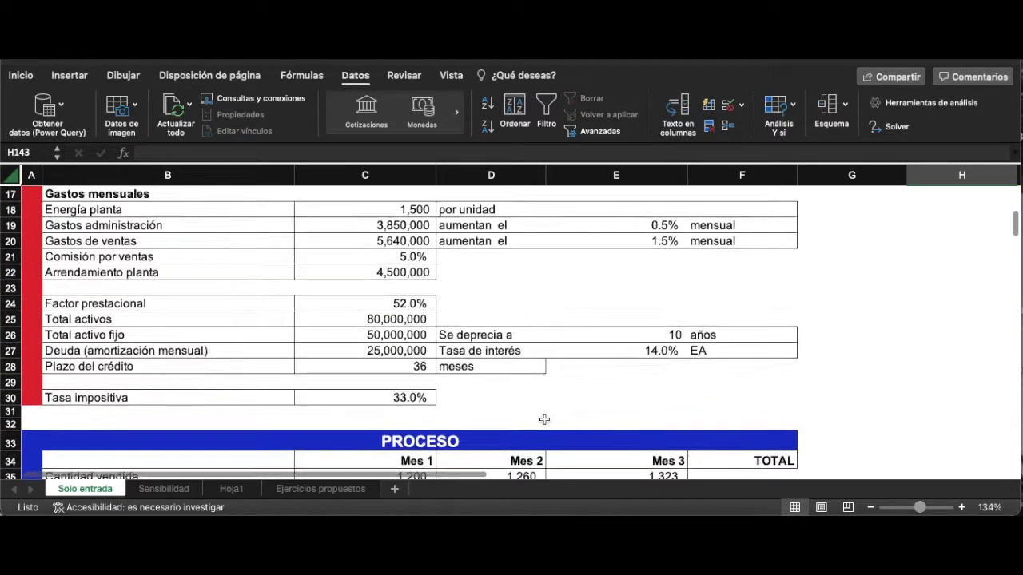
scroll(544, 419, "up", 8)
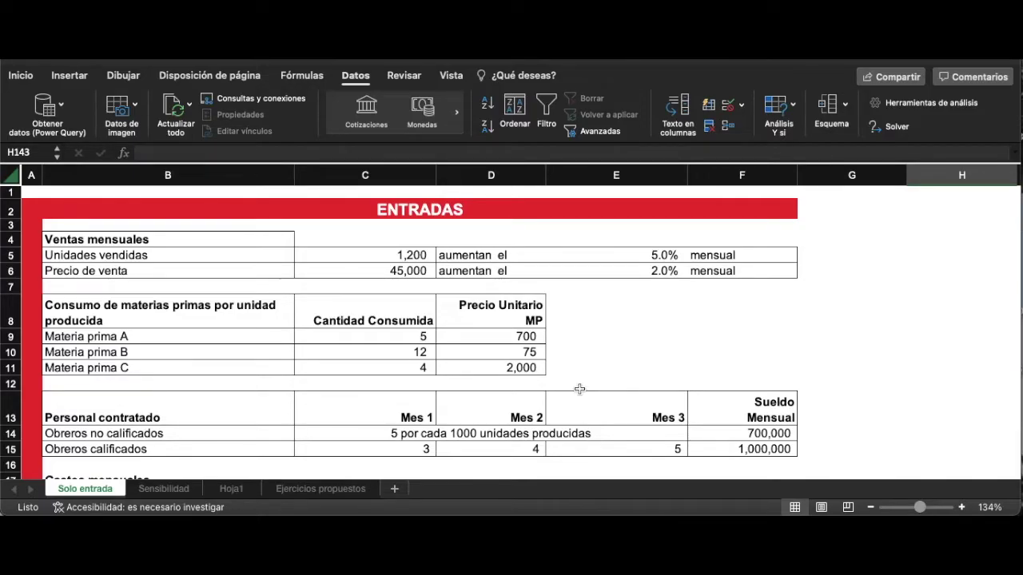
Examine the formula for the average Rentabilidad mensual del activo in F97.
scroll(579, 389, "down", 15)
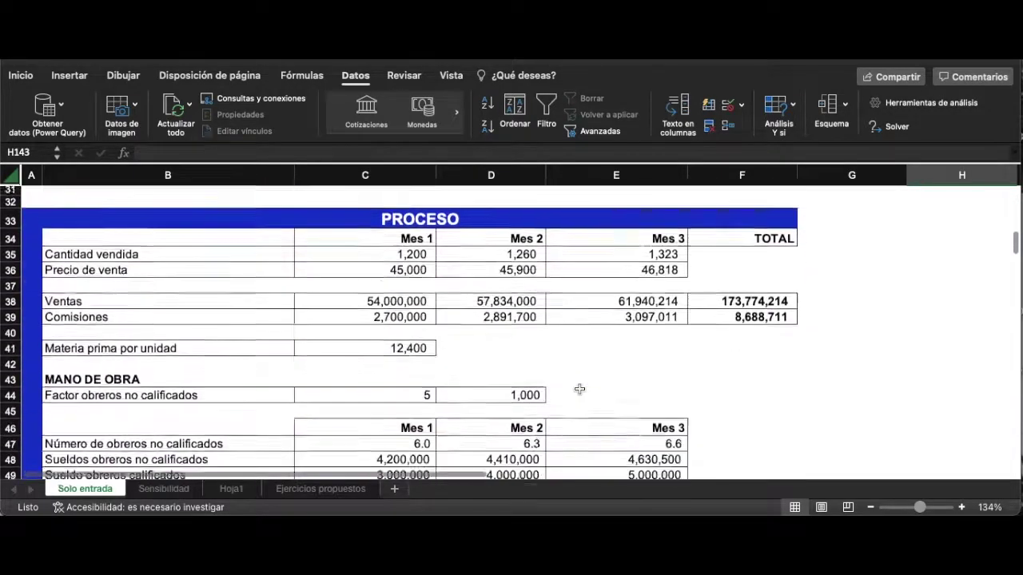
scroll(579, 389, "down", 20)
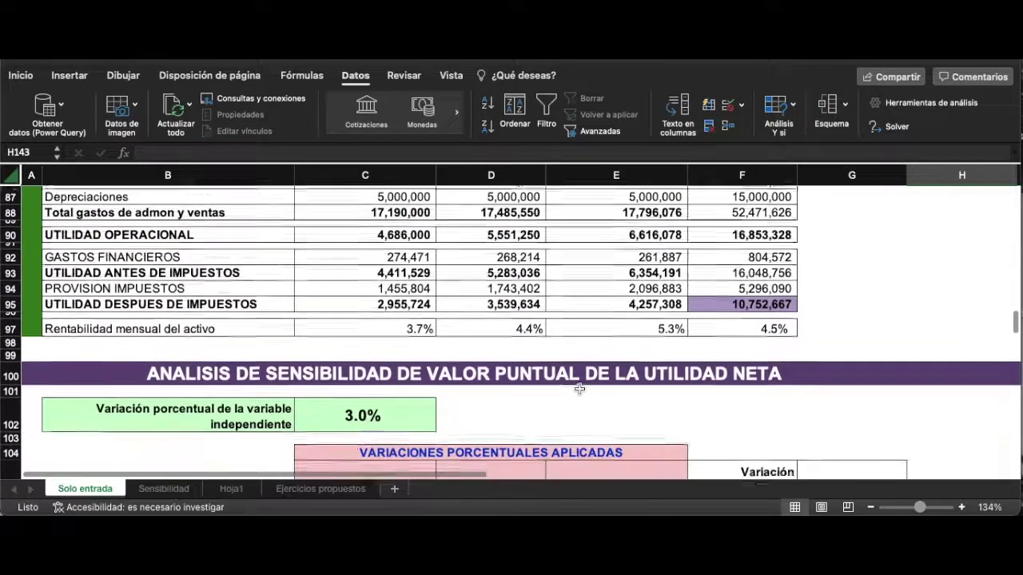
left_click(729, 321)
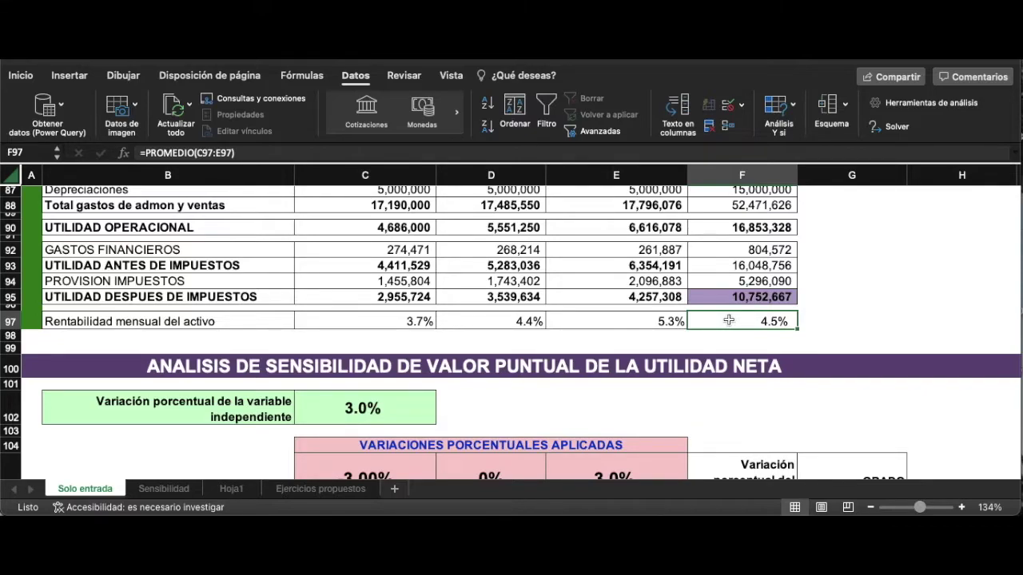
key("Right")
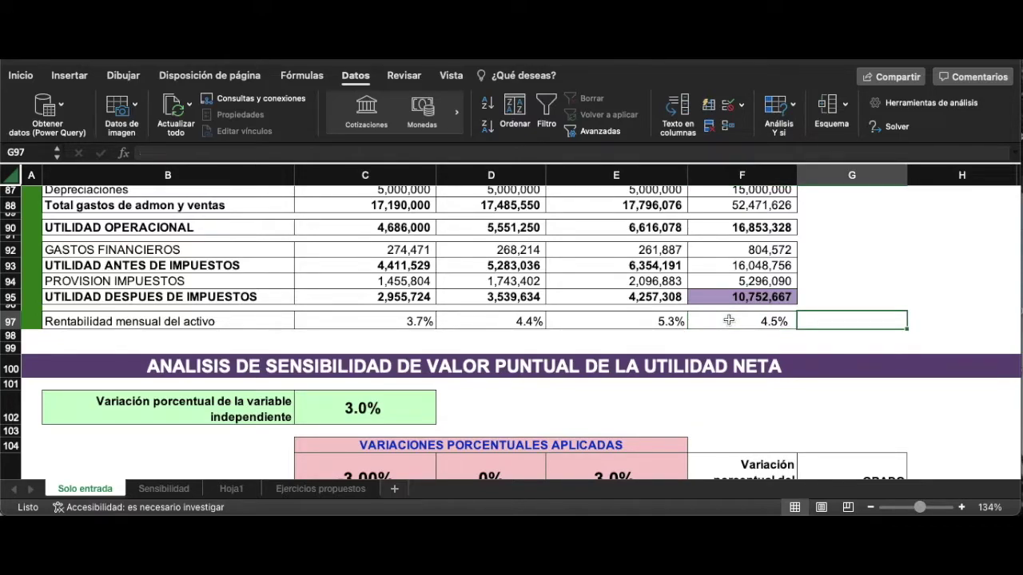
left_click(728, 321)
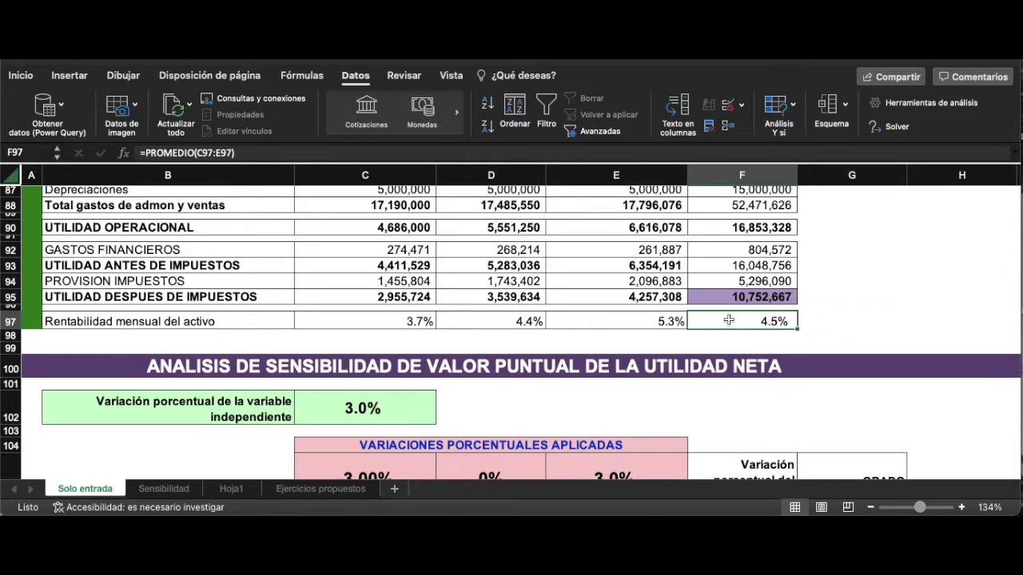
Review the SALIDA and PROCESO sections that feed the monthly return on assets.
scroll(728, 320, "up", 4)
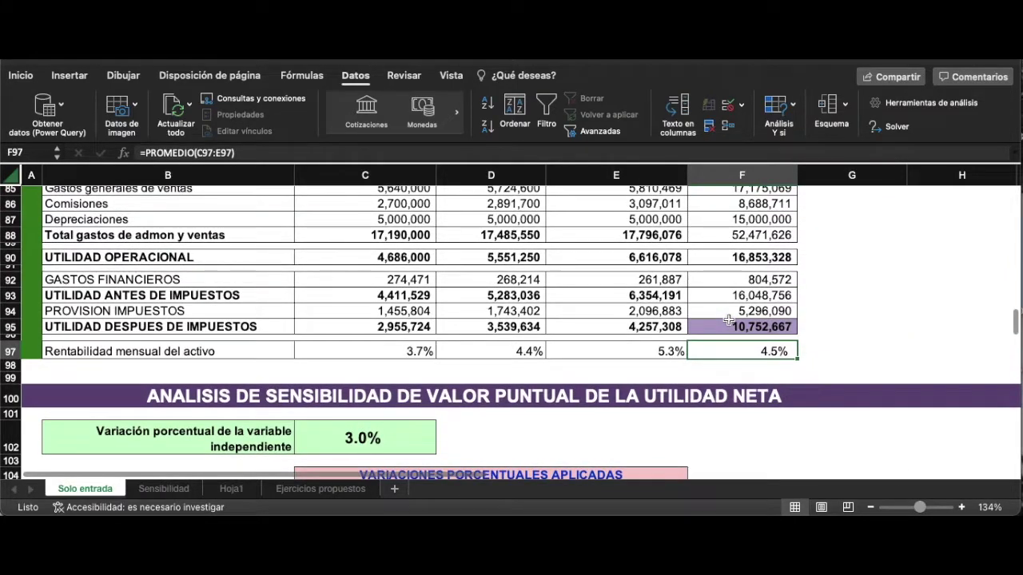
scroll(729, 321, "up", 20)
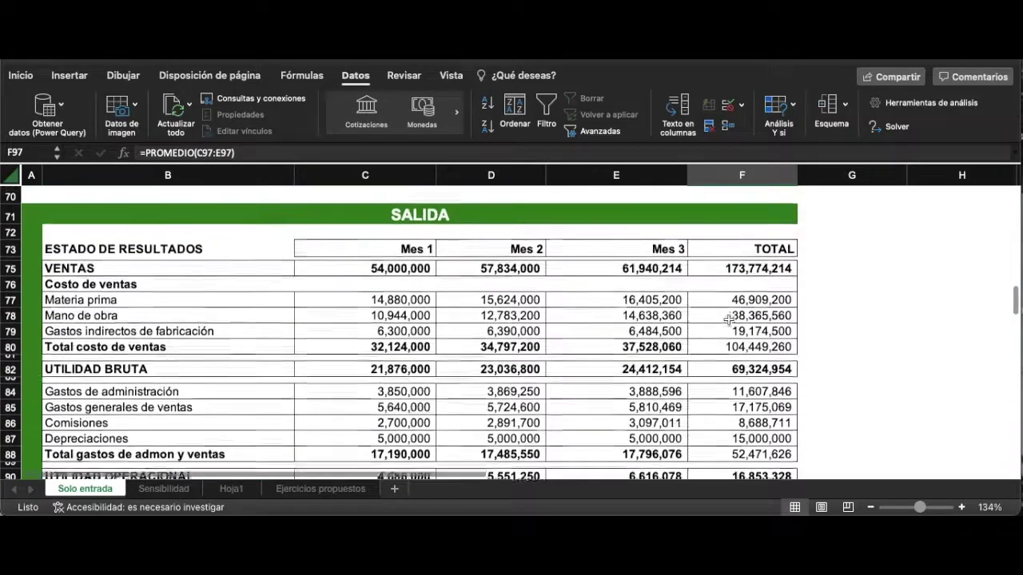
scroll(729, 320, "up", 11)
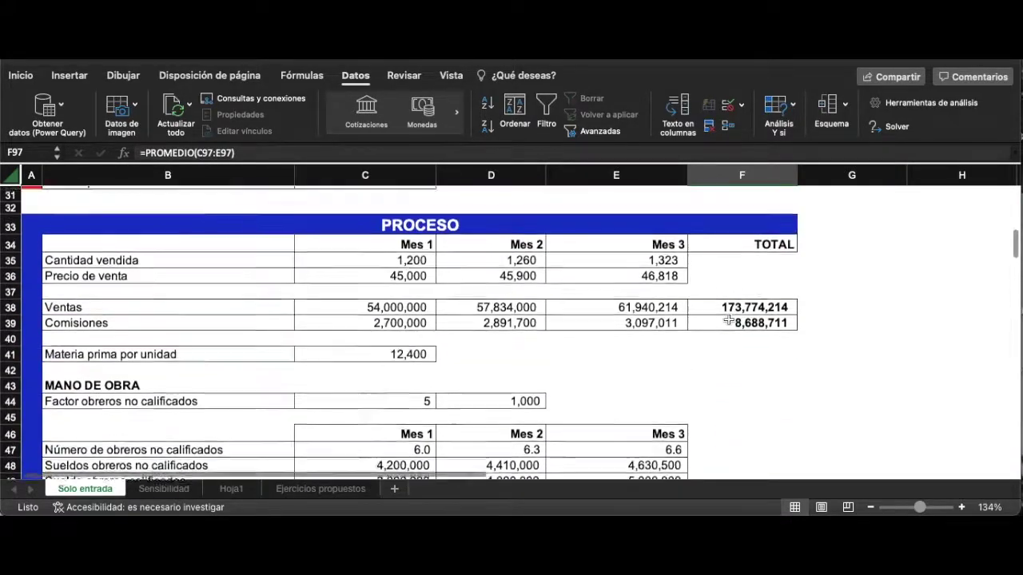
scroll(728, 321, "up", 3)
scroll(729, 321, "down", 7)
scroll(729, 319, "up", 4)
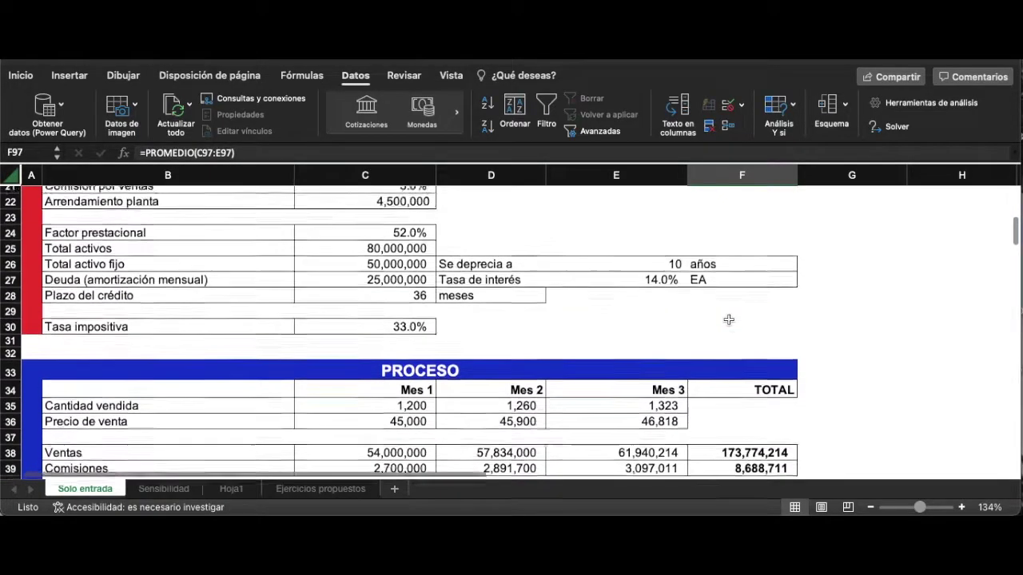
scroll(729, 319, "down", 9)
scroll(728, 319, "down", 2)
Review the ENTRADAS data on monthly expenses, personnel, raw material prices and sales for a variable to adjust.
scroll(729, 320, "up", 12)
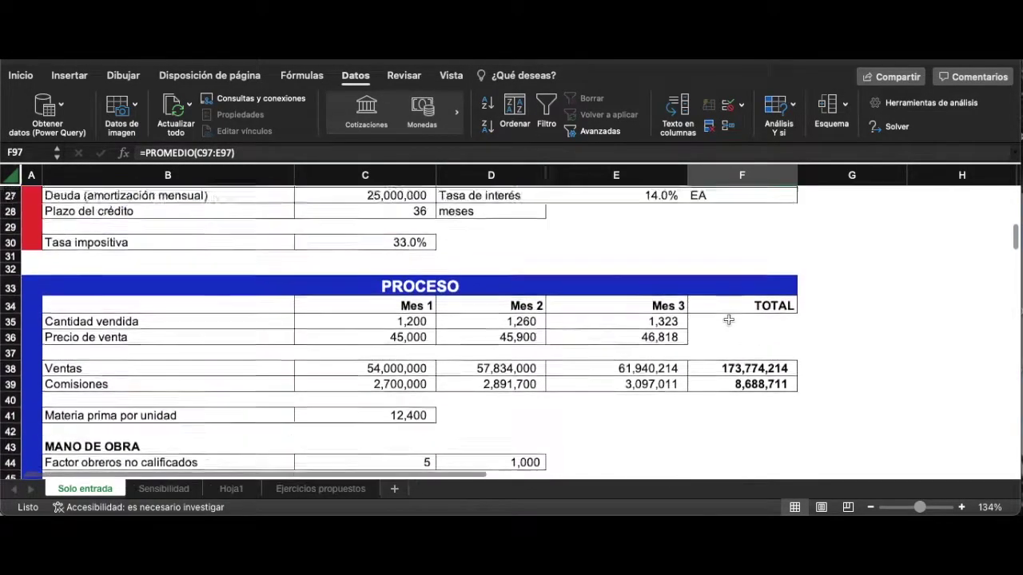
scroll(729, 319, "up", 5)
scroll(728, 320, "down", 4)
scroll(729, 320, "down", 3)
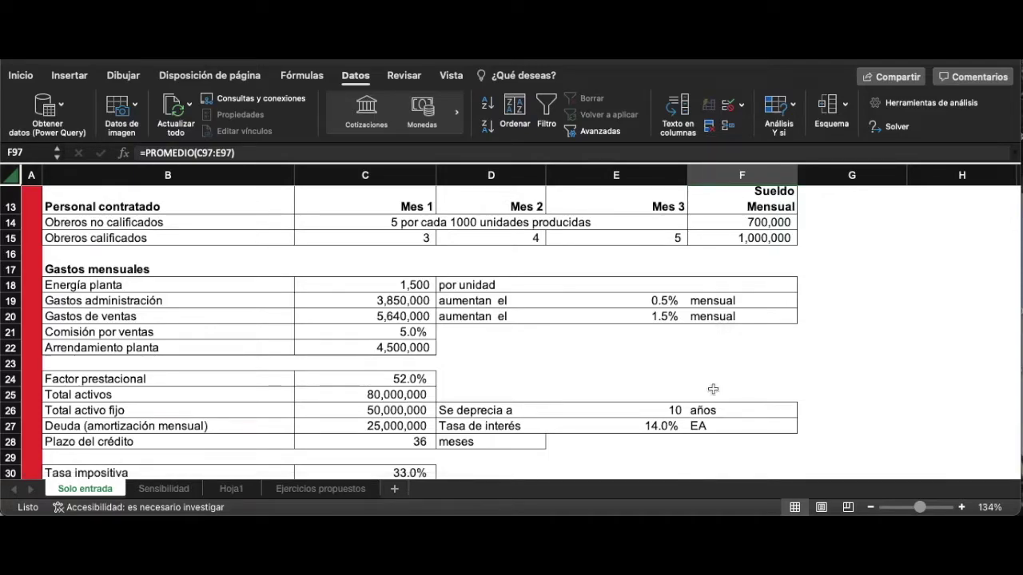
scroll(718, 373, "up", 1)
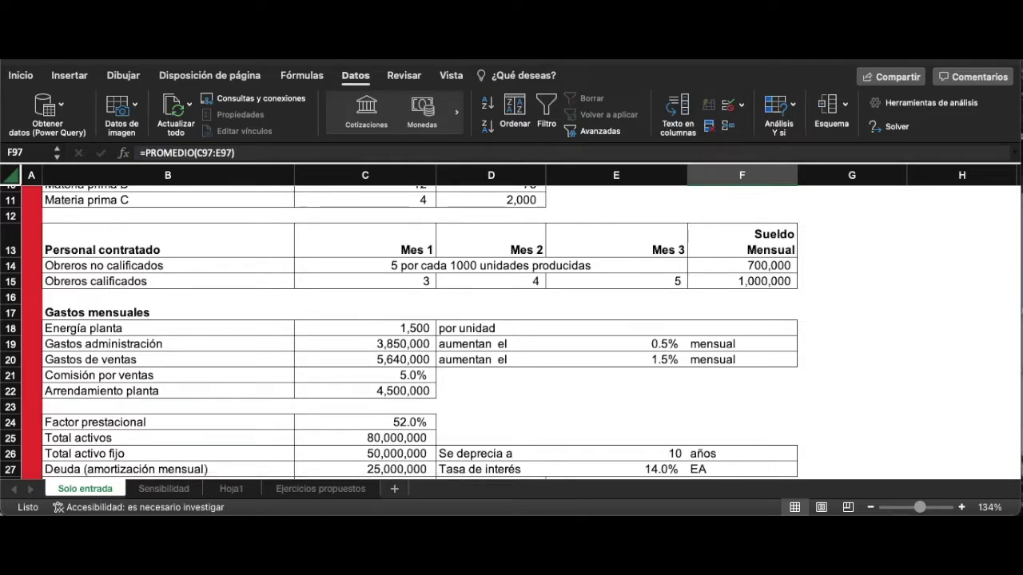
scroll(540, 405, "up", 5)
scroll(540, 405, "down", 2)
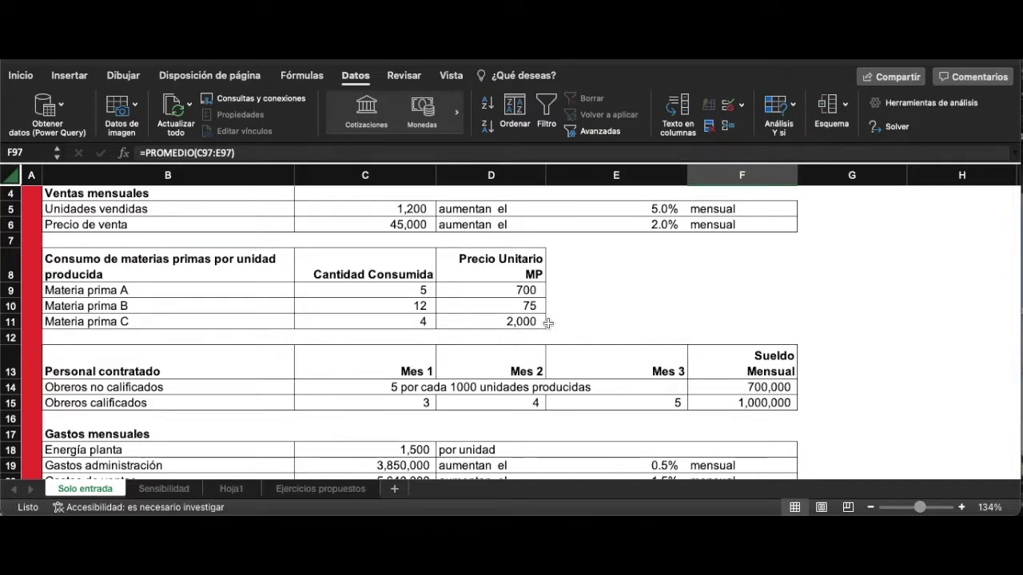
Start a Goal Seek (Buscar objetivo) with the average Rentabilidad mensual del activo in F97 as the cell to define.
left_click(516, 319)
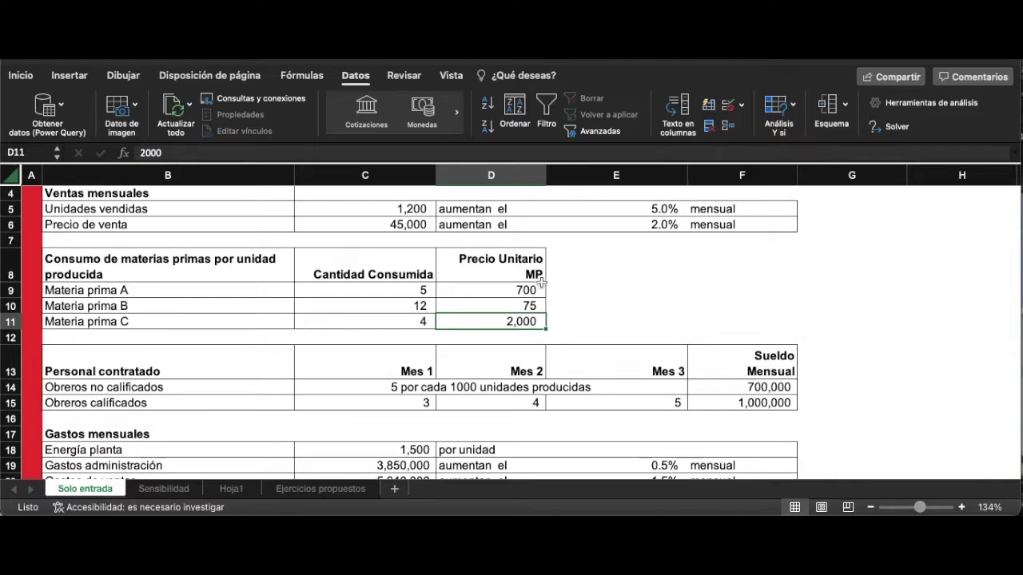
left_click(362, 80)
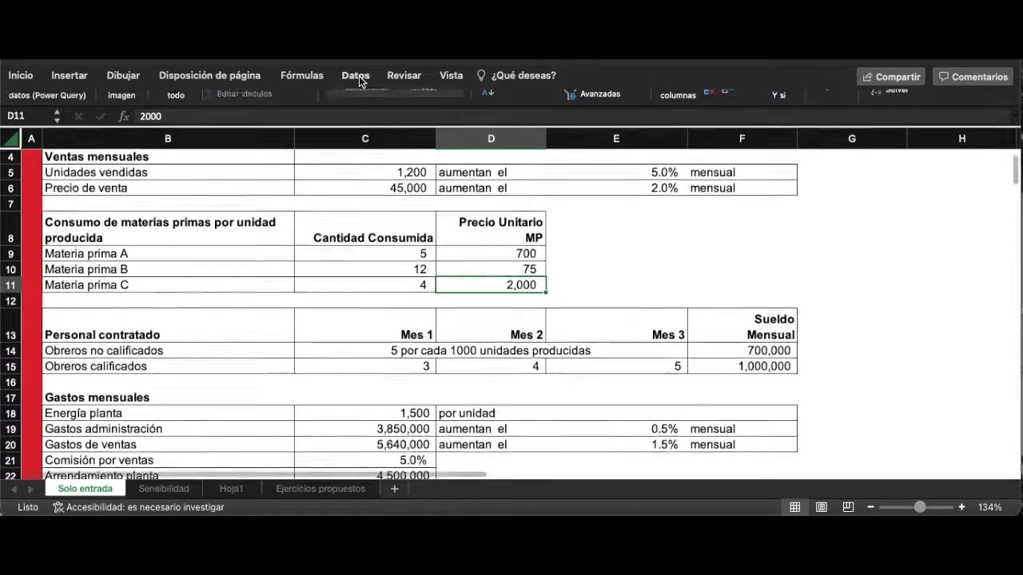
left_click(363, 80)
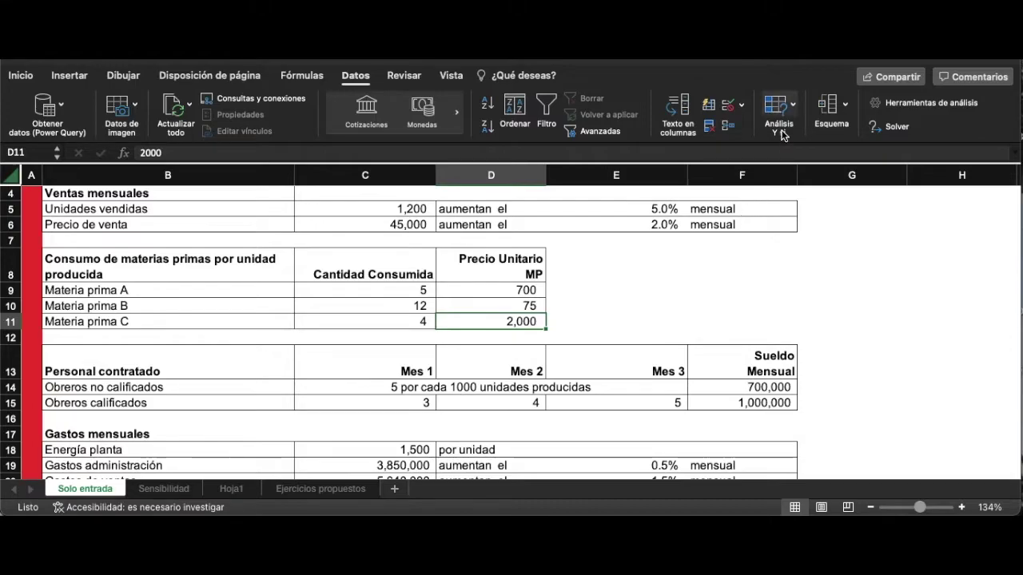
left_click(781, 129)
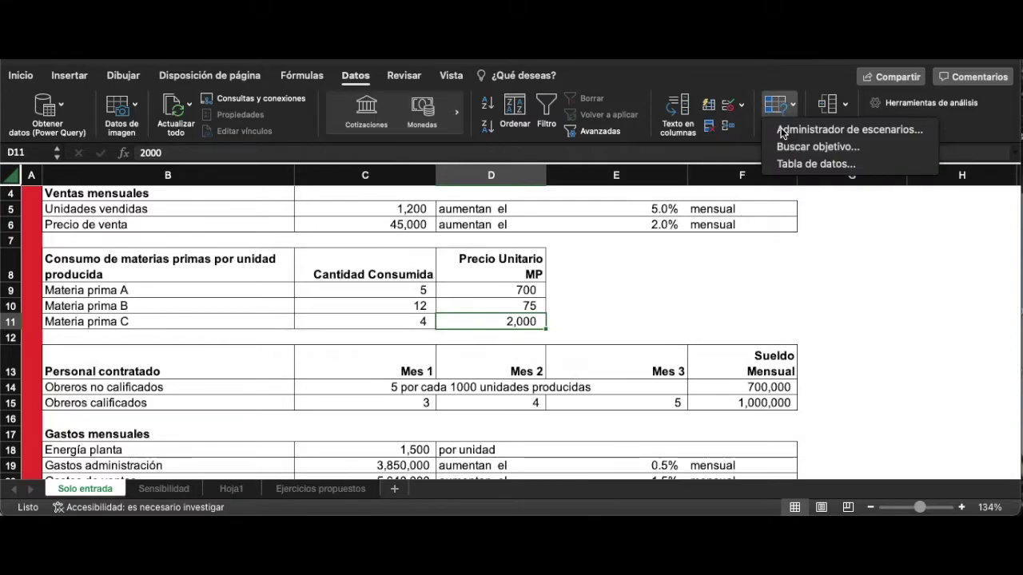
left_click(794, 148)
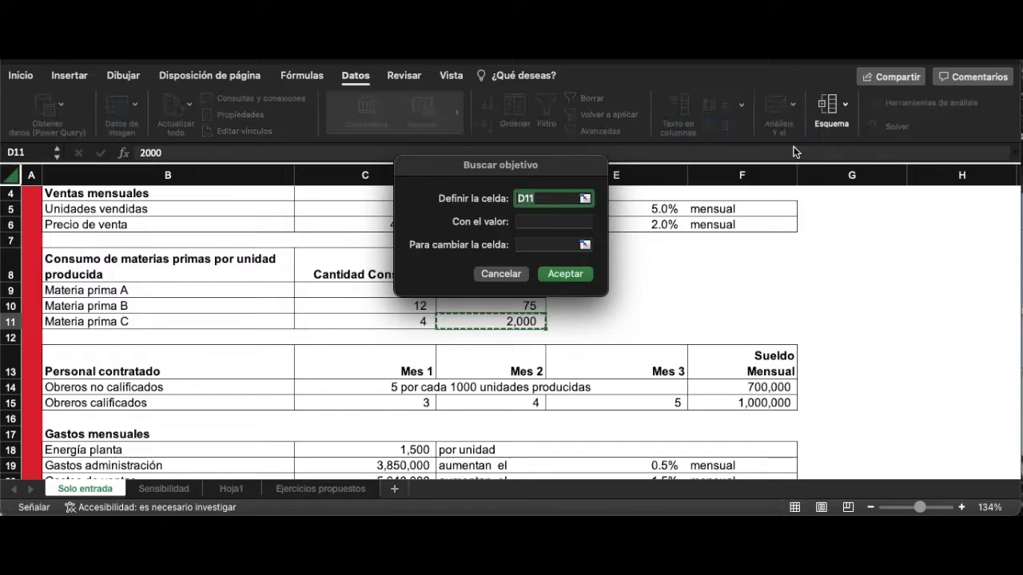
left_click_drag(576, 166, 781, 214)
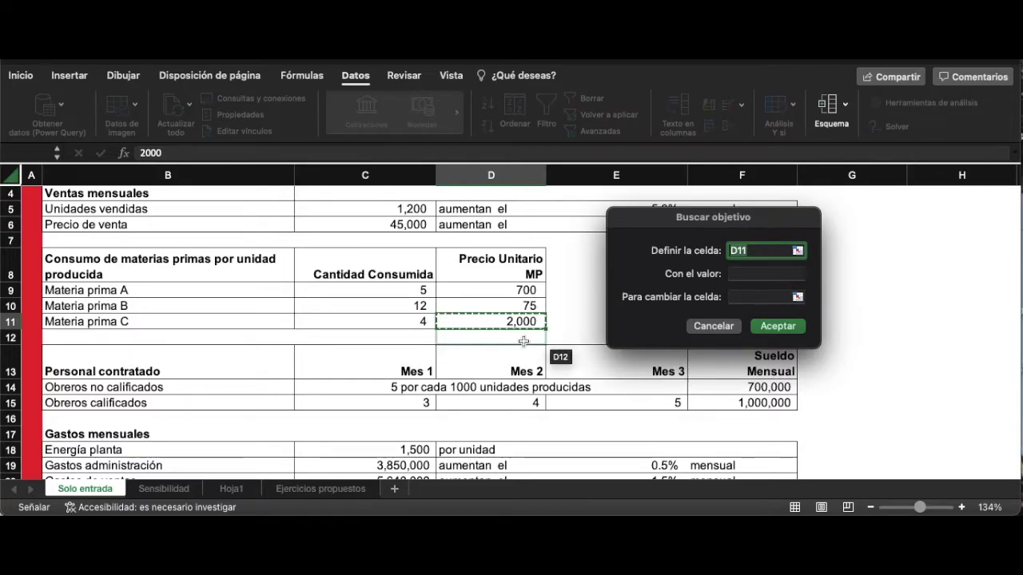
scroll(480, 376, "down", 10)
scroll(440, 409, "down", 15)
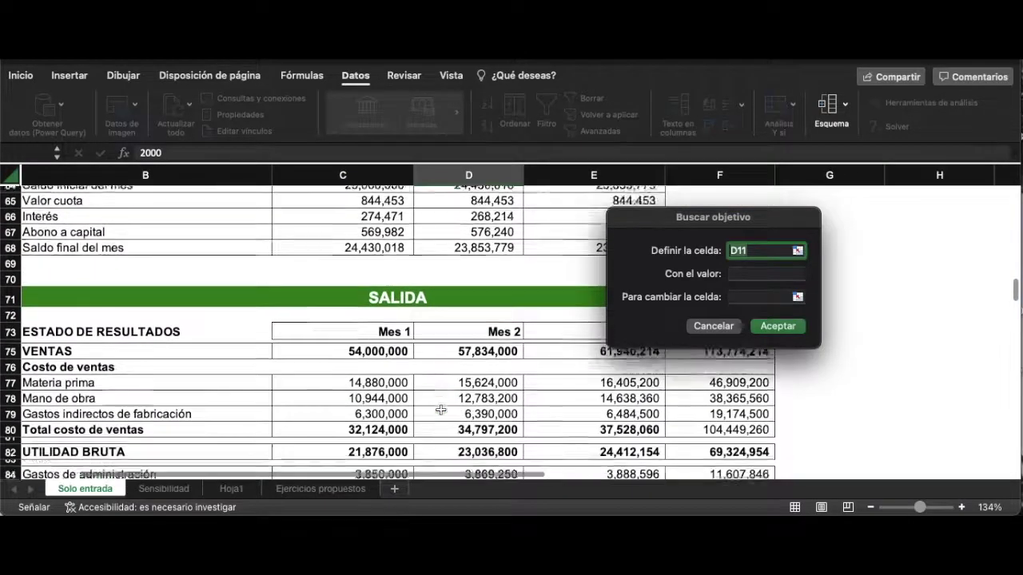
scroll(440, 410, "down", 8)
scroll(440, 410, "right", 2)
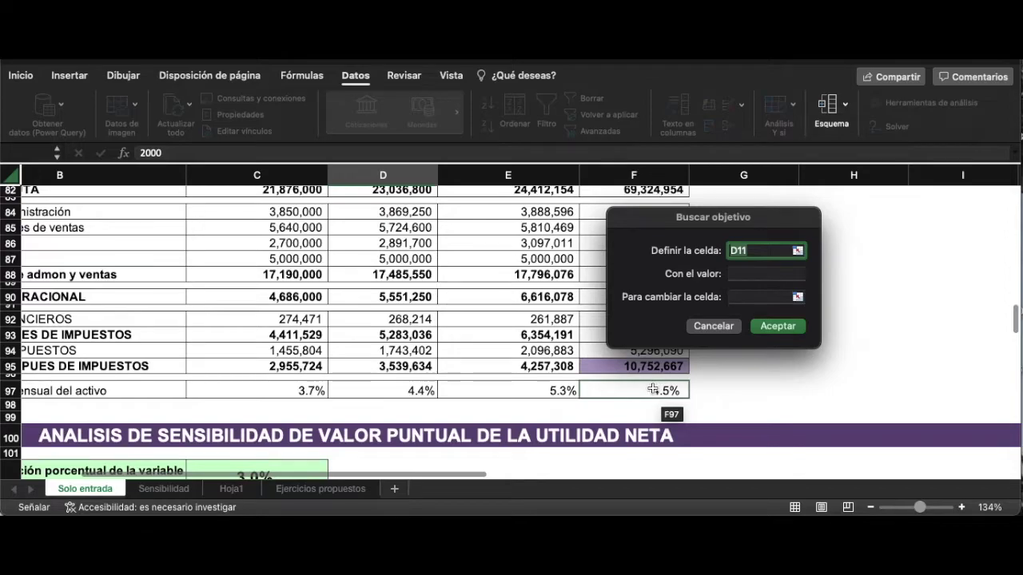
left_click(653, 389)
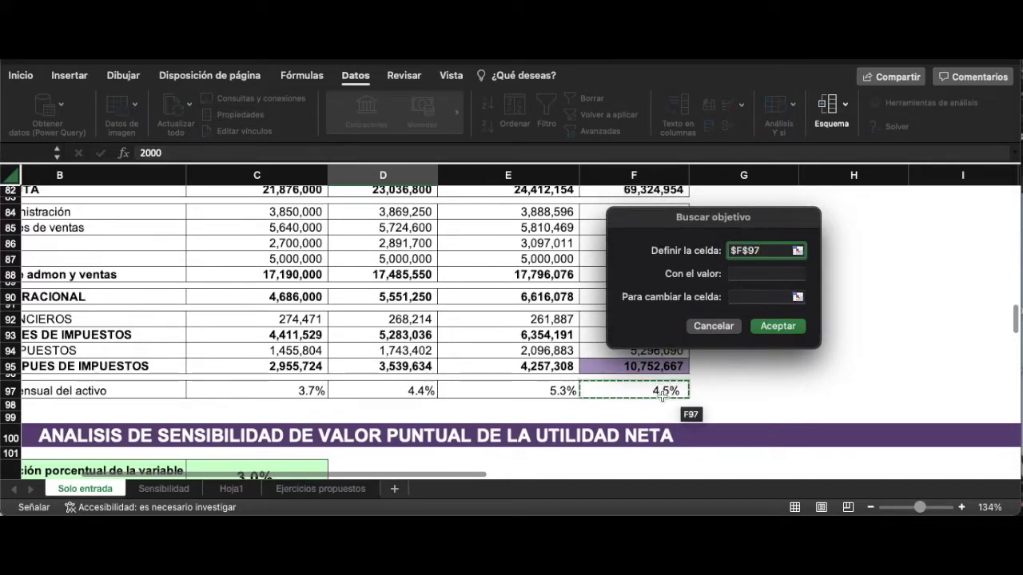
Seek a target value of 5% by changing the Materia prima C unit price in D11, and keep the solution.
left_click(749, 273)
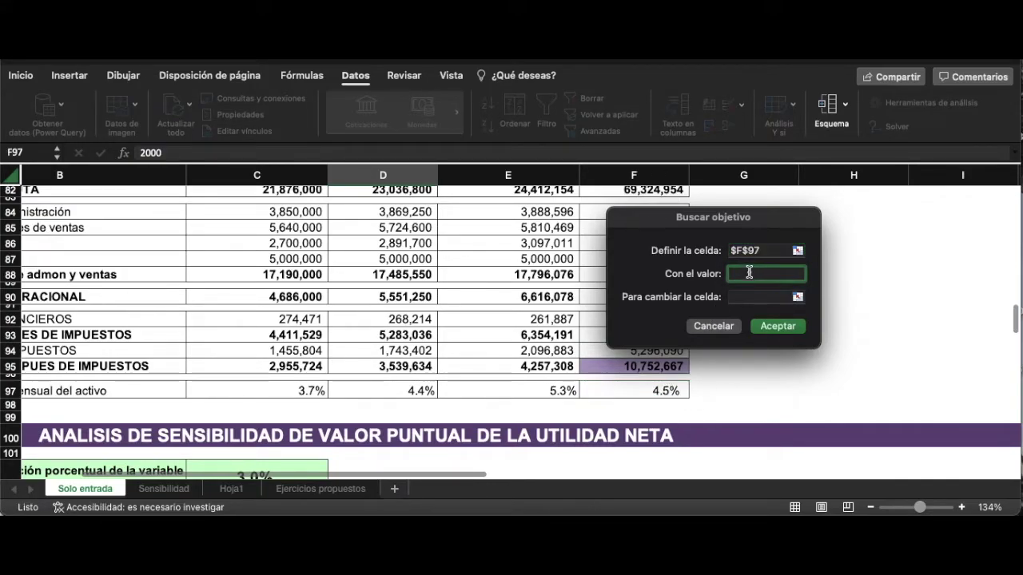
type("5")
left_click(797, 297)
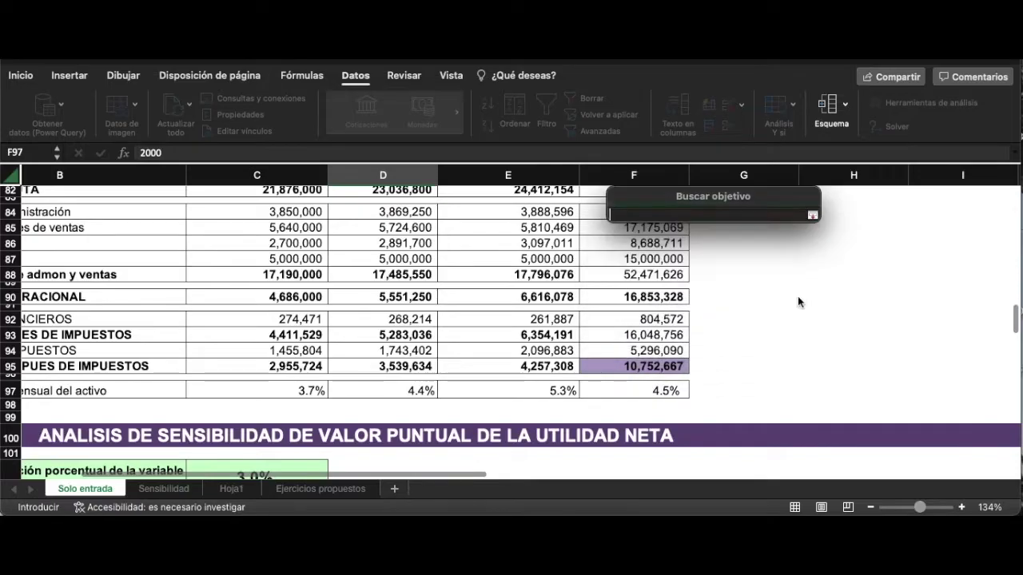
scroll(798, 302, "up", 12)
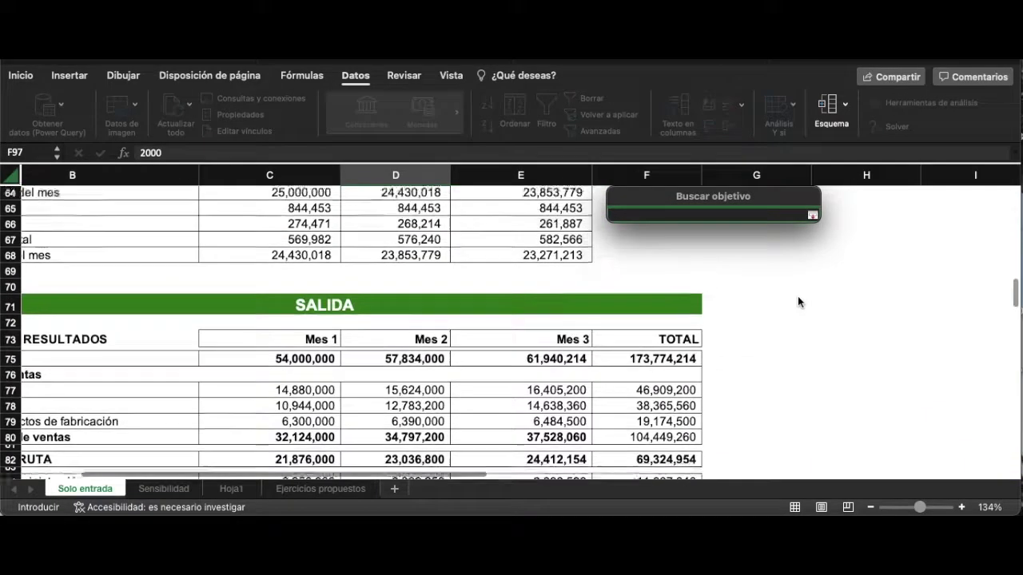
scroll(798, 302, "up", 8)
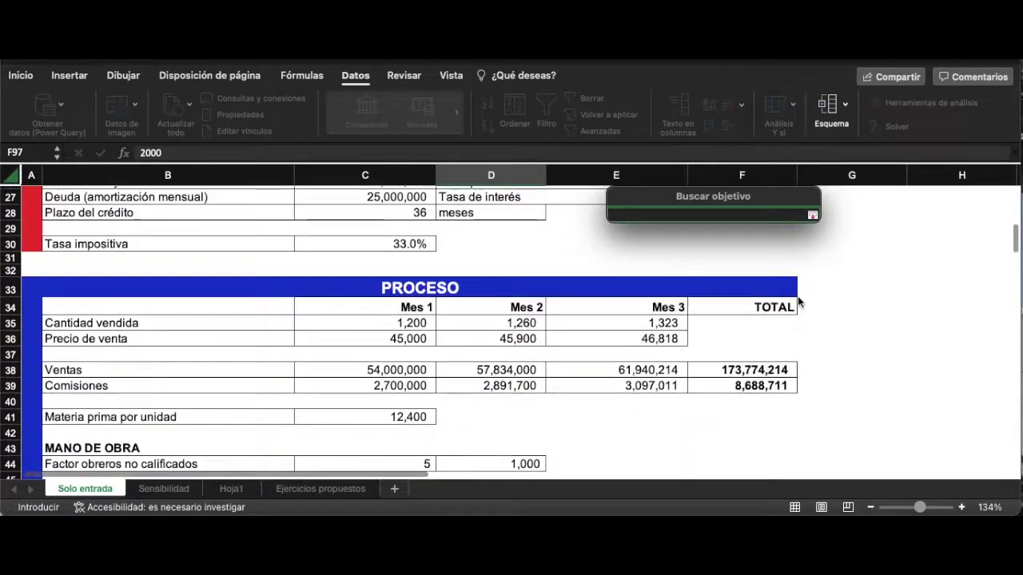
scroll(797, 302, "up", 5)
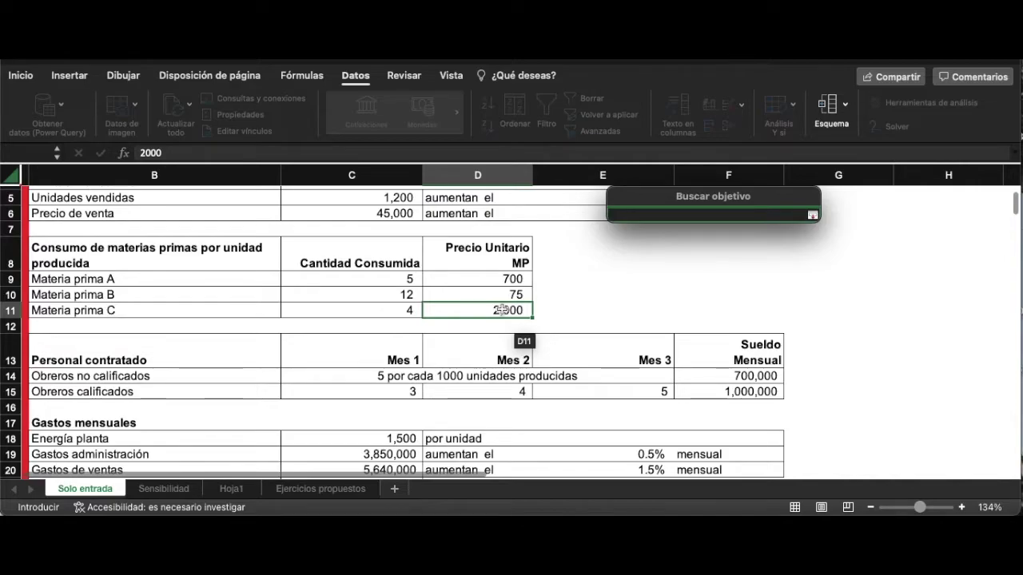
left_click(501, 310)
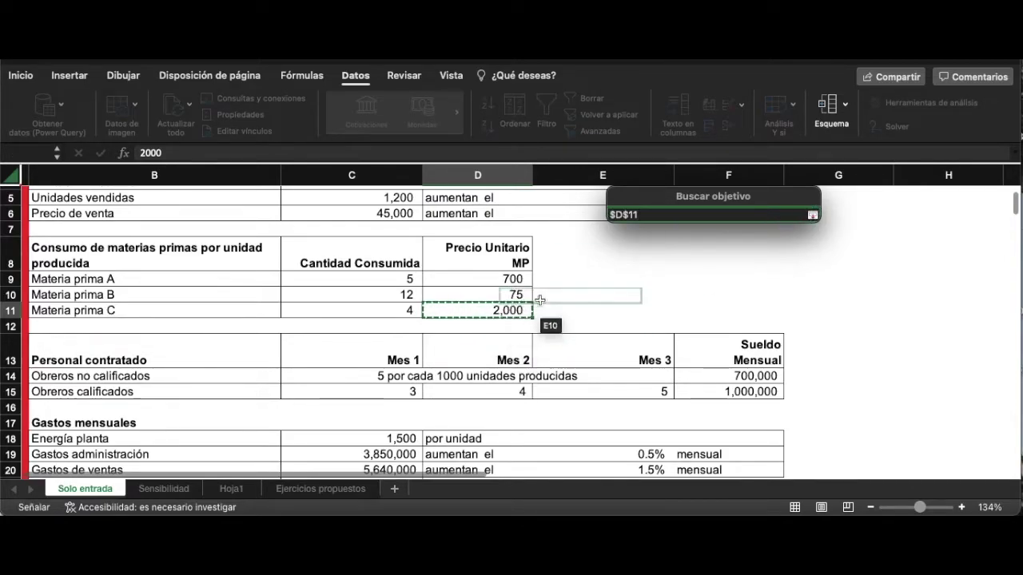
left_click(813, 215)
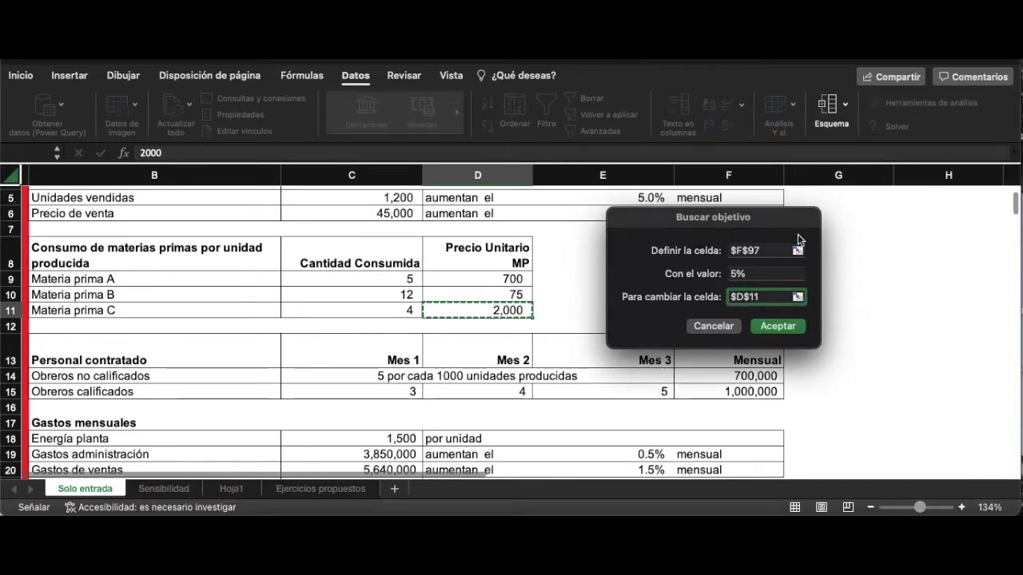
left_click(780, 326)
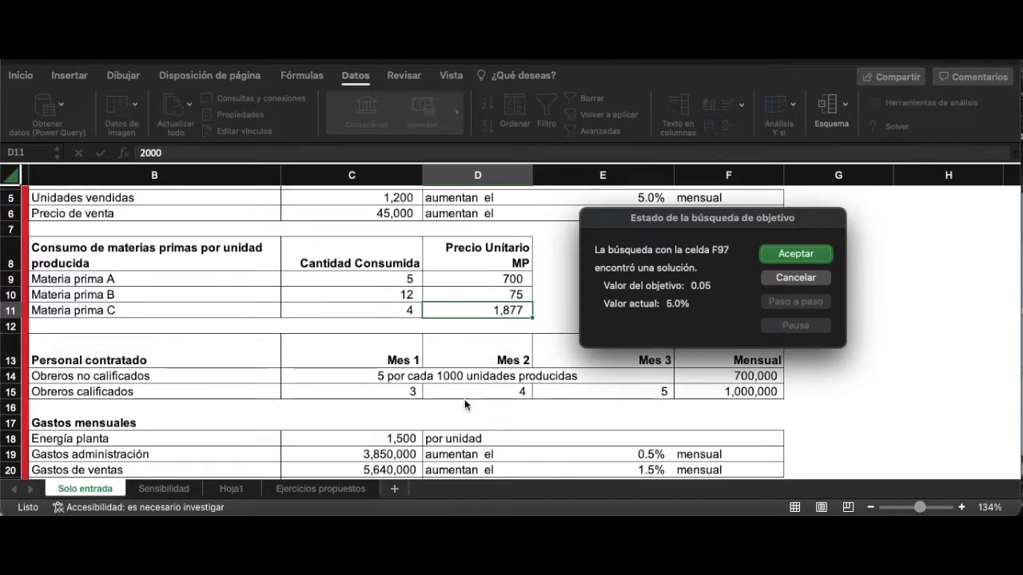
left_click(807, 256)
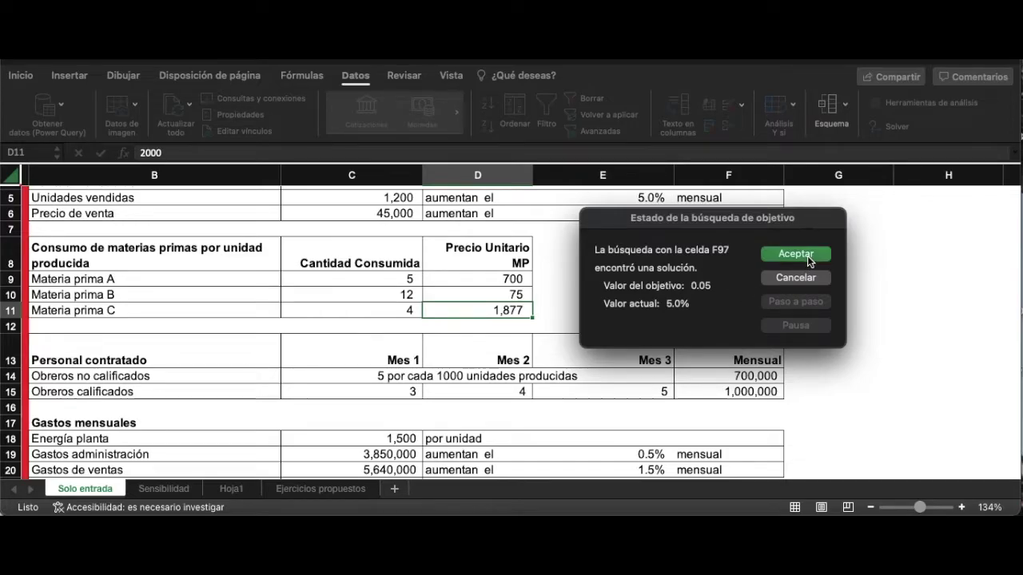
Check the recalculated SALIDA income statement, the total utilidad después de impuestos and the average Rentabilidad mensual del activo.
scroll(628, 357, "down", 2)
scroll(628, 357, "down", 8)
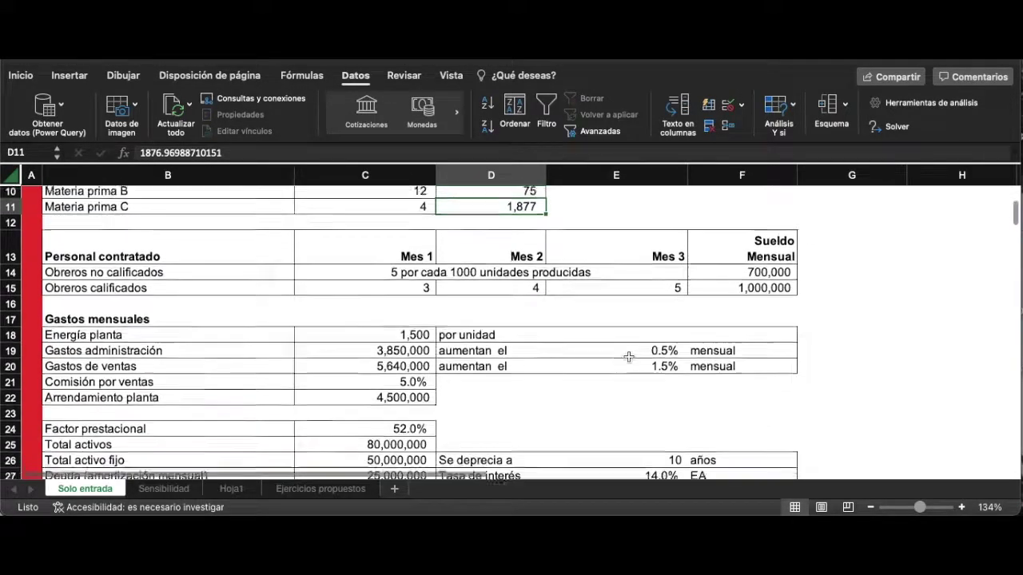
scroll(628, 357, "down", 2)
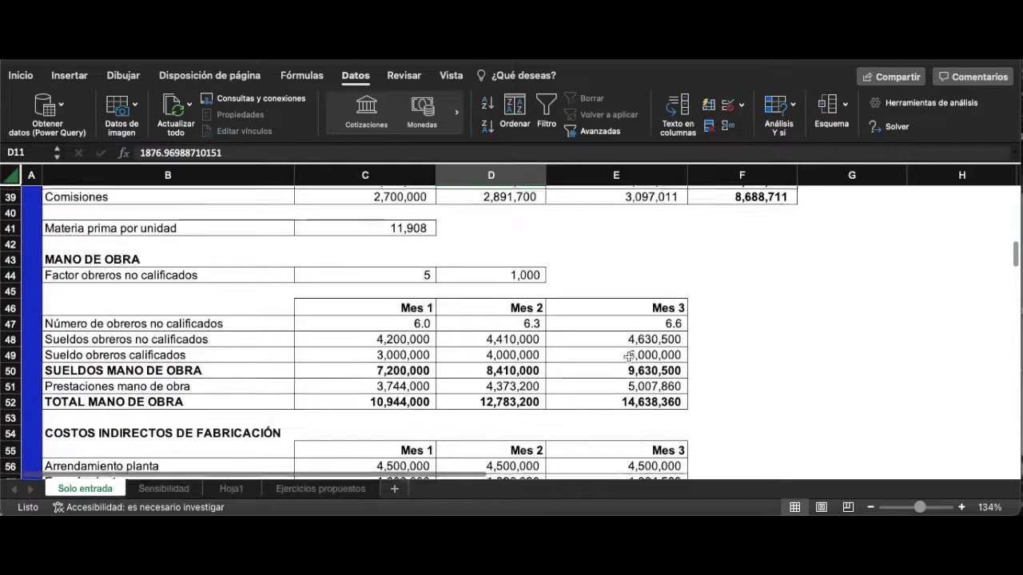
scroll(629, 357, "up", 10)
scroll(629, 357, "down", 15)
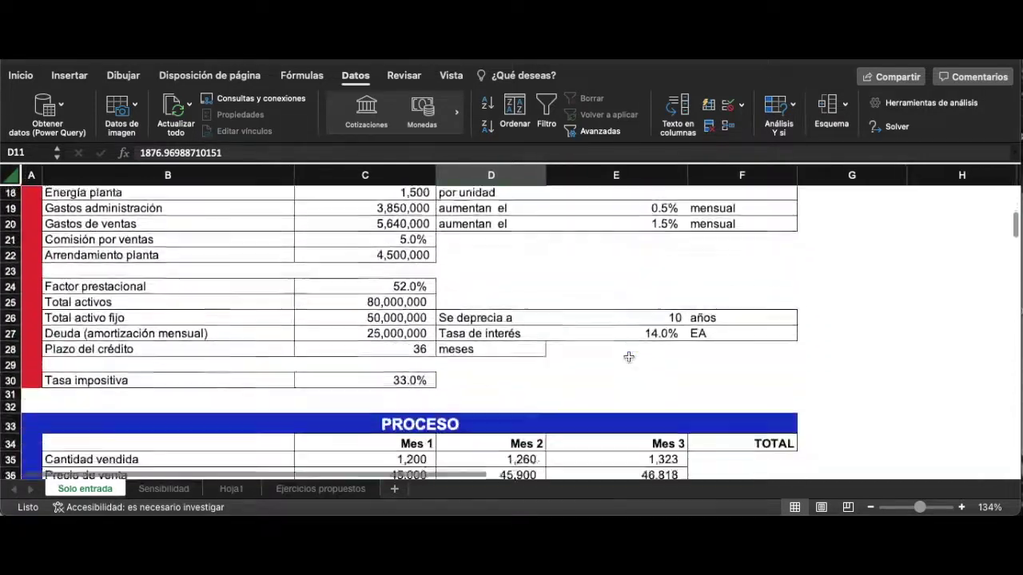
scroll(629, 357, "down", 9)
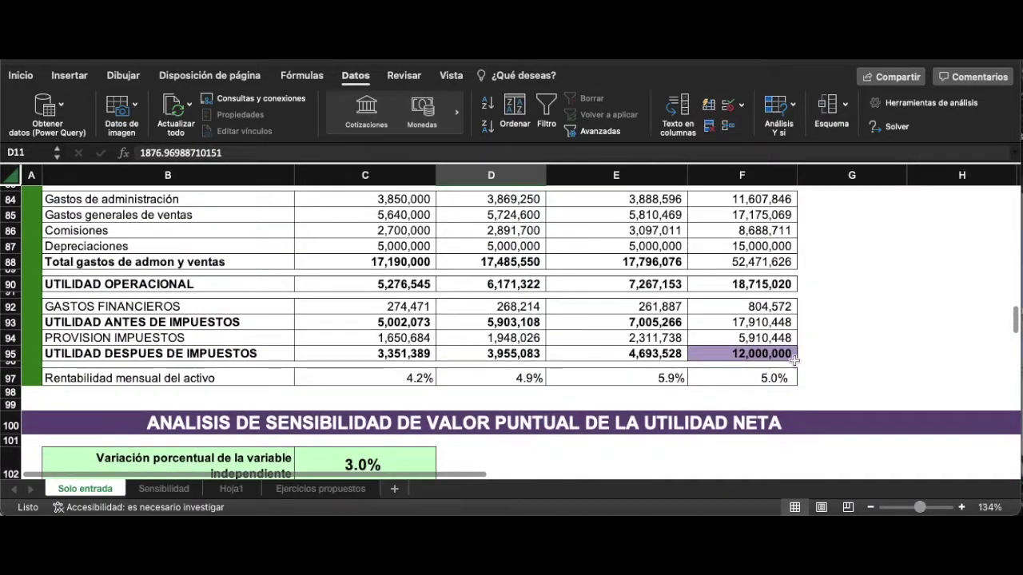
left_click(843, 347)
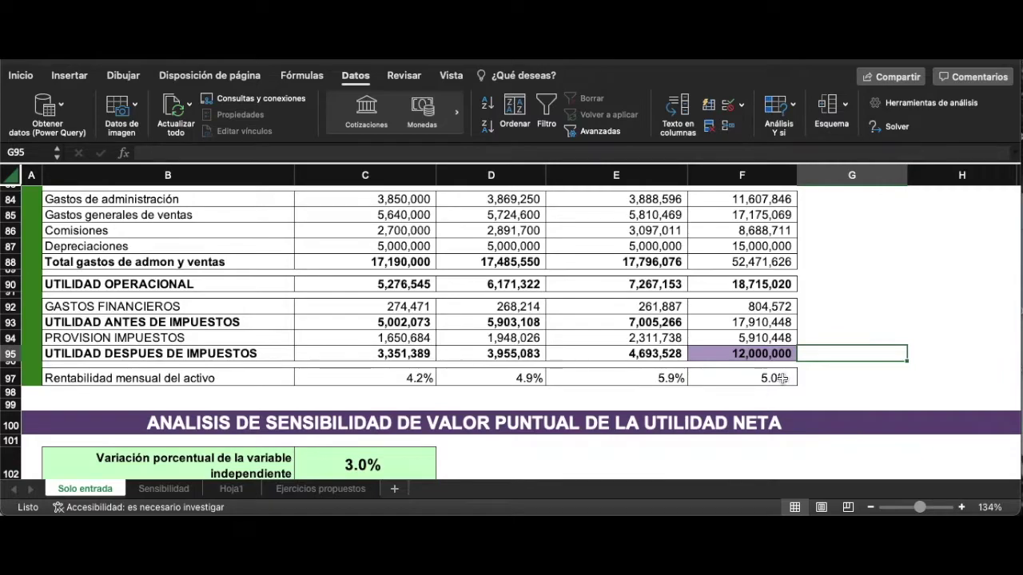
scroll(764, 378, "up", 3)
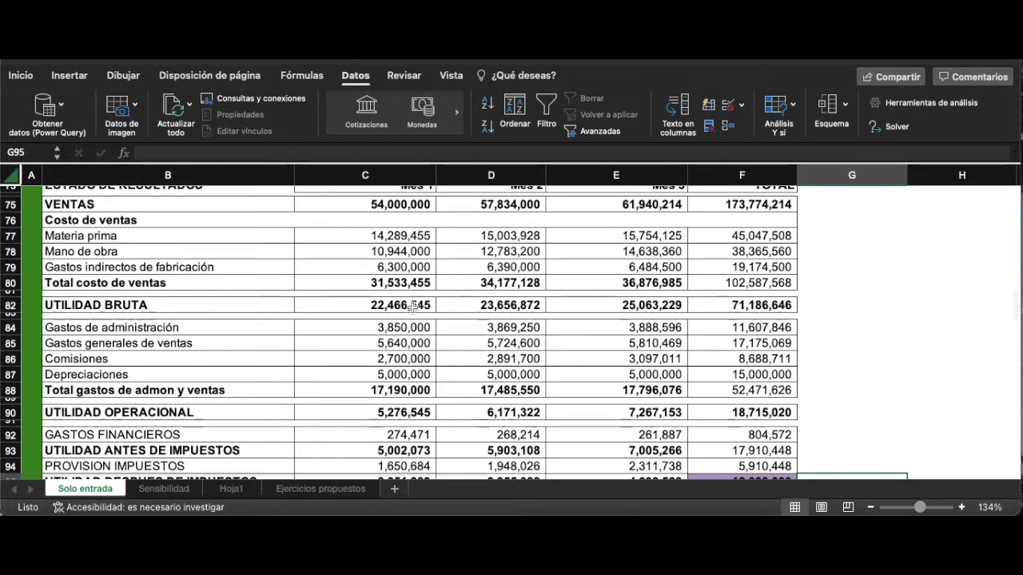
scroll(502, 339, "down", 3)
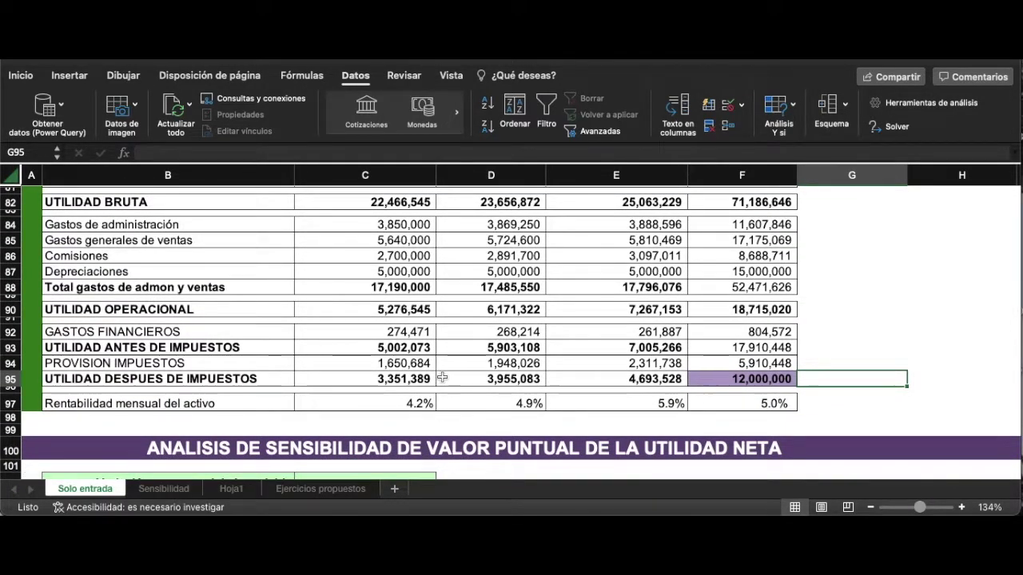
scroll(610, 381, "down", 1)
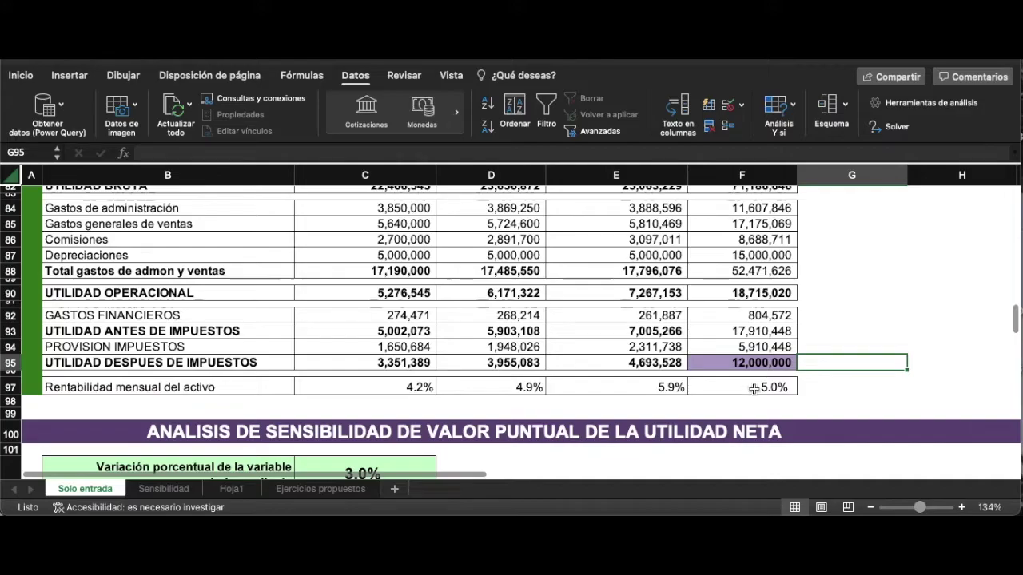
Trace the recalculated figures back through PROCESO to the Materia prima C price, and review the remaining ENTRADAS data.
scroll(753, 389, "up", 10)
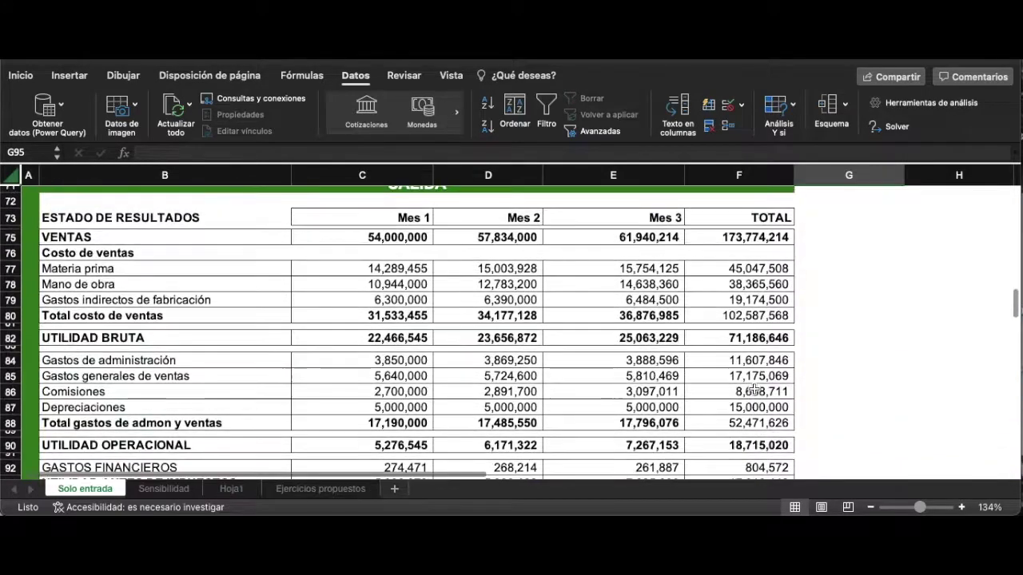
scroll(753, 388, "up", 9)
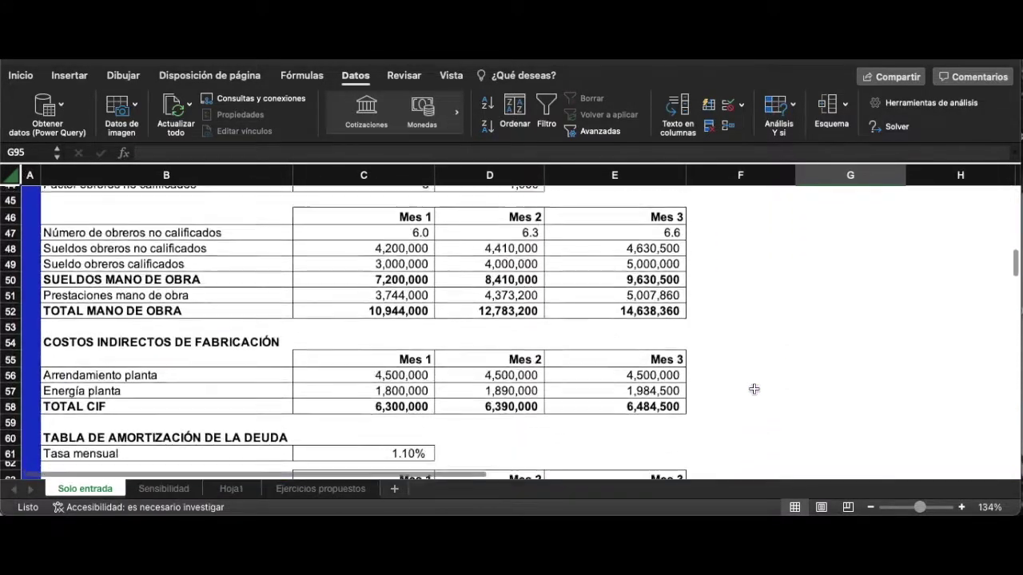
scroll(273, 294, "up", 10)
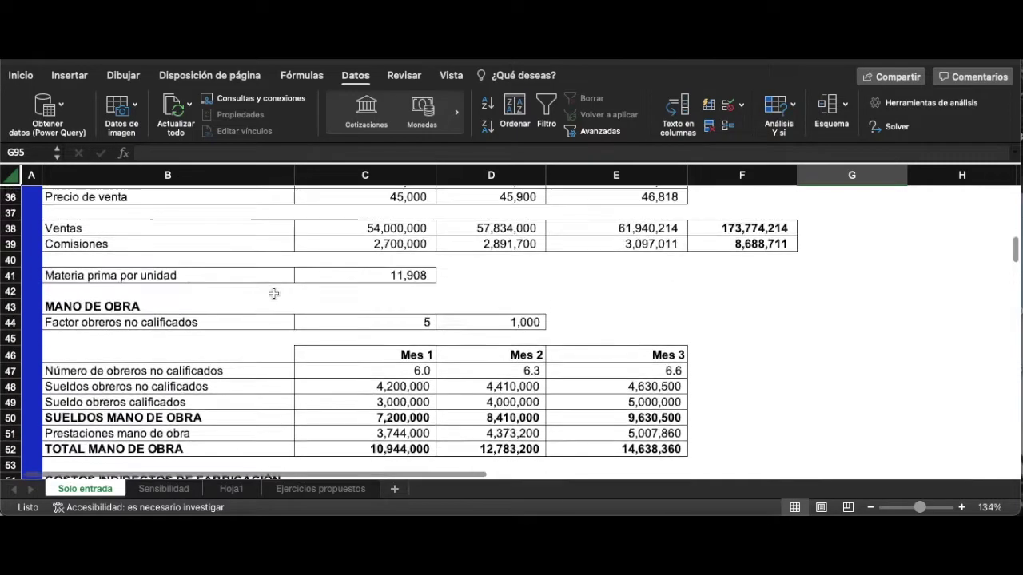
scroll(273, 294, "up", 4)
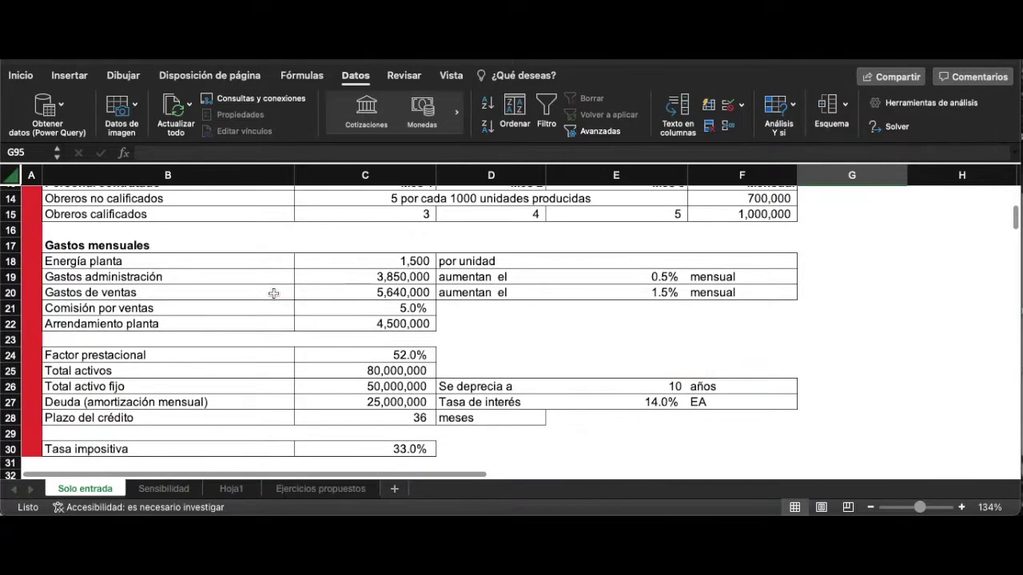
scroll(273, 294, "up", 6)
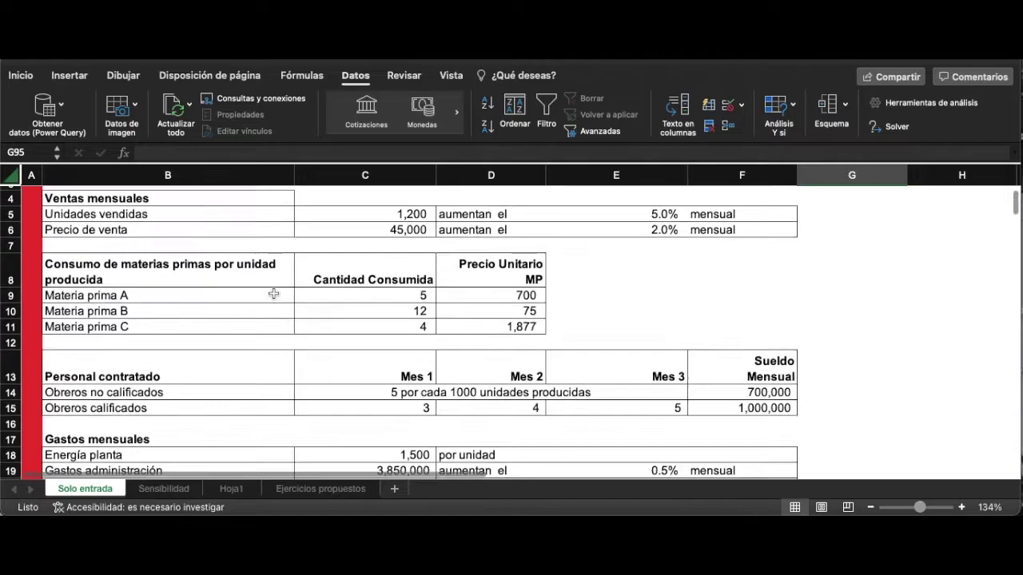
scroll(273, 294, "down", 4)
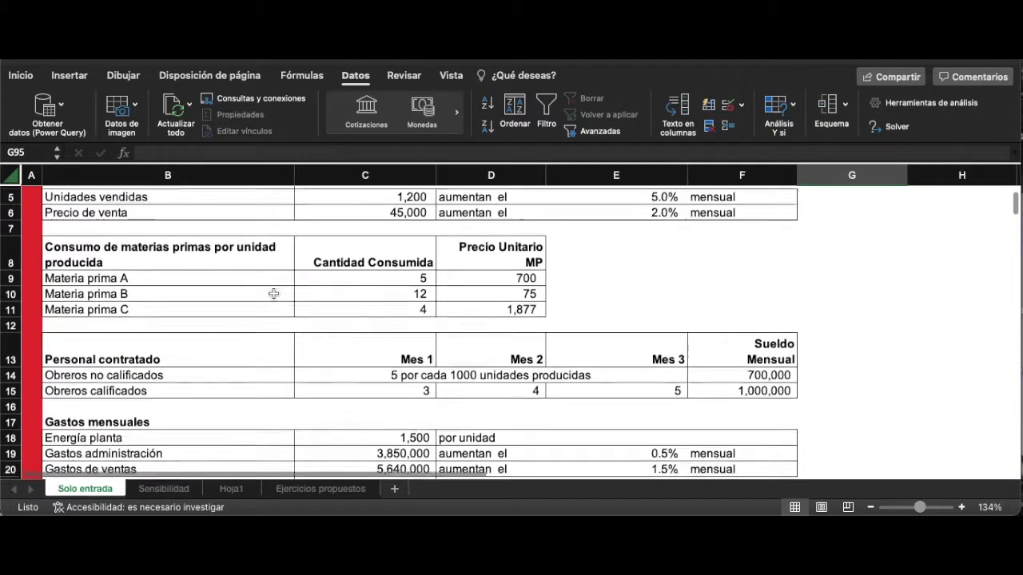
scroll(273, 294, "down", 3)
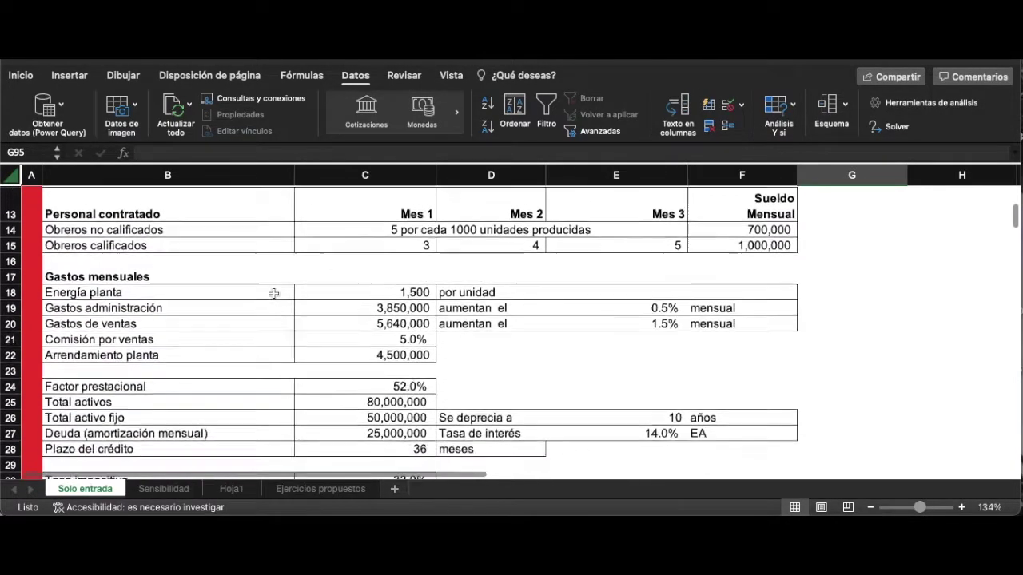
scroll(273, 294, "down", 5)
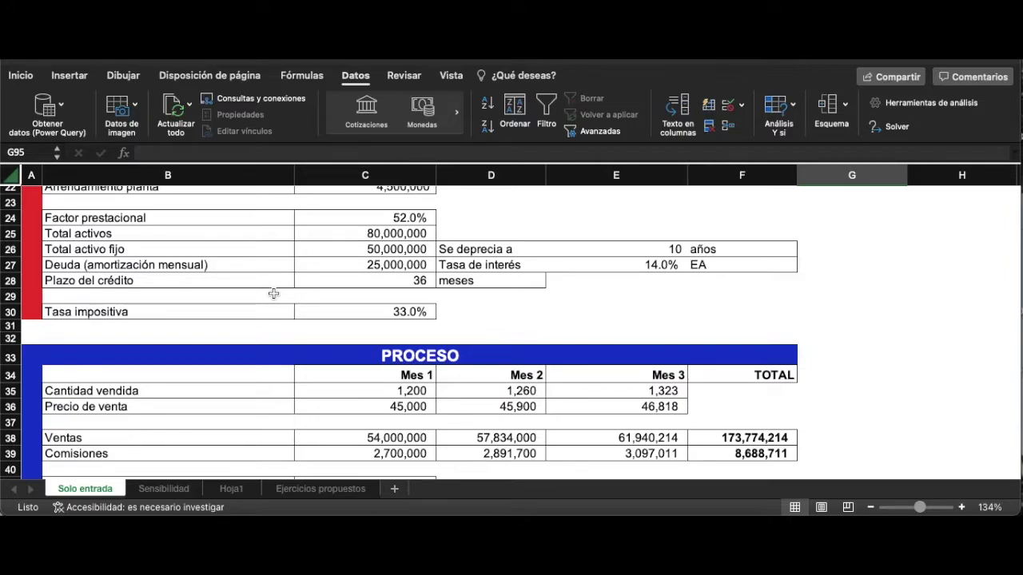
scroll(273, 294, "down", 2)
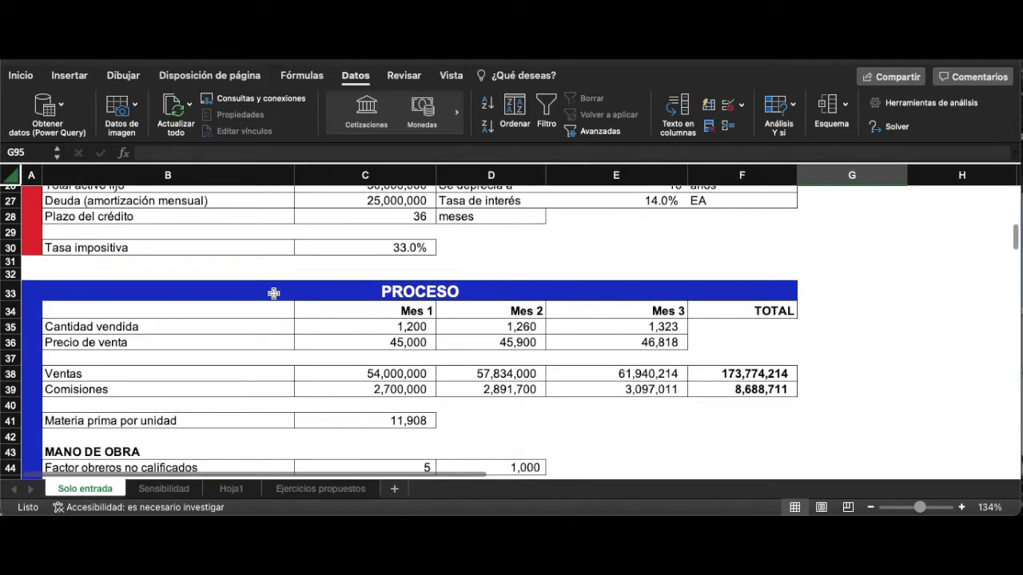
Undo the Goal Seek change to the Materia prima C unit price in D11.
scroll(273, 293, "down", 2)
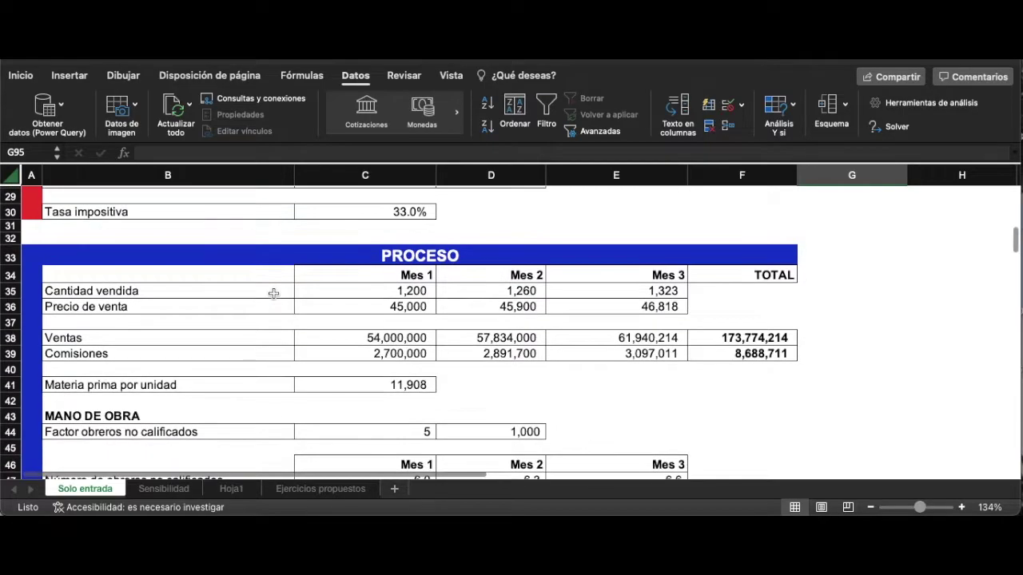
scroll(273, 294, "down", 3)
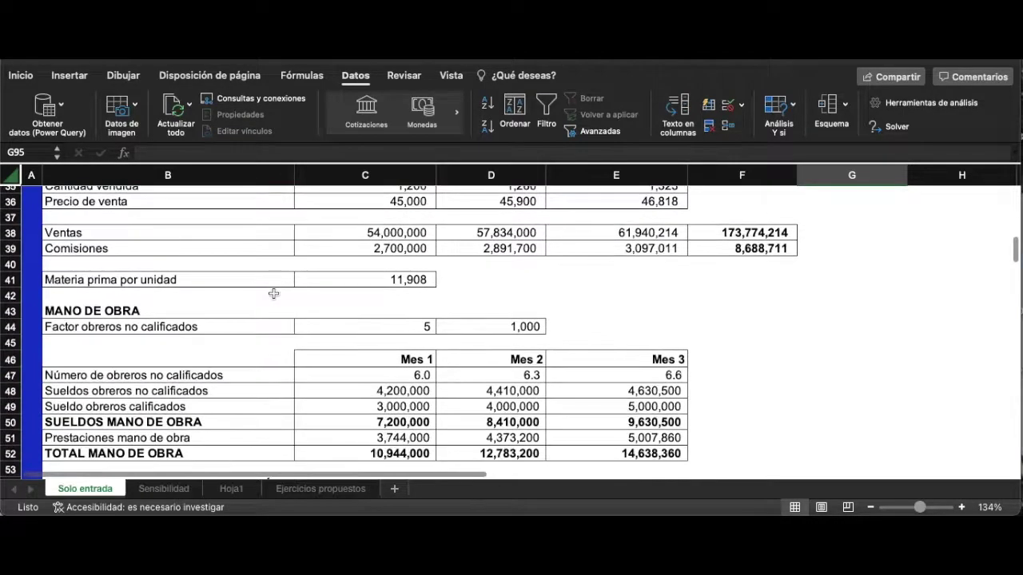
scroll(274, 293, "up", 10)
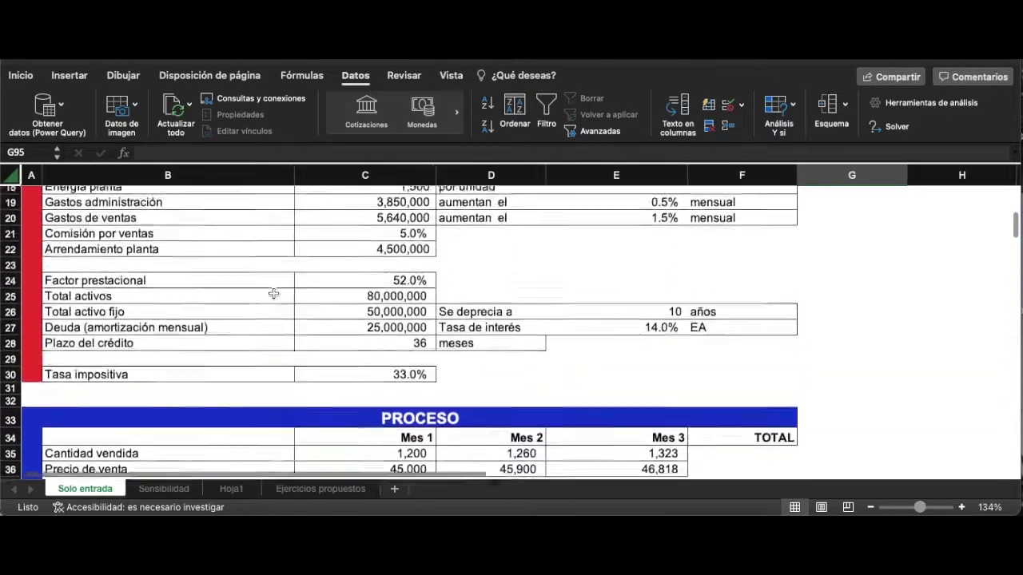
scroll(274, 293, "up", 5)
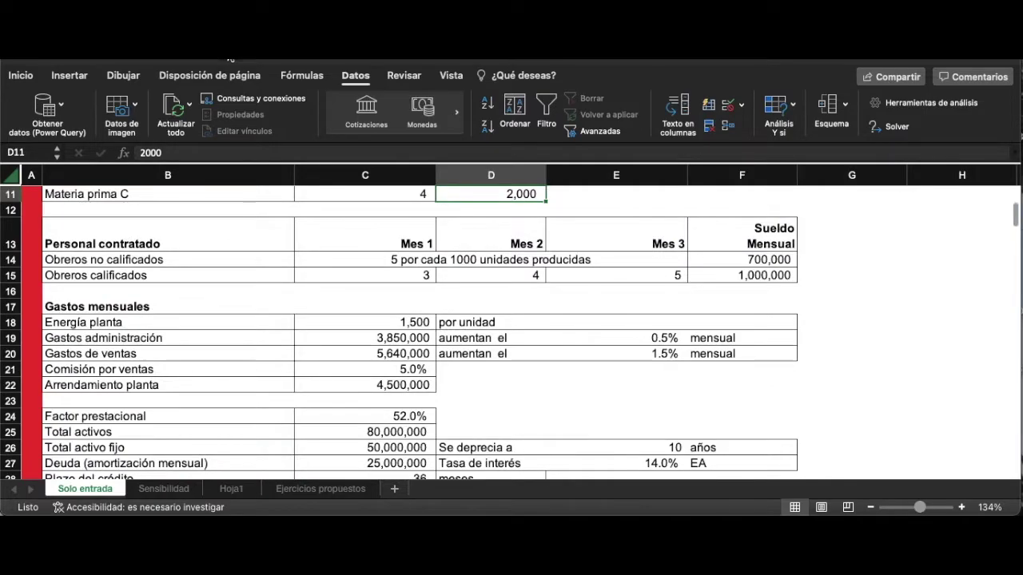
scroll(351, 297, "up", 3)
scroll(352, 297, "up", 4)
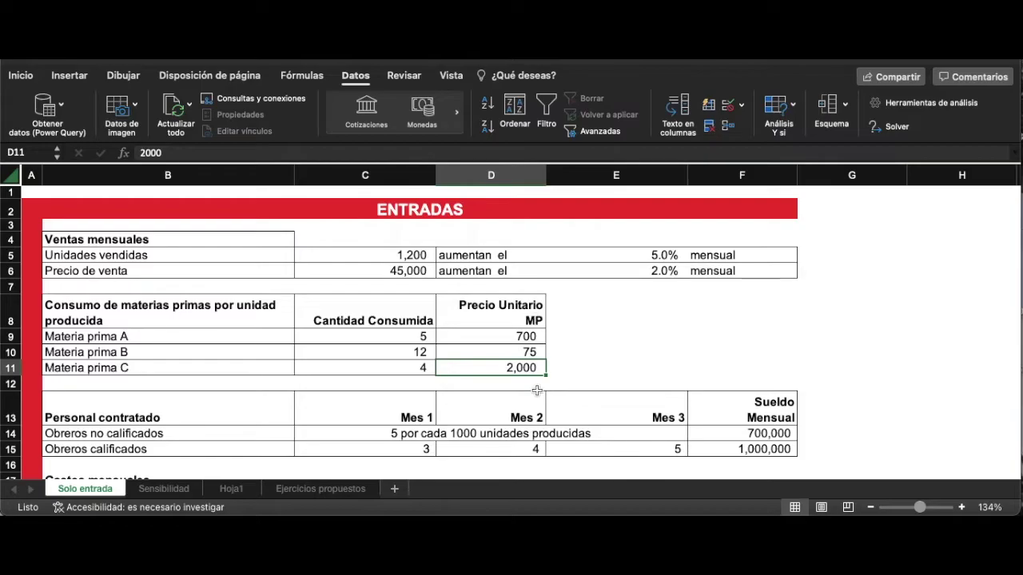
Check the total utilidad después de impuestos in F95 and the Mes 1 and Mes 2 utilidad operacional formulas in SALIDA.
scroll(544, 392, "down", 15)
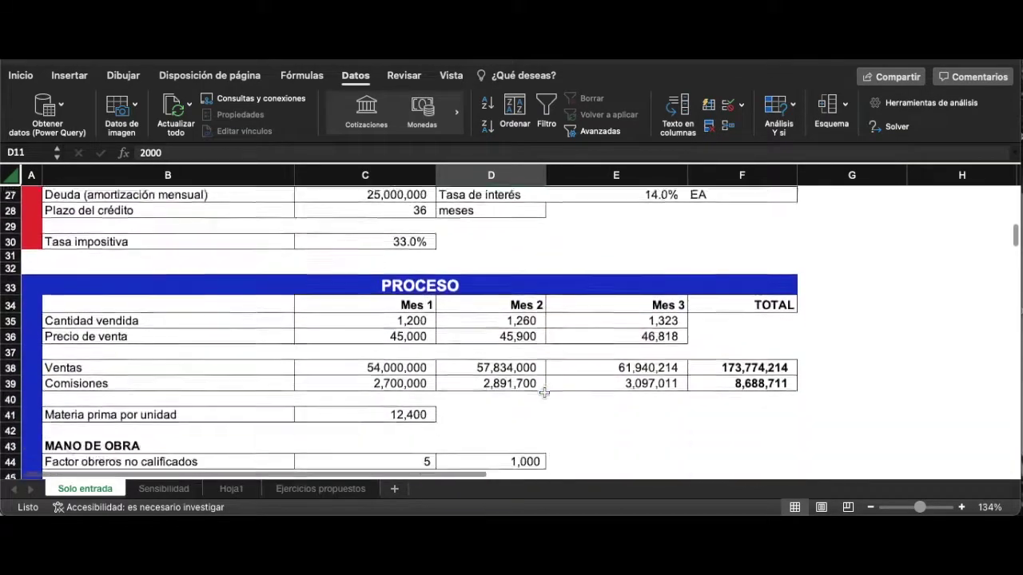
scroll(544, 392, "down", 20)
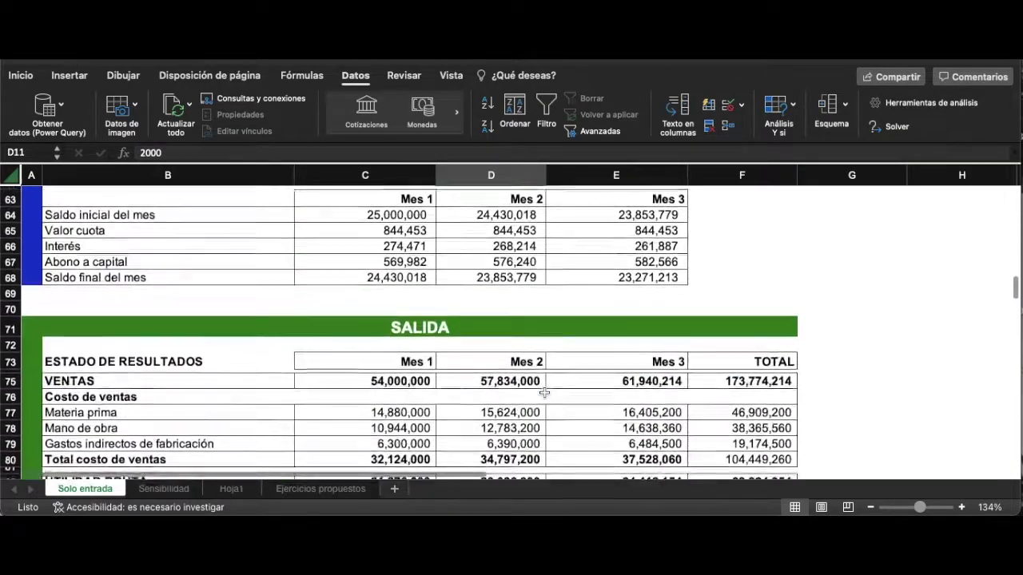
scroll(544, 393, "down", 8)
scroll(752, 414, "up", 4)
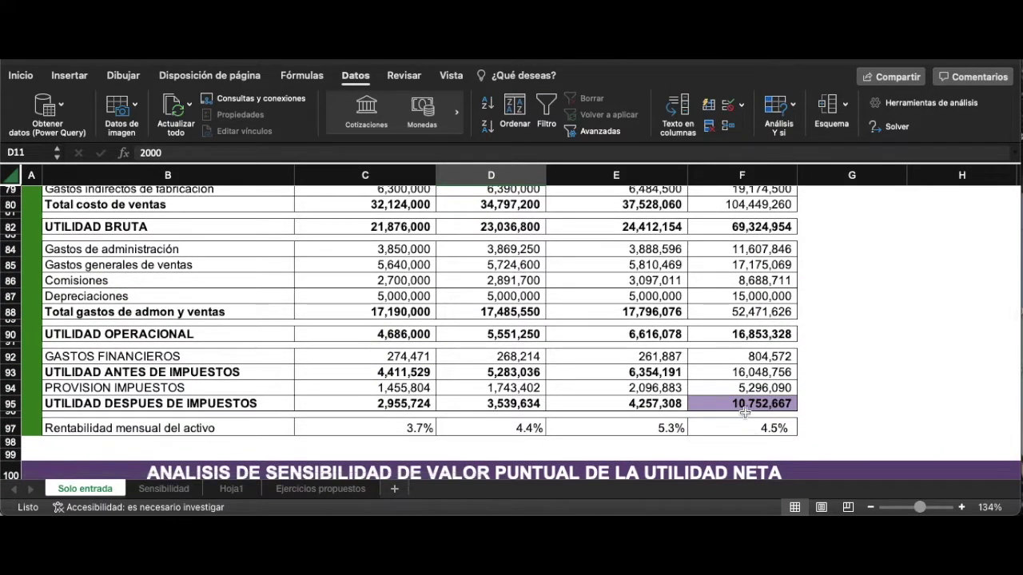
left_click(739, 406)
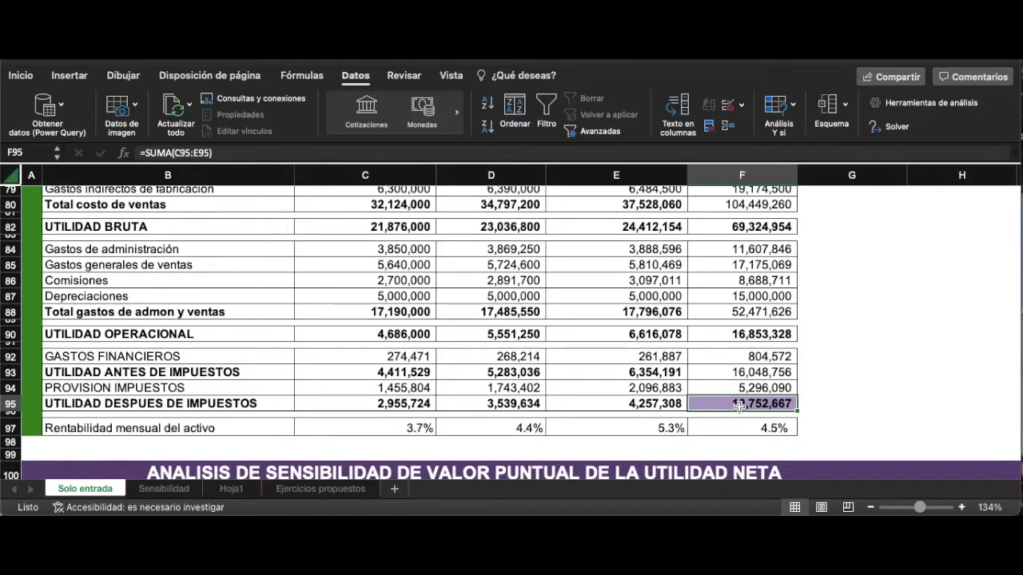
scroll(739, 406, "up", 1)
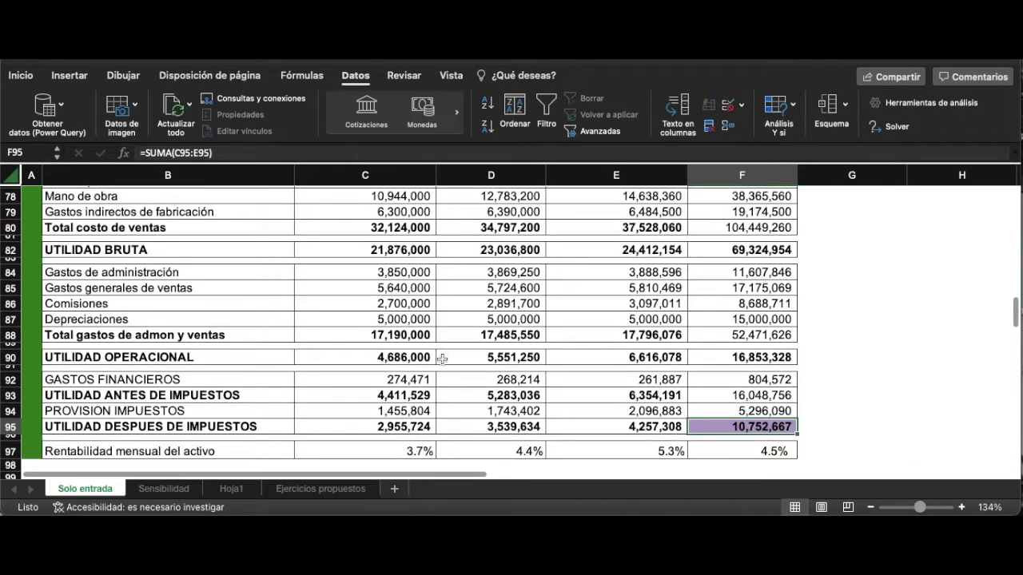
left_click(407, 358)
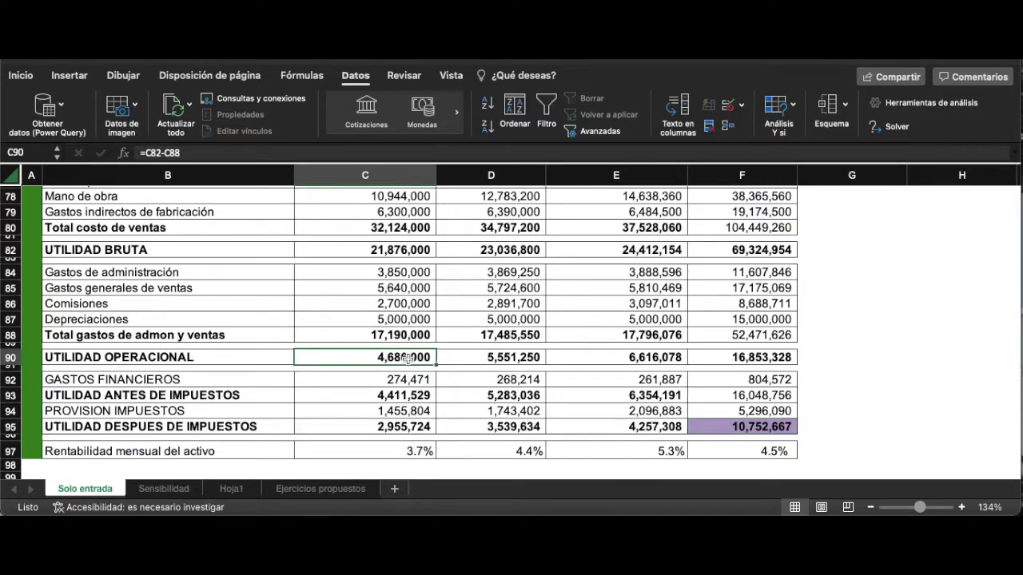
left_click(509, 359)
Review the PROCESO section, from ventas and materia prima through mano de obra, indirect costs and the debt amortization table.
scroll(509, 358, "up", 6)
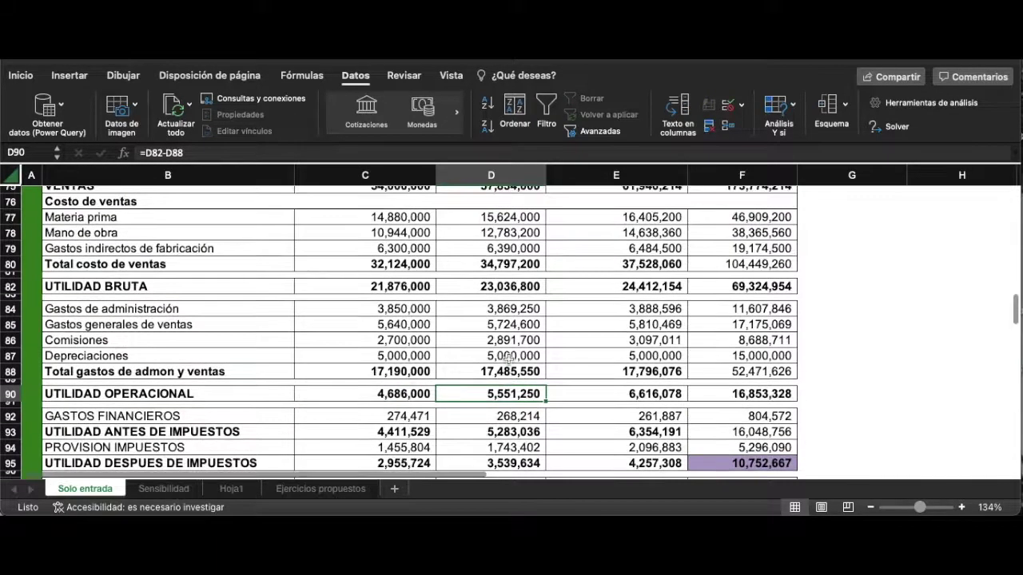
scroll(509, 359, "up", 10)
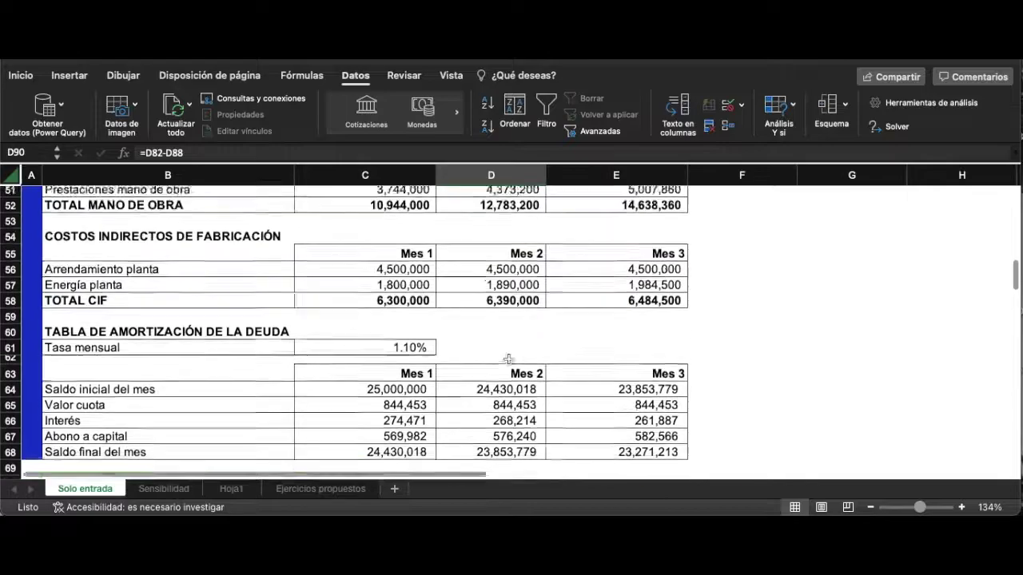
scroll(508, 359, "down", 3)
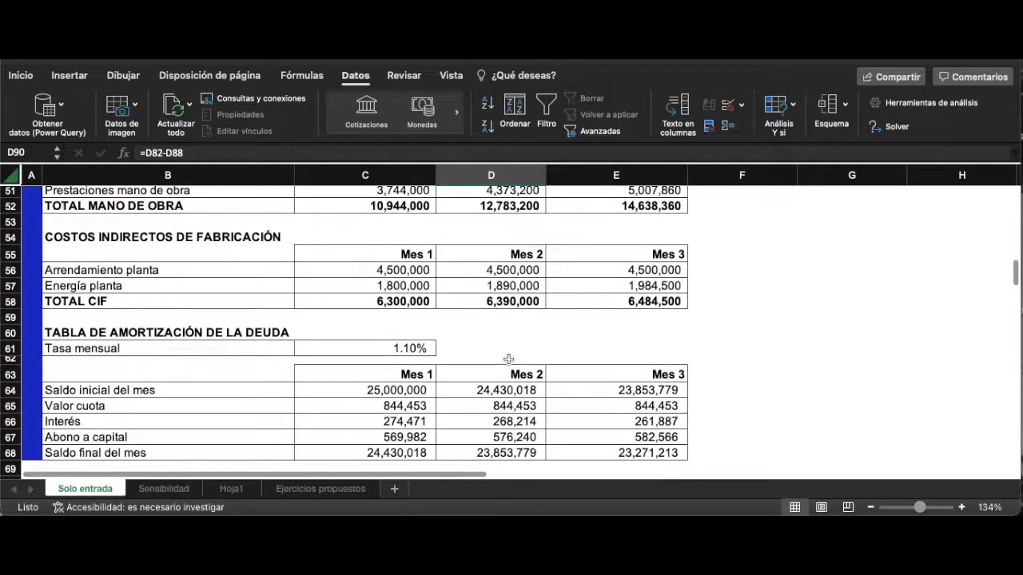
scroll(509, 359, "up", 3)
scroll(508, 359, "right", 1)
scroll(509, 358, "up", 9)
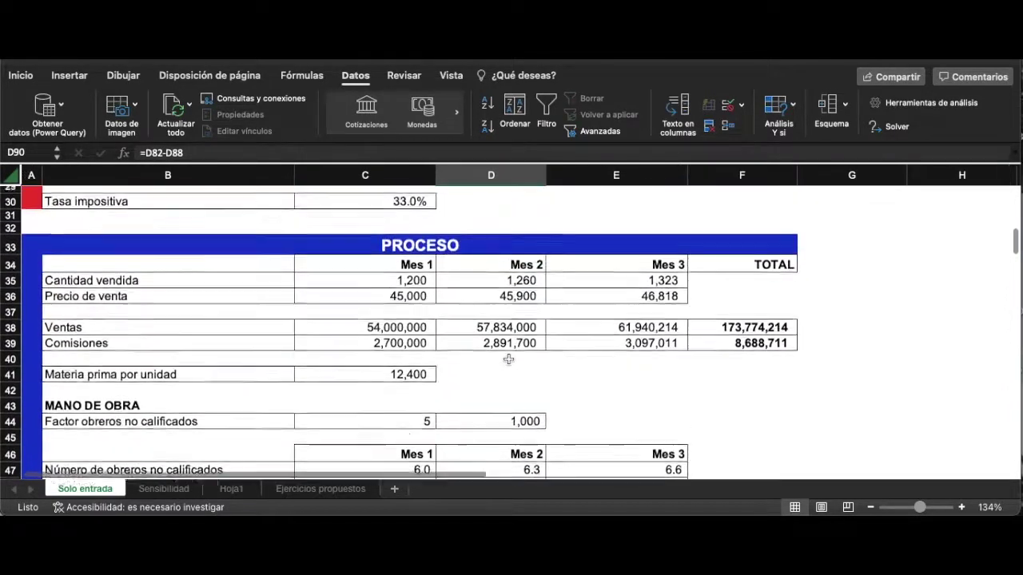
scroll(509, 358, "down", 2)
scroll(509, 359, "up", 4)
scroll(509, 359, "down", 1)
scroll(508, 358, "down", 8)
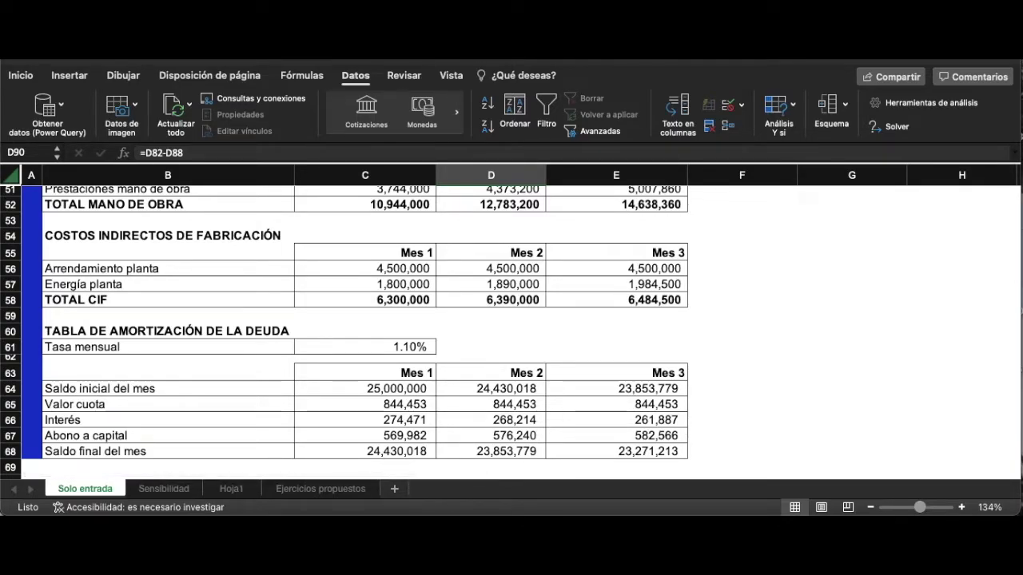
Collapse the ribbon to give the worksheet more visible rows.
left_click(783, 349)
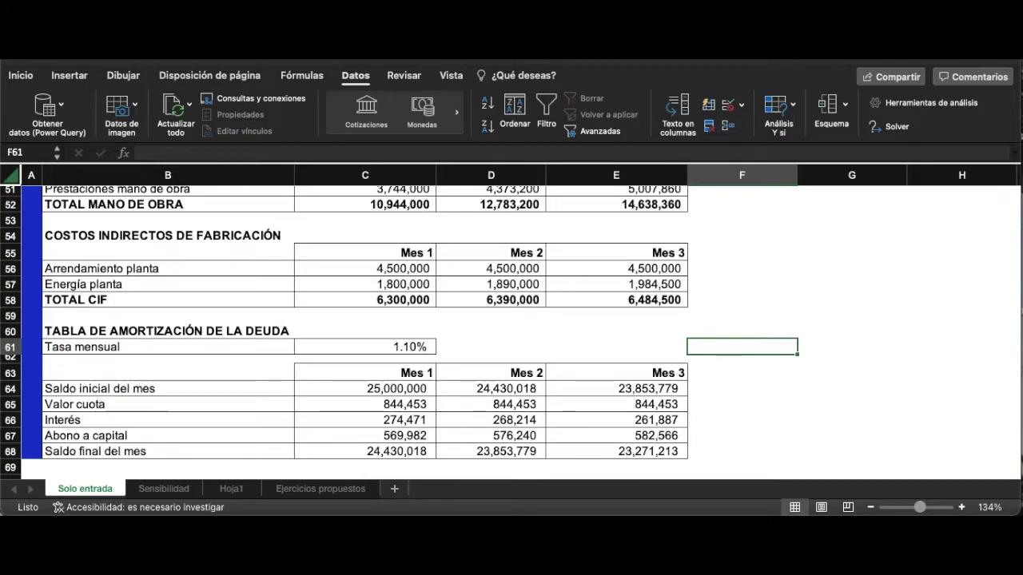
left_click(762, 264)
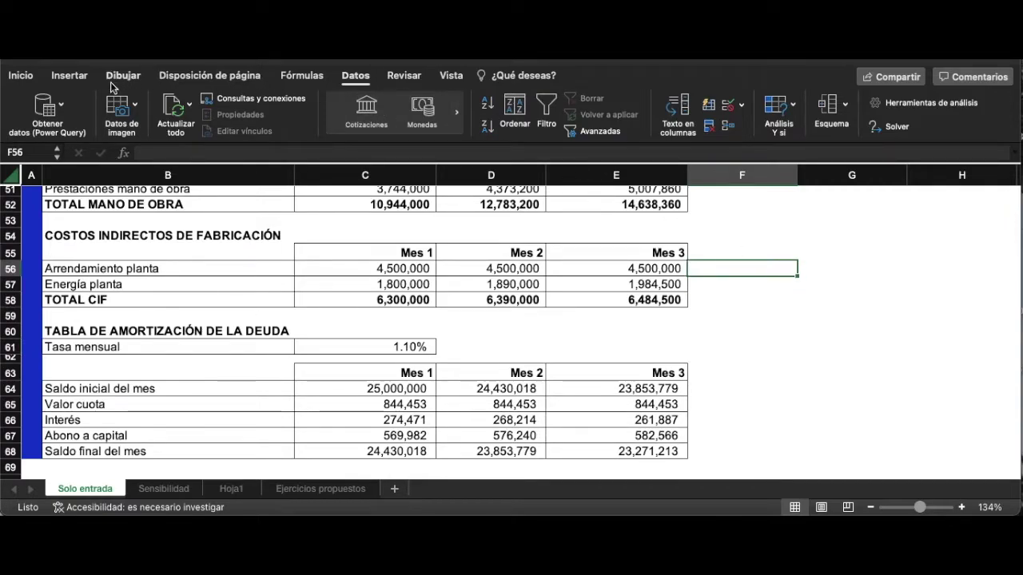
left_click(361, 80)
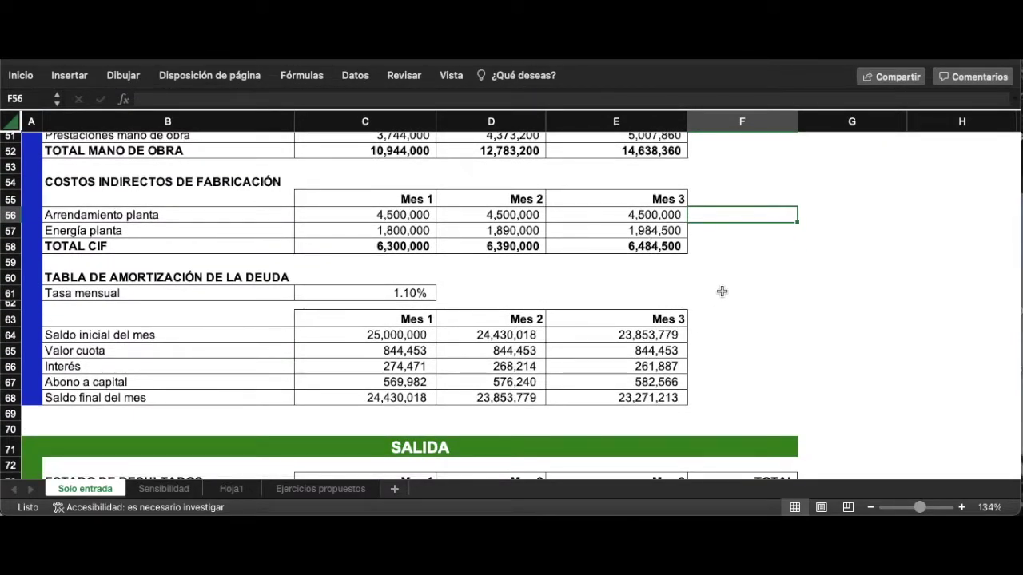
scroll(721, 291, "up", 1)
scroll(721, 291, "down", 2)
scroll(721, 291, "up", 1)
scroll(722, 291, "up", 1)
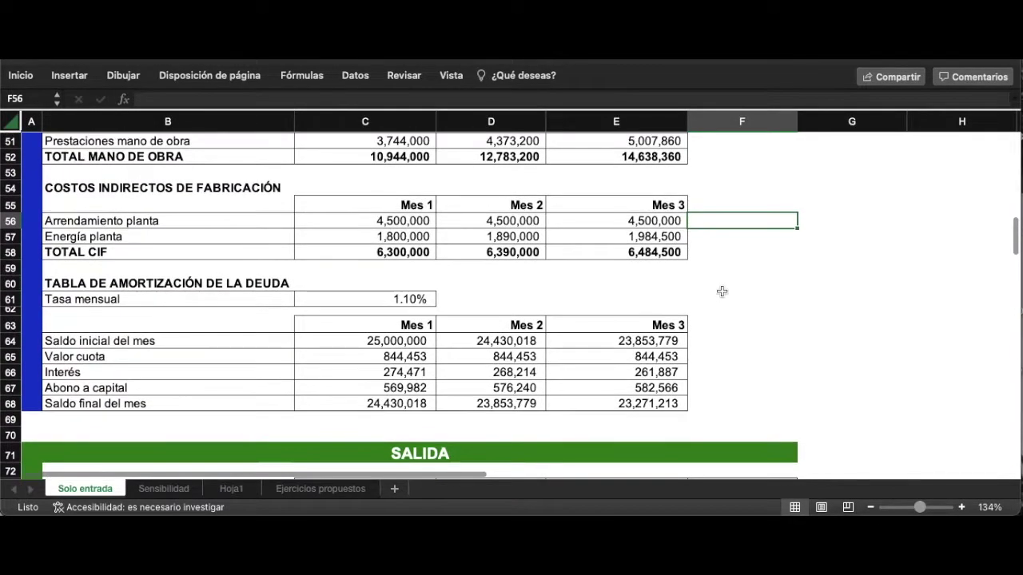
scroll(722, 291, "up", 1)
scroll(722, 291, "down", 1)
scroll(722, 291, "up", 5)
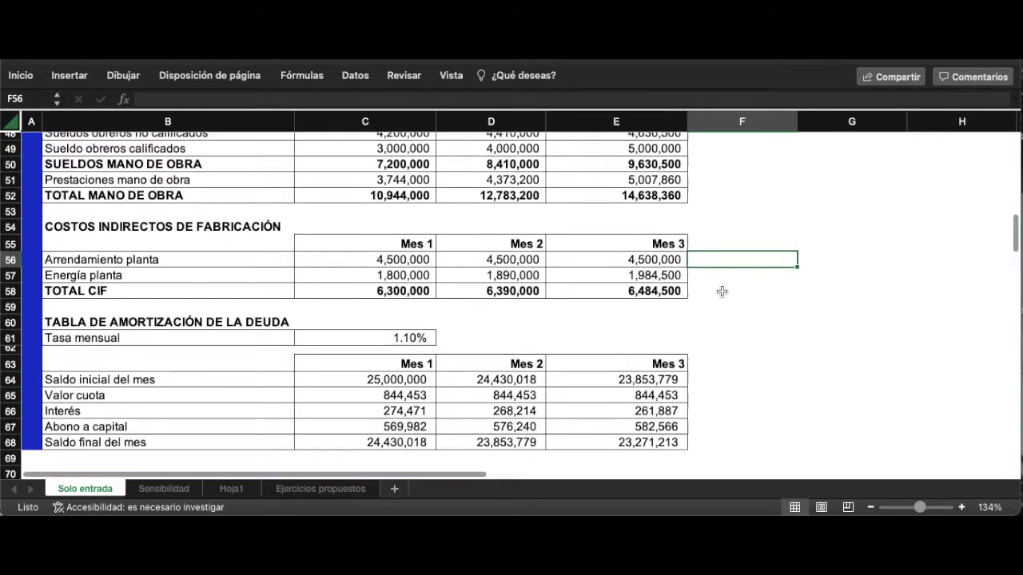
Locate the Comisión por ventas rate in C21 among the Gastos mensuales of ENTRADAS.
scroll(721, 290, "up", 13)
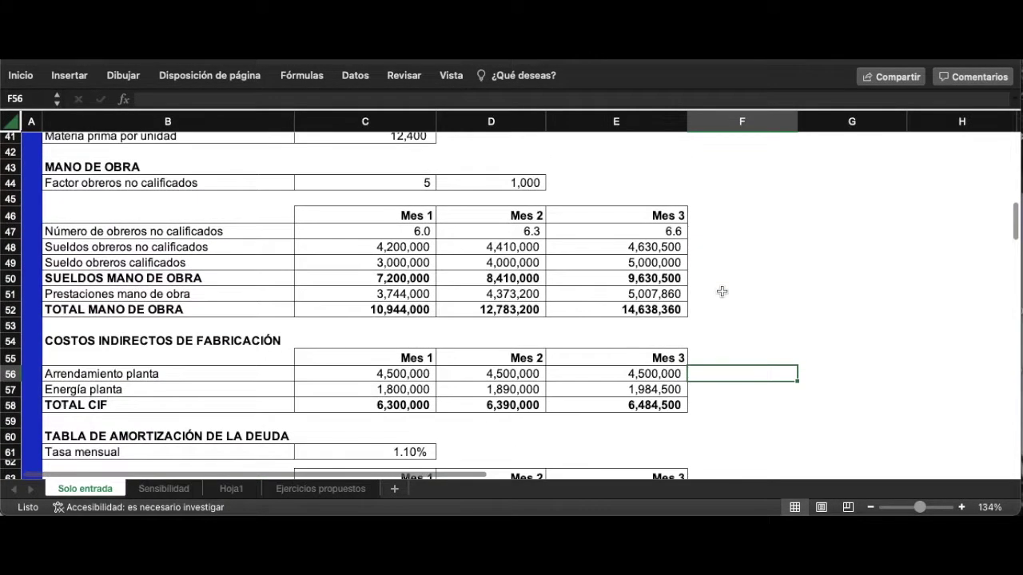
scroll(722, 290, "up", 2)
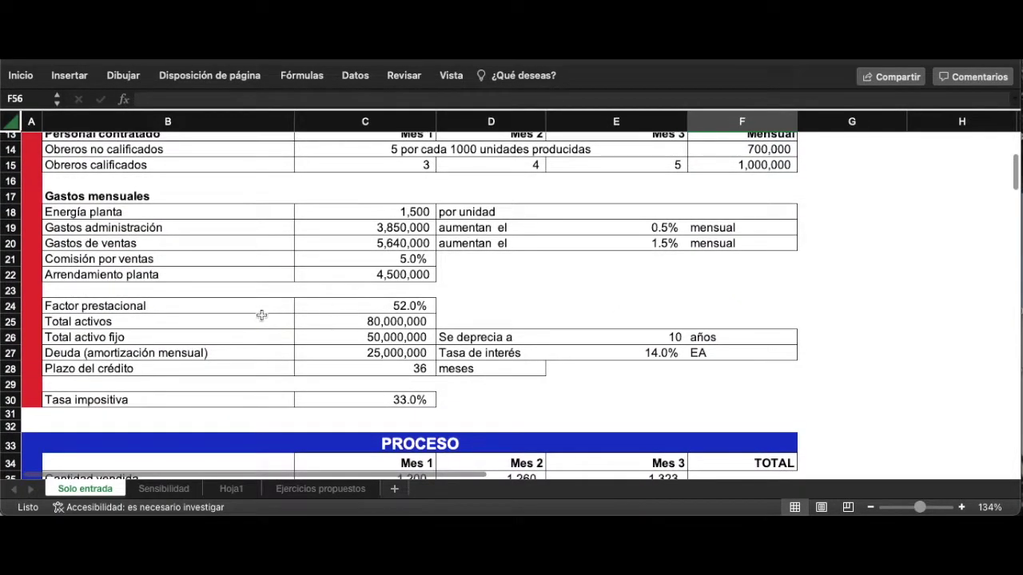
left_click(375, 262)
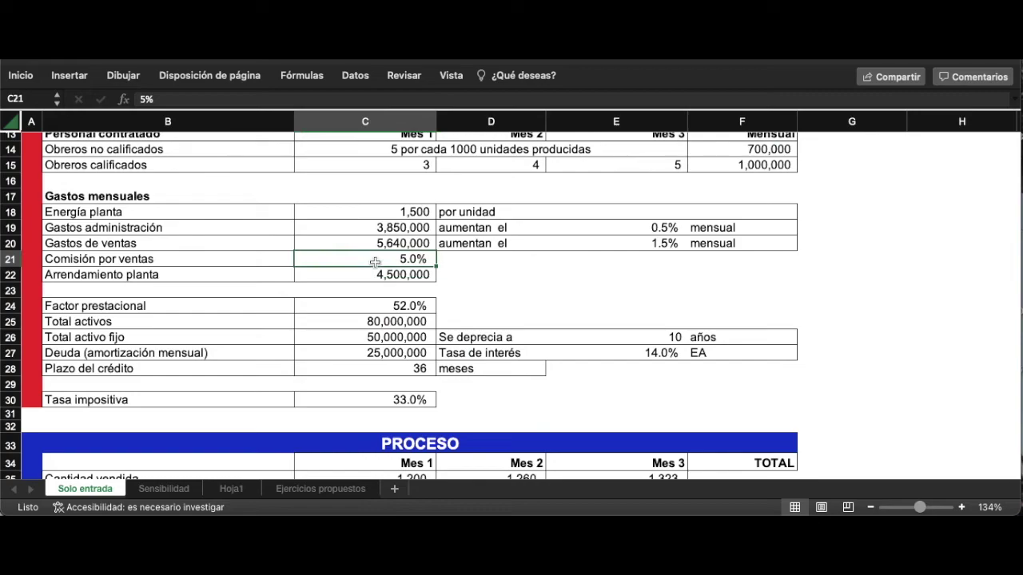
Enter the headings "Comisión por ventas" in G22 and "Utilidad Operacional" in H22, beside the ENTRADAS data.
key("Right")
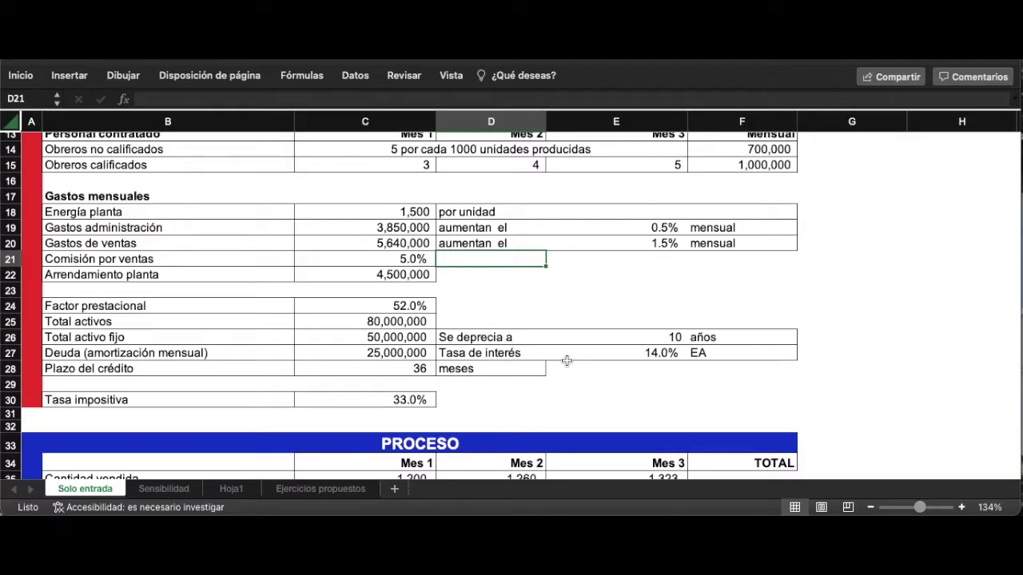
key("Right")
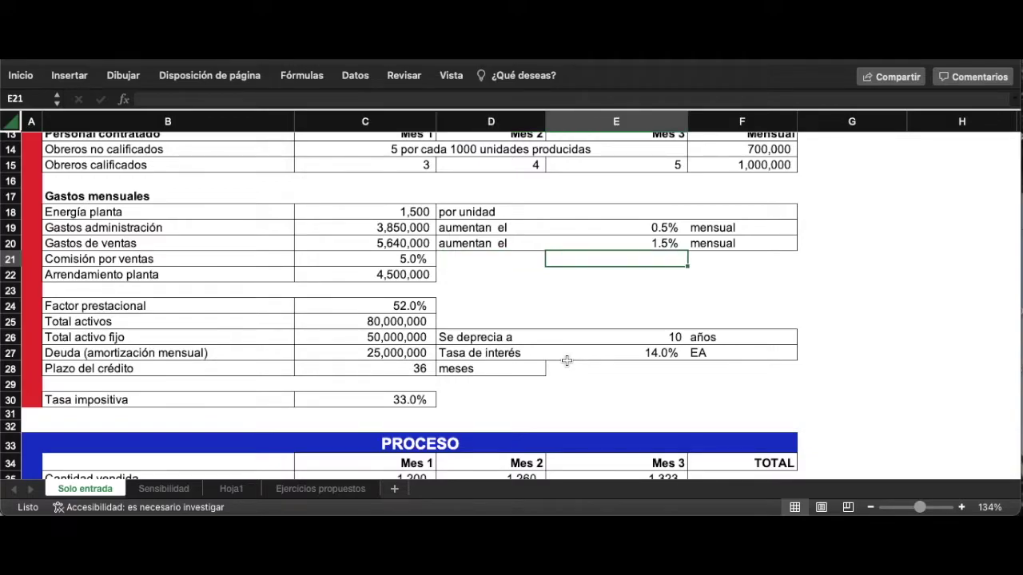
key("Right")
key("Down")
key("Left")
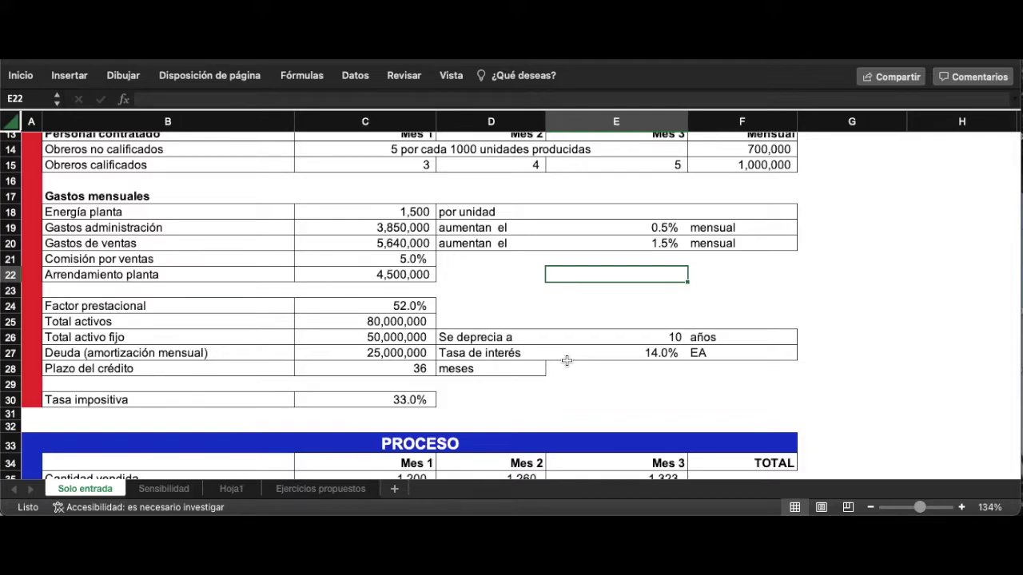
key("Left")
key("Right")
key("Right")
key("Right")
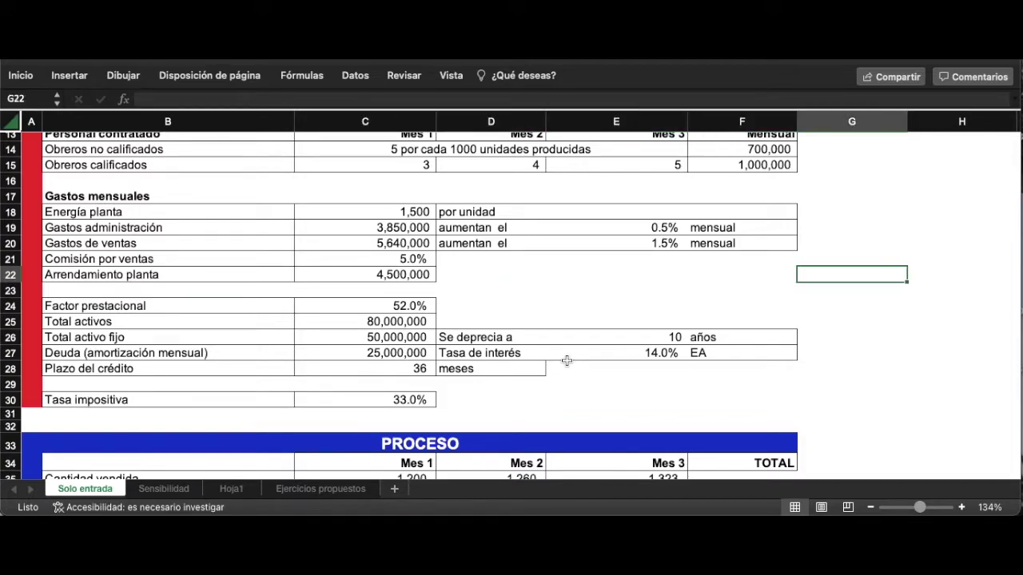
key("Right")
key("Left")
type("Comisión ")
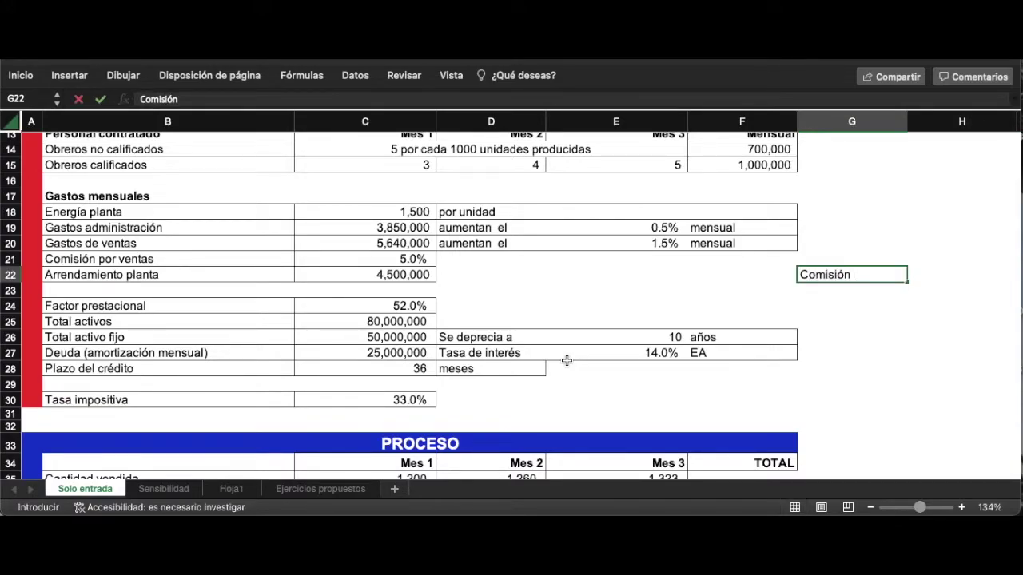
type("por ventas")
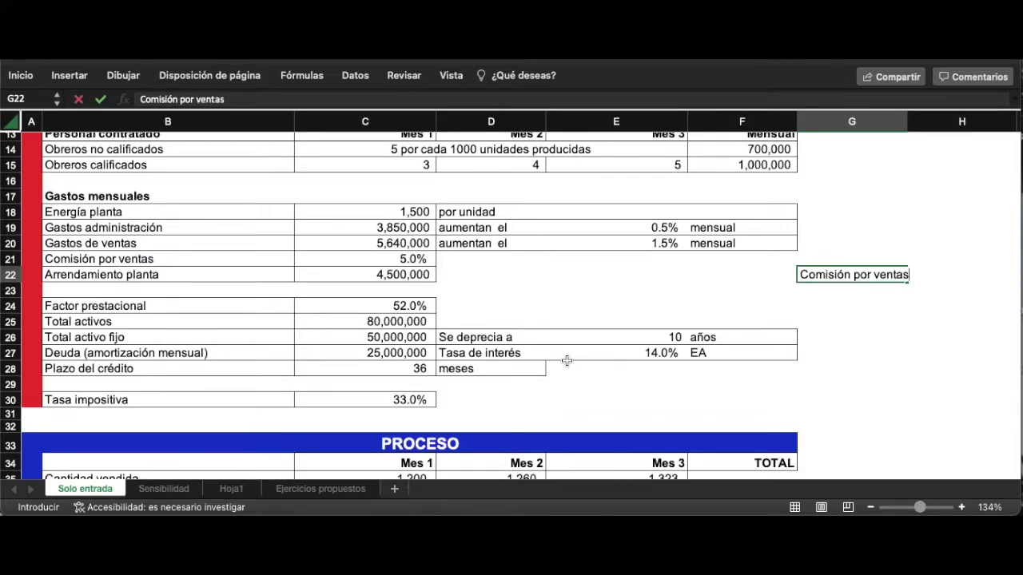
key("Tab")
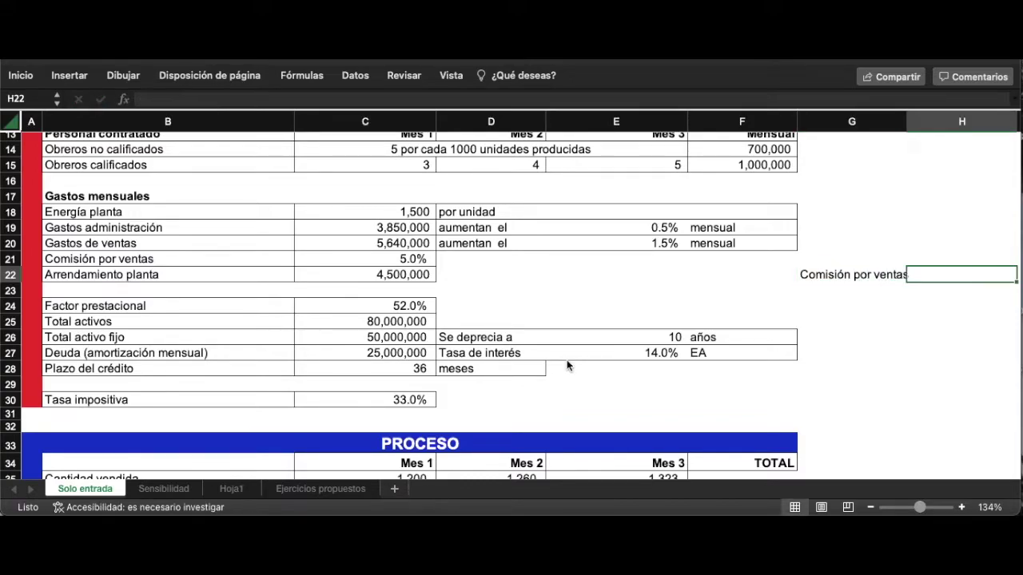
type("U")
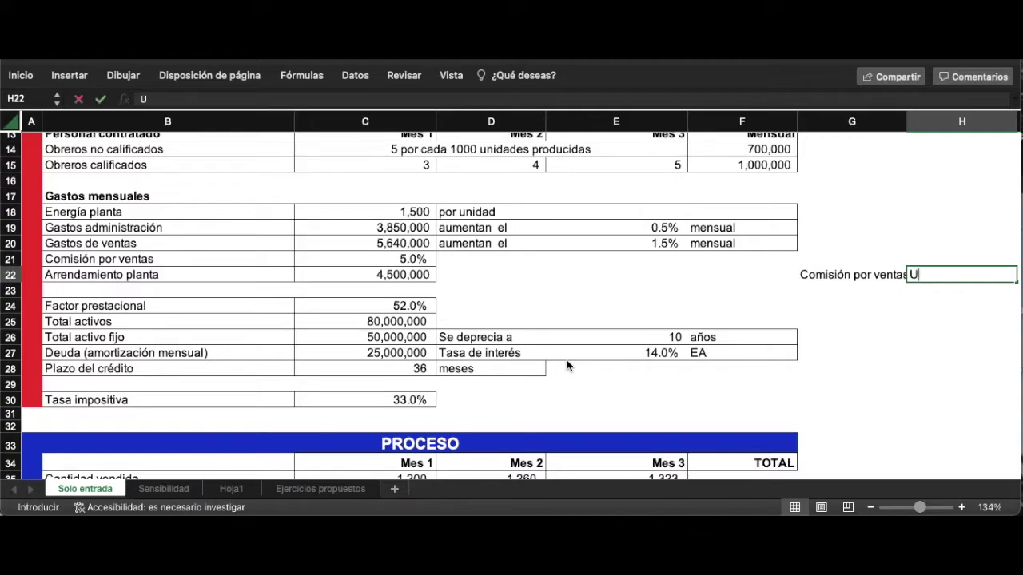
type("tilidad Operacional")
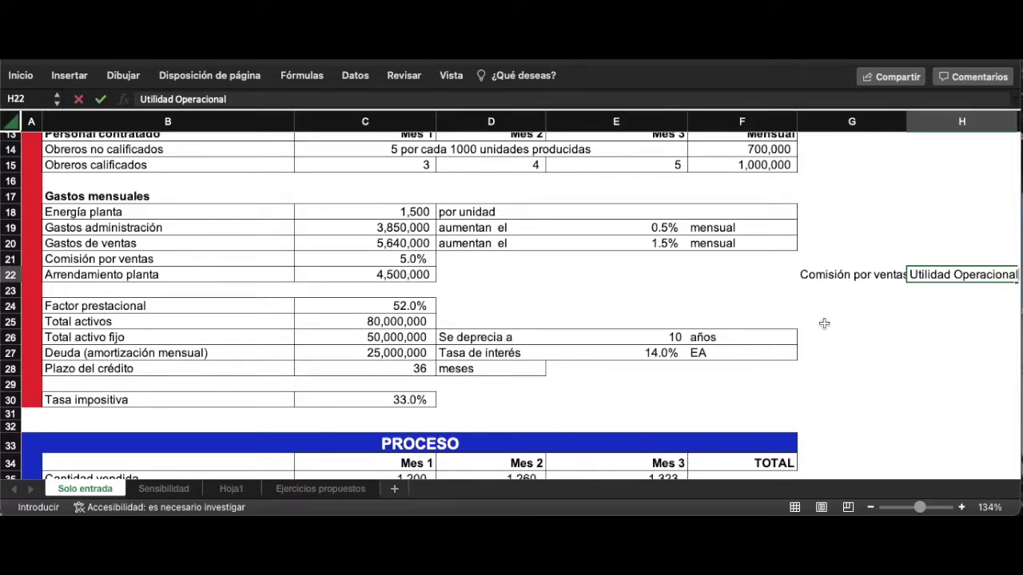
Enter 5% in G23 as the first value under the Comisión por ventas heading.
left_click(847, 293)
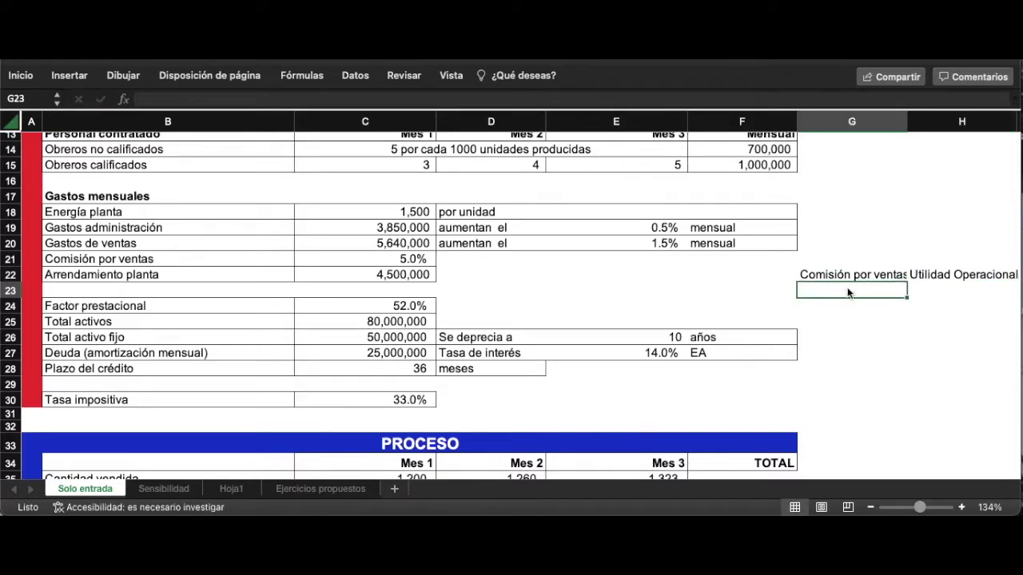
type("5%")
key("Tab")
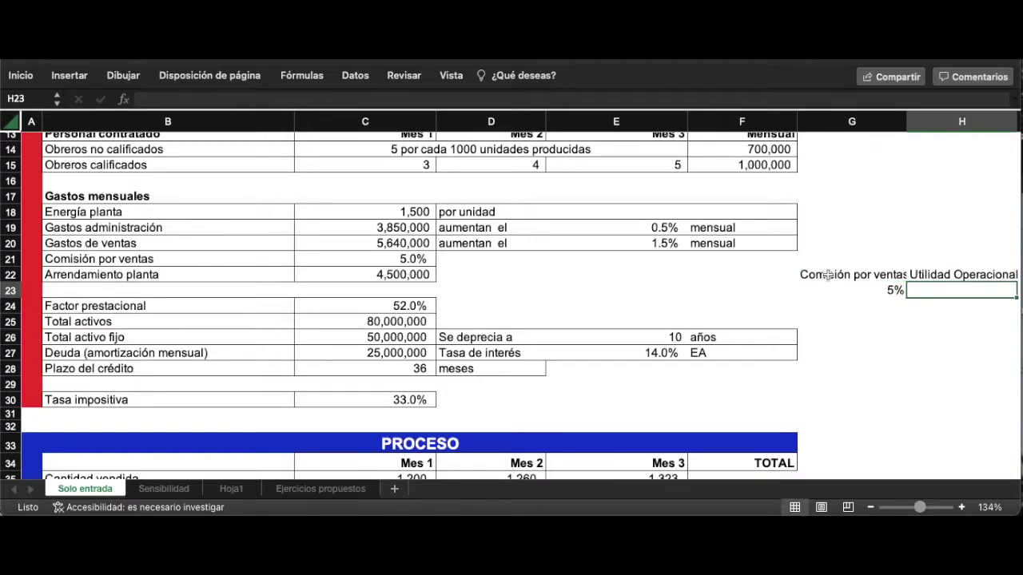
Link H23 to the TOTAL of UTILIDAD OPERACIONAL in F90 of the ESTADO DE RESULTADOS with the formula =F90.
scroll(727, 285, "down", 10)
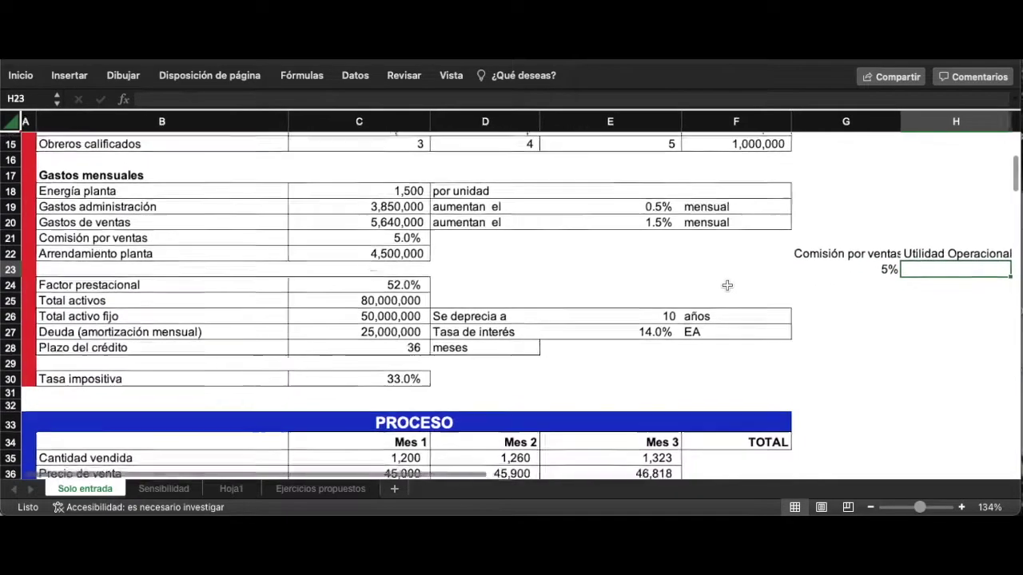
scroll(727, 285, "down", 4)
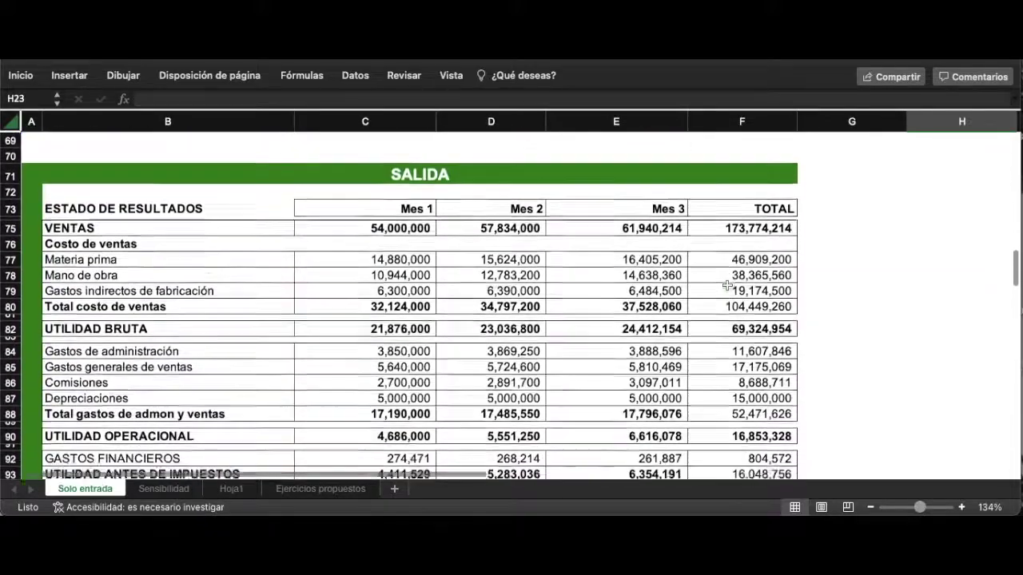
scroll(727, 285, "up", 12)
scroll(727, 285, "right", 1)
scroll(727, 285, "up", 1)
scroll(727, 285, "right", 1)
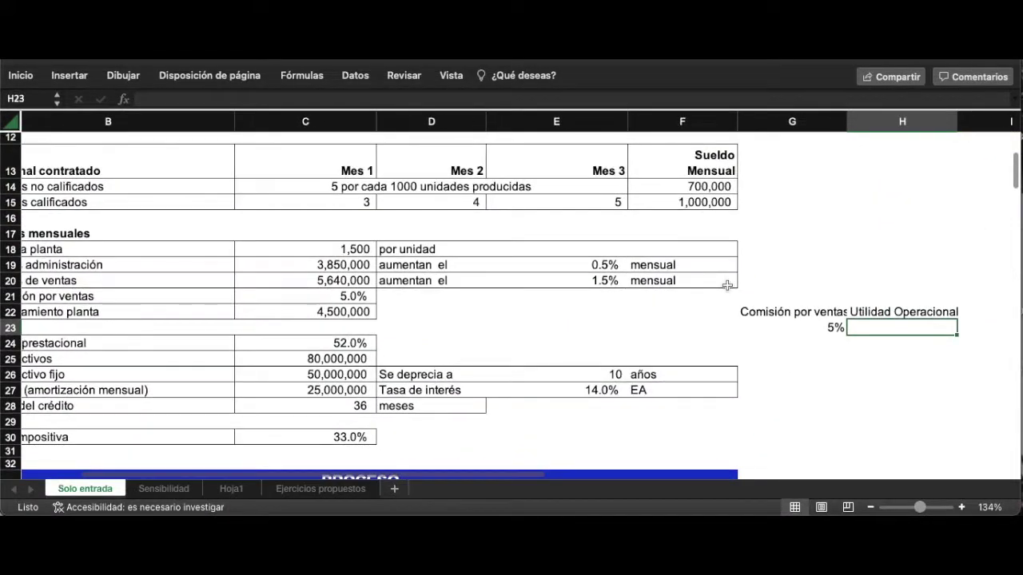
type("=")
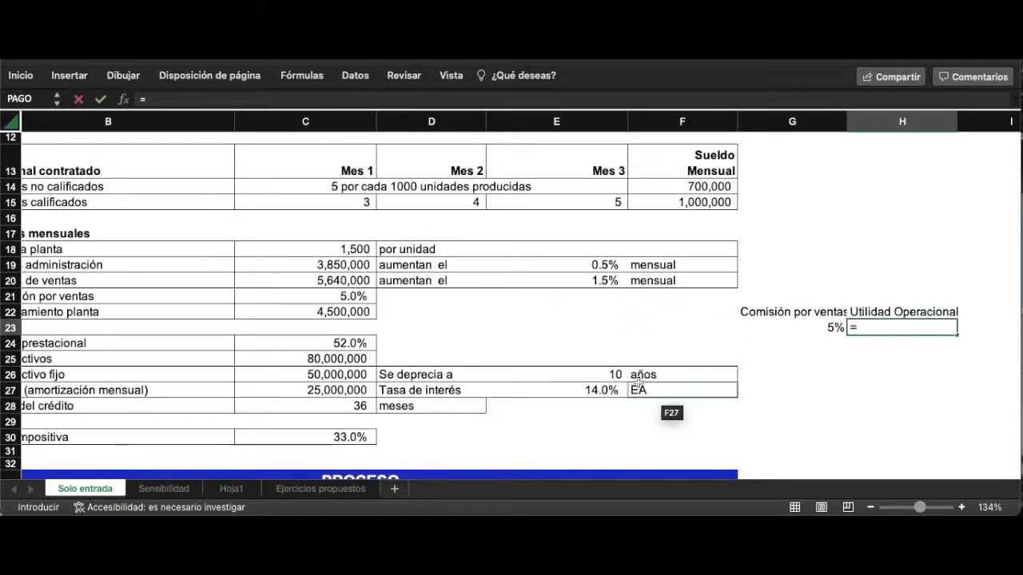
scroll(674, 413, "down", 15)
scroll(674, 413, "left", 1)
scroll(638, 382, "down", 3)
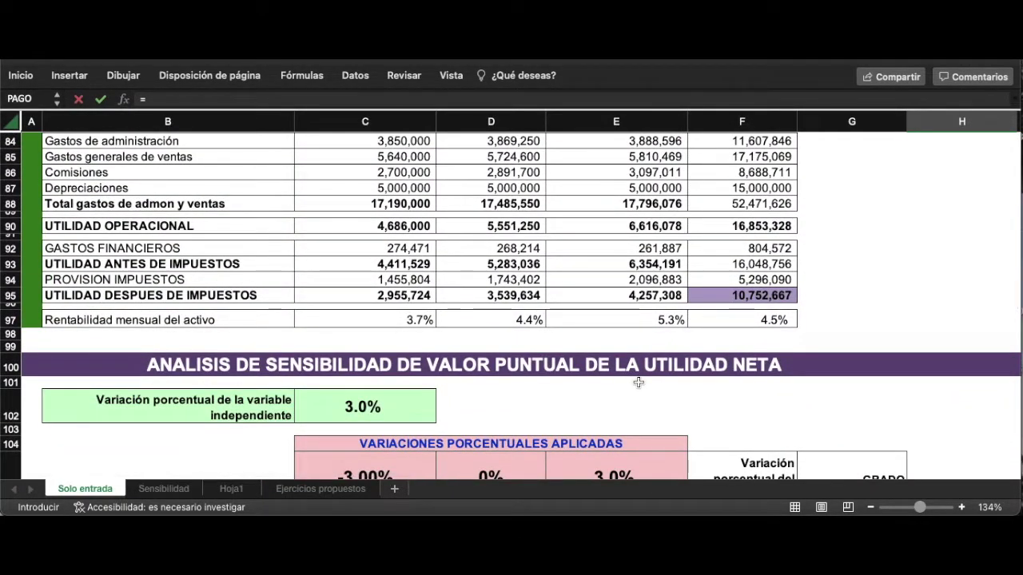
scroll(638, 381, "up", 1)
scroll(638, 382, "up", 1)
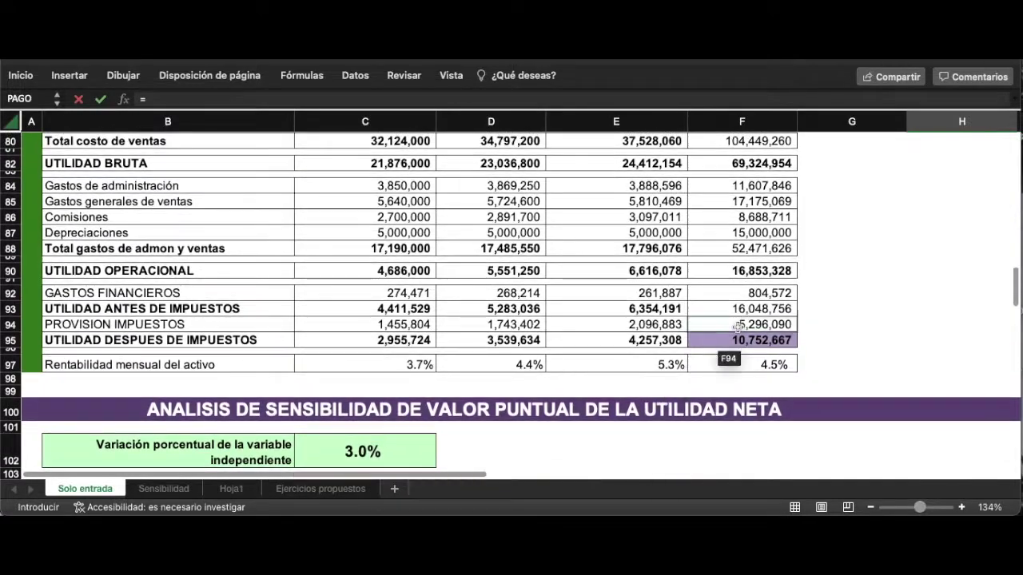
left_click(749, 274)
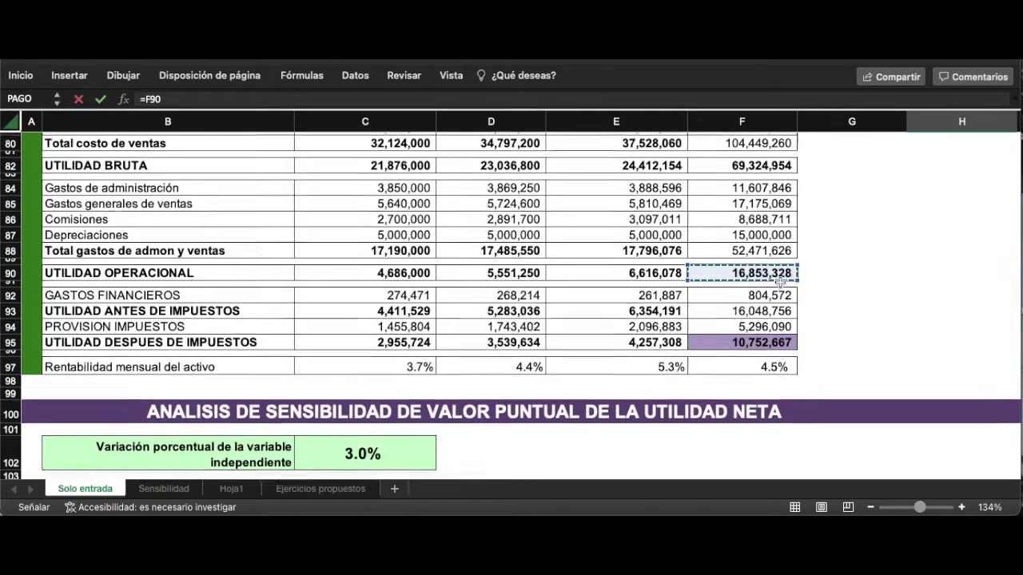
scroll(780, 282, "up", 10)
scroll(779, 281, "up", 5)
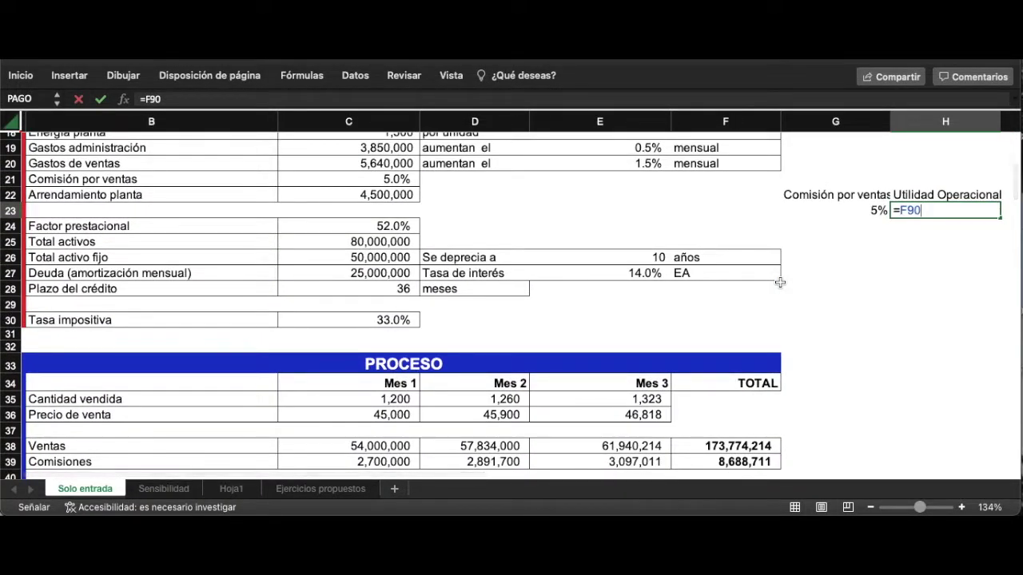
key("Return")
key("Up")
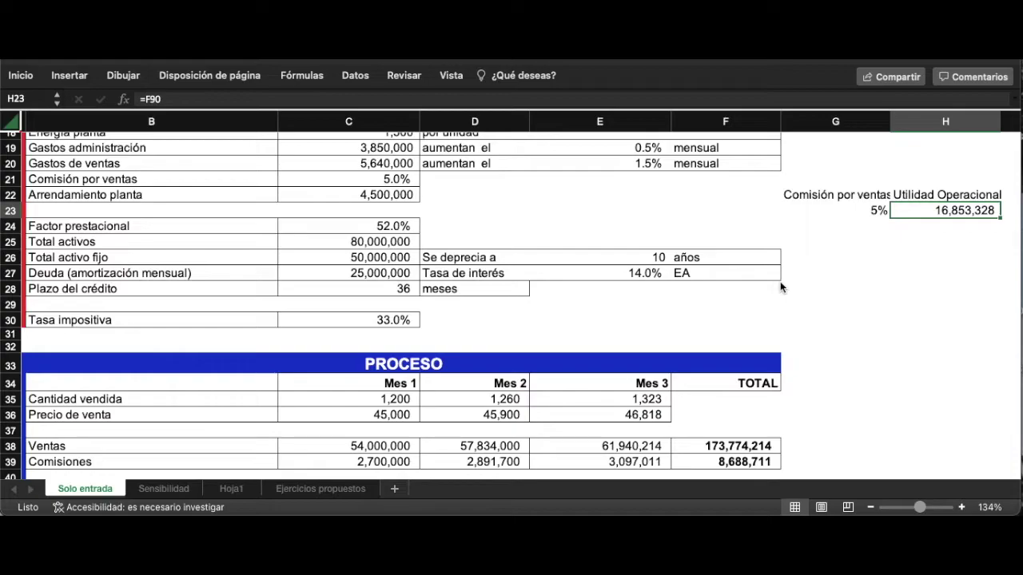
Enter 16,853,328 as a fixed value in H23, using the =F90 formula moved to H24 as reference and clearing it.
left_click_drag(958, 217, 958, 222)
left_click(935, 211)
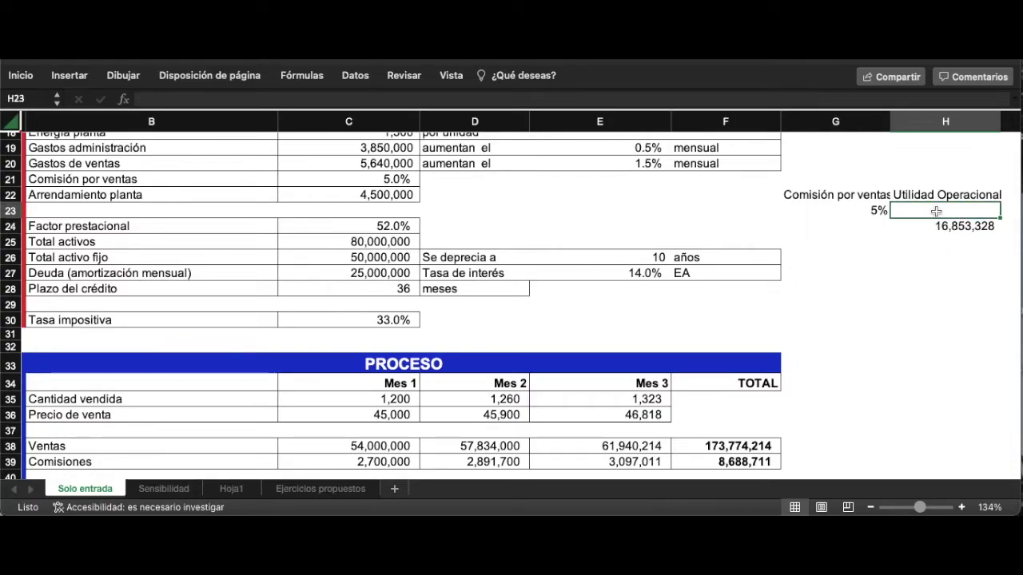
type("16")
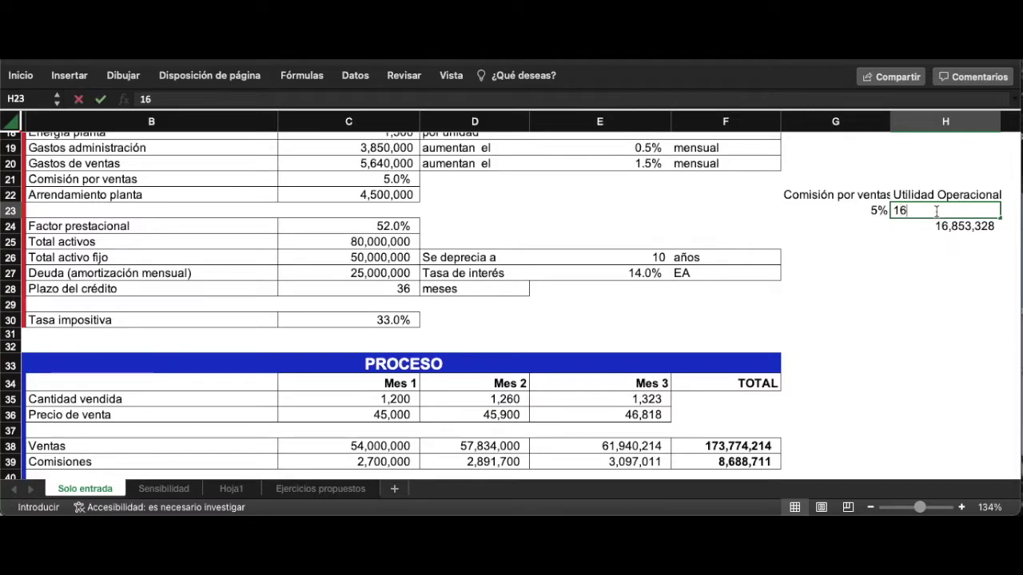
type(",853,")
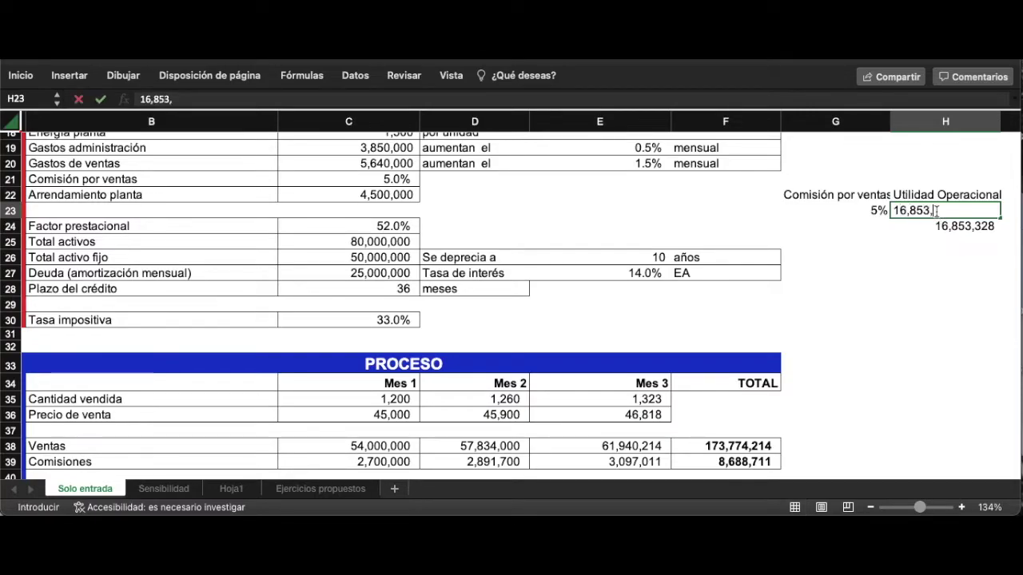
type("328")
key("Return")
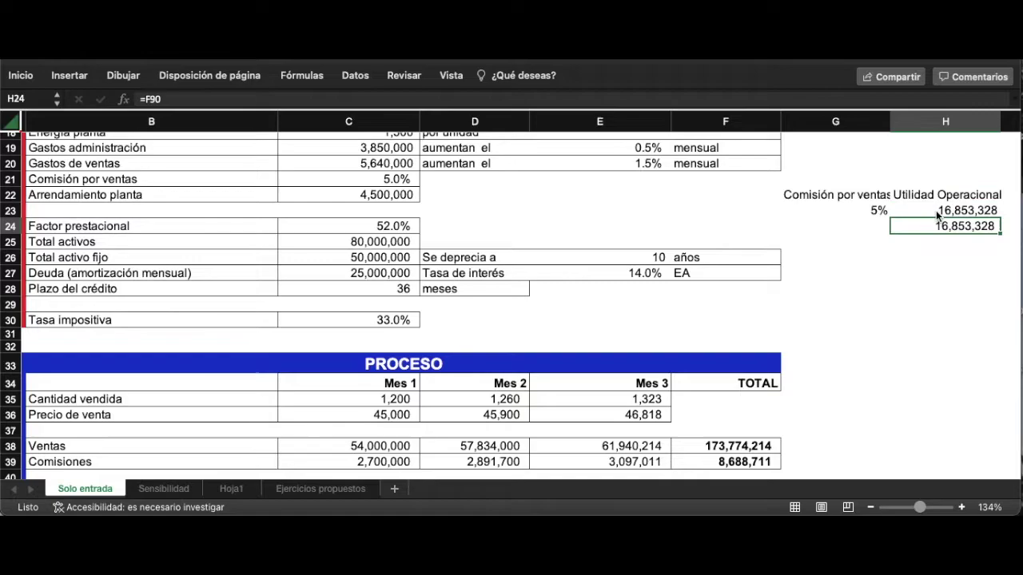
key("BackSpace")
key("Left")
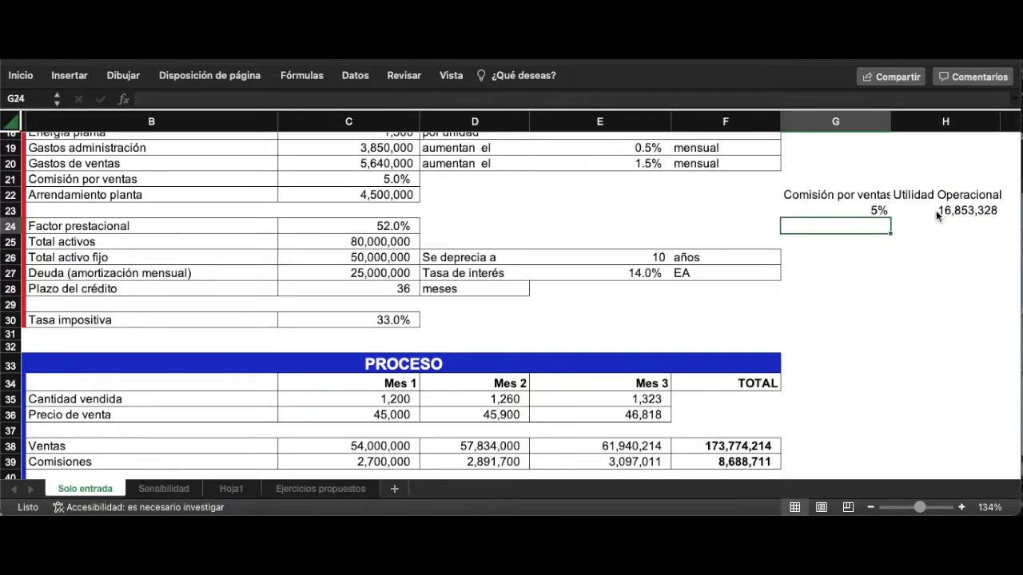
Enter 8,000,000 in H24 as the second Utilidad Operacional value.
key("Right")
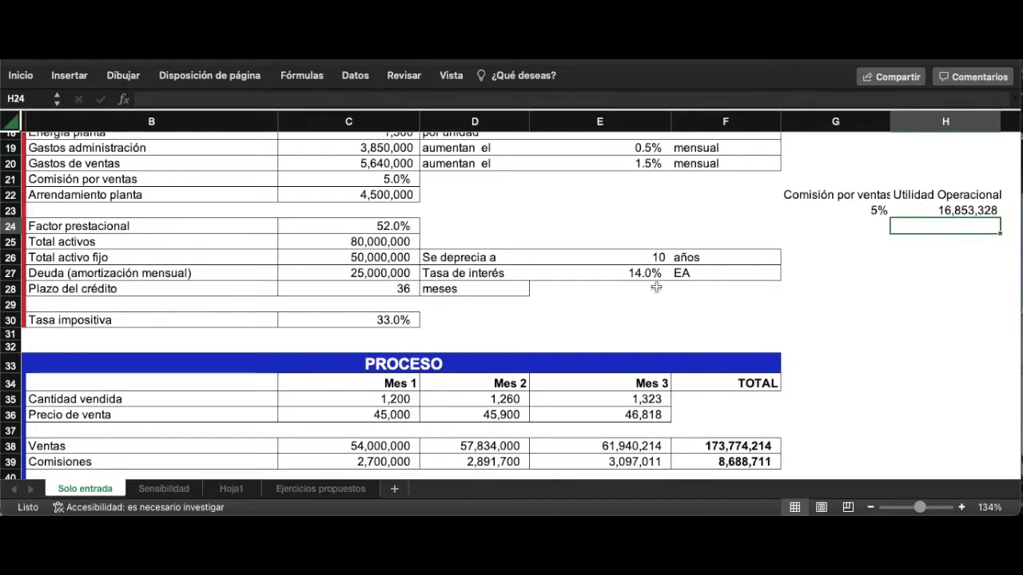
scroll(364, 242, "up", 2)
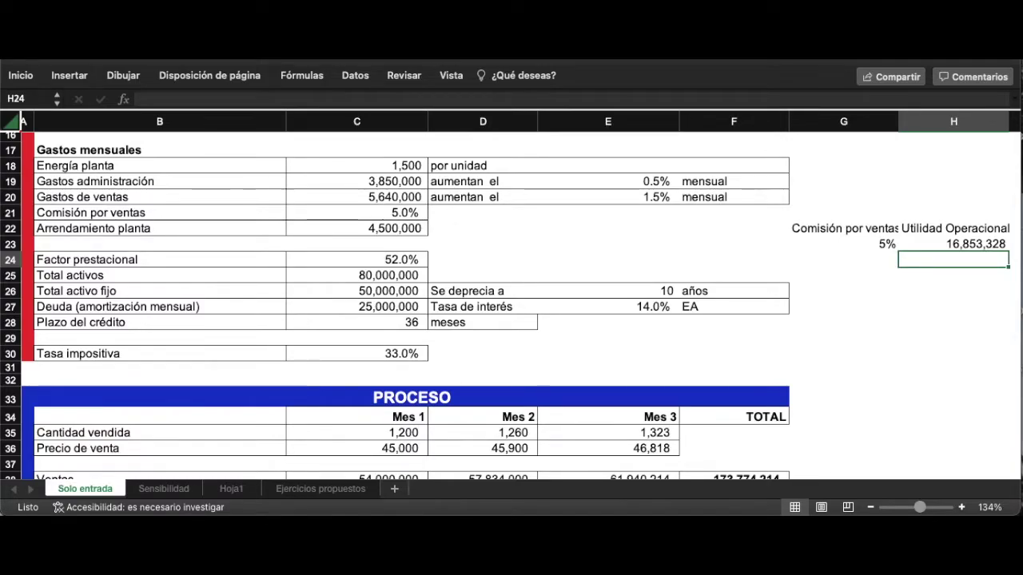
type("8")
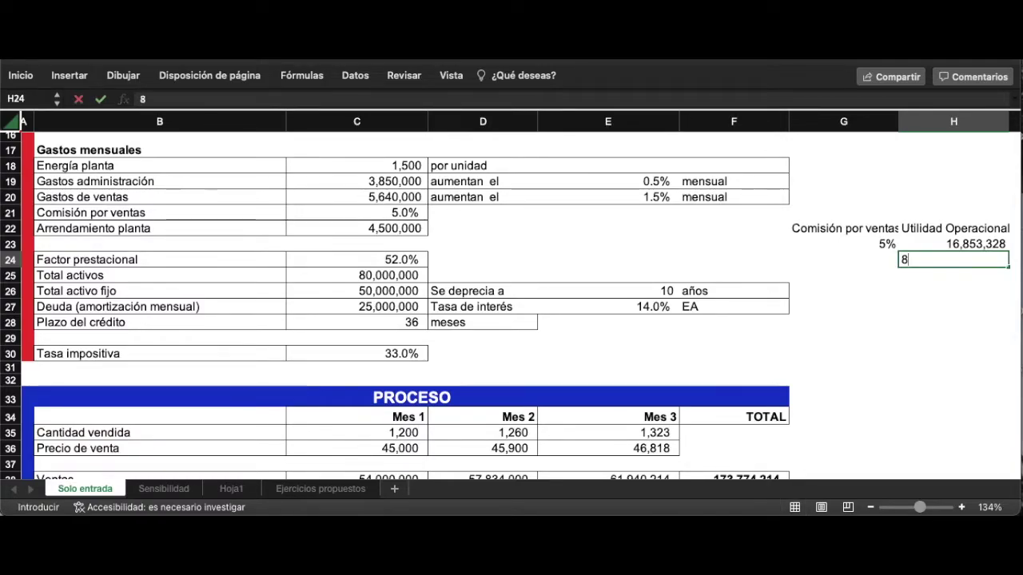
type(",000,000")
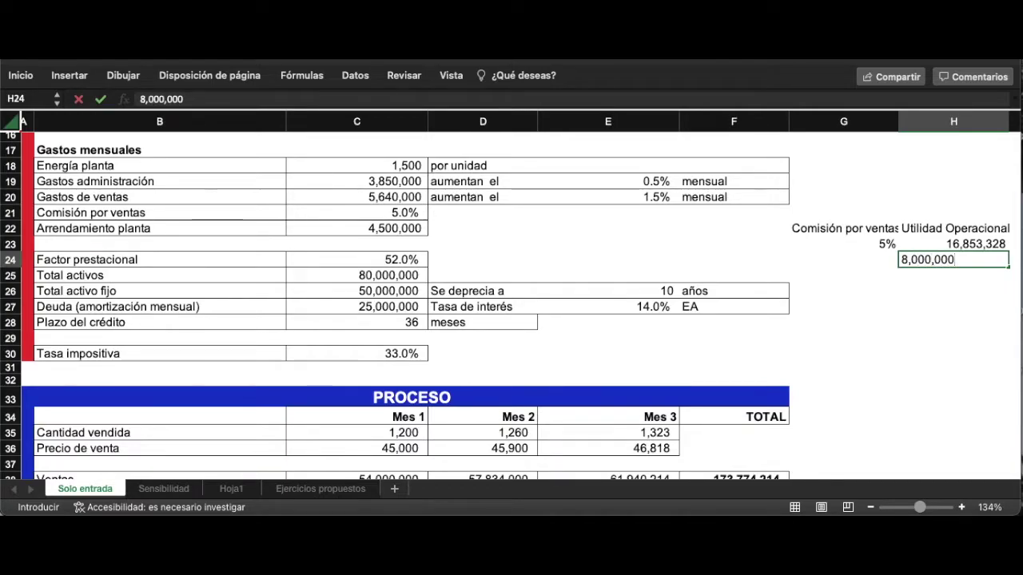
key("Return")
left_click(953, 259)
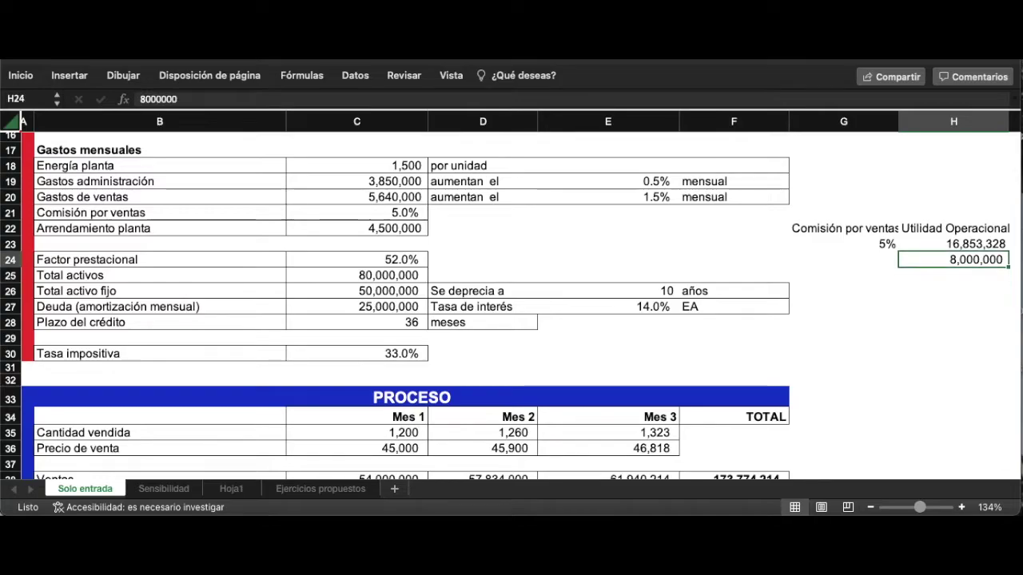
Start a Goal Seek (Buscar objetivo) with the total UTILIDAD OPERACIONAL in F90 as the cell to set.
left_click(843, 259)
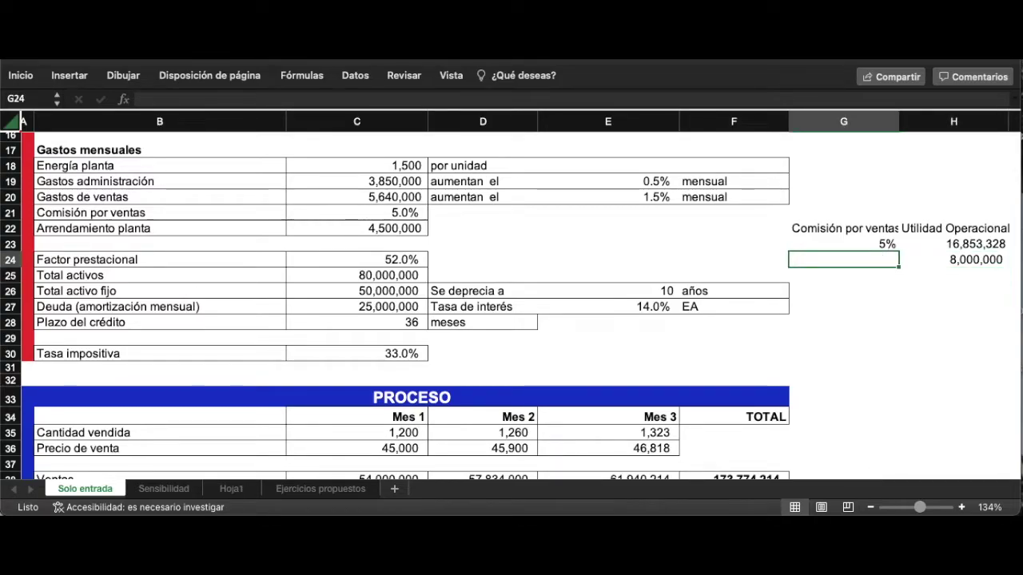
left_click(356, 76)
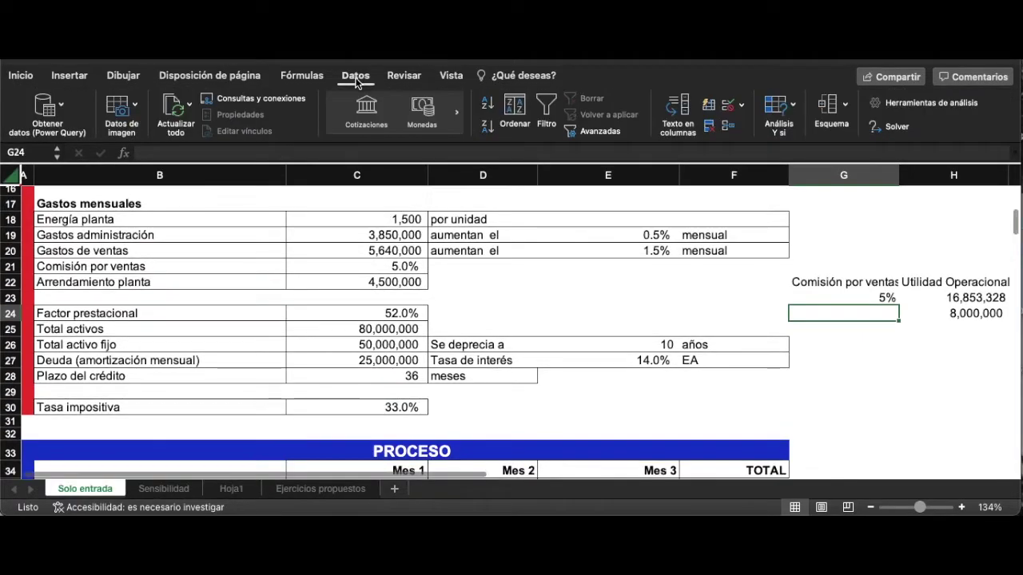
left_click(778, 120)
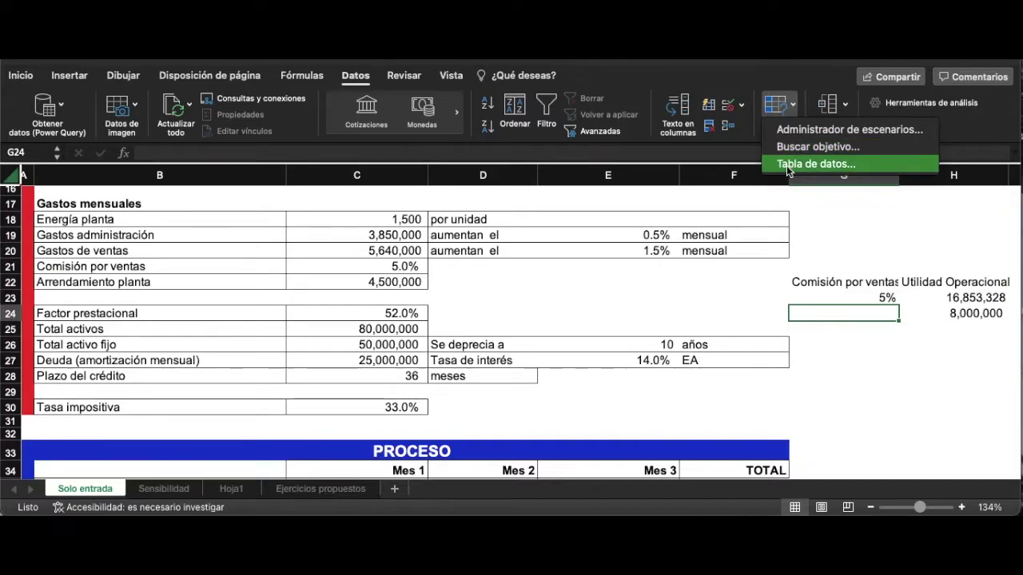
left_click(801, 154)
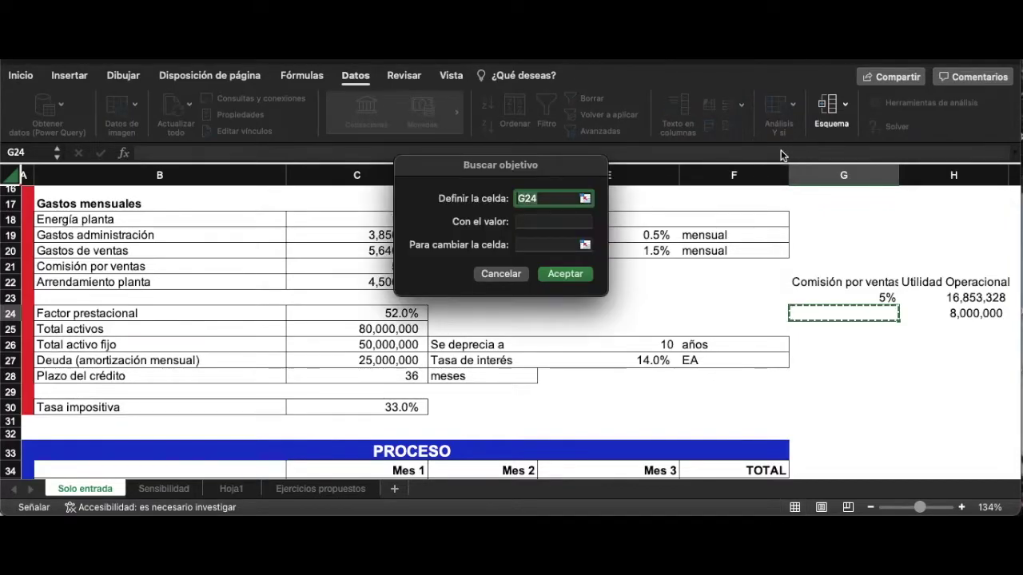
left_click_drag(559, 167, 675, 132)
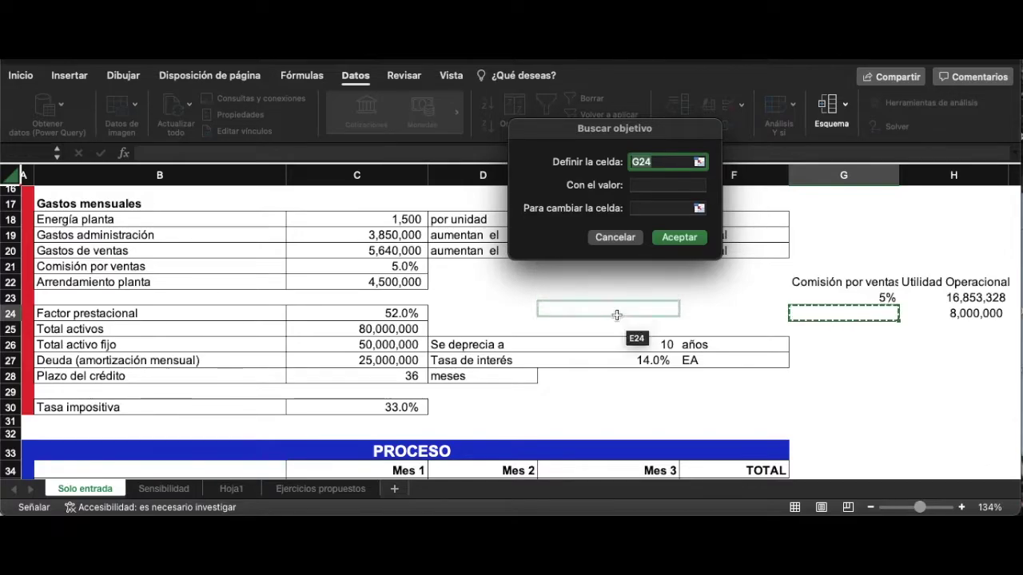
scroll(613, 344, "down", 3)
scroll(613, 344, "down", 20)
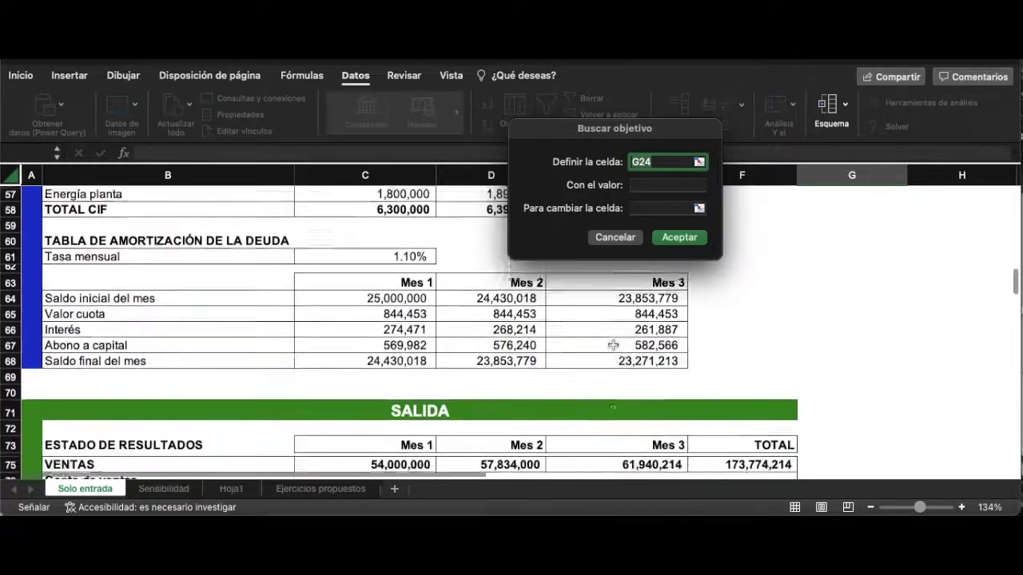
scroll(613, 345, "up", 4)
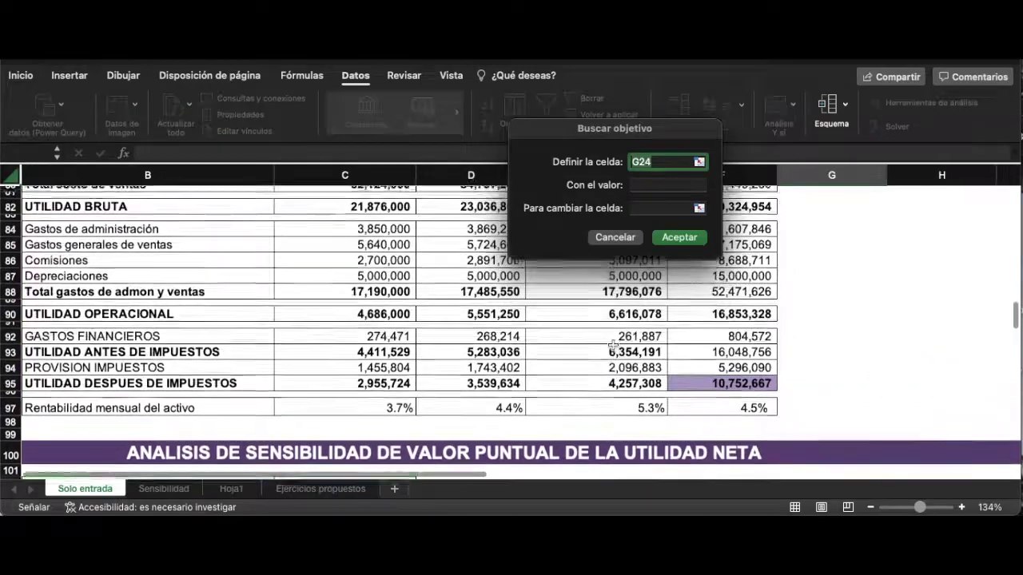
scroll(613, 343, "up", 1)
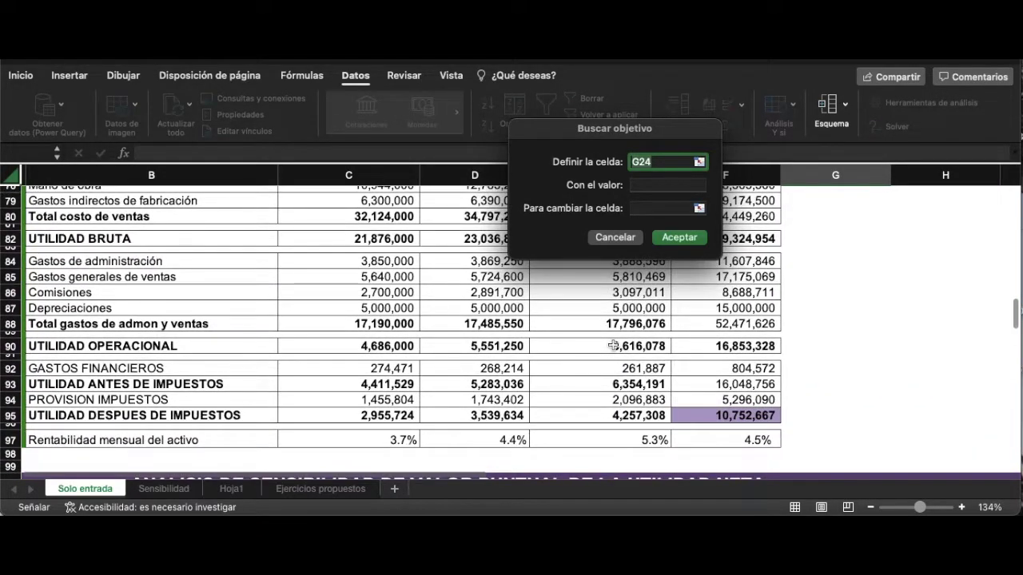
left_click(741, 346)
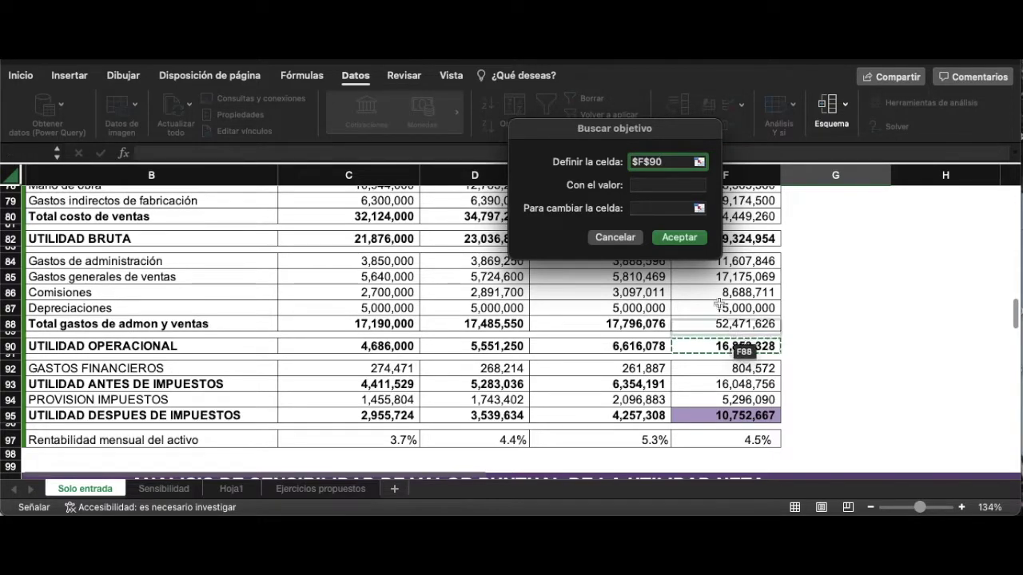
Set the Goal Seek target value to 8,000,000, with the Comisión por ventas rate in C21 as the changing cell.
left_click(641, 185)
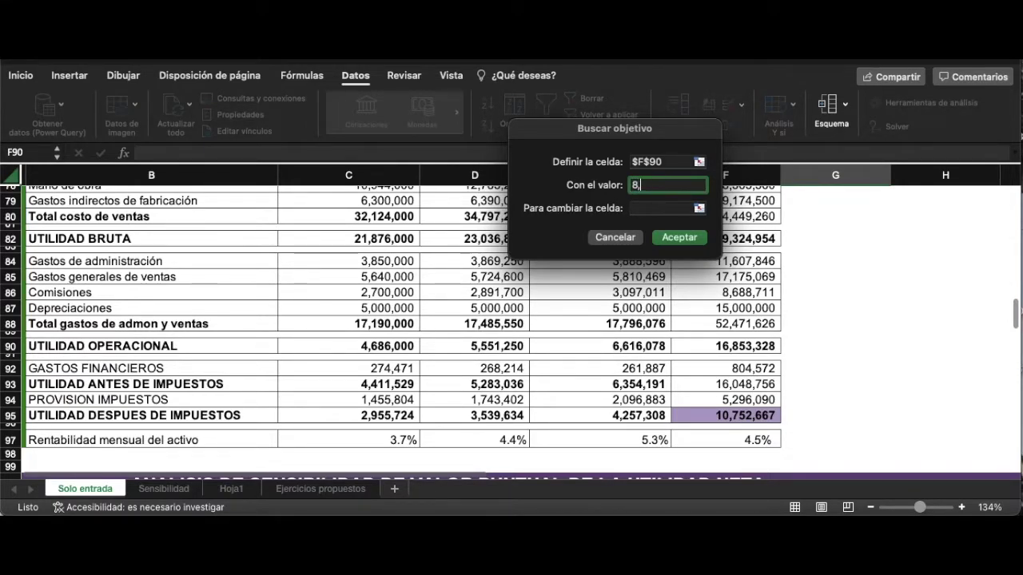
type("8,000,000")
left_click(699, 209)
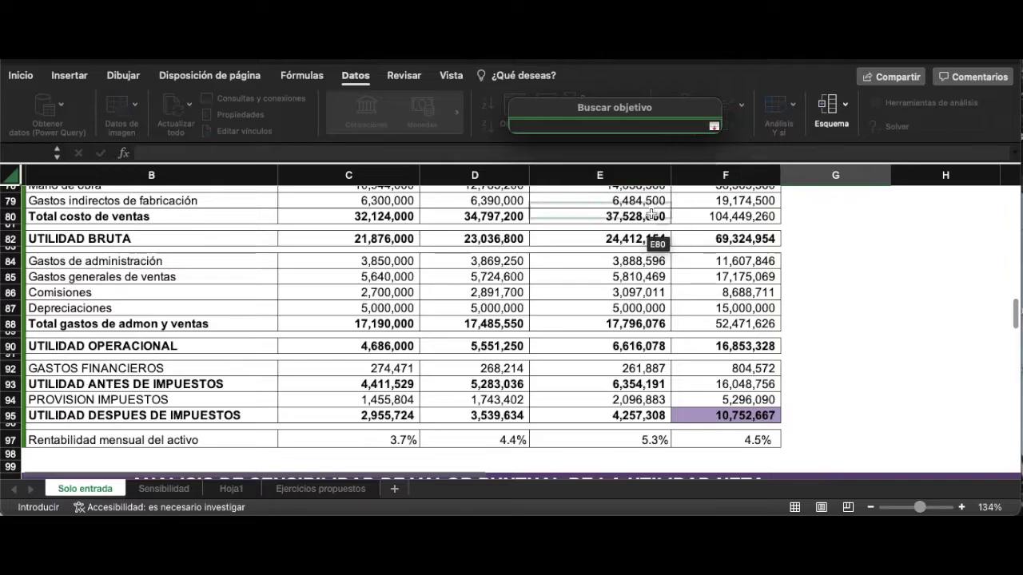
scroll(648, 219, "up", 12)
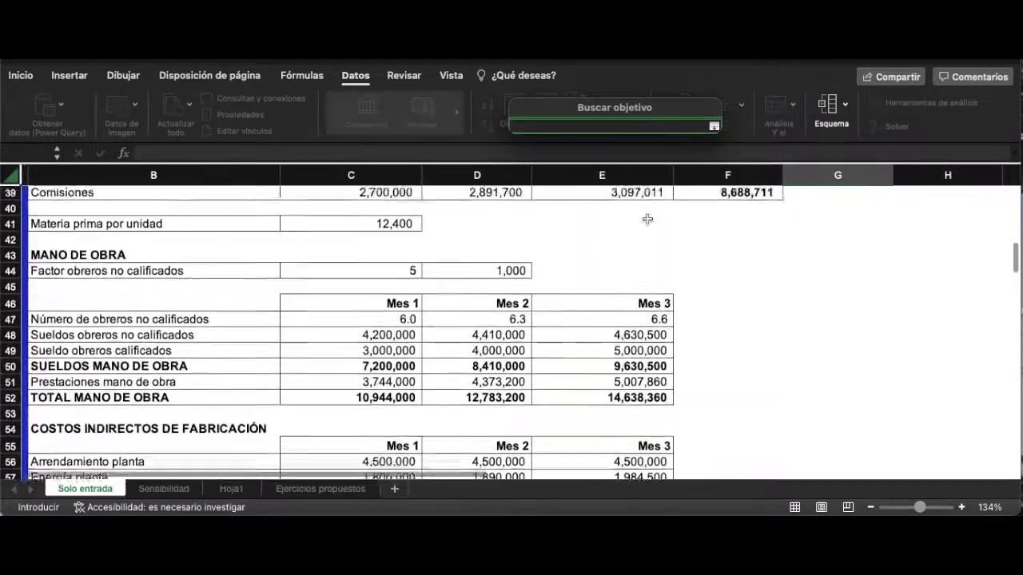
scroll(647, 219, "up", 7)
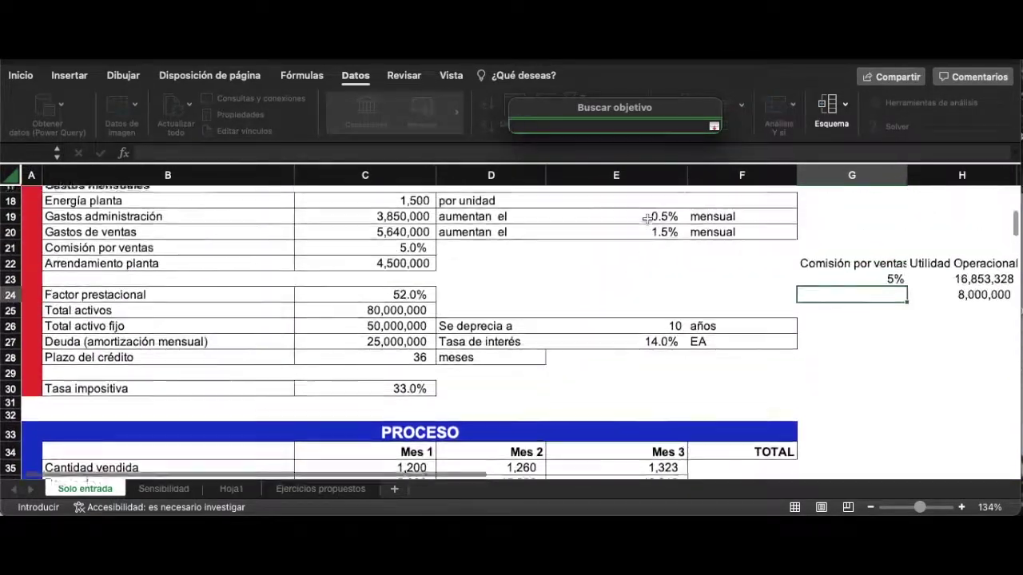
scroll(647, 219, "up", 2)
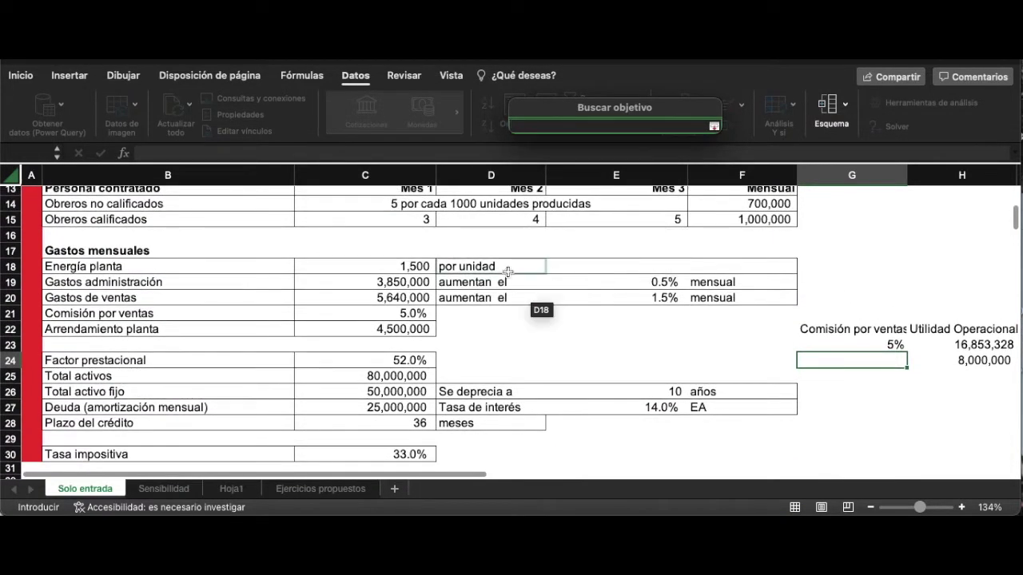
left_click(405, 315)
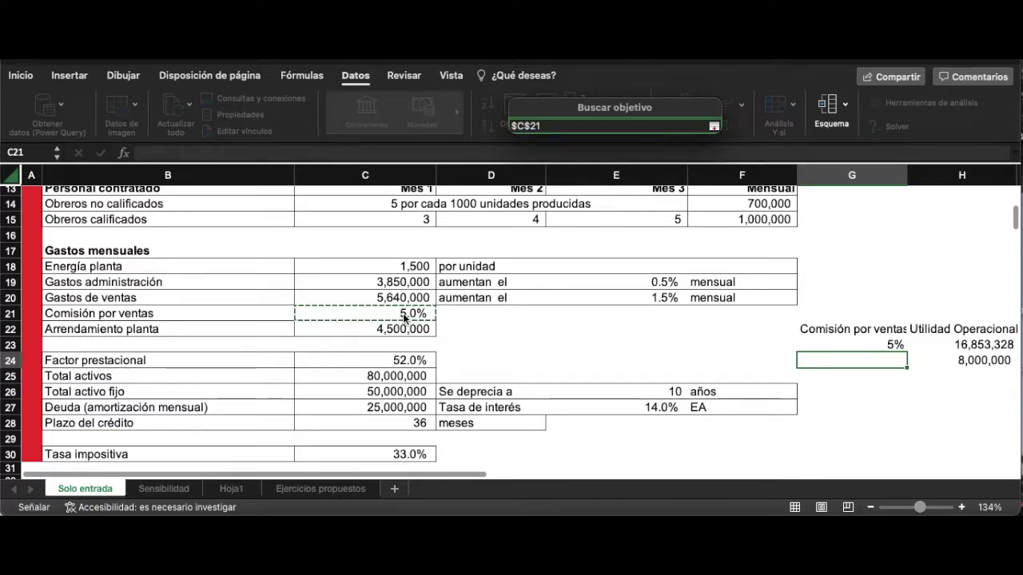
key("Return")
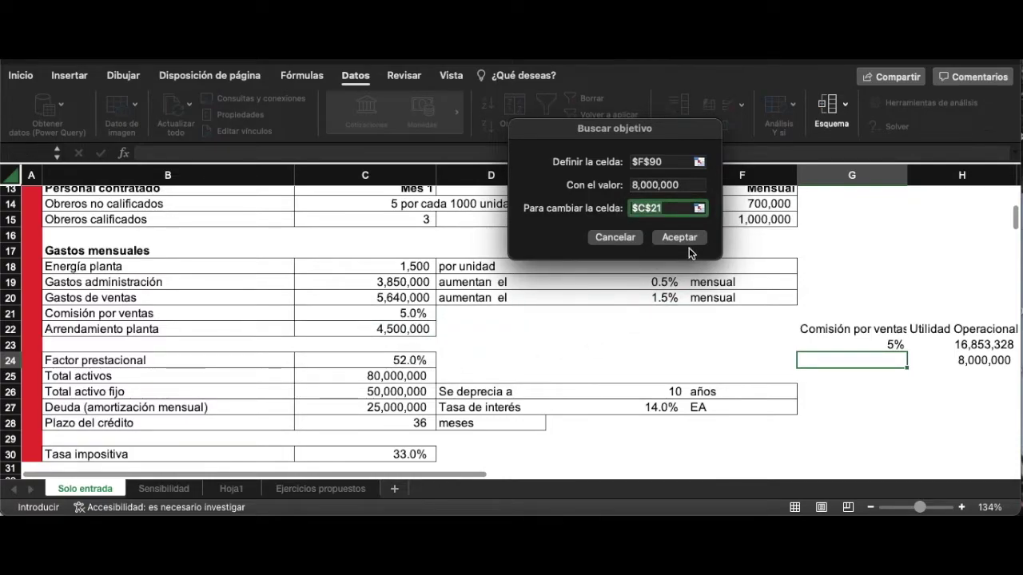
Run the Goal Seek, keep its solution, and record 10.10% in G24 as the Comisión por ventas for the 8,000,000 profit.
left_click(690, 240)
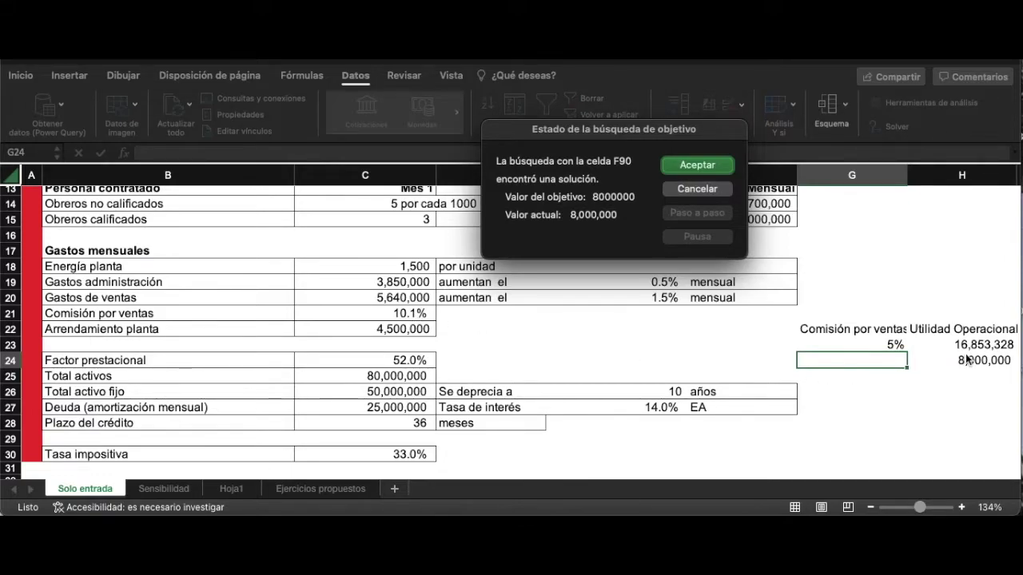
left_click(680, 166)
left_click(898, 388)
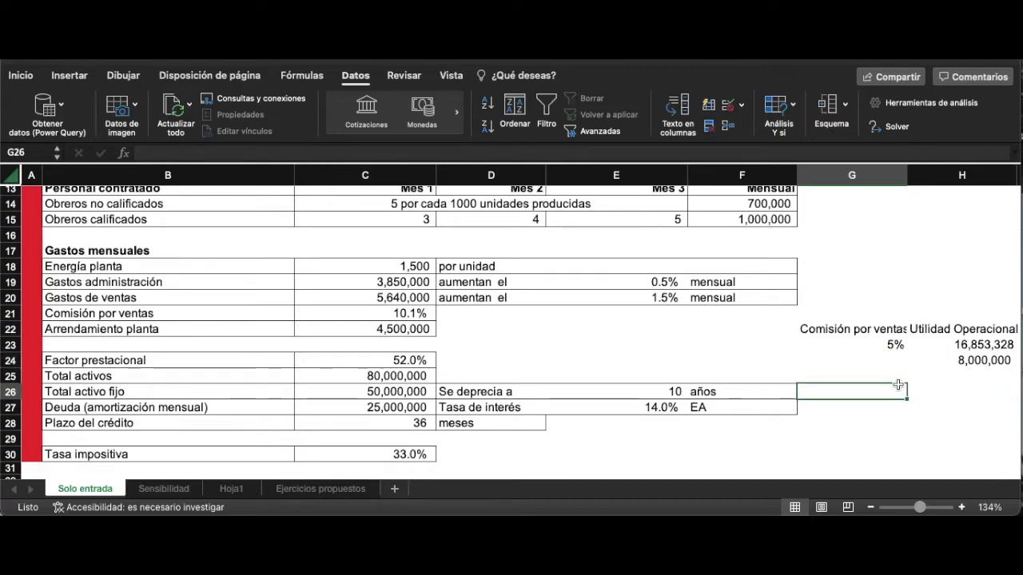
key("Up")
key("Up")
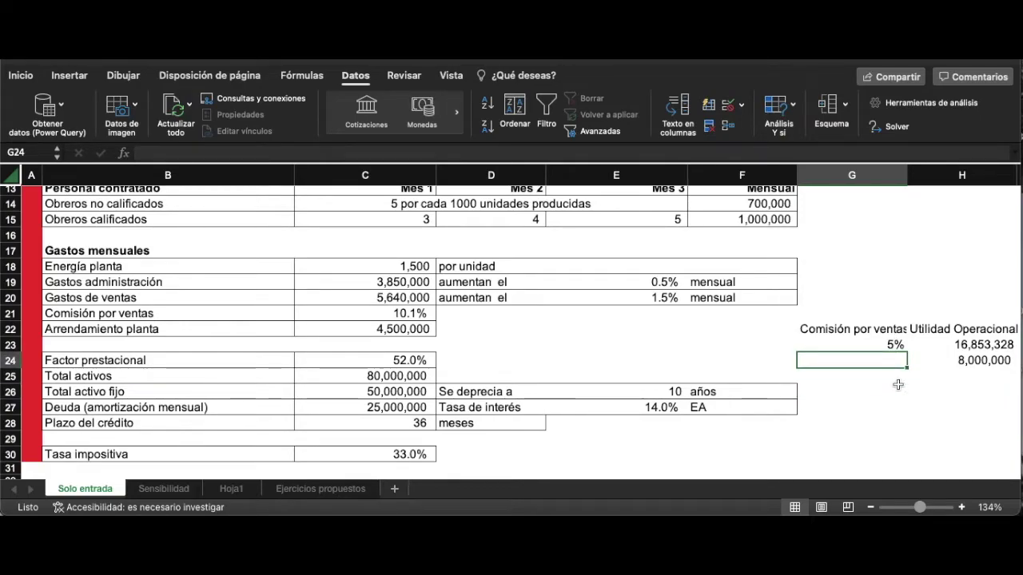
type("10.10%")
key("Tab")
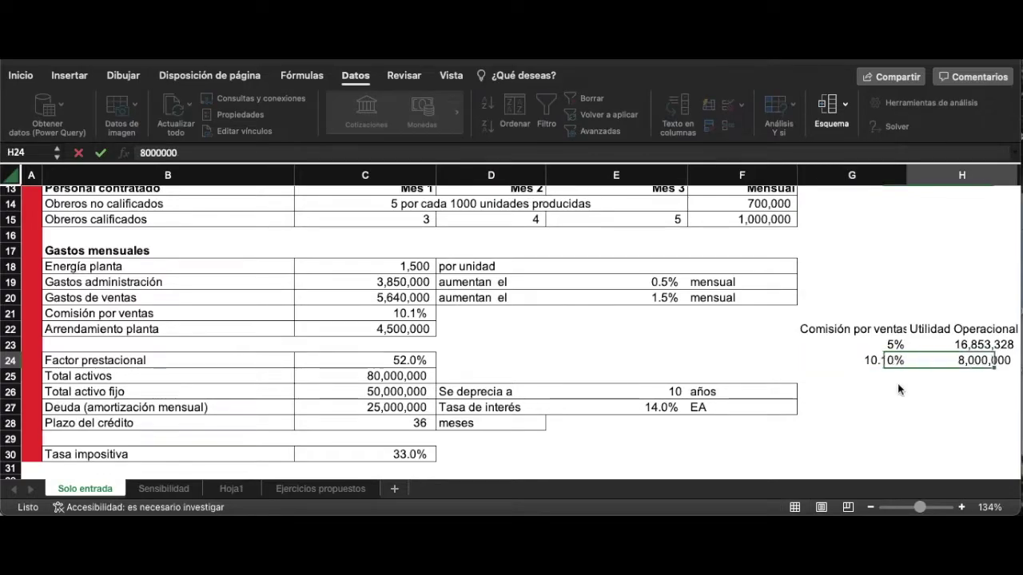
key("Down")
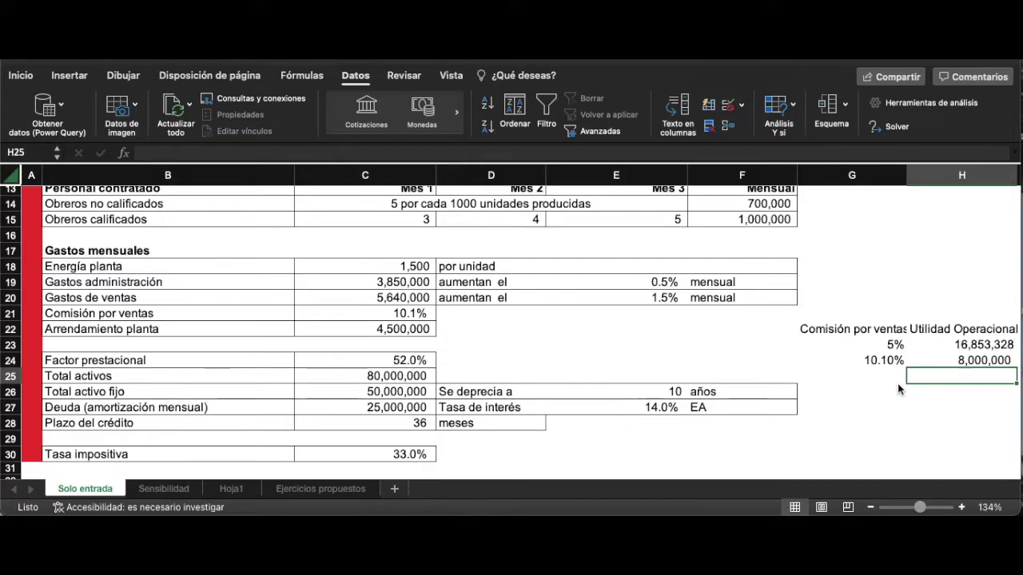
Check the total UTILIDAD OPERACIONAL in F90 of the income statement after the Goal Seek.
scroll(726, 393, "down", 8)
scroll(725, 391, "up", 4)
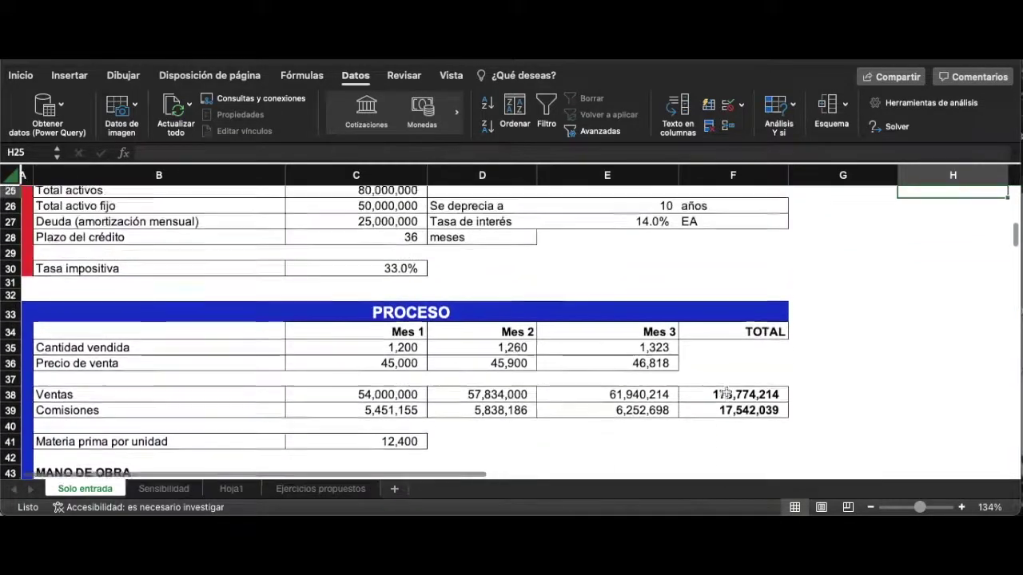
scroll(725, 393, "up", 3)
scroll(870, 368, "down", 10)
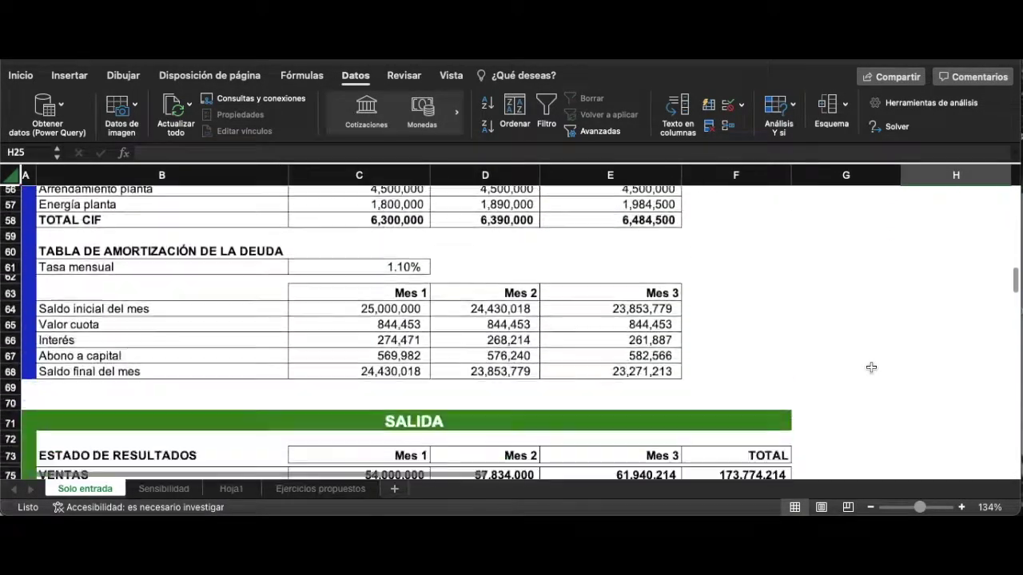
scroll(871, 367, "down", 10)
scroll(870, 368, "up", 1)
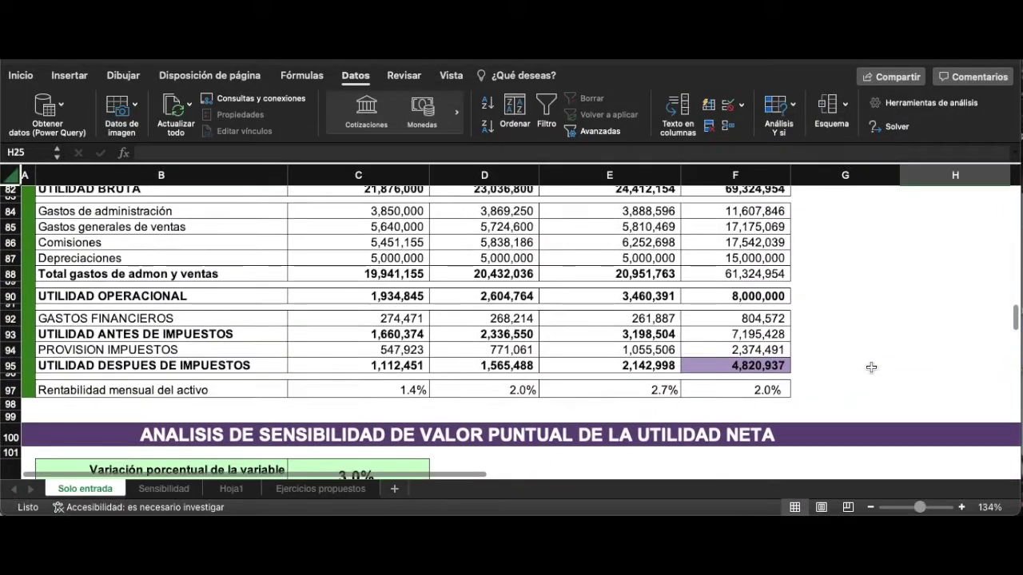
left_click(759, 298)
scroll(759, 298, "up", 1)
scroll(759, 300, "up", 1)
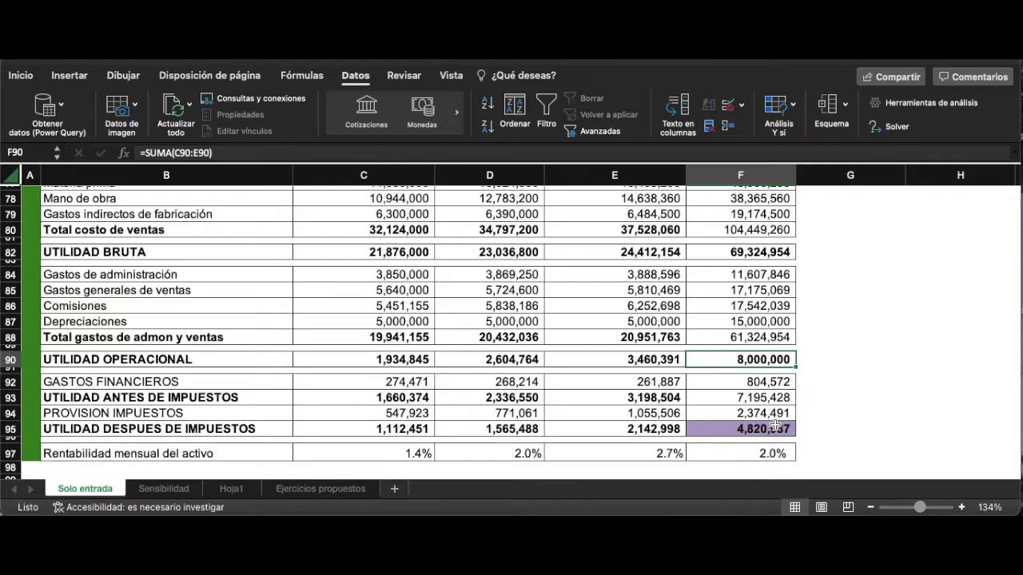
Enter 12,000,000 in H25 as the third Utilidad Operacional value and select G25 beside it.
scroll(774, 429, "up", 10)
scroll(775, 425, "up", 15)
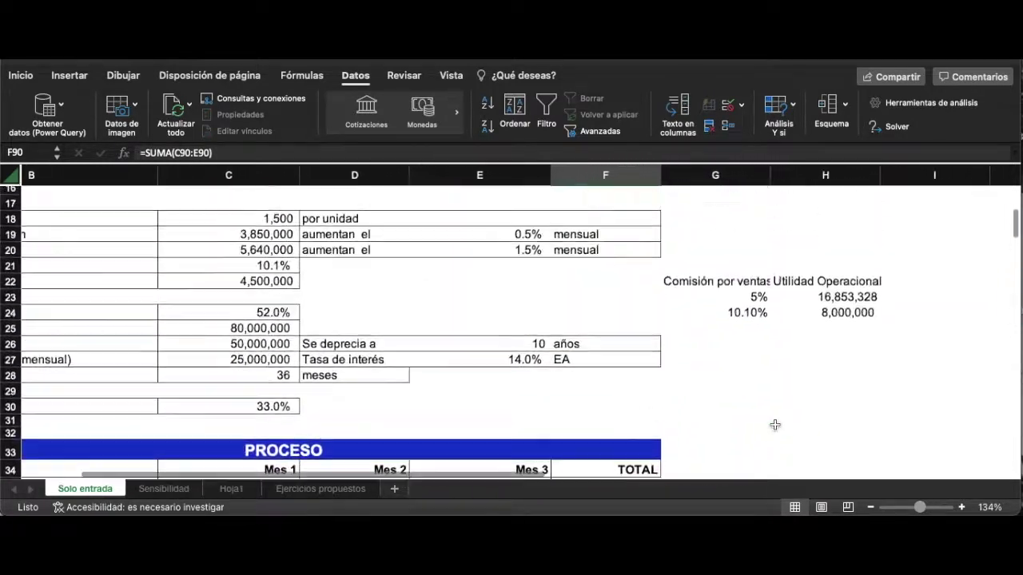
scroll(774, 425, "down", 3)
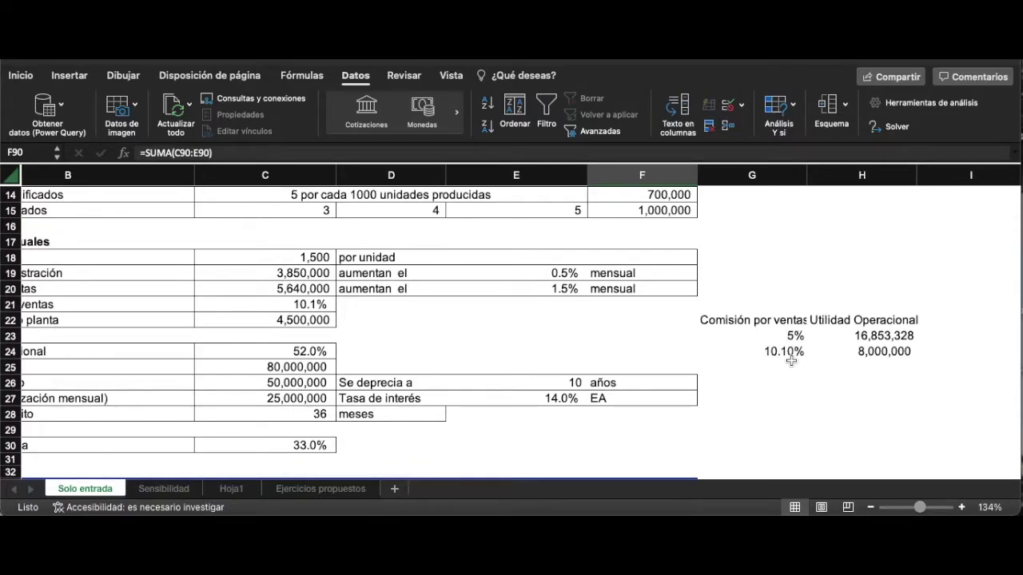
left_click(790, 361)
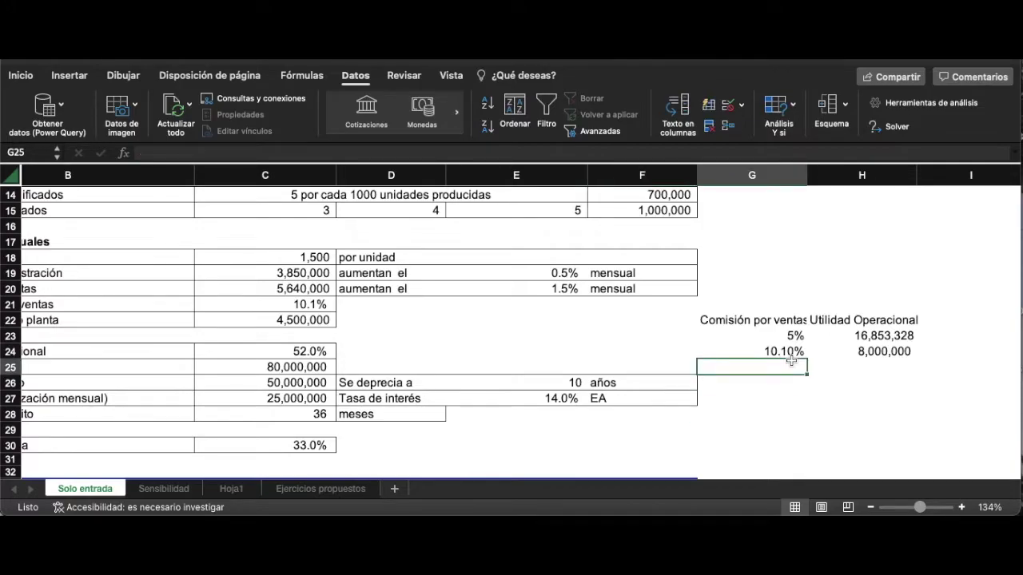
key("Right")
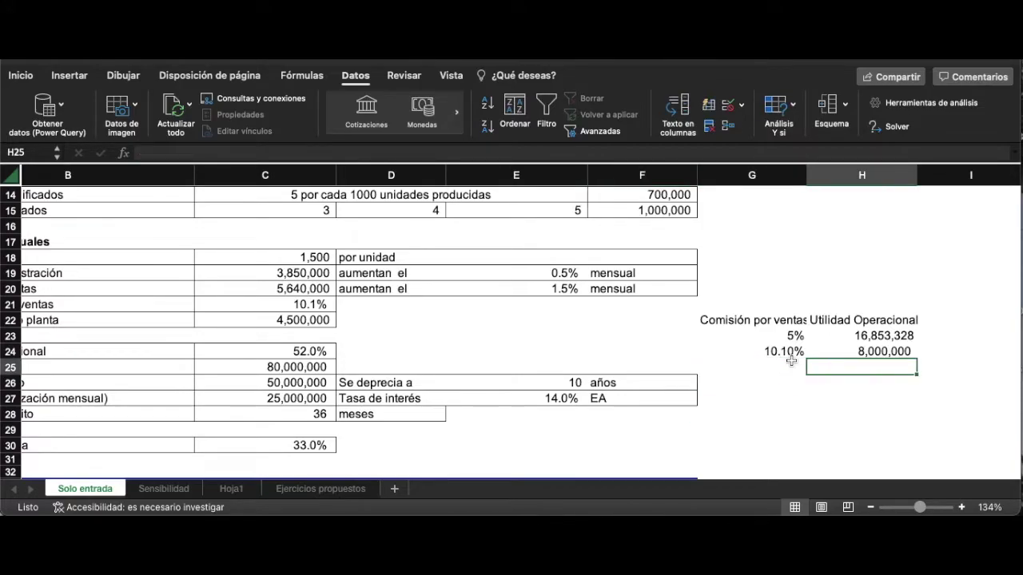
scroll(791, 361, "right", 3)
scroll(791, 361, "down", 2)
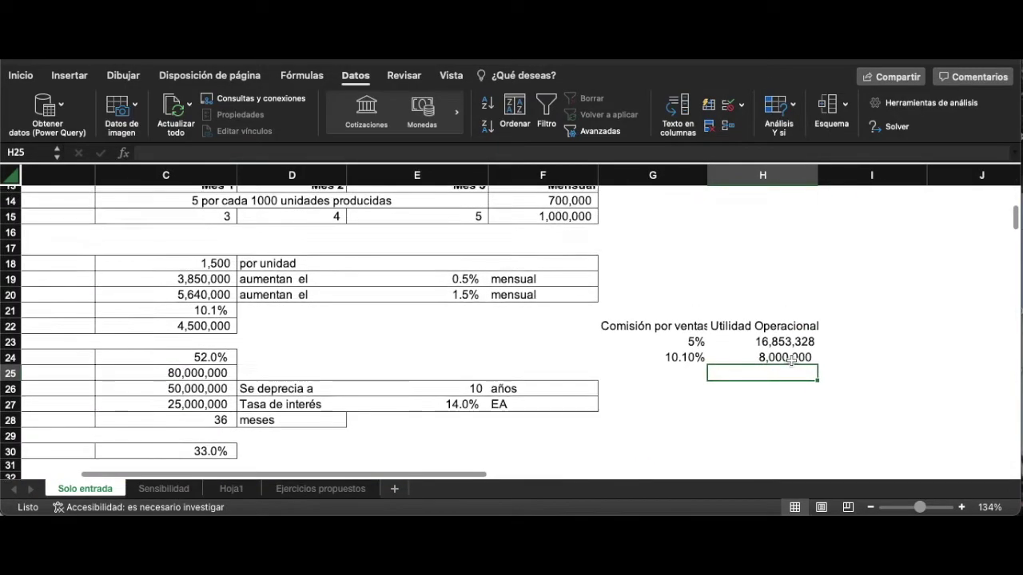
scroll(791, 361, "up", 2)
scroll(791, 361, "up", 3)
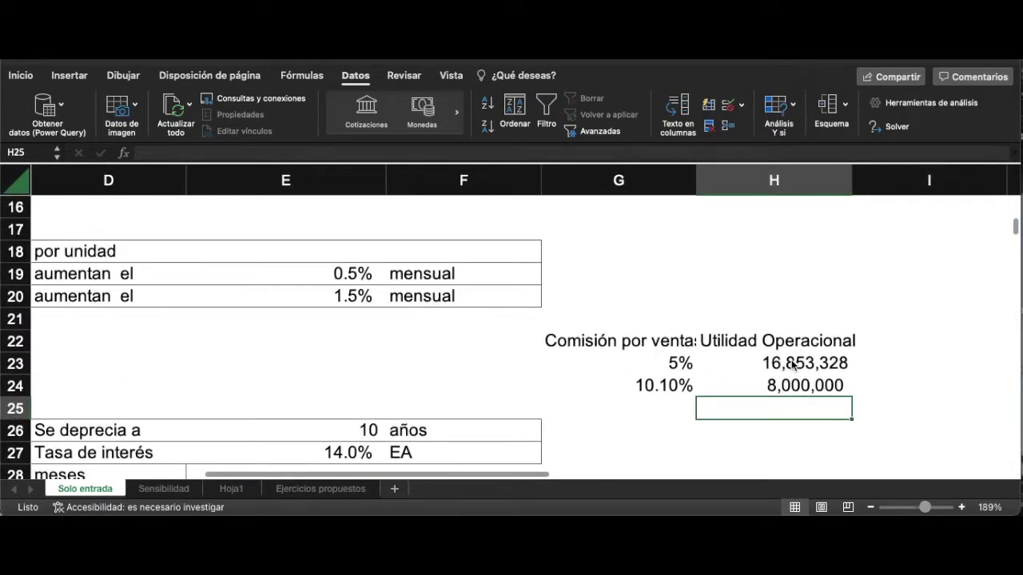
type("12,000,000")
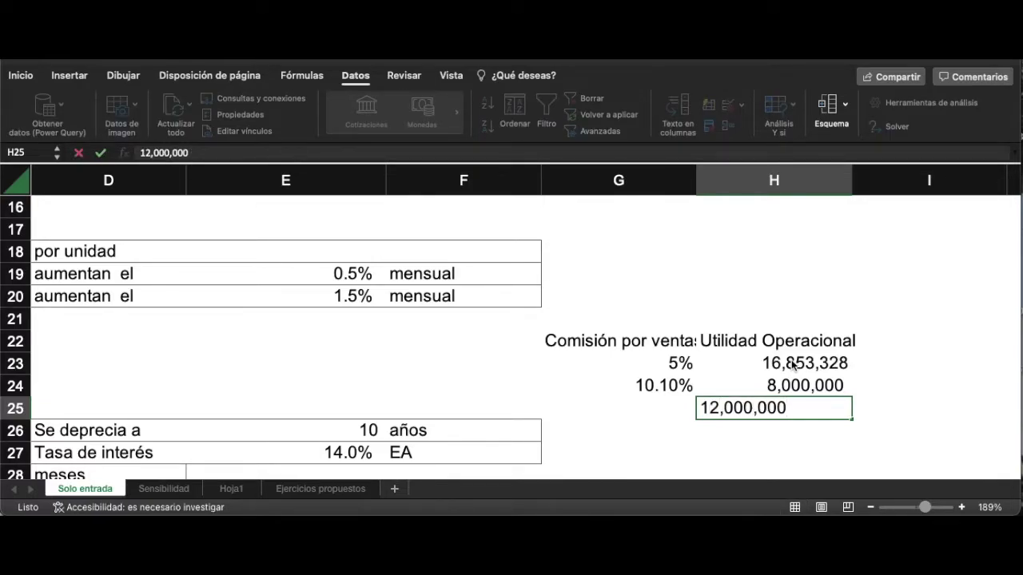
key("Tab")
key("Left")
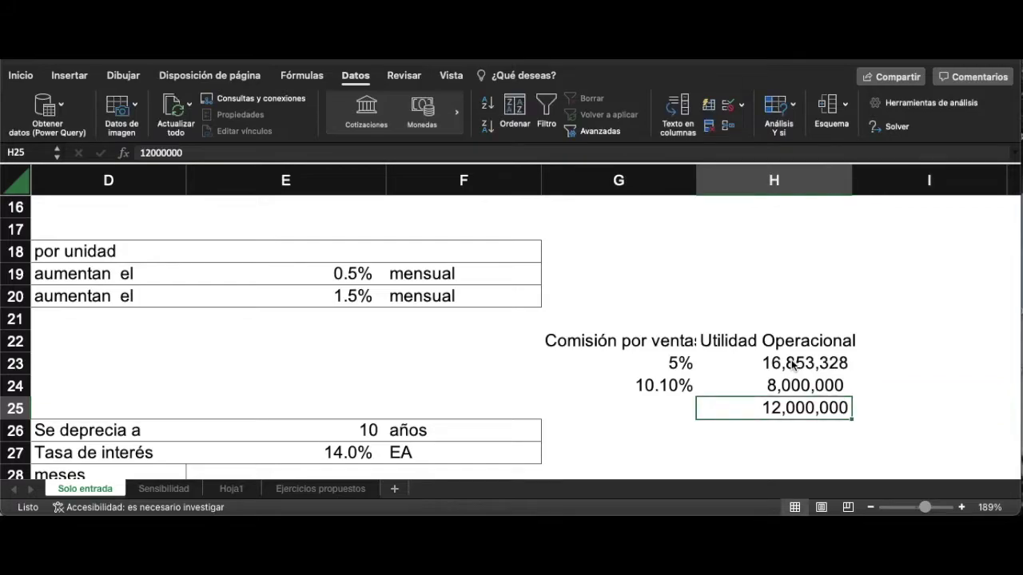
key("Left")
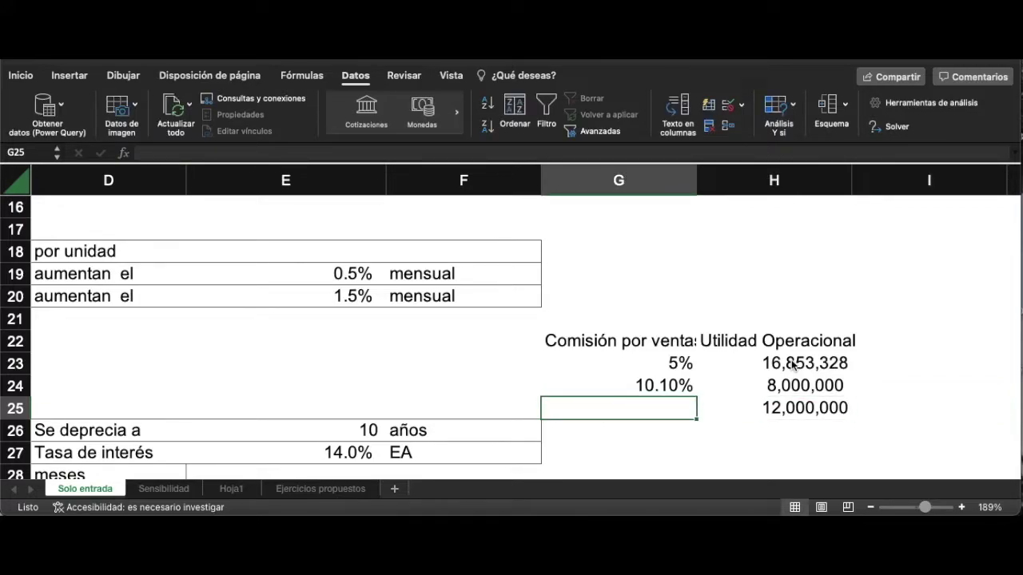
Examine the Comisión por ventas rate in C21 alongside the commission and profit table in columns G and H.
scroll(791, 364, "down", 2)
scroll(791, 363, "left", 5)
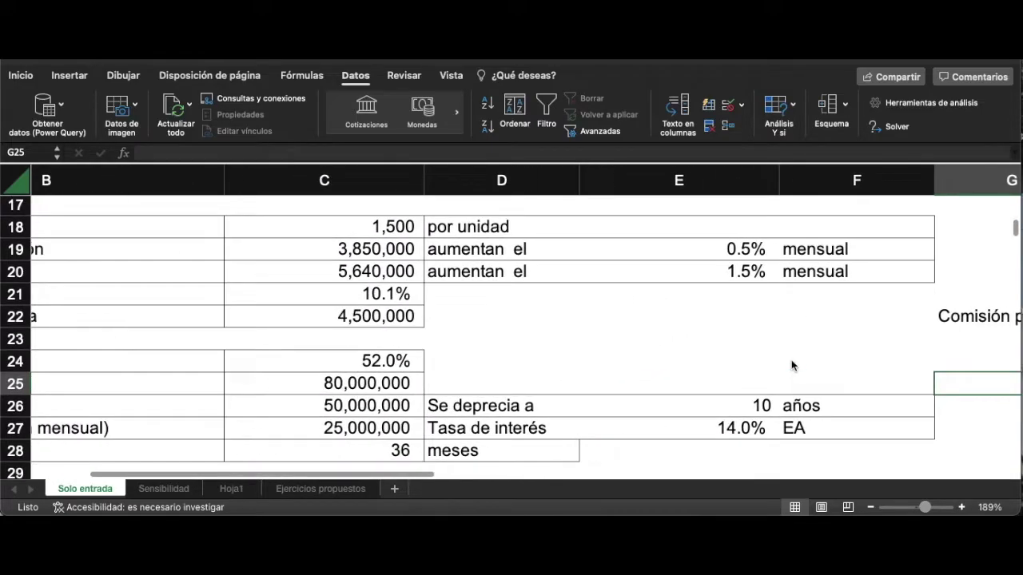
scroll(556, 304, "left", 3)
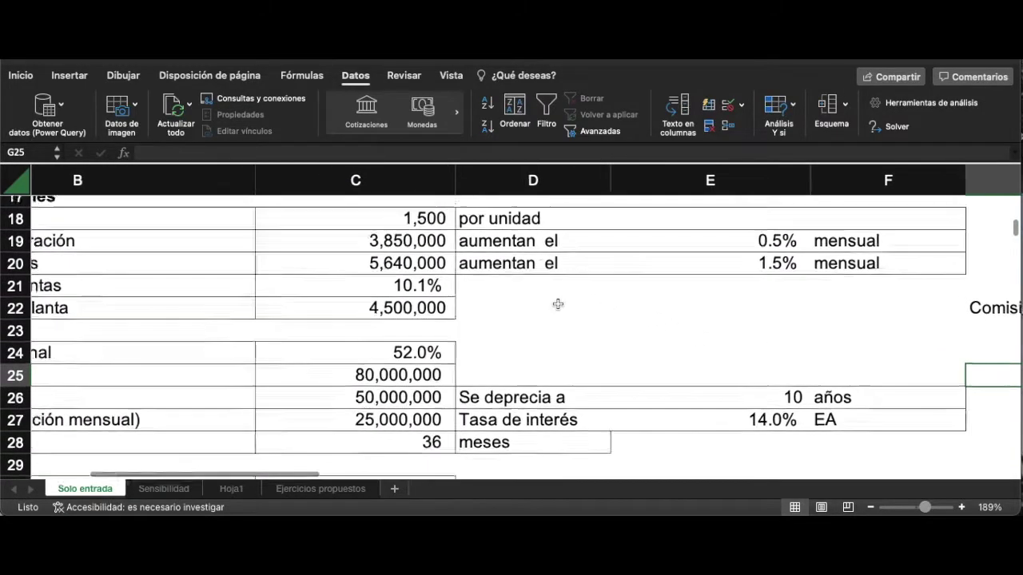
scroll(558, 303, "down", 1)
scroll(558, 304, "down", 2)
scroll(558, 303, "up", 6)
scroll(558, 304, "right", 4)
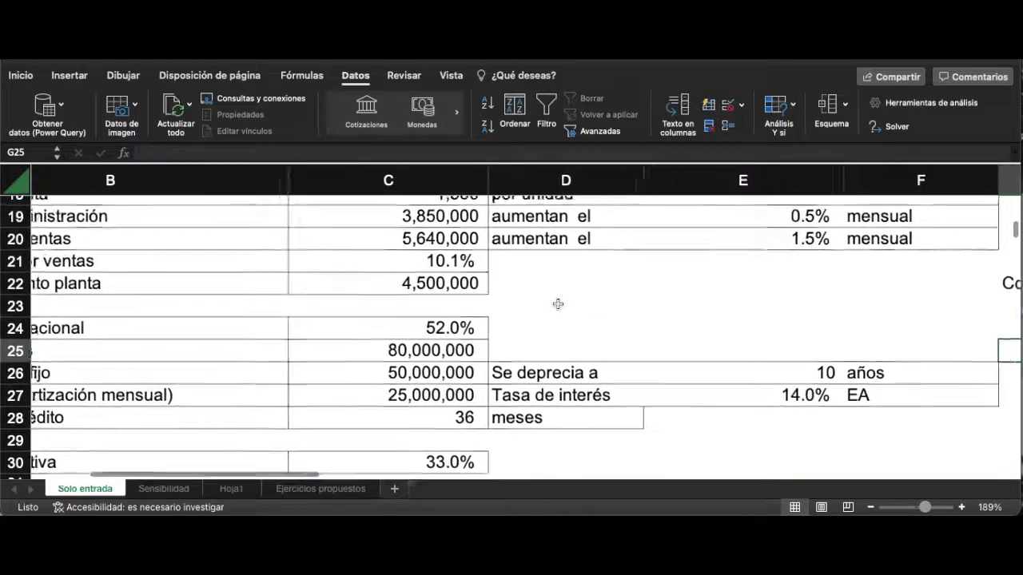
scroll(558, 304, "down", 2)
scroll(557, 304, "left", 4)
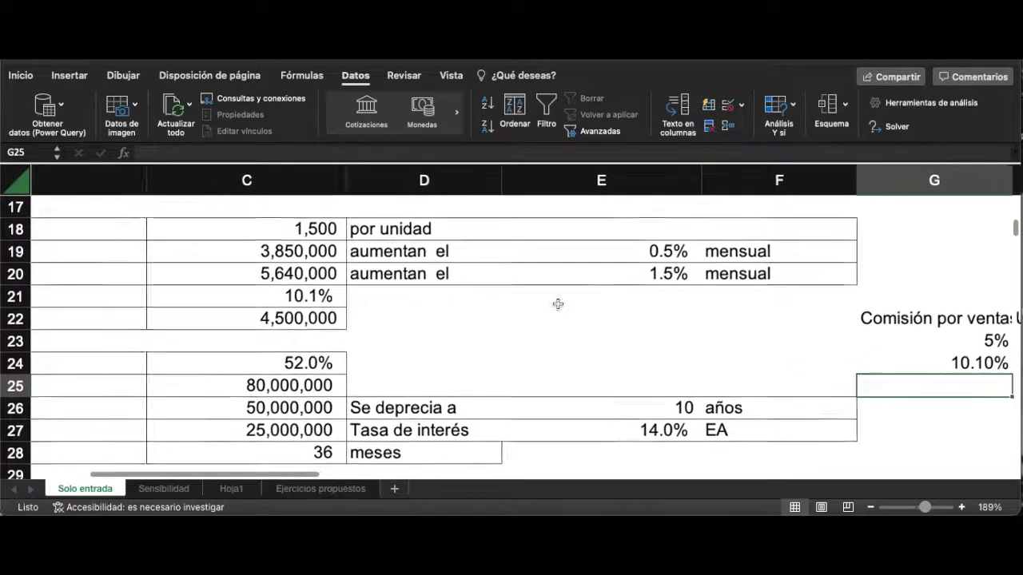
scroll(557, 303, "right", 4)
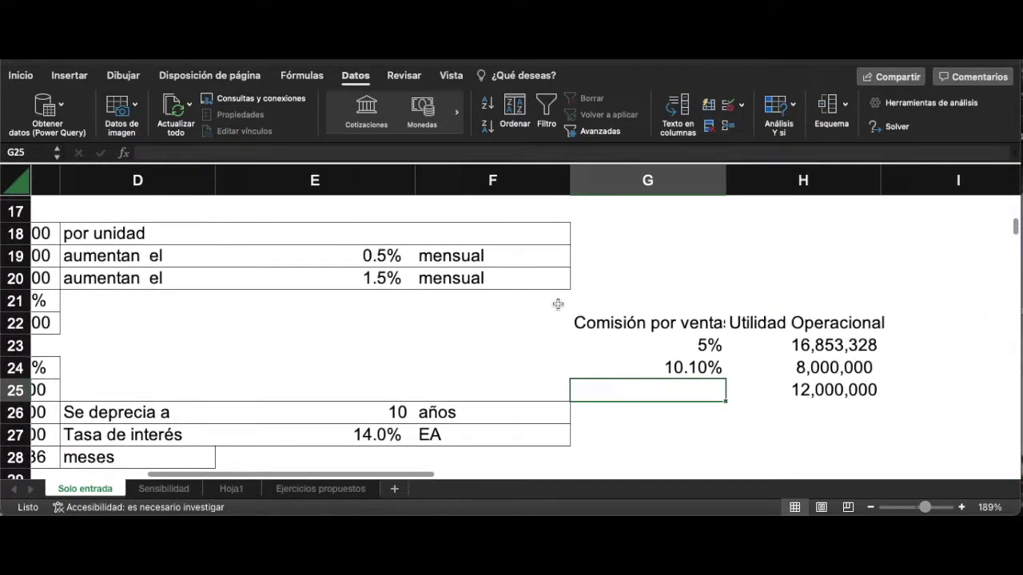
scroll(558, 304, "up", 3)
scroll(551, 300, "left", 2)
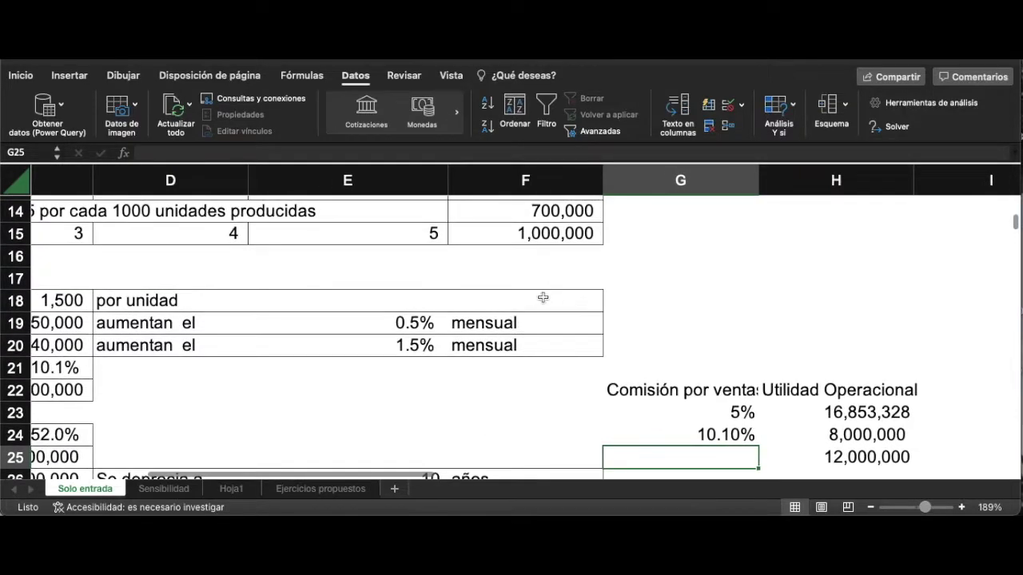
Start another Goal Seek (Buscar objetivo) from G25, with the total UTILIDAD OPERACIONAL in F90 as the cell to set.
left_click(360, 76)
left_click(355, 76)
left_click(779, 110)
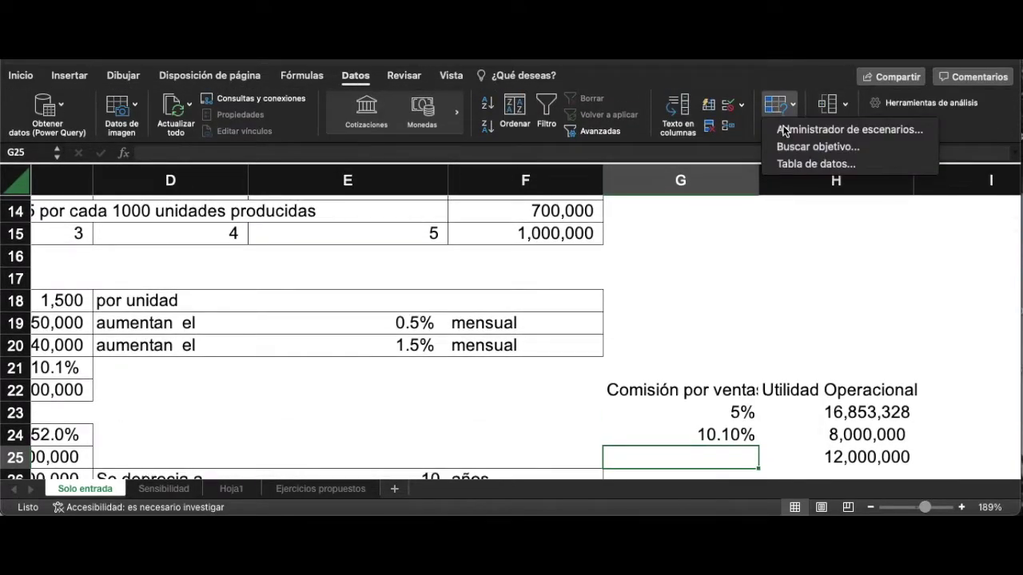
left_click(801, 147)
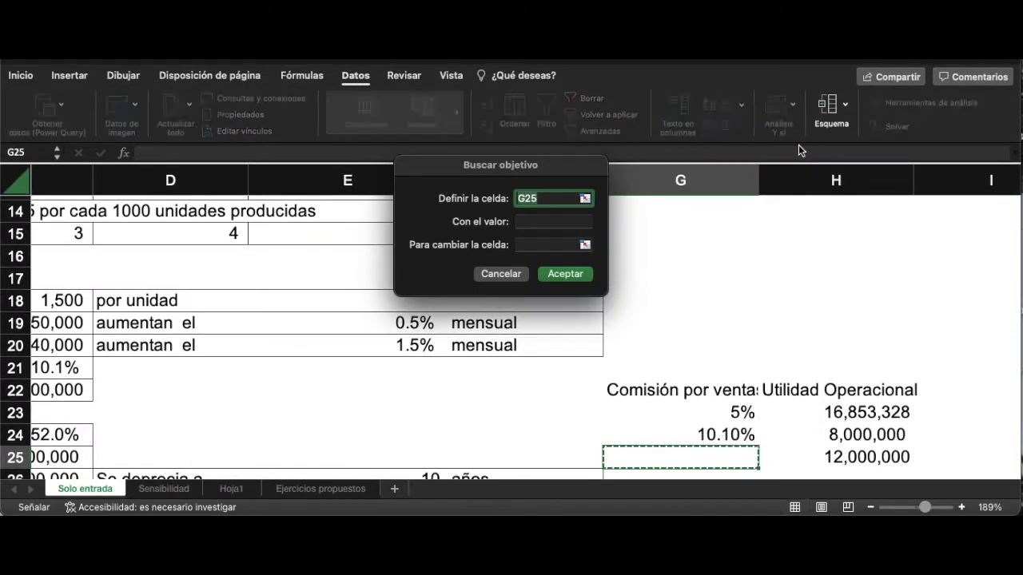
left_click(586, 200)
scroll(466, 373, "down", 5)
scroll(466, 374, "left", 1)
scroll(467, 377, "down", 8)
scroll(467, 377, "left", 1)
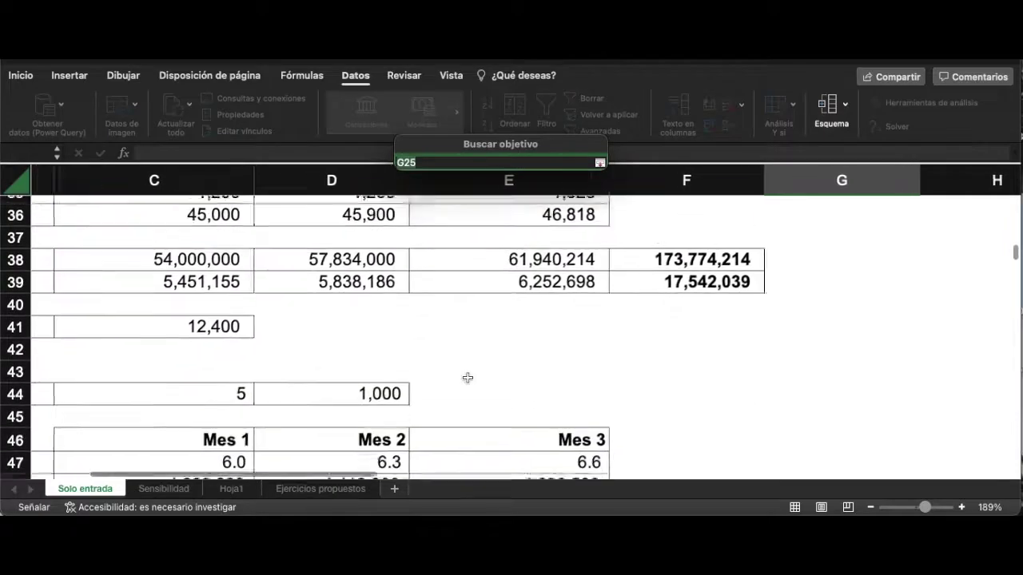
scroll(468, 377, "up", 2)
scroll(467, 377, "down", 5)
scroll(468, 377, "down", 15)
scroll(467, 377, "left", 1)
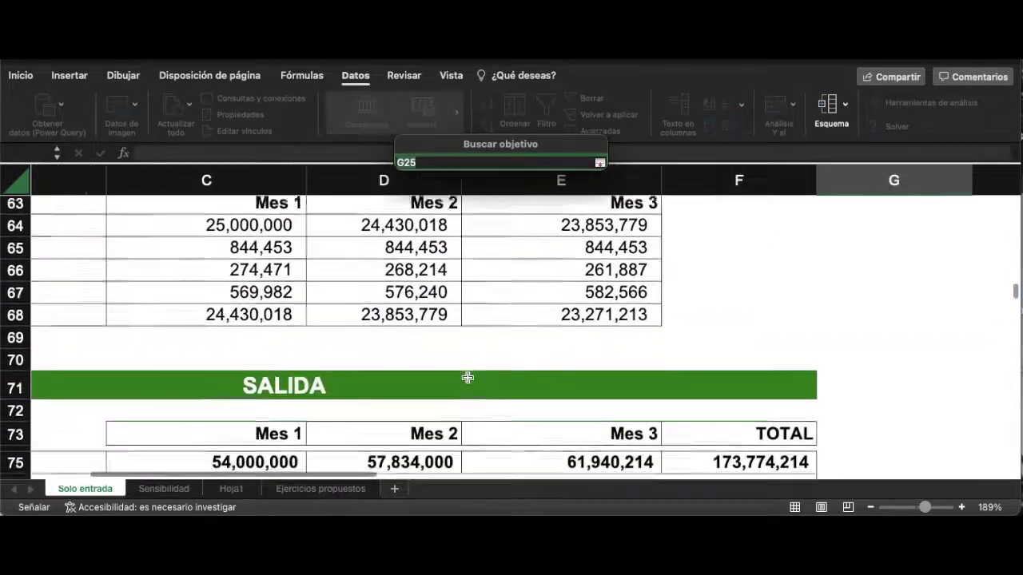
scroll(467, 377, "right", 1)
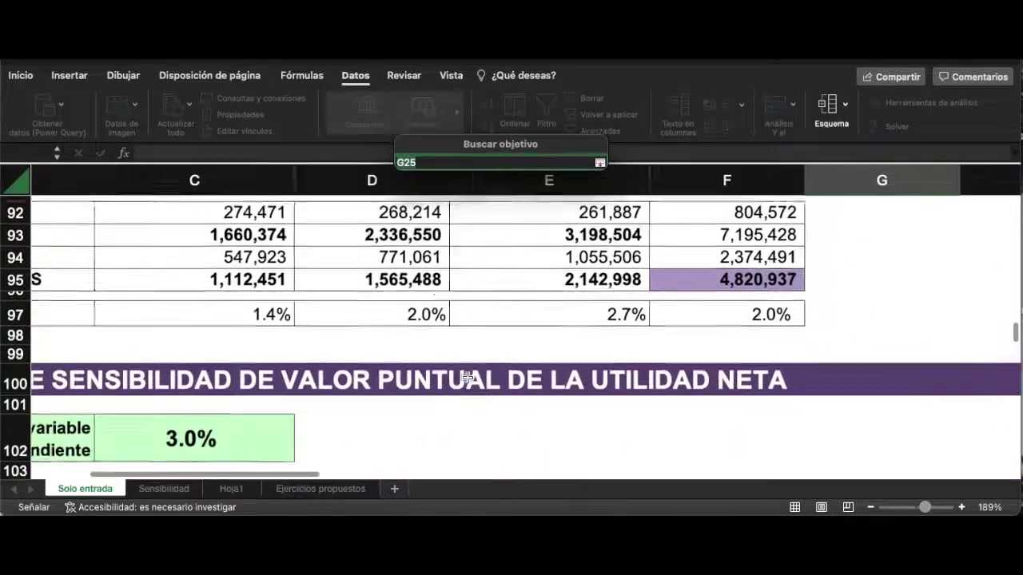
scroll(468, 378, "up", 5)
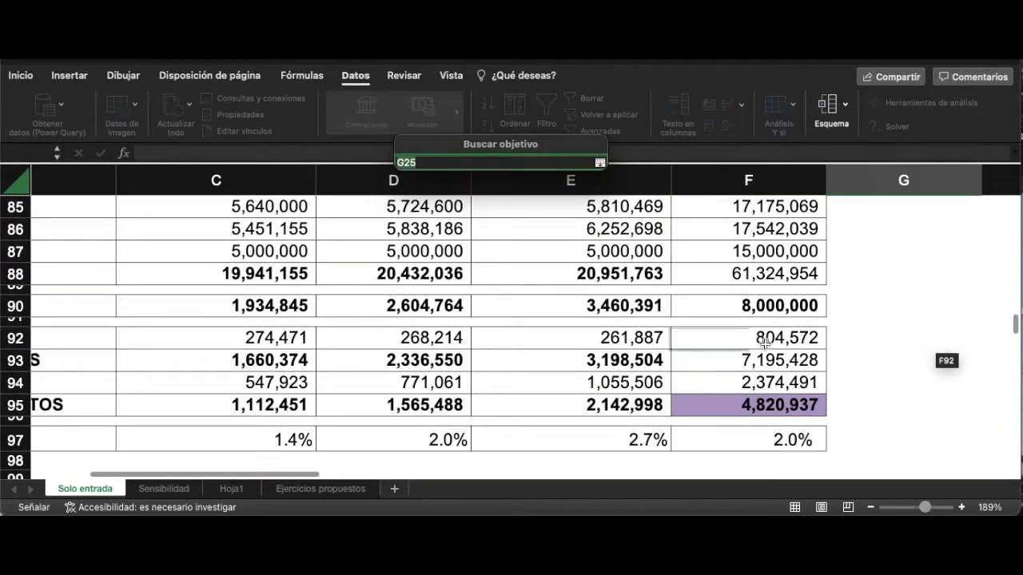
left_click(731, 306)
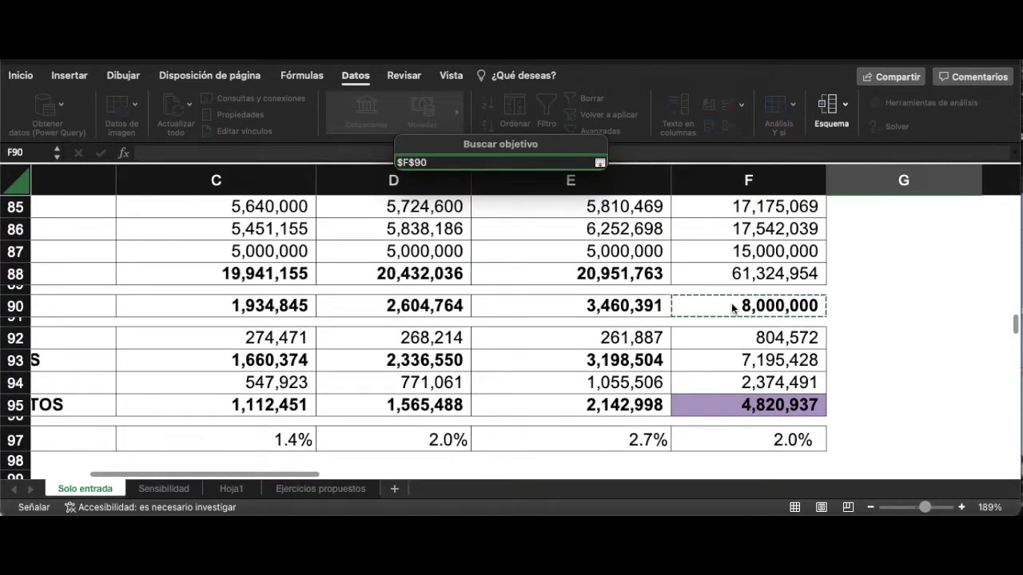
left_click(599, 163)
Run the Goal Seek with a target value of 12,000,000, changing the Comisión por ventas rate in C21, and accept the solution.
left_click(565, 222)
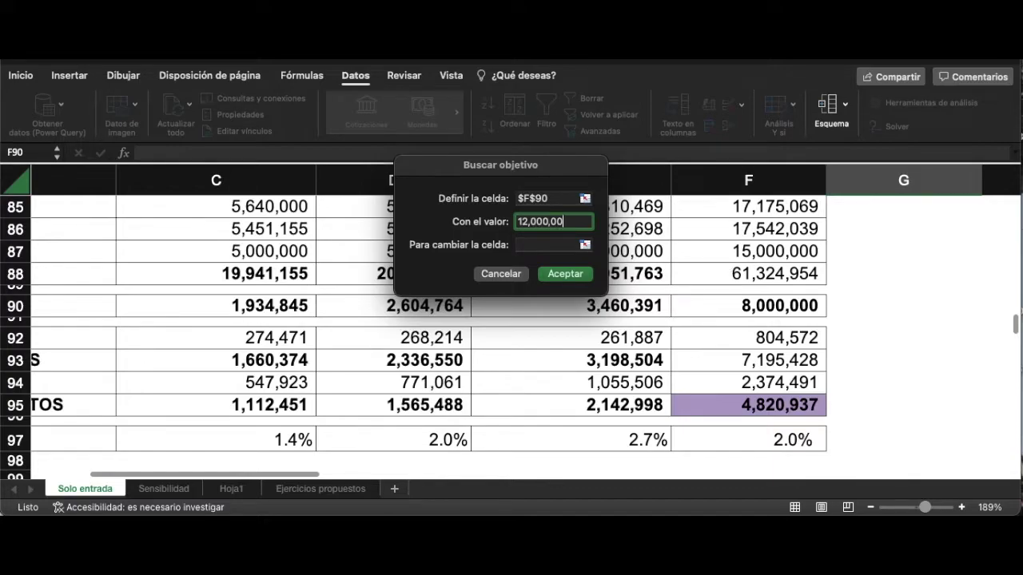
left_click(542, 247)
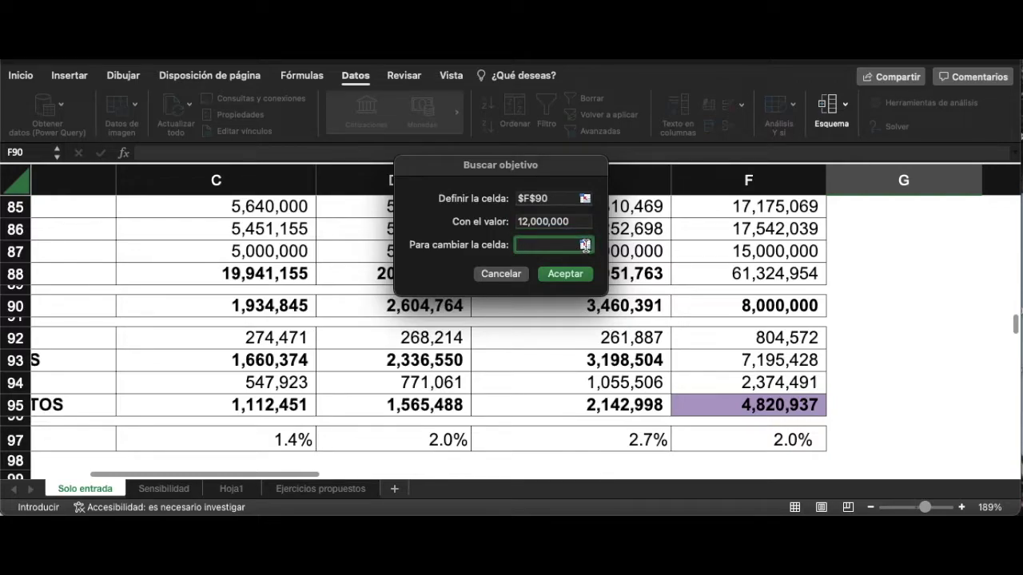
left_click(584, 244)
scroll(585, 249, "up", 15)
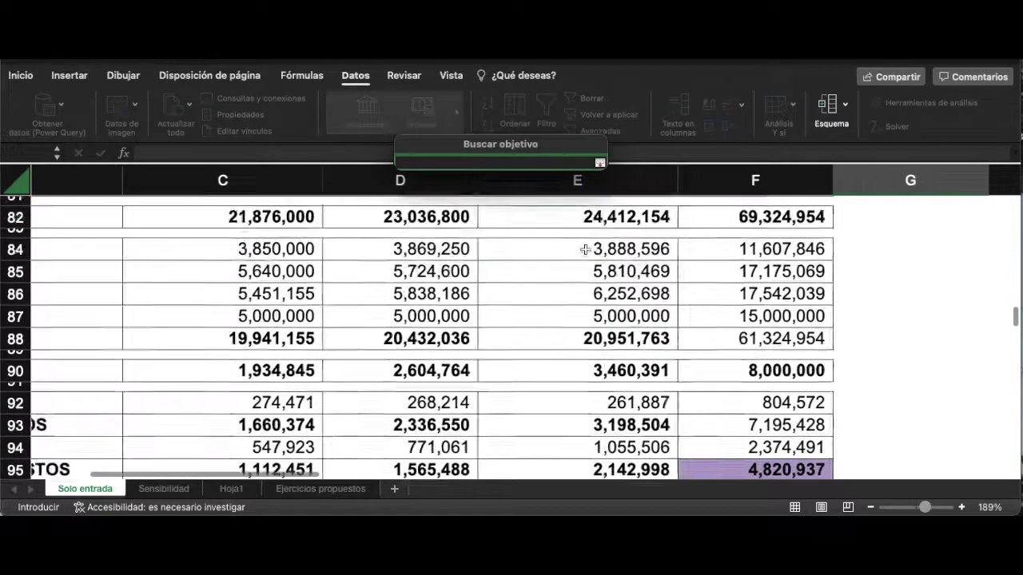
scroll(585, 250, "up", 10)
scroll(585, 250, "left", 3)
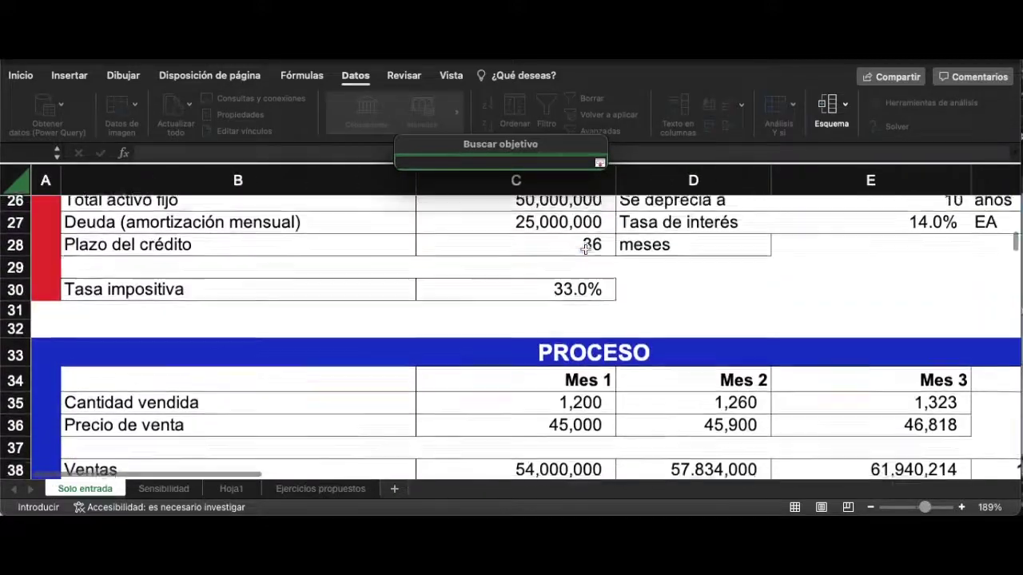
scroll(584, 249, "up", 10)
scroll(585, 249, "down", 3)
scroll(585, 250, "right", 4)
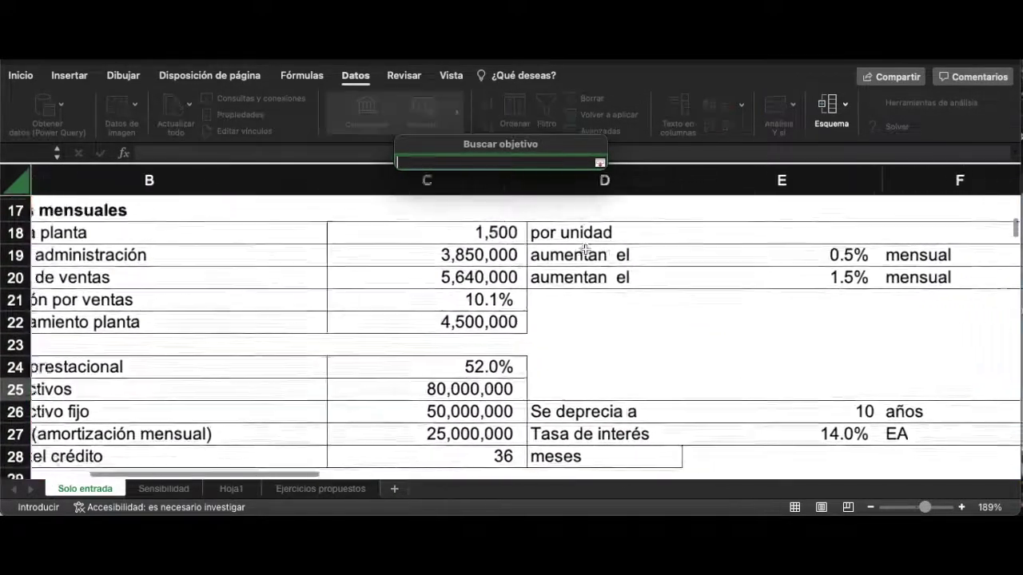
scroll(585, 249, "up", 2)
scroll(584, 249, "down", 2)
scroll(585, 250, "left", 2)
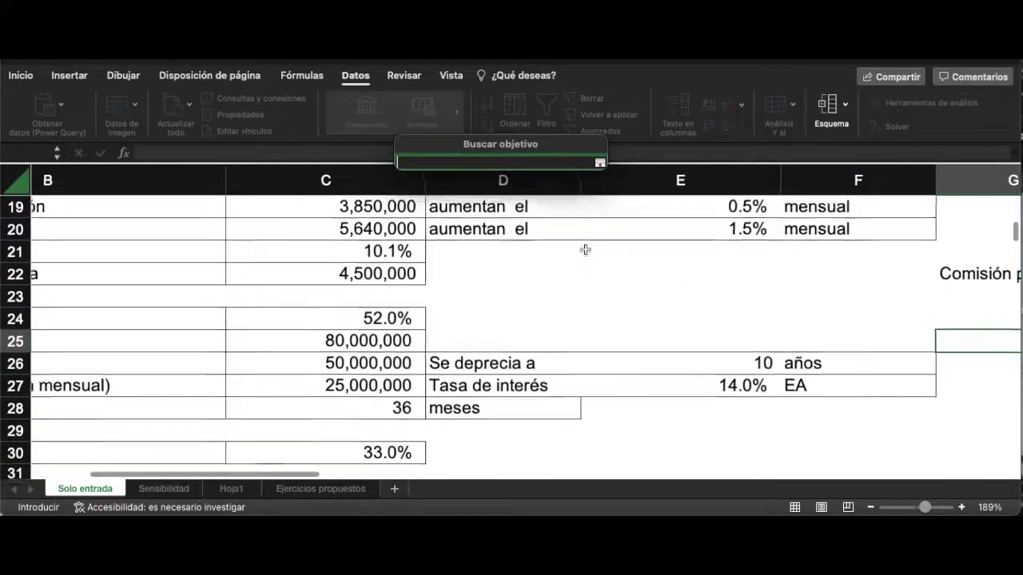
scroll(585, 249, "left", 3)
scroll(585, 250, "up", 2)
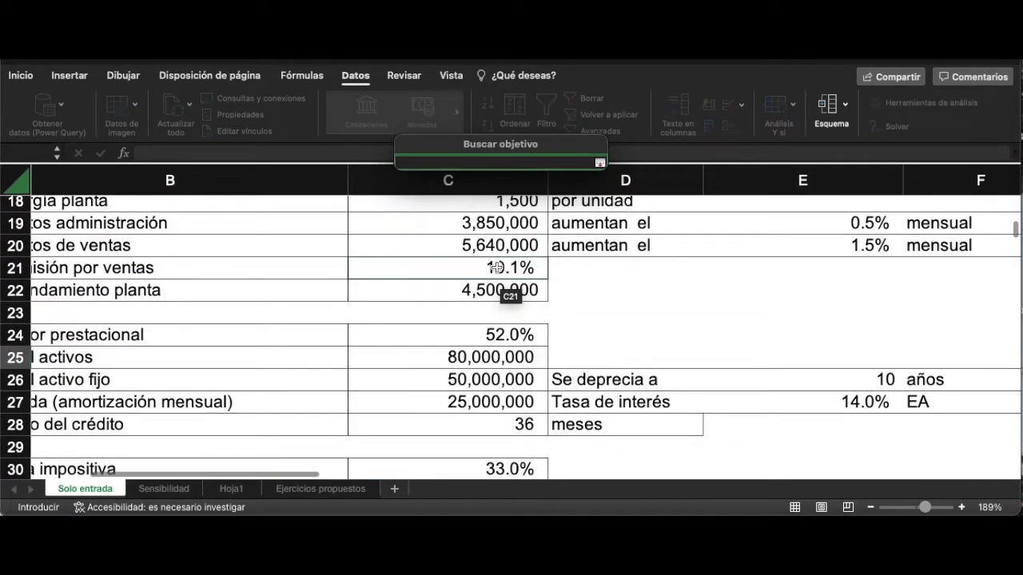
left_click(497, 270)
scroll(497, 270, "up", 1)
scroll(497, 270, "left", 3)
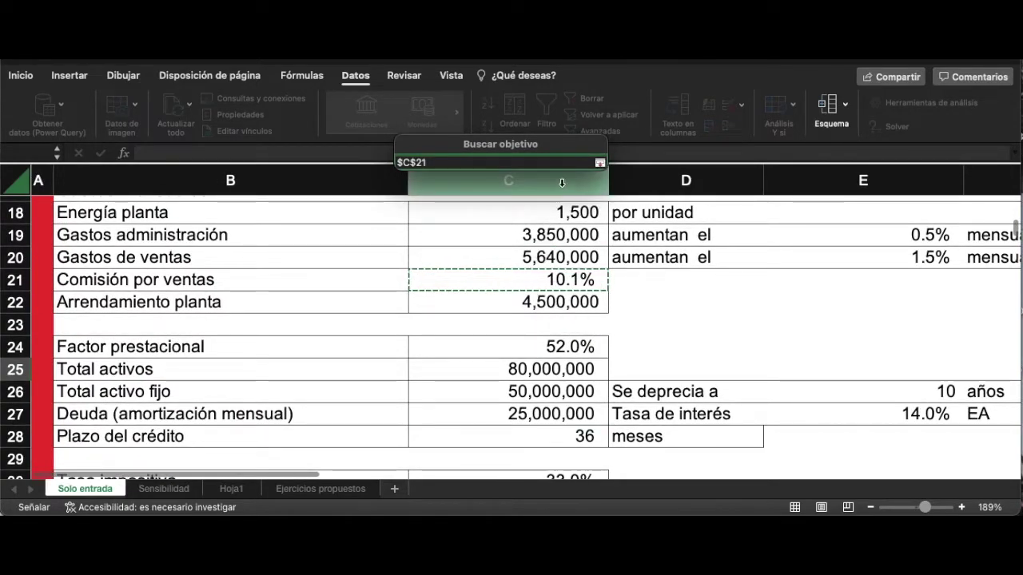
left_click(600, 163)
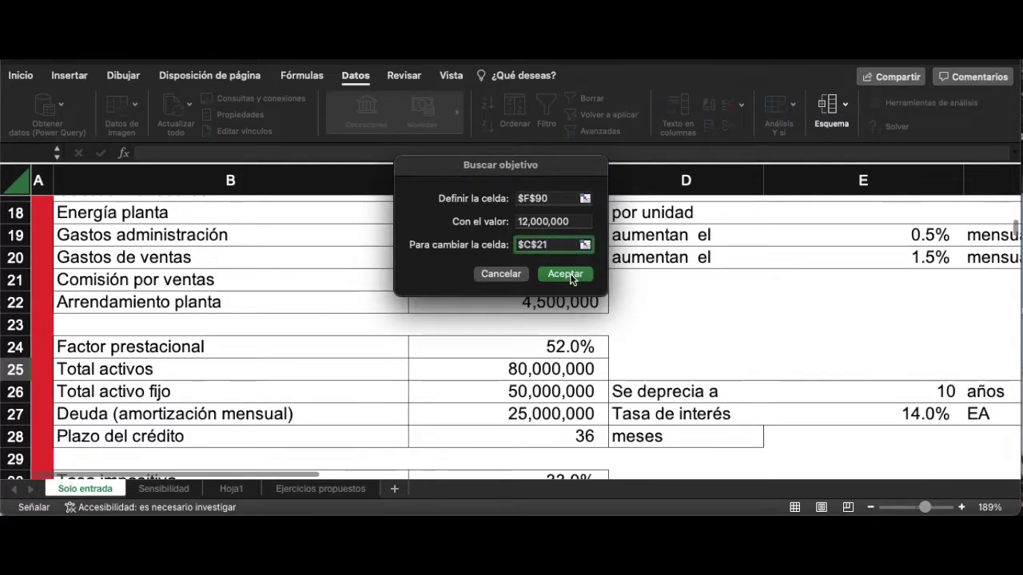
left_click(570, 273)
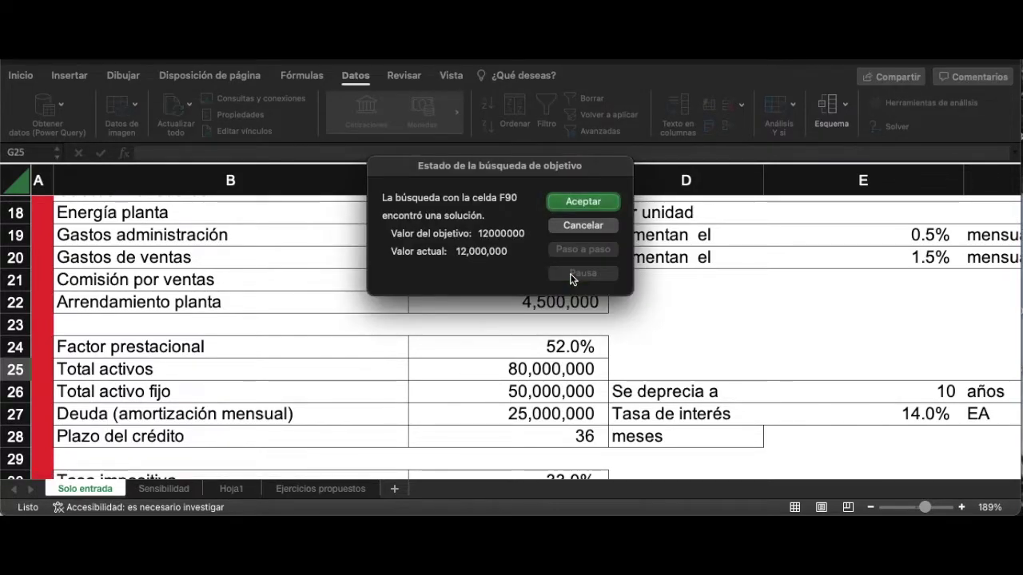
left_click(576, 201)
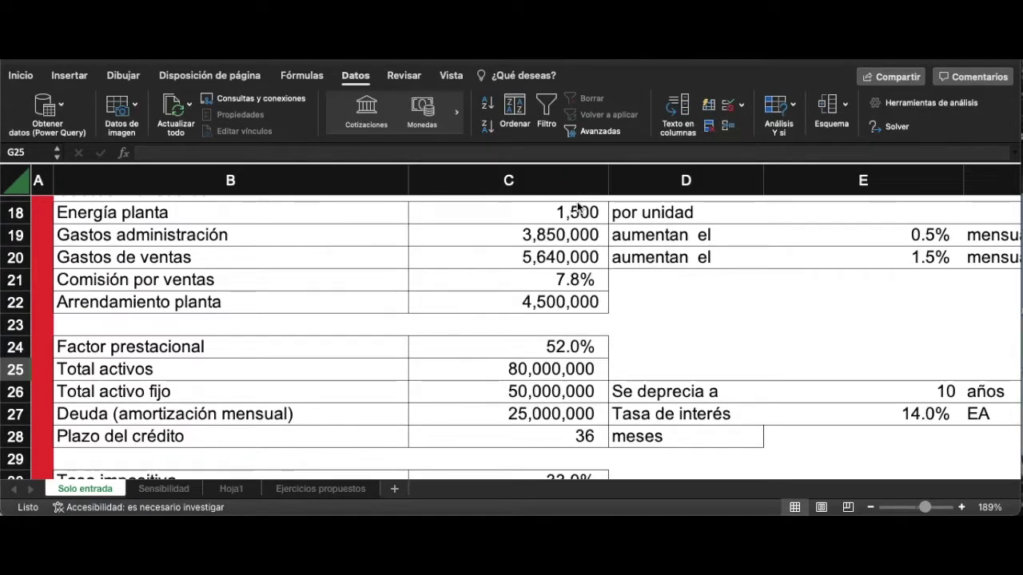
Enter 7.80% in G25 as the Comisión por ventas matching the 12,000,000 Utilidad Operacional.
scroll(556, 269, "right", 1)
scroll(557, 269, "up", 1)
scroll(557, 268, "right", 5)
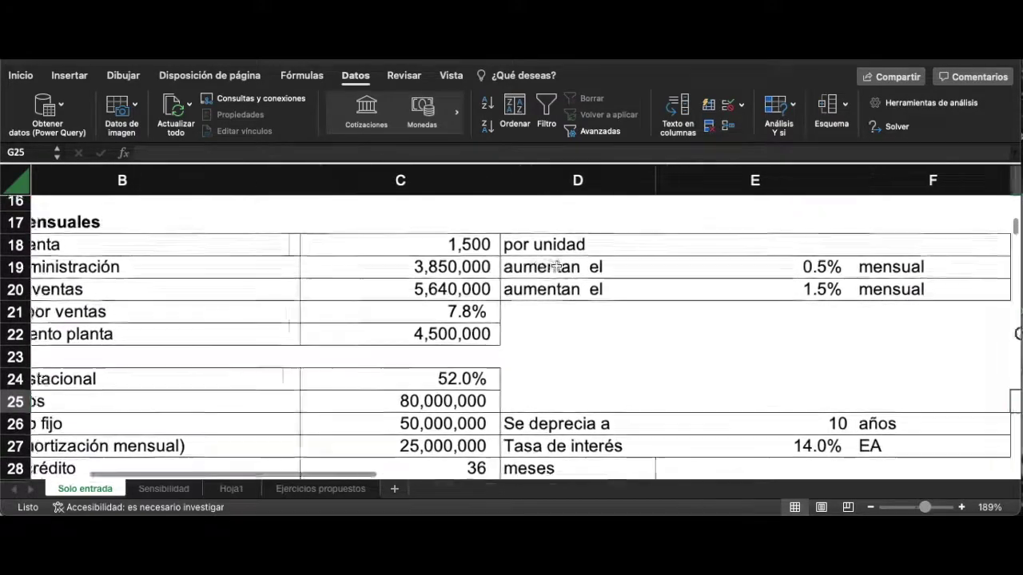
scroll(556, 269, "up", 1)
scroll(557, 266, "right", 3)
scroll(557, 266, "down", 1)
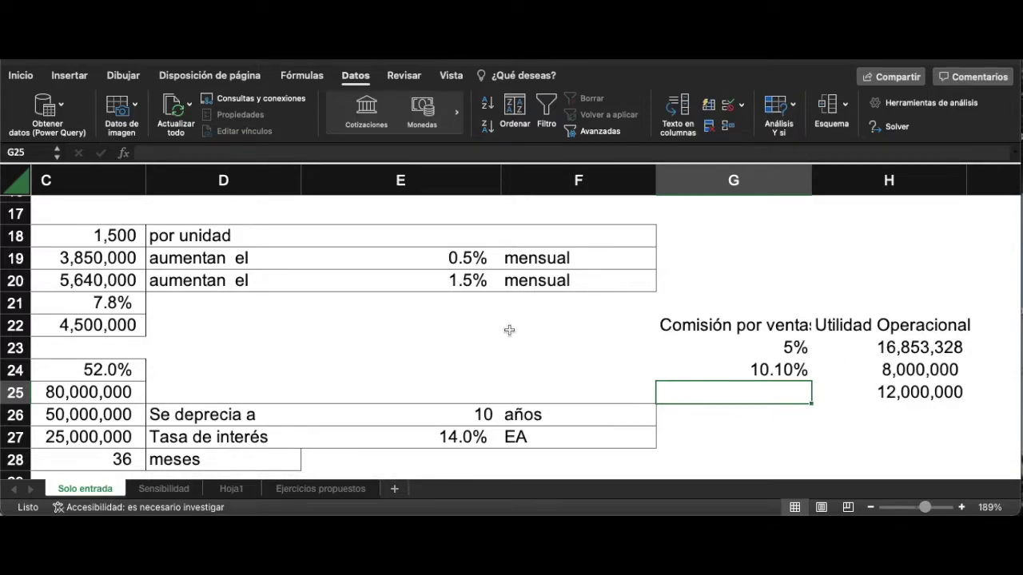
scroll(509, 330, "left", 5)
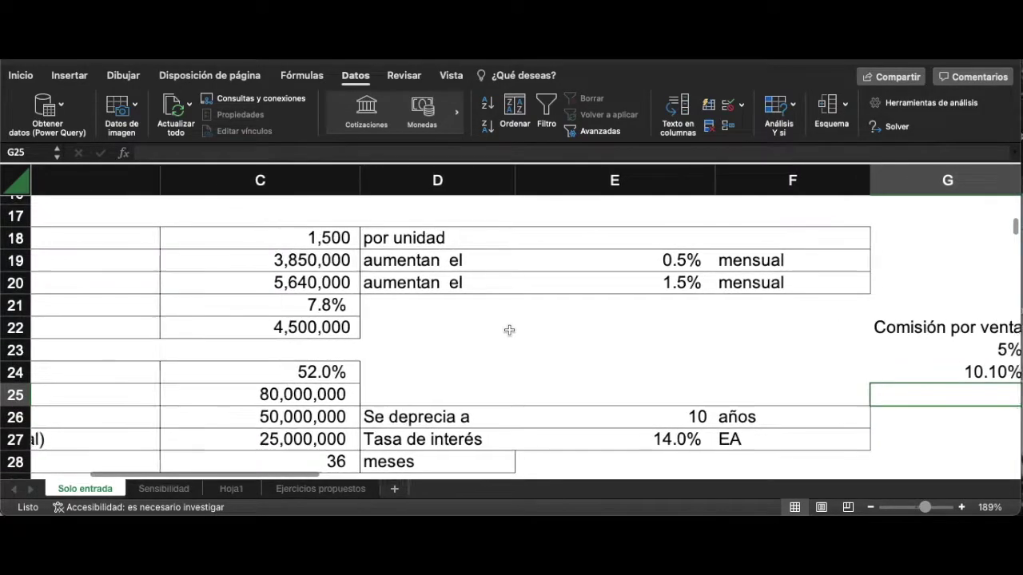
scroll(509, 330, "left", 3)
scroll(509, 330, "down", 1)
scroll(509, 330, "right", 6)
scroll(509, 329, "right", 2)
type("7.8")
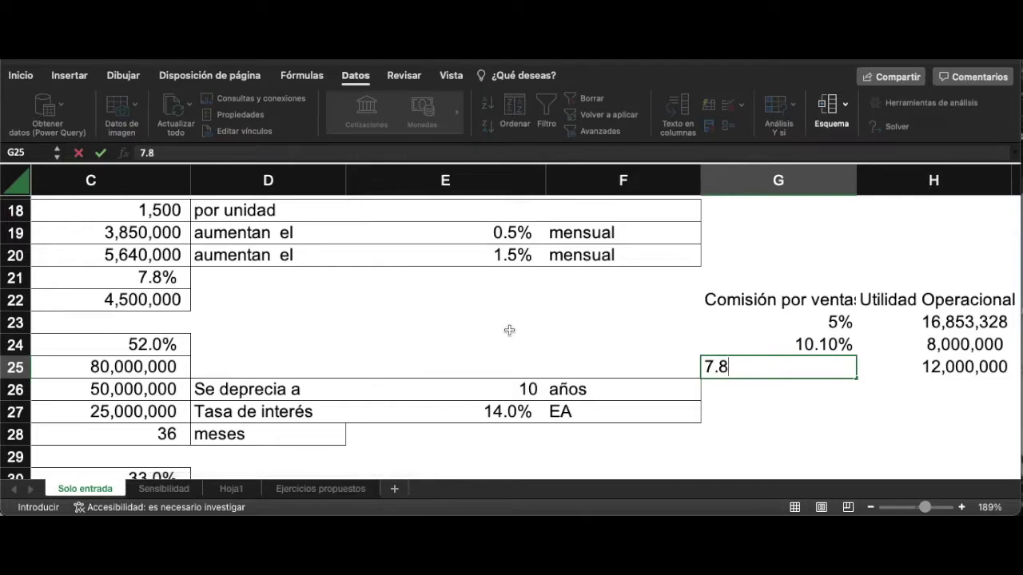
type("0%")
key("Tab")
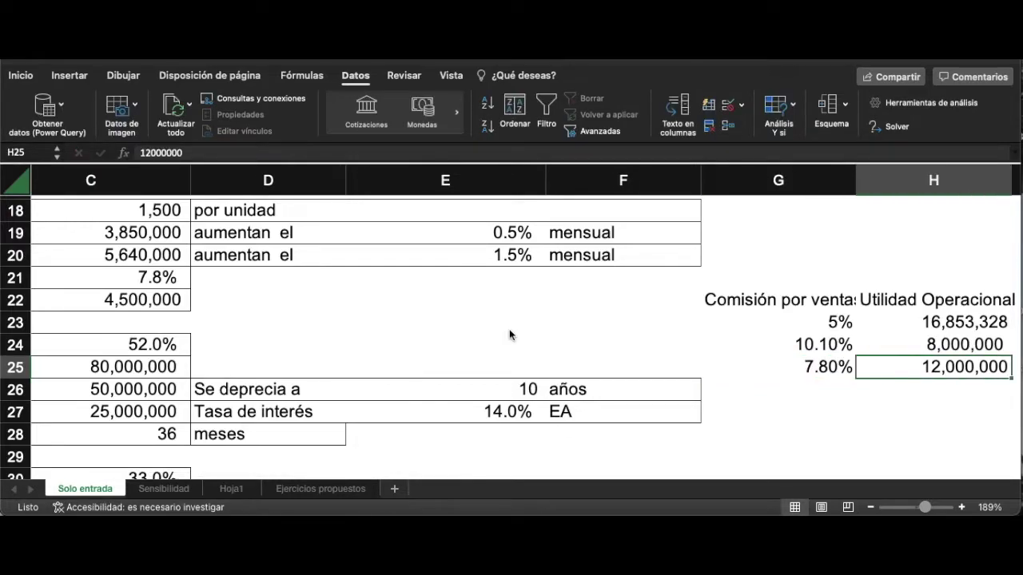
Apply all borders to the commission and profit table in G22:H25.
scroll(509, 330, "right", 2)
left_click_drag(679, 298, 827, 365)
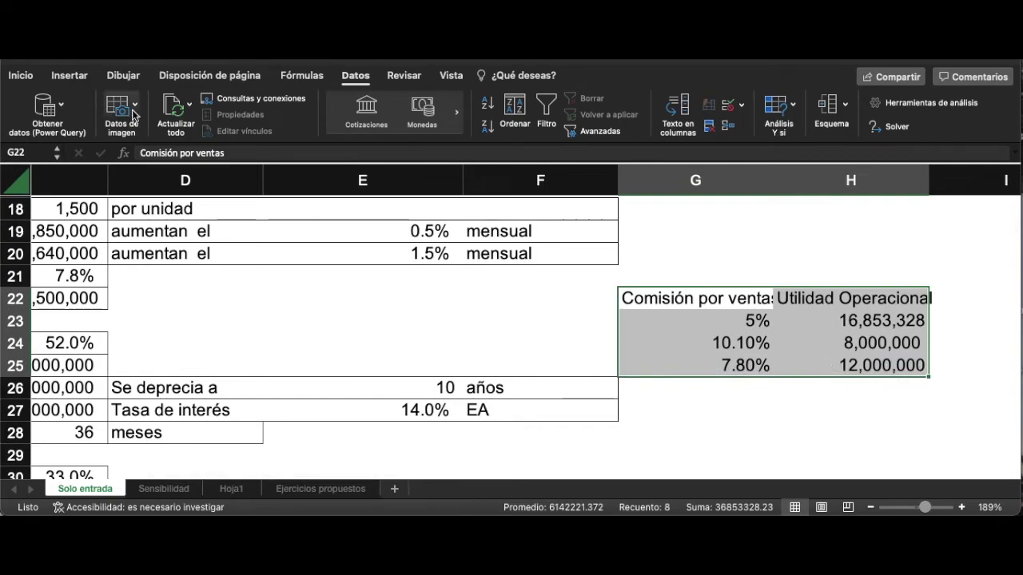
left_click(21, 77)
left_click(187, 128)
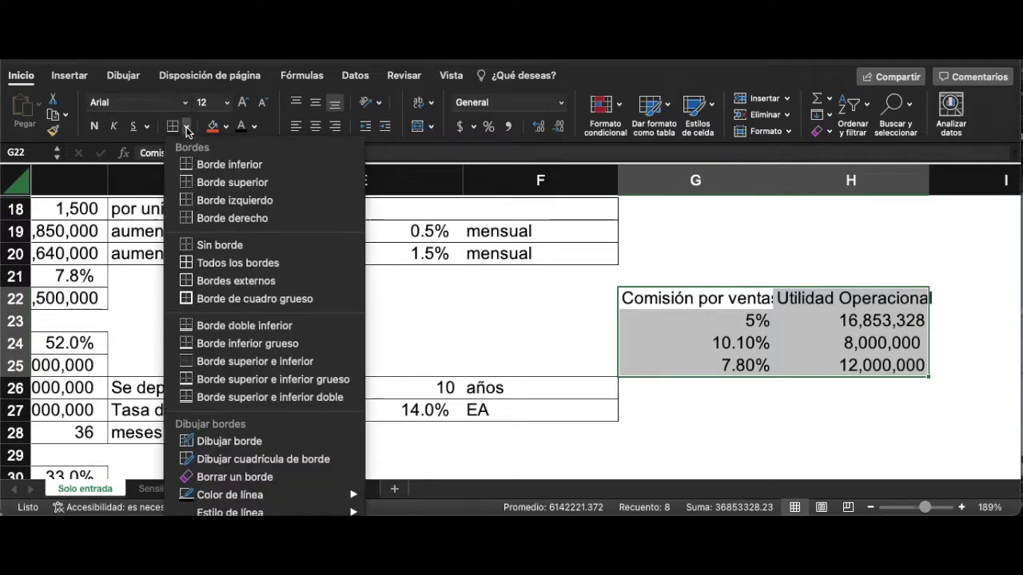
left_click(214, 262)
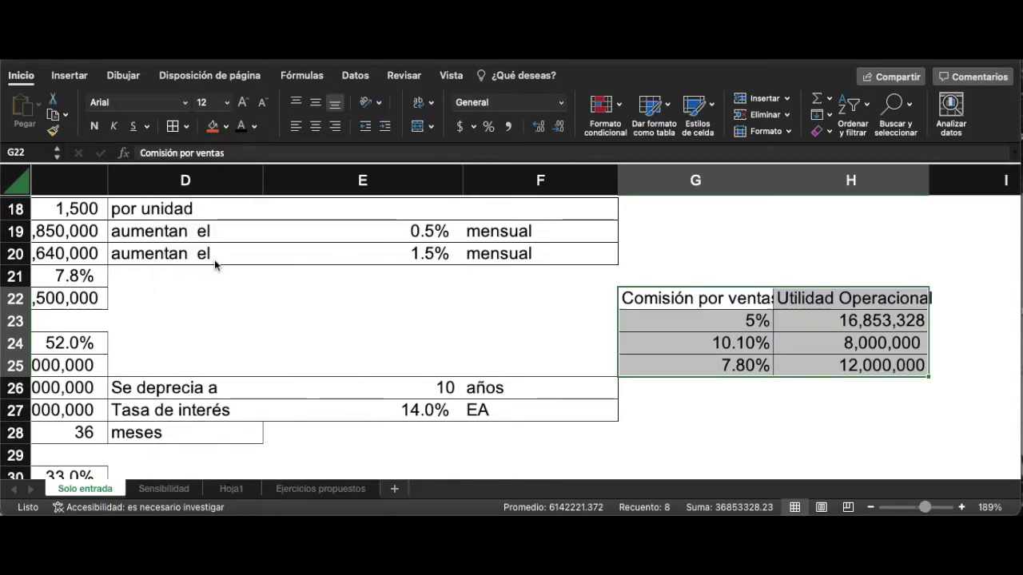
Make the table headers Comisión por ventas and Utilidad Operacional in G22:H22 bold.
left_click(723, 306)
left_click_drag(728, 301, 795, 298)
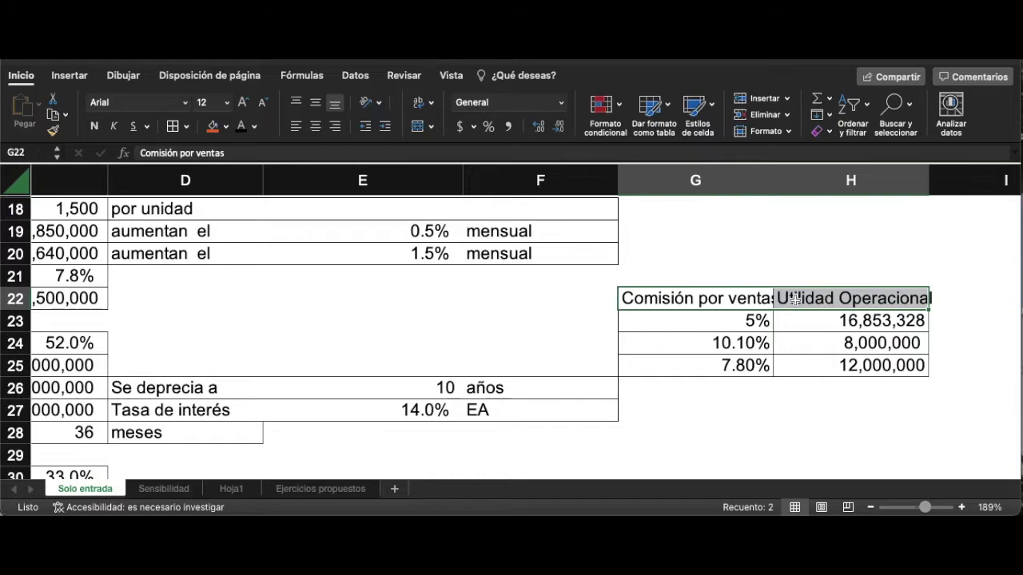
left_click(93, 126)
left_click(675, 340)
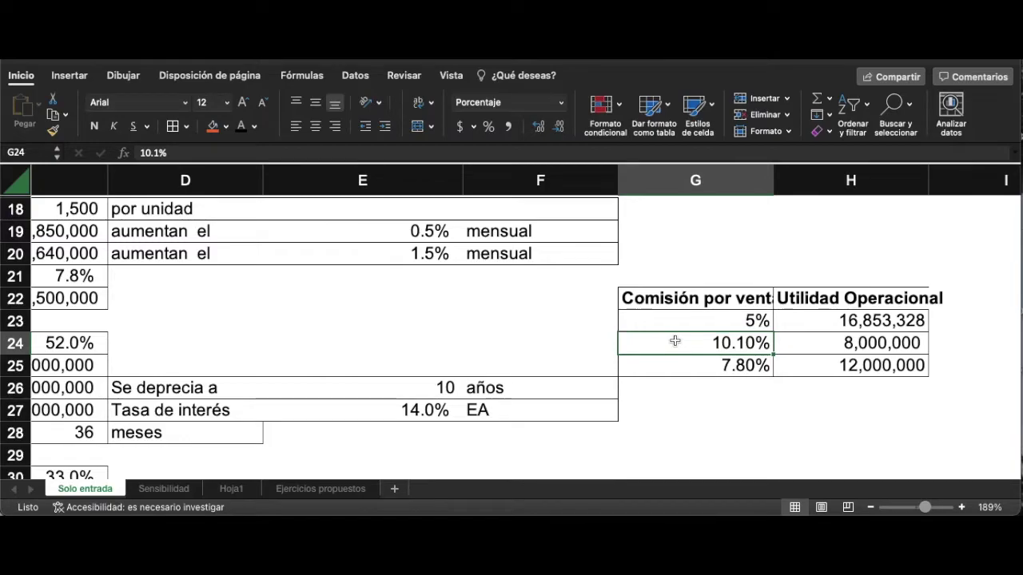
key("Right")
key("Right")
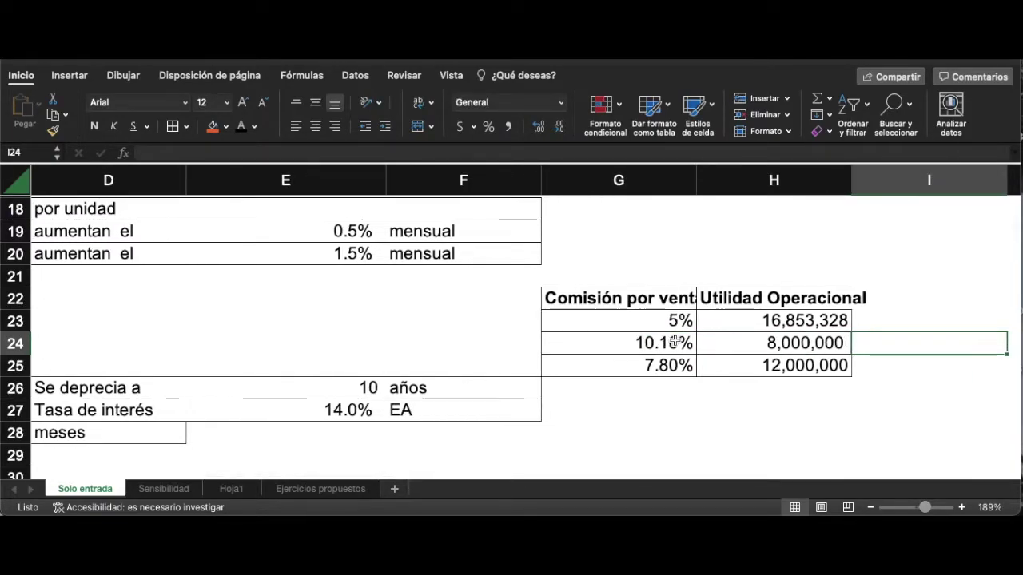
key("Down")
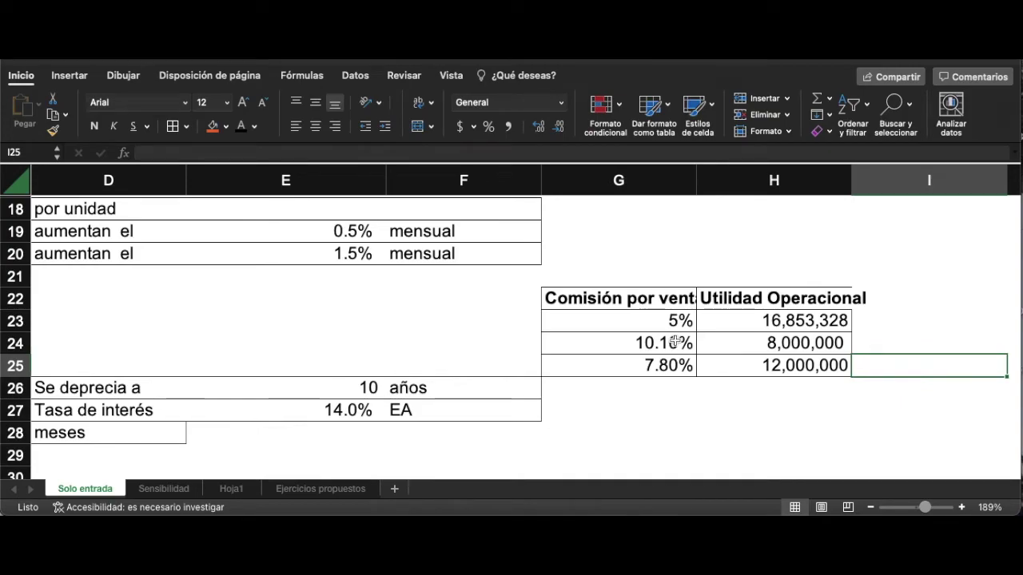
Review the Comisión por ventas rate in C21 among the Gastos mensuales inputs.
scroll(675, 342, "down", 14)
scroll(675, 342, "left", 2)
scroll(675, 341, "down", 6)
scroll(675, 340, "left", 1)
scroll(675, 340, "up", 15)
scroll(675, 341, "down", 2)
scroll(675, 341, "left", 1)
scroll(675, 341, "up", 6)
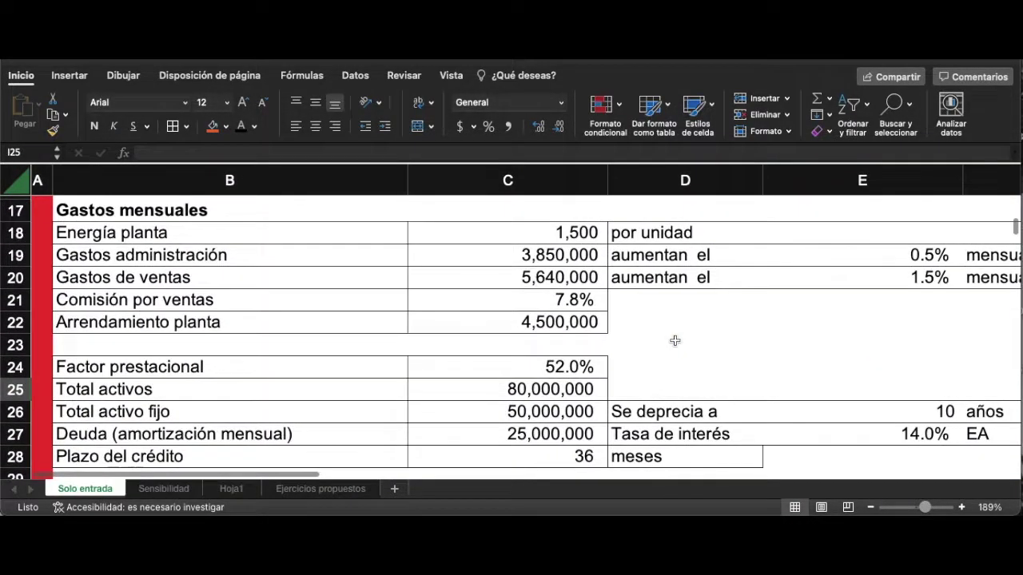
scroll(506, 290, "up", 2)
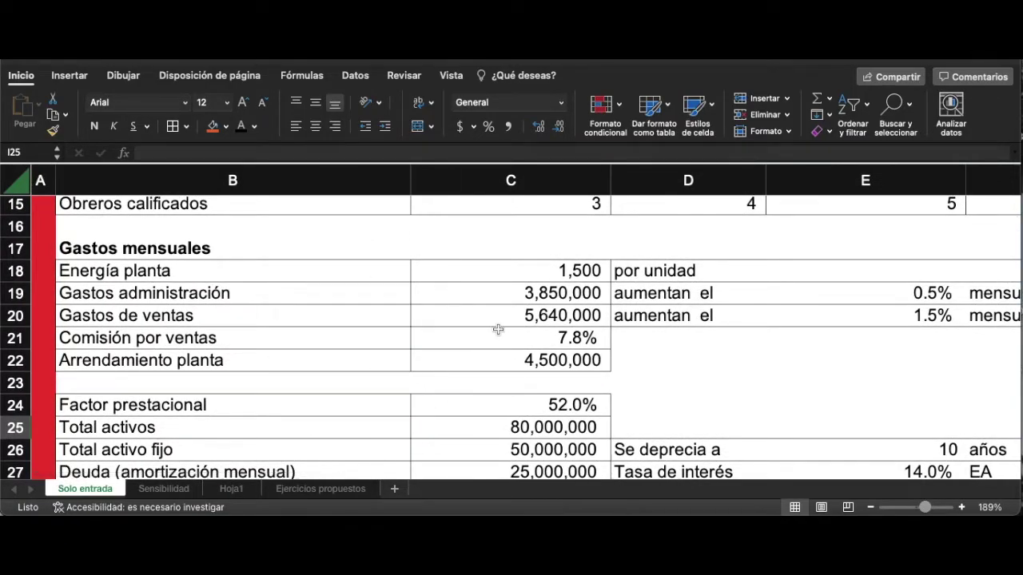
Check the total UTILIDAD OPERACIONAL in F90 of the income statement against the 12,000,000 target.
scroll(498, 329, "down", 20)
scroll(495, 322, "right", 1)
scroll(495, 322, "down", 6)
scroll(495, 322, "up", 3)
scroll(495, 322, "right", 2)
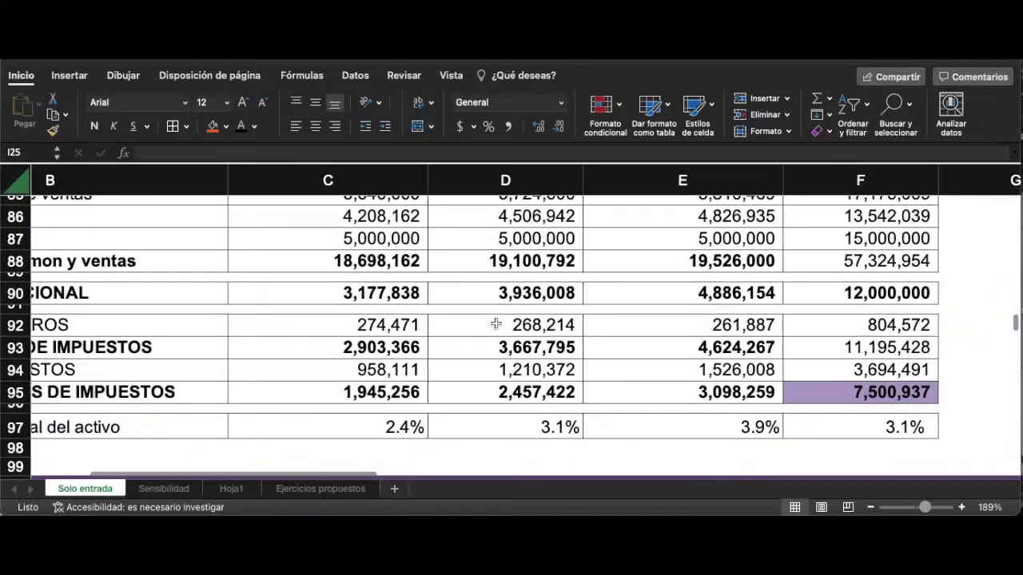
scroll(495, 323, "up", 2)
scroll(495, 323, "left", 2)
scroll(495, 323, "up", 3)
scroll(496, 323, "left", 2)
scroll(496, 322, "down", 1)
scroll(496, 322, "up", 1)
scroll(495, 321, "right", 4)
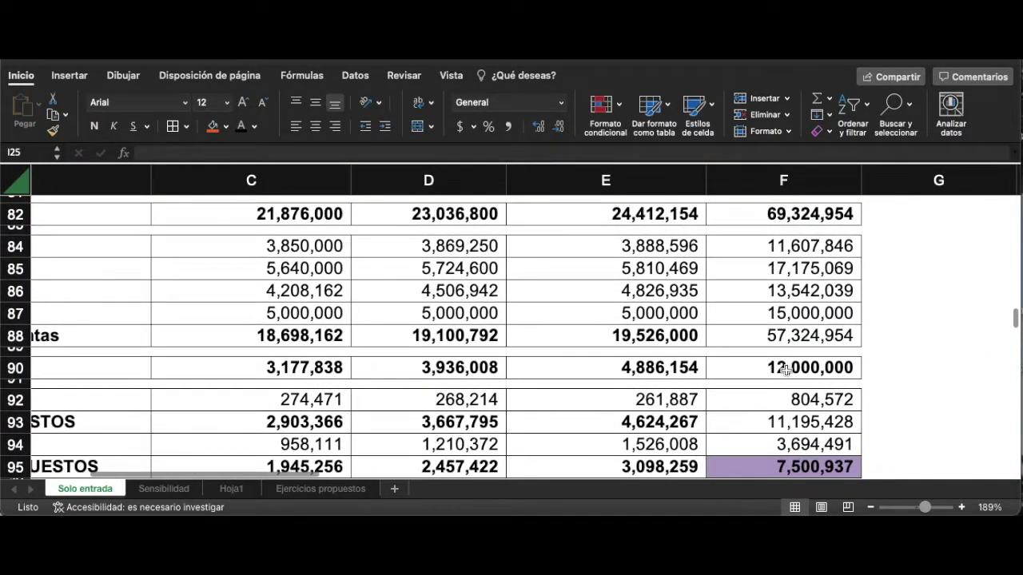
left_click(785, 369)
scroll(786, 369, "down", 2)
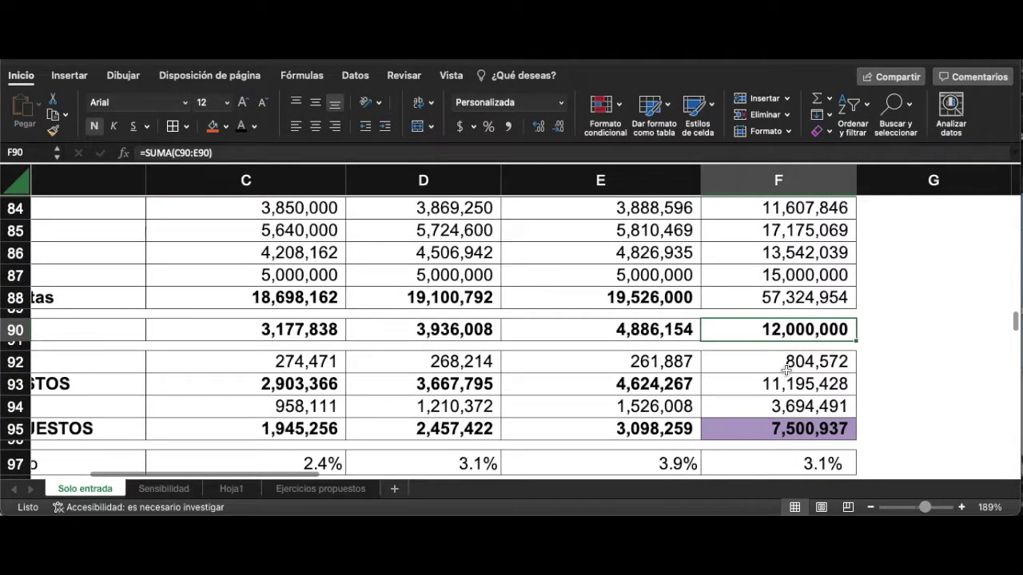
Examine the total profit after taxes in F95 and the average monthly return on assets in F97.
scroll(786, 367, "down", 1)
scroll(785, 368, "left", 2)
scroll(781, 352, "left", 2)
scroll(781, 351, "down", 2)
scroll(780, 352, "left", 1)
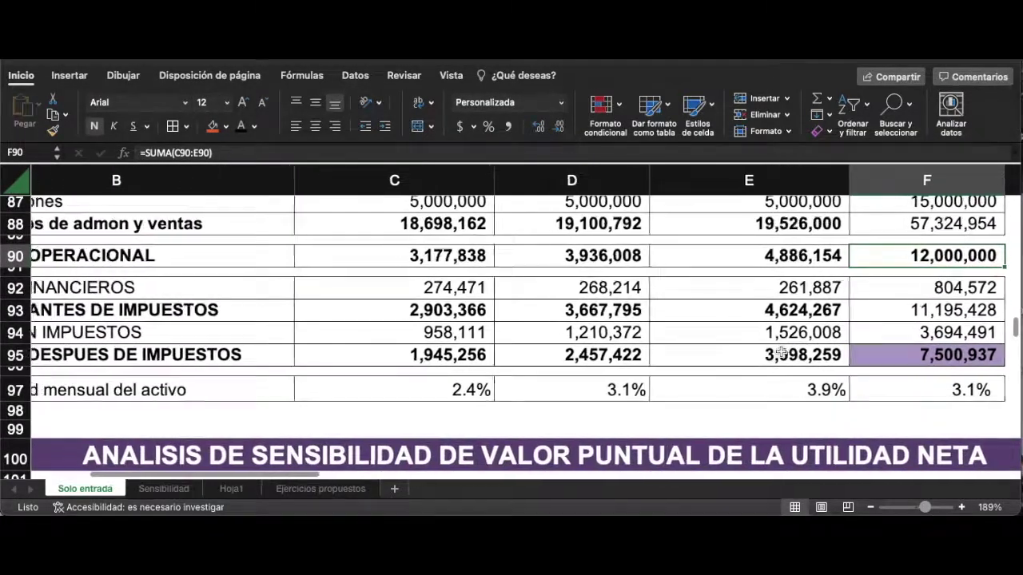
scroll(780, 352, "up", 1)
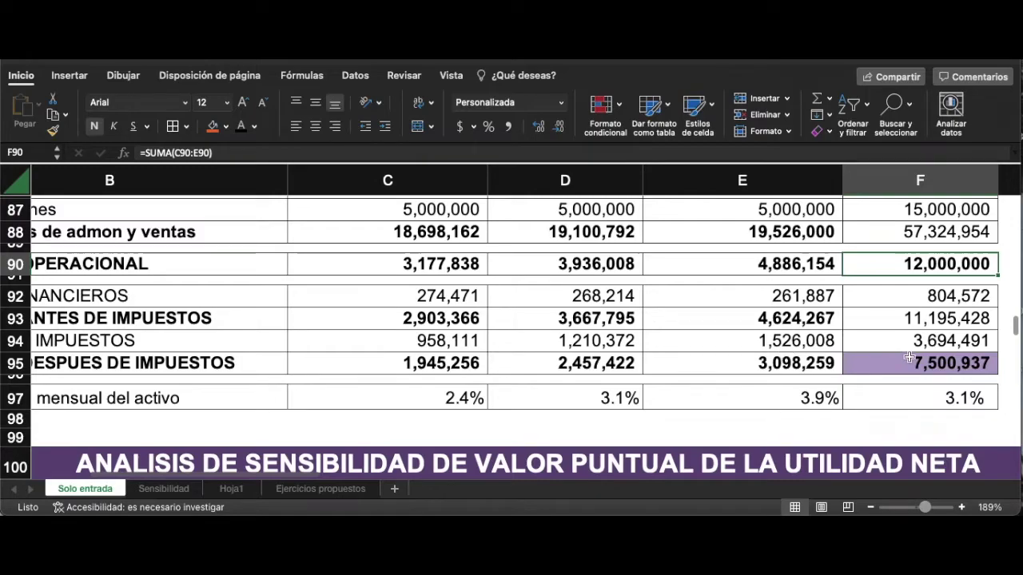
left_click(913, 402)
scroll(913, 403, "right", 3)
scroll(913, 403, "up", 1)
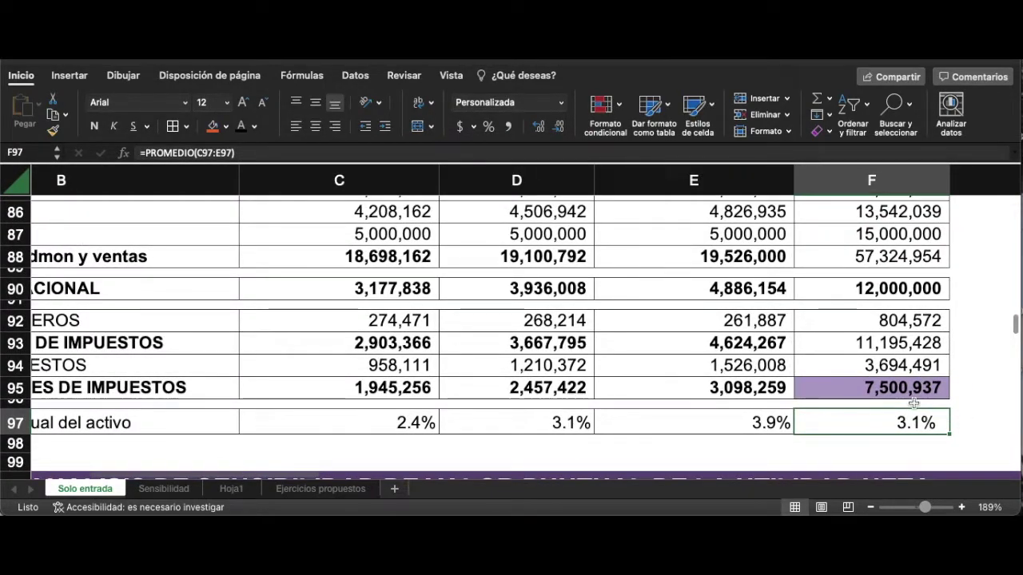
scroll(913, 402, "left", 5)
scroll(914, 402, "up", 10)
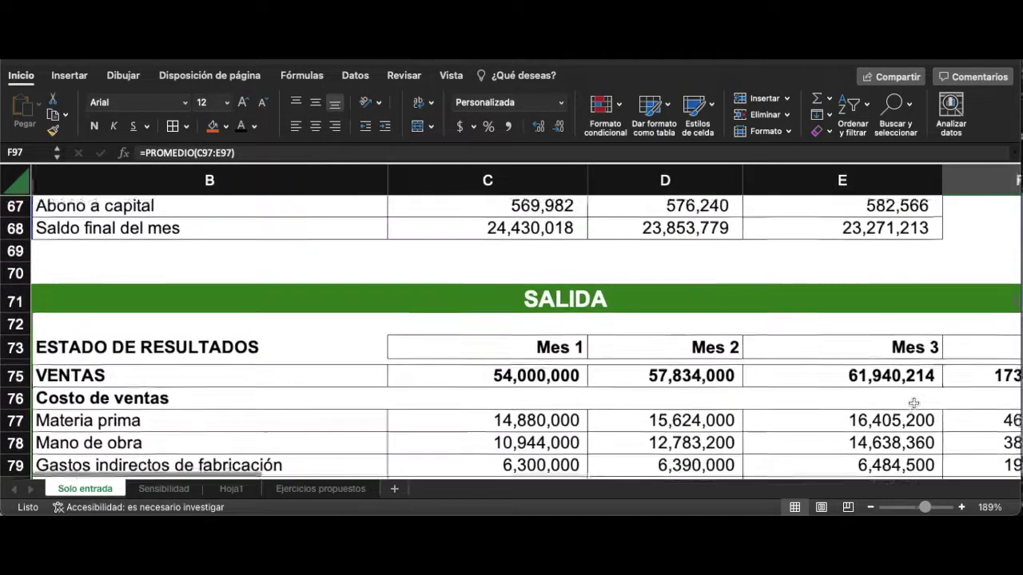
scroll(913, 403, "down", 5)
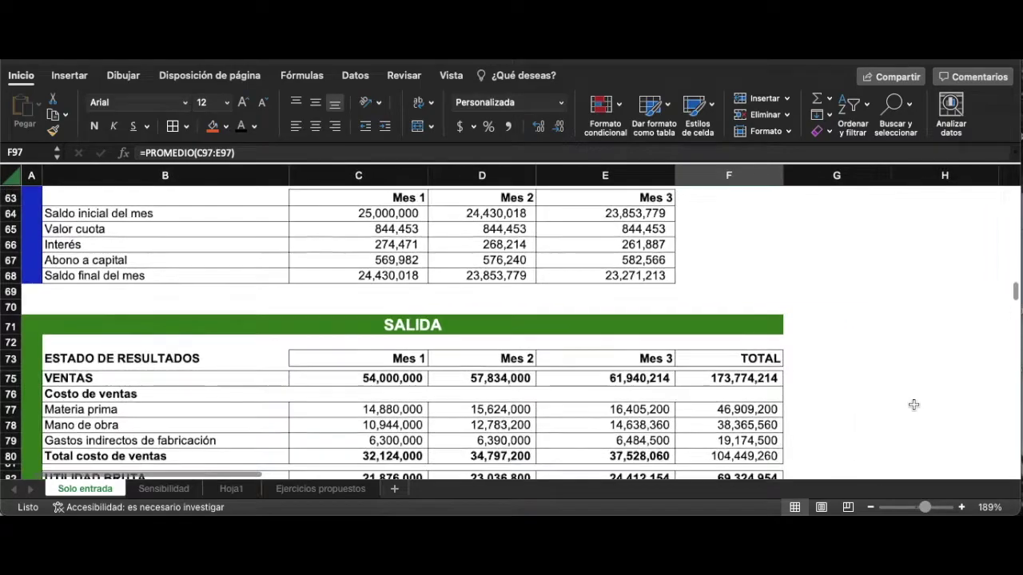
scroll(913, 402, "up", 3)
scroll(913, 405, "up", 8)
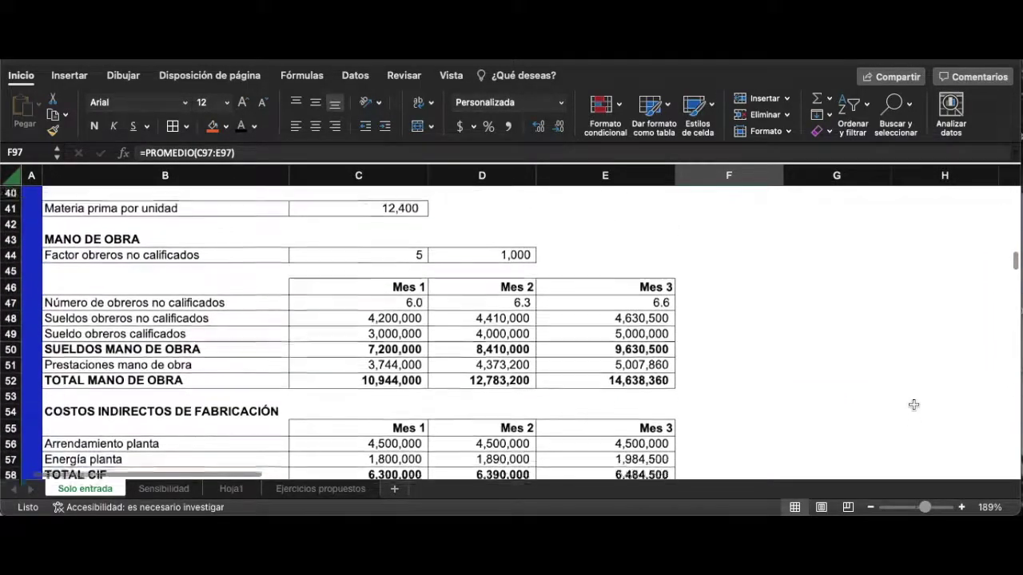
scroll(913, 405, "up", 7)
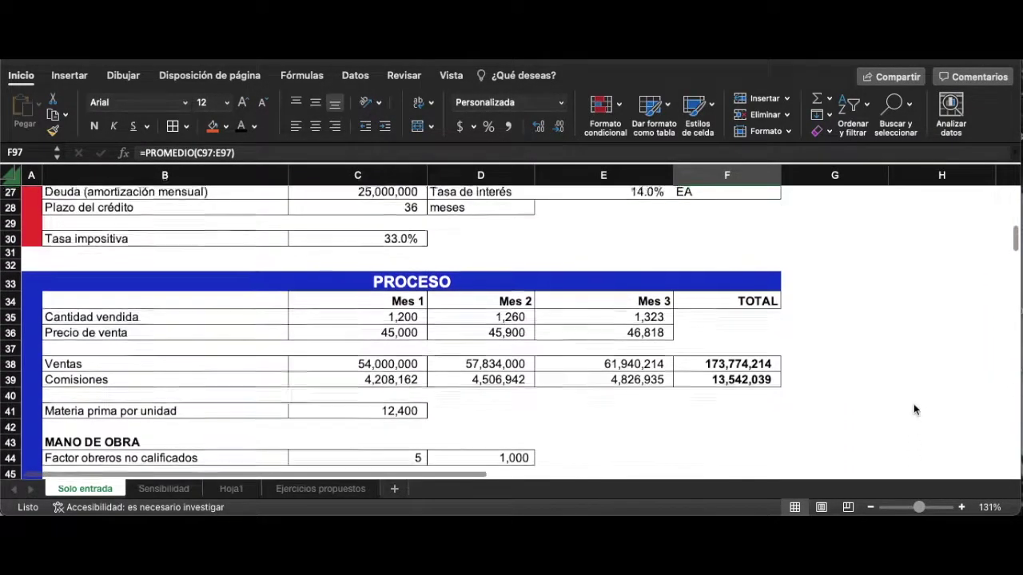
Set the Comisión por ventas rate in C21 of the Gastos mensuales inputs to 5%.
scroll(913, 403, "down", 1)
scroll(913, 403, "right", 1)
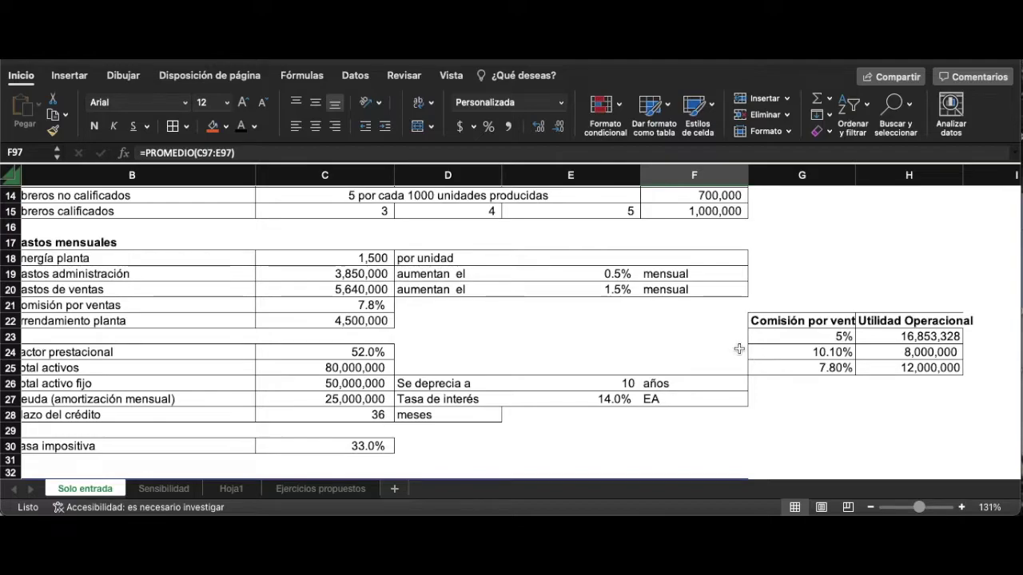
scroll(582, 334, "left", 1)
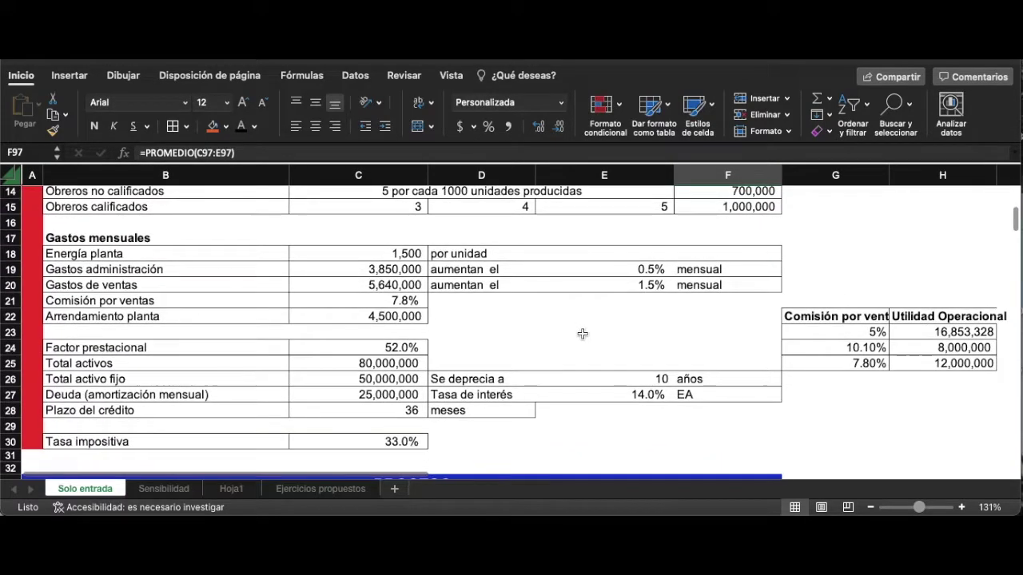
left_click(396, 304)
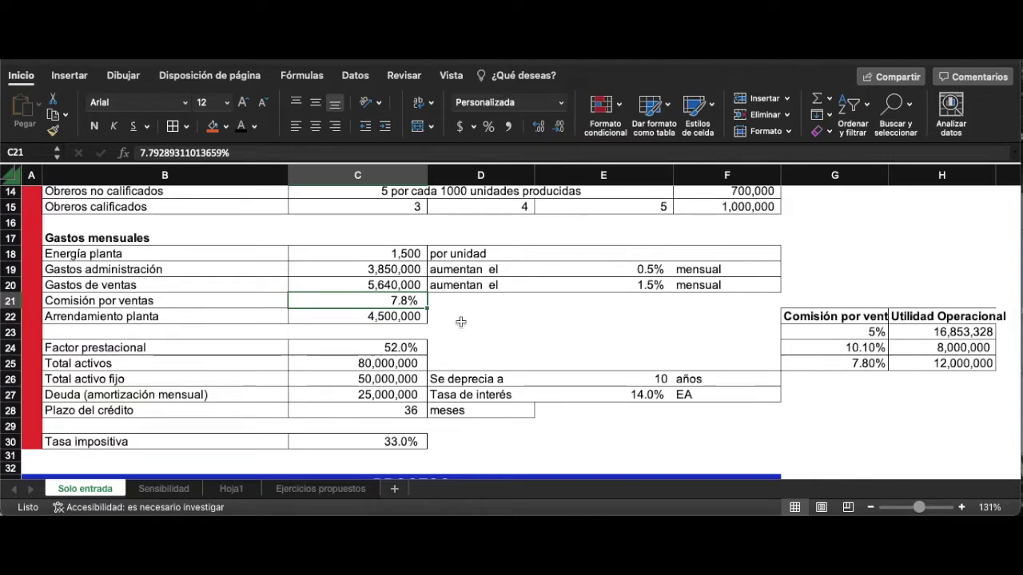
type("5%")
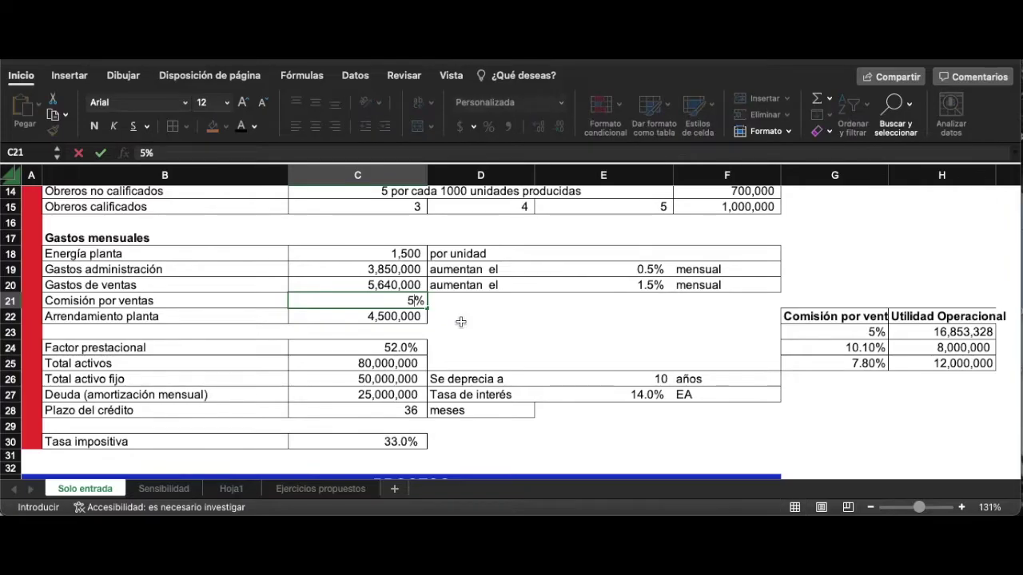
key("Return")
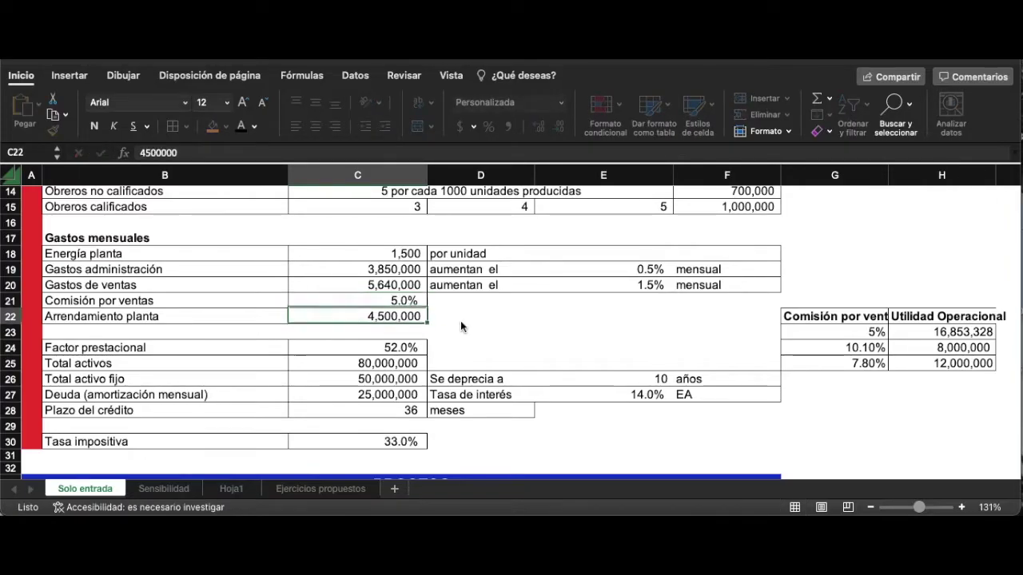
Check the total UTILIDAD OPERACIONAL and UTILIDAD DESPUES DE IMPUESTOS in the income statement with the 5% commission.
scroll(460, 321, "down", 10)
scroll(465, 363, "down", 13)
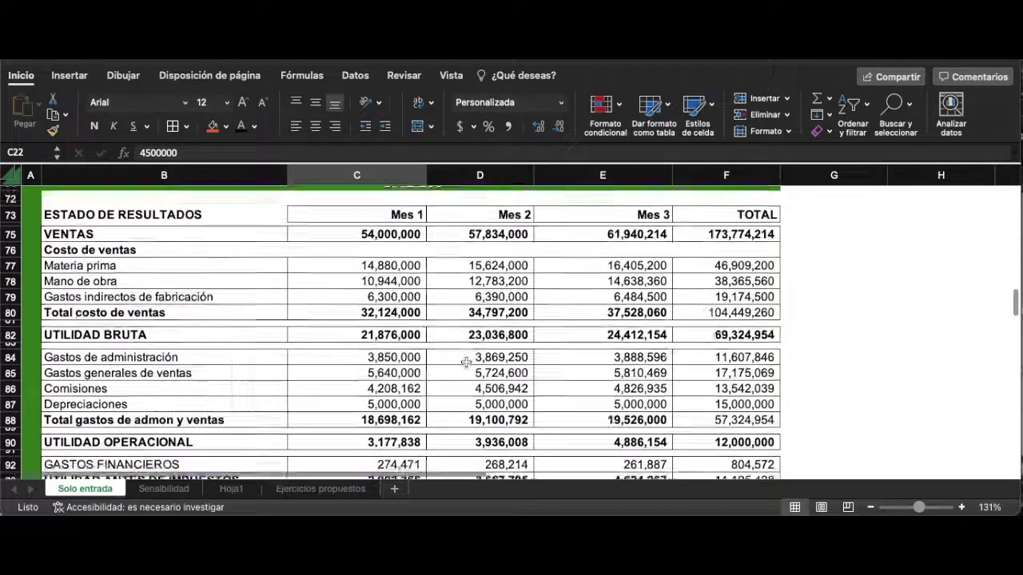
scroll(466, 363, "up", 4)
scroll(465, 362, "up", 1)
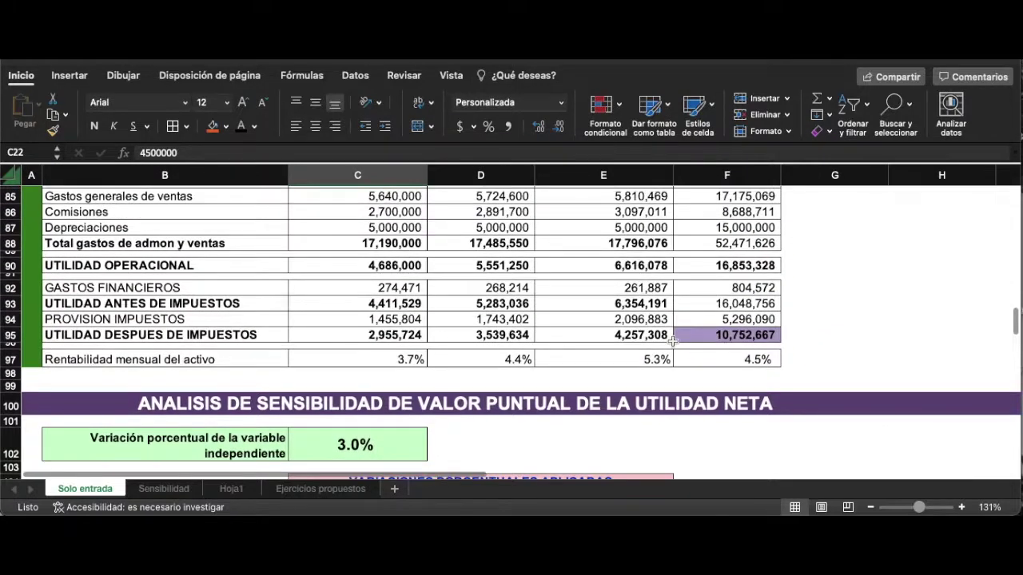
left_click(836, 310)
scroll(710, 354, "down", 4)
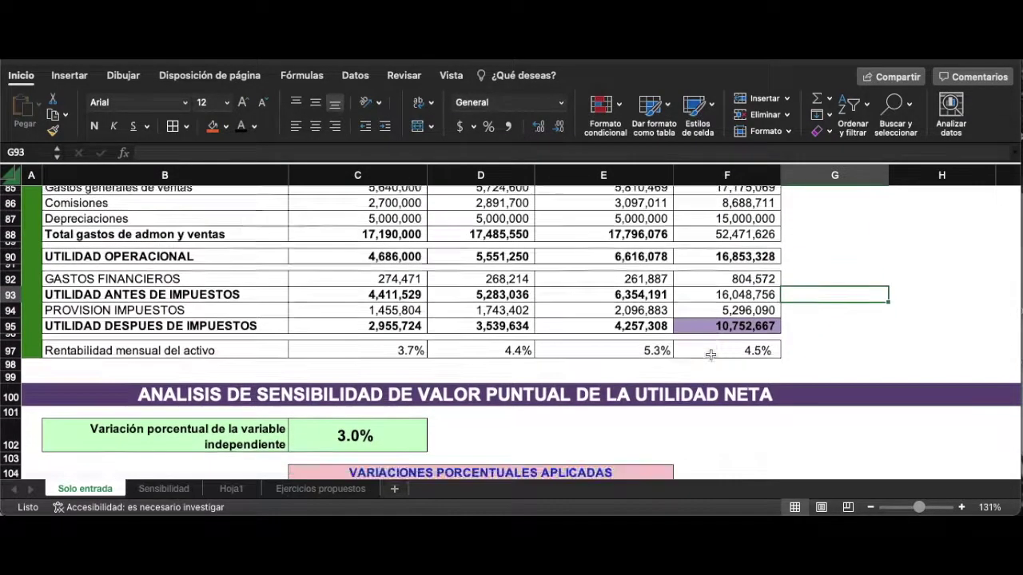
Review the Comisión por ventas and Utilidad Operacional table in G22:H25 alongside the Gastos mensuales inputs.
scroll(711, 354, "up", 15)
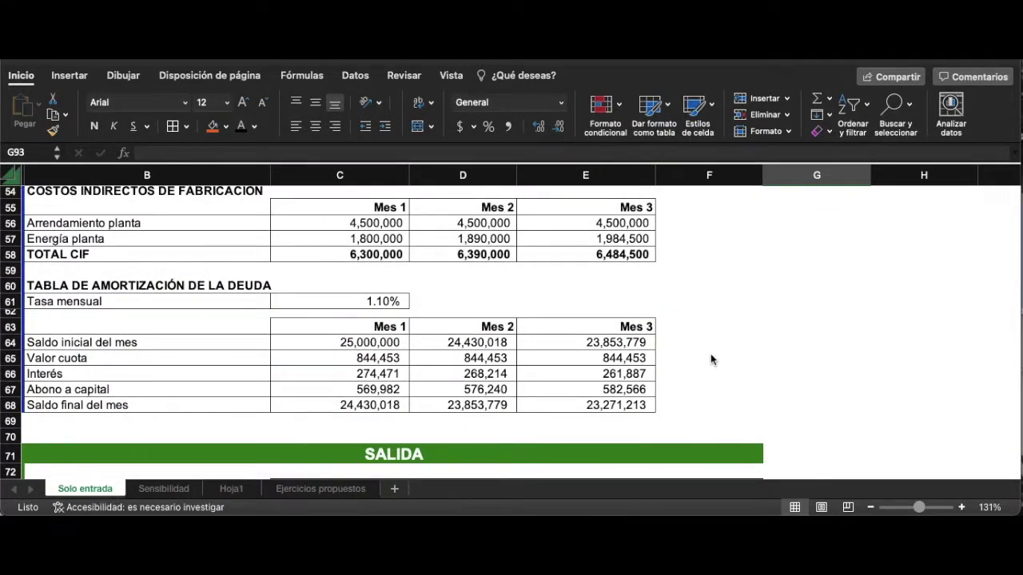
scroll(710, 353, "up", 10)
scroll(711, 353, "right", 2)
scroll(711, 354, "up", 5)
scroll(710, 354, "right", 1)
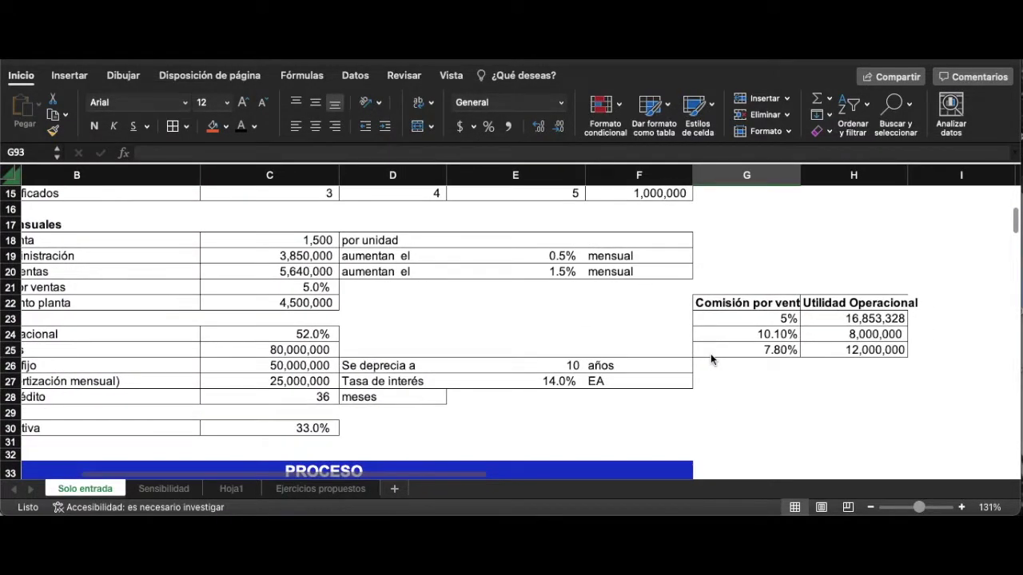
scroll(711, 359, "up", 1)
scroll(710, 360, "left", 1)
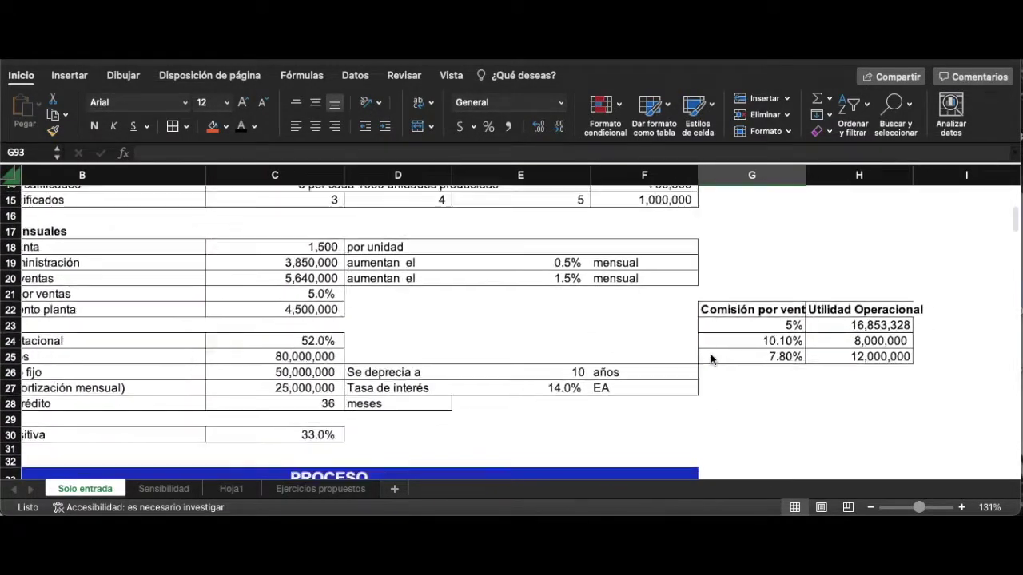
scroll(711, 359, "down", 3)
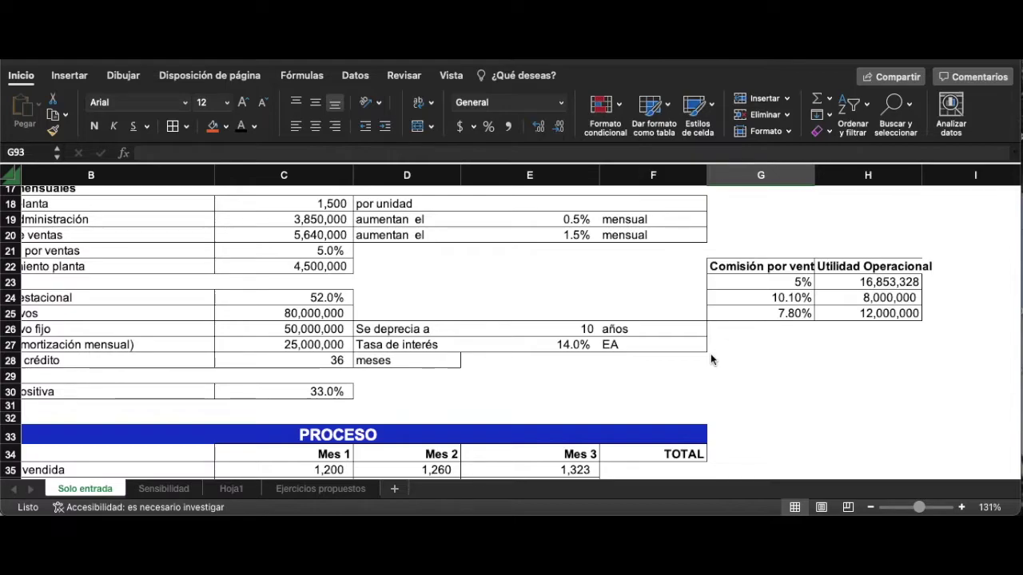
Examine the commission rates in G23:G25 and the matching Utilidad Operacional values in H23:H25.
left_click(832, 314)
left_click(795, 308)
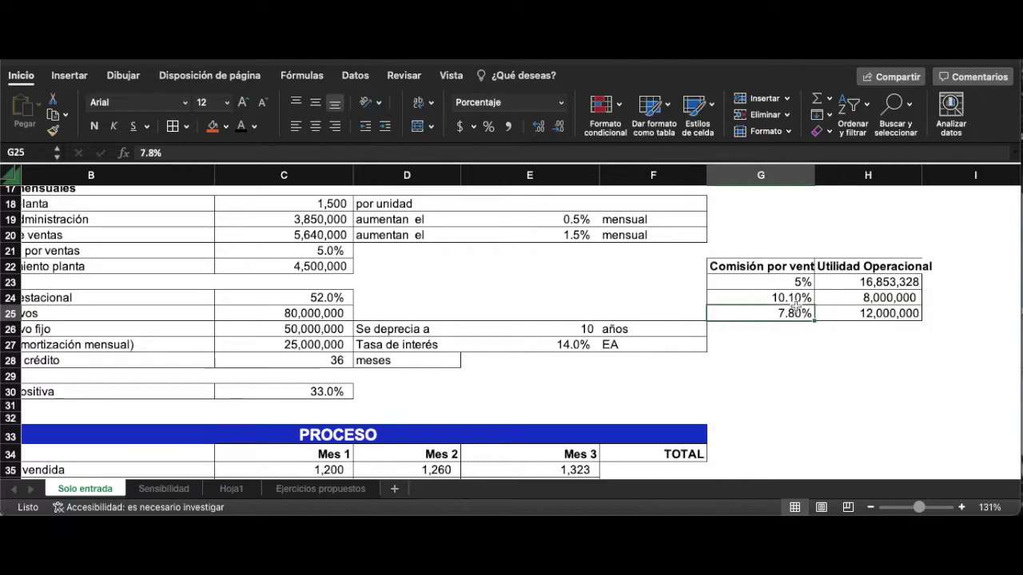
key("Up")
key("Up")
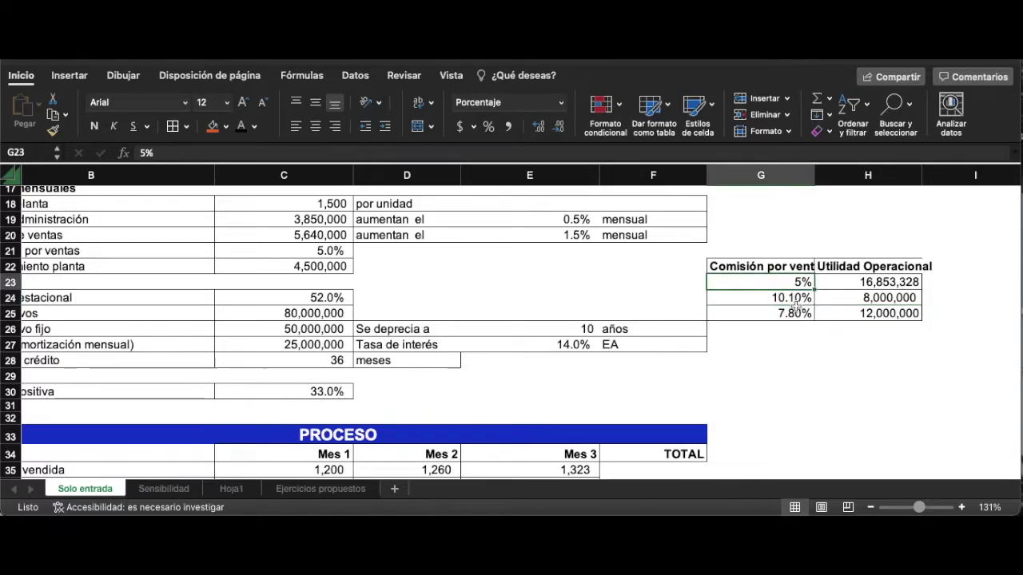
key("Down")
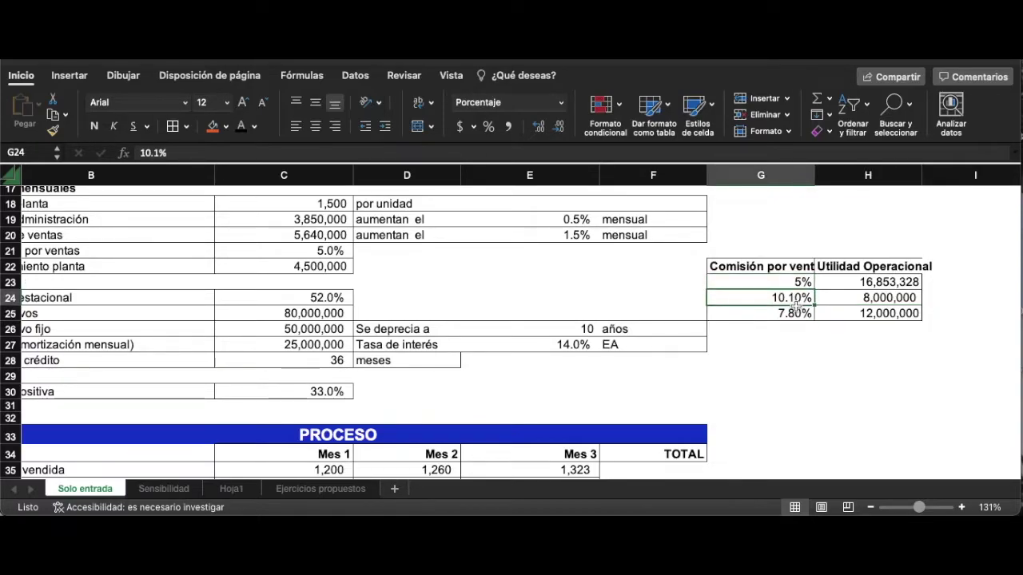
key("Up")
key("Down")
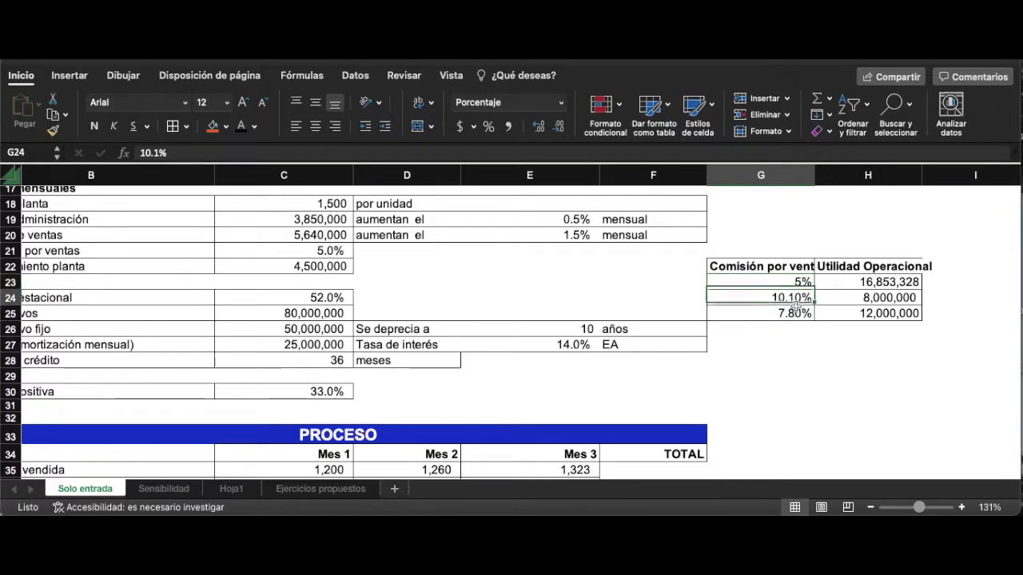
key("Up")
key("Down")
key("Down")
key("Right")
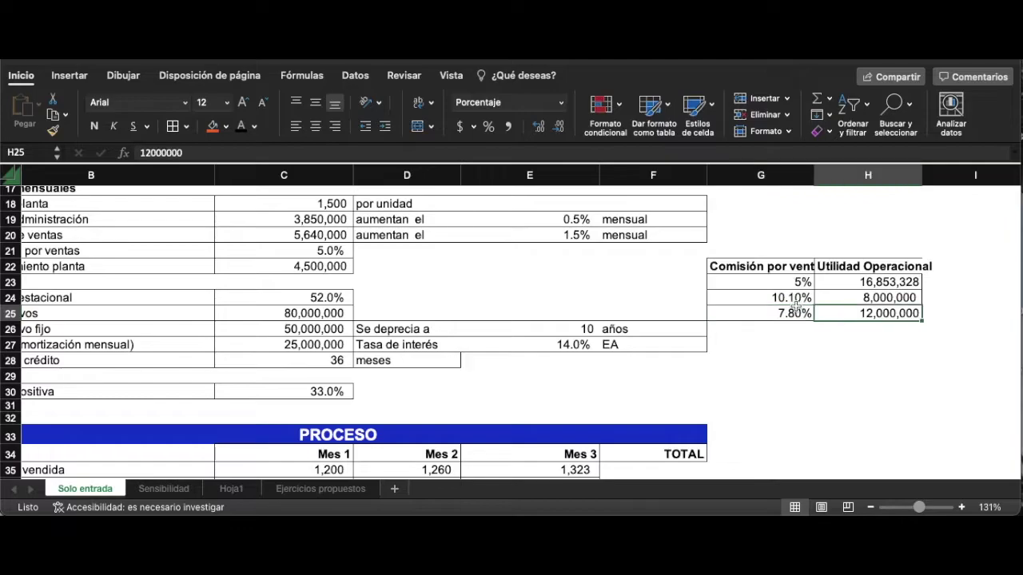
key("Right")
key("Left")
key("Up")
key("Up")
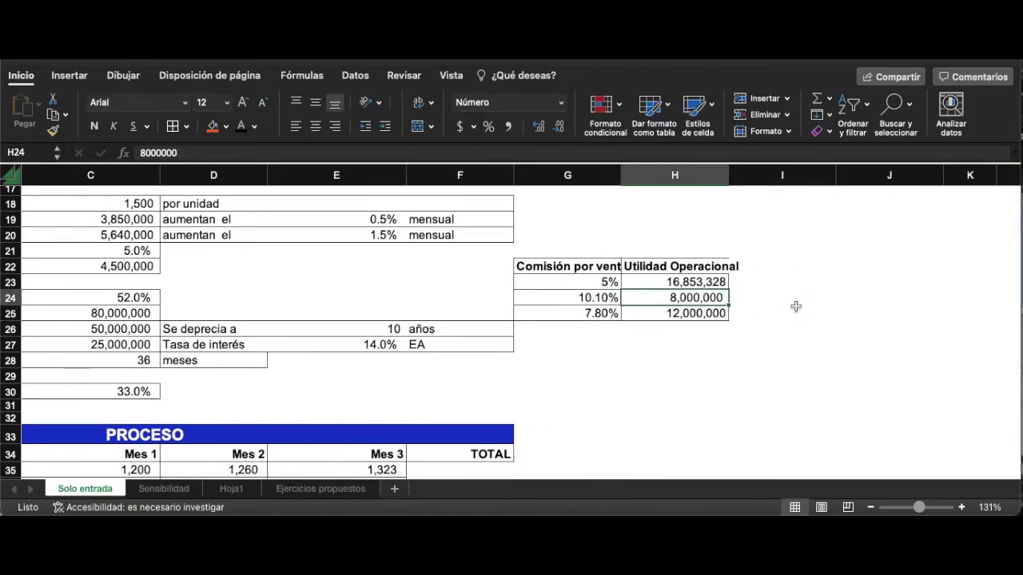
Compare how Utilidad Operacional in column H responds to each Comisión por ventas rate in column G, ending at H23.
key("Left")
key("Down")
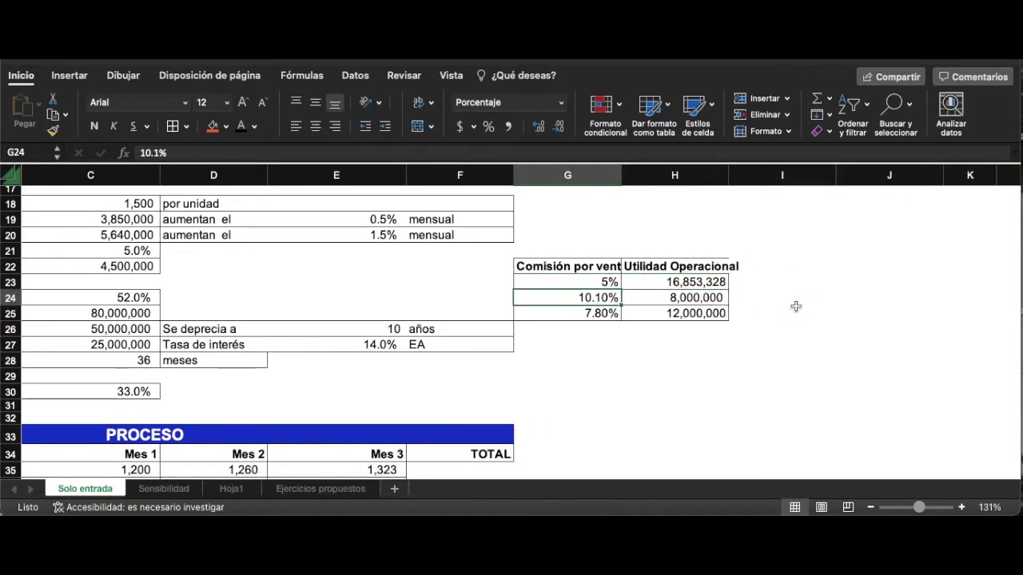
key("Up")
key("Down")
key("Down")
key("Right")
key("Up")
key("Up")
key("Down")
key("Down")
key("Left")
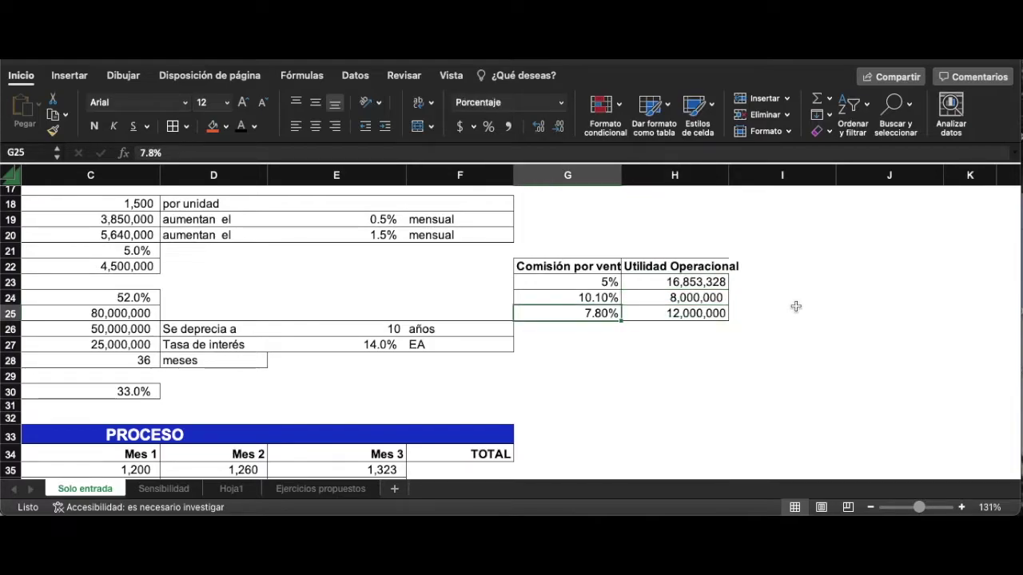
key("Up")
key("Up")
key("Down")
key("Down")
key("Right")
key("Up")
key("Up")
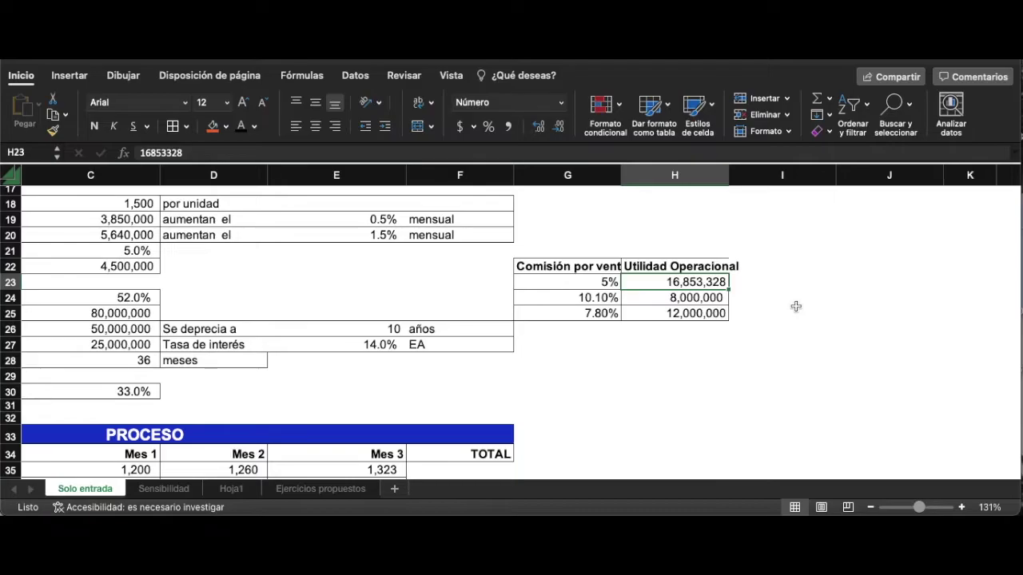
Look over the model's input, PROCESO and SALIDA sections, including the income statement and the debt amortization table.
scroll(767, 343, "down", 10)
scroll(768, 343, "left", 3)
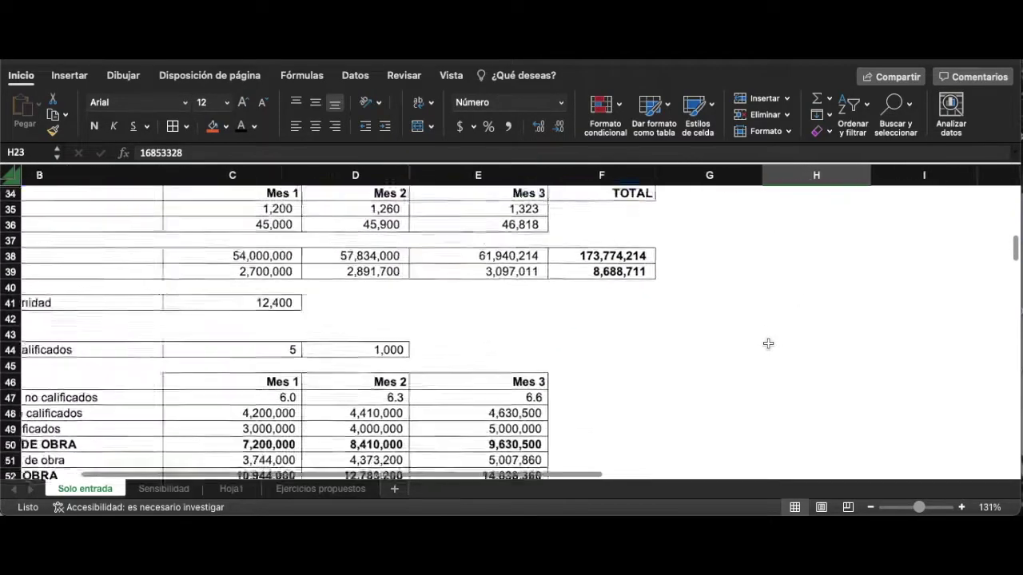
scroll(767, 343, "down", 7)
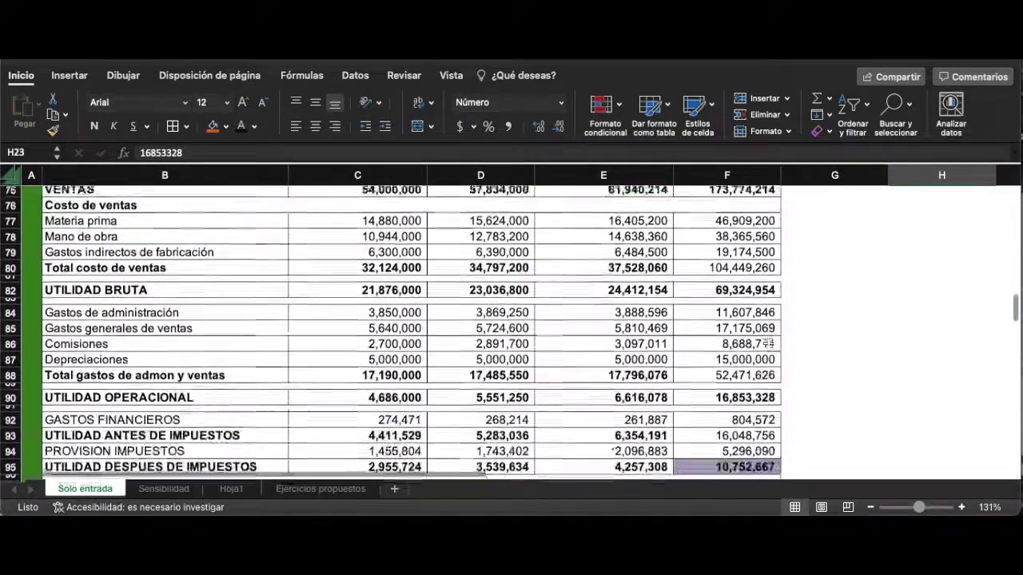
scroll(767, 344, "up", 20)
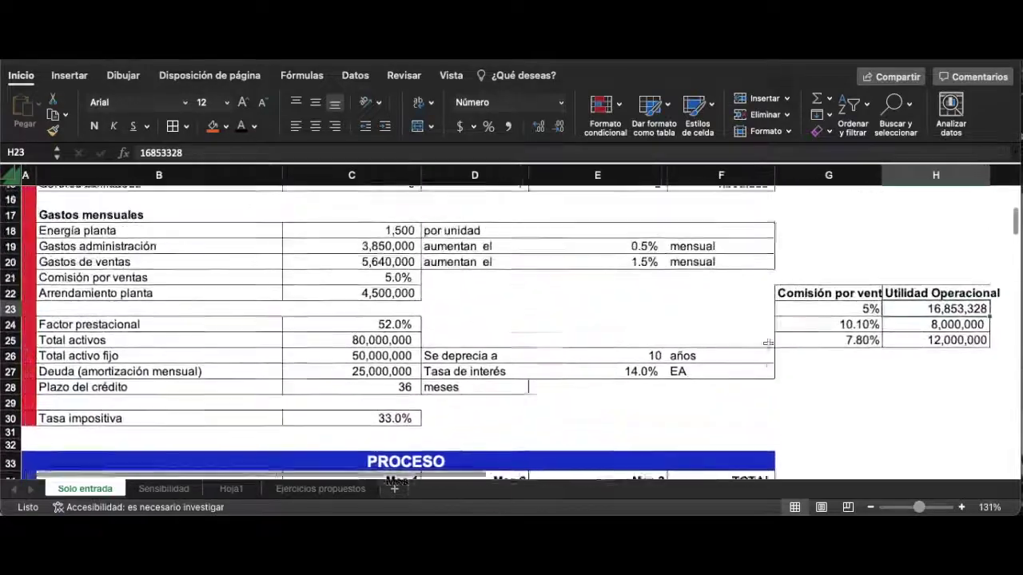
scroll(768, 343, "up", 3)
scroll(768, 344, "left", 1)
scroll(767, 344, "down", 5)
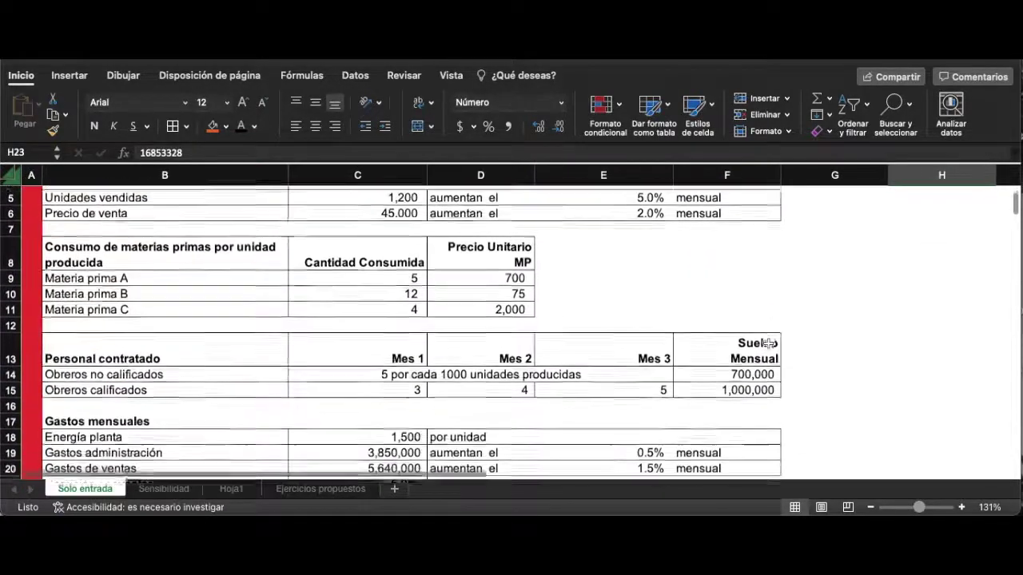
scroll(768, 344, "down", 15)
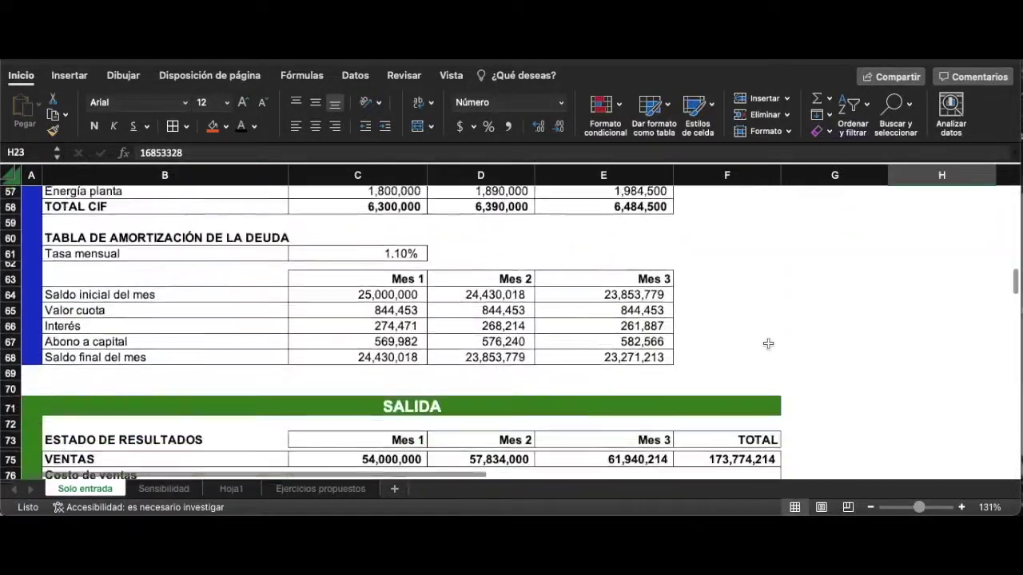
scroll(768, 343, "down", 1)
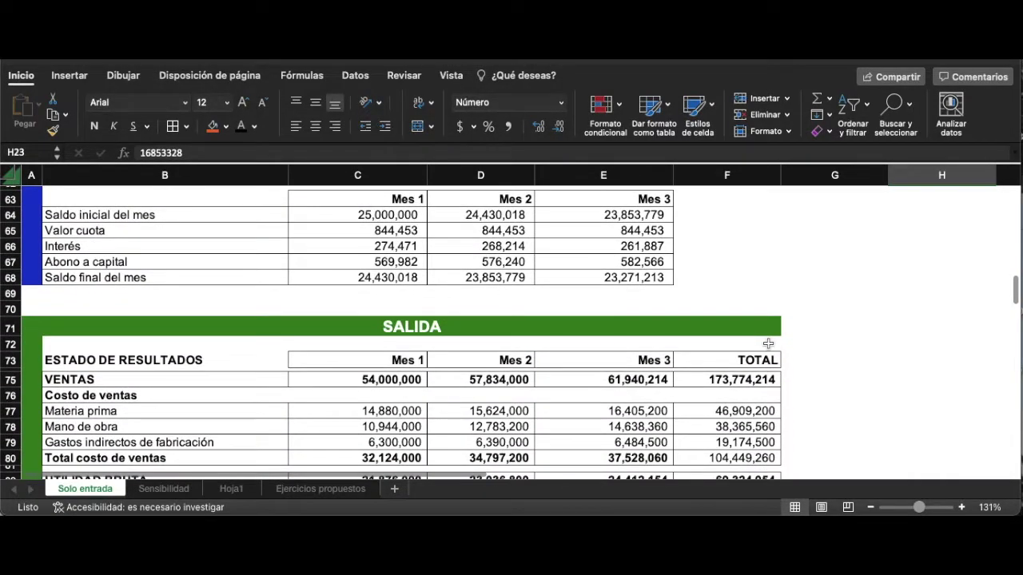